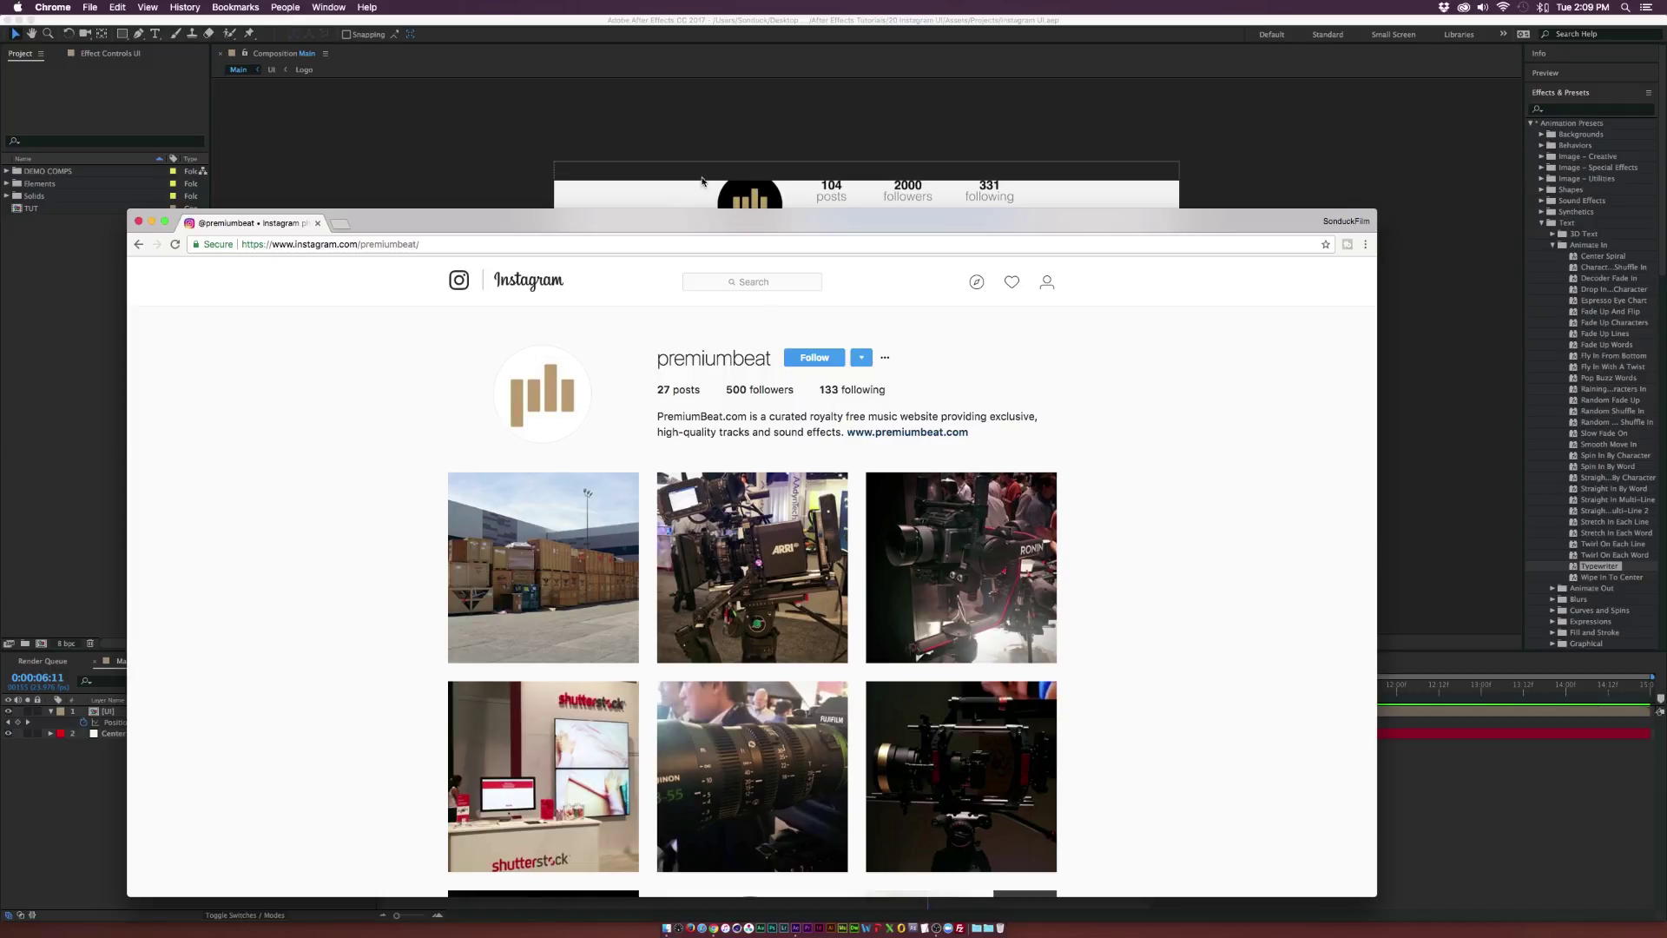
# Minimize the Chrome window showing the Instagram reference page to reveal After Effects
pyautogui.doubleClick(683, 219)
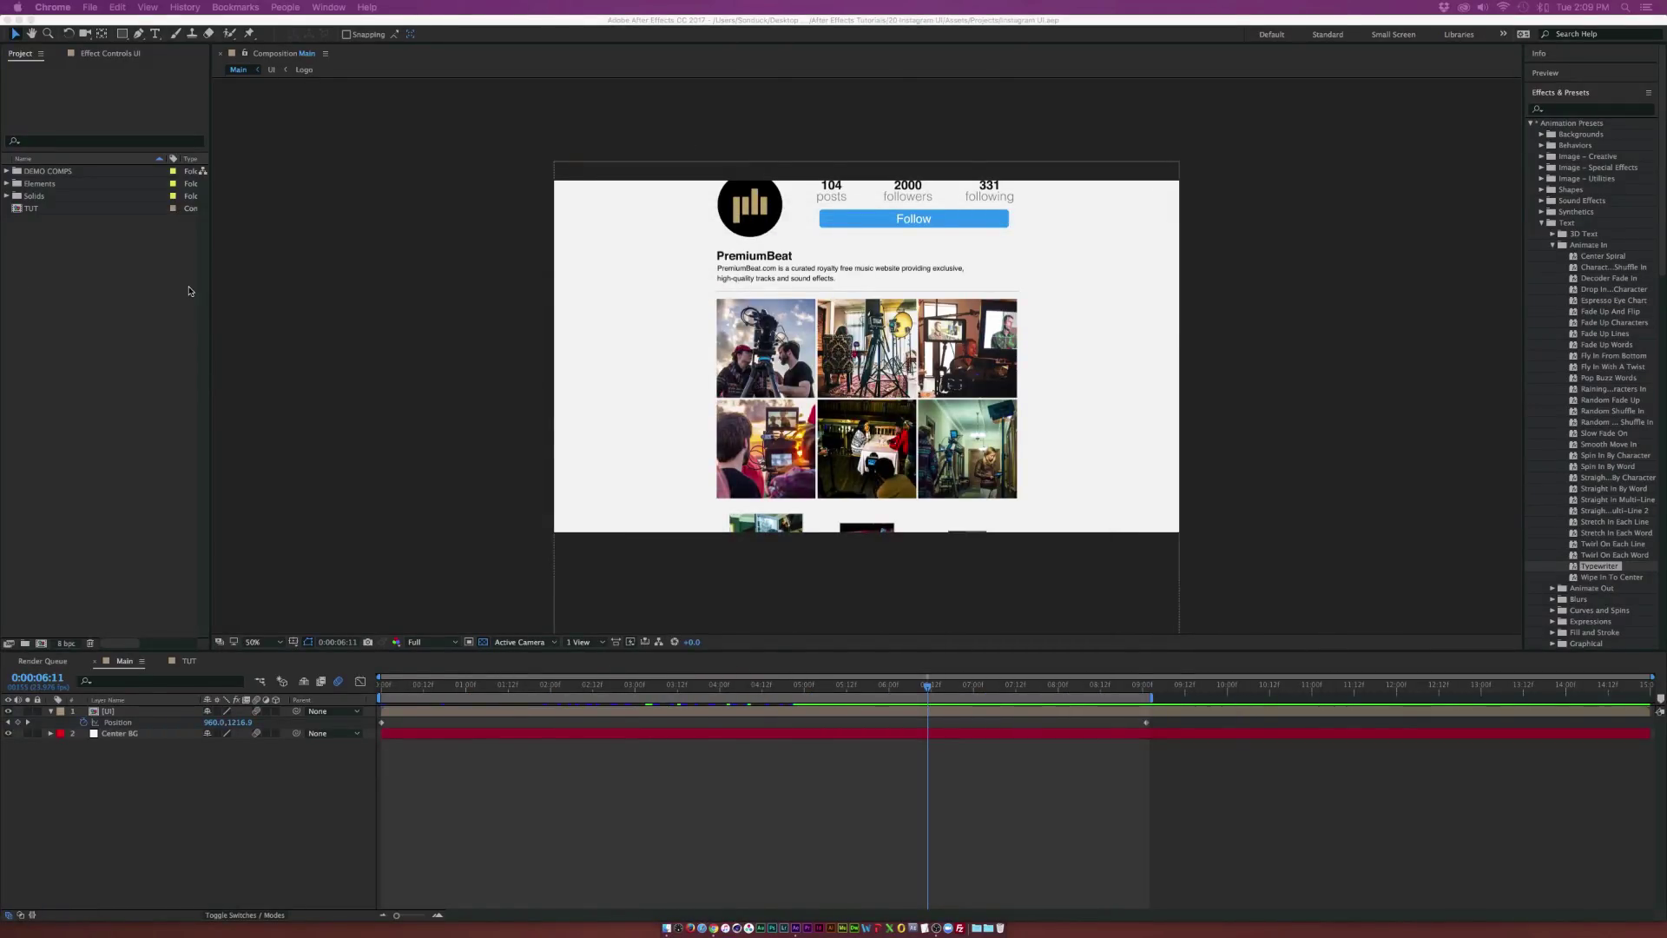
# Add a comp-sized 1920×1080 white solid named BG to the TUT composition
pyautogui.click(183, 672)
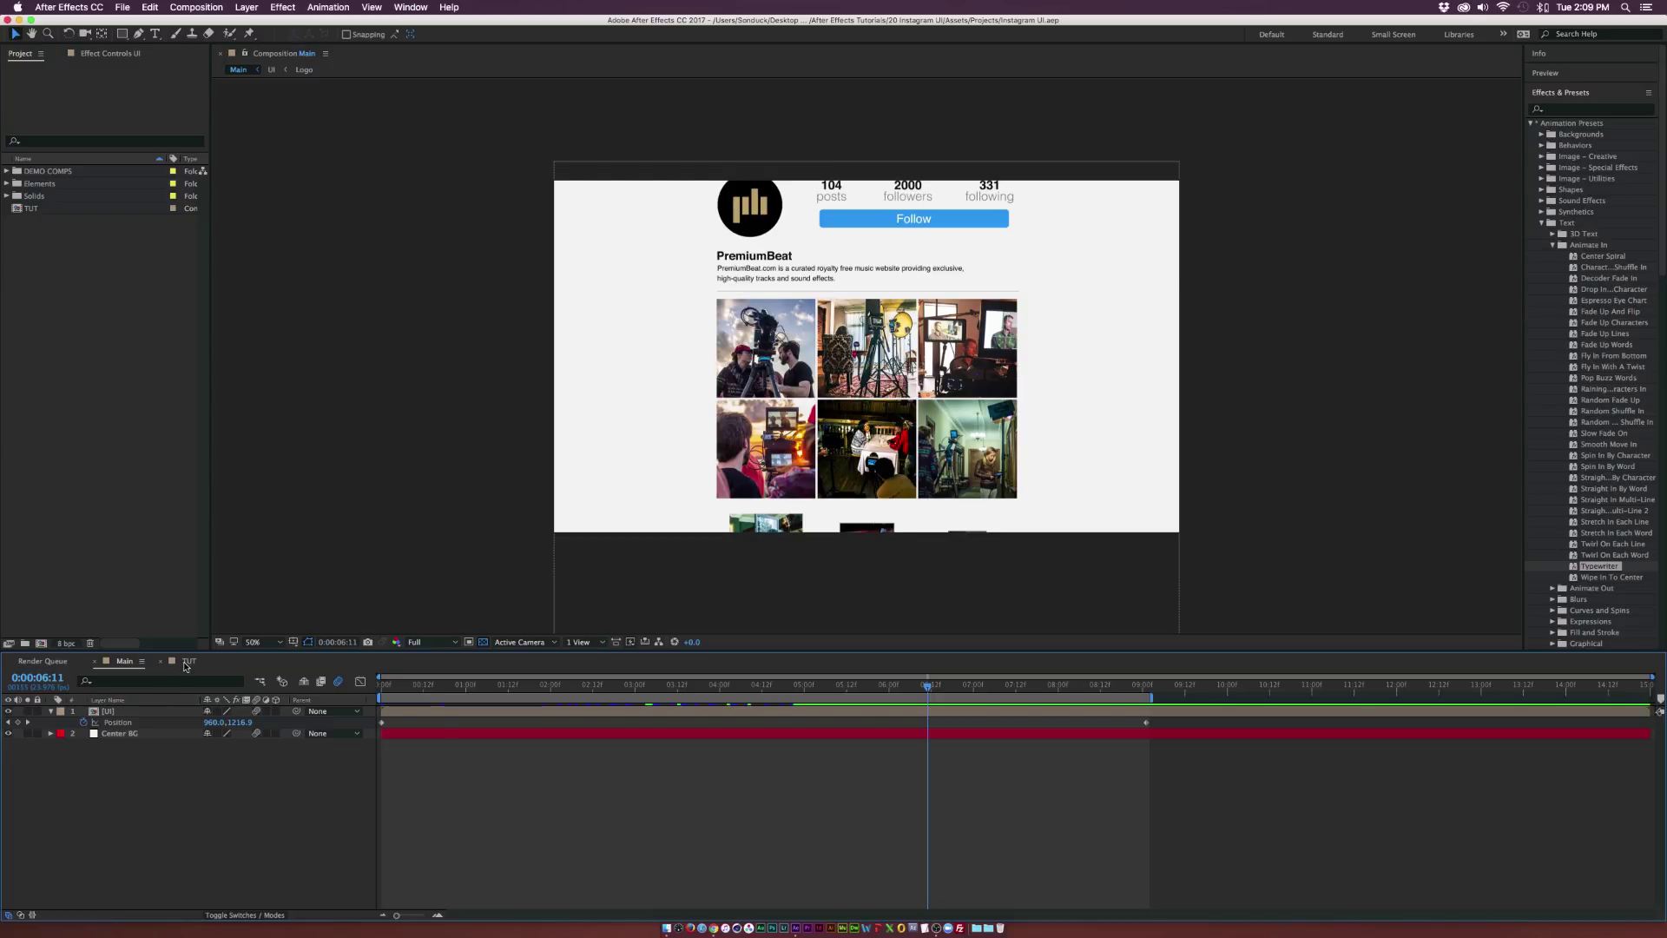
pyautogui.click(187, 662)
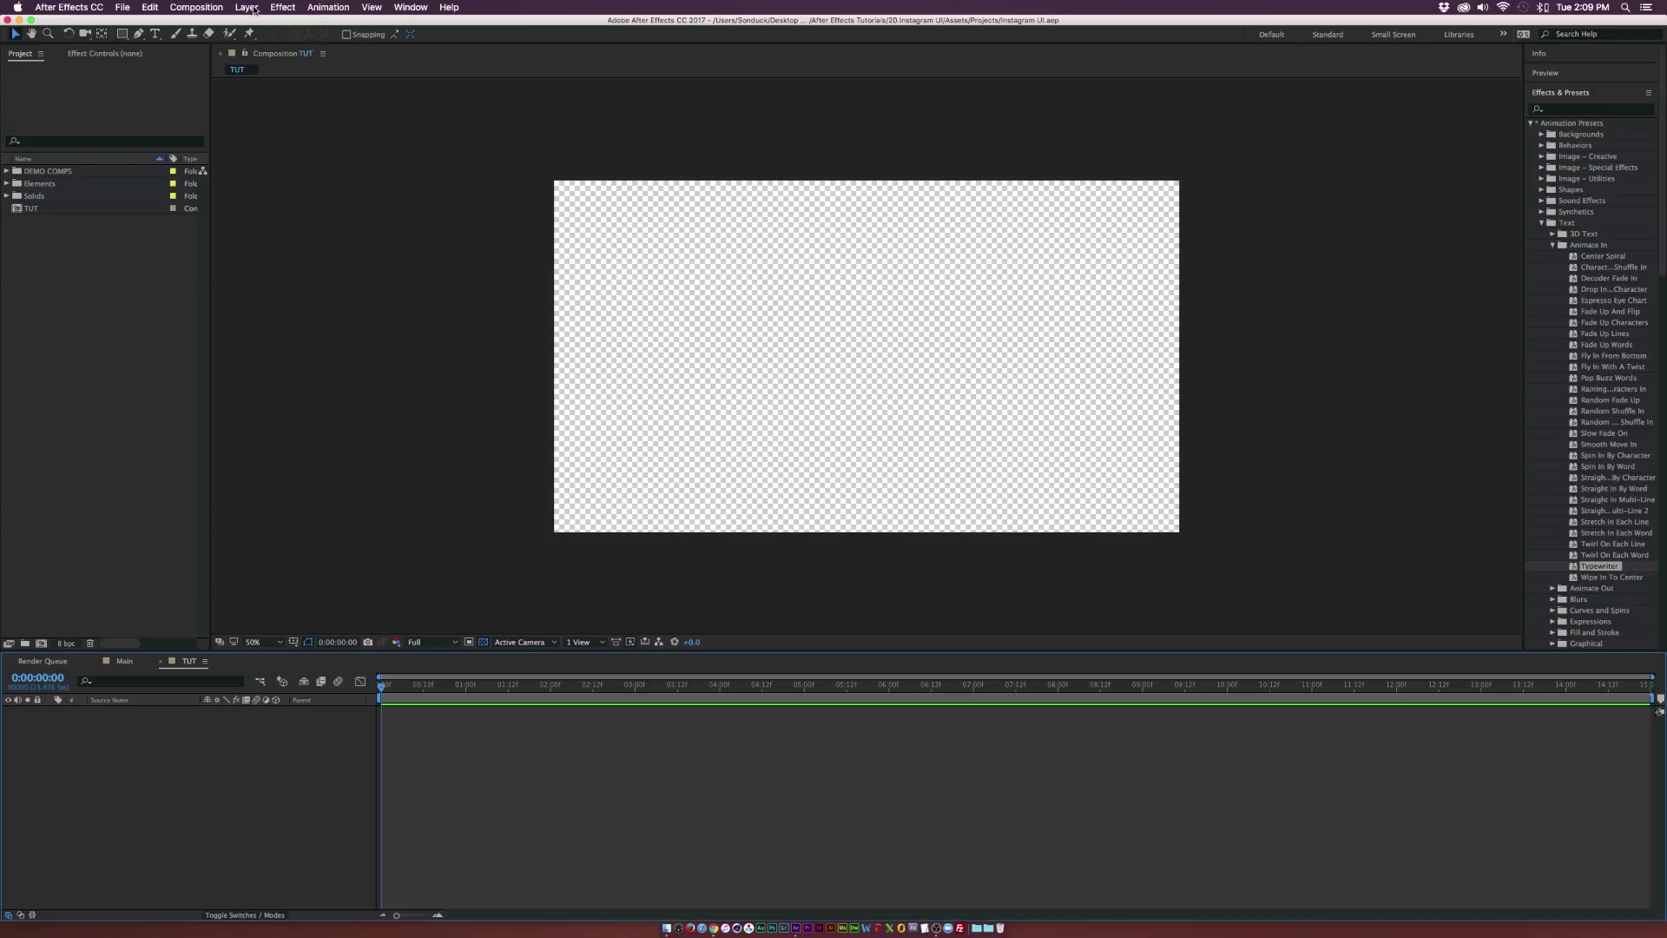
pyautogui.click(254, 11)
pyautogui.moveTo(261, 24)
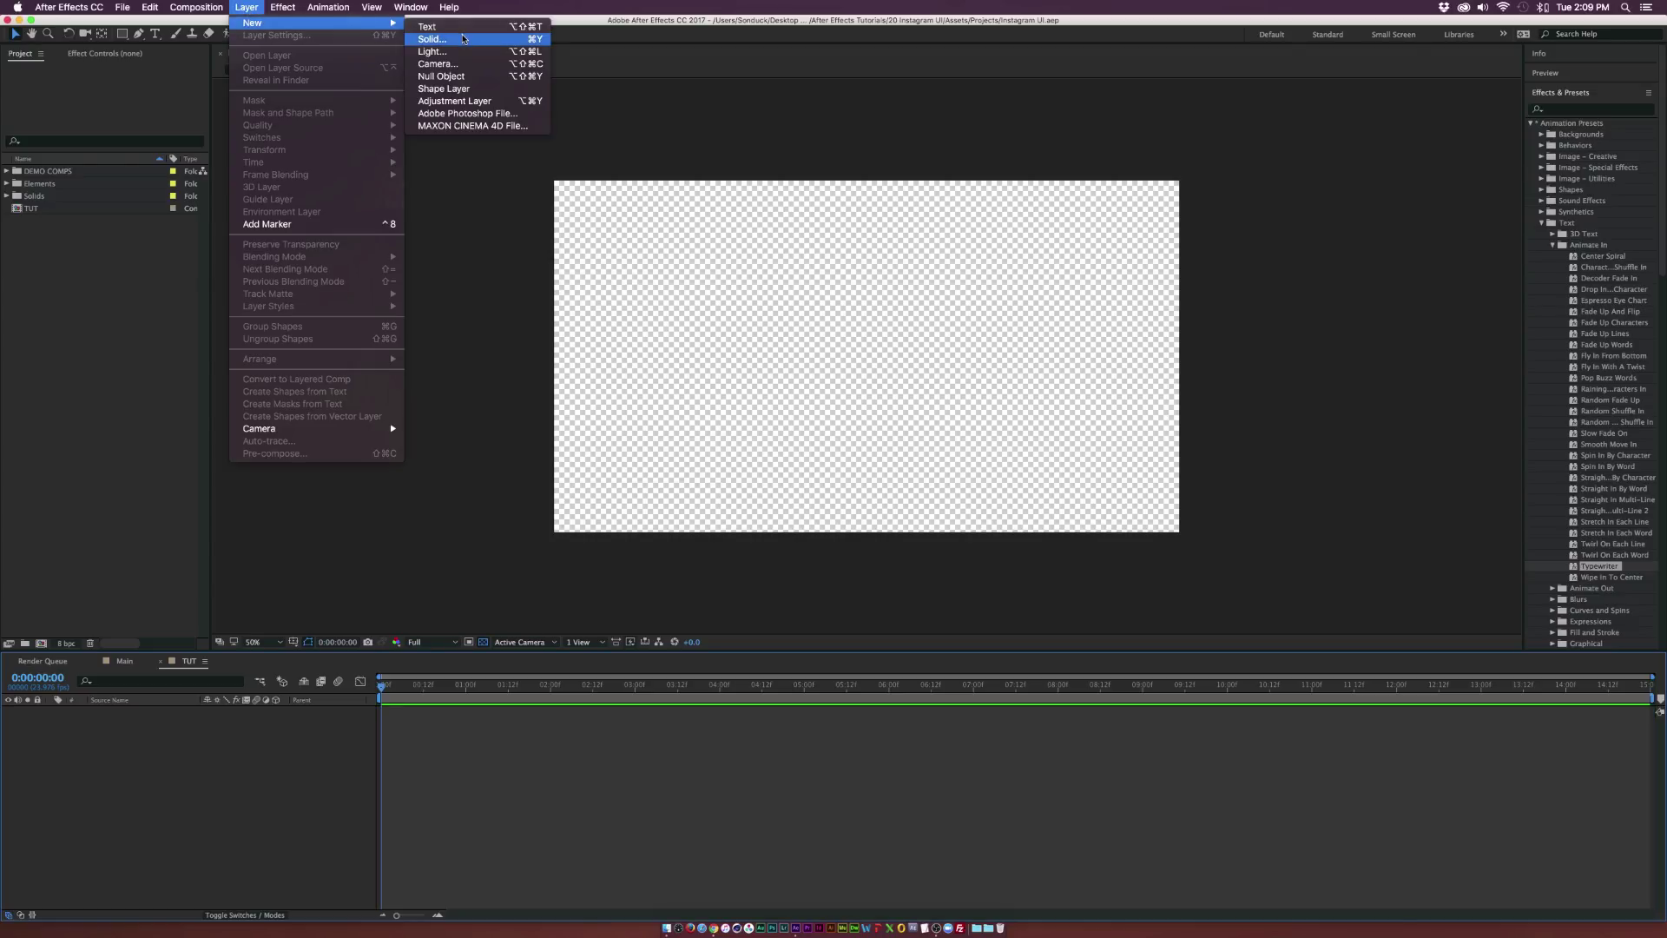
pyautogui.click(463, 38)
pyautogui.write('BG')
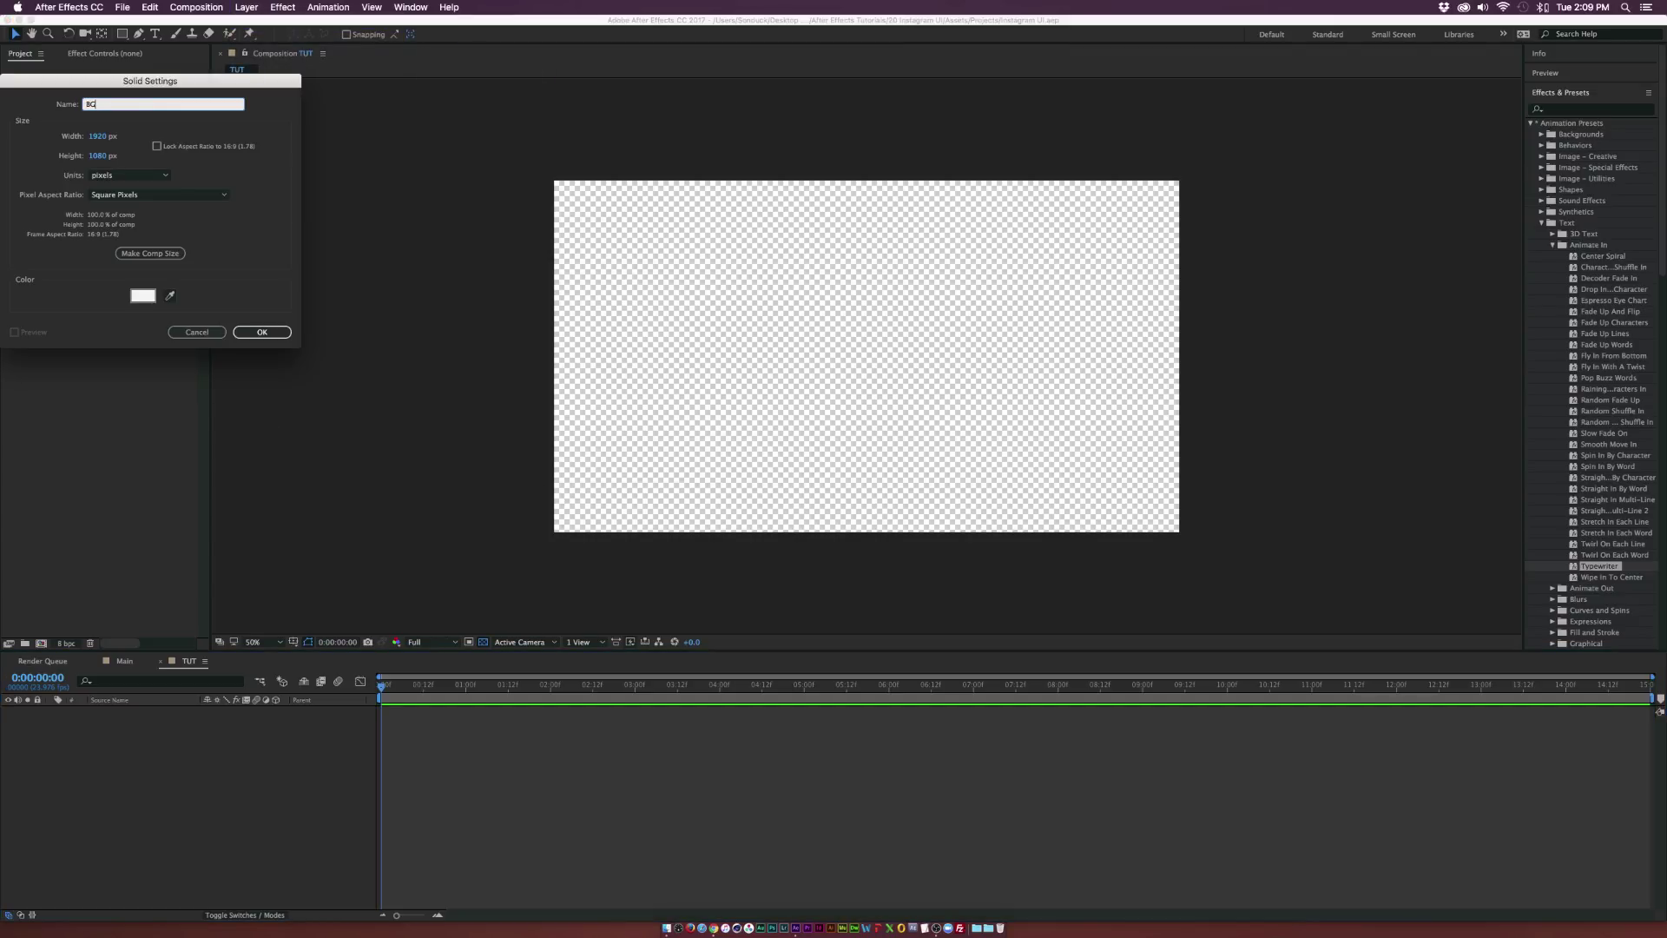
pyautogui.click(150, 253)
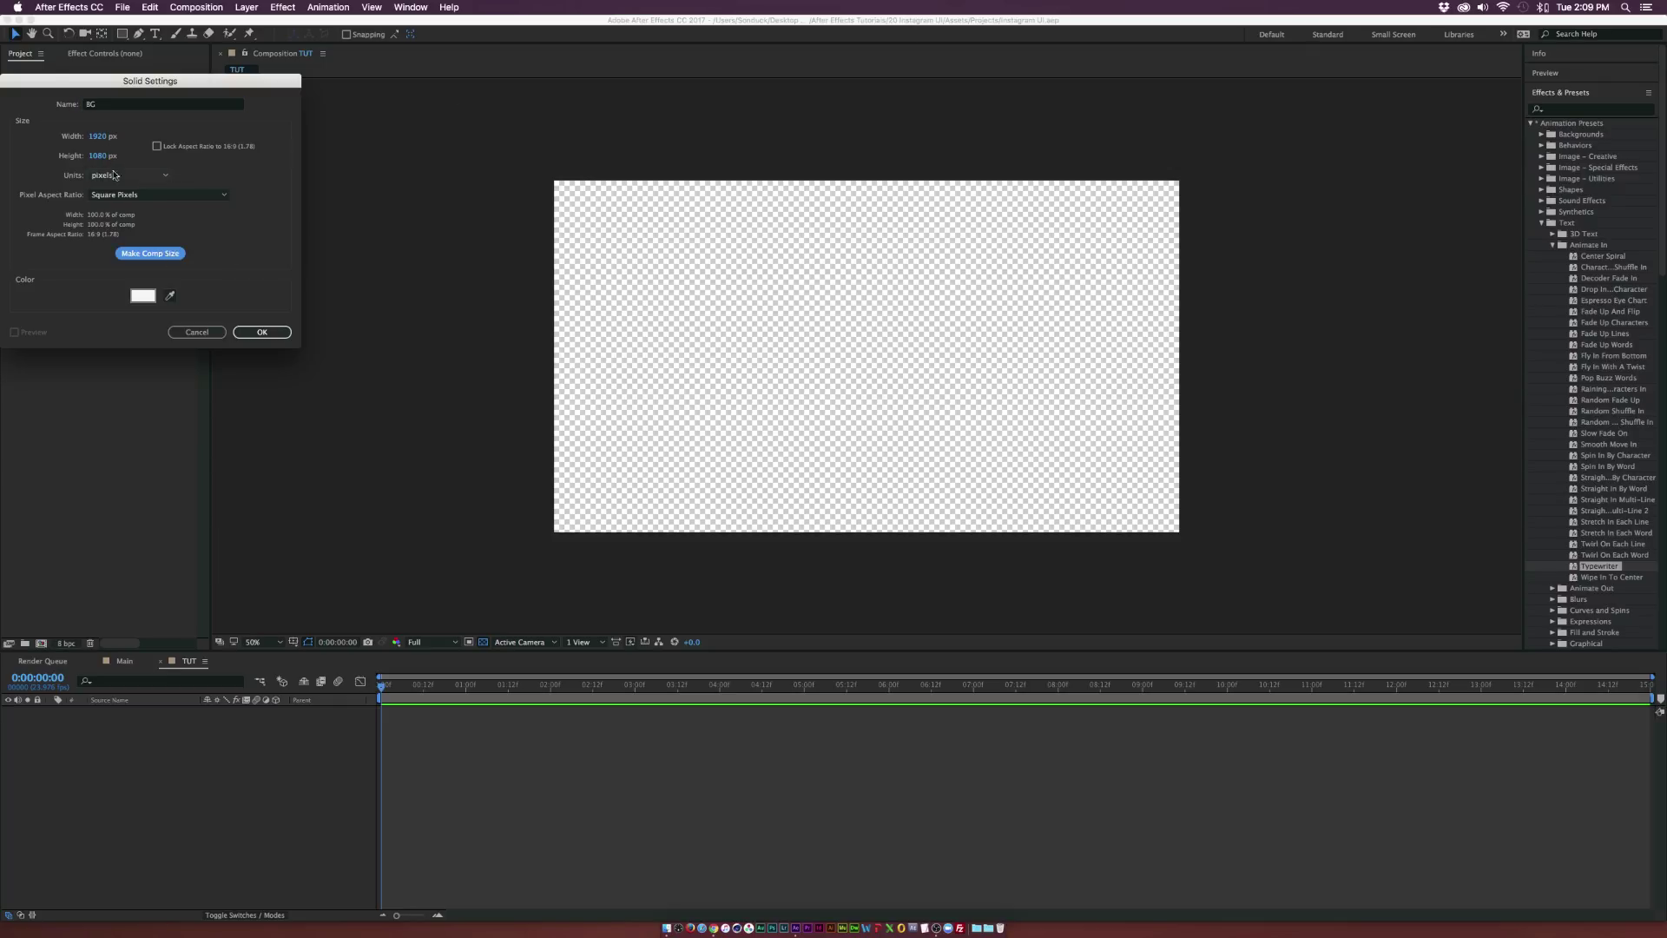
pyautogui.click(260, 332)
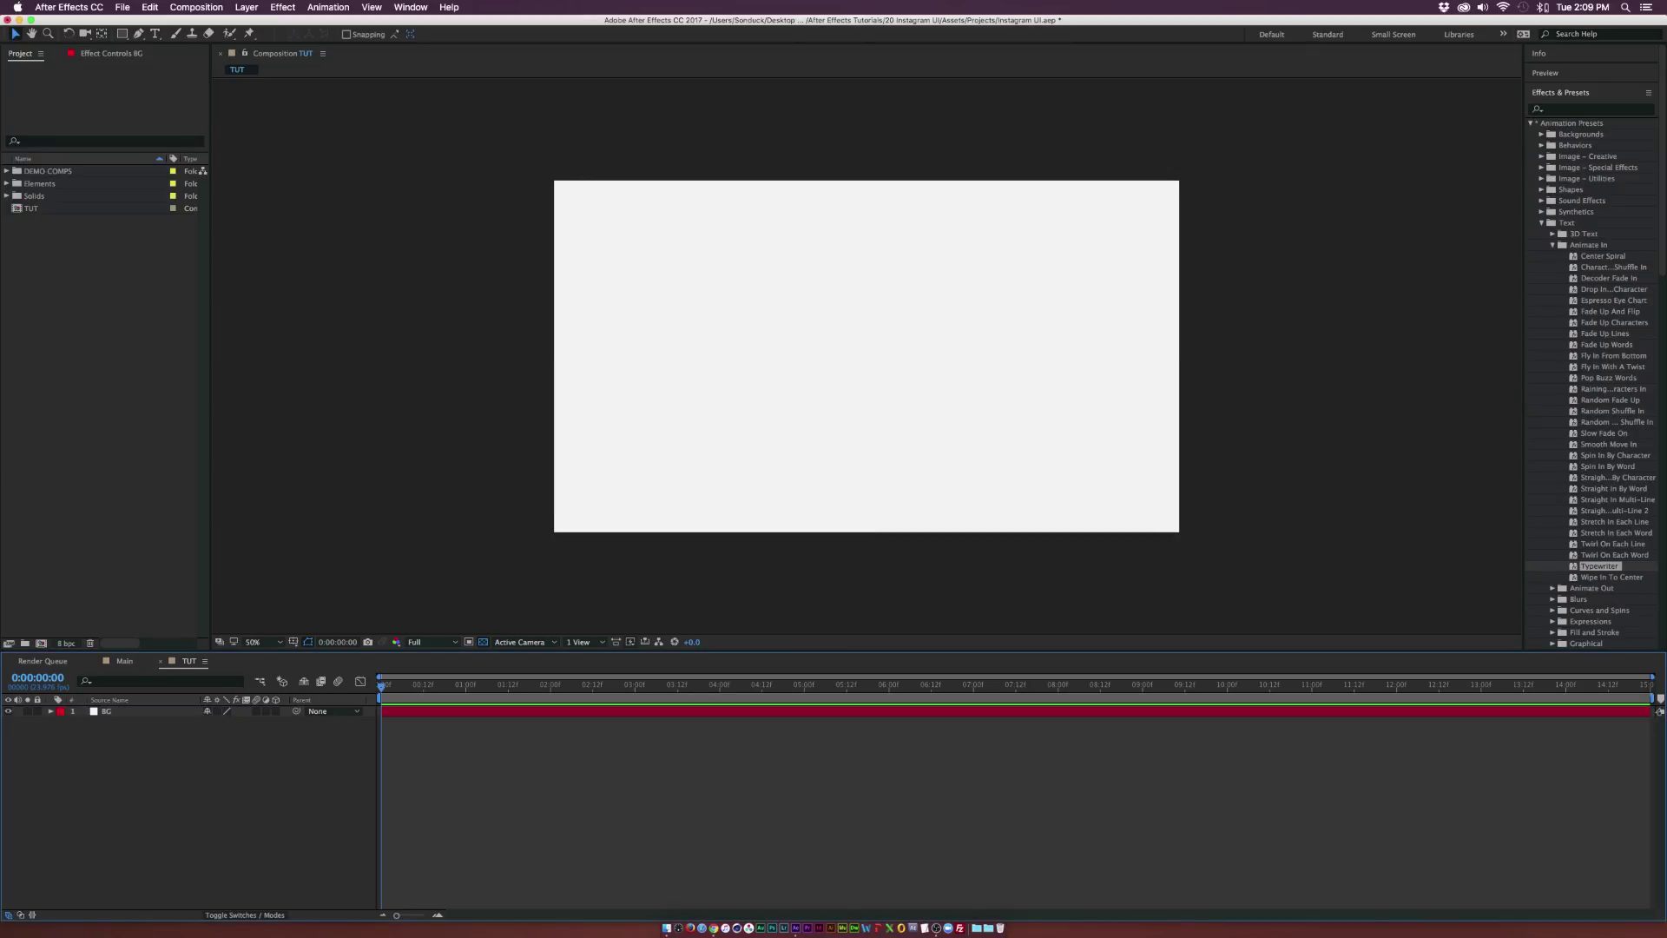
pyautogui.press('super+Tab')
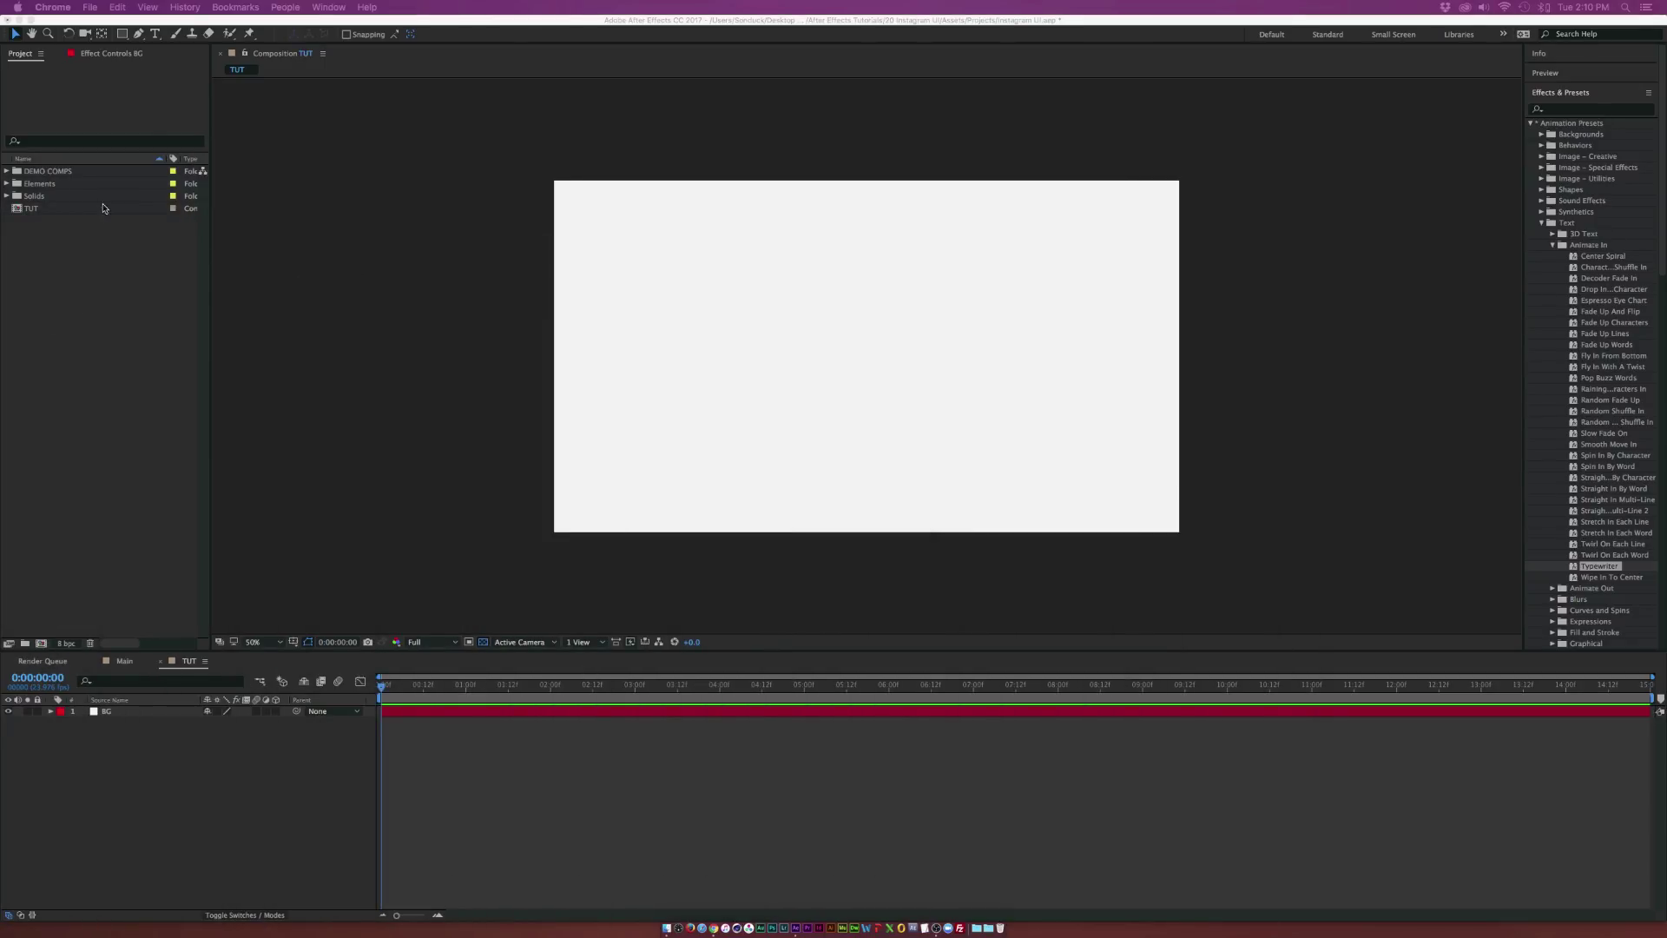
# Drag PremiumBeat.png from the Elements folder into the TUT composition
pyautogui.click(7, 186)
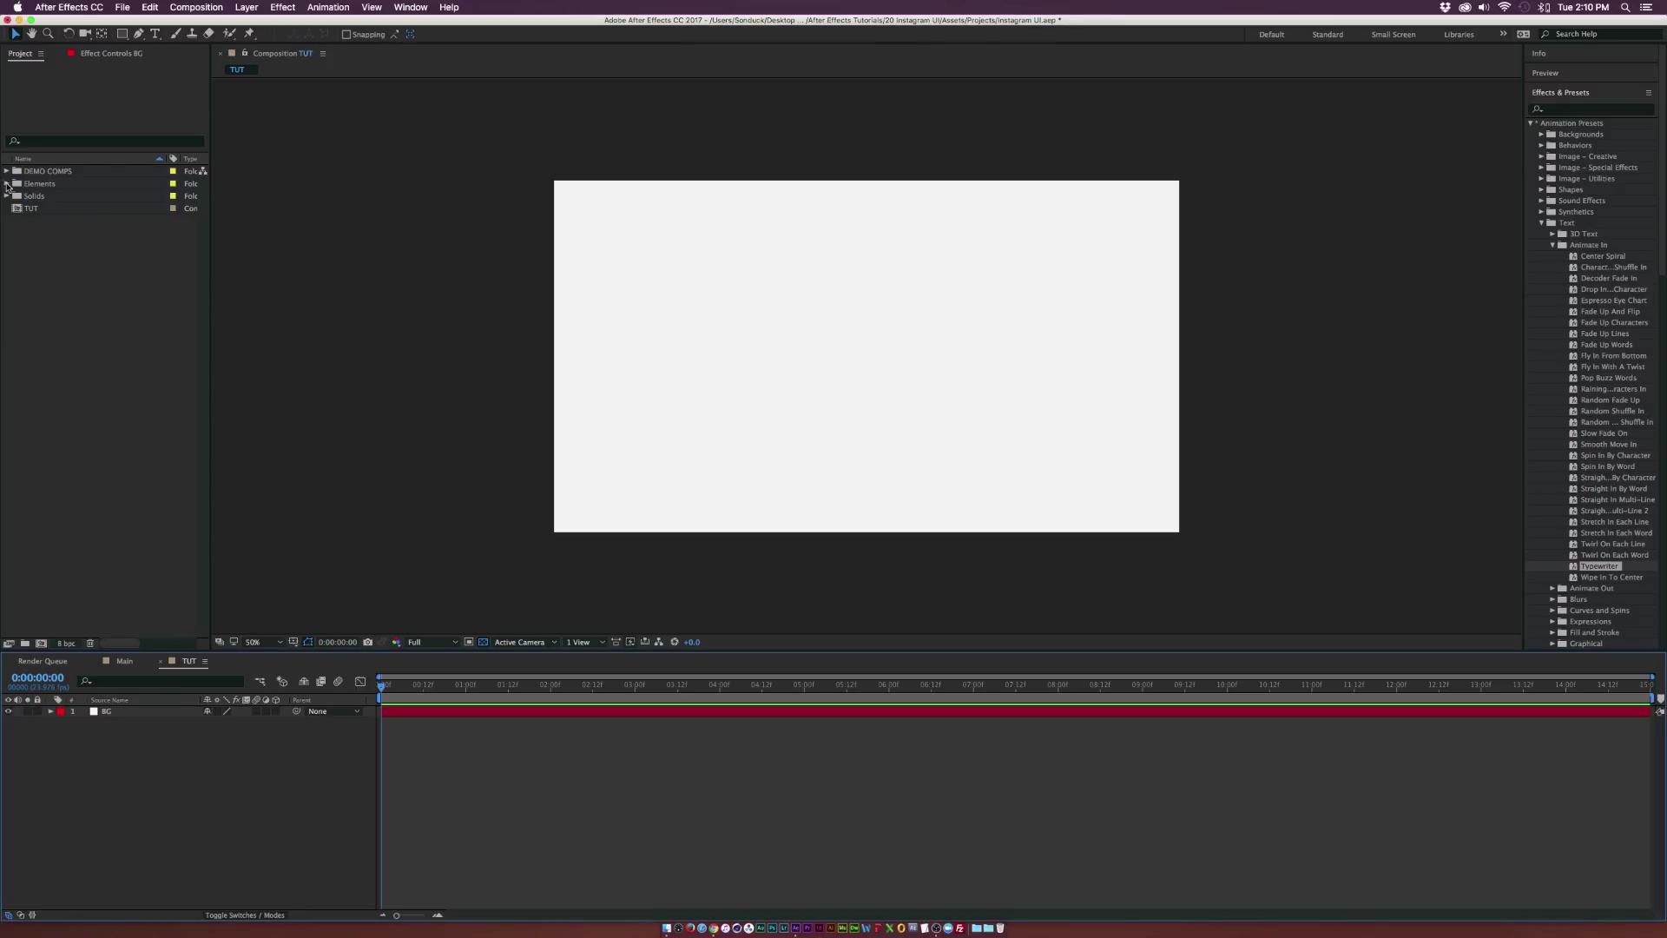
pyautogui.click(6, 183)
pyautogui.click(61, 319)
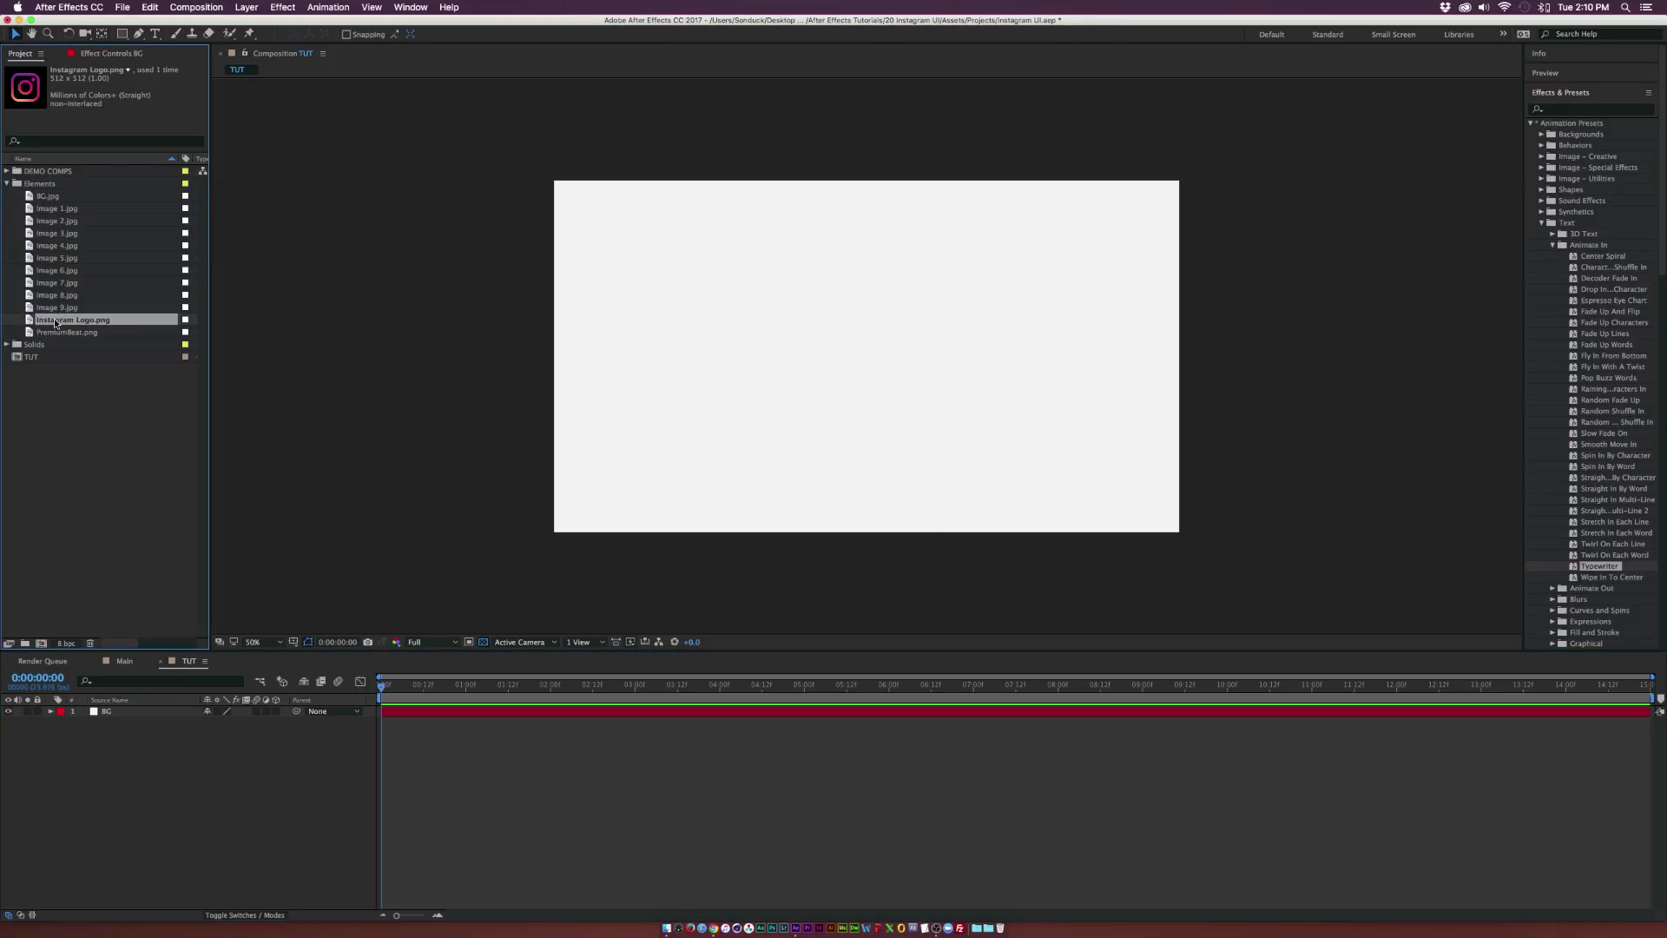
pyautogui.click(60, 333)
pyautogui.moveTo(60, 333); pyautogui.dragTo(756, 280)
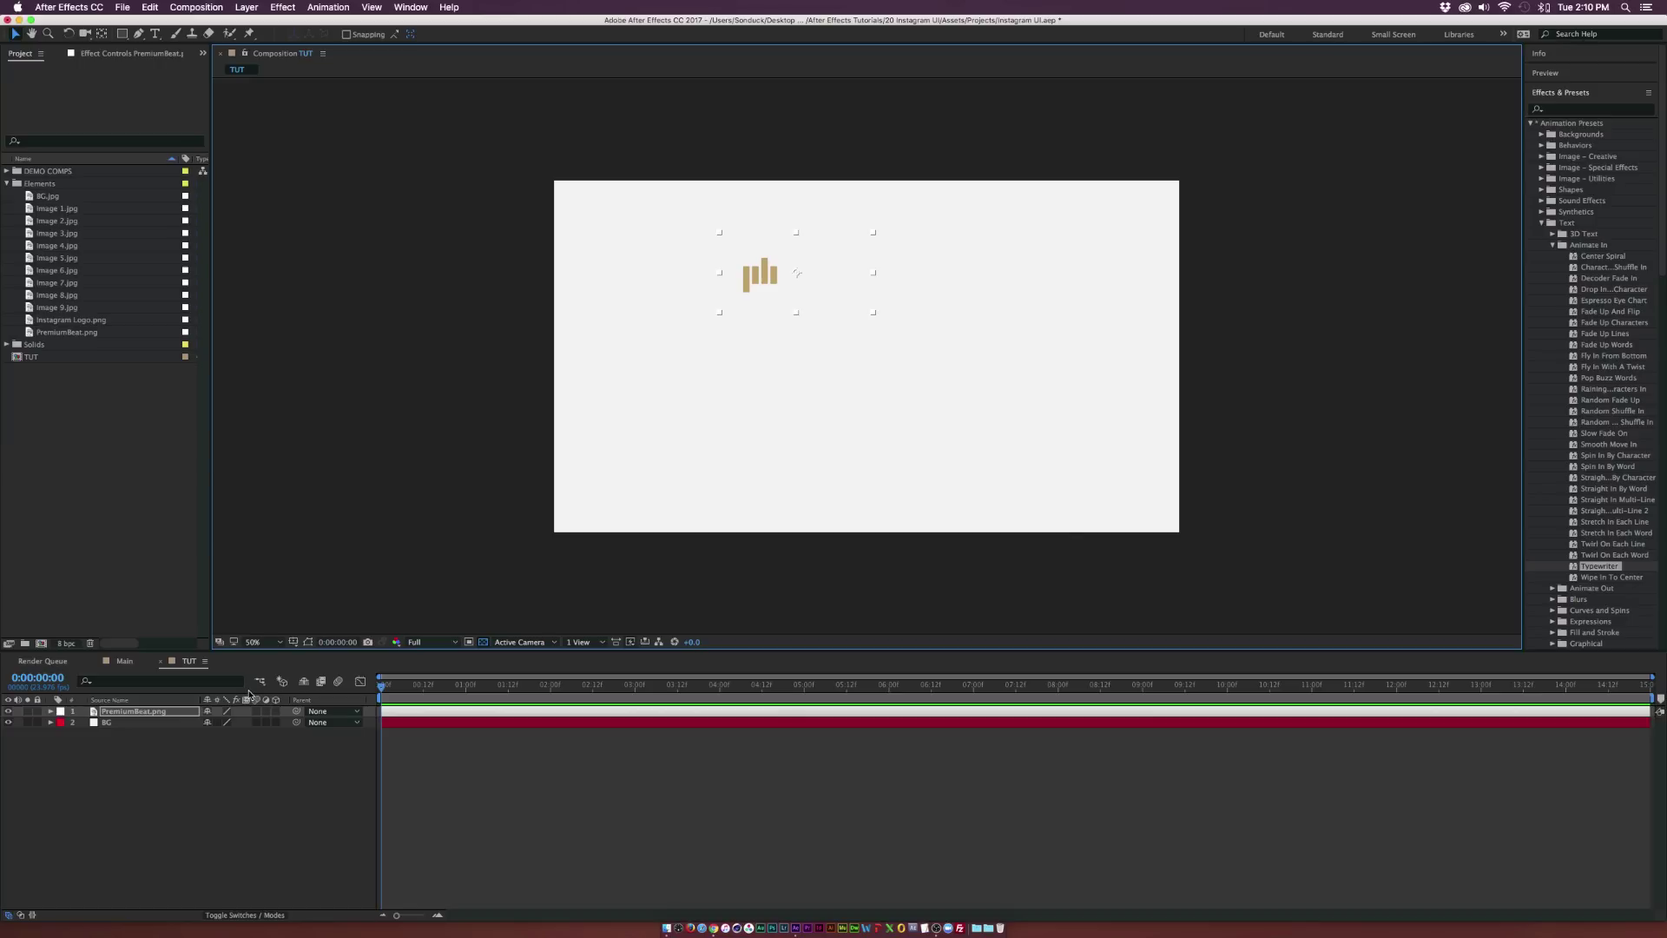
# Draw a small ellipse shape below the logo
pyautogui.click(207, 840)
pyautogui.click(120, 34)
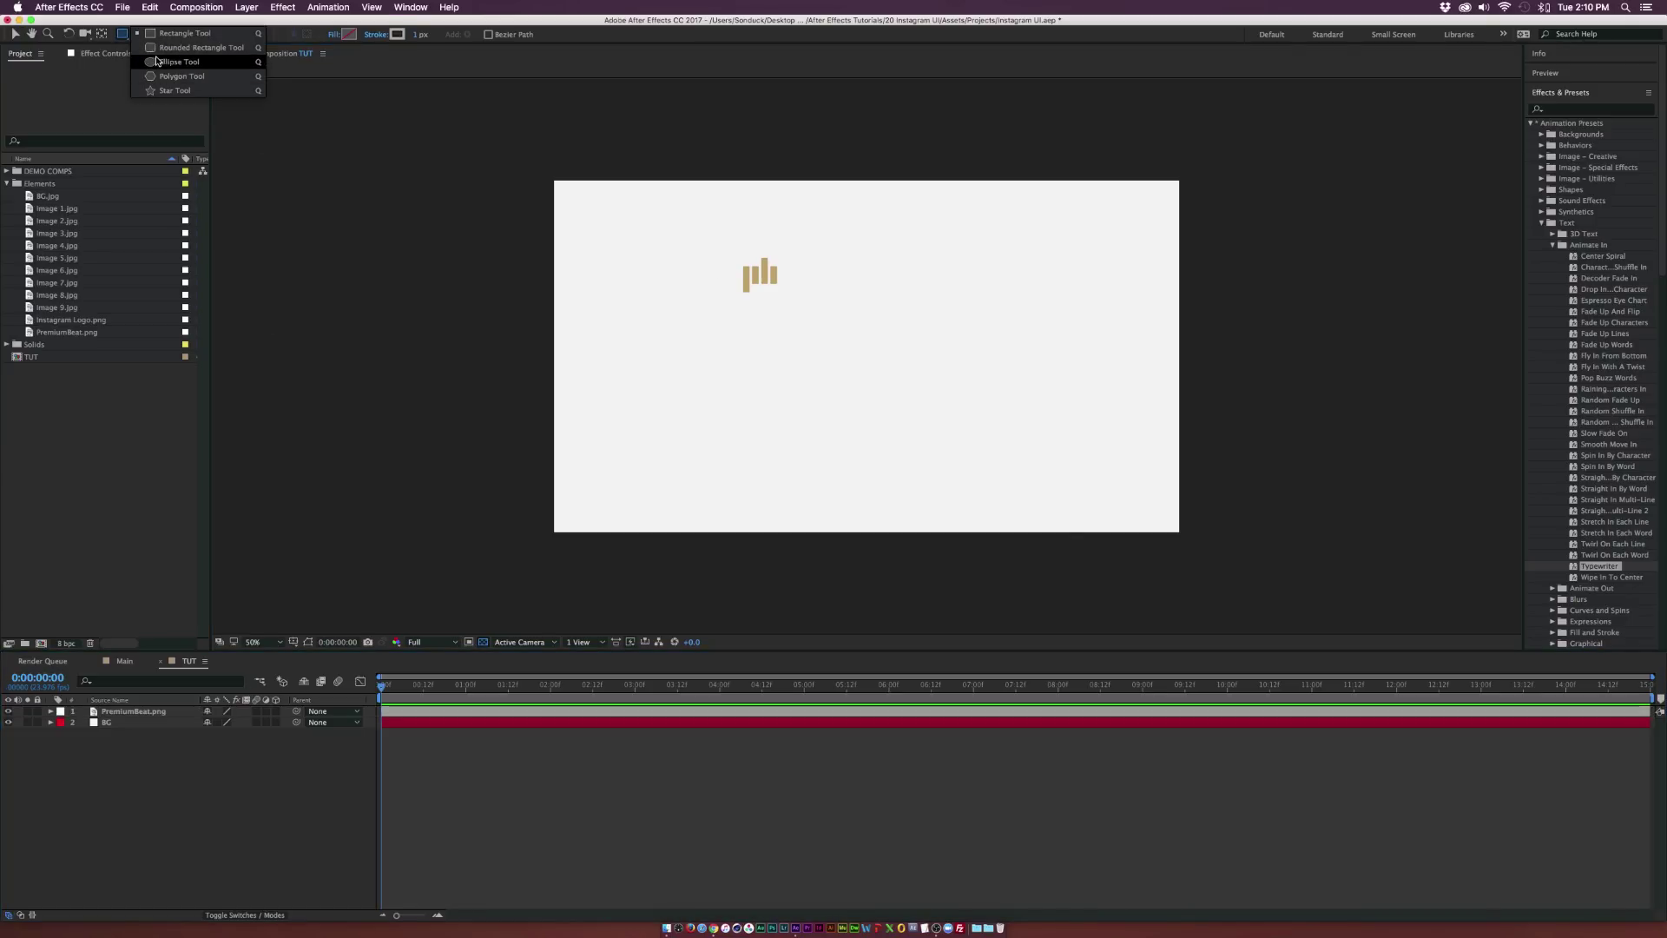
pyautogui.click(176, 63)
pyautogui.moveTo(751, 382)
pyautogui.mouseDown()
pyautogui.moveTo(822, 298)
pyautogui.moveTo(809, 352)
pyautogui.mouseUp()
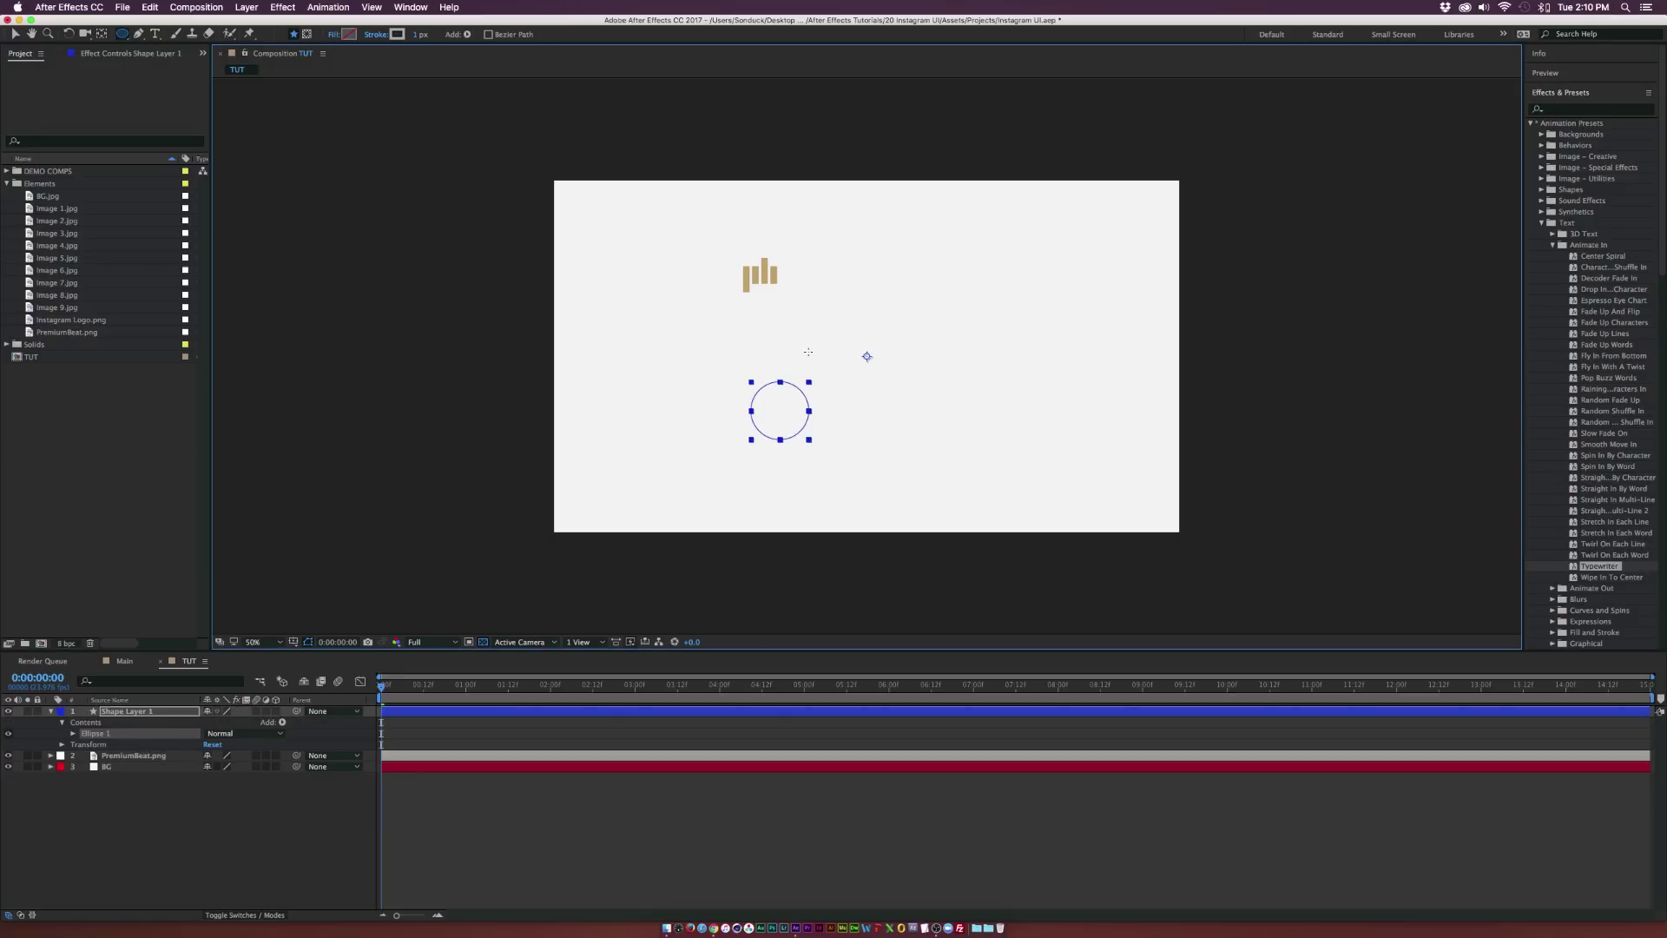
# Give the circle a black fill and no stroke
pyautogui.click(348, 35)
pyautogui.click(103, 265)
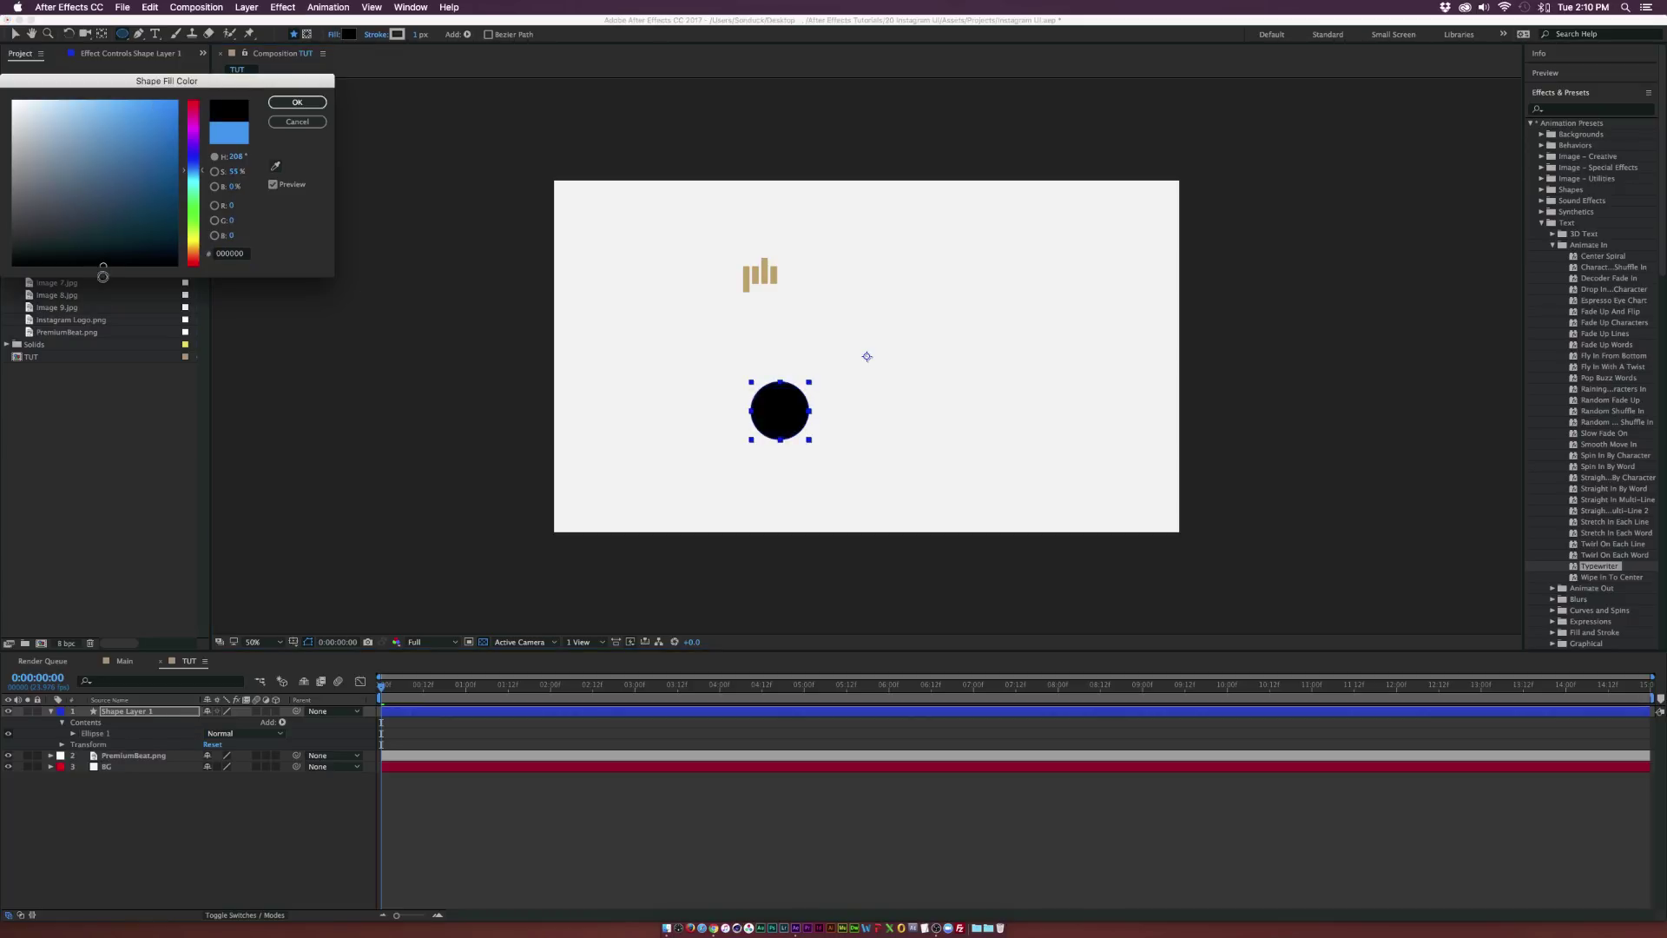
pyautogui.click(297, 104)
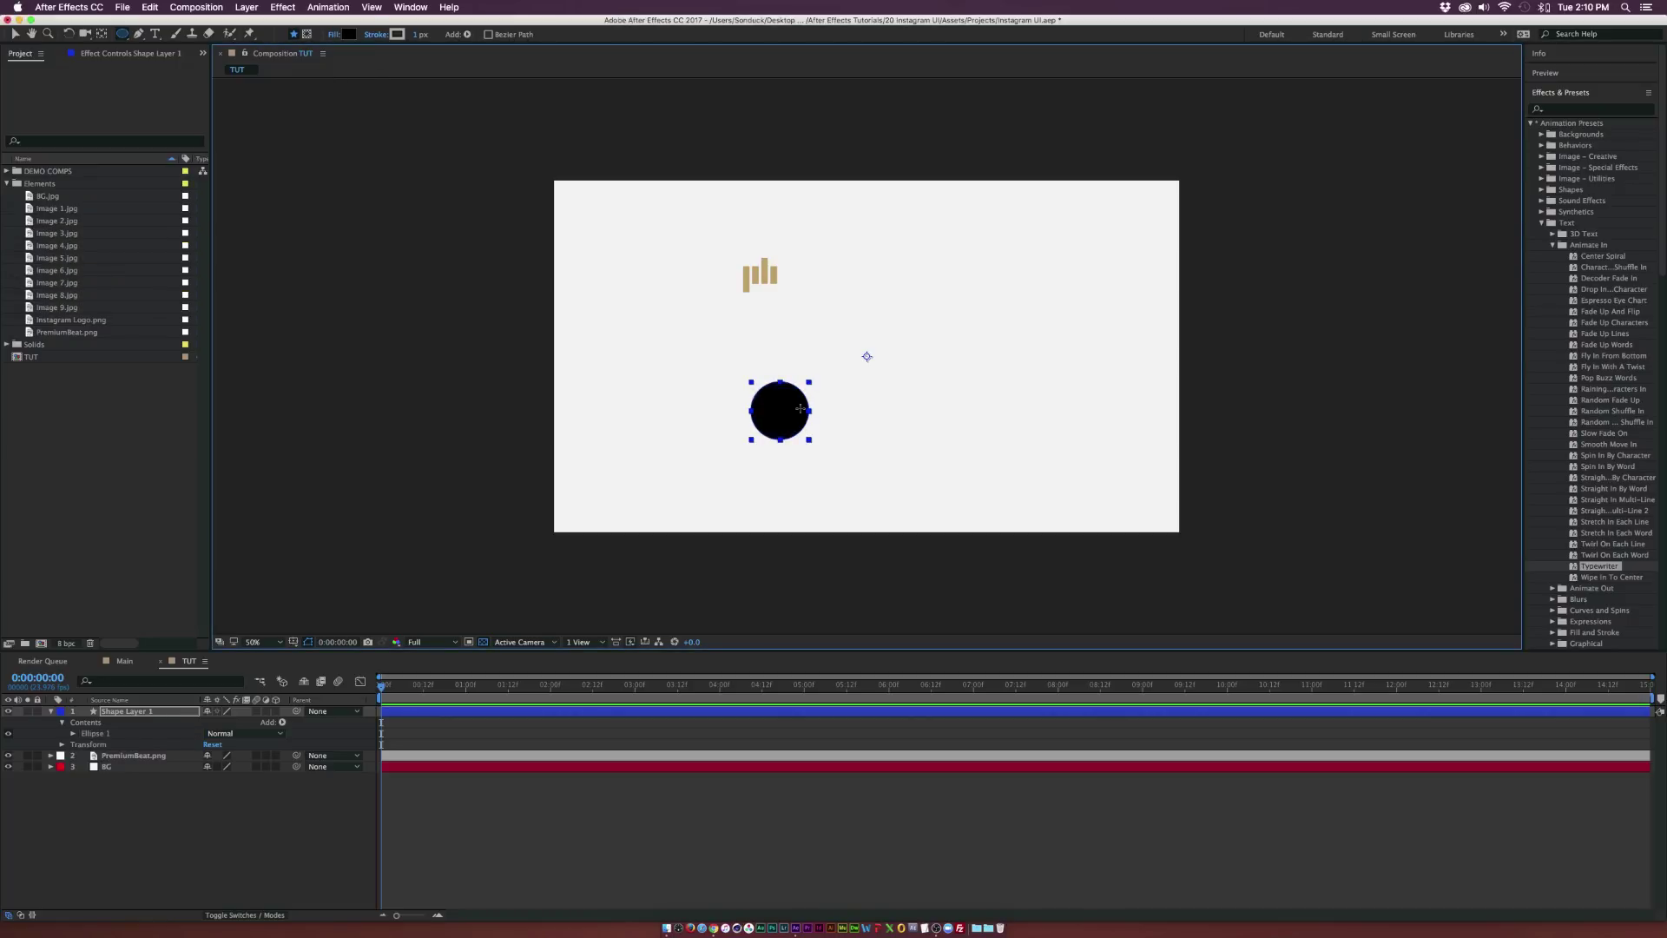
pyautogui.click(373, 35)
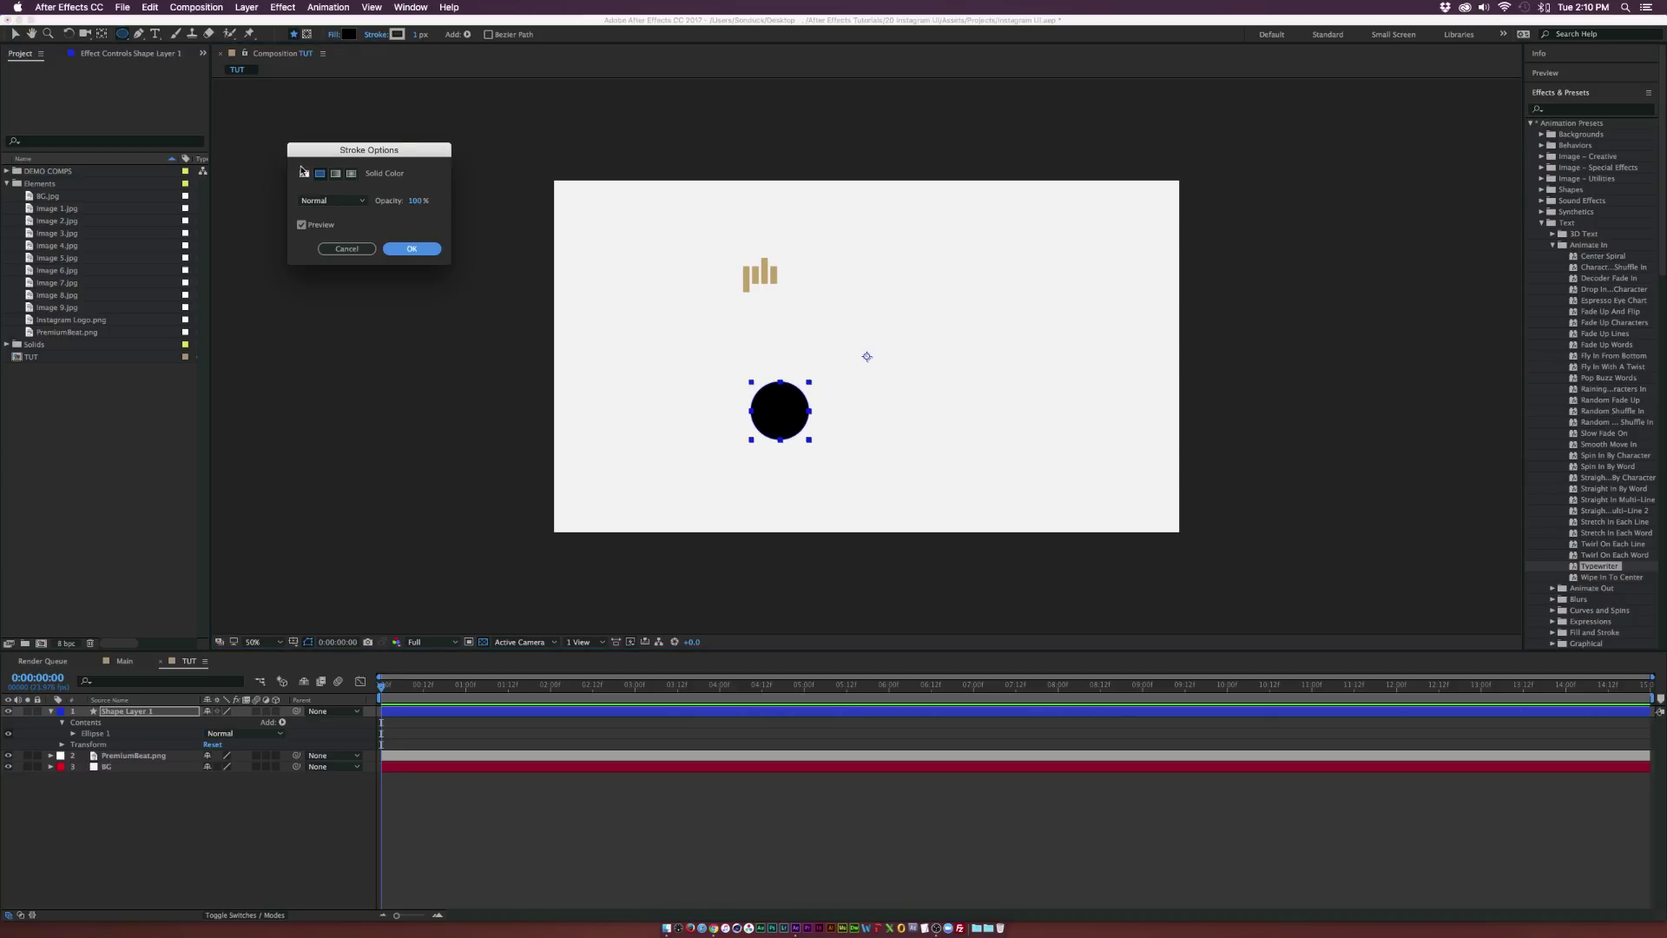
pyautogui.click(304, 172)
pyautogui.press('Return')
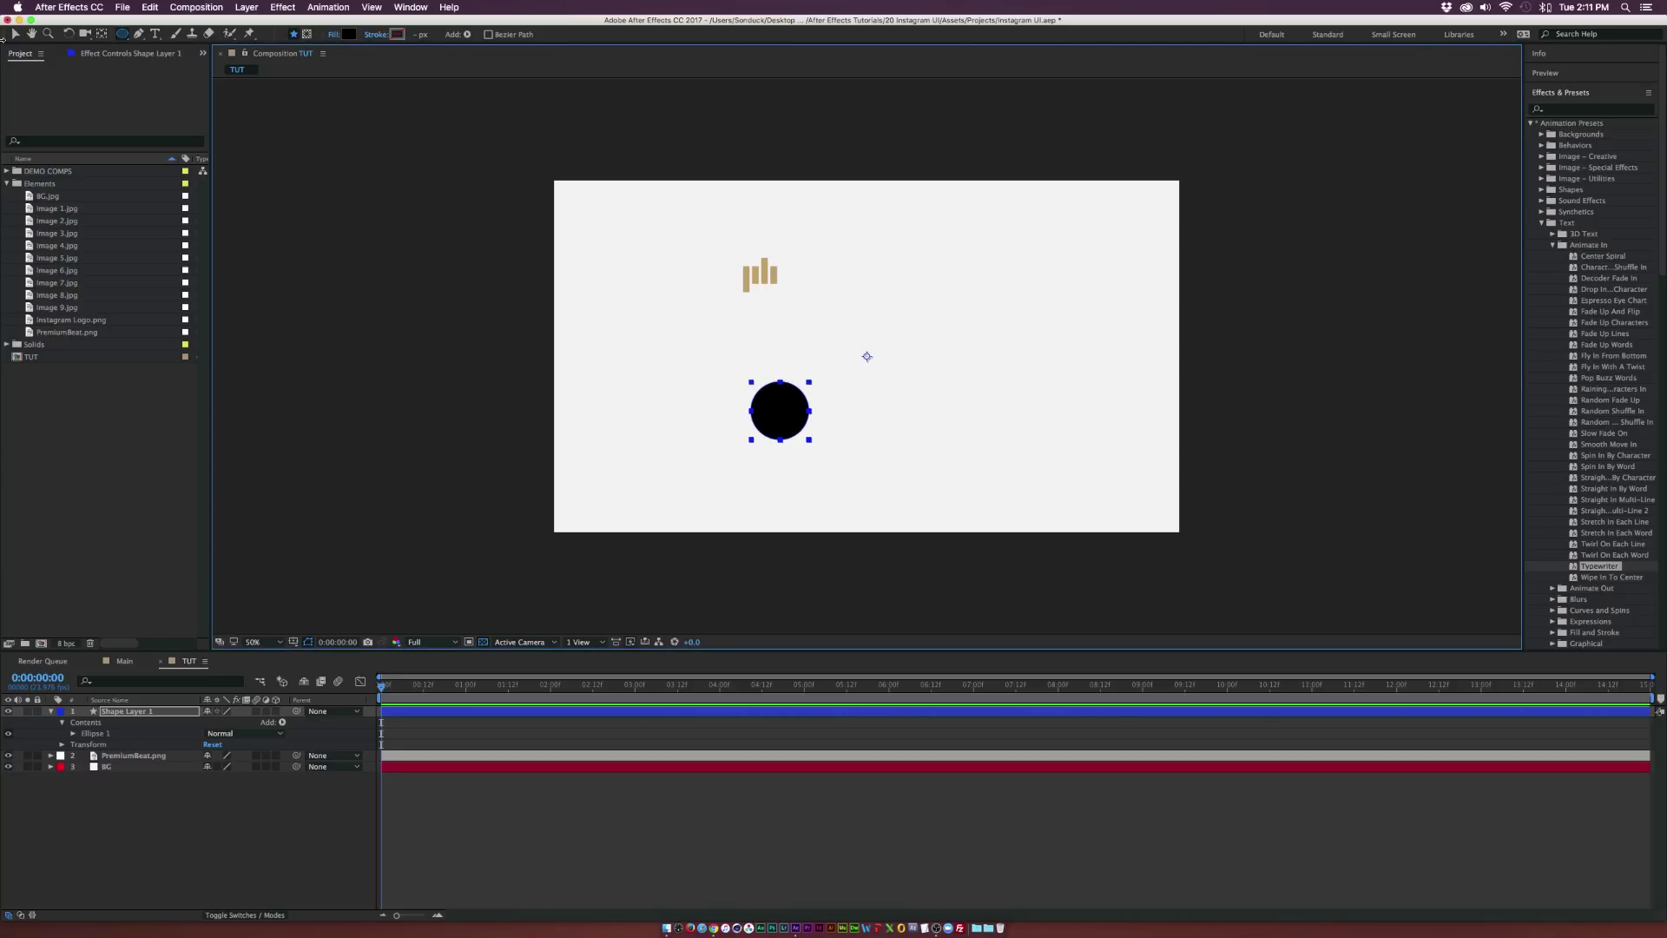
# Put the circle layer beneath the logo layer and move it onto the logo
pyautogui.click(14, 35)
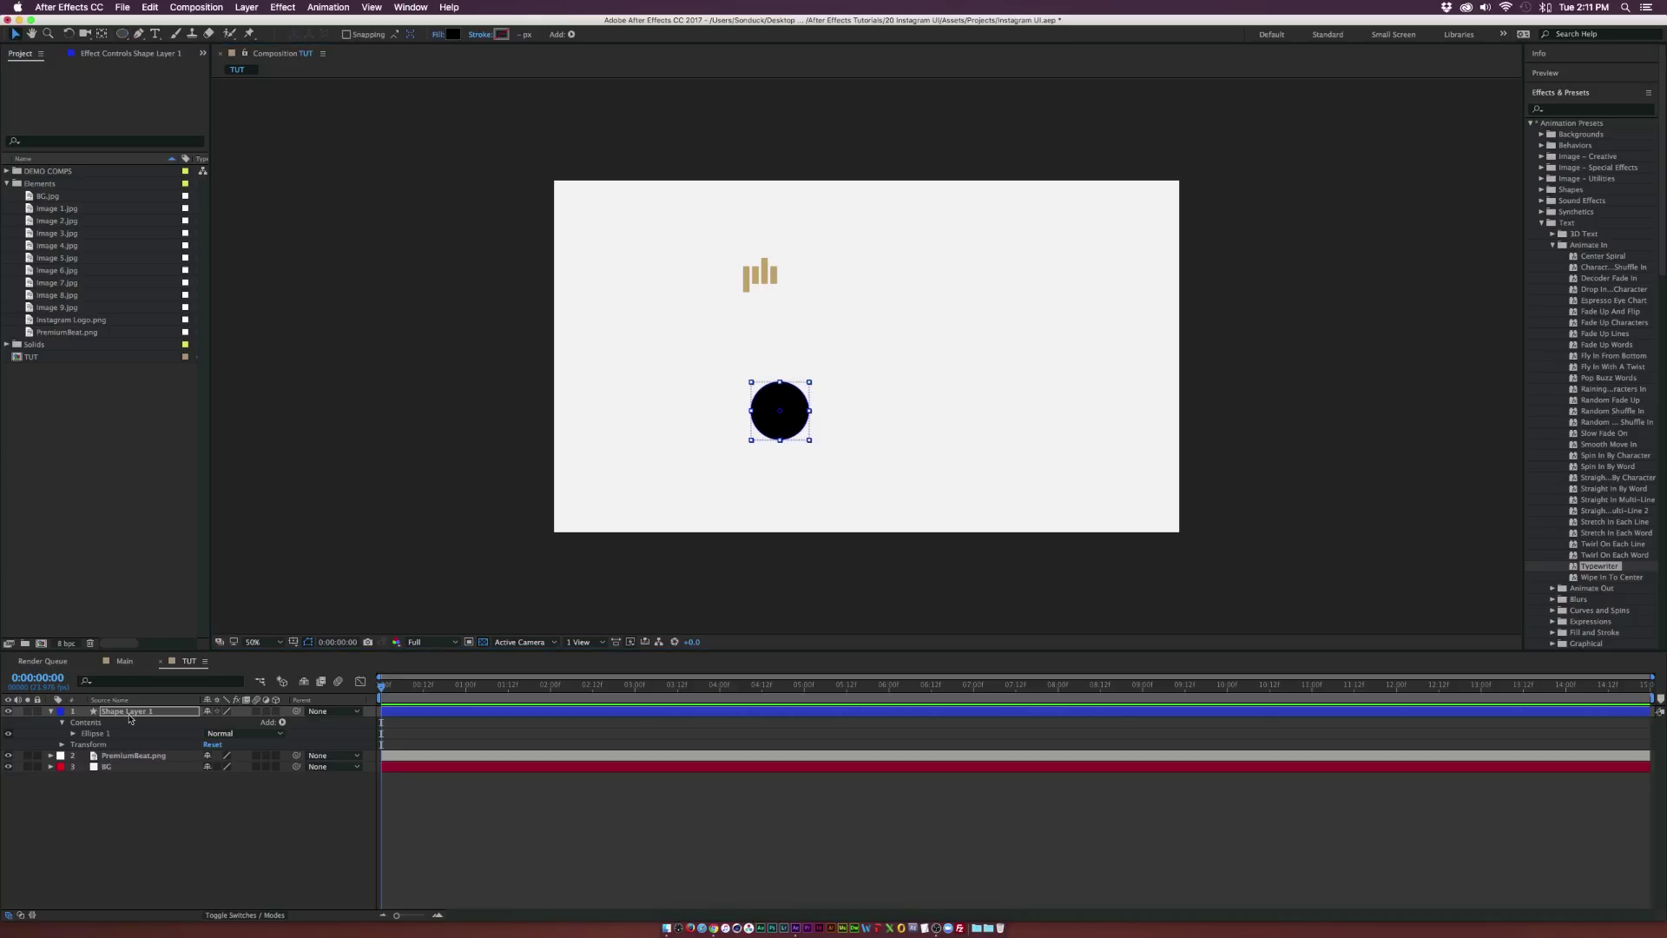
pyautogui.moveTo(130, 711); pyautogui.dragTo(135, 762)
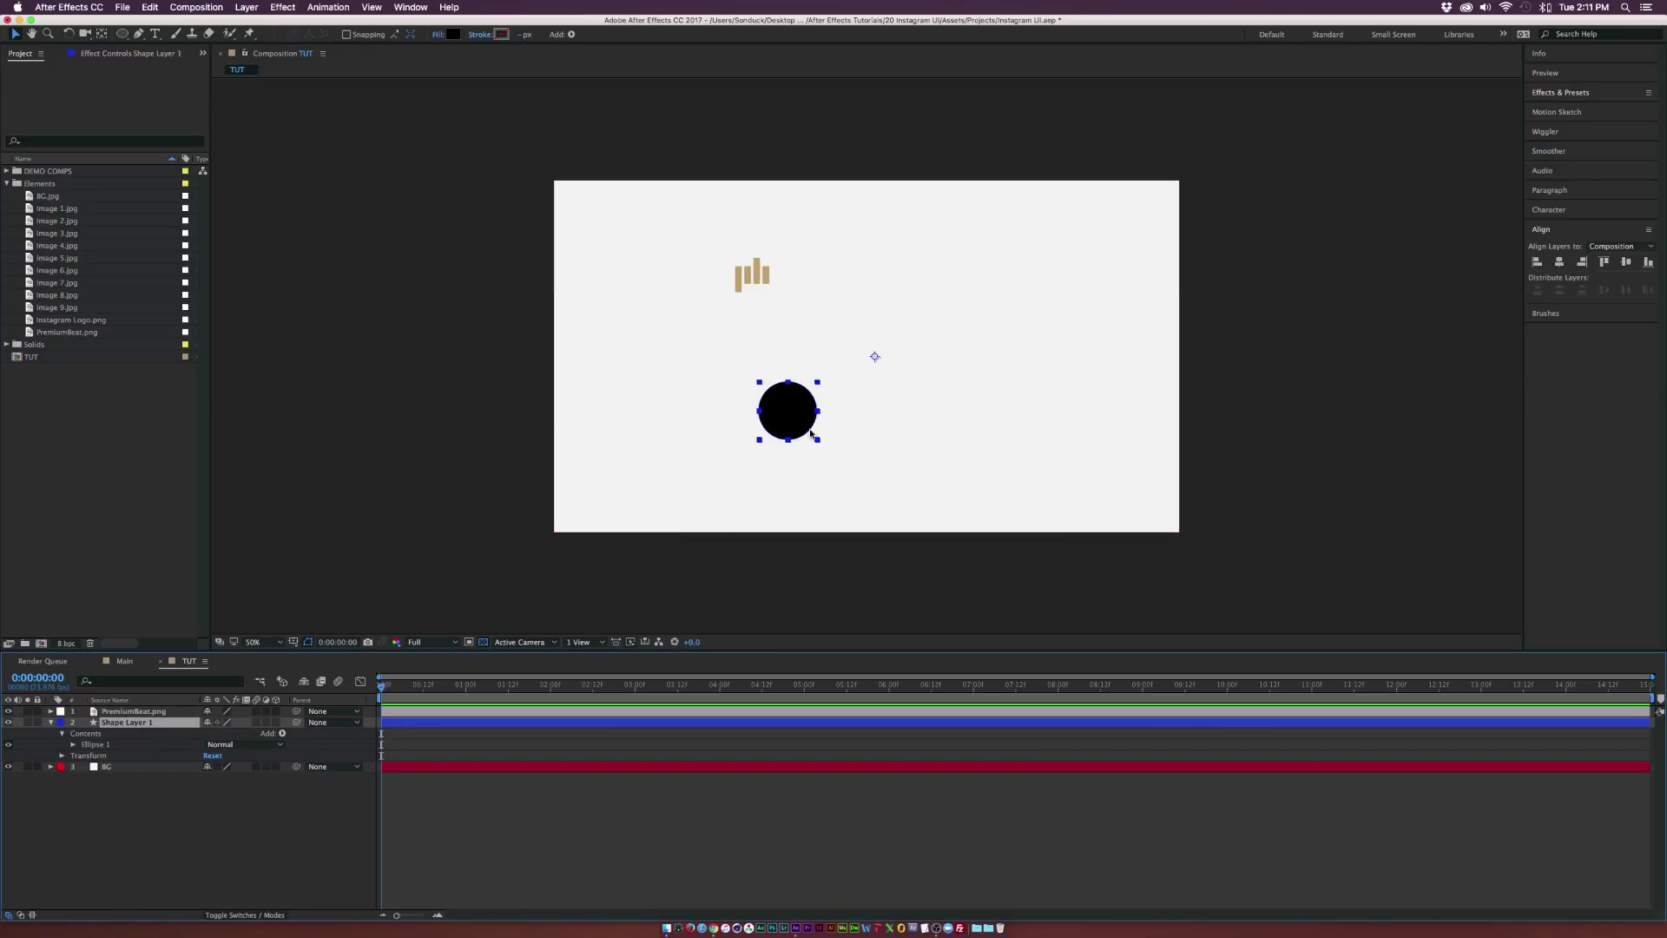
pyautogui.moveTo(798, 424); pyautogui.dragTo(763, 286)
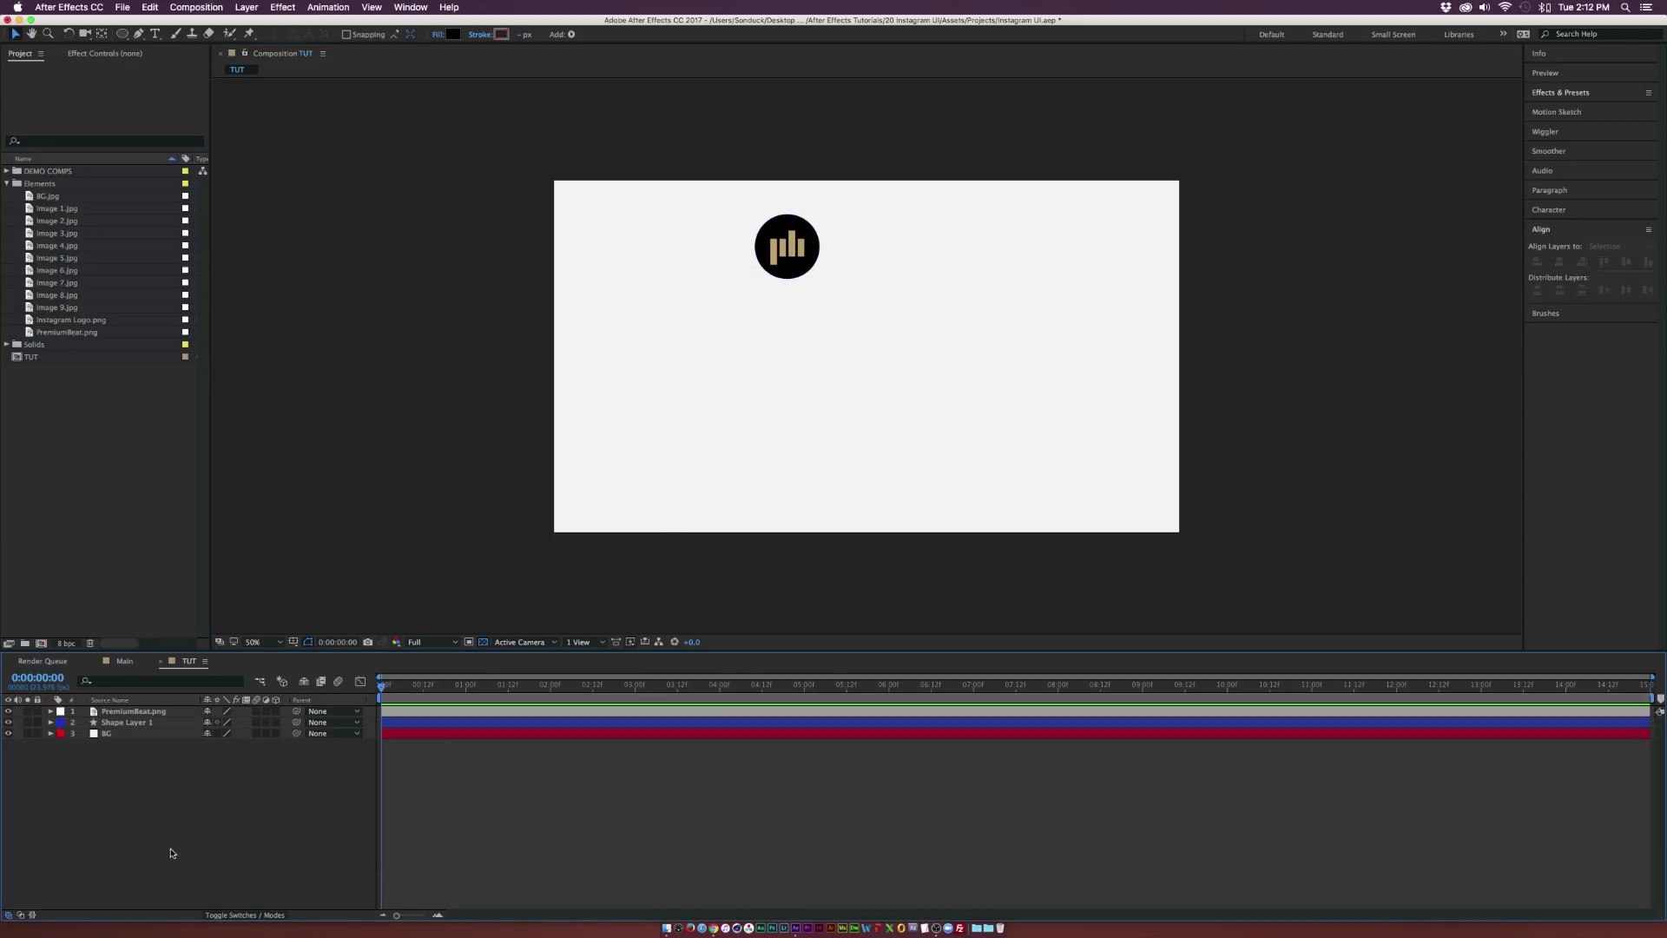
# Pre-compose PremiumBeat.png and the circle as 'Logo Placeholder' and nudge it slightly left
pyautogui.click(808, 259)
pyautogui.click(140, 711)
pyautogui.keyDown('shift'); pyautogui.click(130, 723); pyautogui.keyUp('shift')
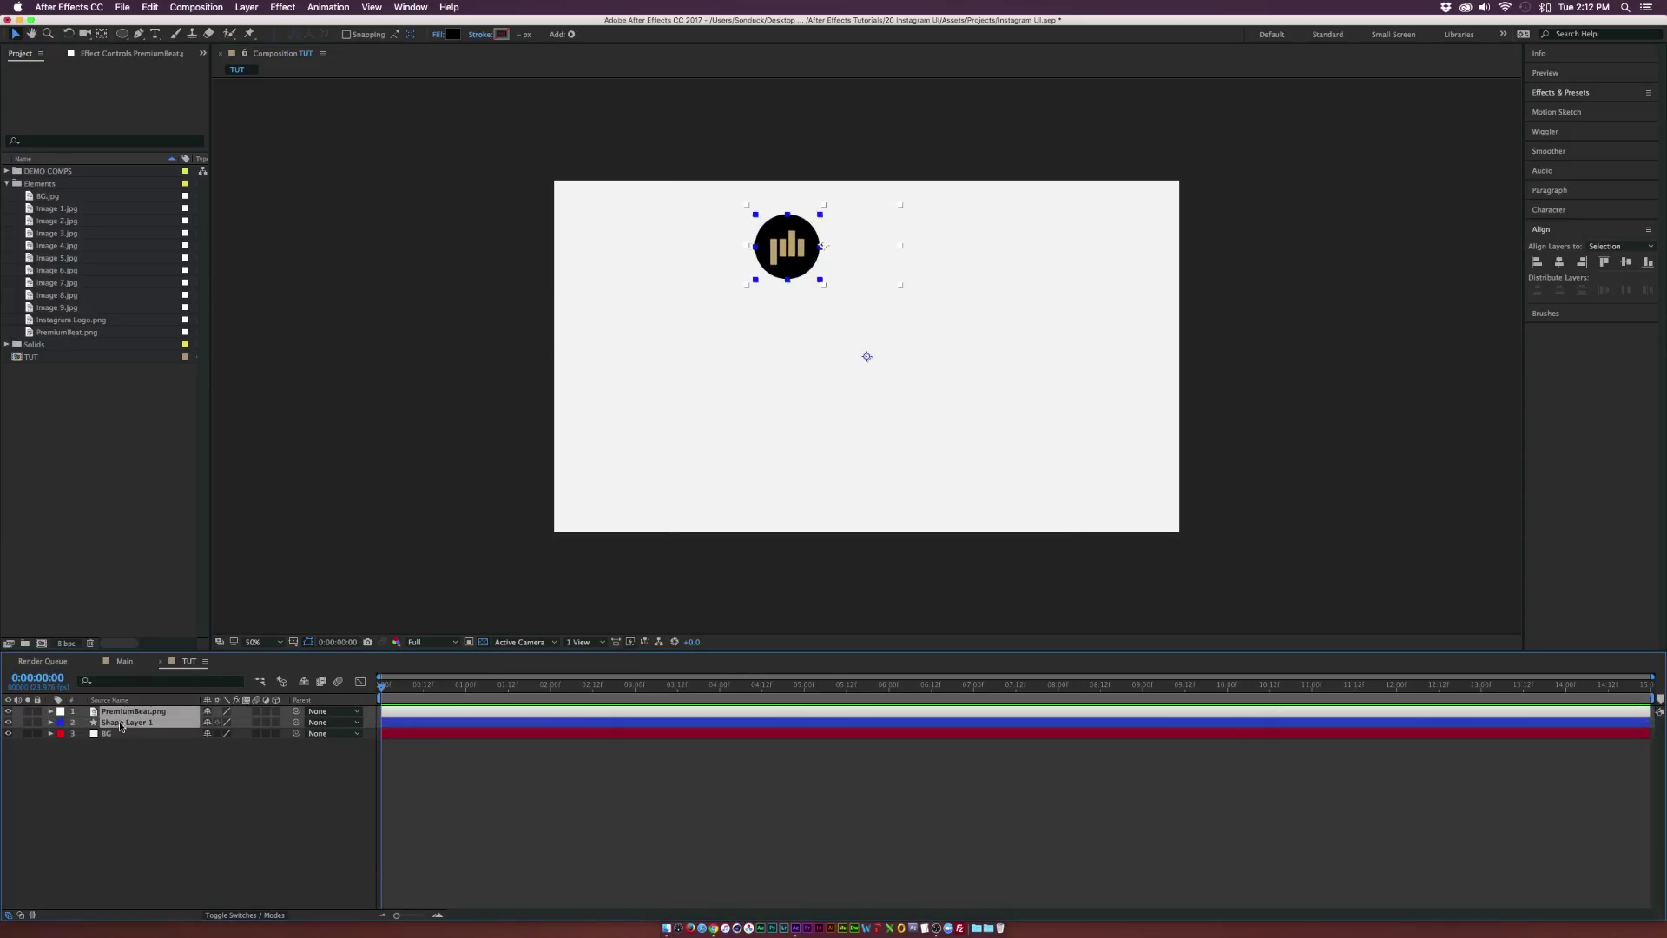
pyautogui.click(246, 7)
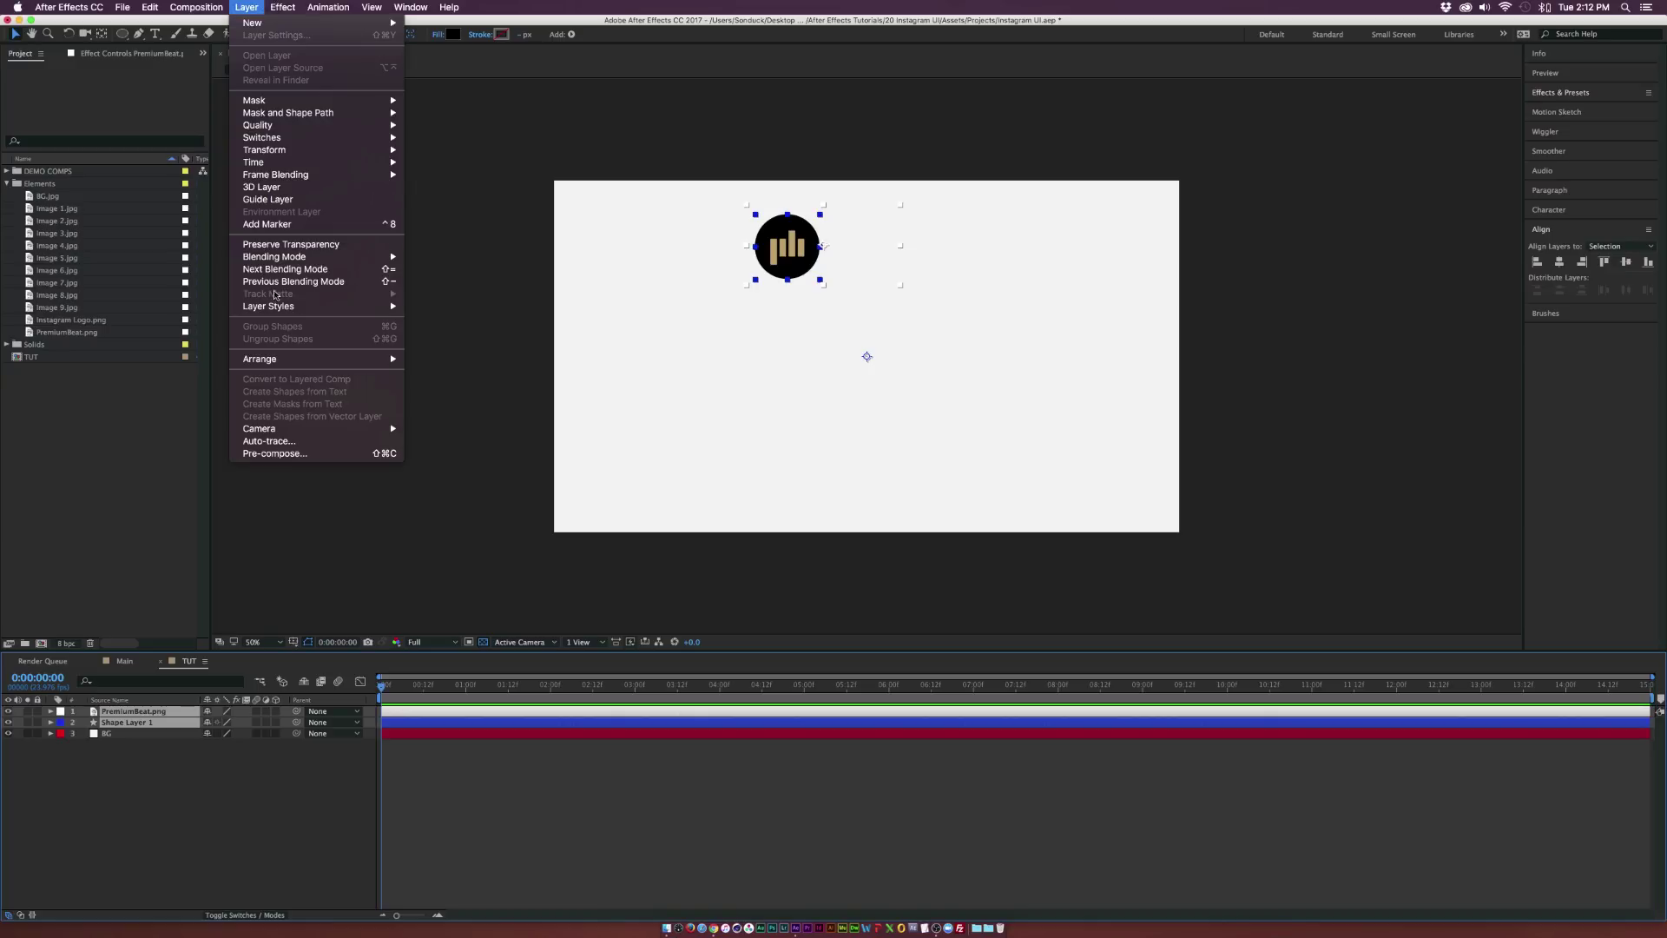
pyautogui.click(270, 454)
pyautogui.write('Logo Placeholde')
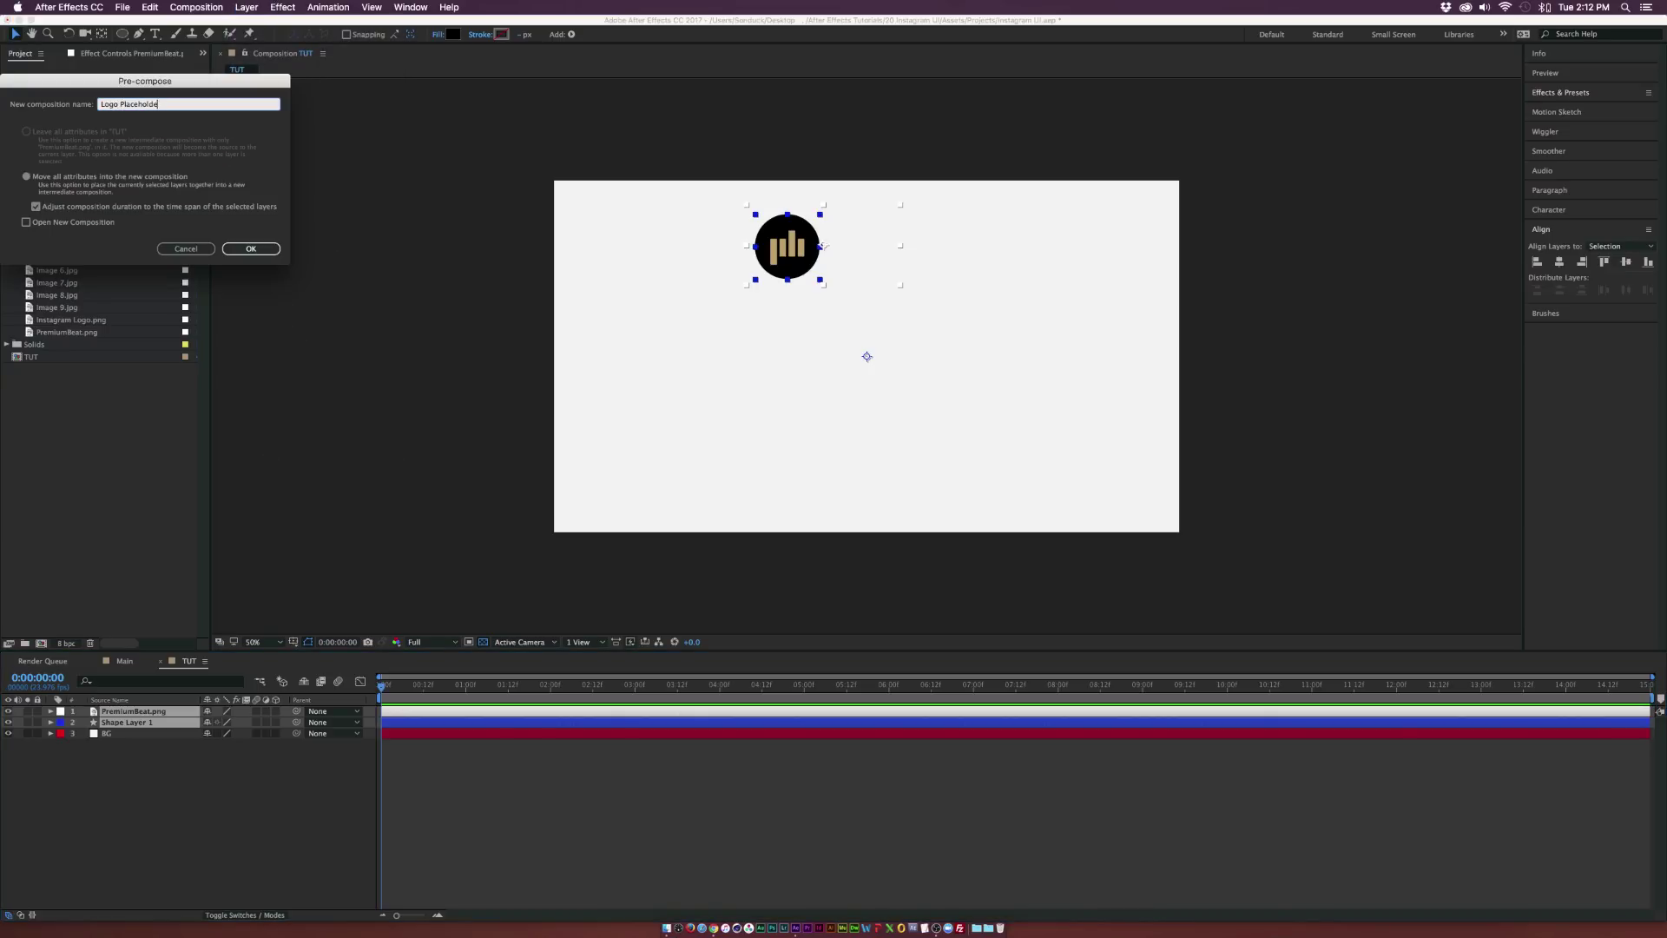
pyautogui.write('r')
pyautogui.press('Return')
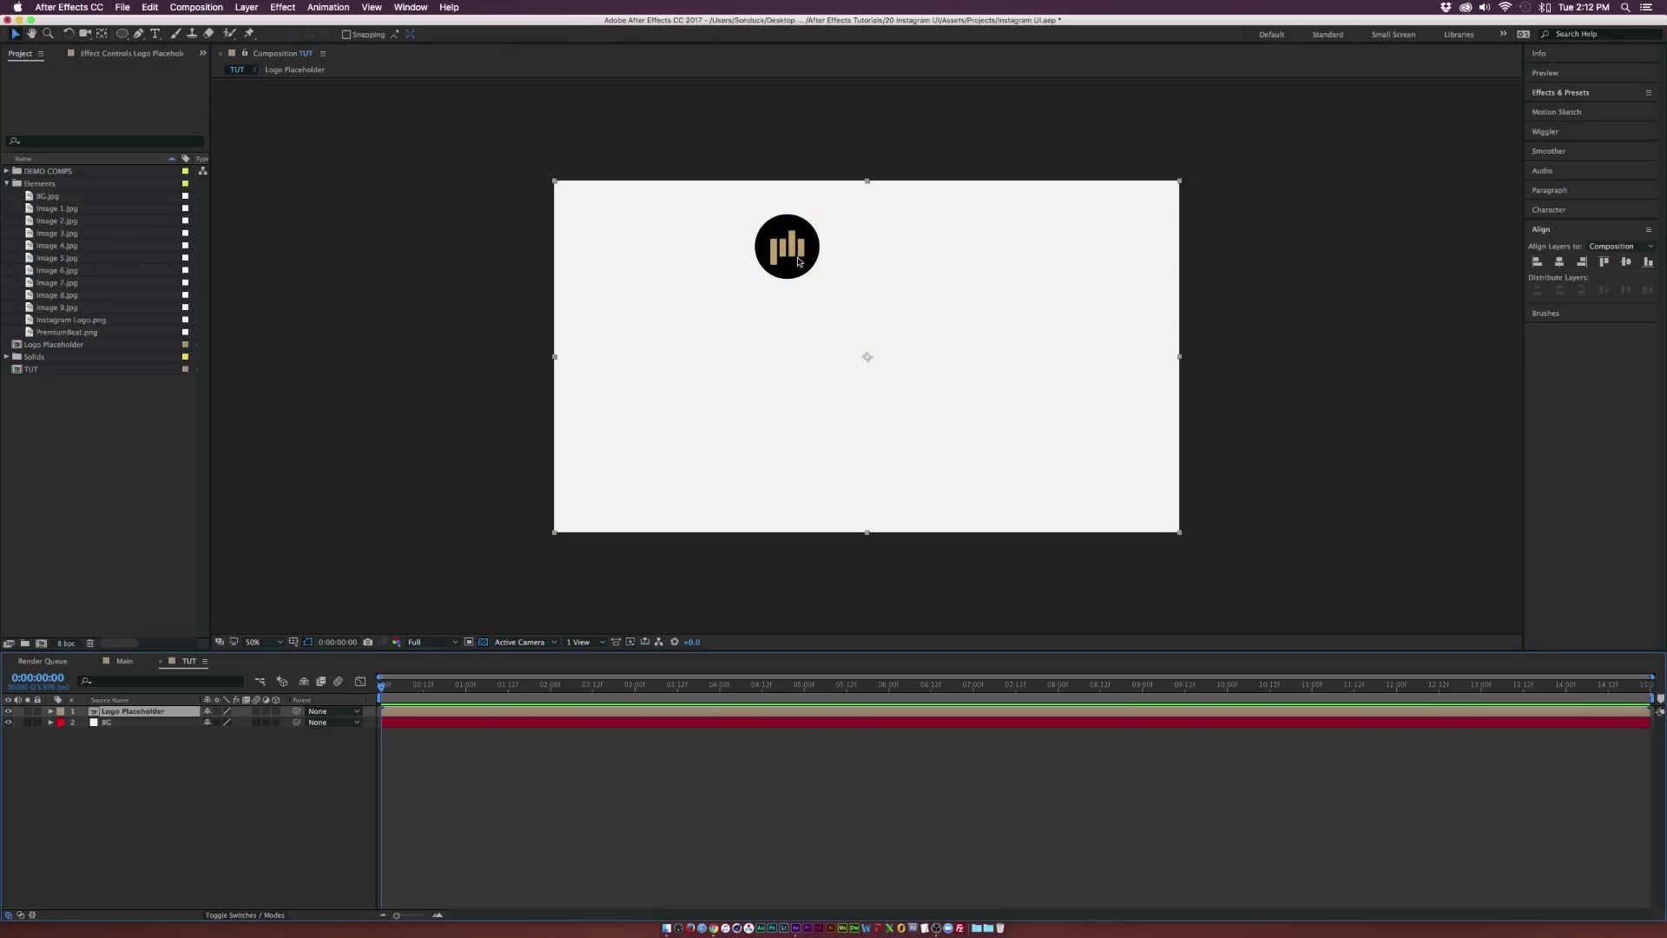
pyautogui.moveTo(797, 251)
pyautogui.mouseDown()
pyautogui.moveTo(771, 272)
pyautogui.moveTo(792, 277)
pyautogui.moveTo(768, 253)
pyautogui.mouseUp()
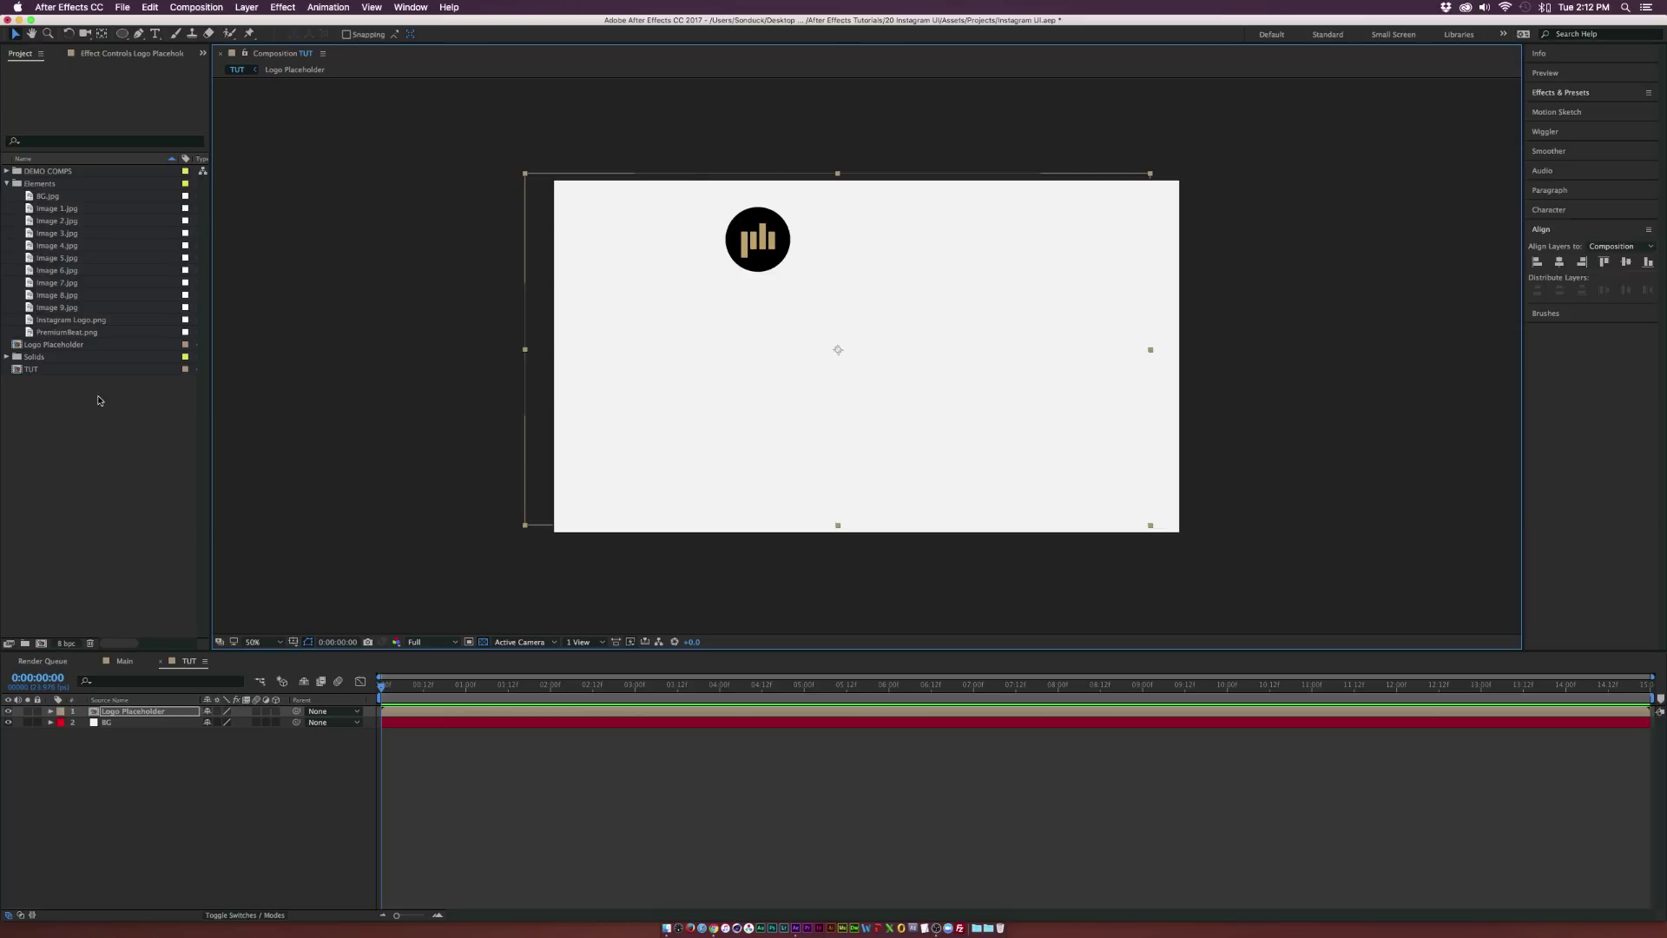
pyautogui.click(174, 57)
# Create a bold text layer reading 112 right of the logo
pyautogui.click(154, 36)
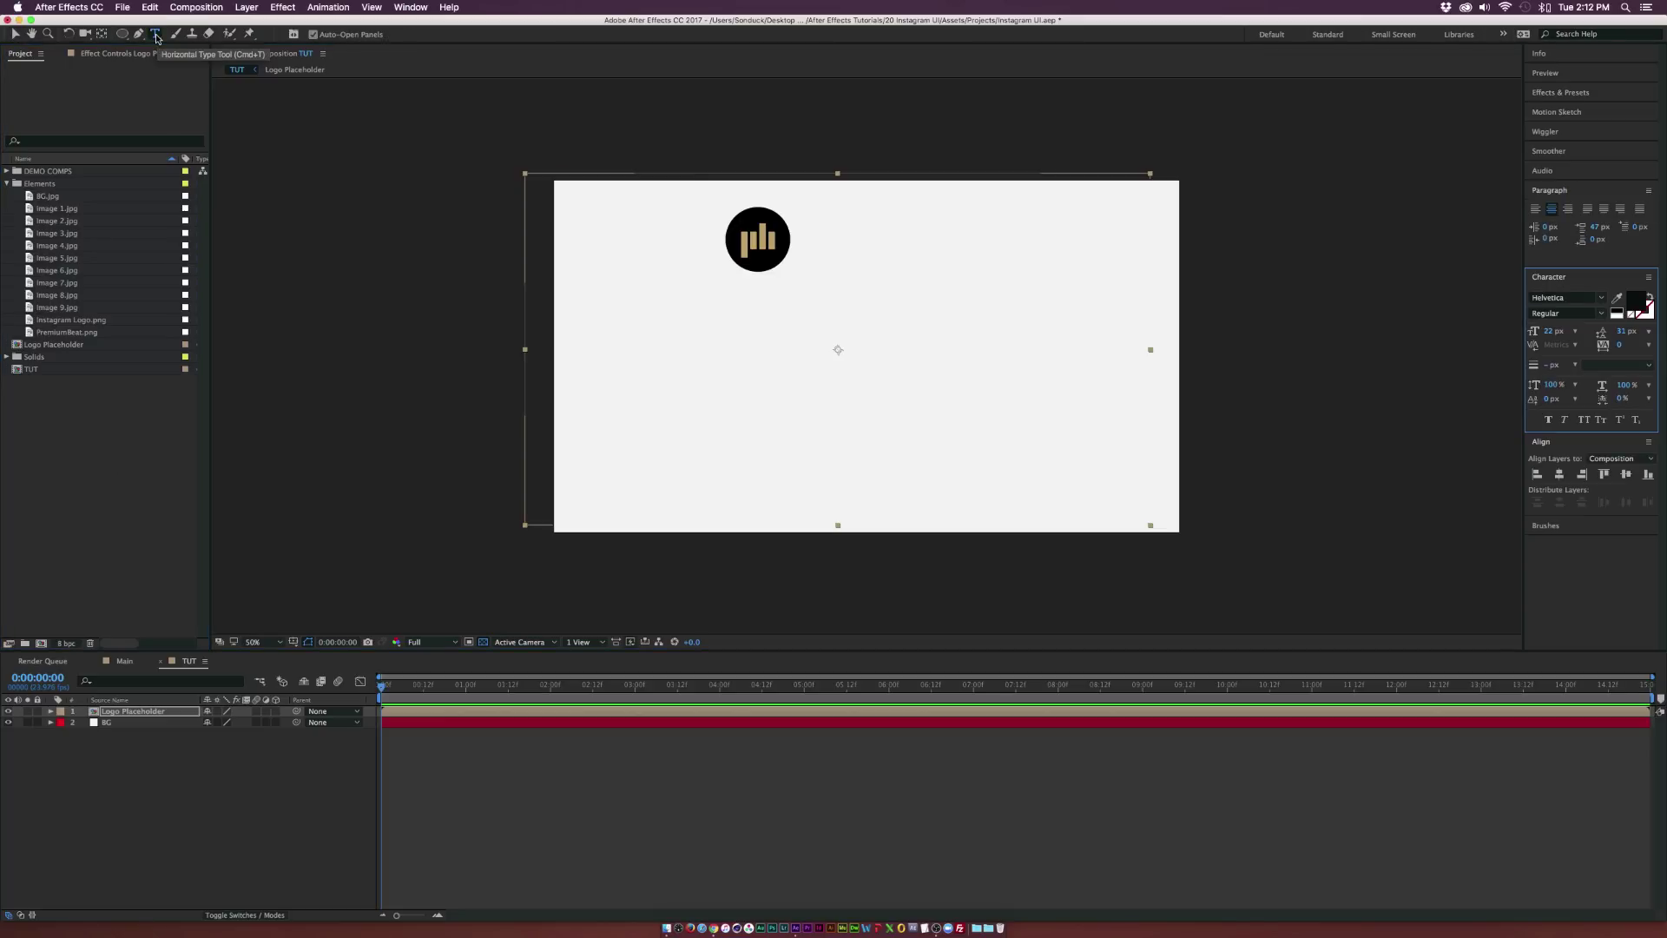
pyautogui.click(832, 224)
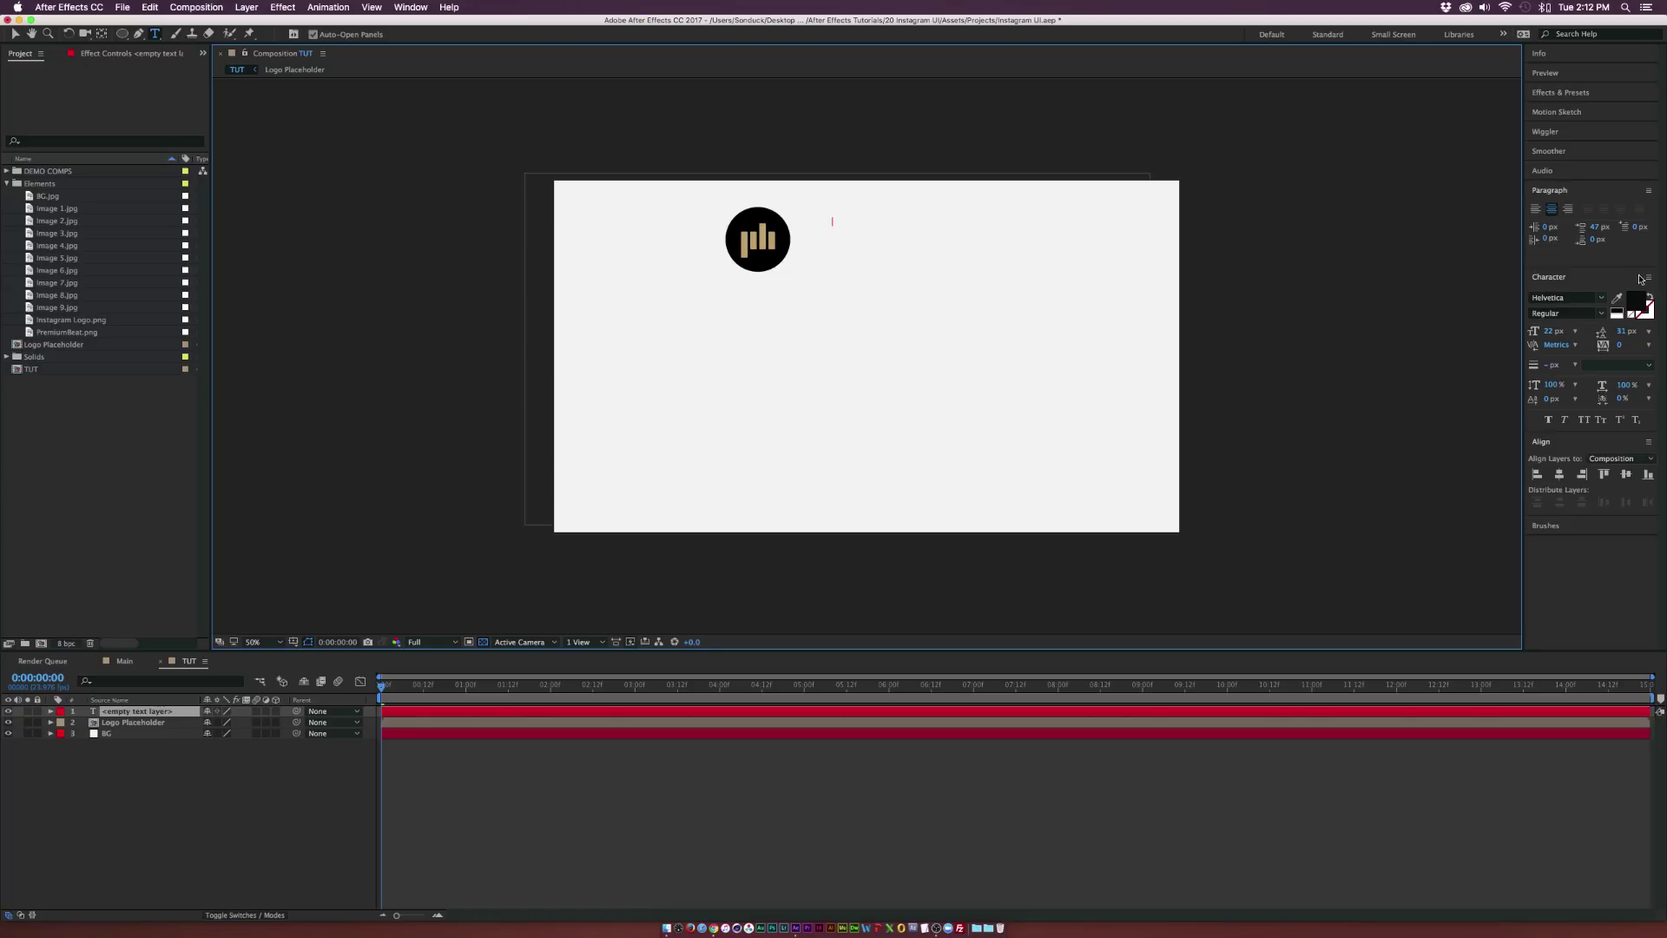
pyautogui.click(1602, 315)
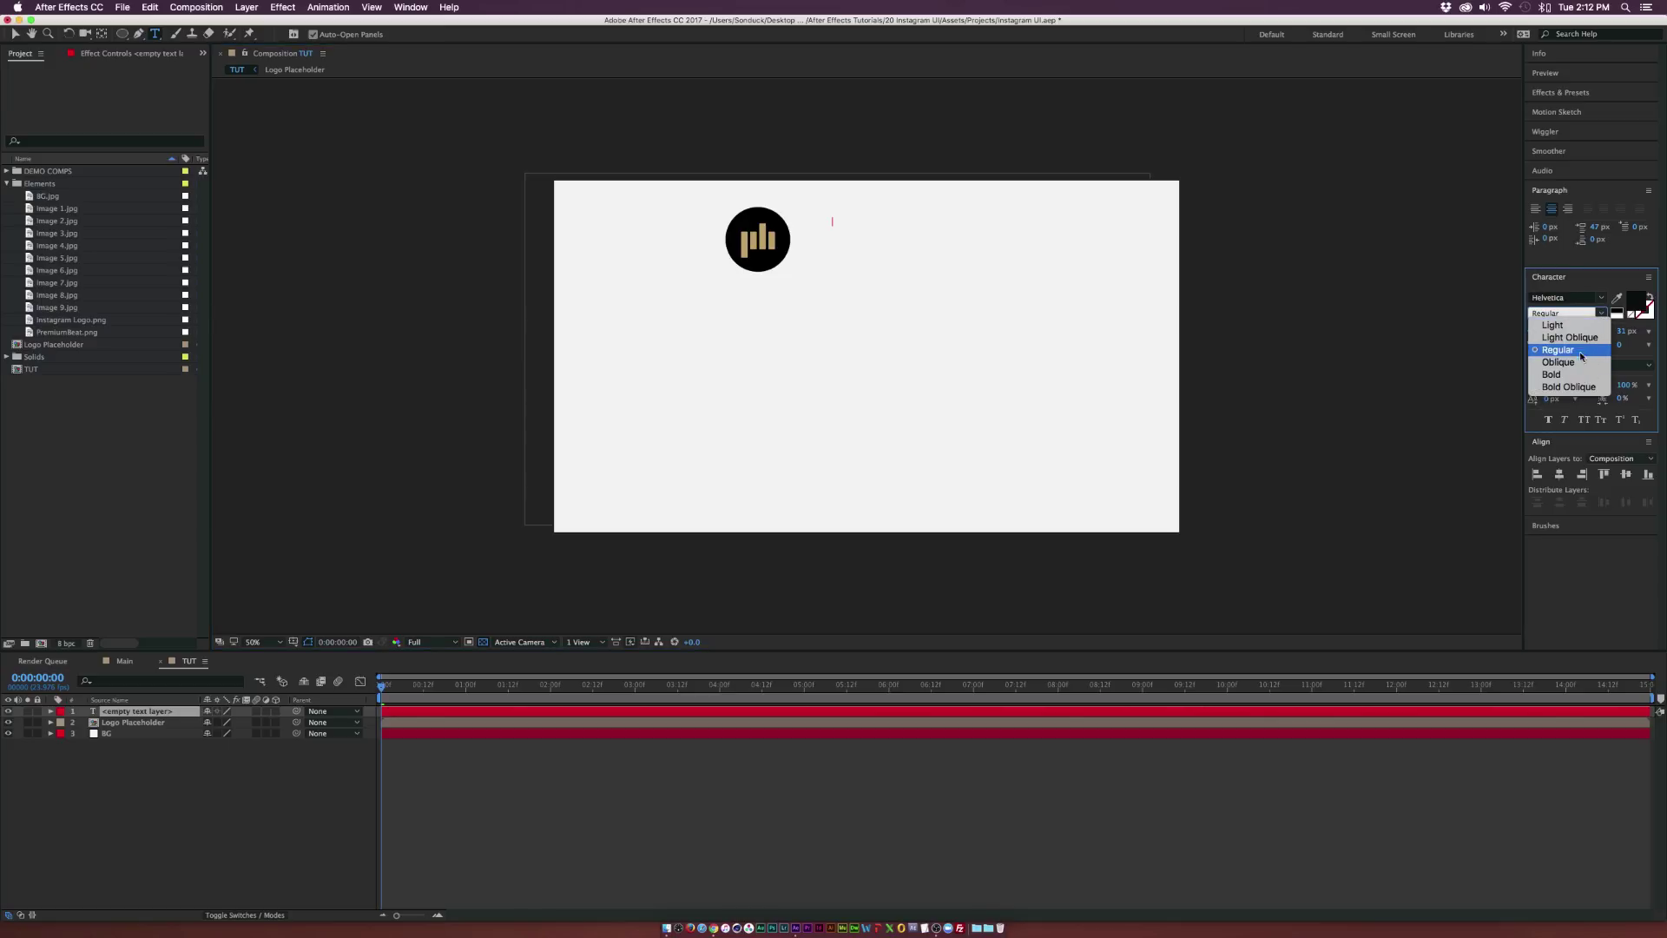
pyautogui.click(1613, 263)
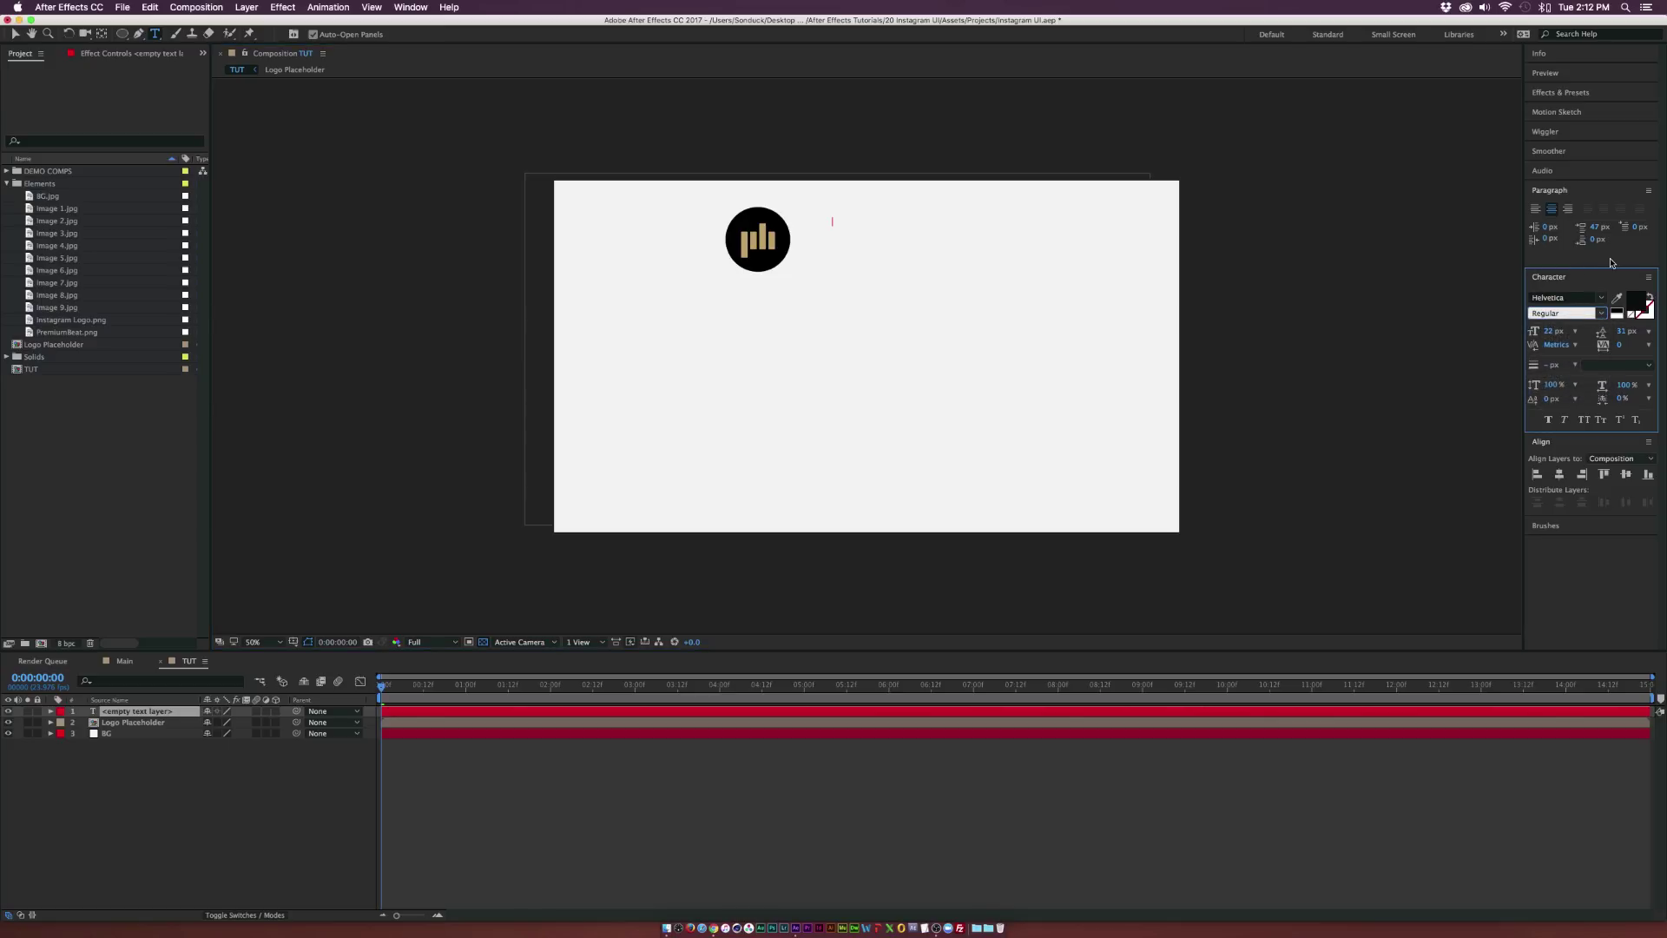
pyautogui.click(1602, 318)
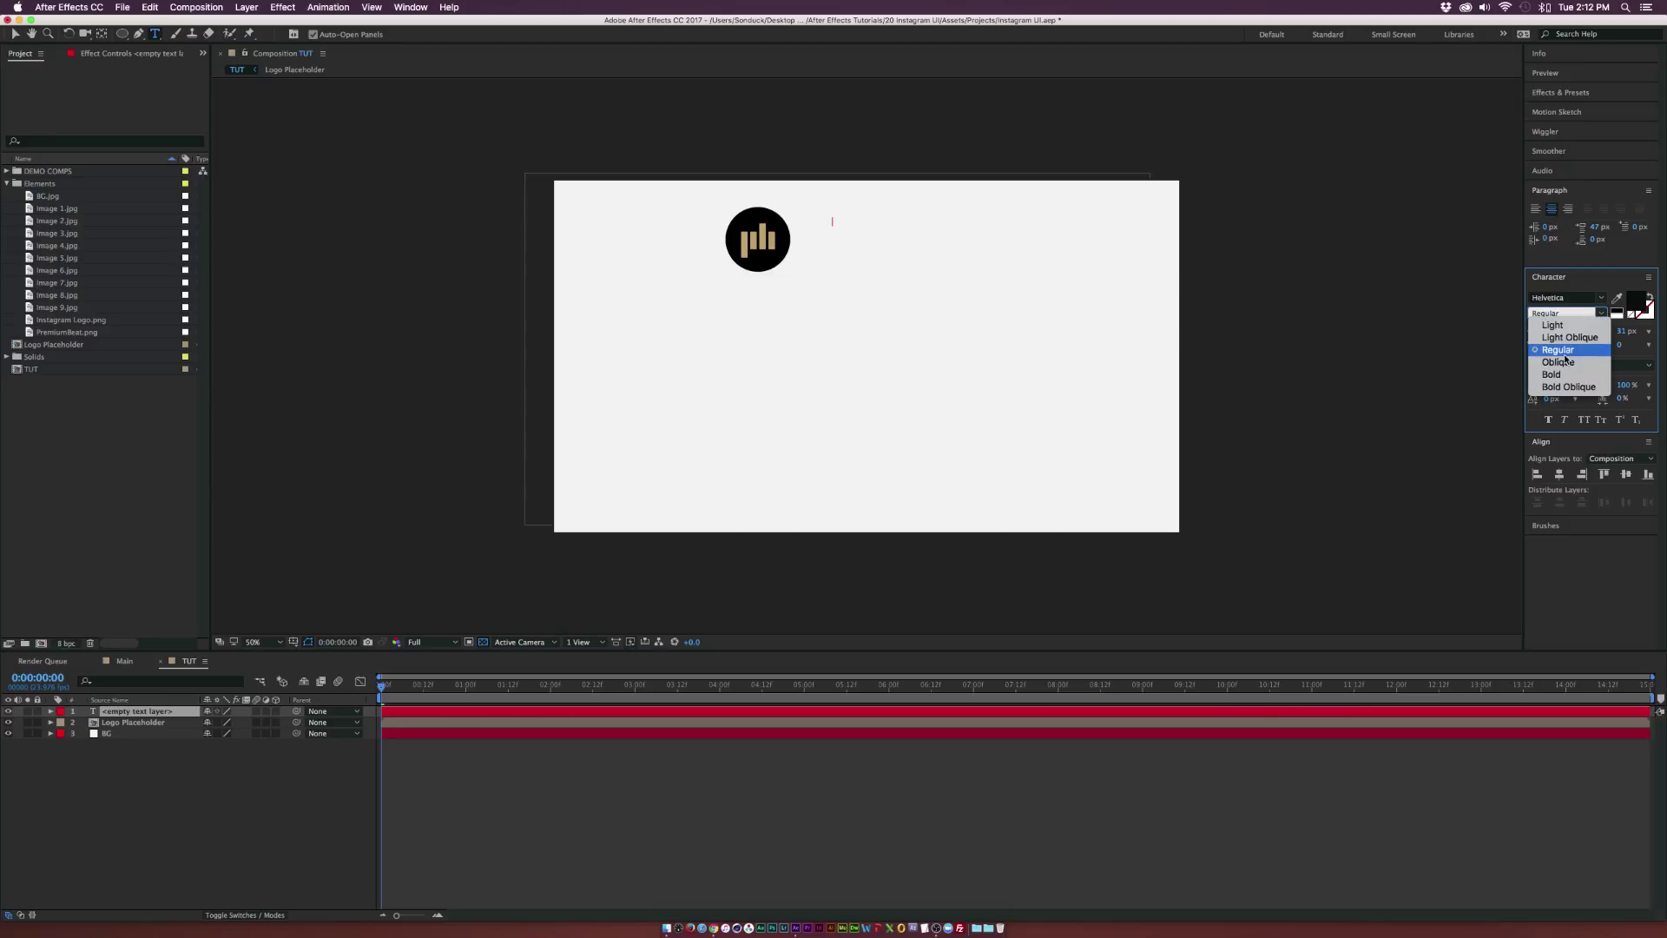
pyautogui.click(1532, 374)
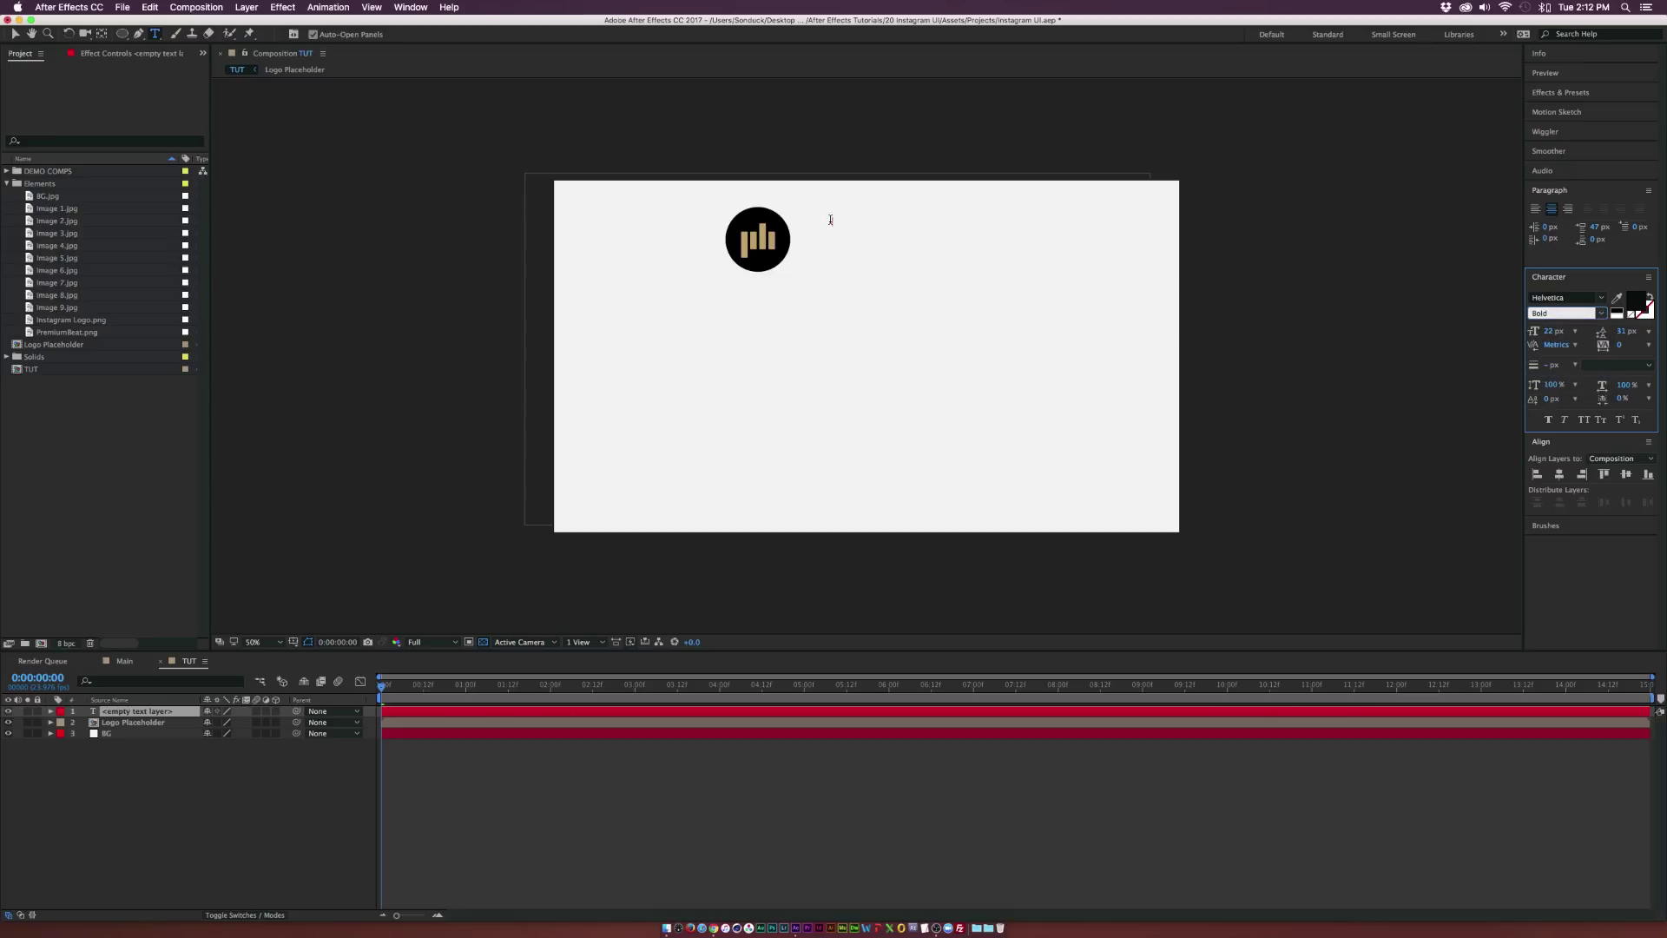
pyautogui.click(831, 220)
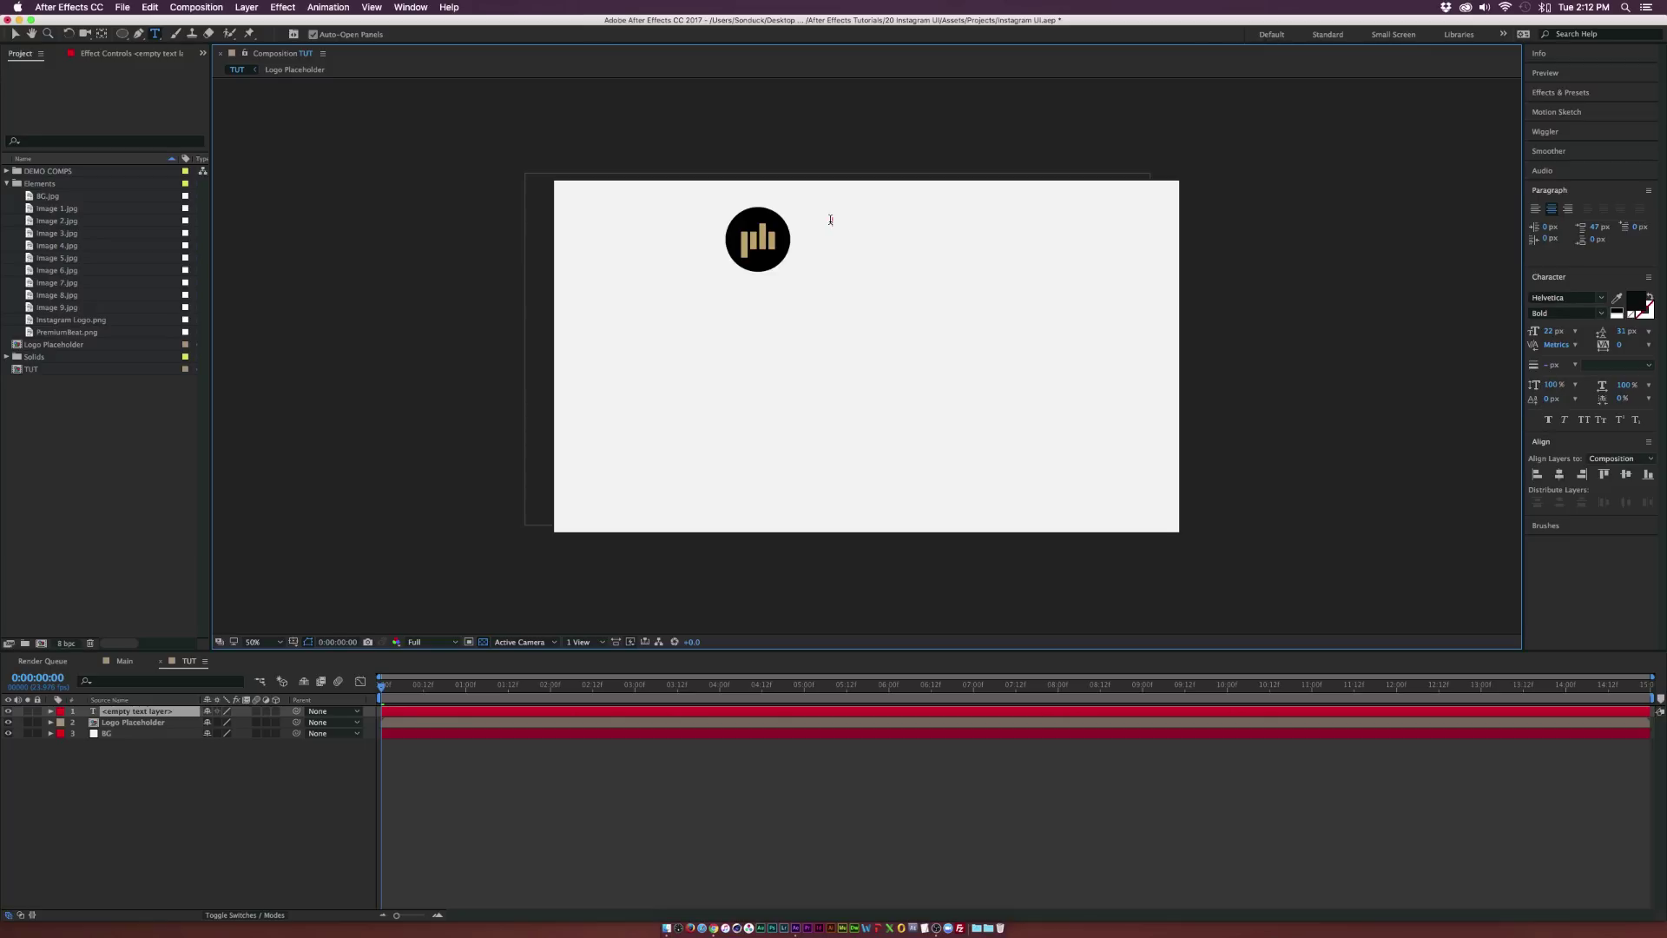
pyautogui.write('112')
pyautogui.press('Escape')
# Zoom to 100% and set the 112 text to 72 px
pyautogui.press('/')
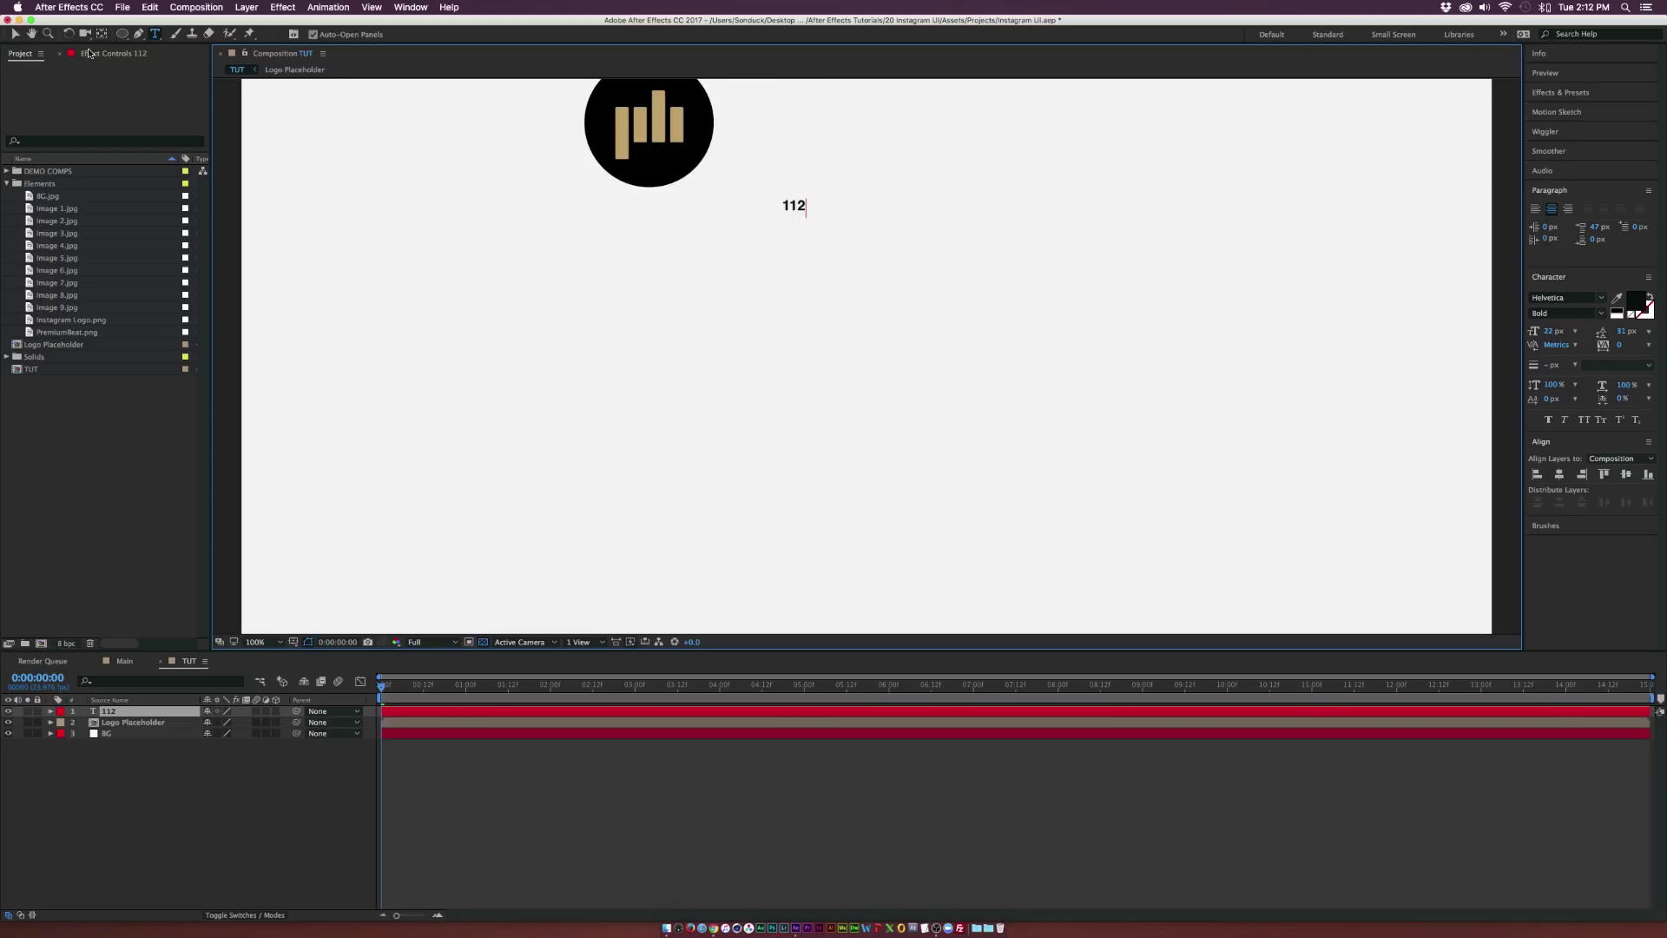
pyautogui.press('v')
pyautogui.scroll(3, 773, 216)
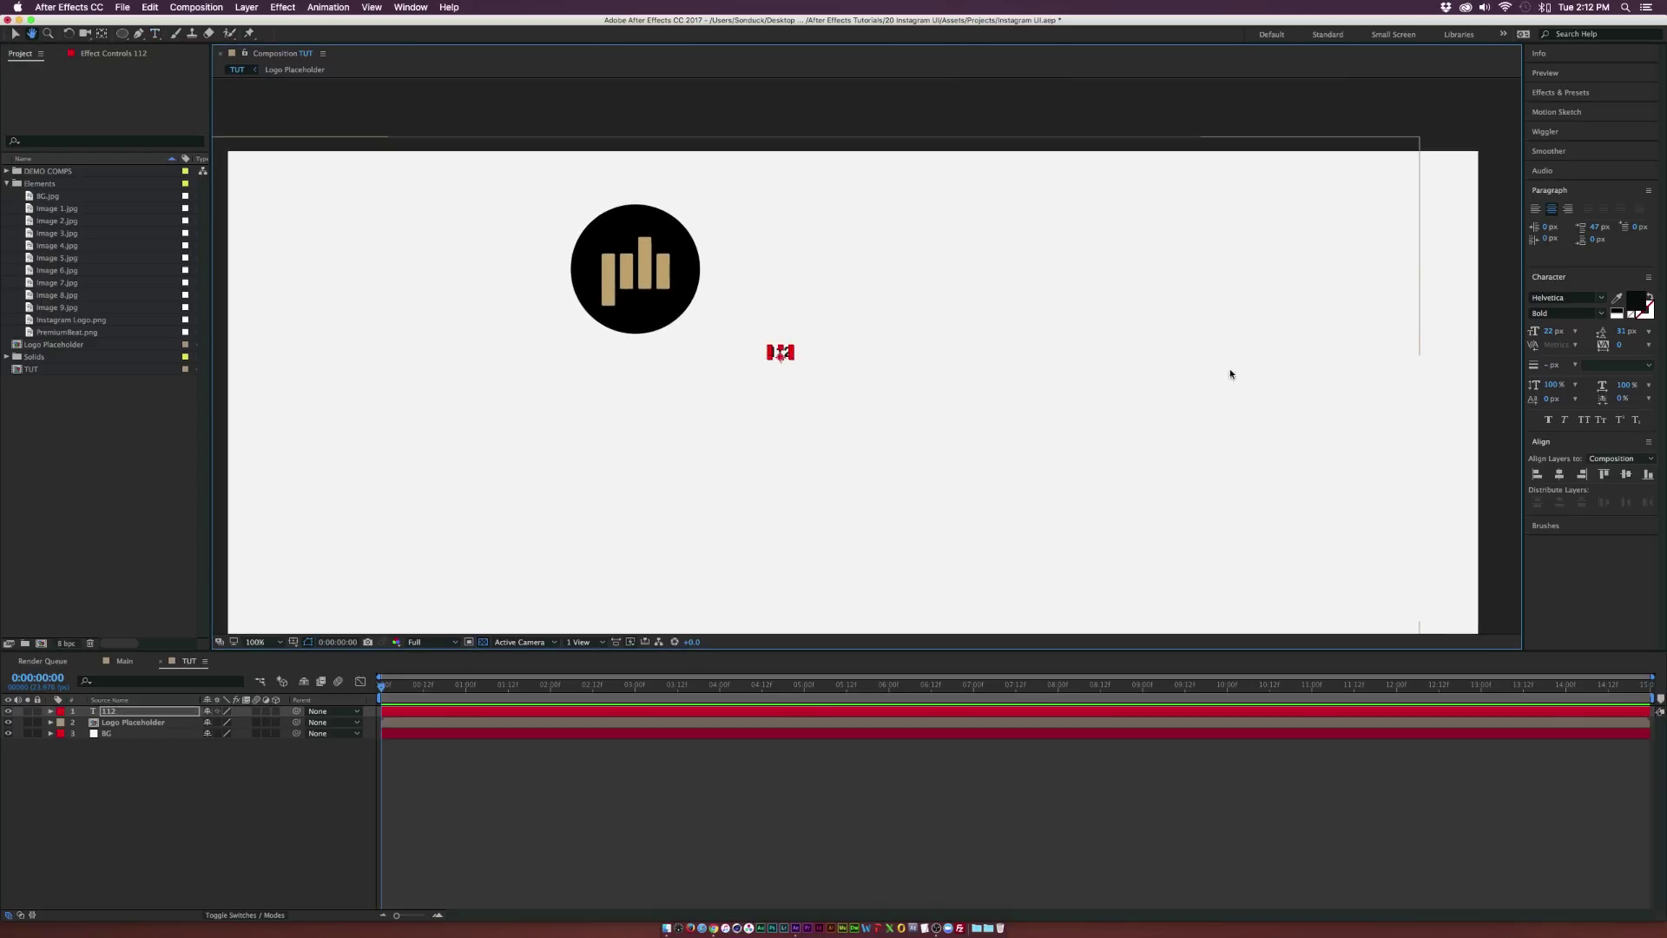
pyautogui.click(1550, 331)
pyautogui.write('72')
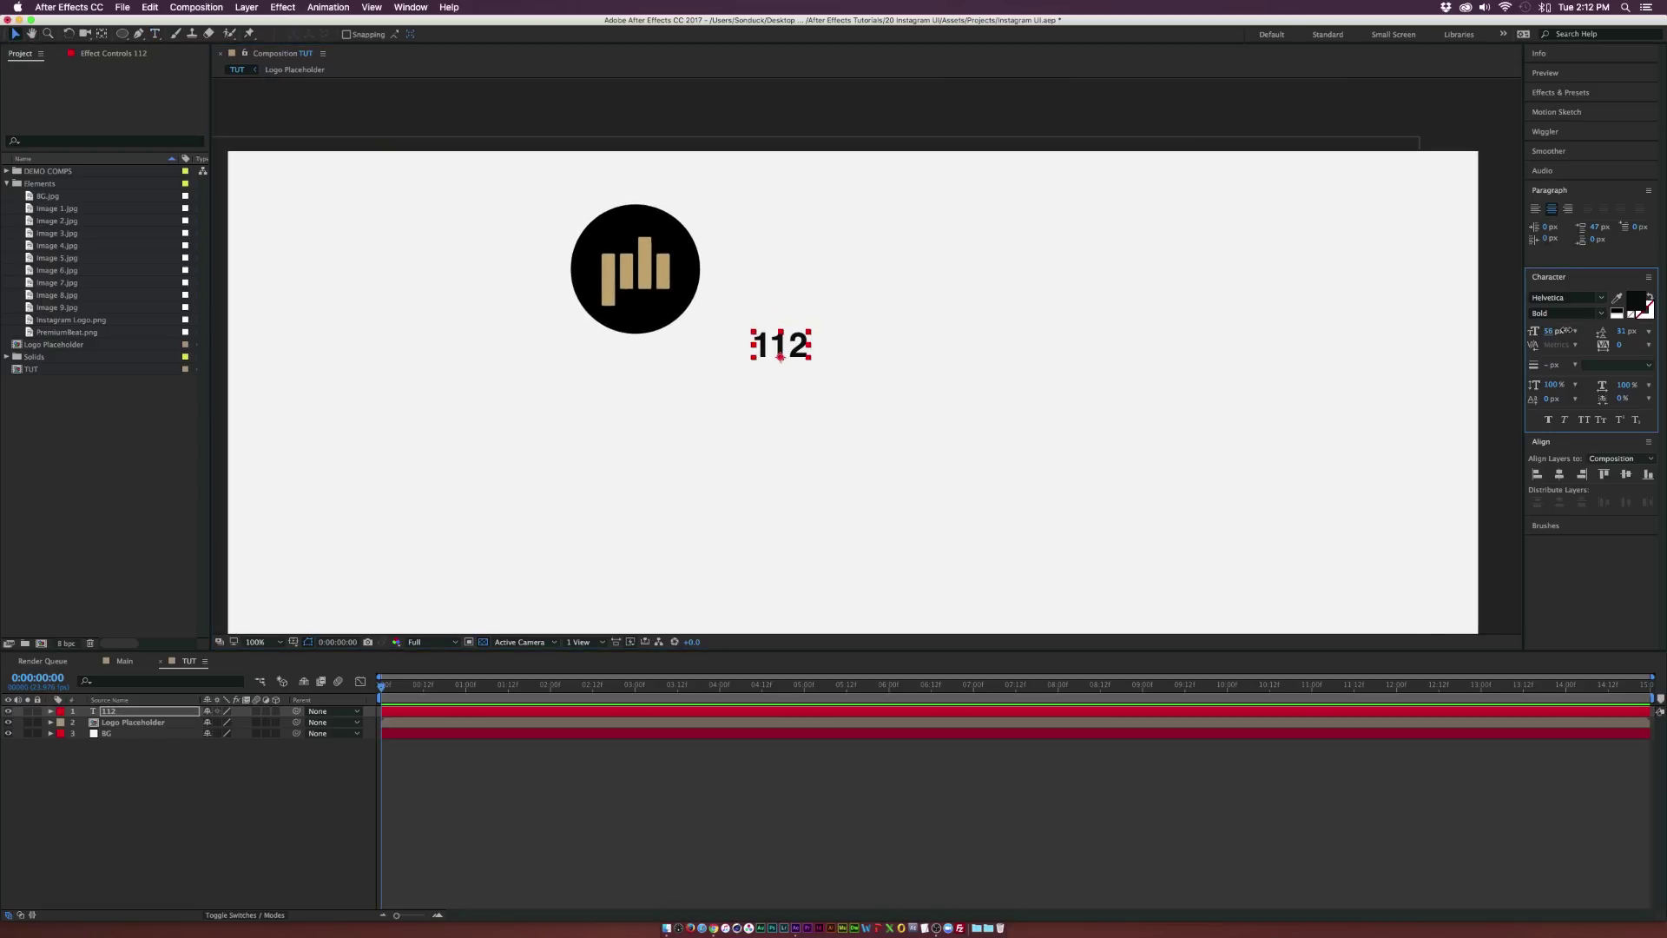
pyautogui.press('Return')
# Add a second line reading 'posts' in lowercase under 112
pyautogui.click(155, 33)
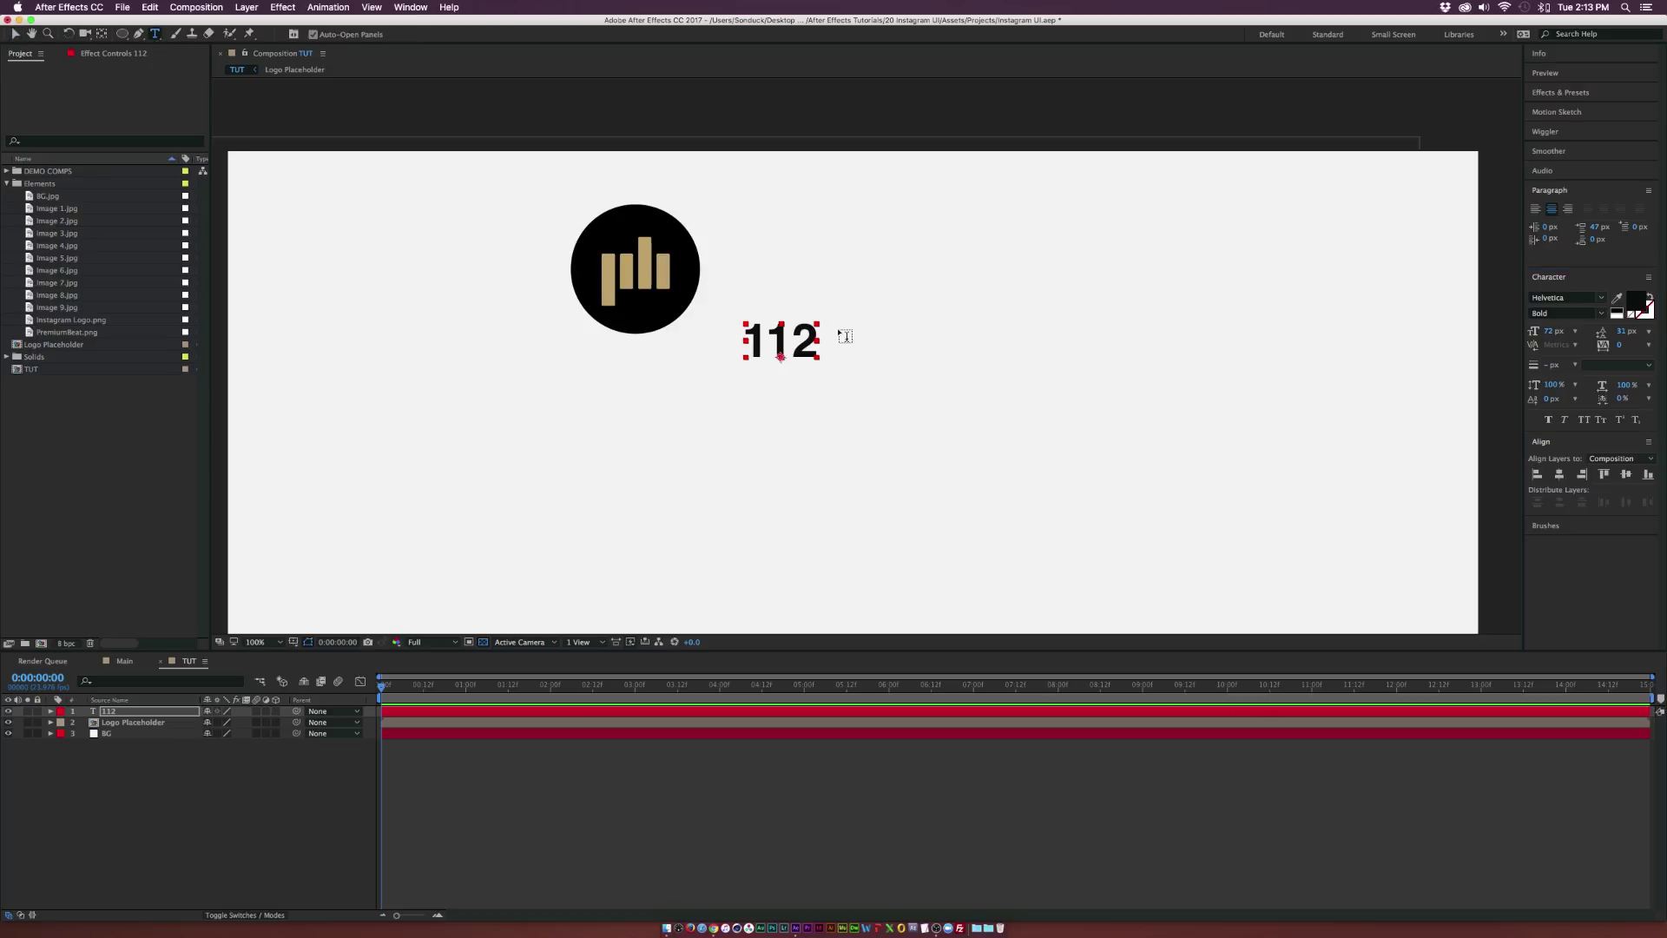
pyautogui.click(818, 334)
pyautogui.press('Return')
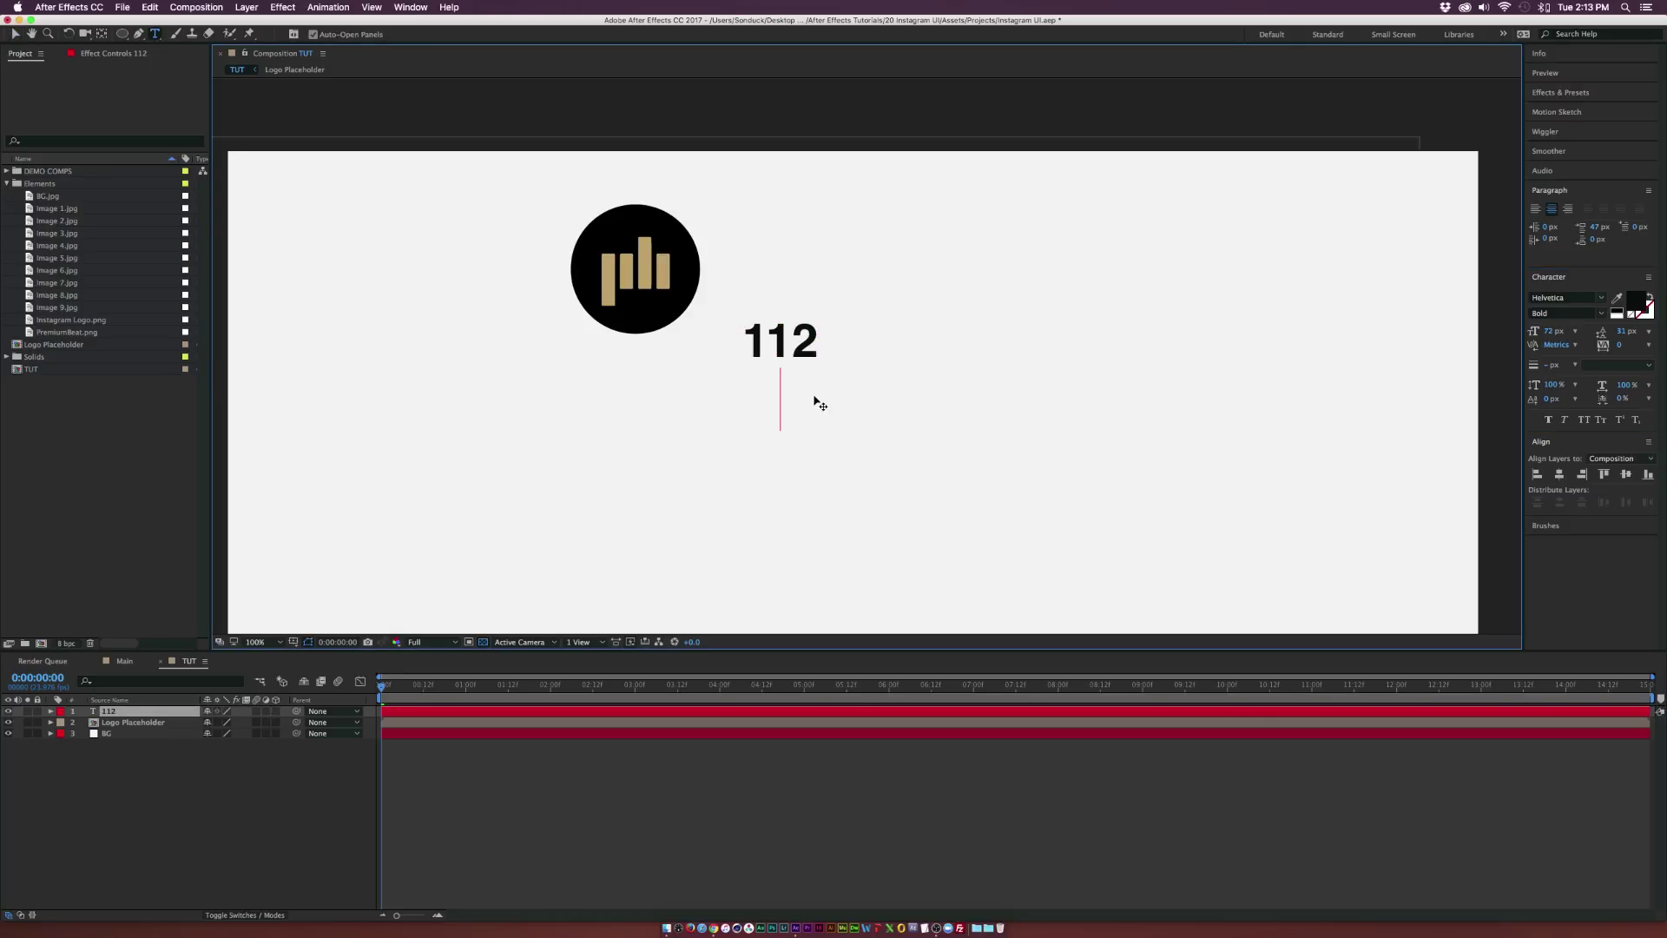
pyautogui.write('Posts')
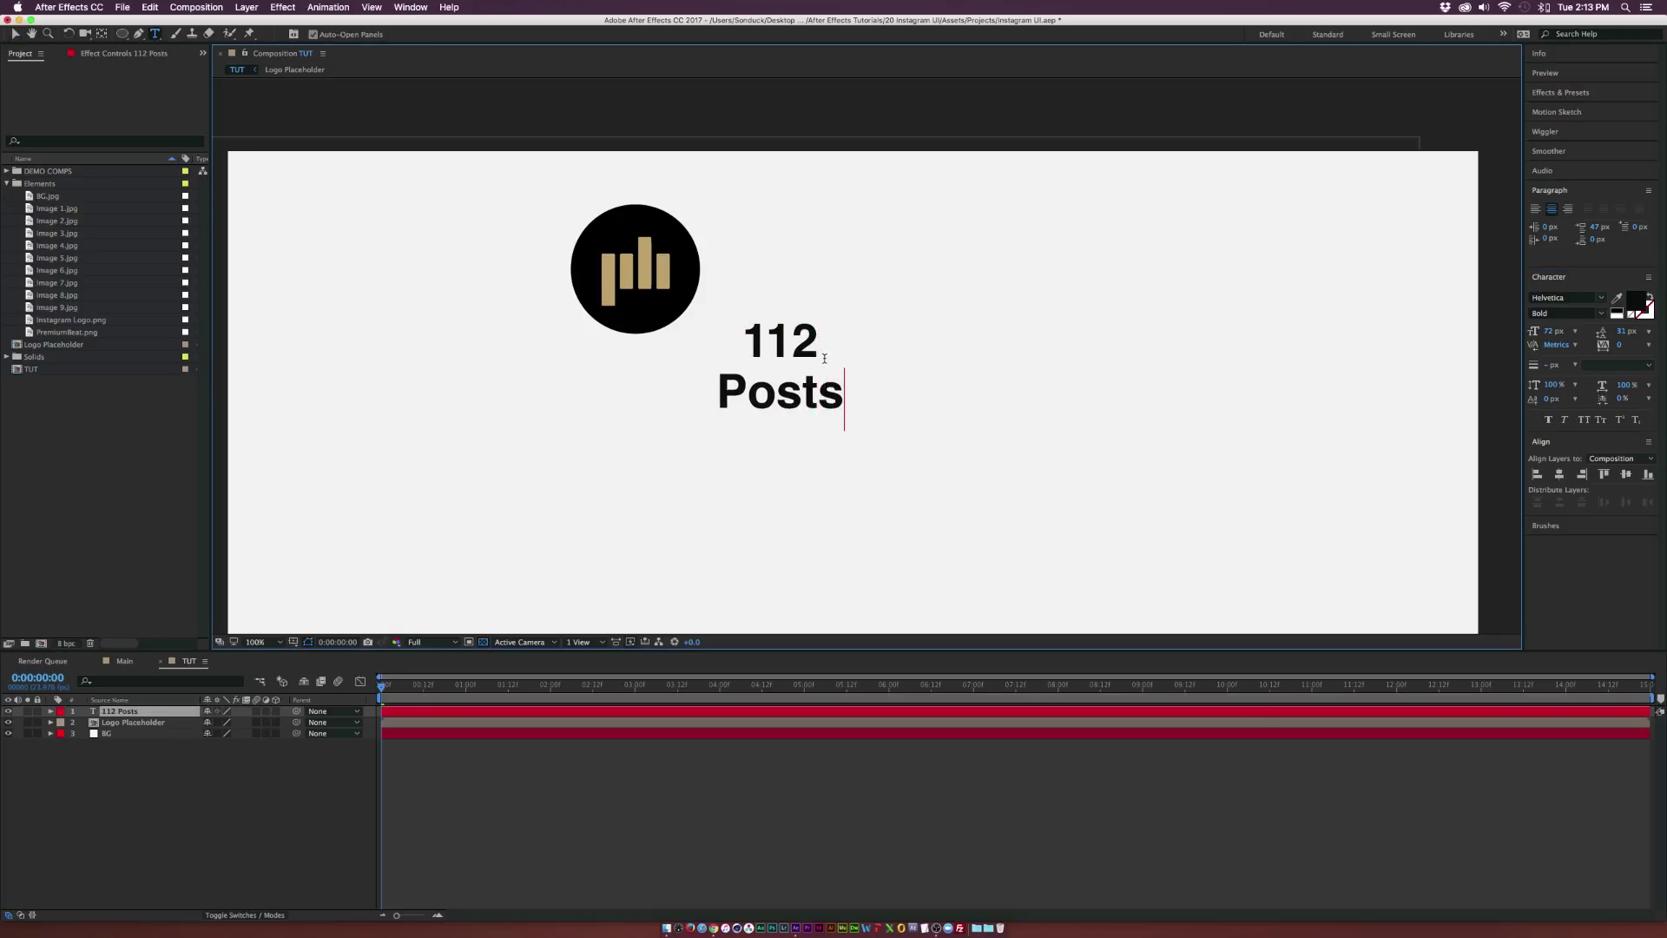
pyautogui.press('Home')
pyautogui.press('Delete')
pyautogui.write('p')
# Style 'posts' as Helvetica Light, grey 828282, with 13 px leading
pyautogui.moveTo(849, 391); pyautogui.dragTo(711, 392)
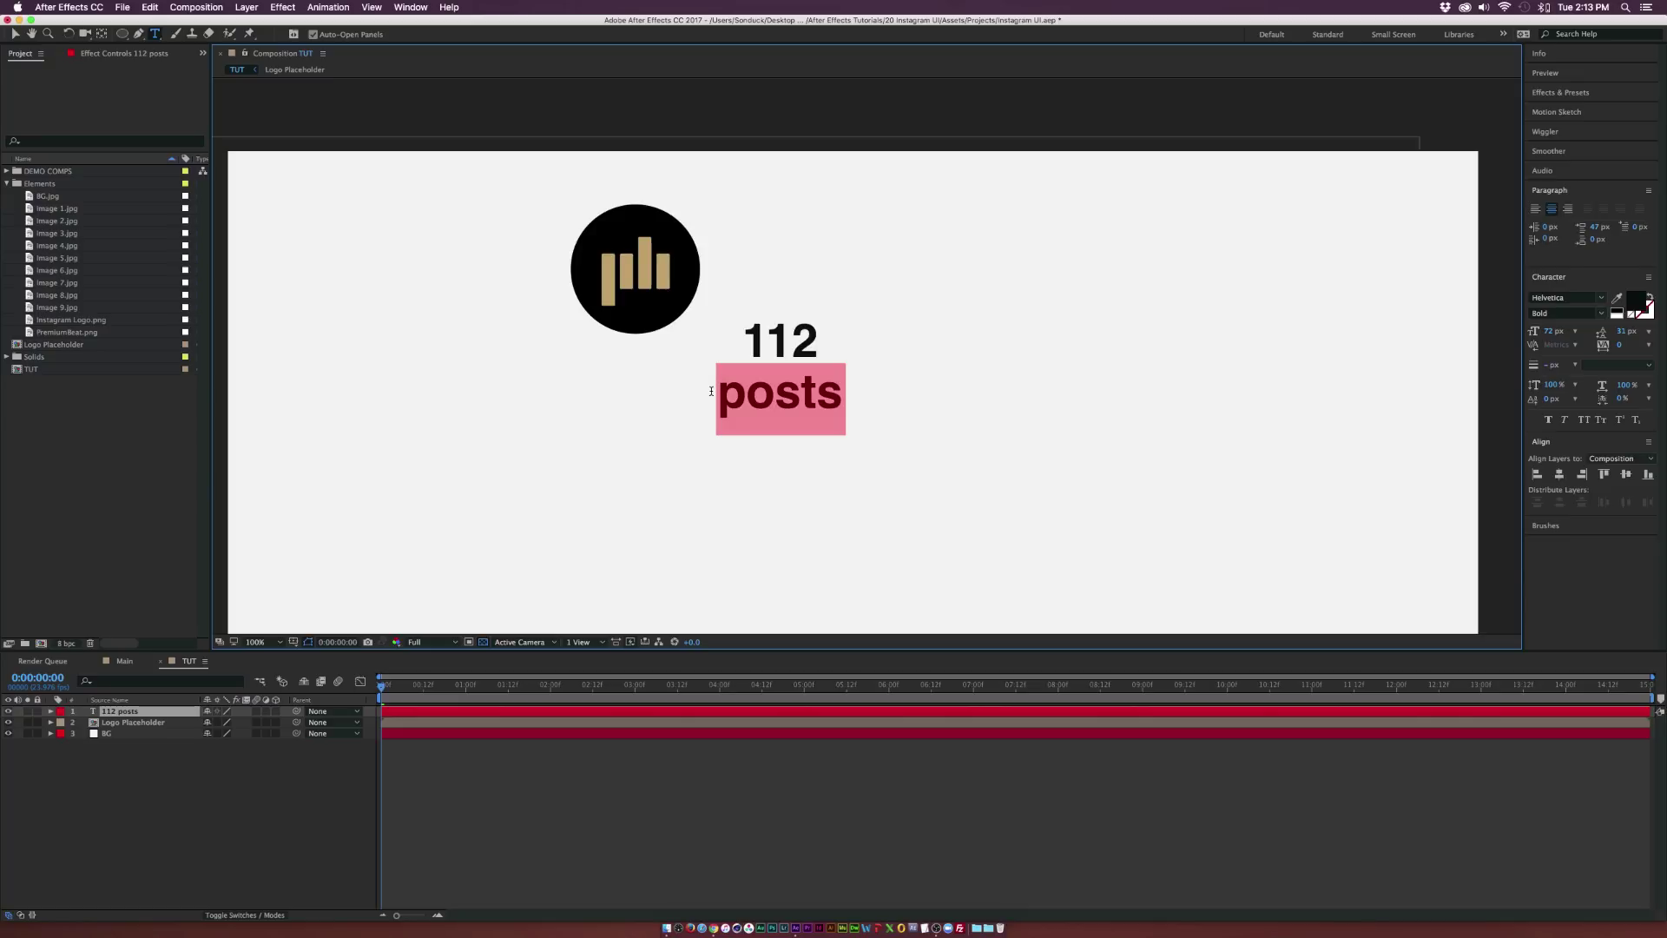
pyautogui.click(1598, 314)
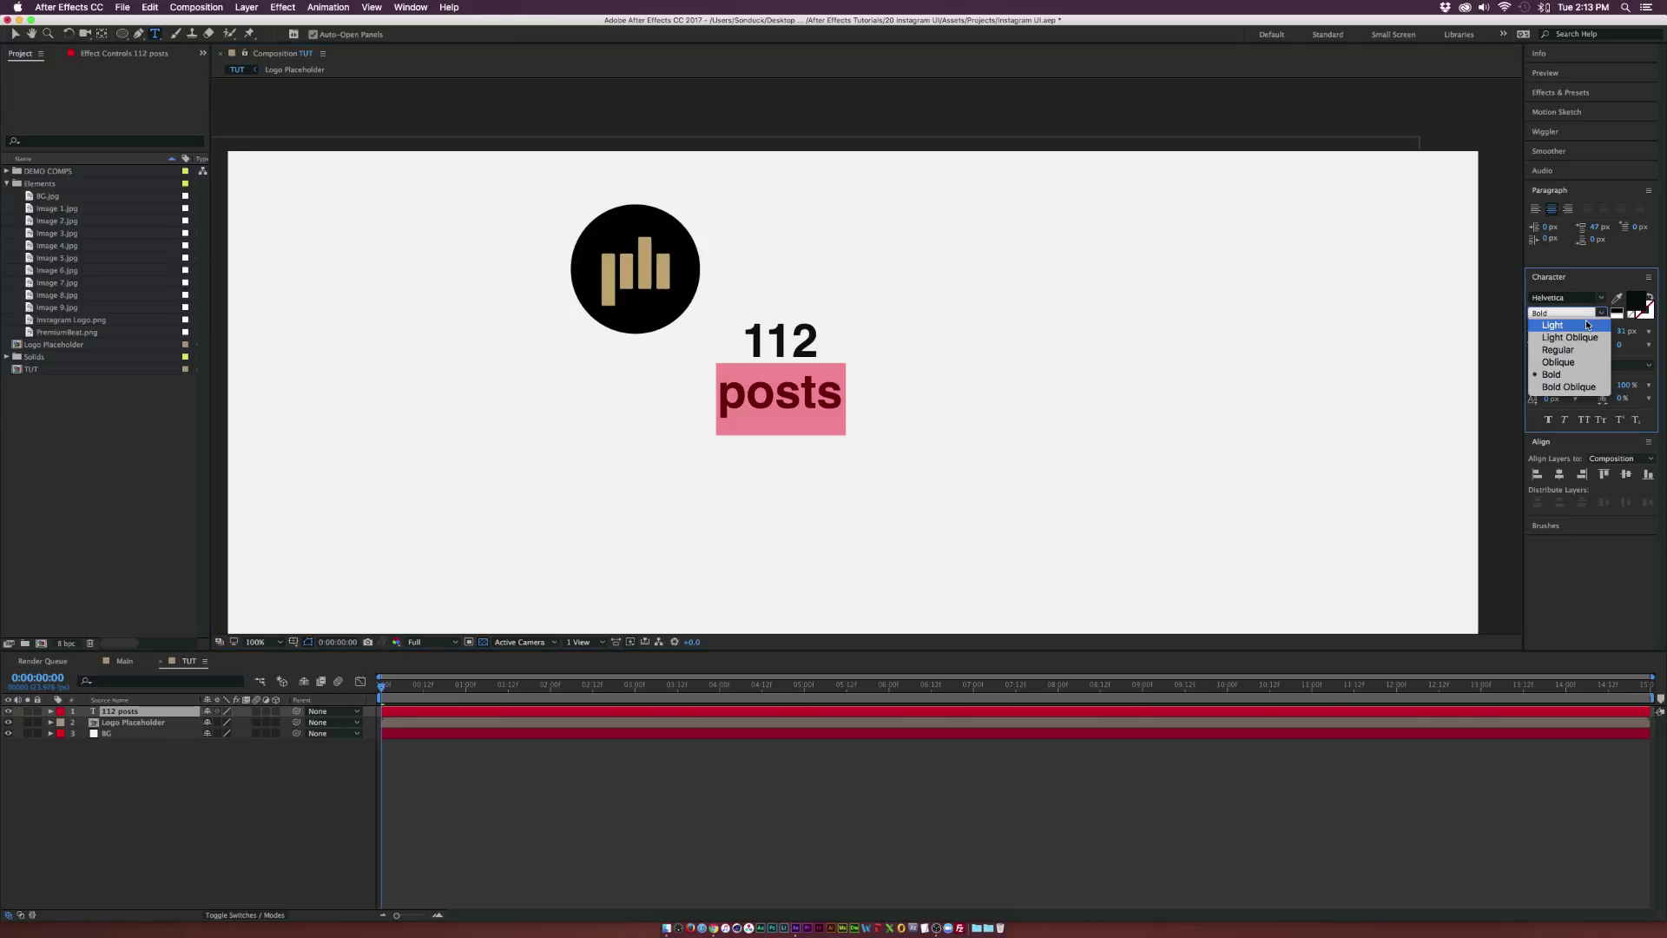
pyautogui.click(1586, 320)
pyautogui.click(1638, 304)
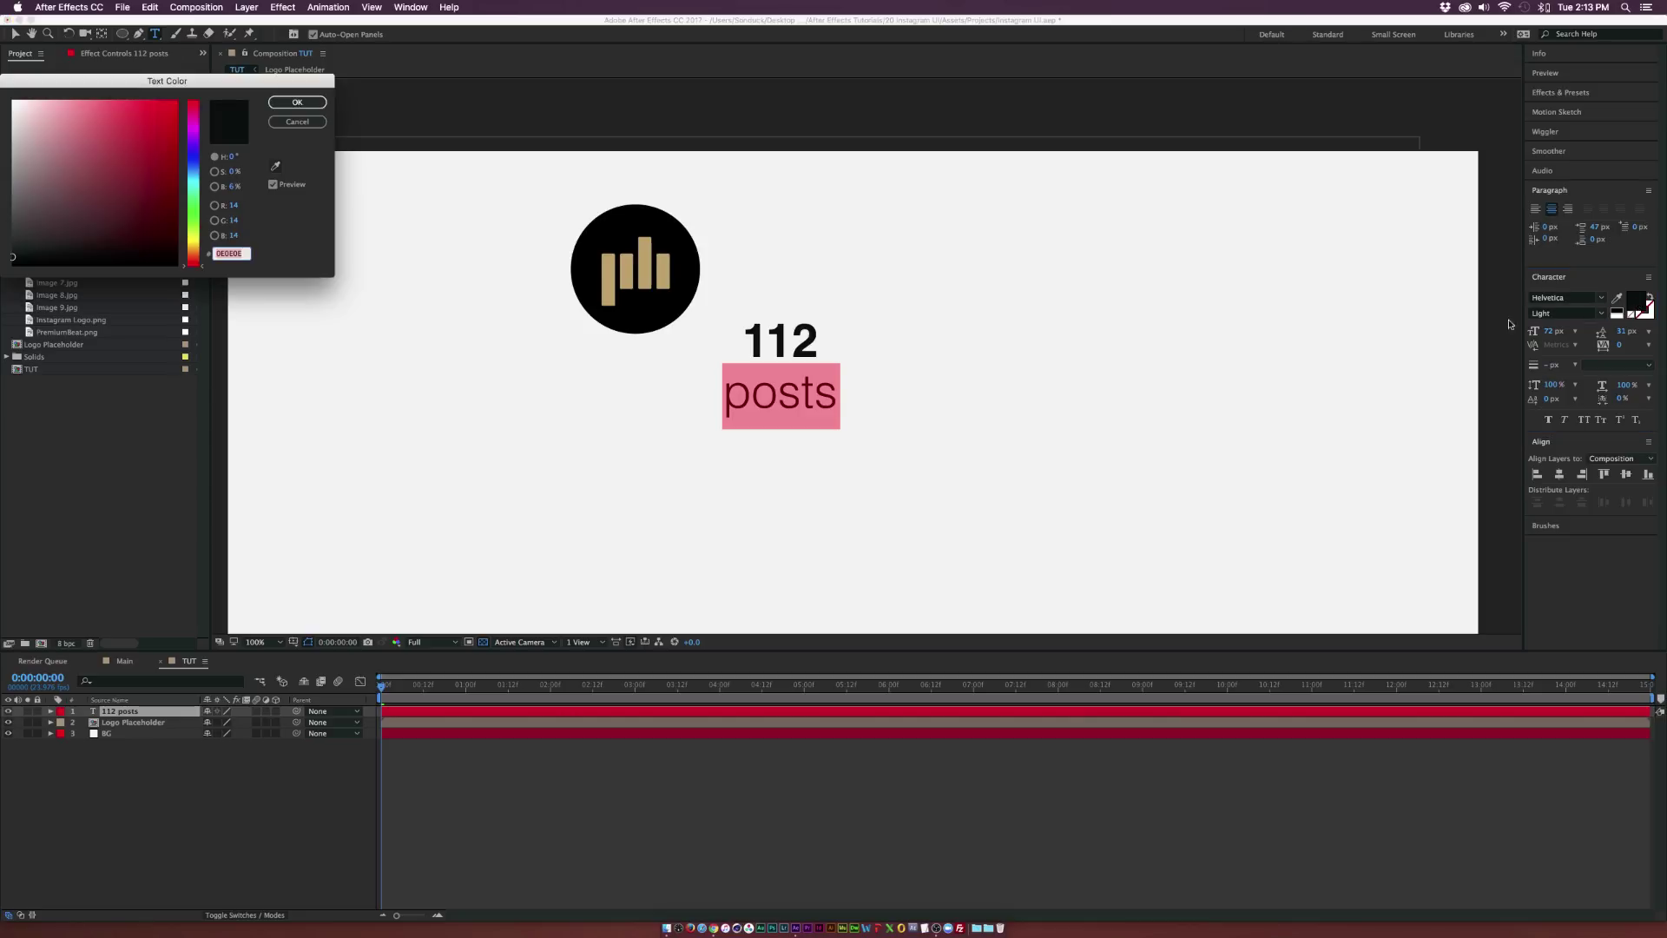
pyautogui.moveTo(86, 195); pyautogui.dragTo(1, 181)
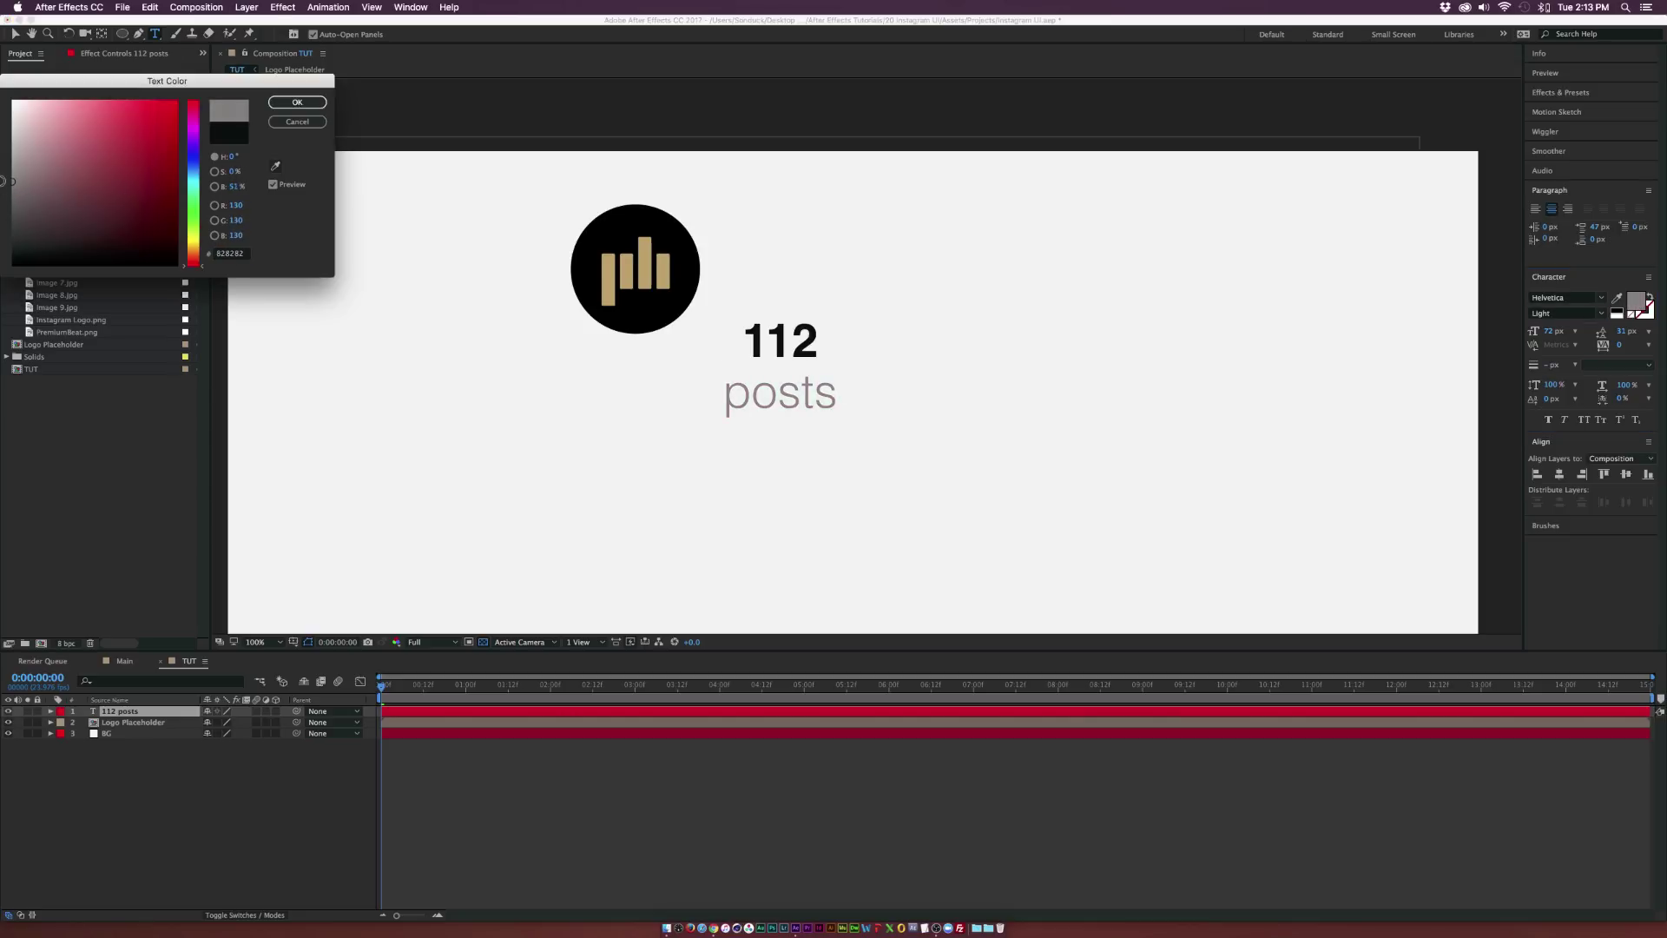
pyautogui.click(297, 102)
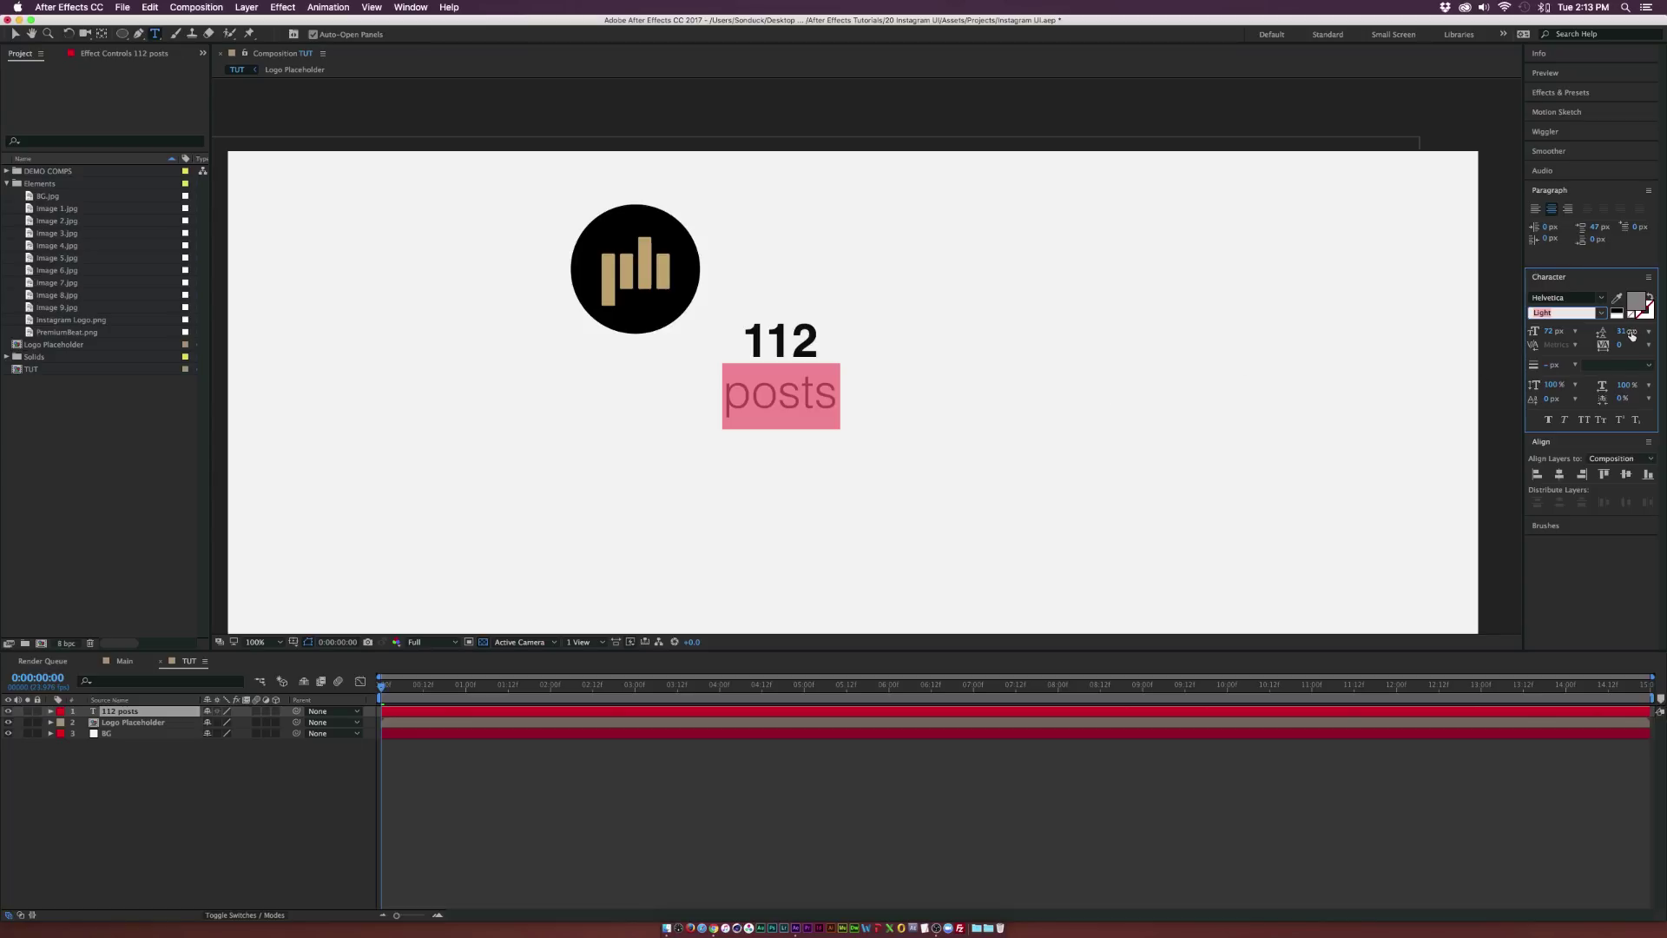
pyautogui.moveTo(1620, 333); pyautogui.dragTo(1605, 332)
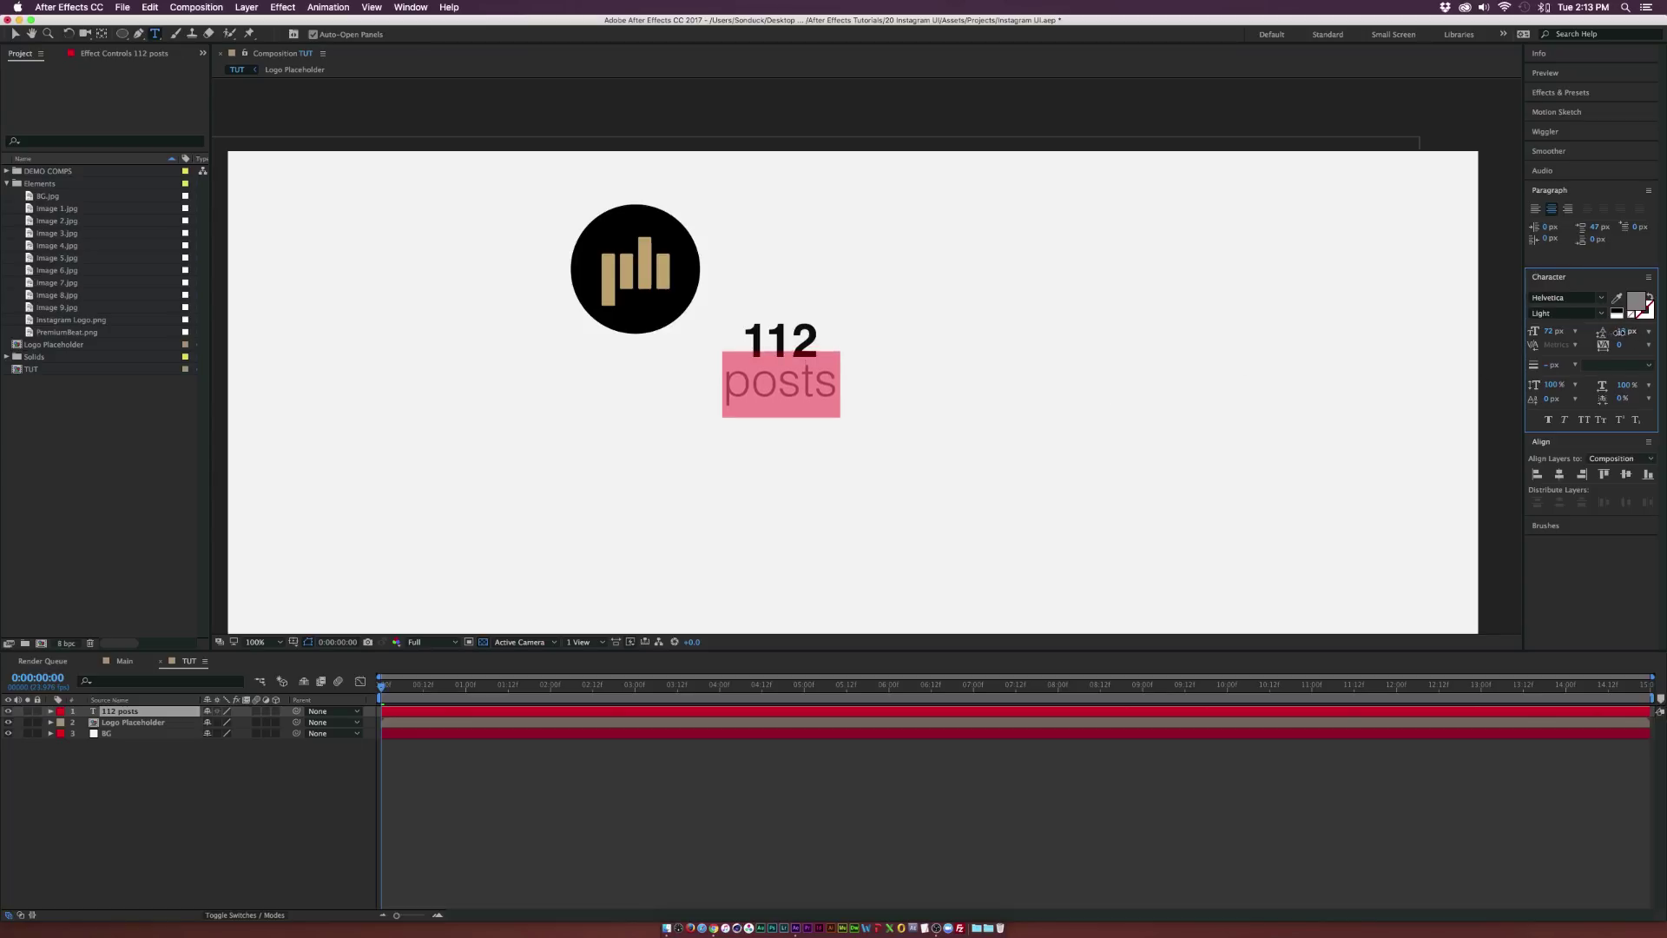
pyautogui.click(781, 382)
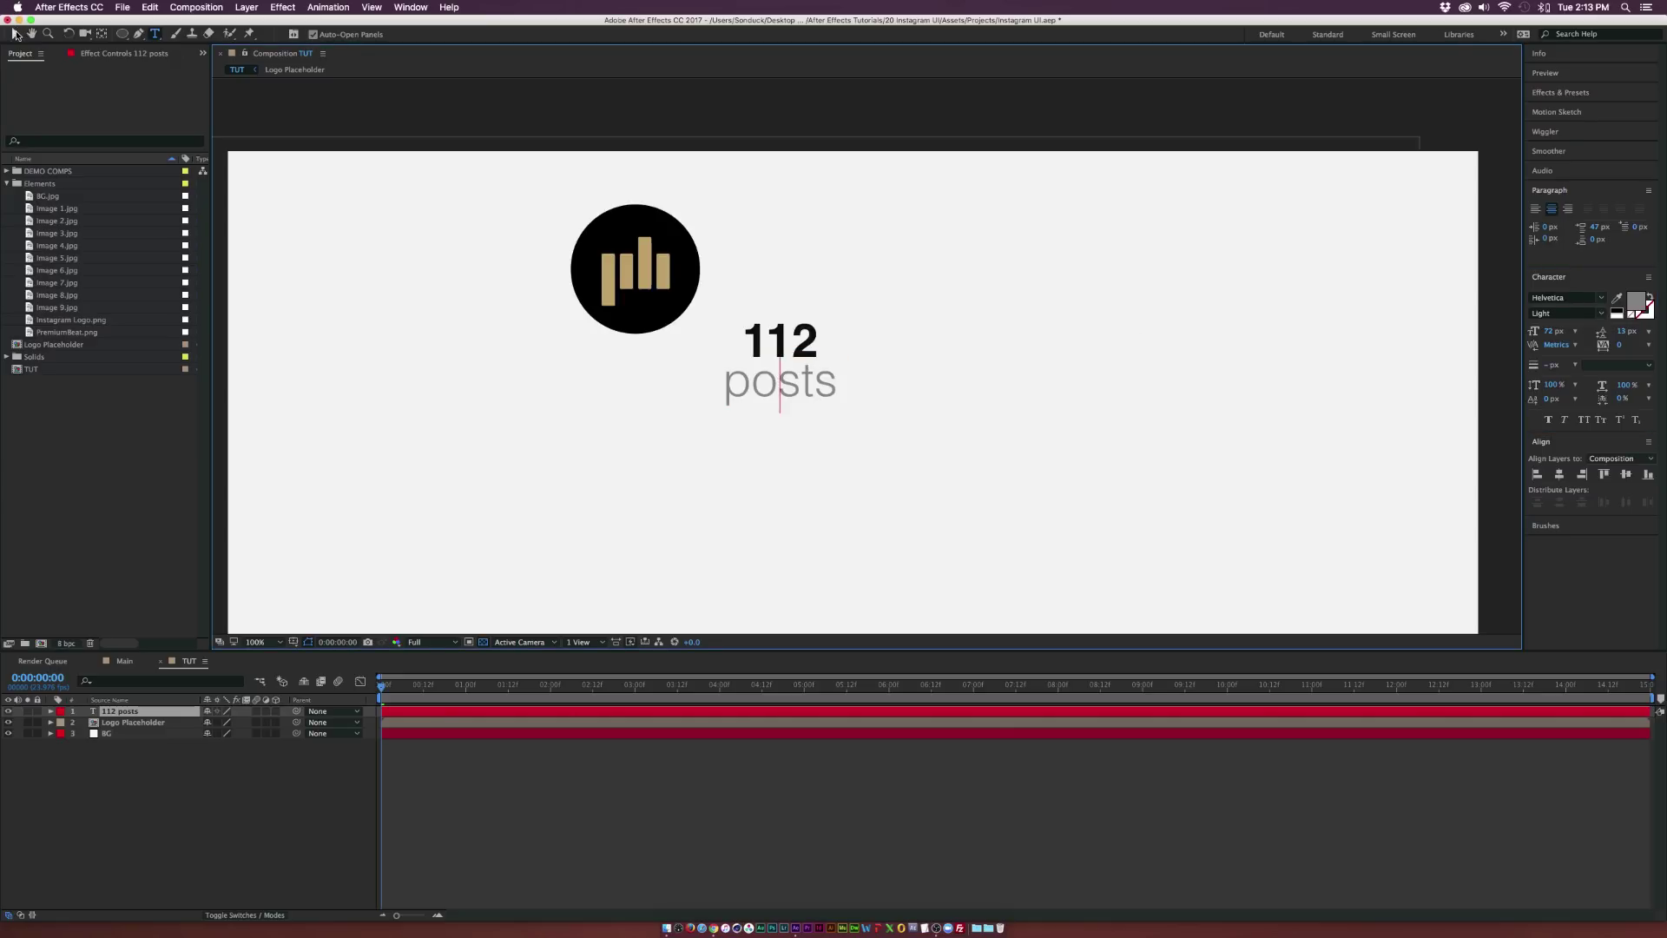
pyautogui.click(16, 35)
pyautogui.click(858, 409)
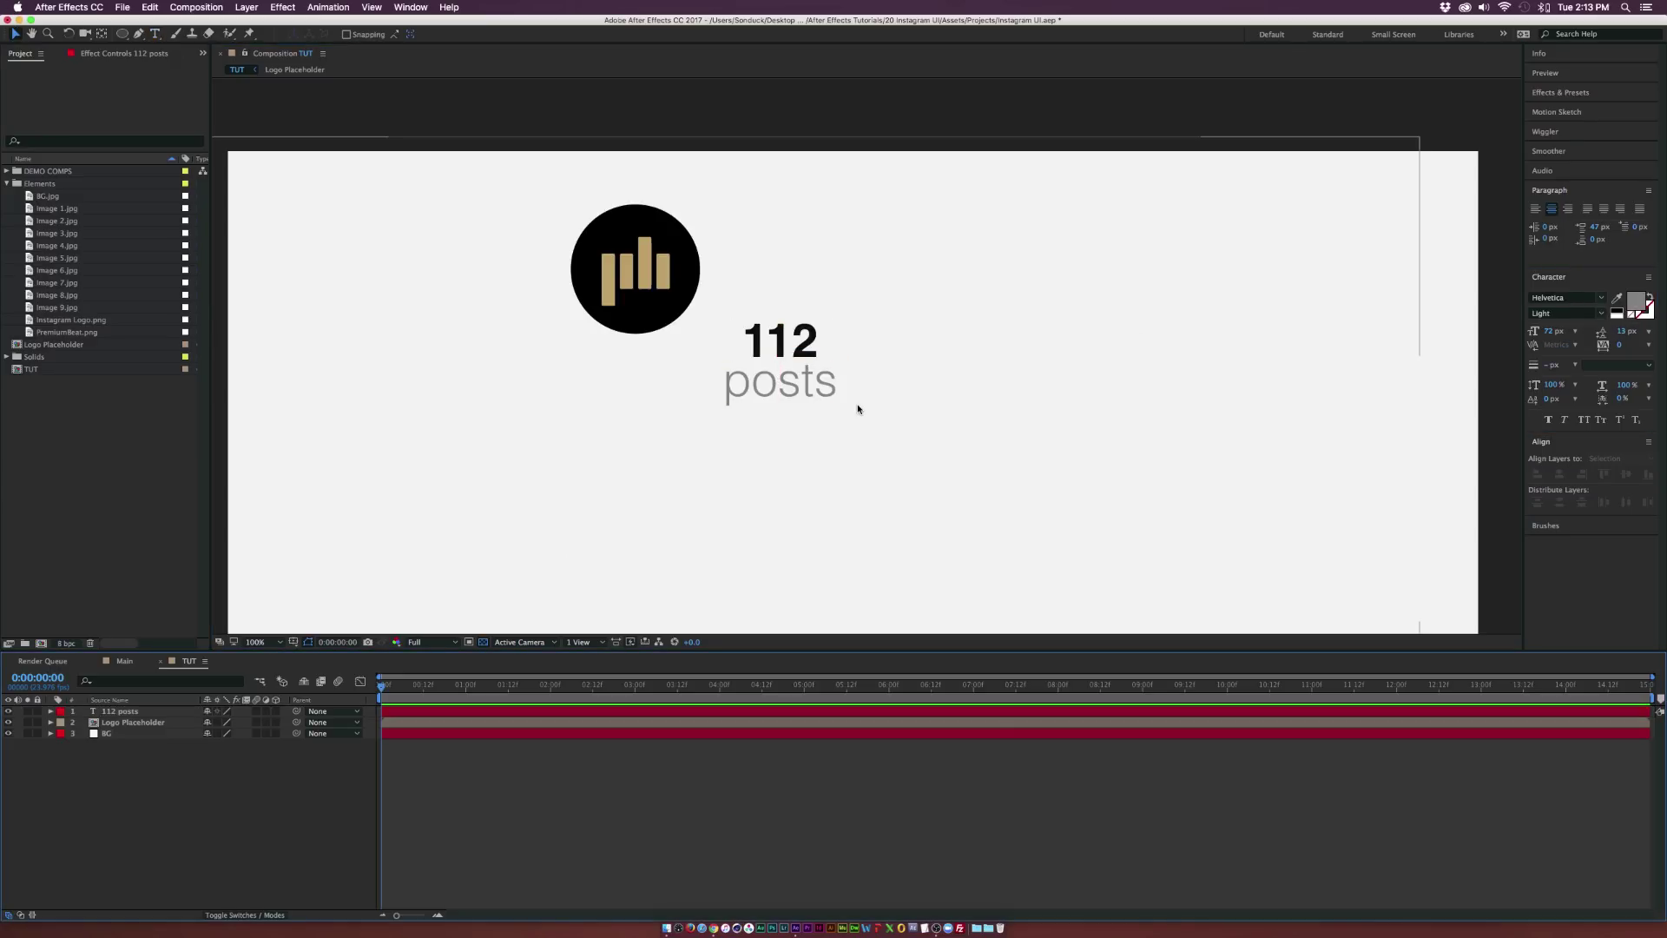
pyautogui.click(821, 382)
# Scale the 112 posts label to 84% and move it up beside the logo
pyautogui.press('s')
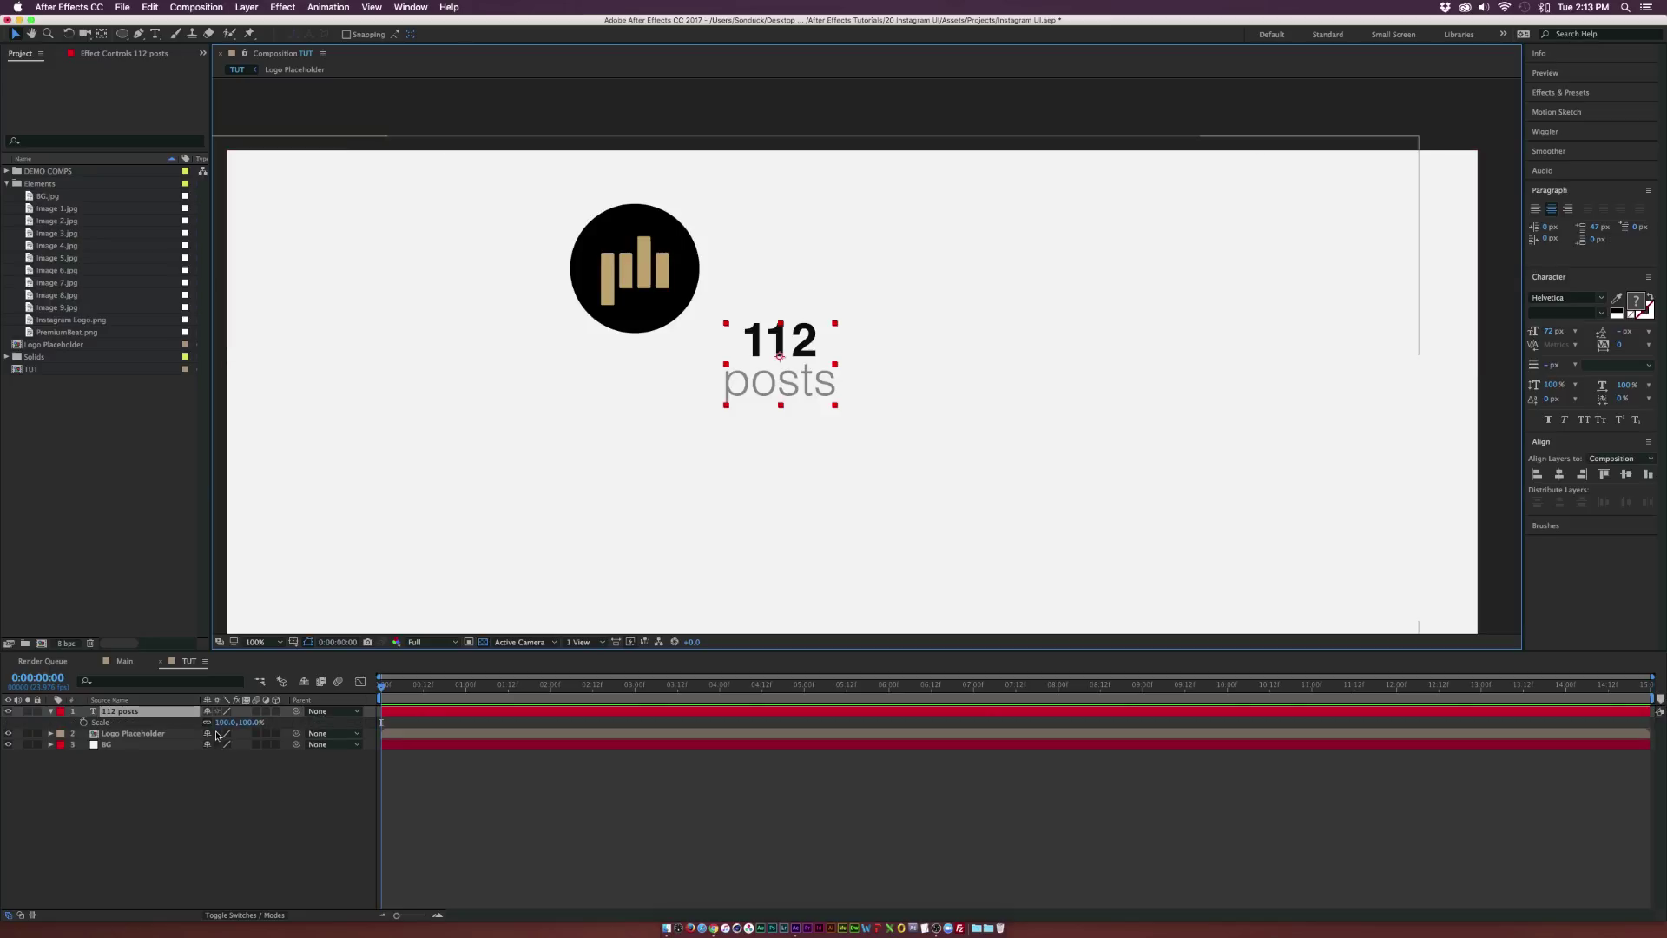
pyautogui.moveTo(228, 721); pyautogui.dragTo(206, 722)
pyautogui.moveTo(816, 383); pyautogui.dragTo(828, 290)
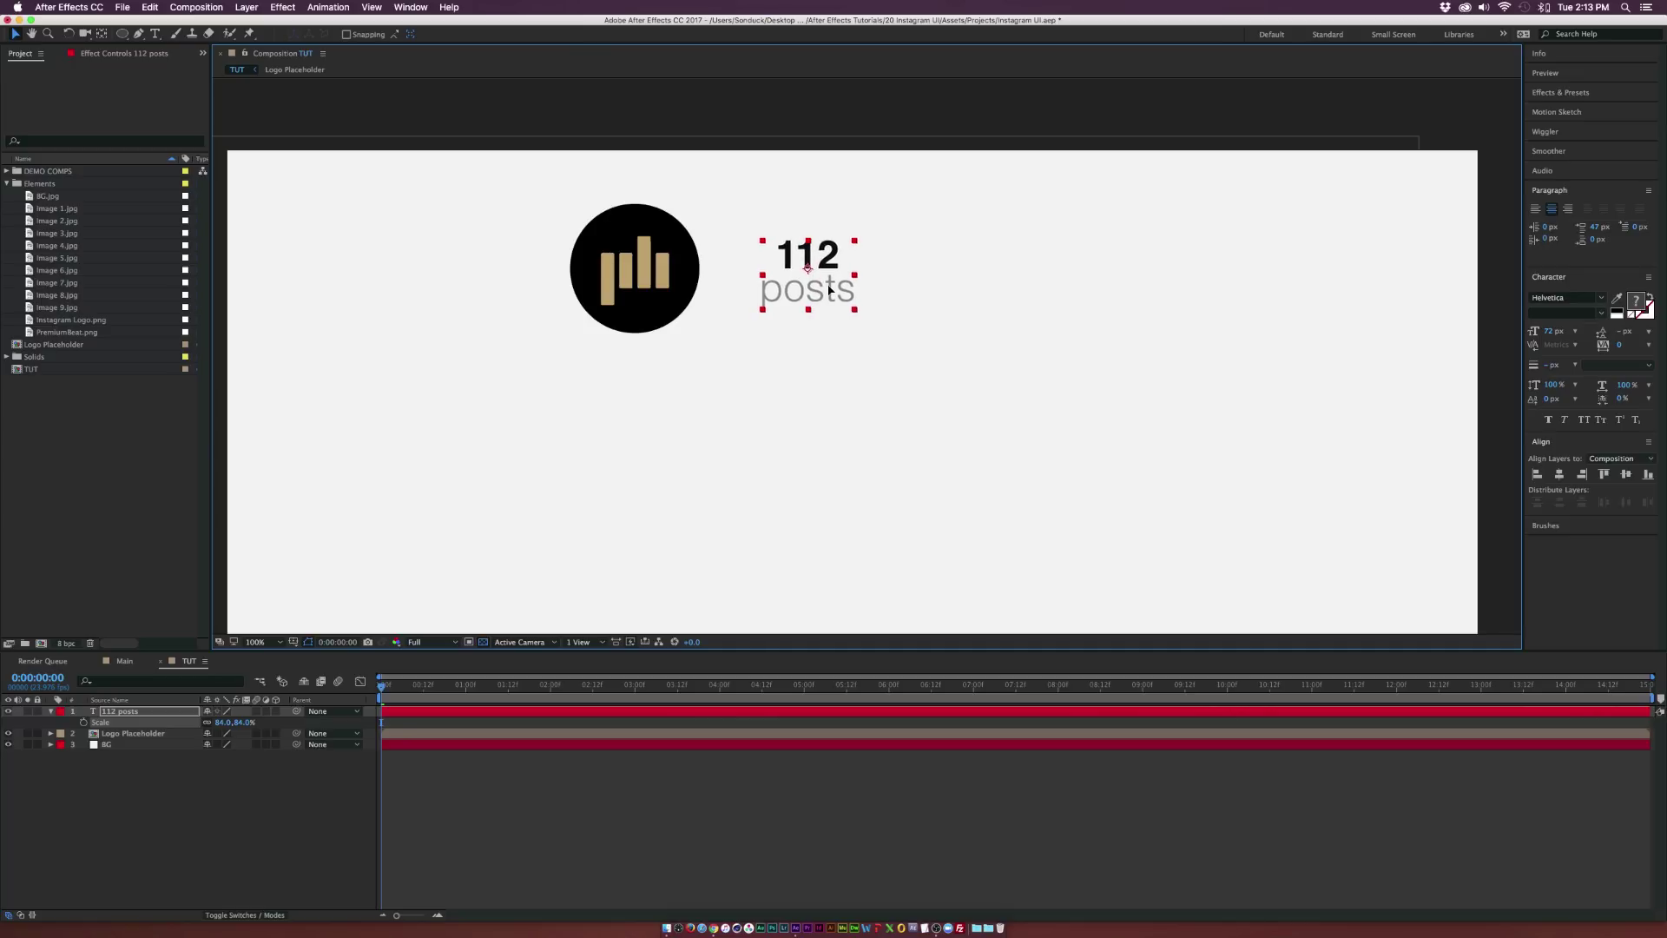
pyautogui.click(264, 804)
pyautogui.click(158, 713)
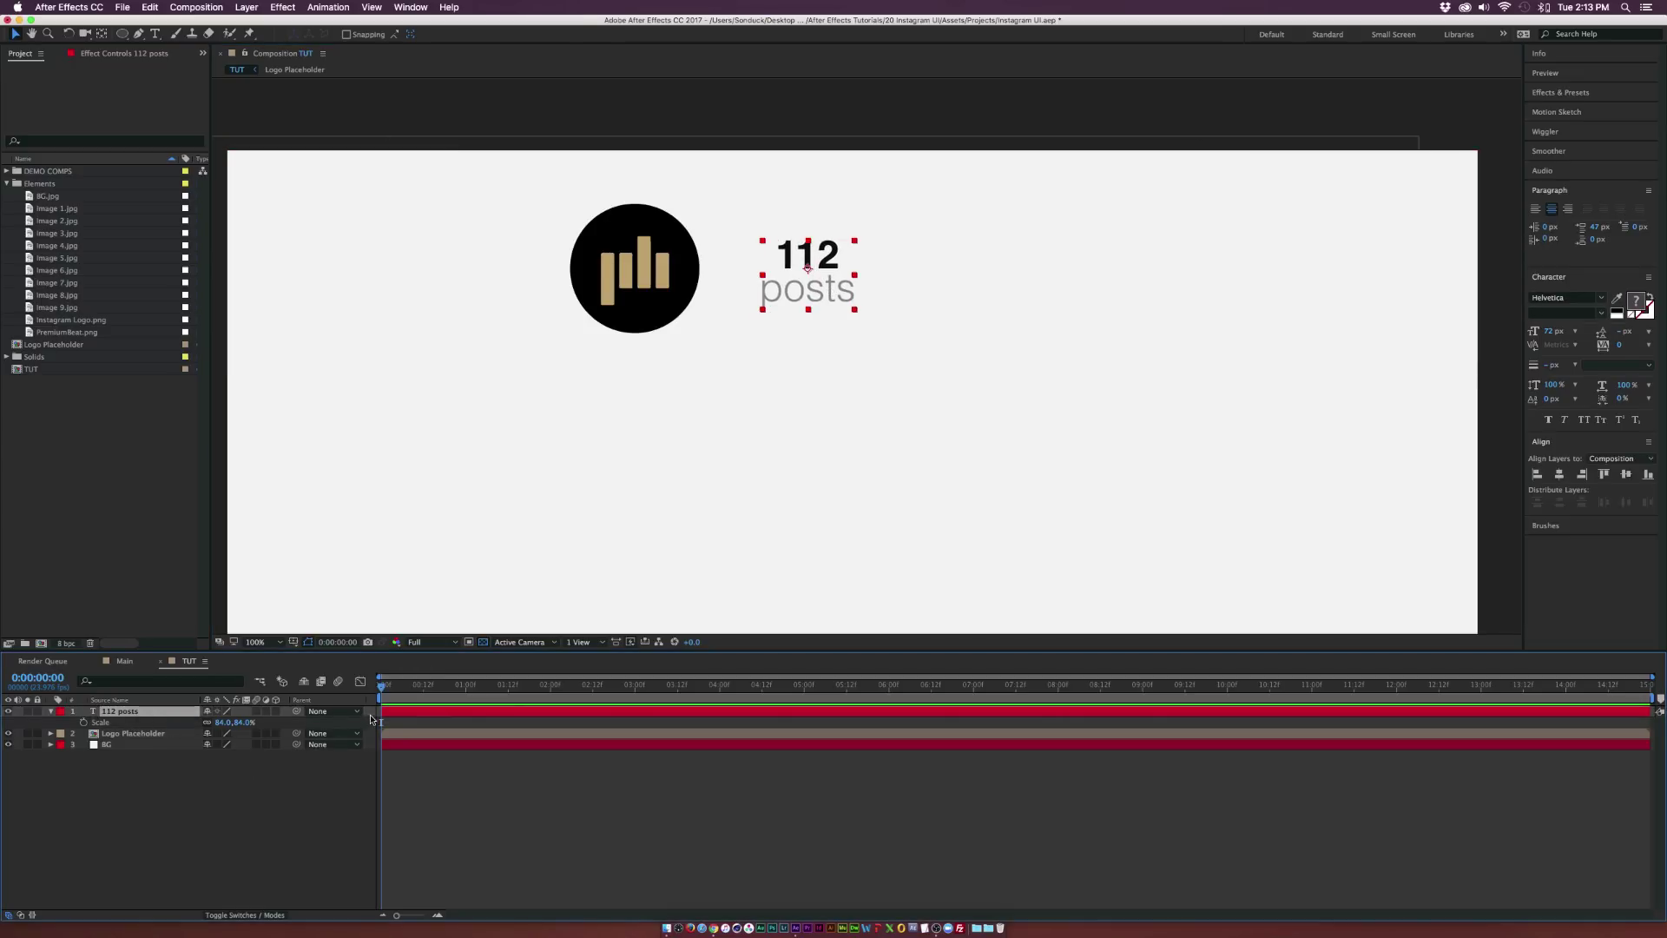
# Keyframe Position so the label slides from Y -79 at 0:22 to Y 181 at 1:20
pyautogui.moveTo(398, 688); pyautogui.dragTo(457, 689)
pyautogui.press('p')
pyautogui.click(84, 722)
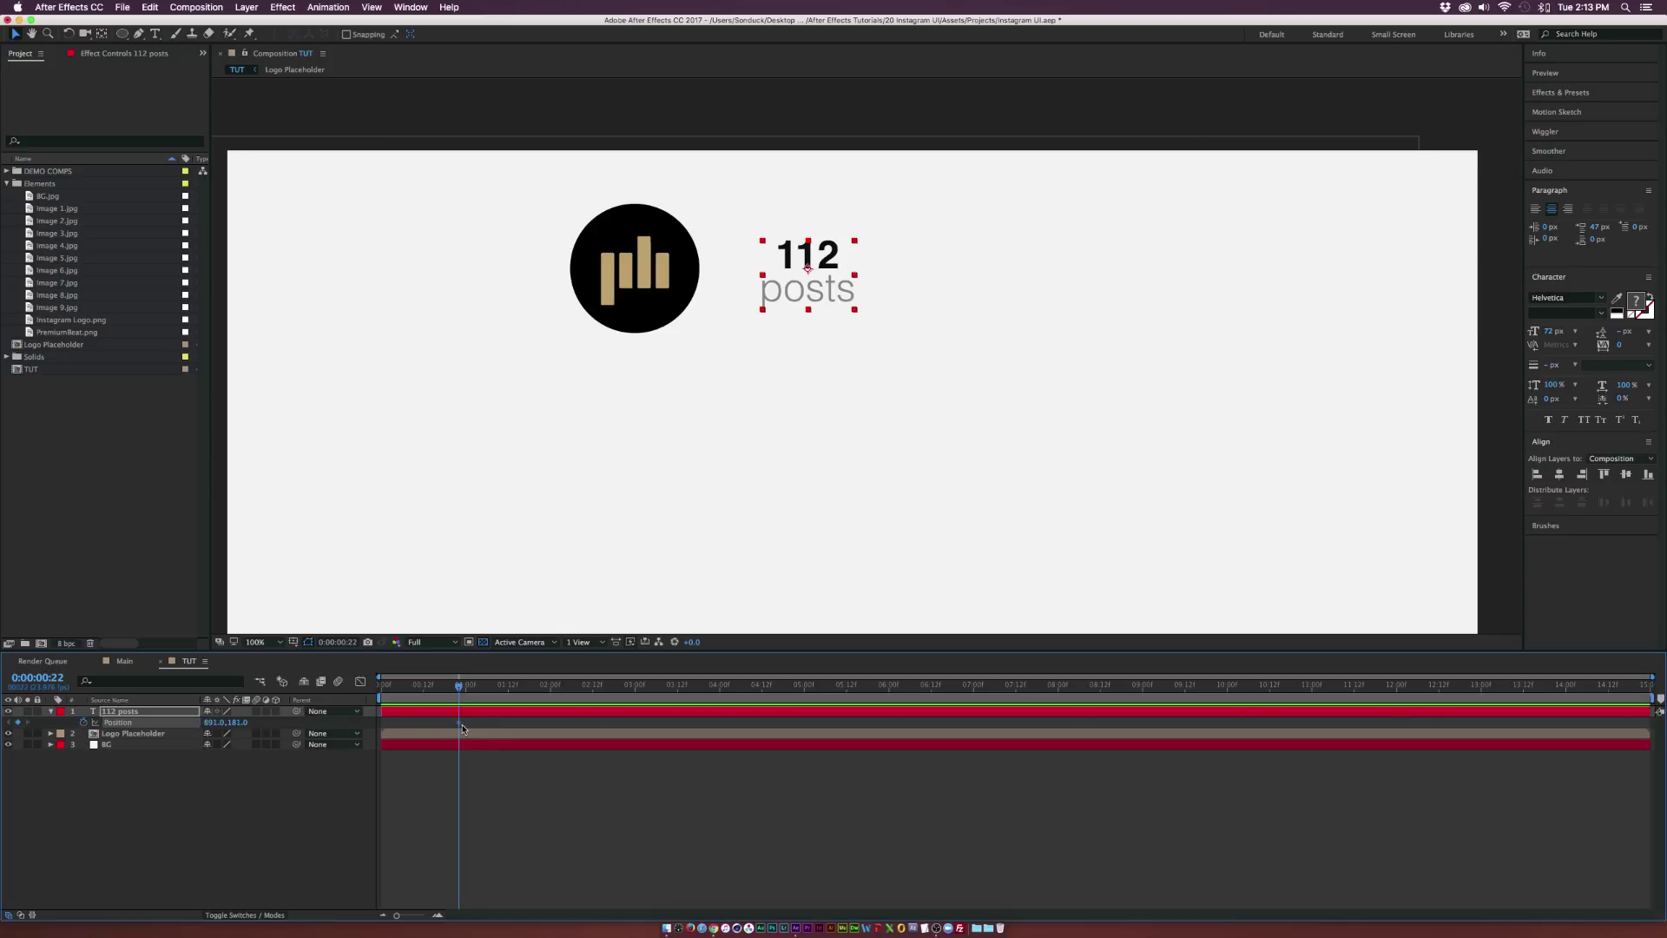
pyautogui.moveTo(459, 724); pyautogui.dragTo(535, 725)
pyautogui.moveTo(242, 723); pyautogui.dragTo(191, 723)
pyautogui.click(647, 705)
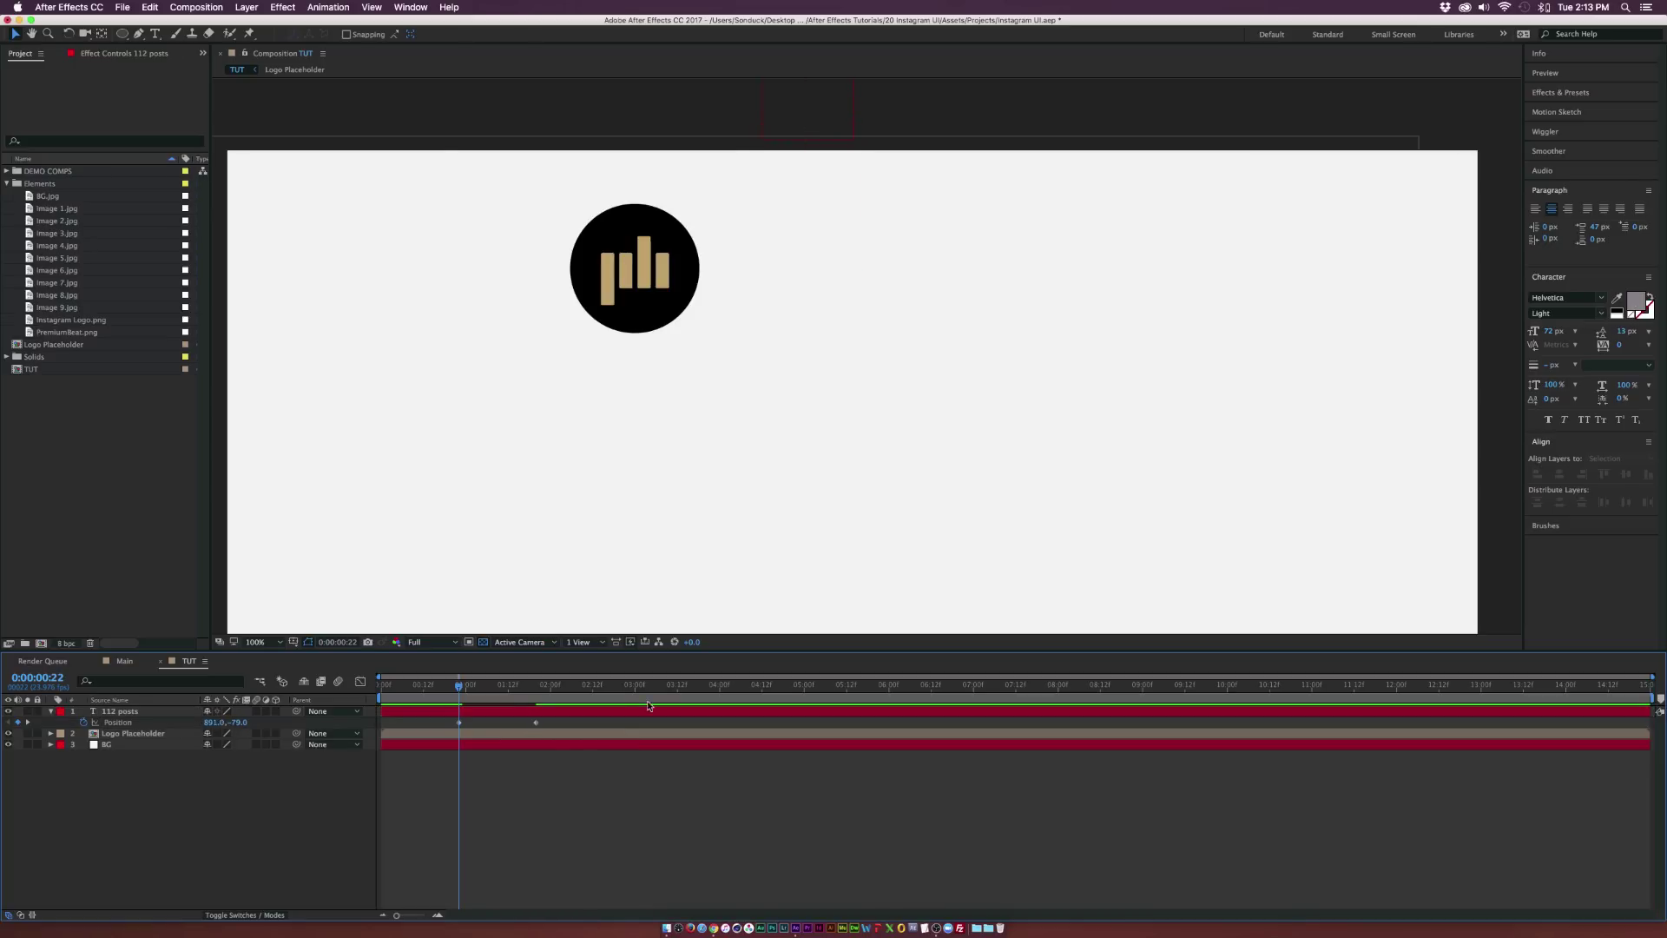
pyautogui.moveTo(463, 689); pyautogui.dragTo(537, 689)
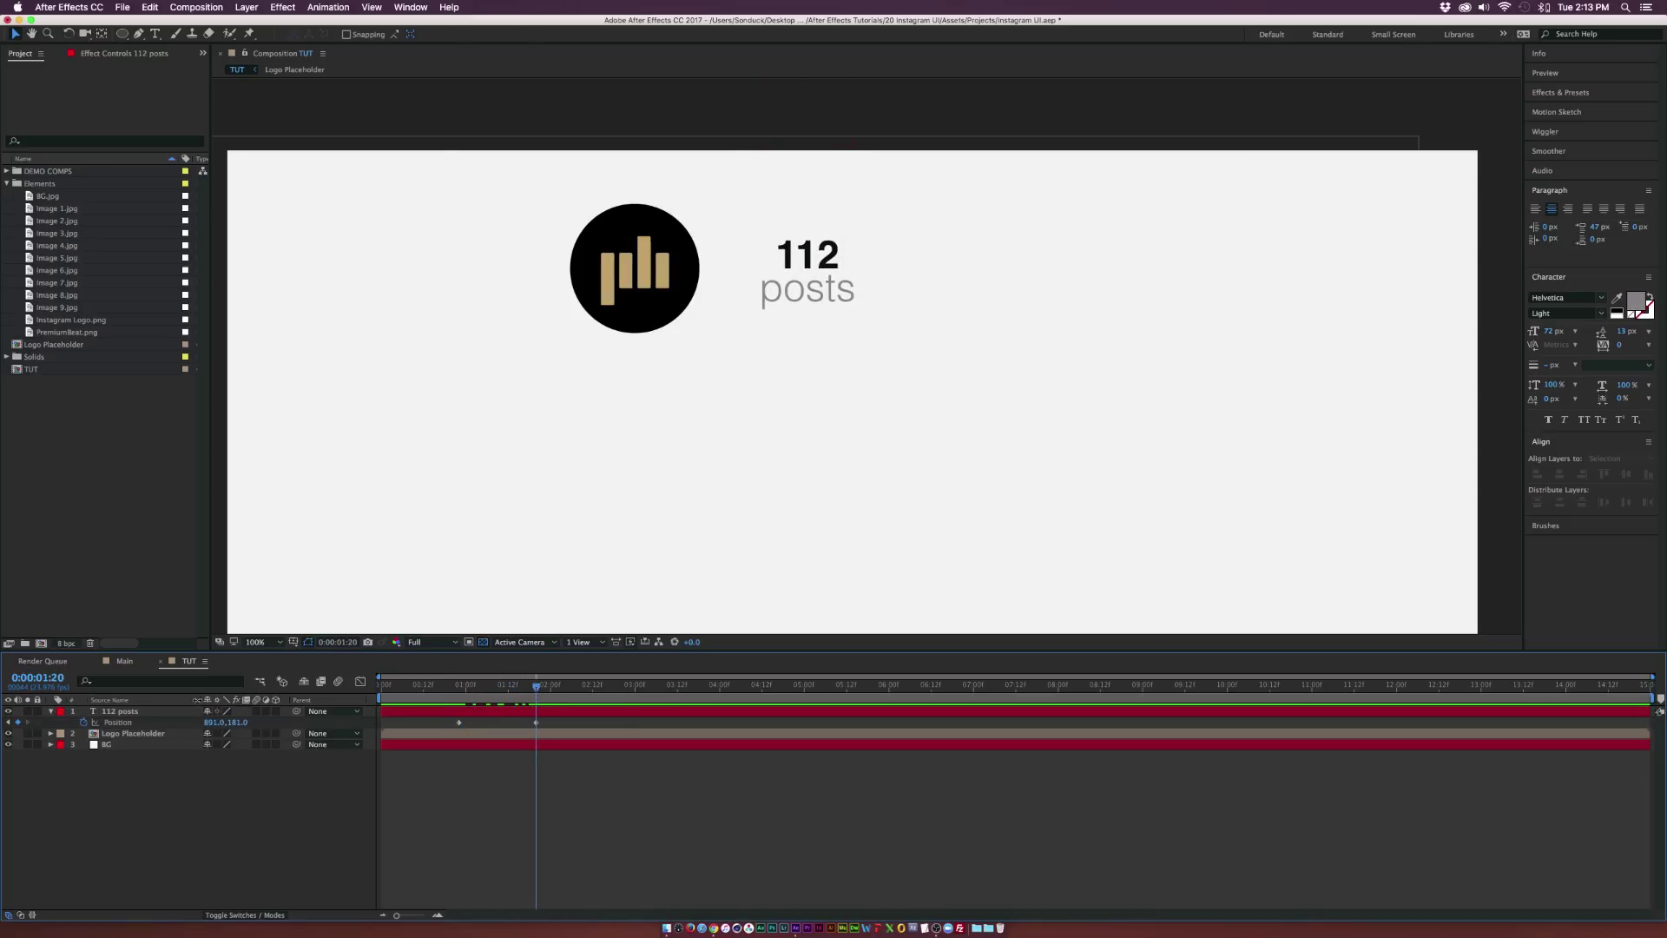
pyautogui.click(117, 713)
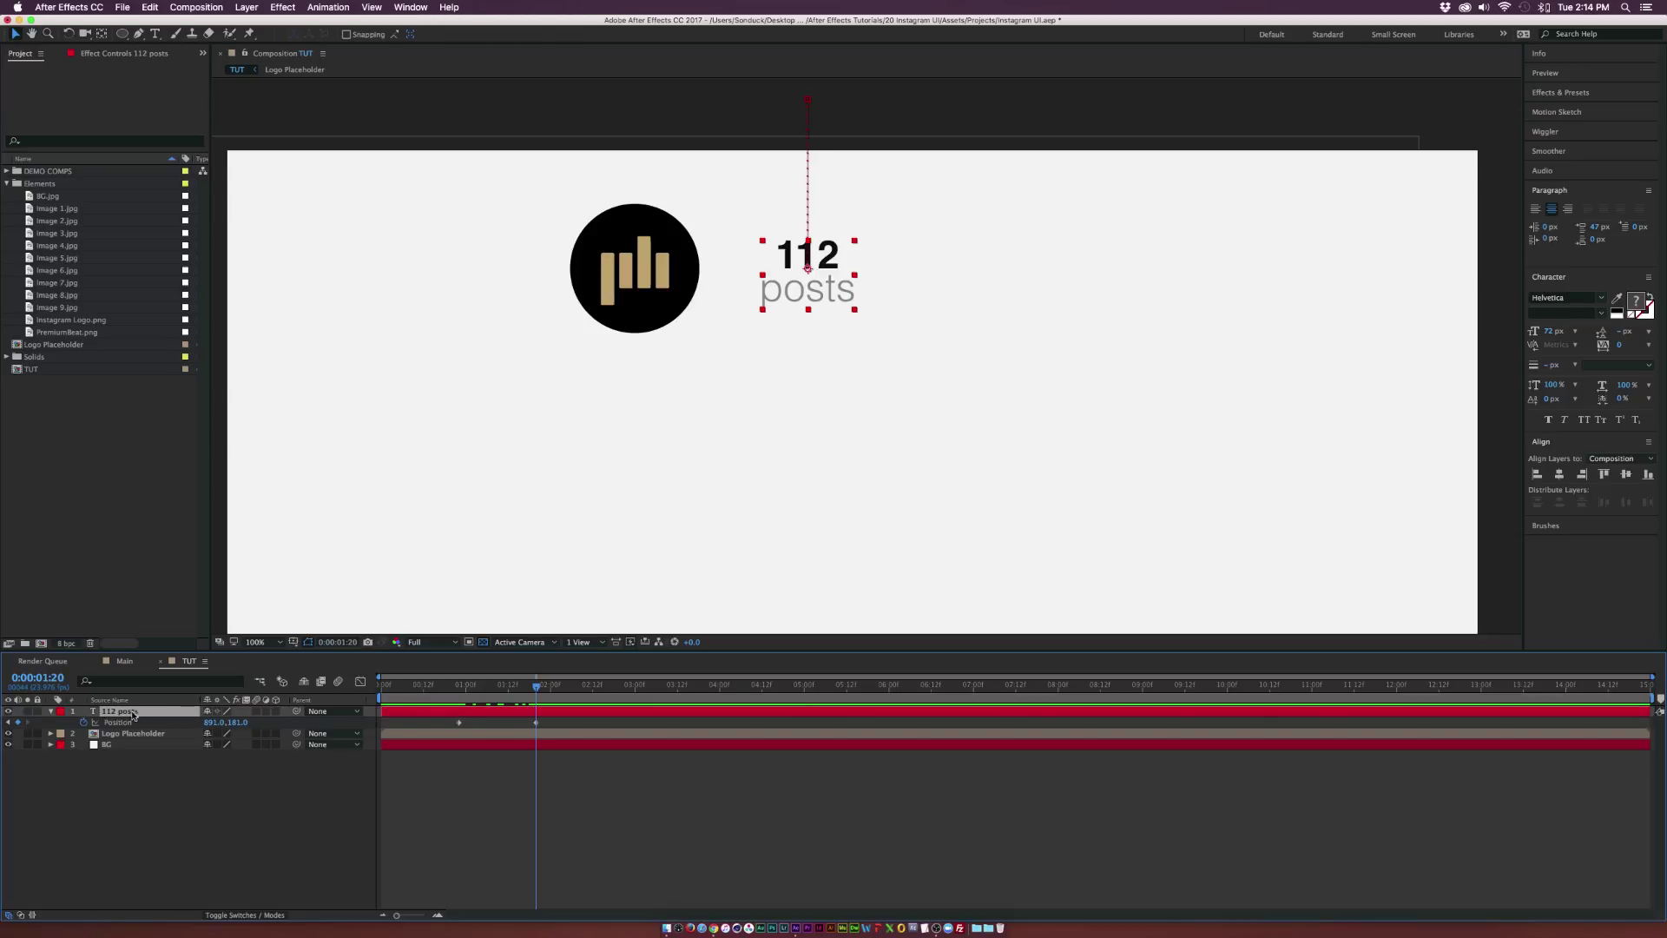
# Duplicate the 112 posts label and slide the copy to its right
pyautogui.click(153, 7)
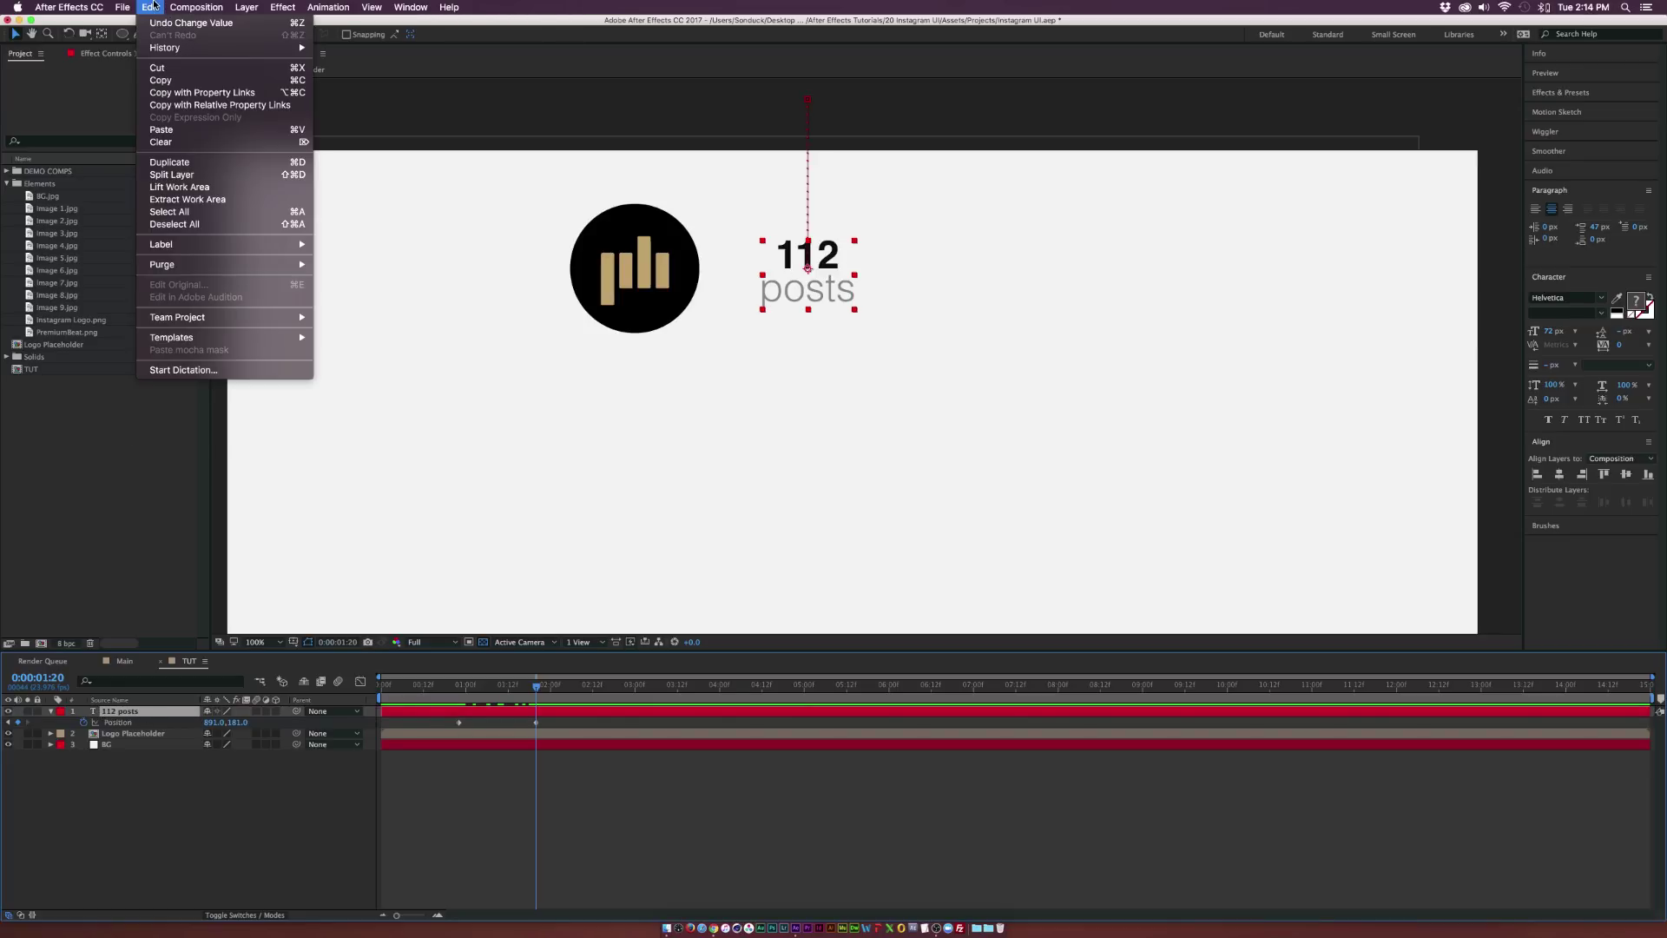
pyautogui.click(185, 162)
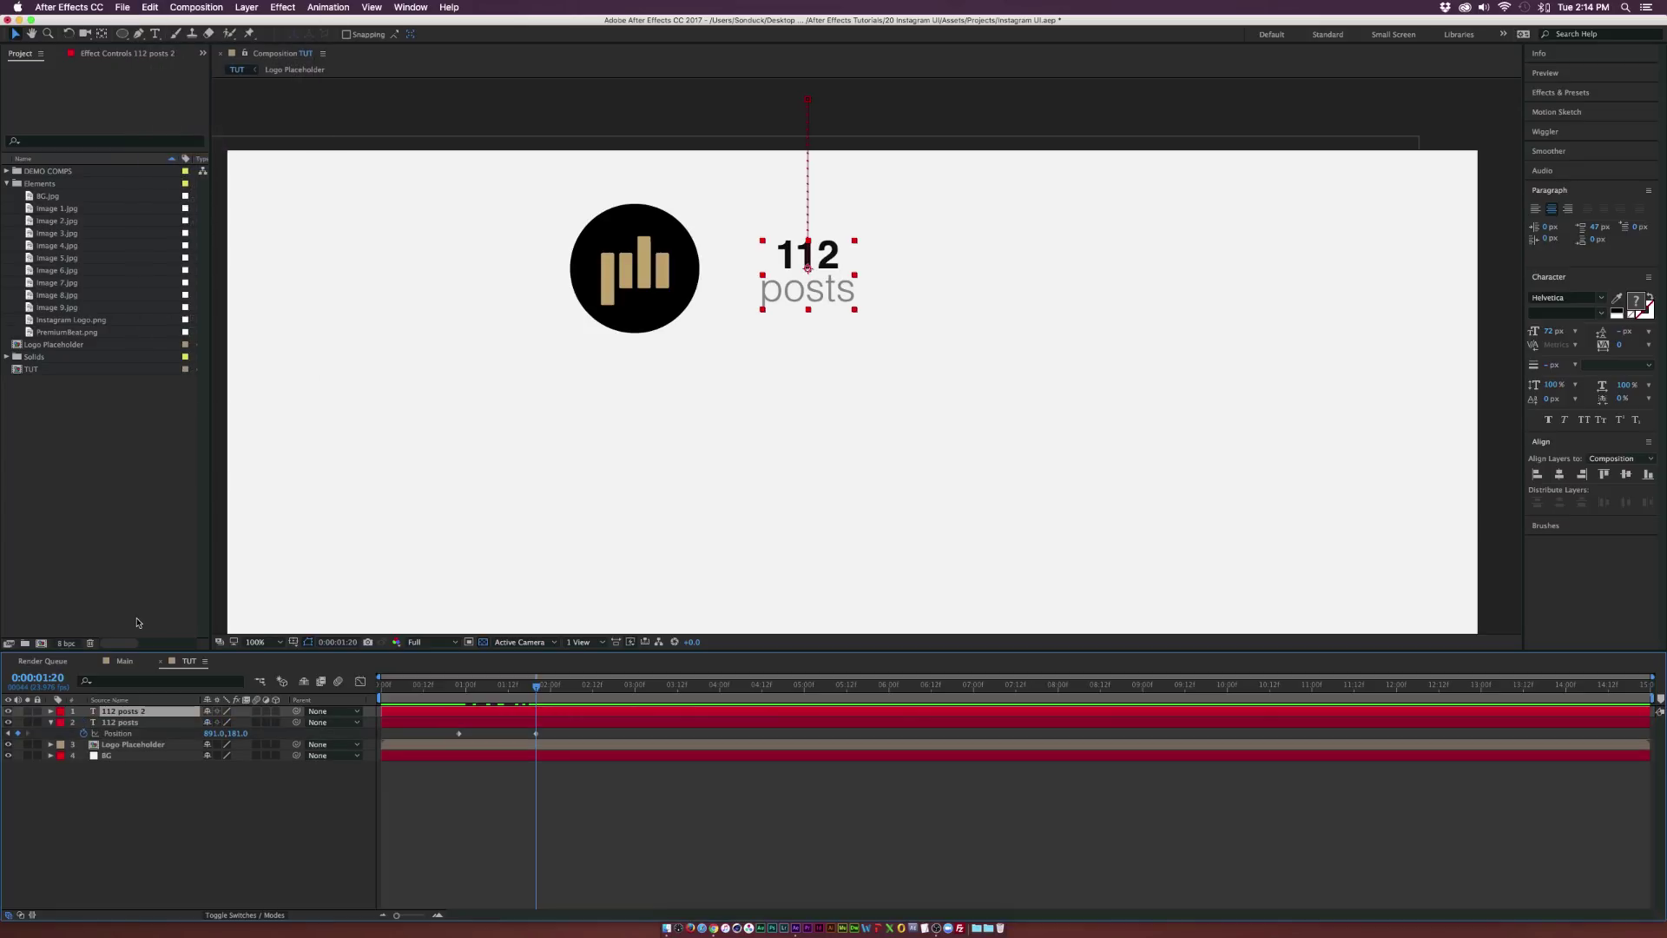
pyautogui.press('p')
pyautogui.click(174, 825)
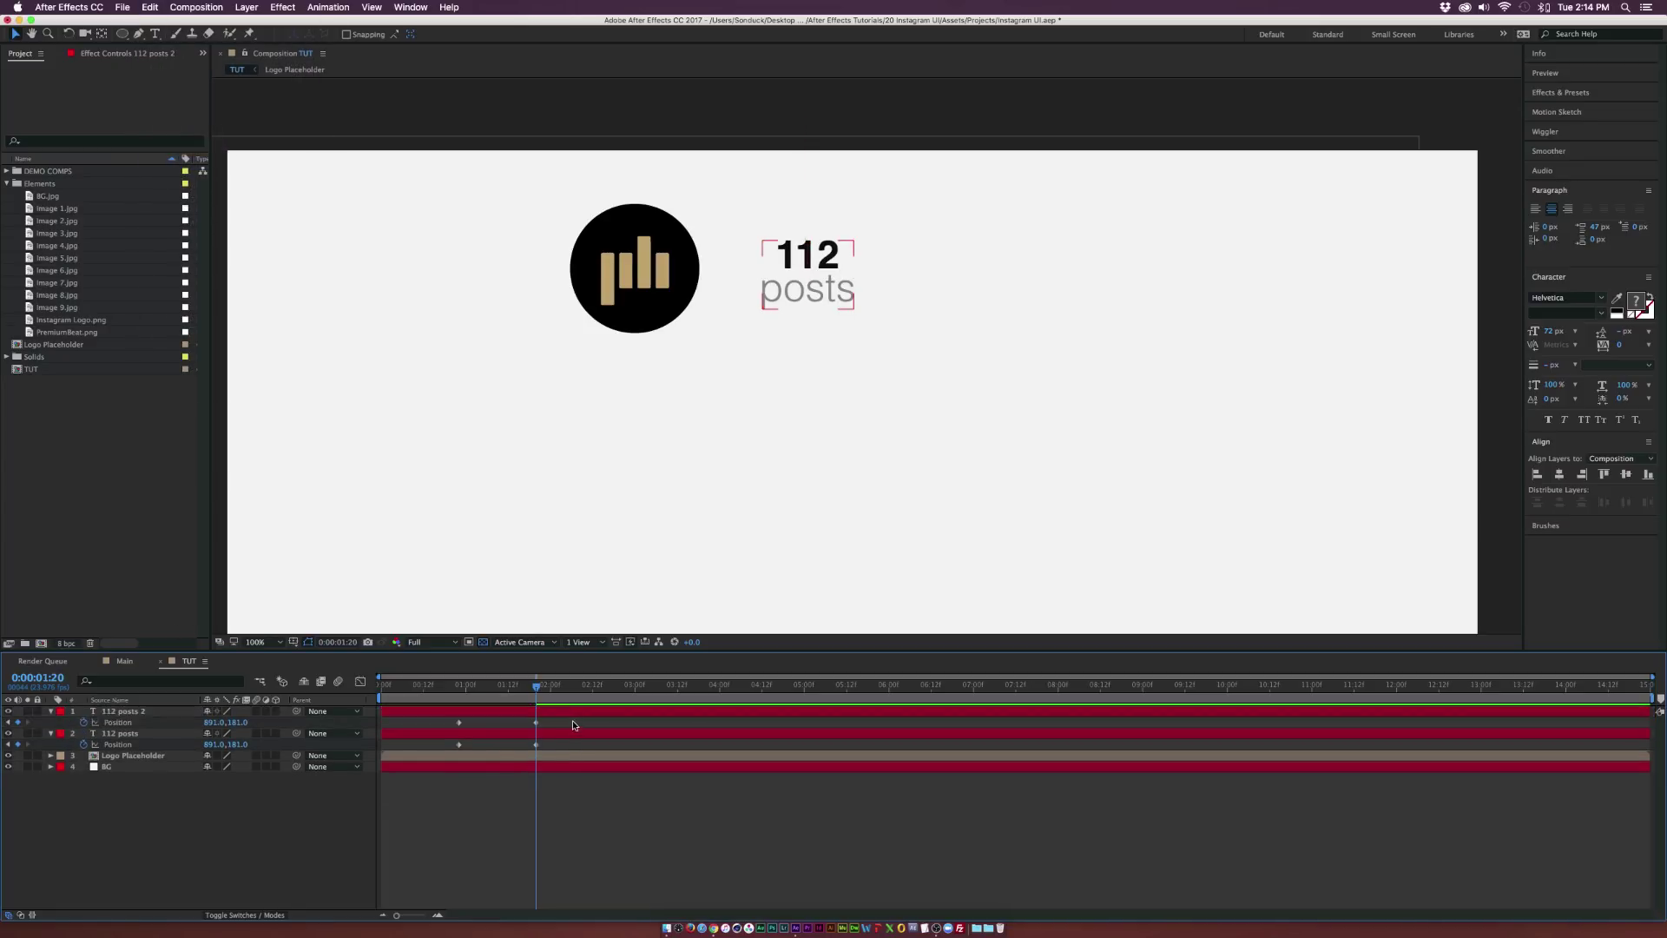
pyautogui.click(122, 711)
pyautogui.moveTo(210, 719); pyautogui.dragTo(355, 716)
pyautogui.click(313, 793)
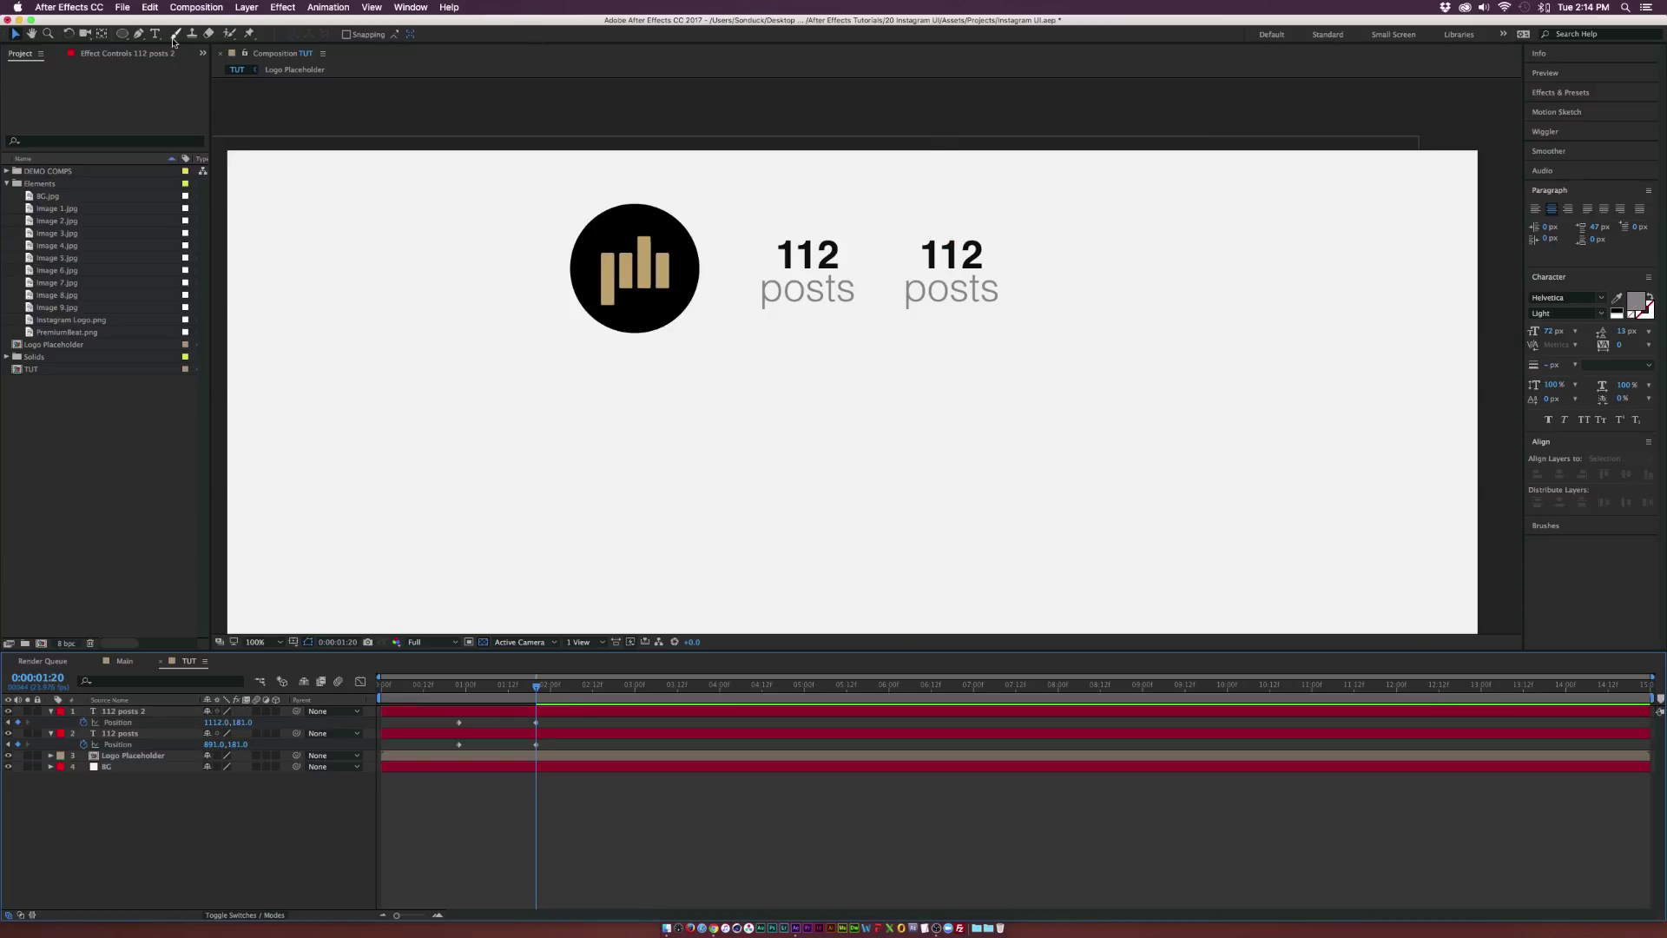
# Change the copy's text to '1200 followers' and nudge it slightly right
pyautogui.click(157, 36)
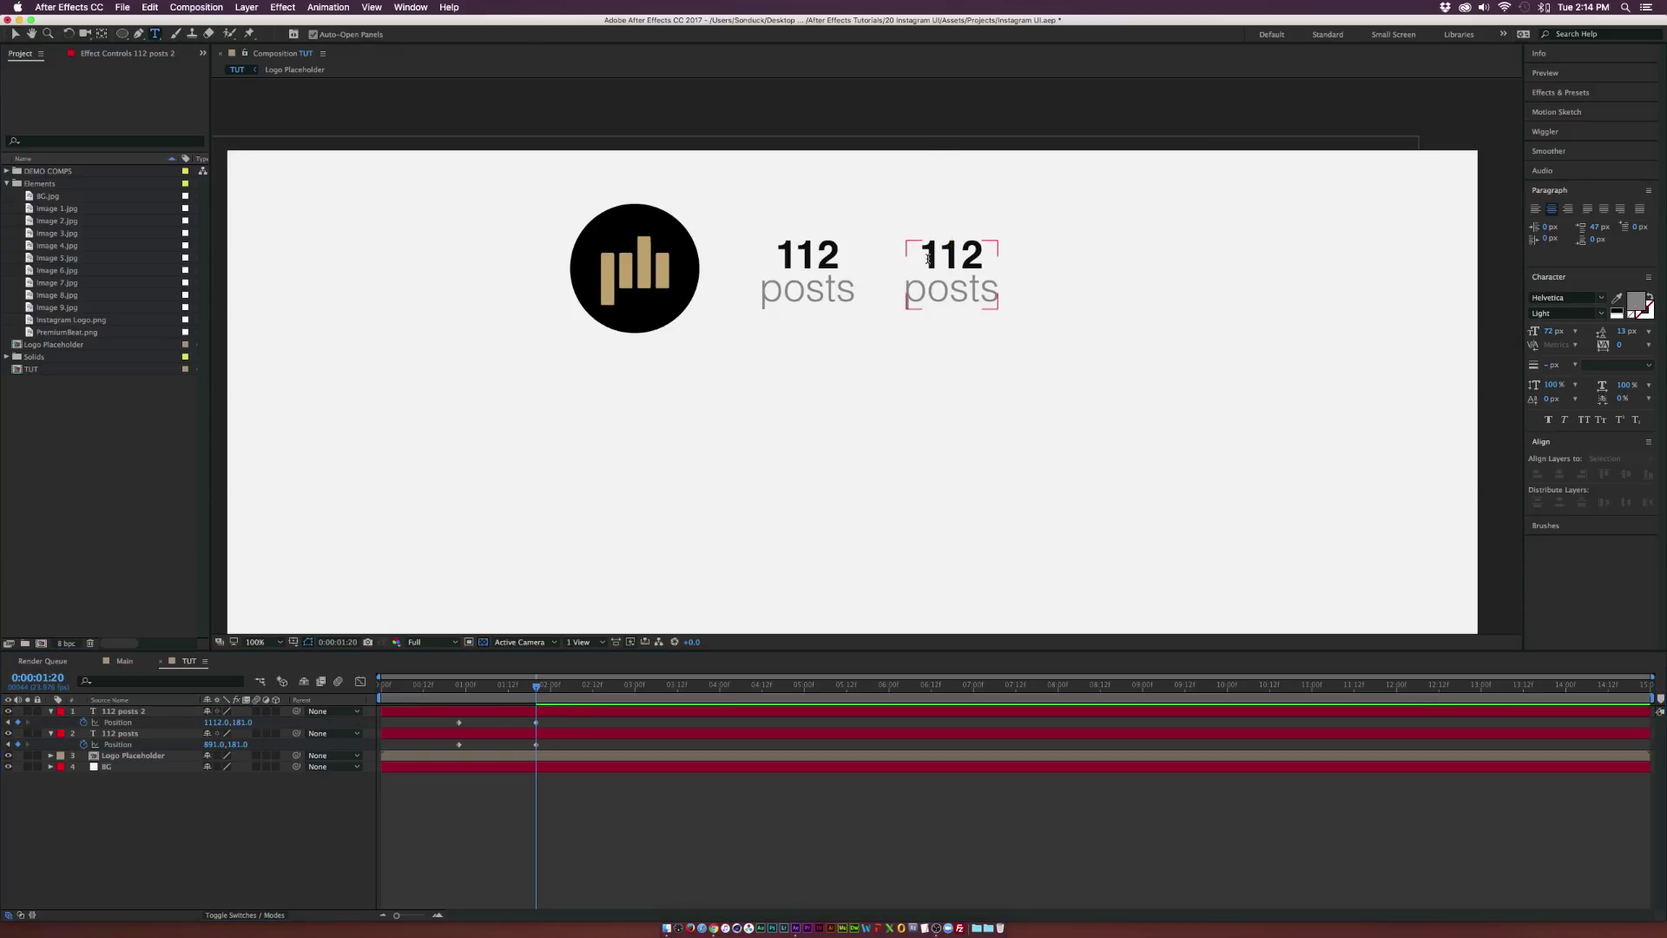
pyautogui.moveTo(926, 258); pyautogui.dragTo(998, 258)
pyautogui.write('1200')
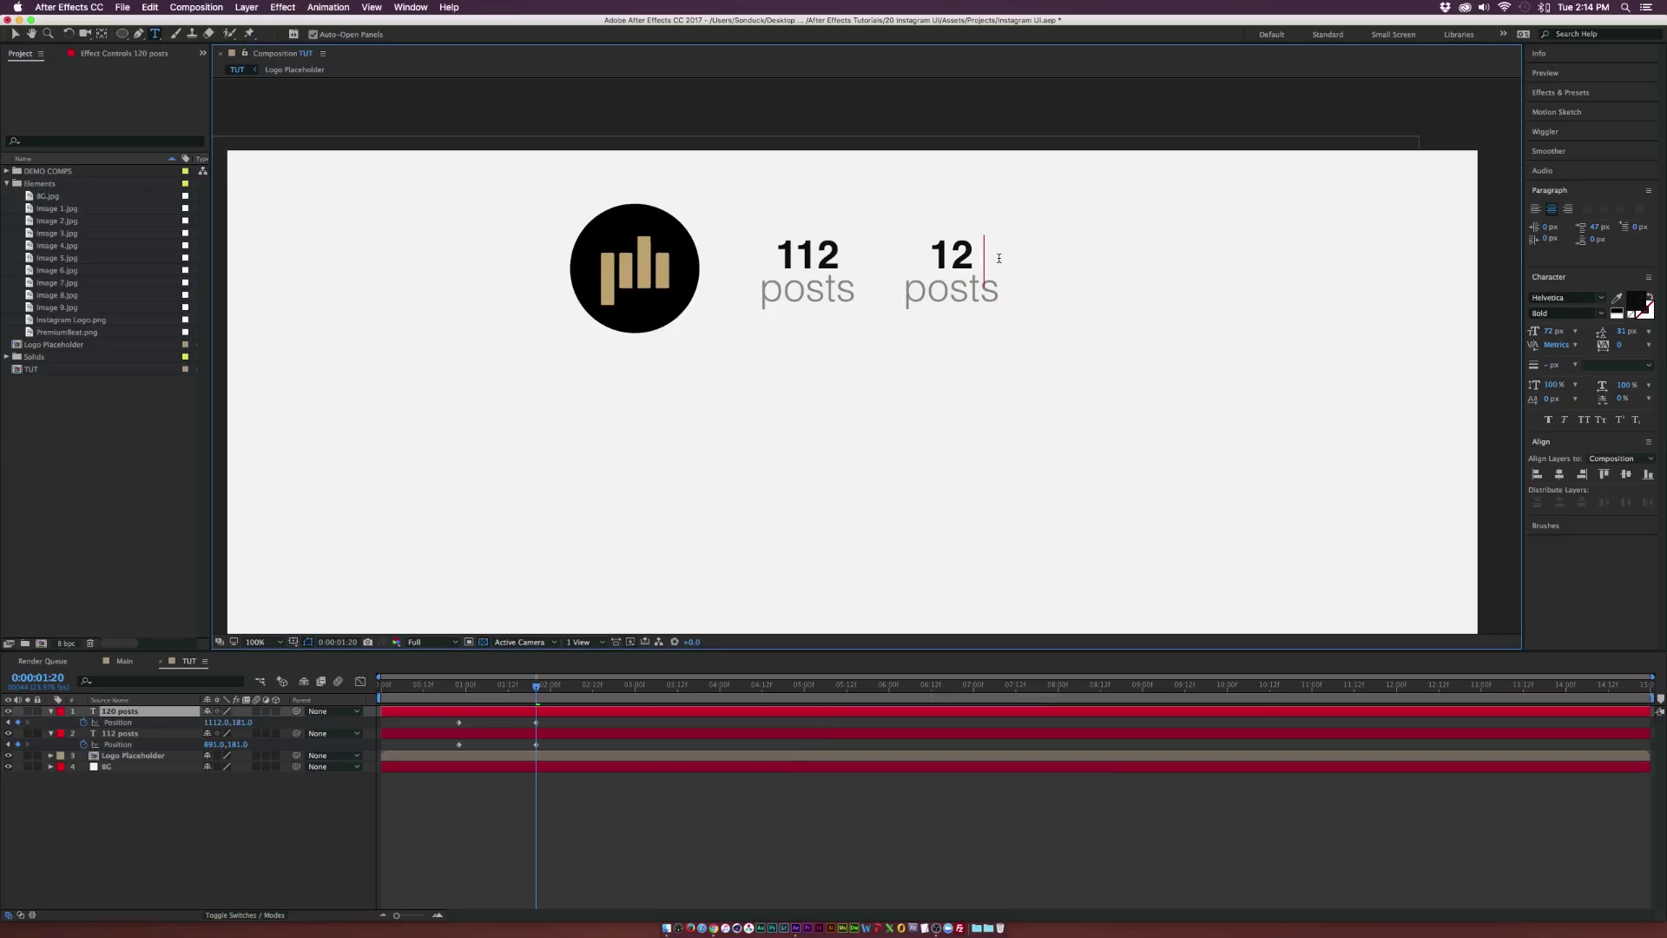
pyautogui.click(973, 290)
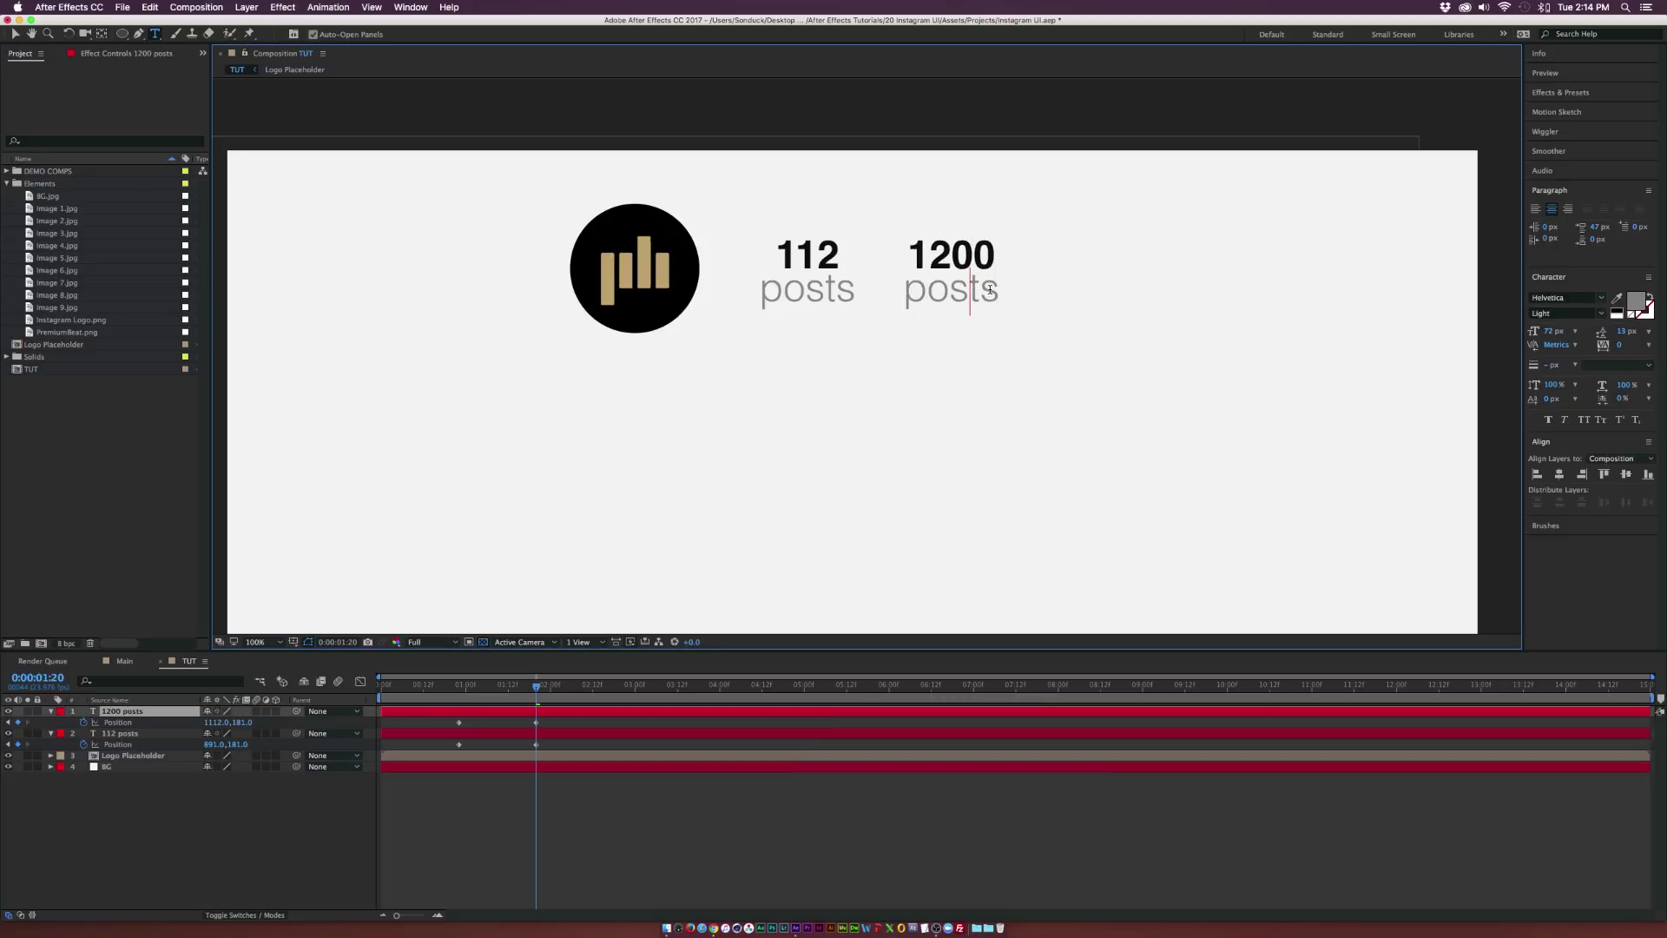
pyautogui.moveTo(1000, 290); pyautogui.dragTo(900, 294)
pyautogui.write('f')
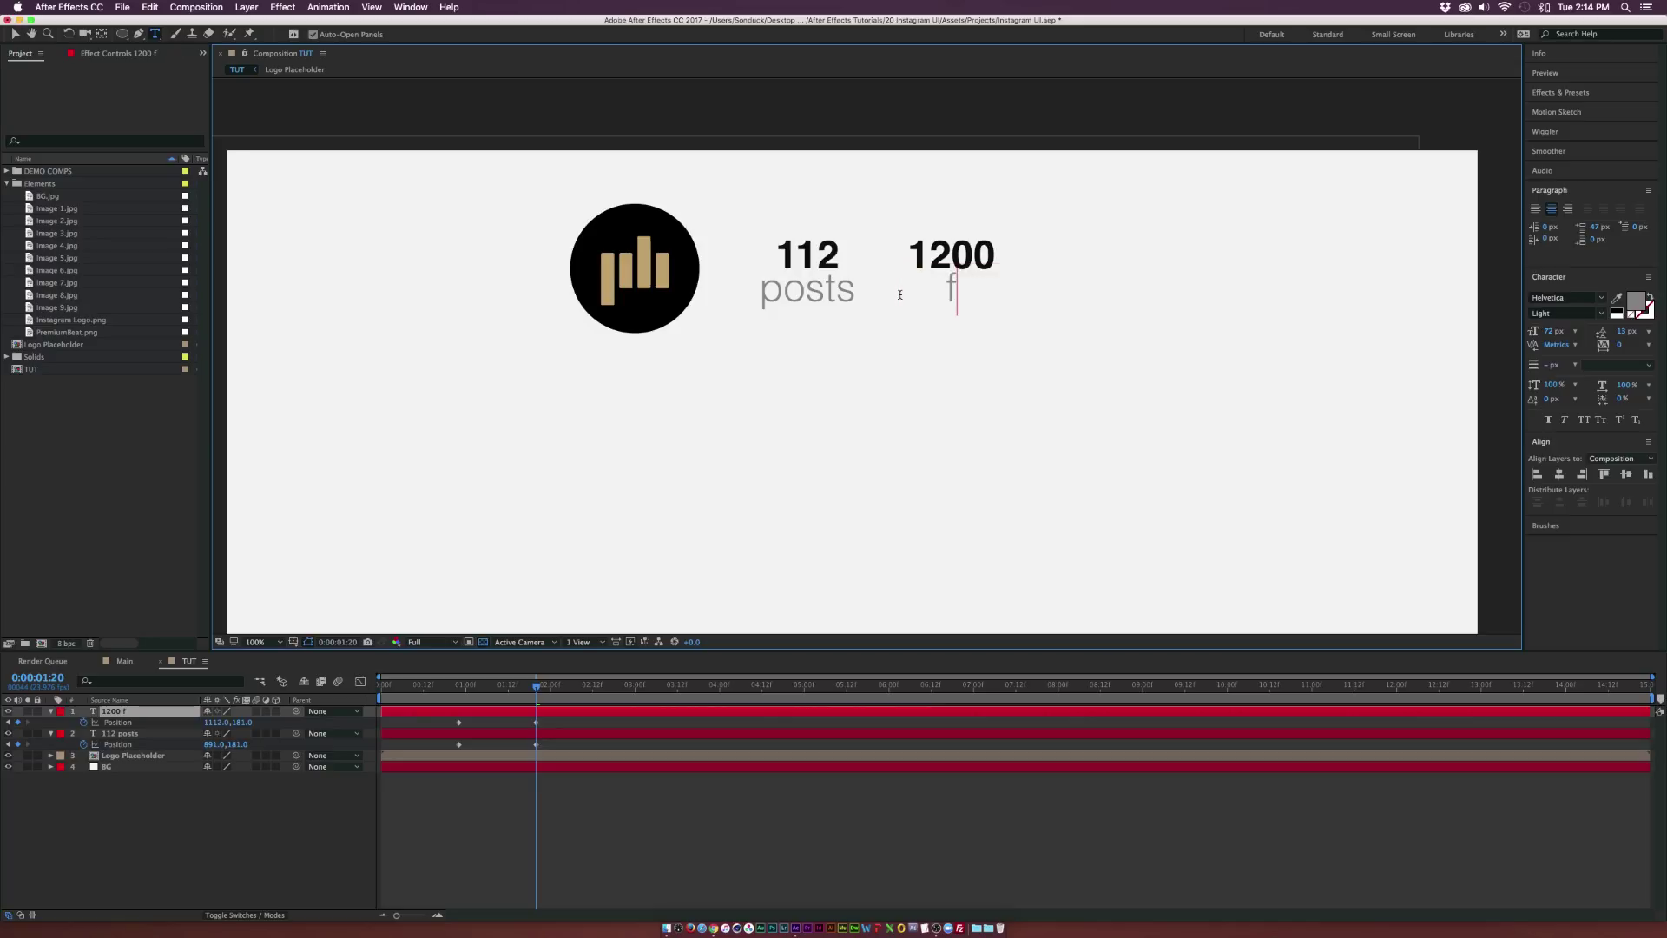
pyautogui.write('ollowers')
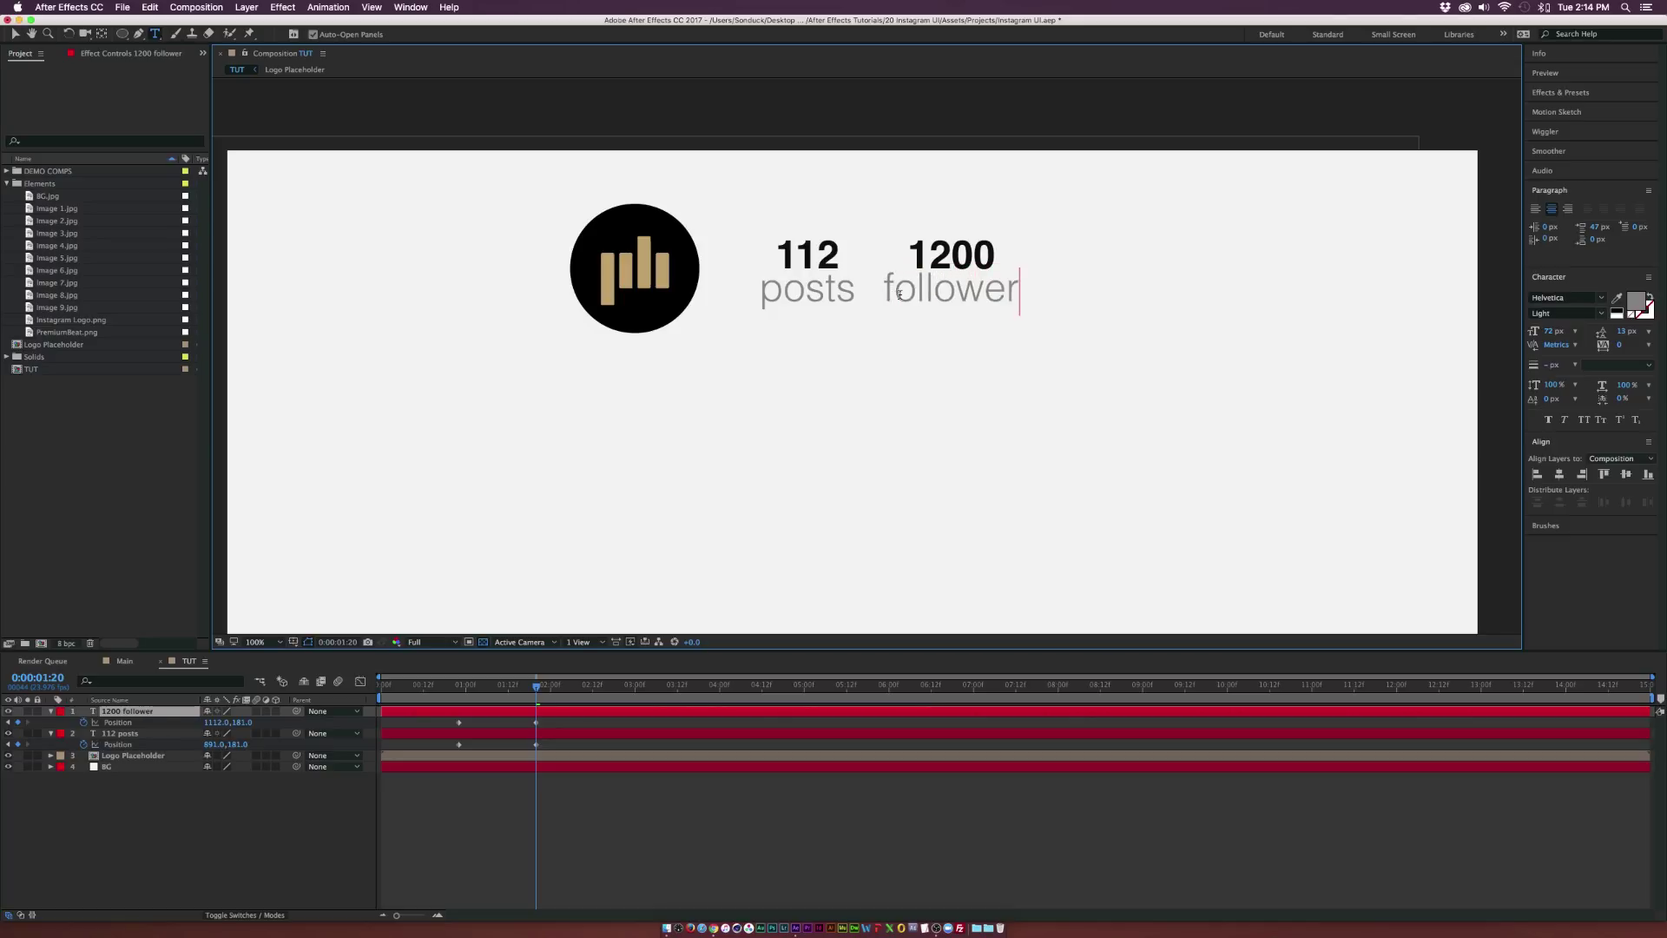
pyautogui.click(13, 35)
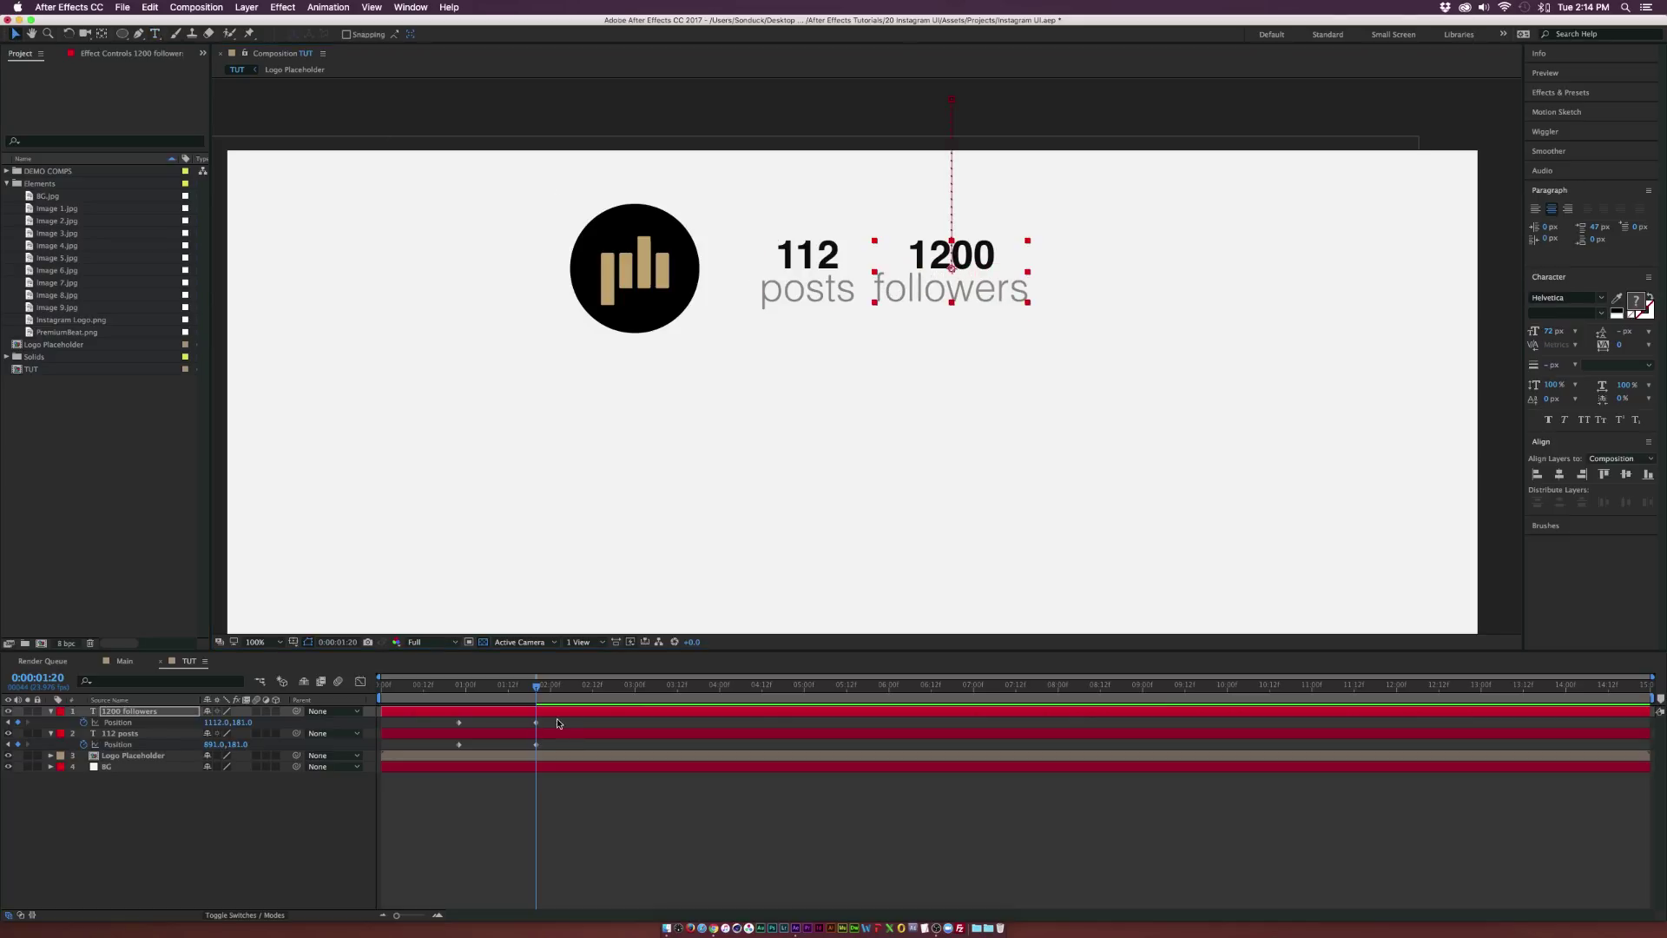
pyautogui.click(1024, 269)
pyautogui.moveTo(975, 292); pyautogui.dragTo(993, 292)
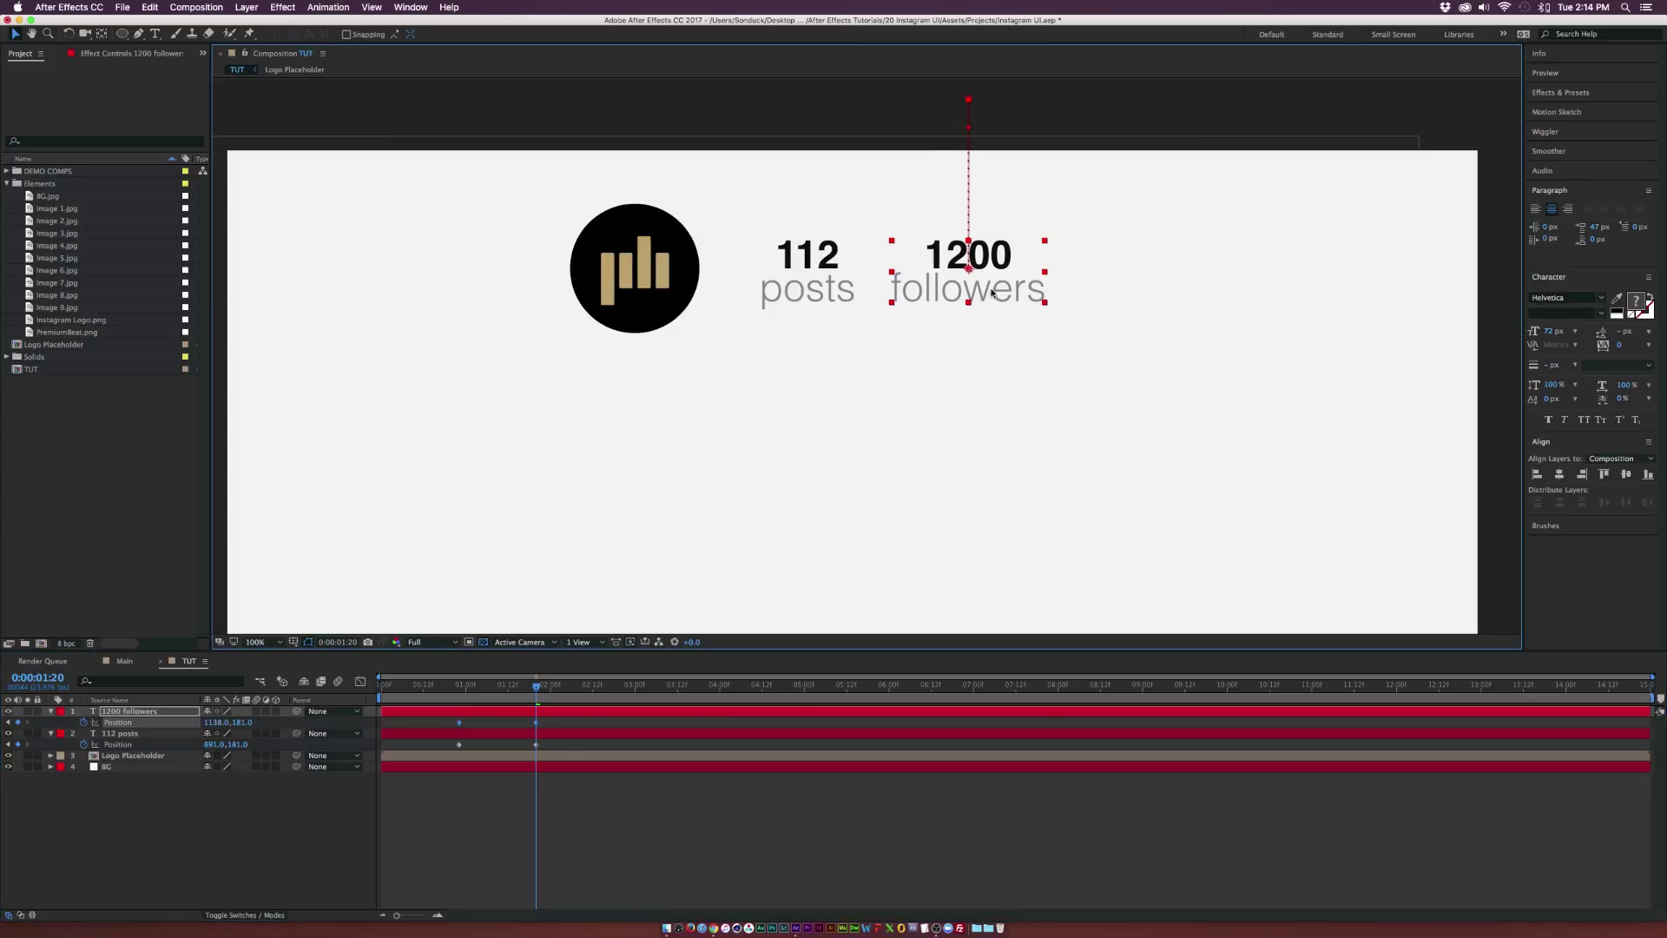
# Duplicate the 1200 followers layer and shift the copy further right
pyautogui.click(160, 712)
pyautogui.press('super+d')
pyautogui.press('p')
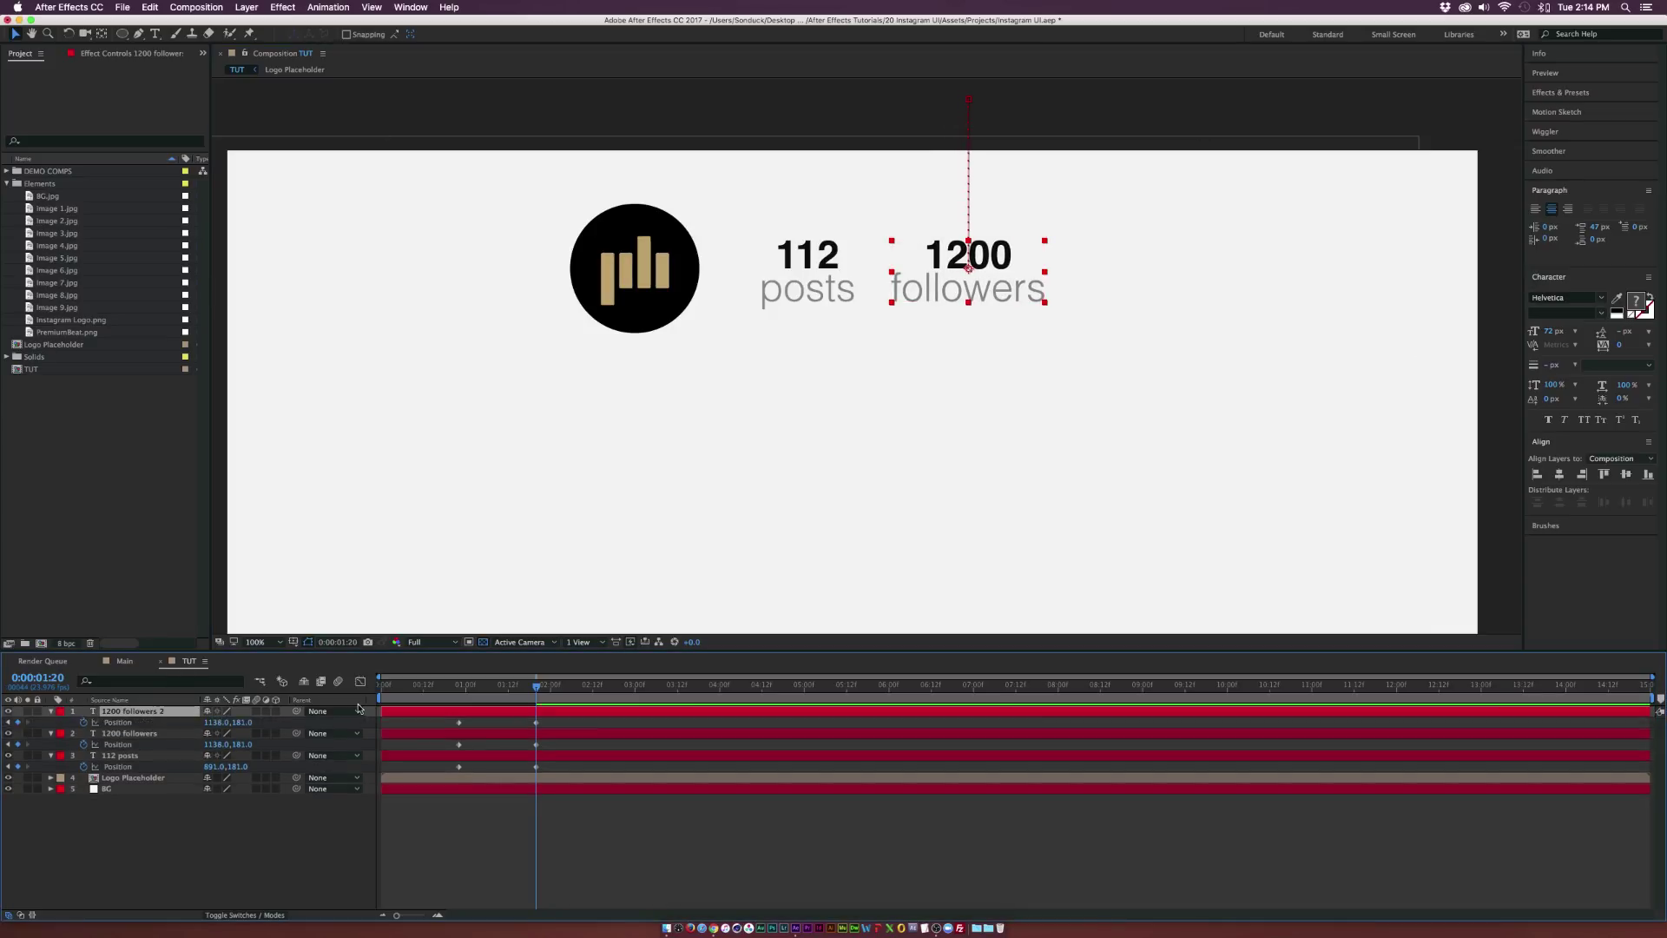
pyautogui.click(118, 722)
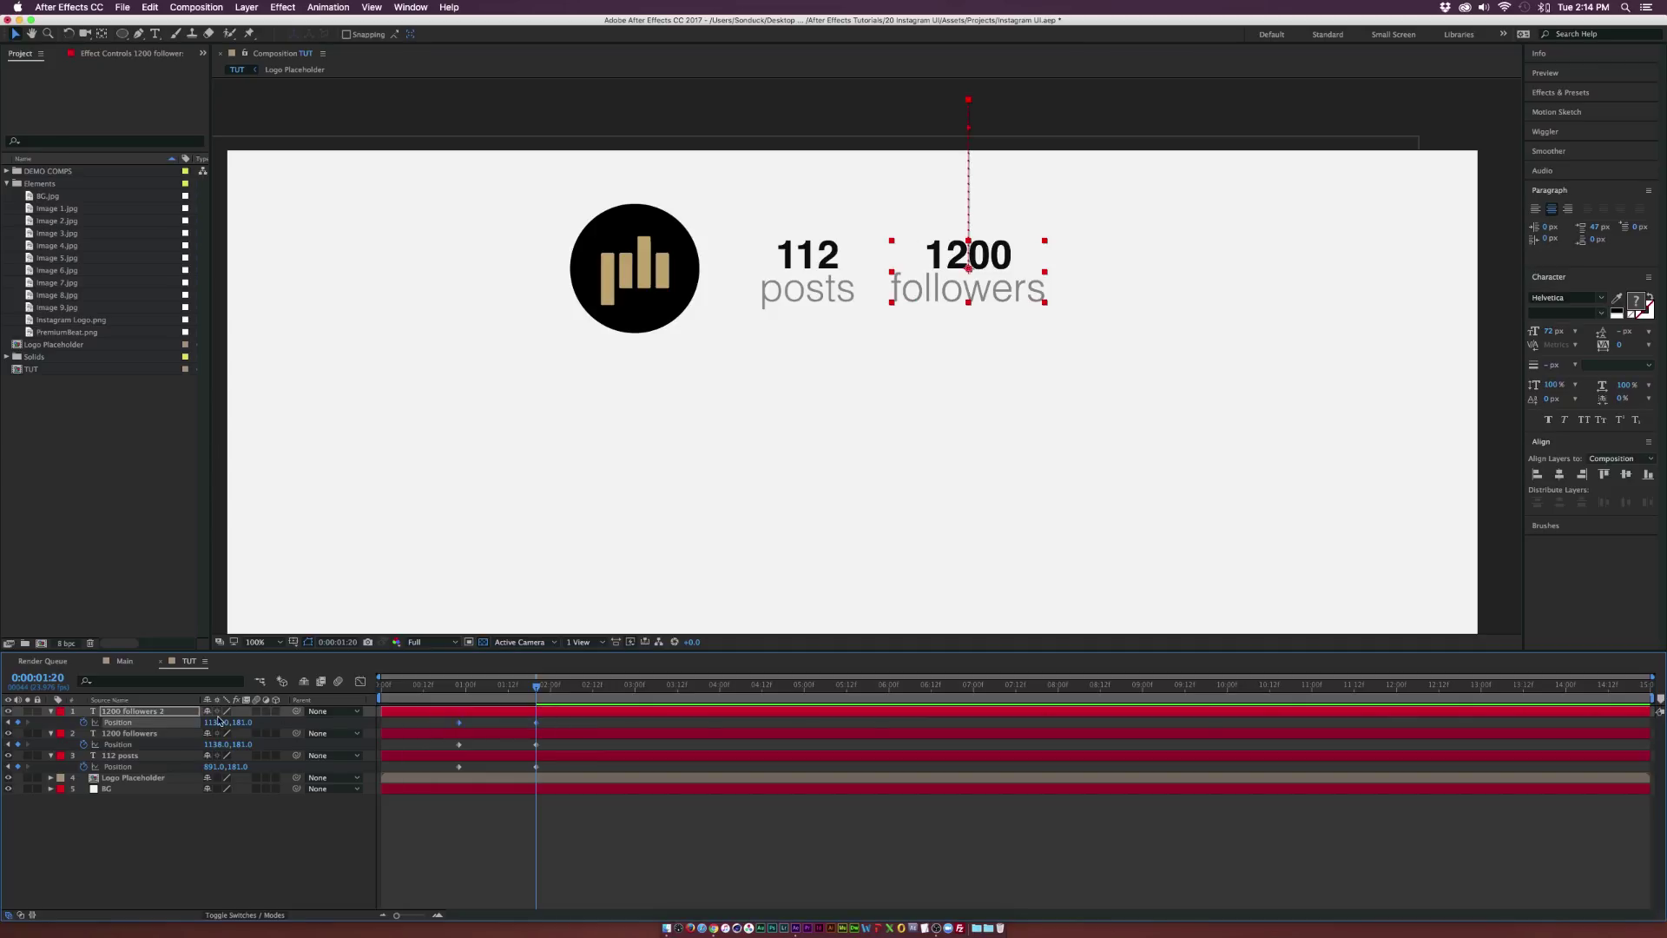
pyautogui.moveTo(216, 723); pyautogui.dragTo(241, 722)
pyautogui.click(236, 853)
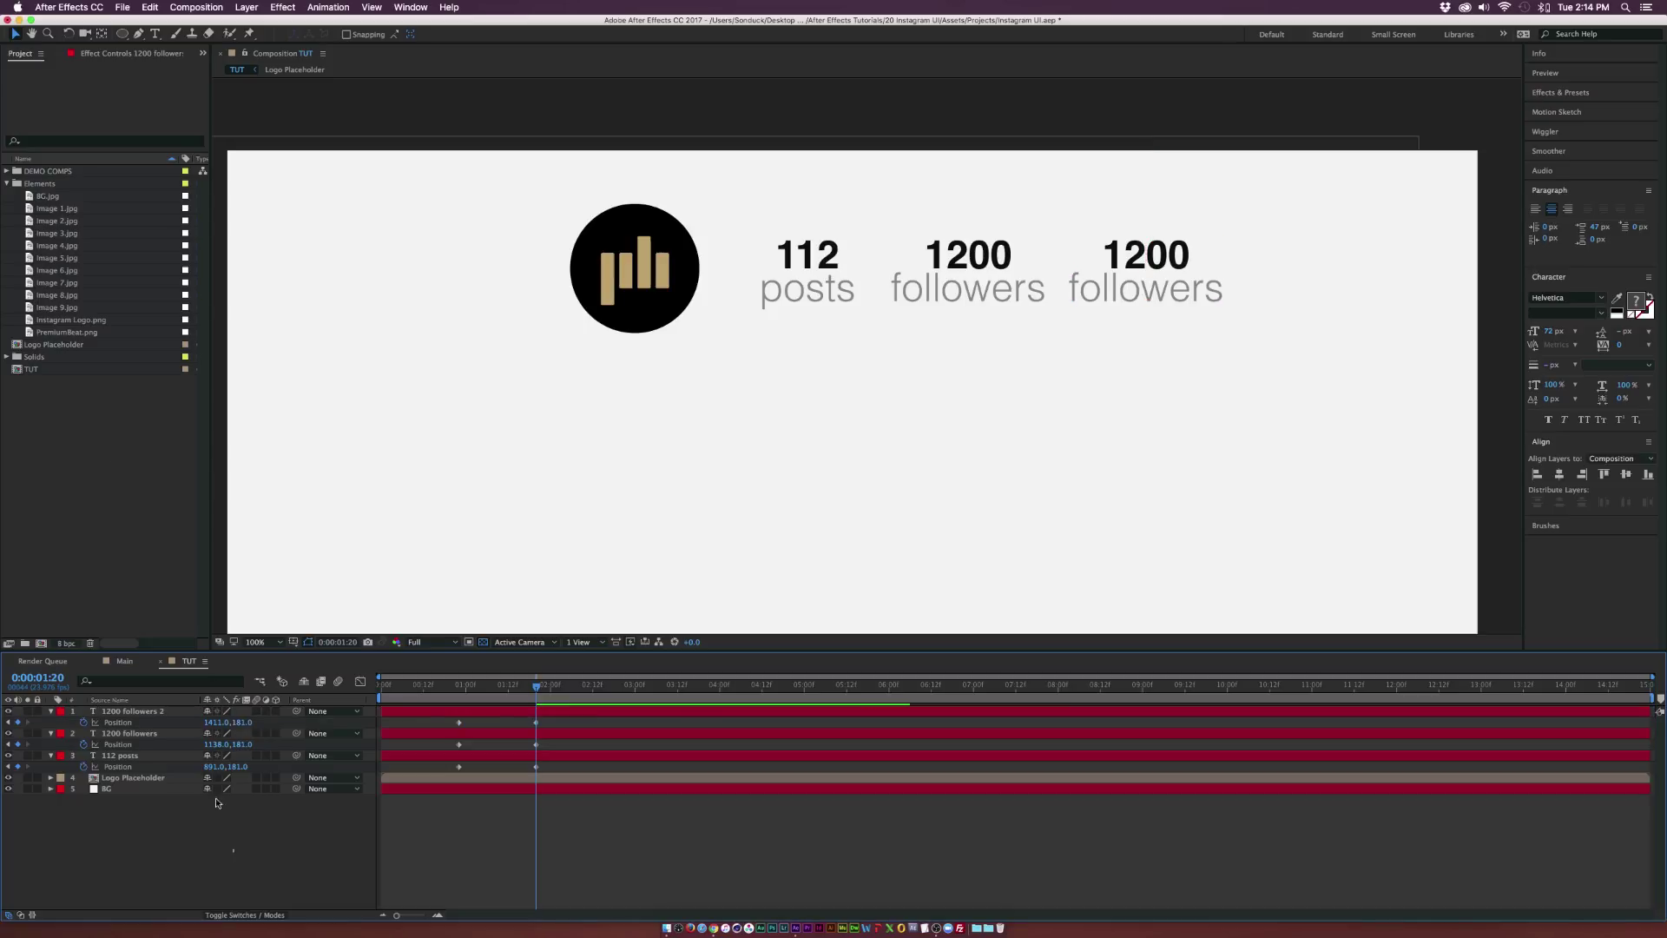
# Edit the third label to read '300 following' and fit the composition in view
pyautogui.click(155, 34)
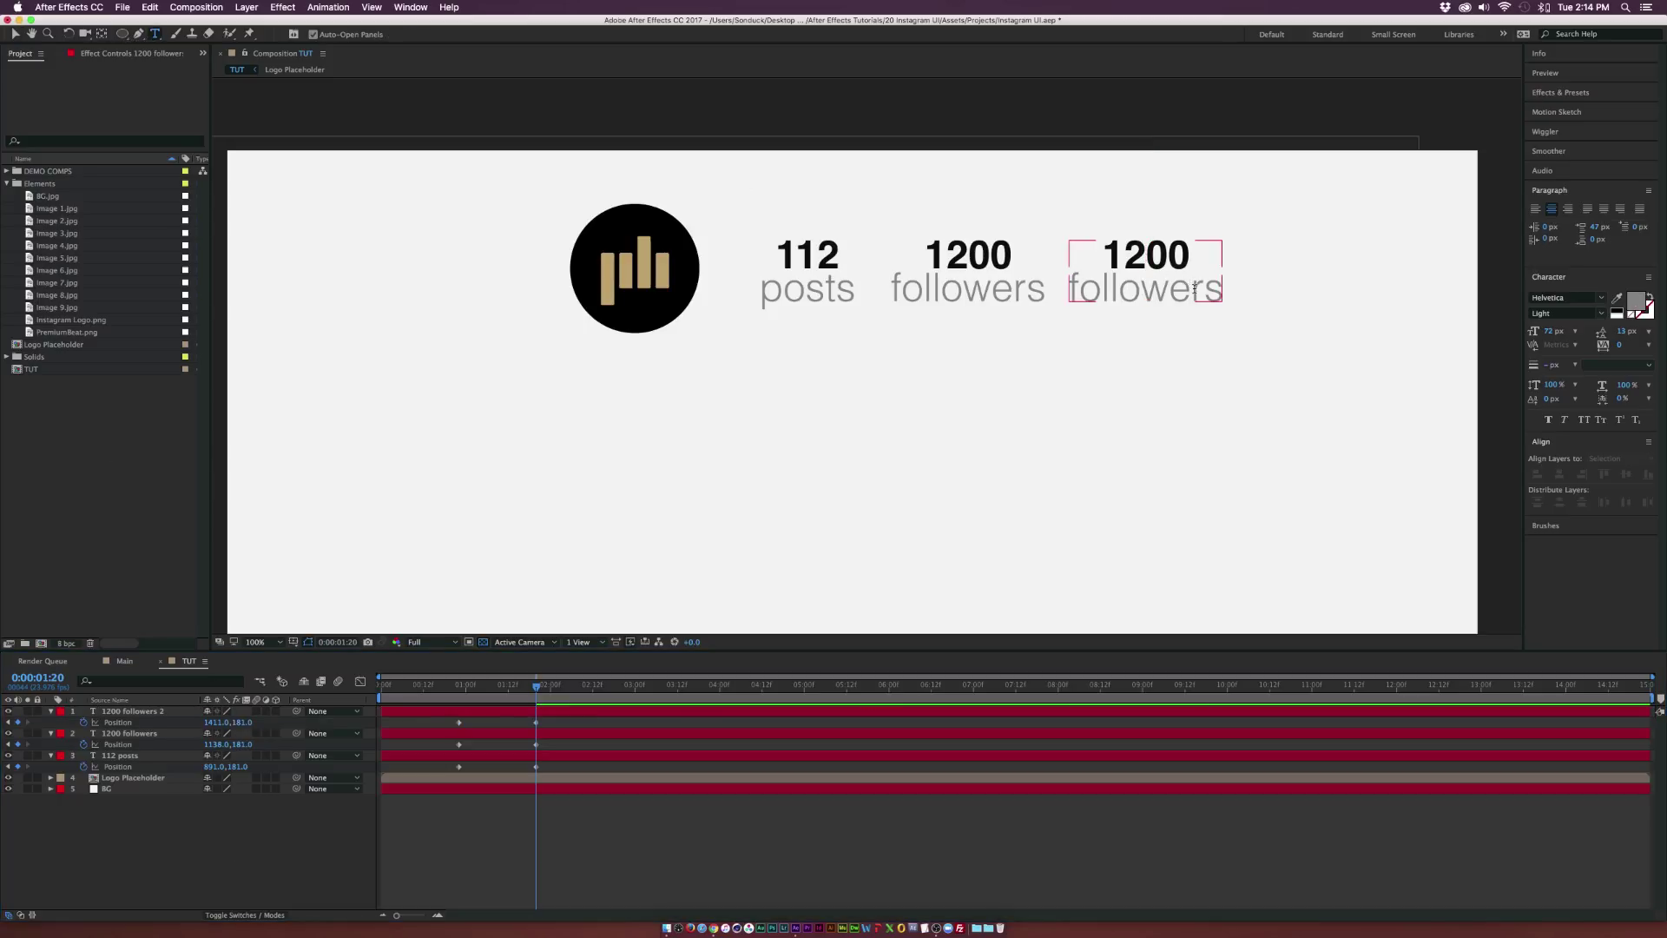
pyautogui.moveTo(1195, 289); pyautogui.dragTo(1225, 289)
pyautogui.press('BackSpace')
pyautogui.press('BackSpace')
pyautogui.press('BackSpace')
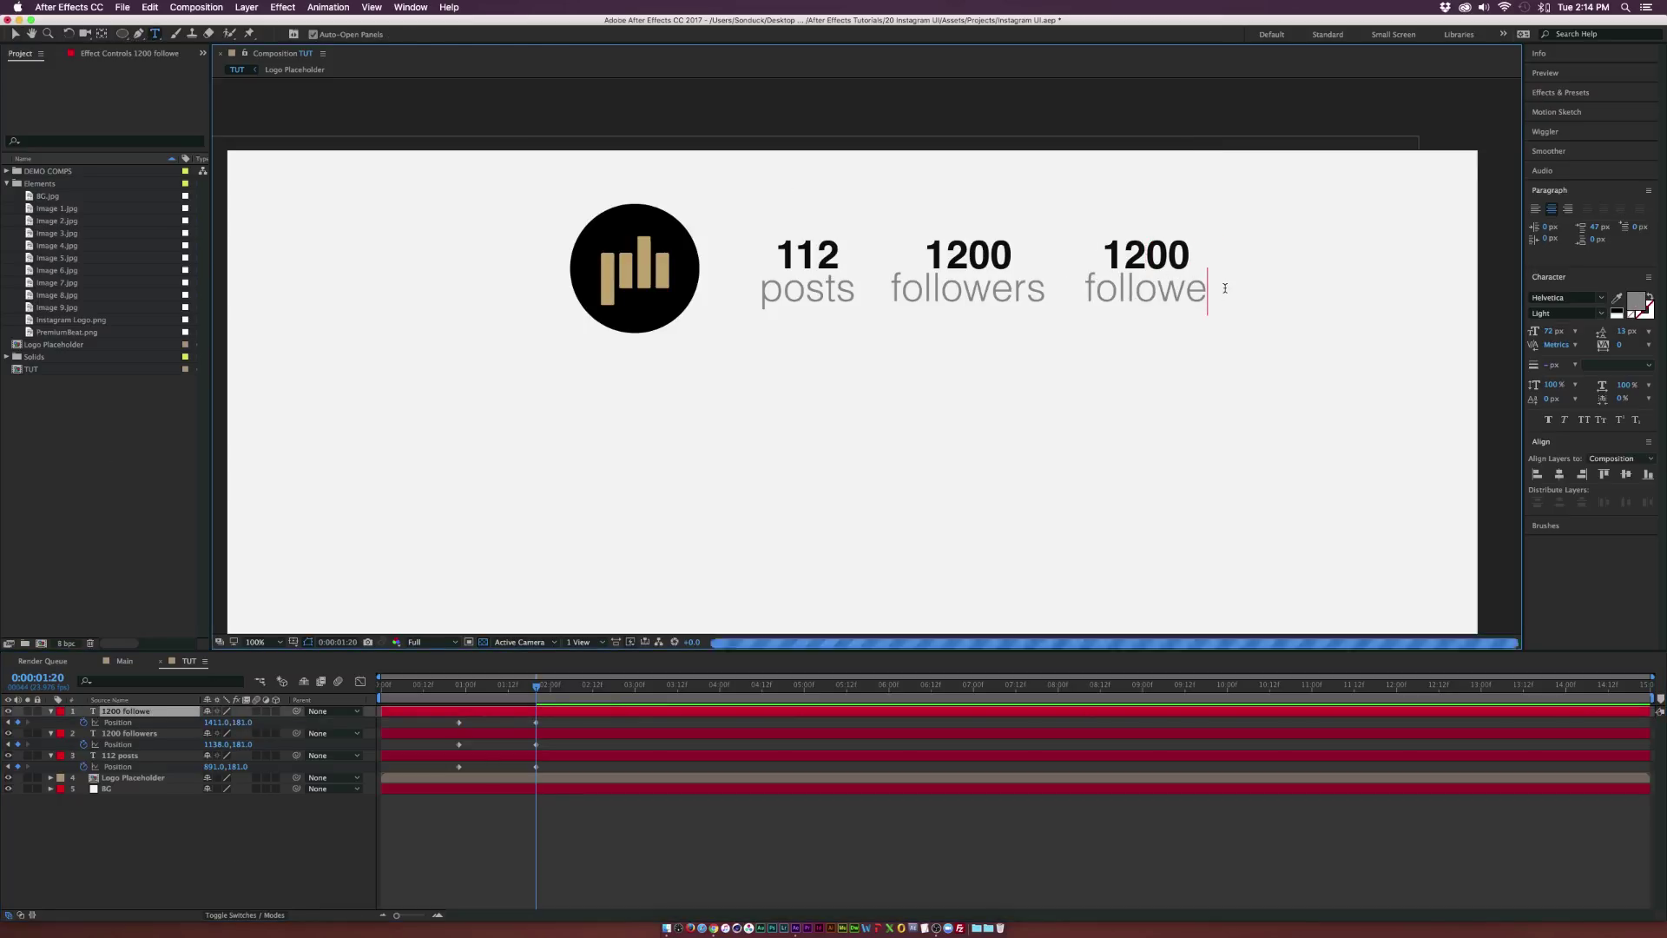
pyautogui.write('ing')
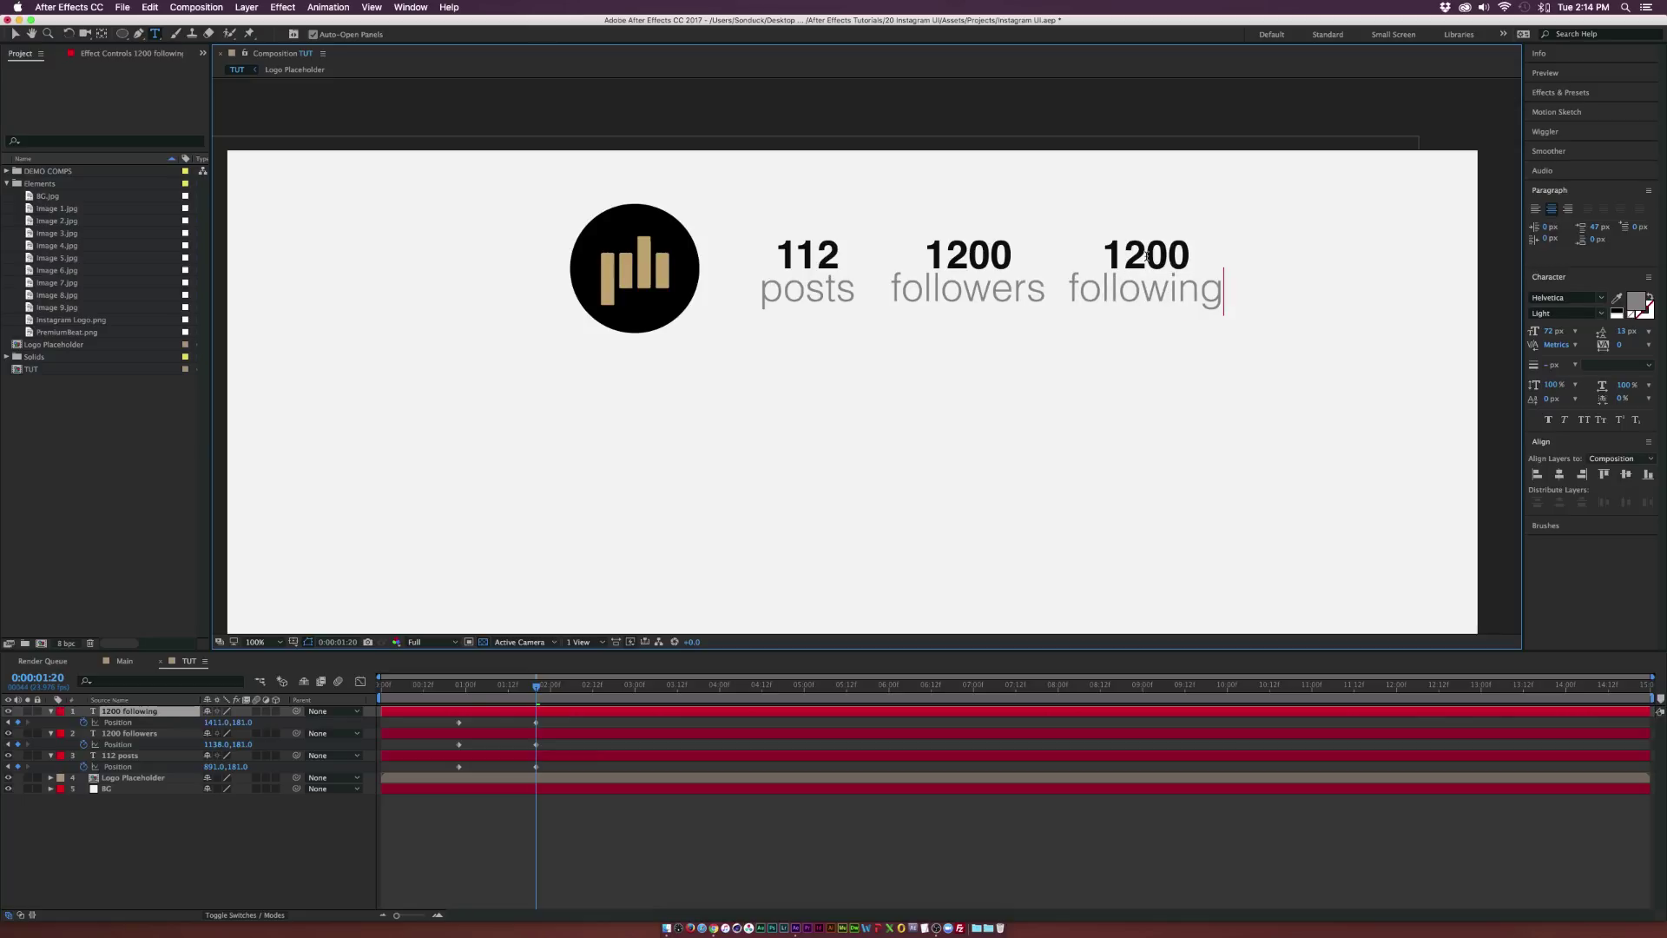
pyautogui.moveTo(1171, 254)
pyautogui.mouseDown()
pyautogui.moveTo(1148, 255)
pyautogui.moveTo(1193, 253)
pyautogui.mouseUp()
pyautogui.press('BackSpace')
pyautogui.press('BackSpace')
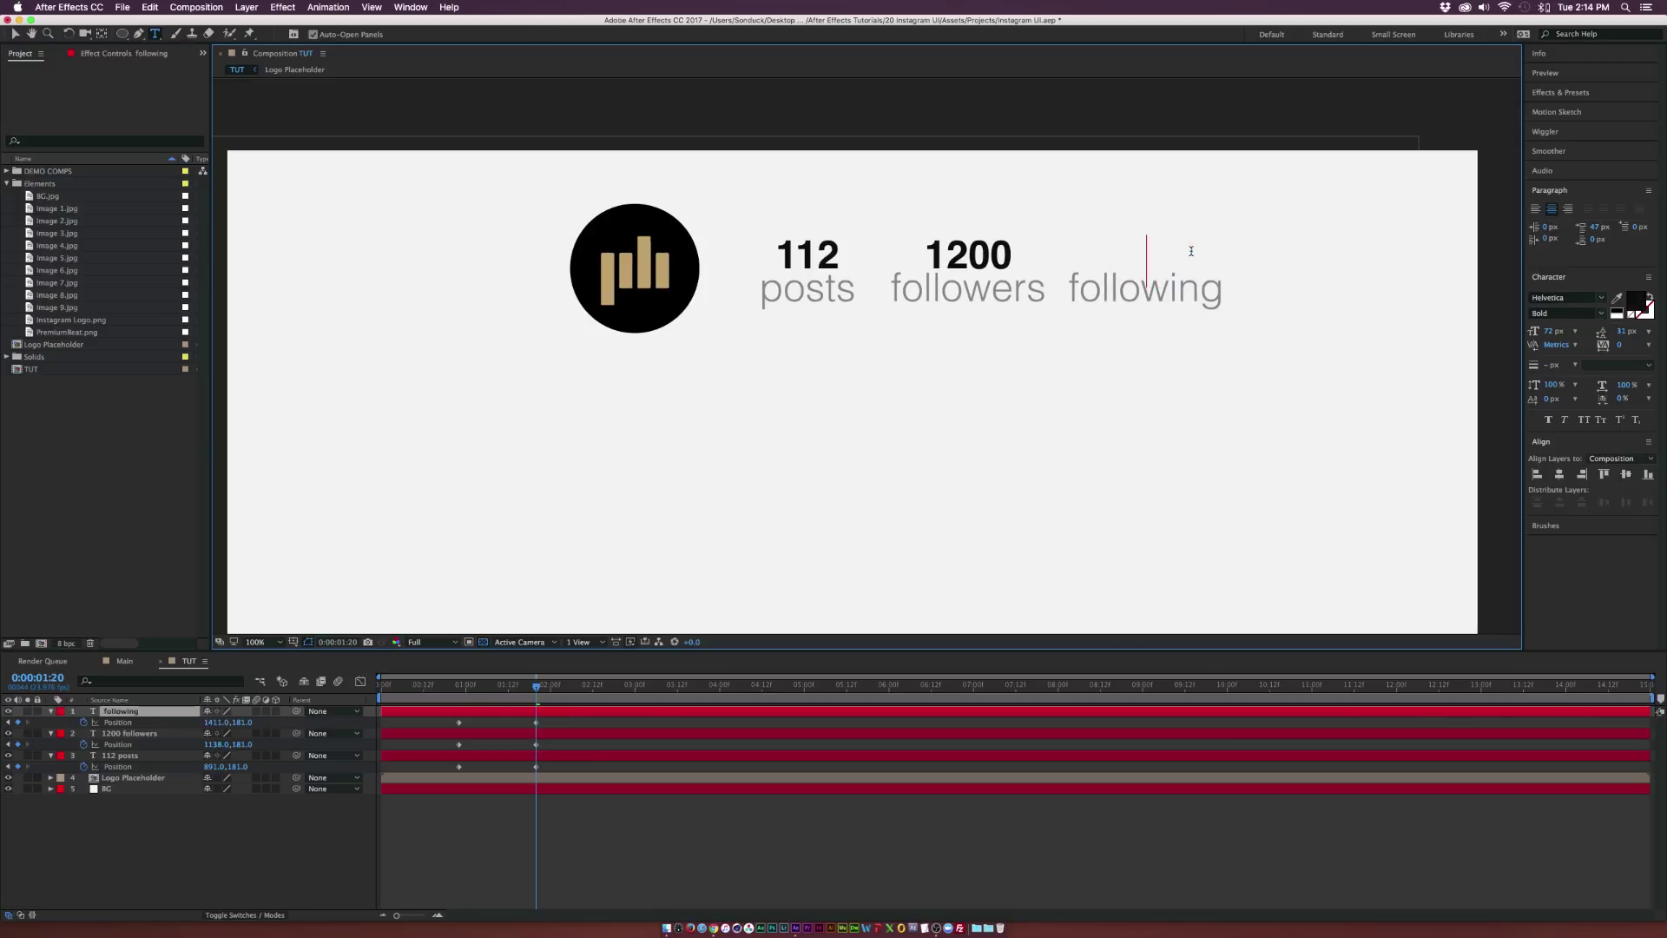
pyautogui.write('300')
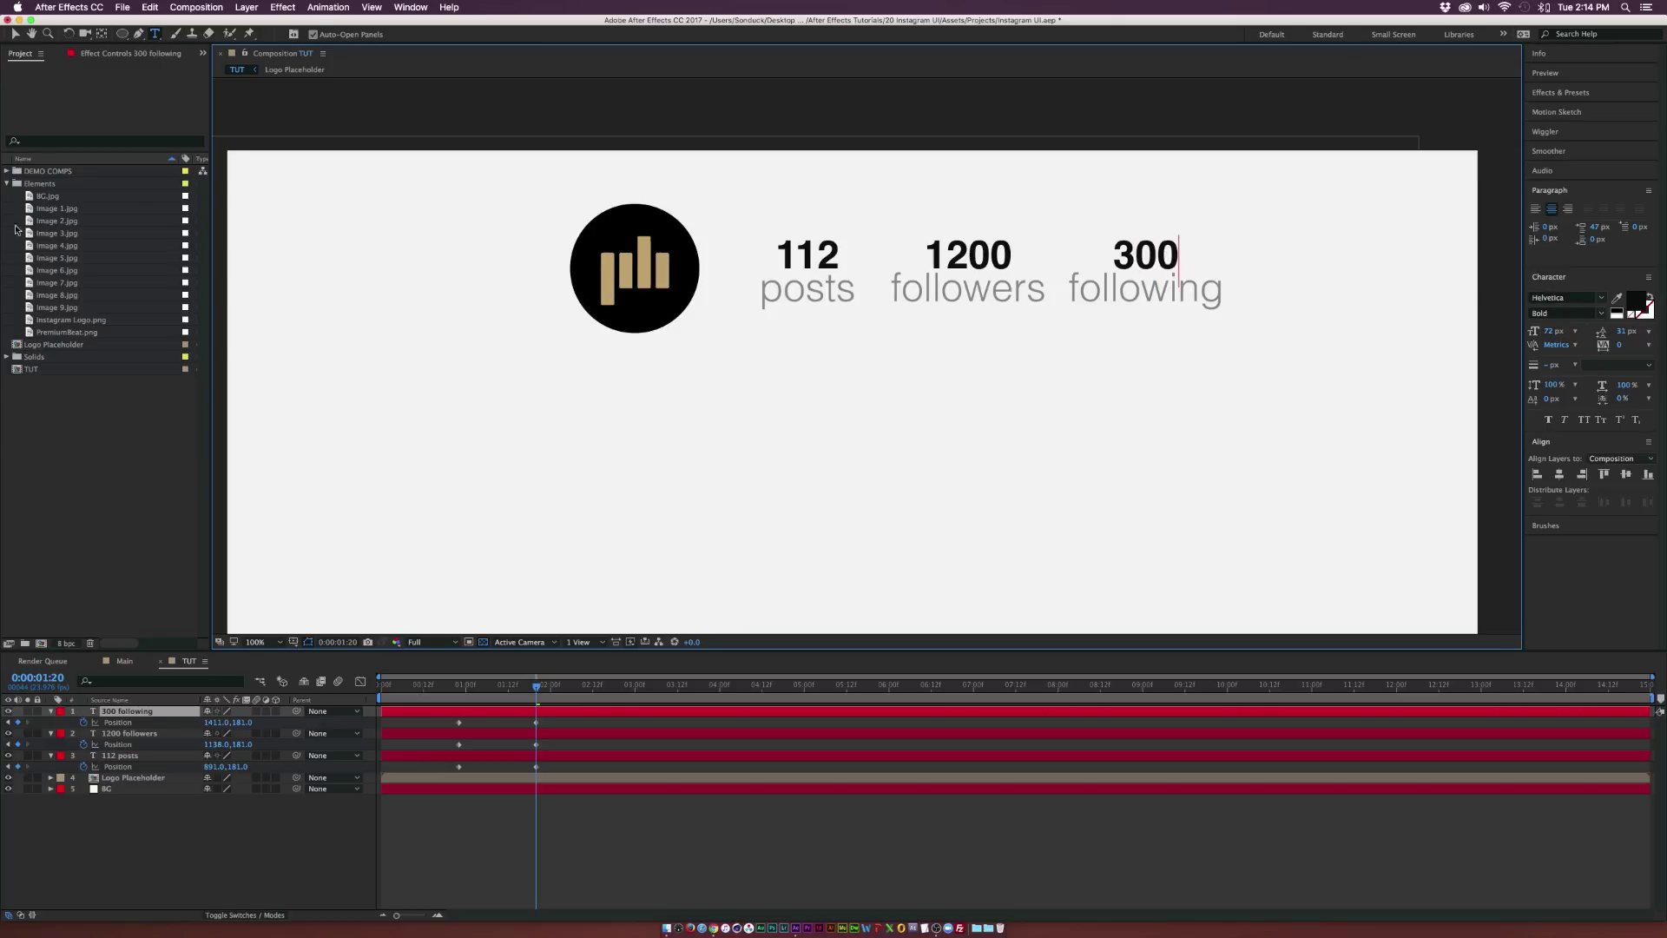
pyautogui.click(16, 33)
pyautogui.hotkey('ctrl', 'a')
pyautogui.hotkey('alt', '/')
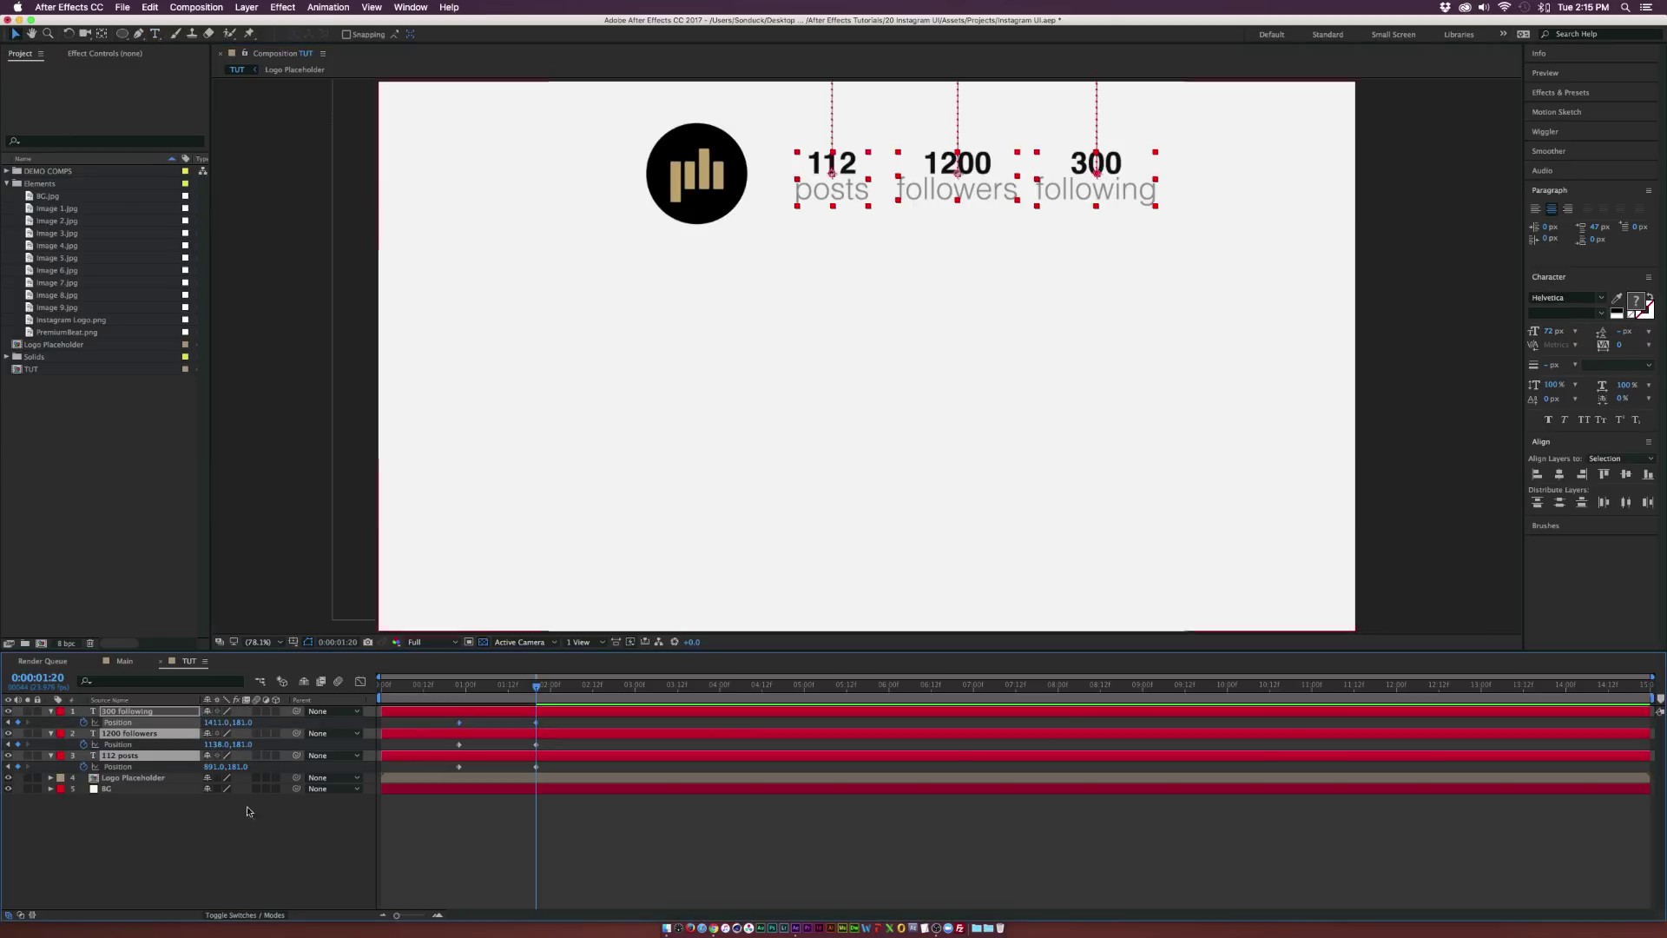
# Scale all three stat text layers down to 58%
pyautogui.click(785, 283)
pyautogui.click(131, 711)
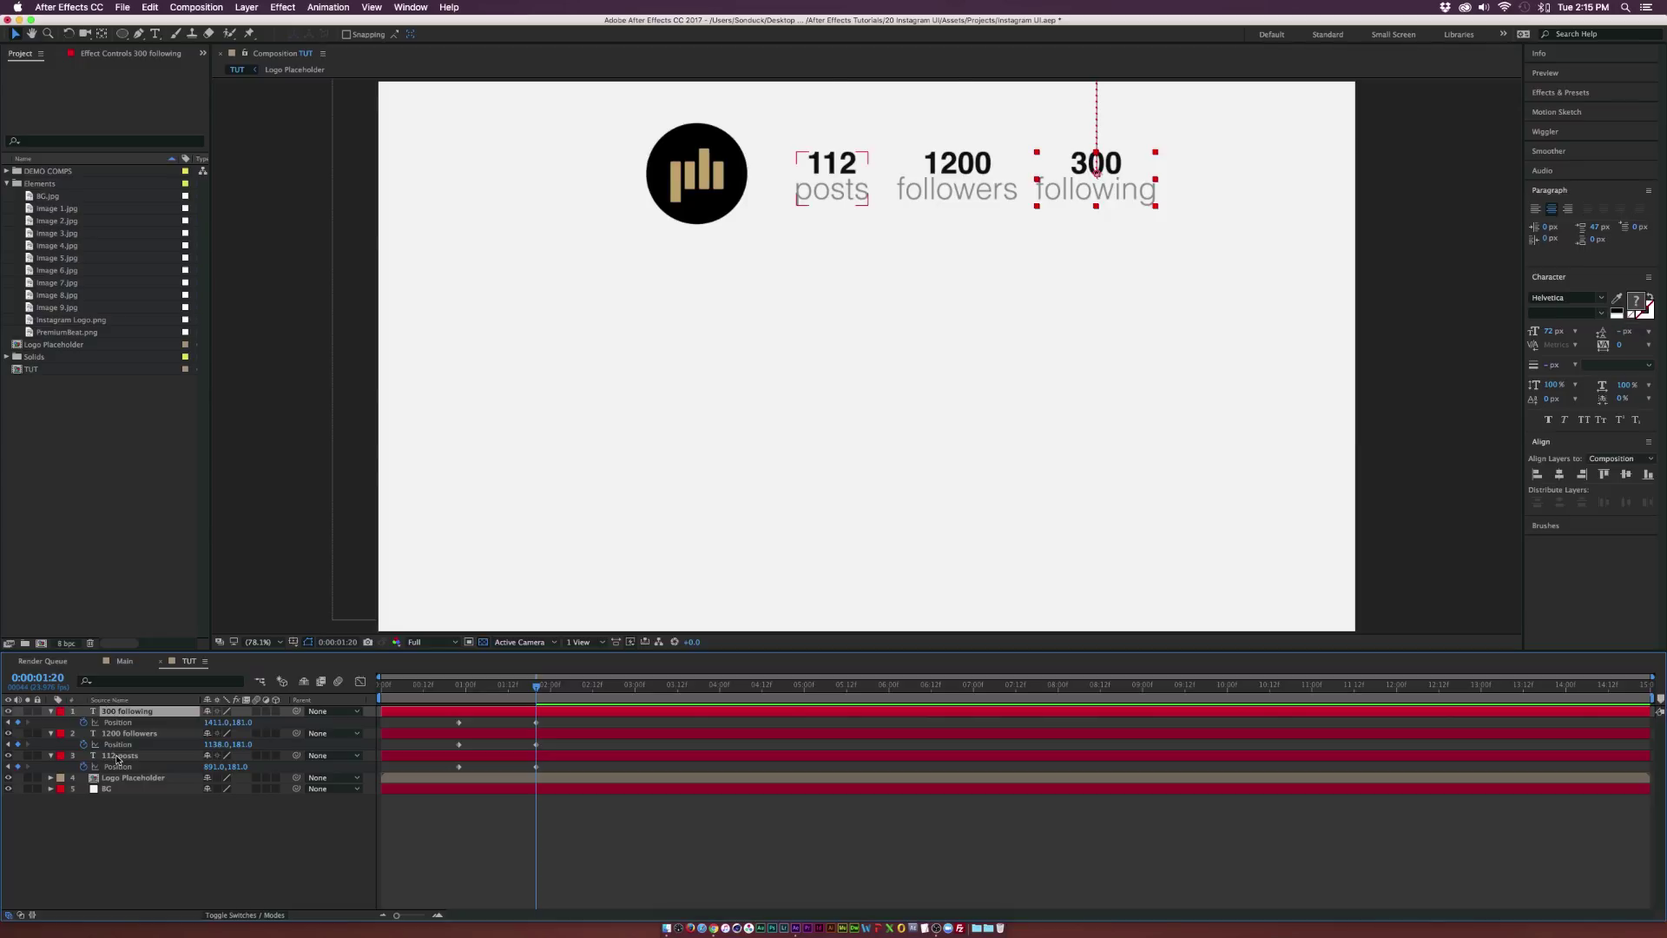
pyautogui.keyDown('shift'); pyautogui.click(122, 755); pyautogui.keyUp('shift')
pyautogui.press('s')
pyautogui.moveTo(230, 724); pyautogui.dragTo(207, 721)
pyautogui.click(183, 834)
# Move the 1200 followers and 300 following position keyframes left, closer together
pyautogui.click(113, 756)
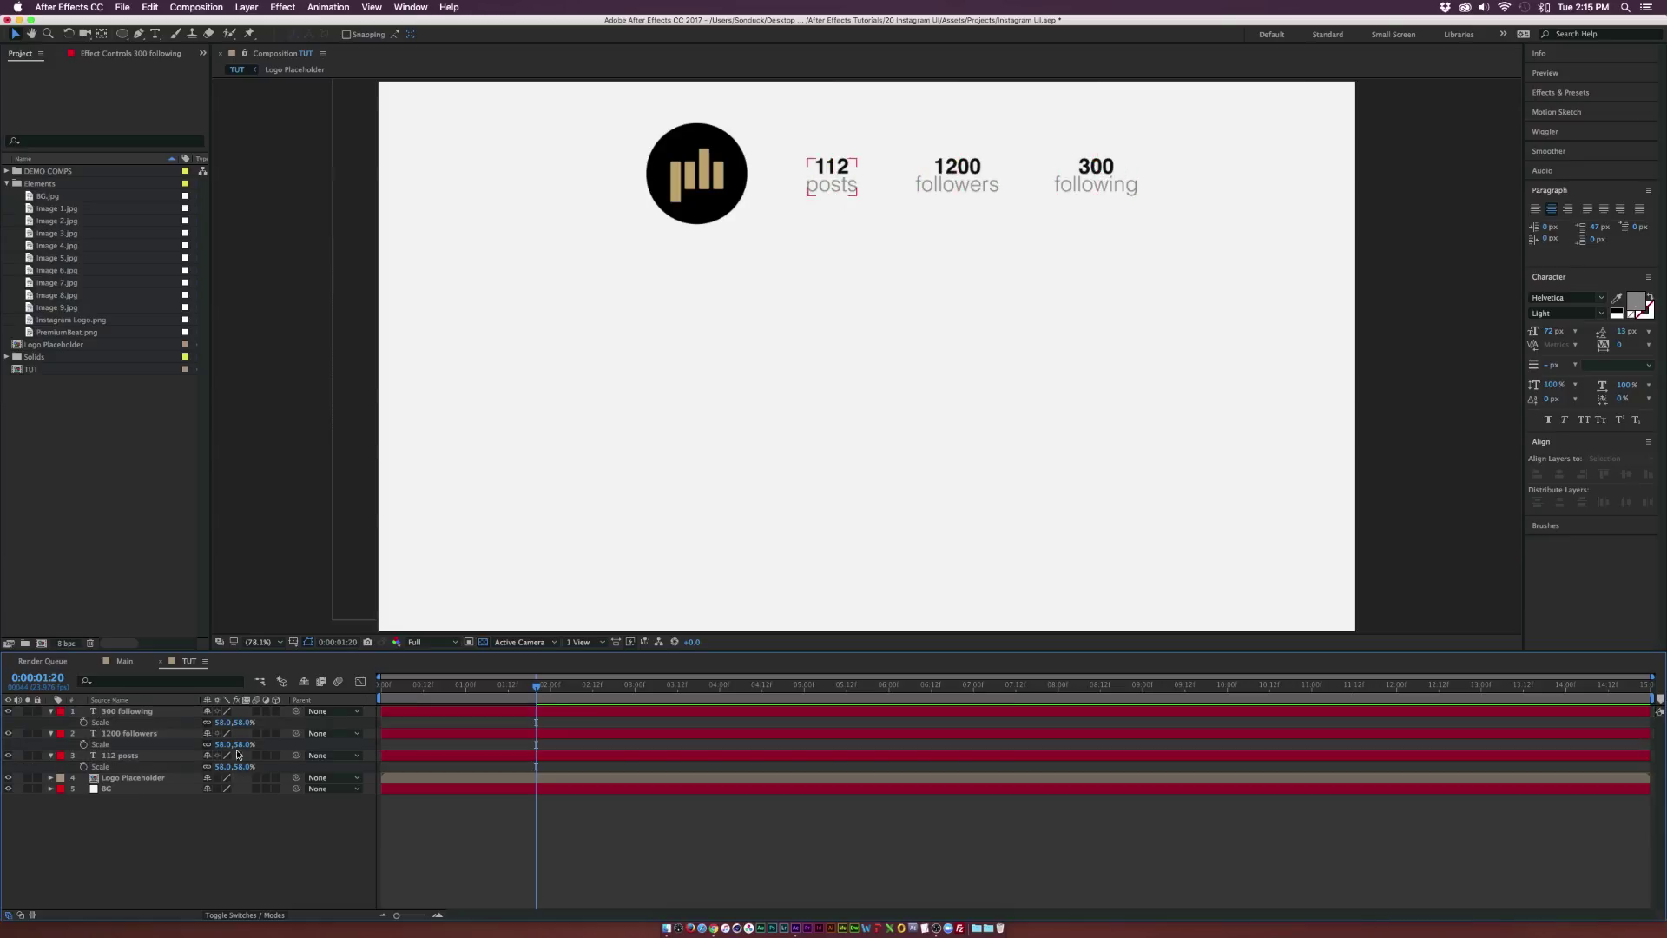
pyautogui.click(122, 733)
pyautogui.press('p')
pyautogui.moveTo(559, 740); pyautogui.dragTo(407, 760)
pyautogui.moveTo(230, 744); pyautogui.dragTo(165, 741)
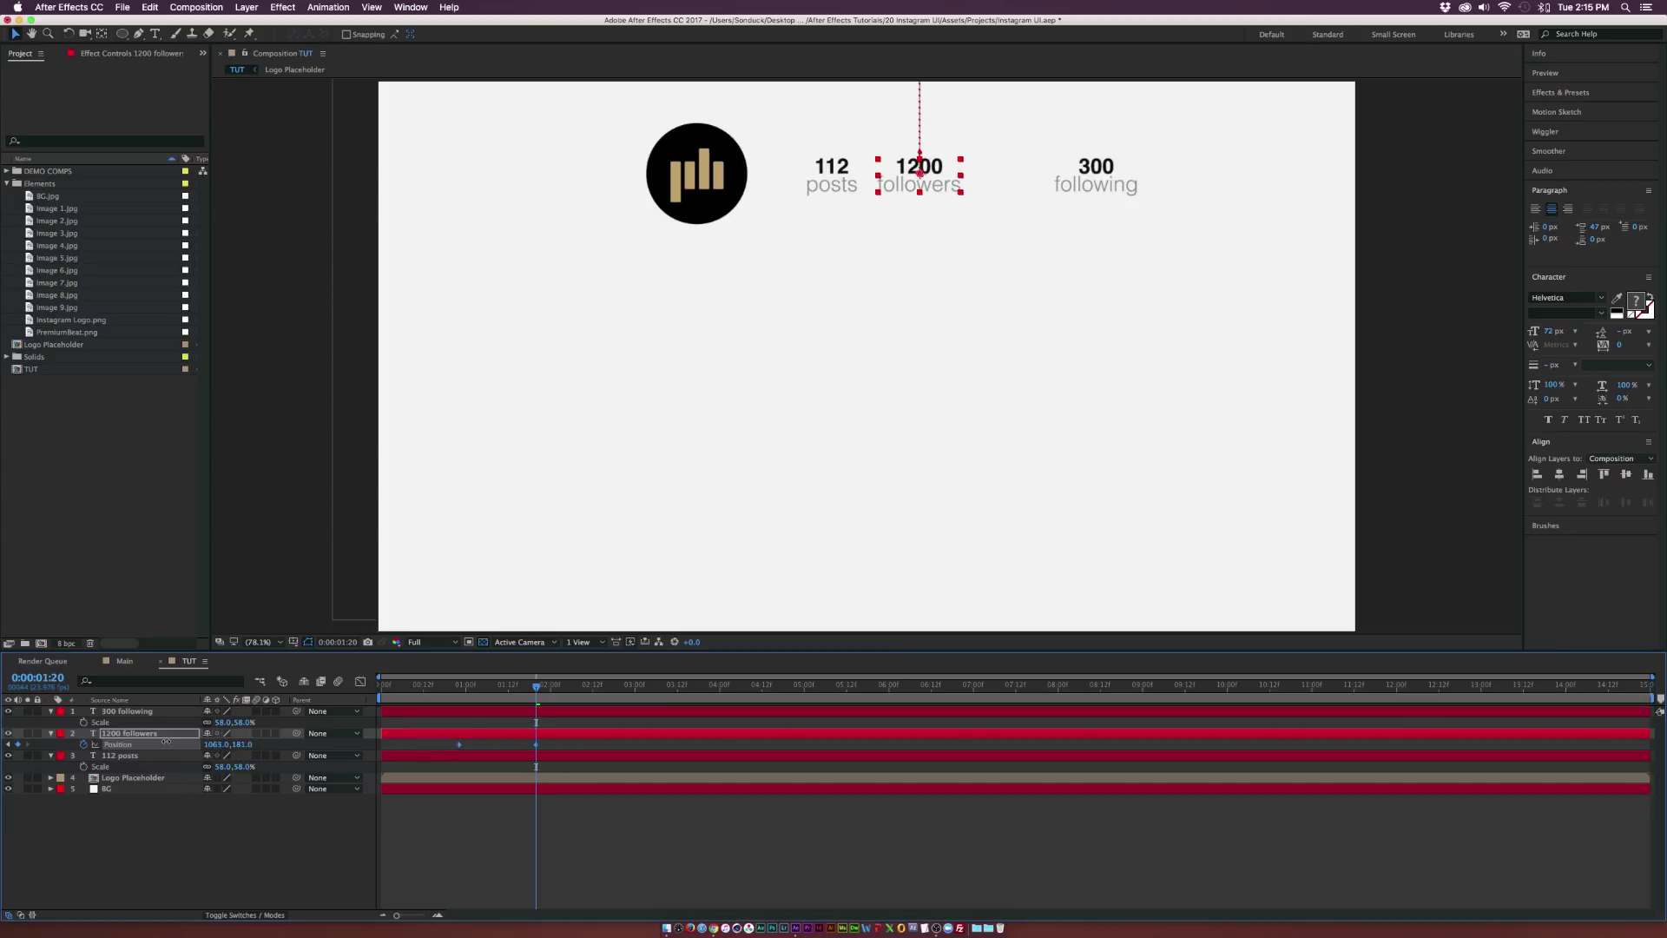
pyautogui.click(369, 712)
pyautogui.press('p')
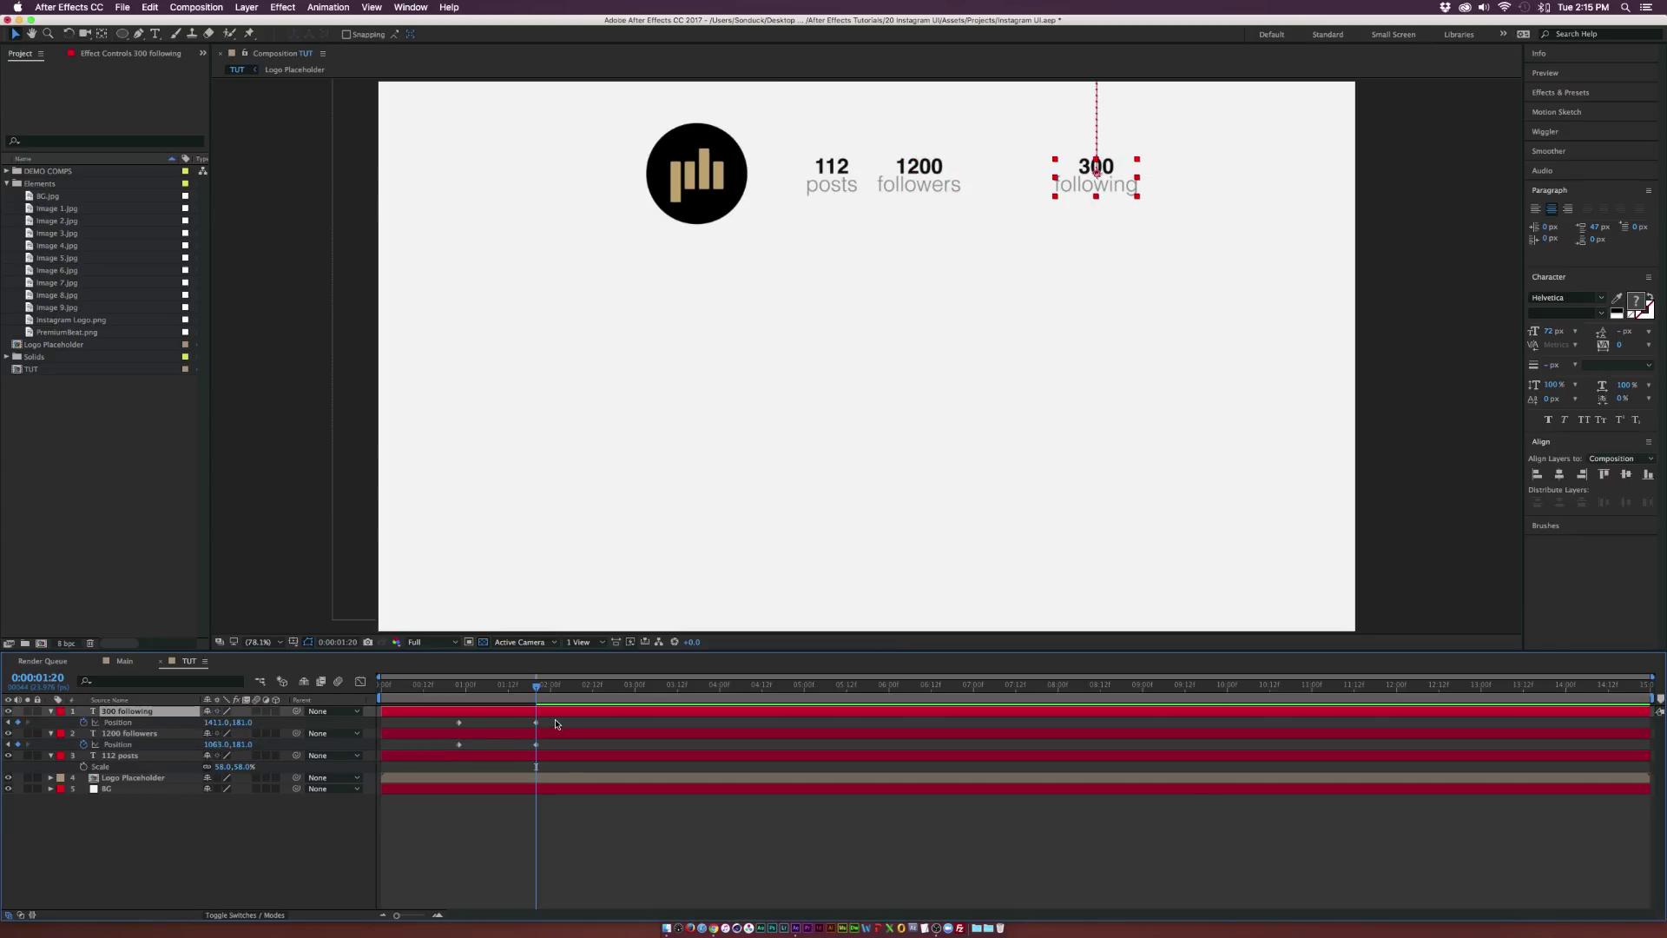
pyautogui.moveTo(556, 723); pyautogui.dragTo(372, 727)
pyautogui.moveTo(225, 730); pyautogui.dragTo(142, 723)
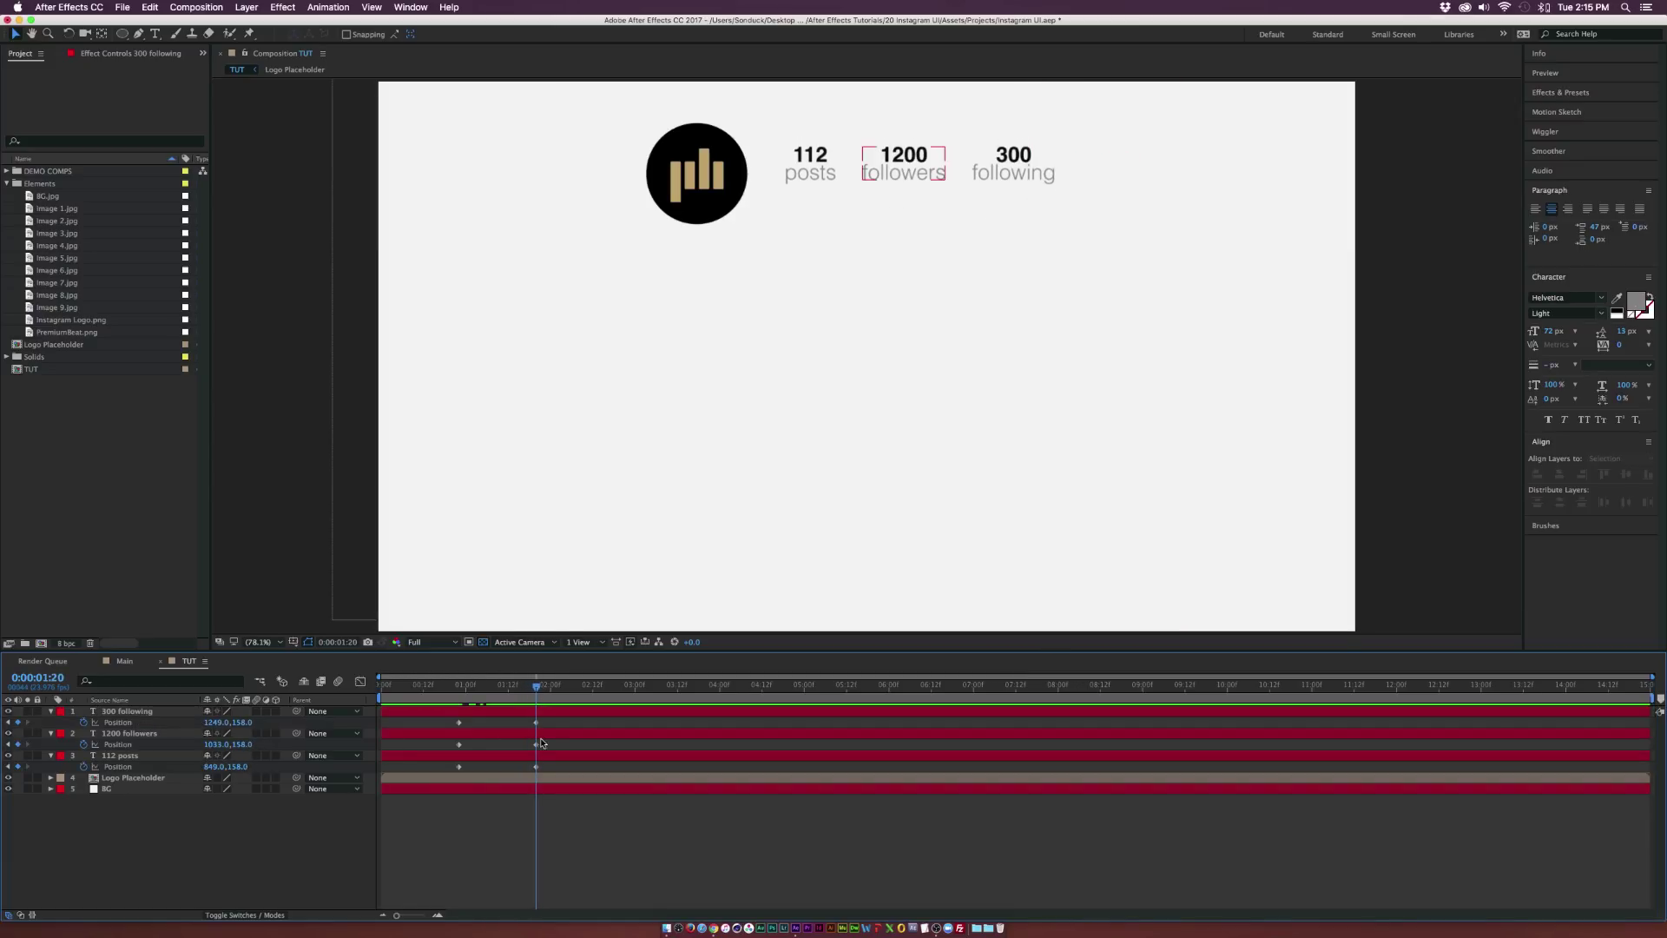
pyautogui.moveTo(541, 743); pyautogui.dragTo(512, 722)
# Offset the stat labels' Position keyframes so the followers and following slide in later
pyautogui.click(473, 728)
pyautogui.click(420, 686)
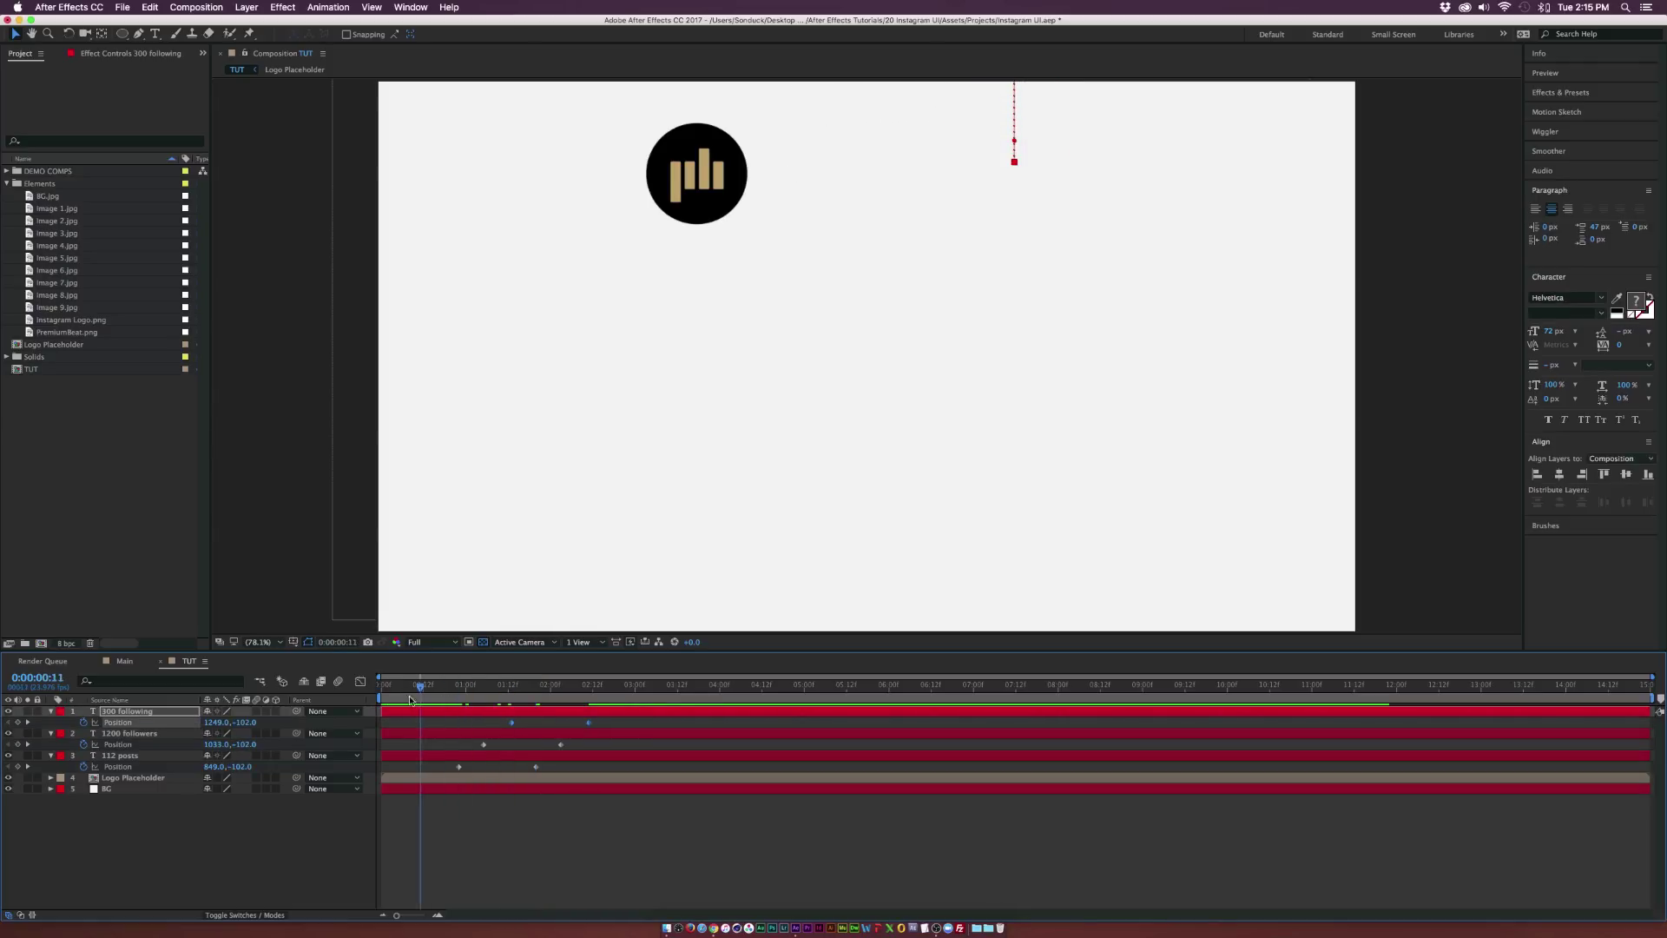
pyautogui.moveTo(411, 700); pyautogui.dragTo(358, 696)
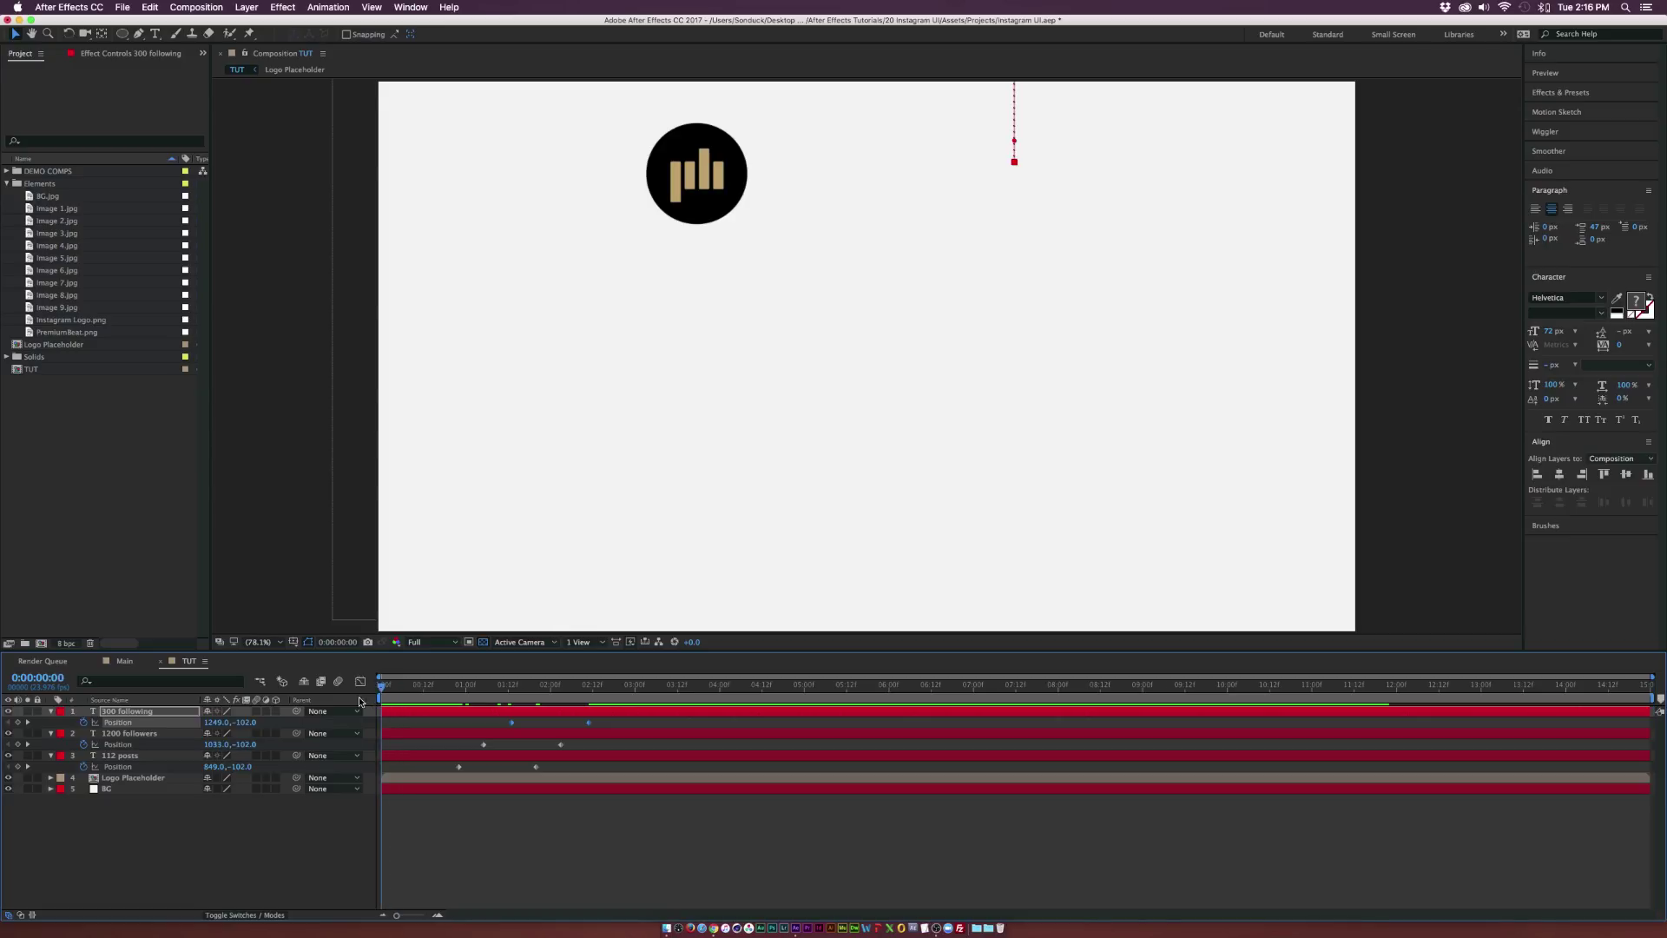
# Centre the logo's anchor point and keyframe its Scale from 0% to 100% by 23 frames
pyautogui.click(126, 778)
pyautogui.click(101, 37)
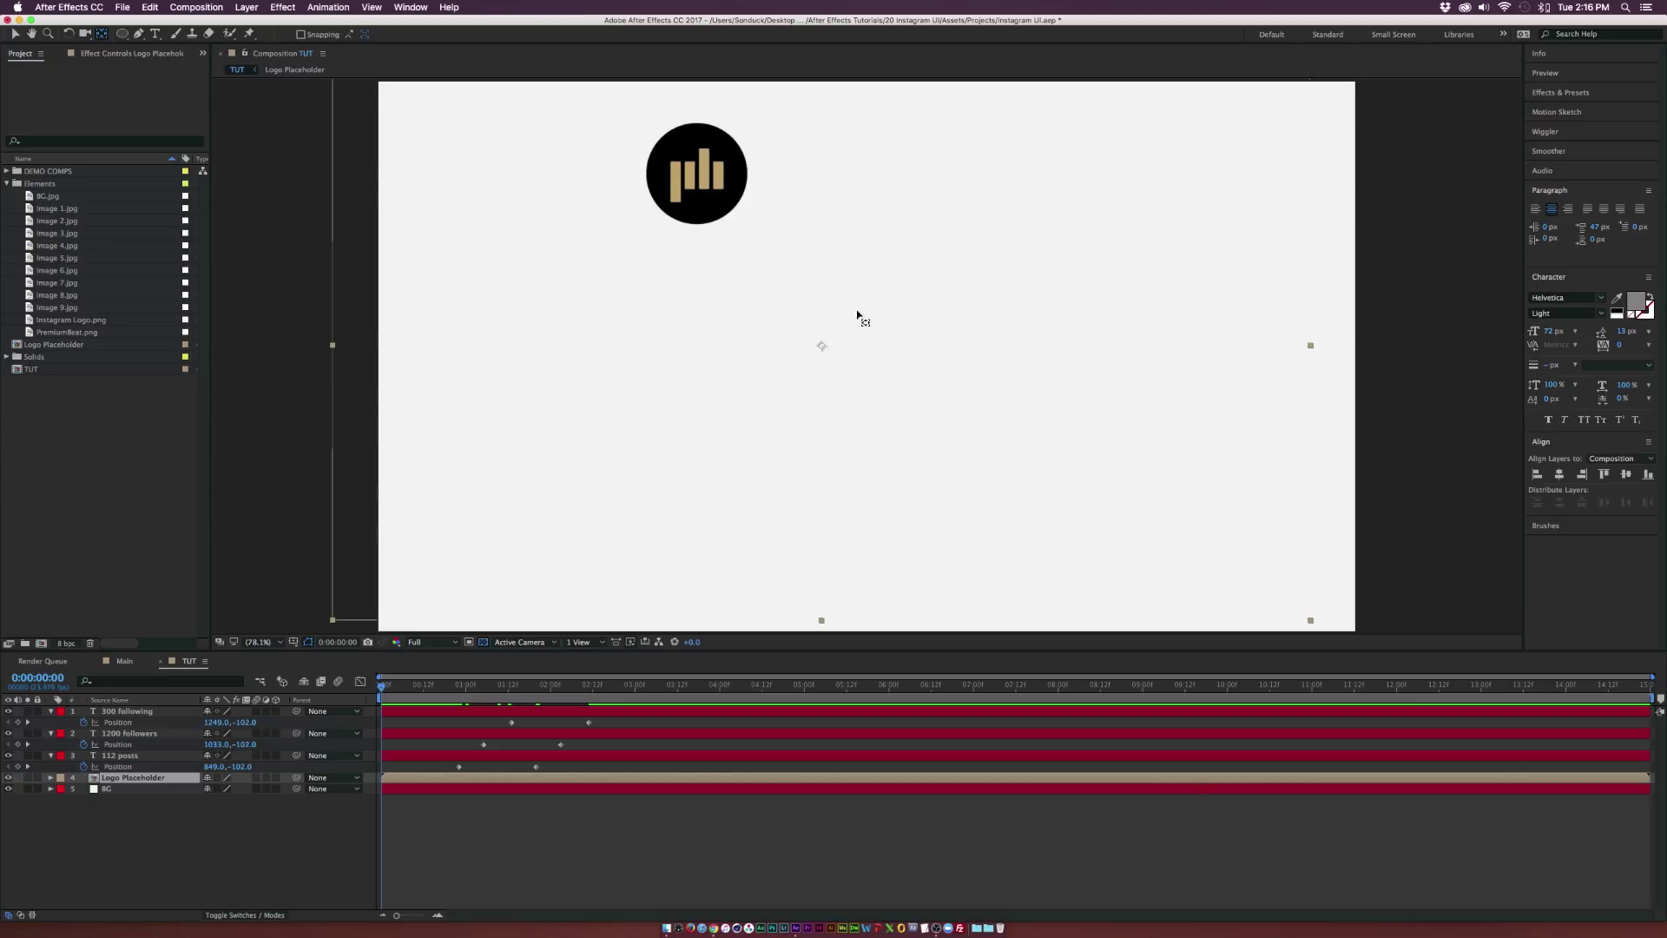
pyautogui.moveTo(820, 347); pyautogui.dragTo(694, 180)
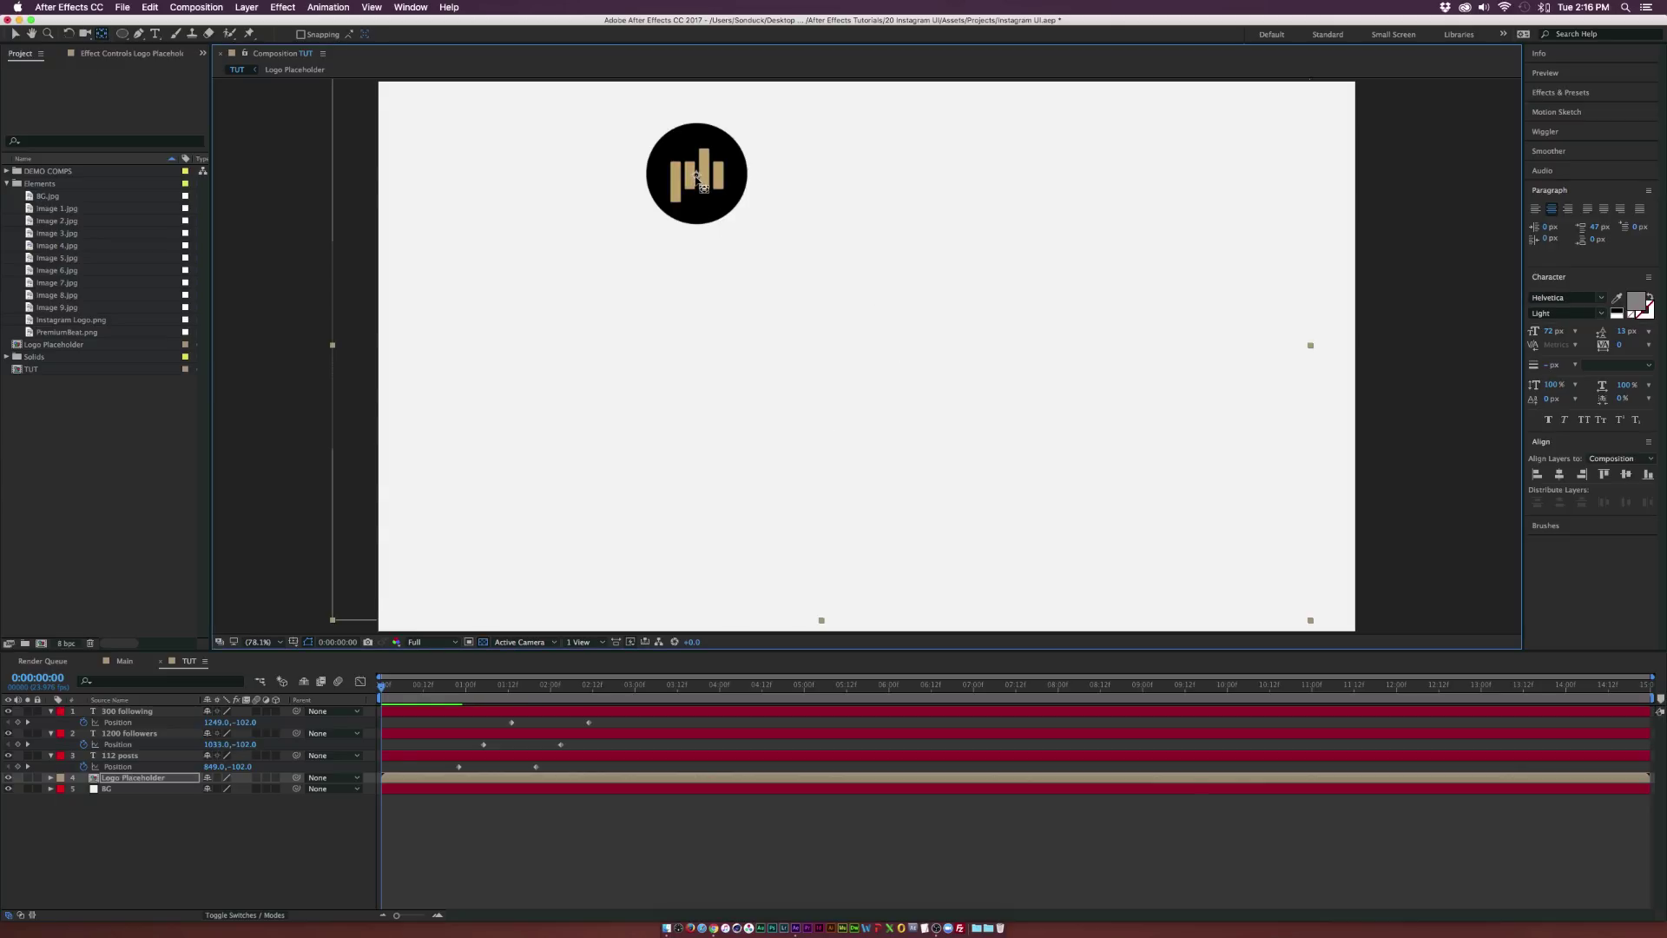
pyautogui.press('s')
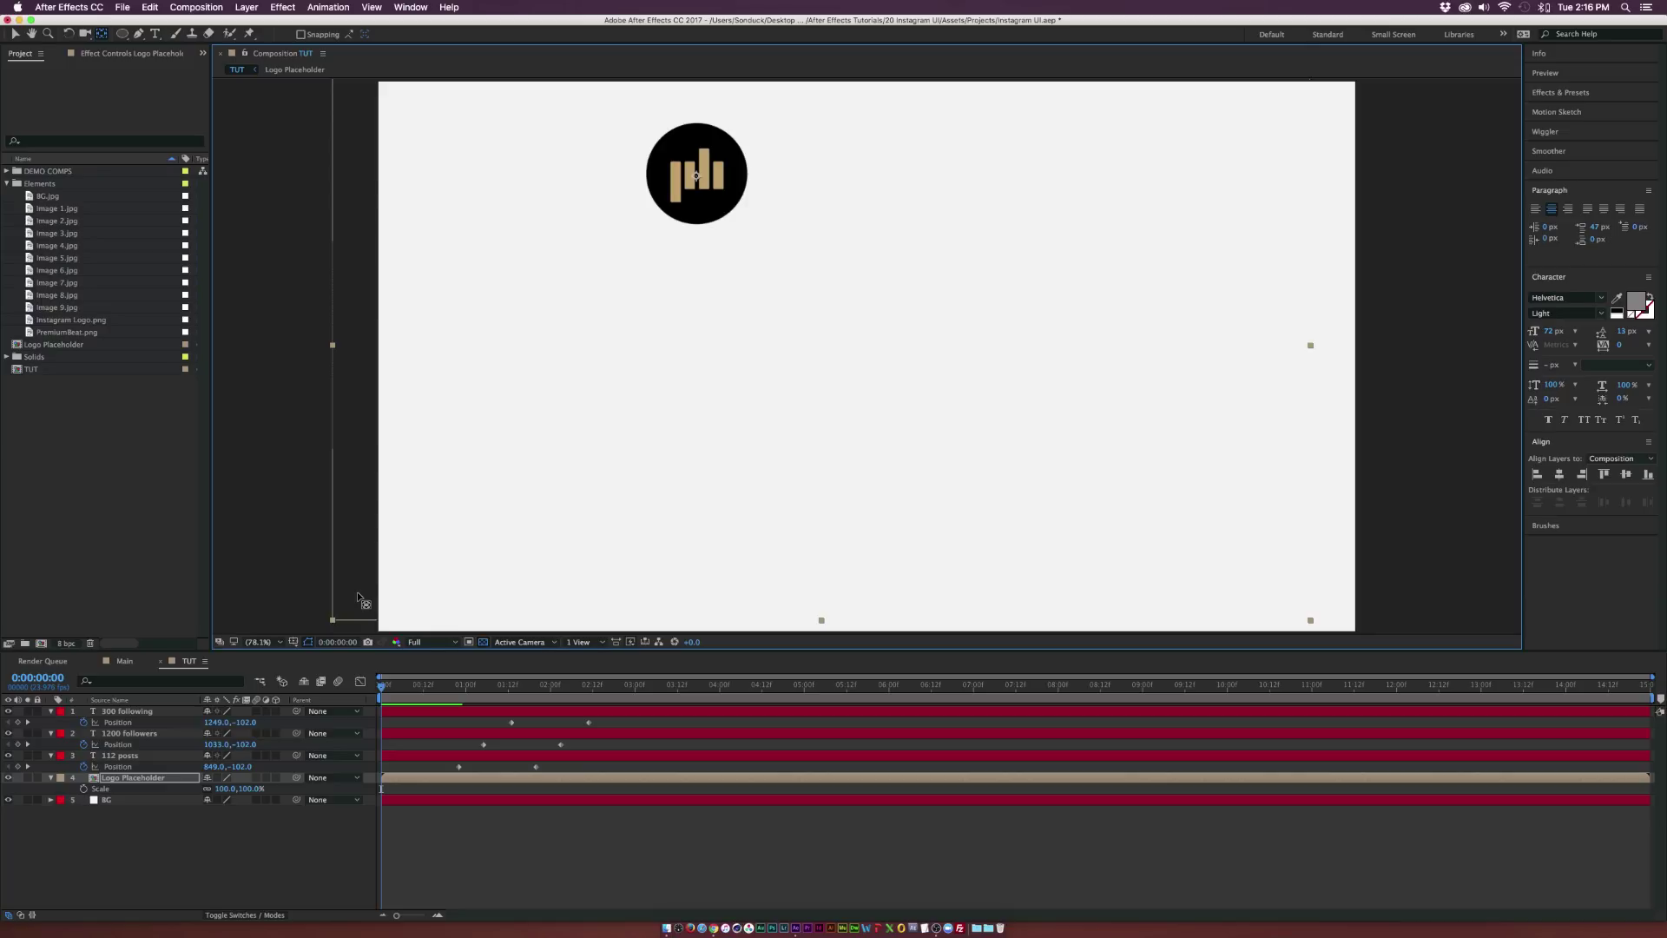
pyautogui.click(84, 788)
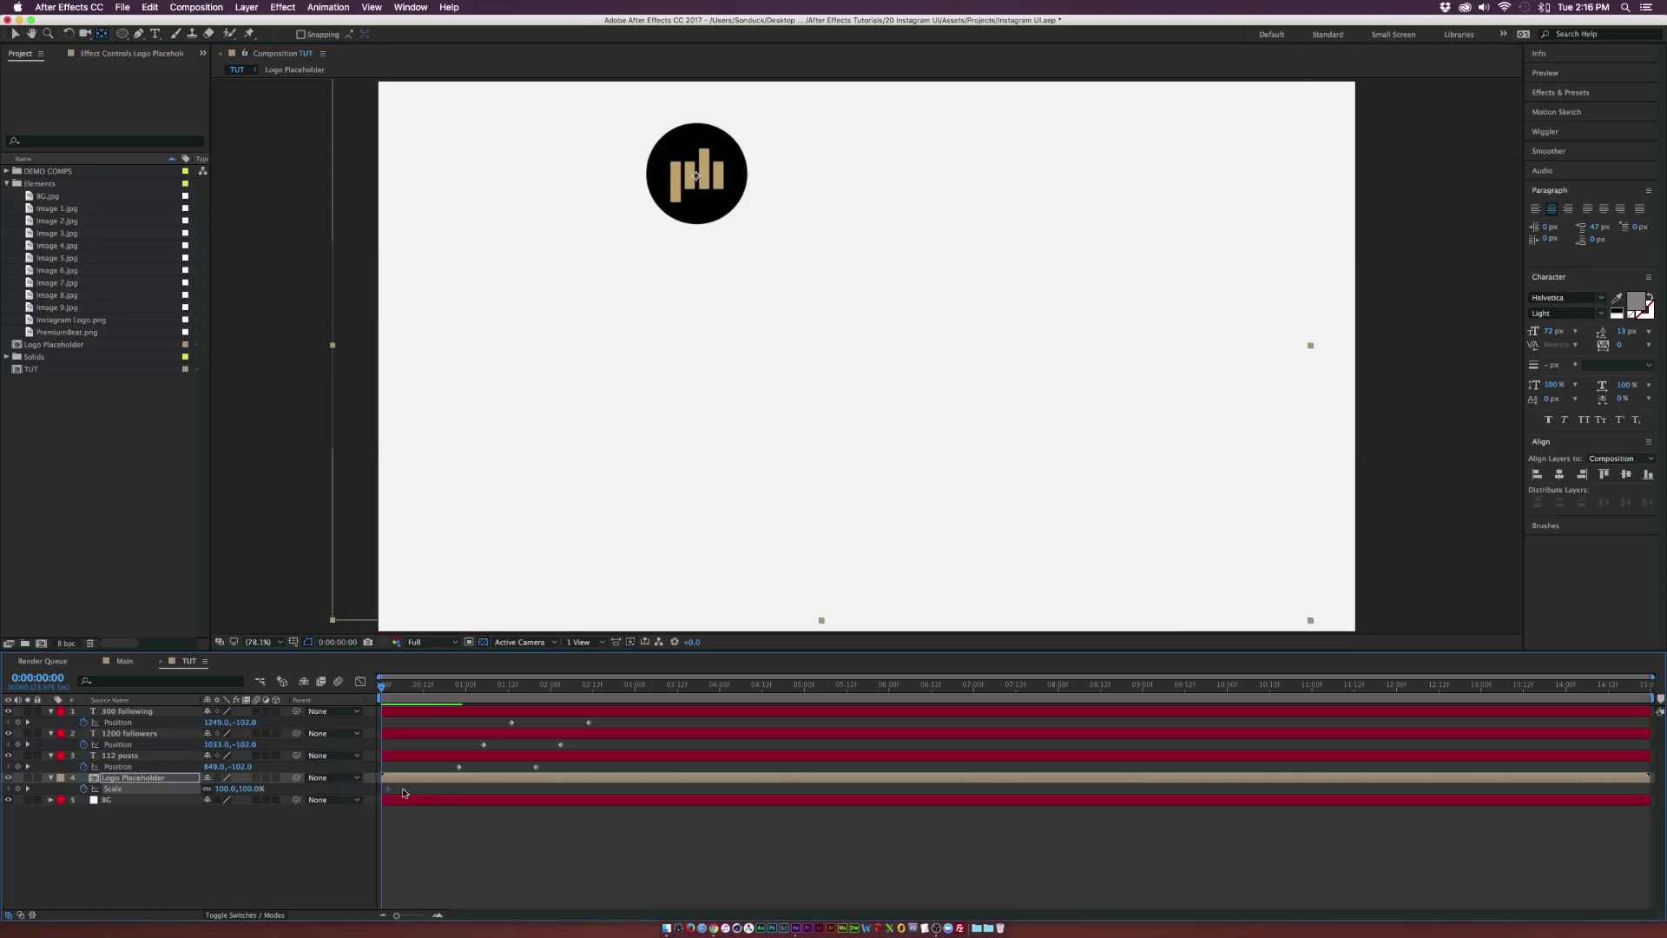
pyautogui.moveTo(464, 791); pyautogui.dragTo(463, 790)
pyautogui.write('0')
pyautogui.press('Return')
# Preview the intro and review the logo scale and stats' staggered position keyframes
pyautogui.press('space')
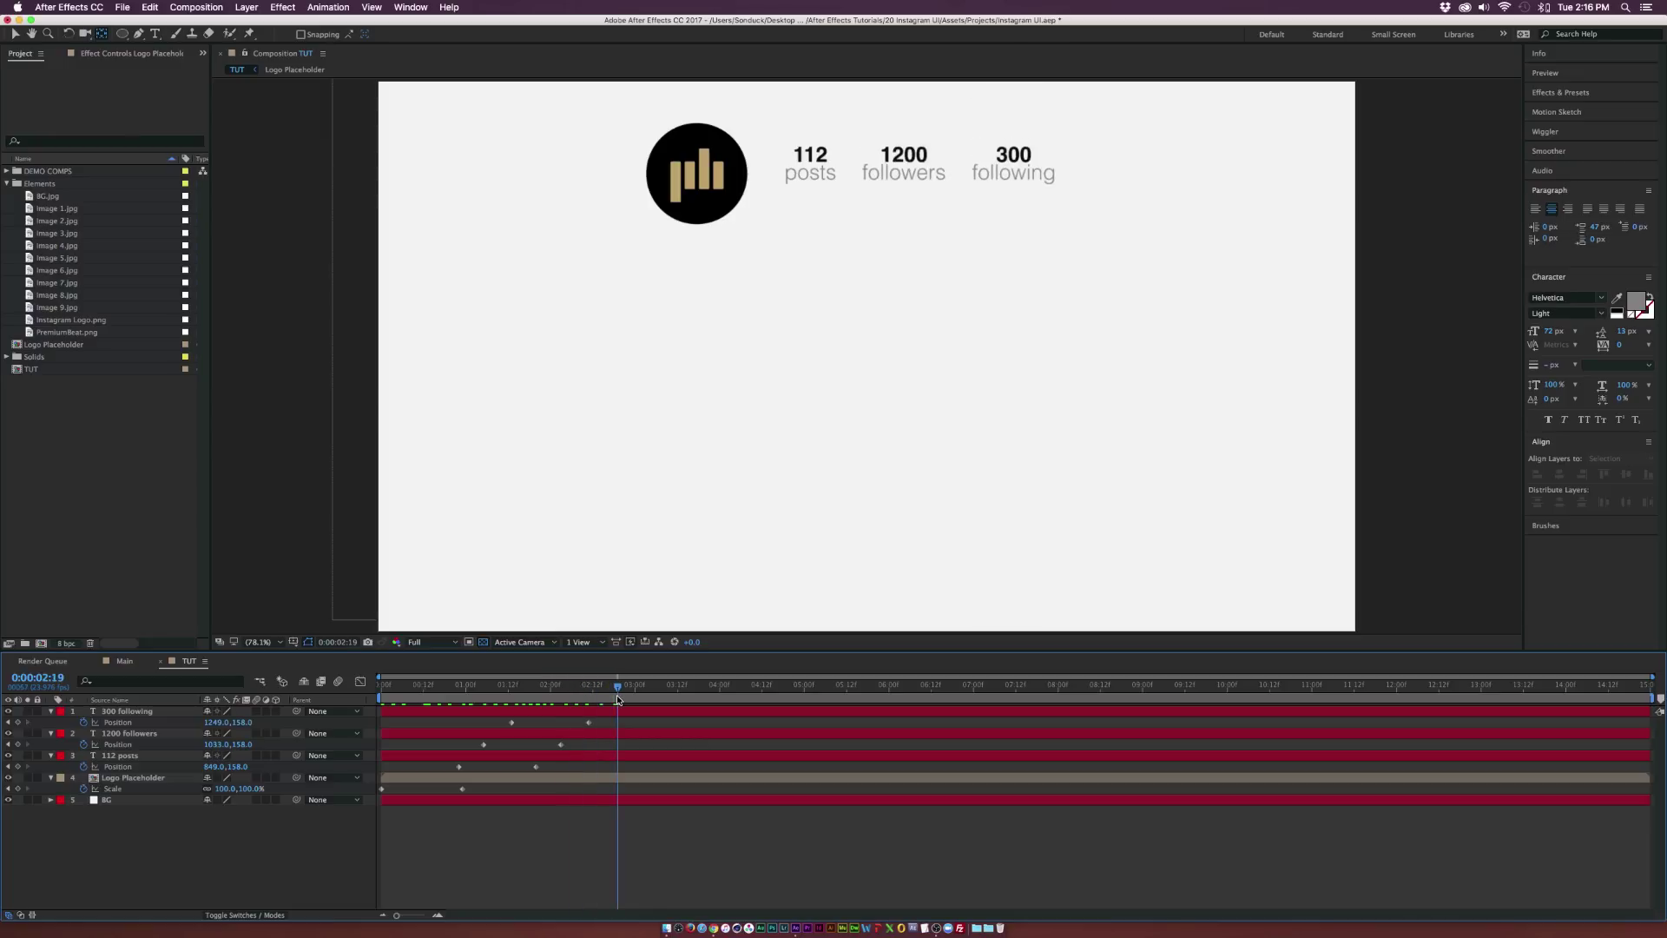
pyautogui.moveTo(488, 795); pyautogui.dragTo(440, 790)
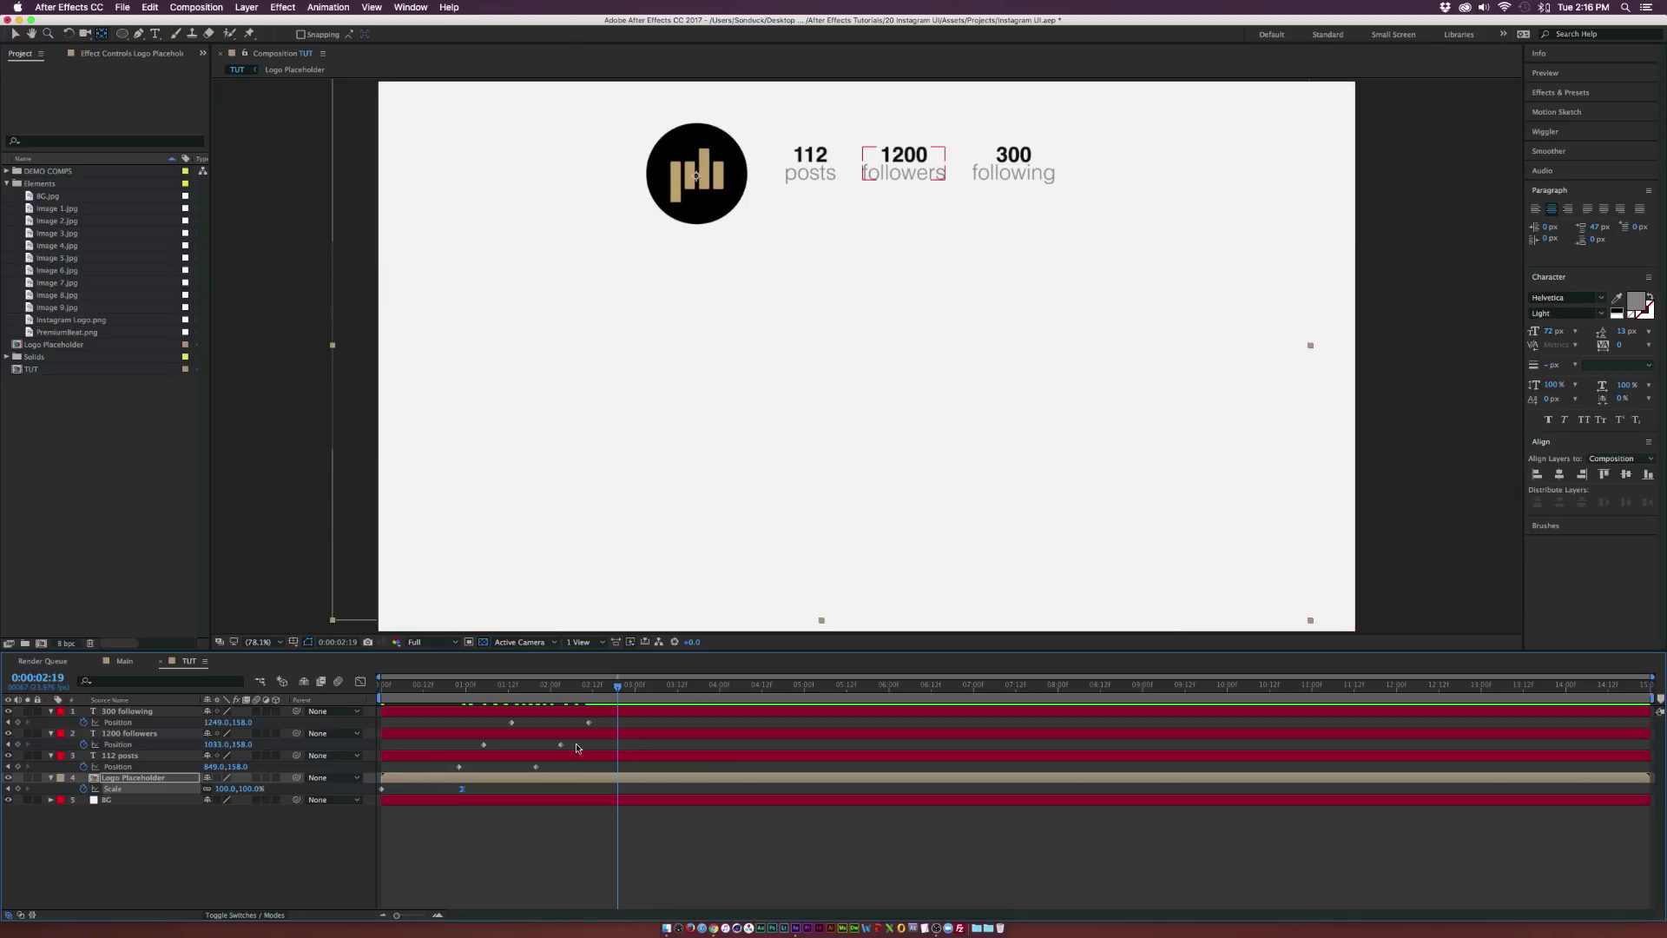
pyautogui.moveTo(602, 718); pyautogui.dragTo(519, 773)
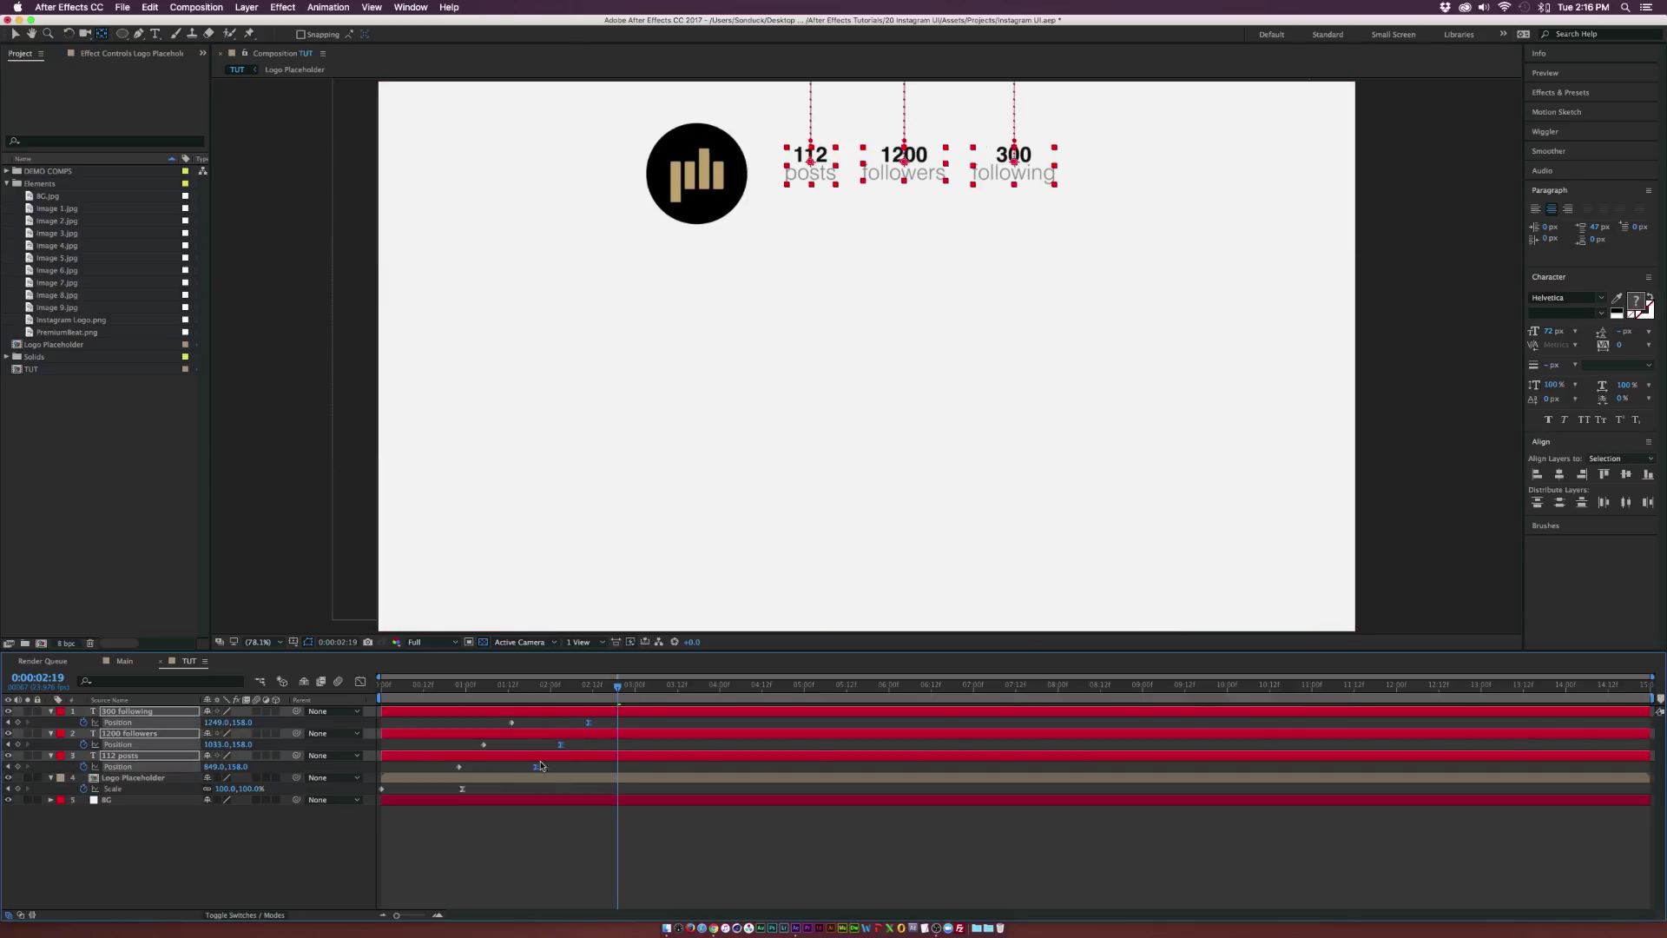
pyautogui.moveTo(622, 695)
pyautogui.mouseDown()
pyautogui.moveTo(460, 695)
pyautogui.moveTo(607, 692)
pyautogui.mouseUp()
pyautogui.click(544, 746)
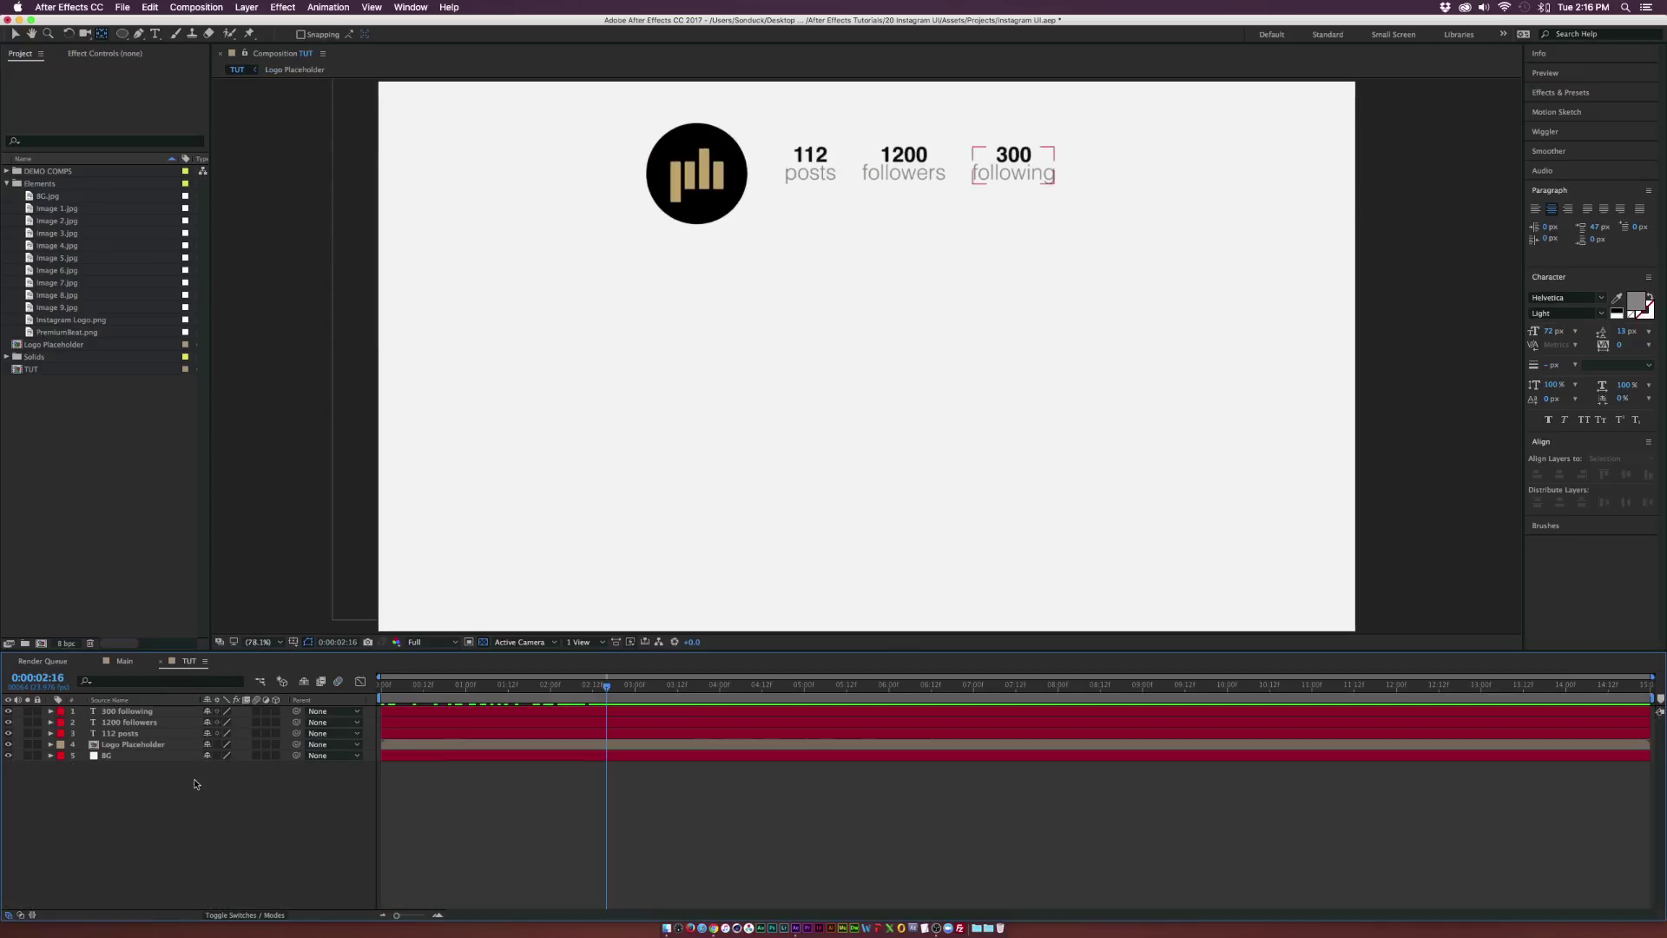
# Draw a bright blue (2799E6) rectangle bar beneath the three stats
pyautogui.click(670, 415)
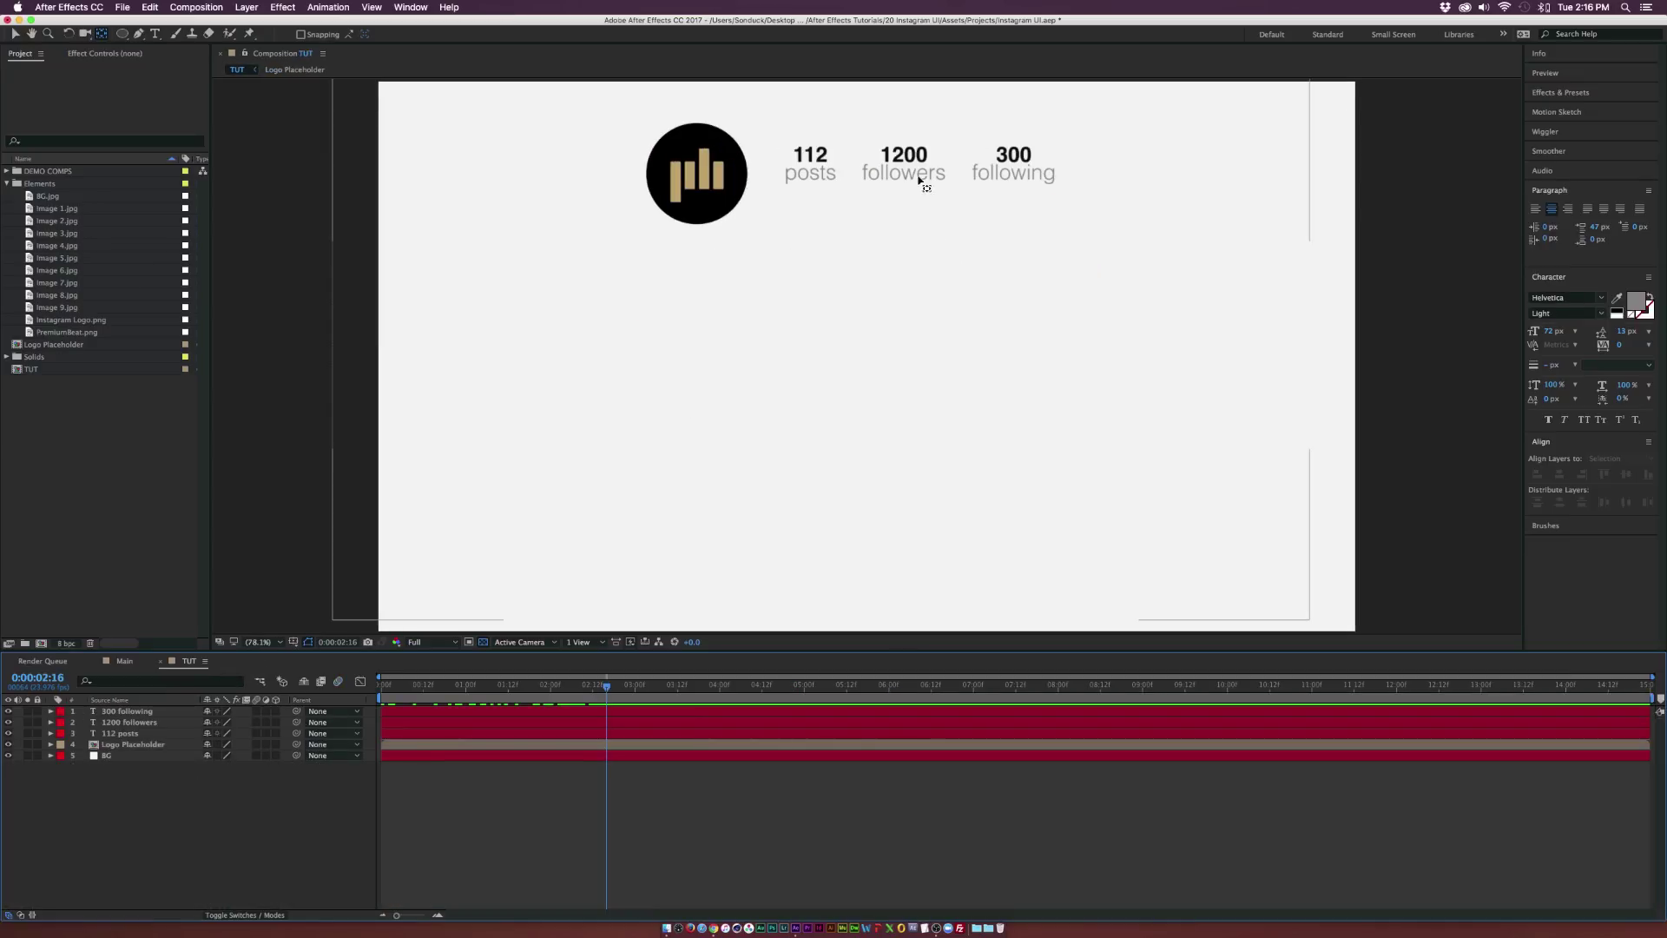
pyautogui.click(16, 34)
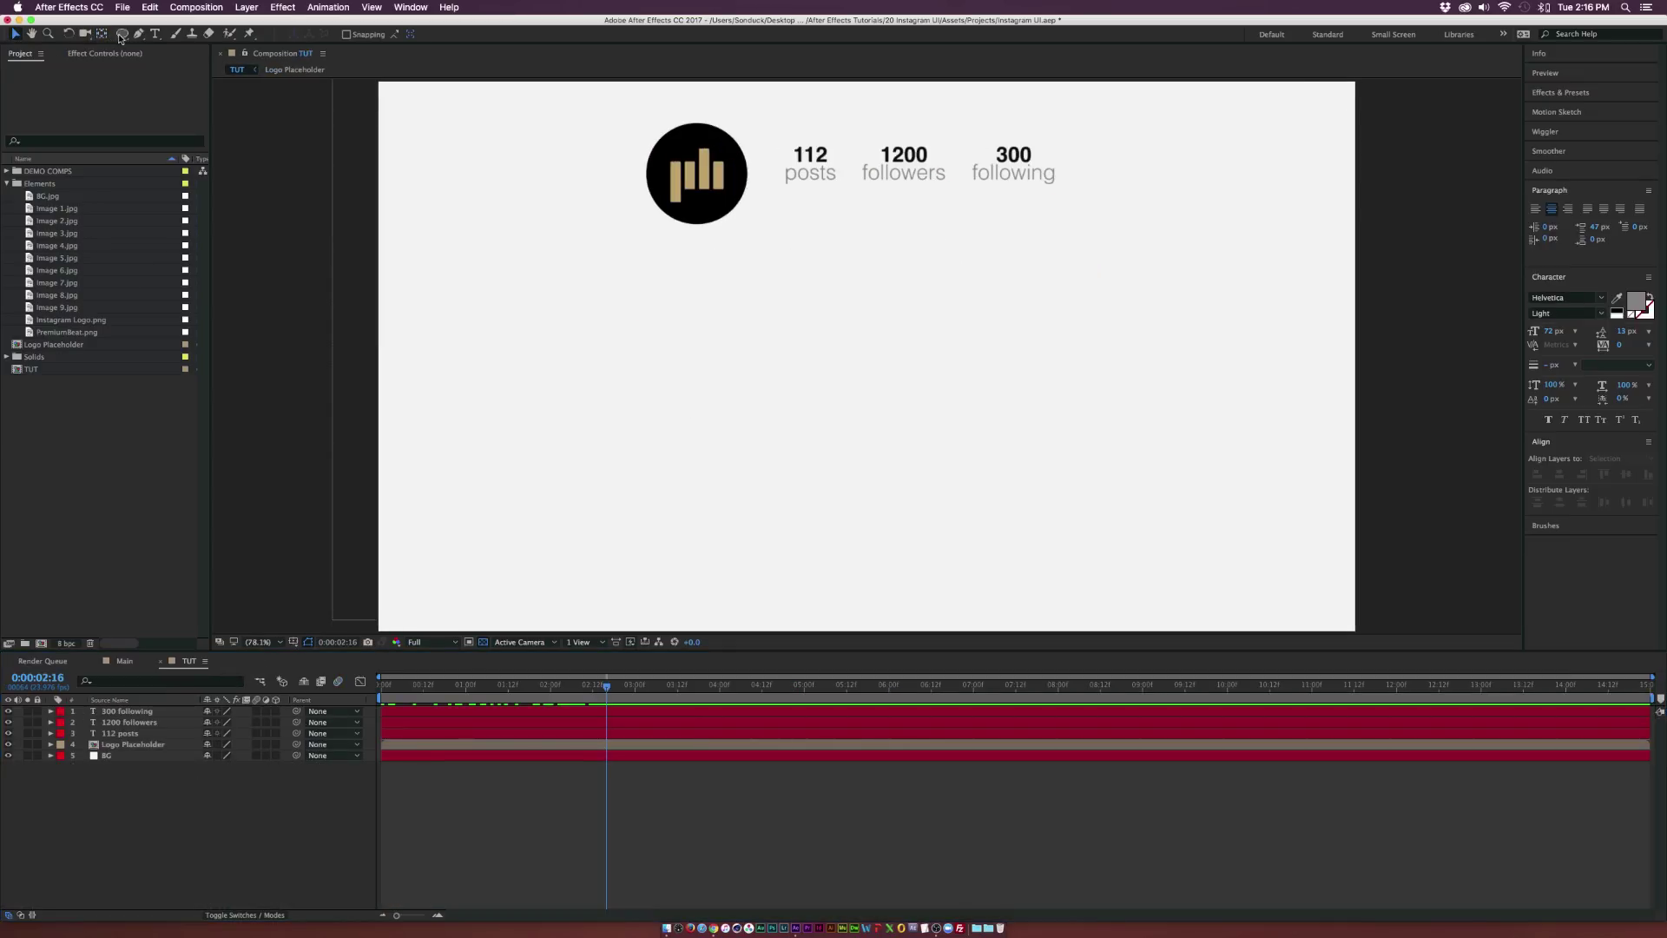
pyautogui.moveTo(121, 38); pyautogui.dragTo(231, 52)
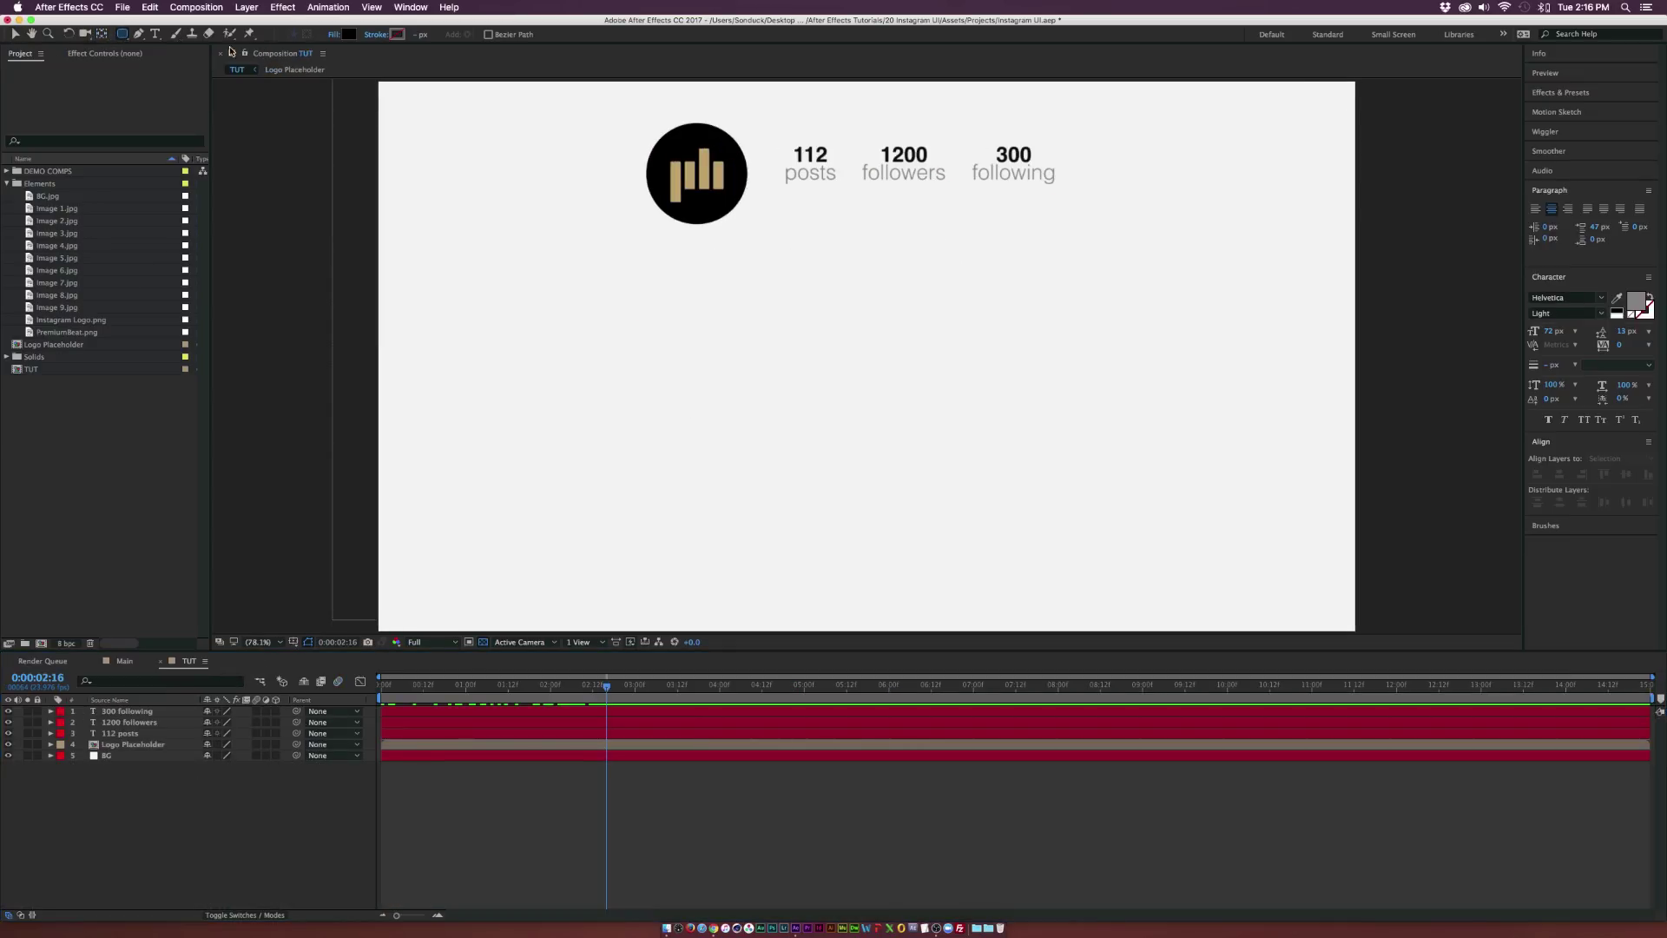
pyautogui.click(348, 35)
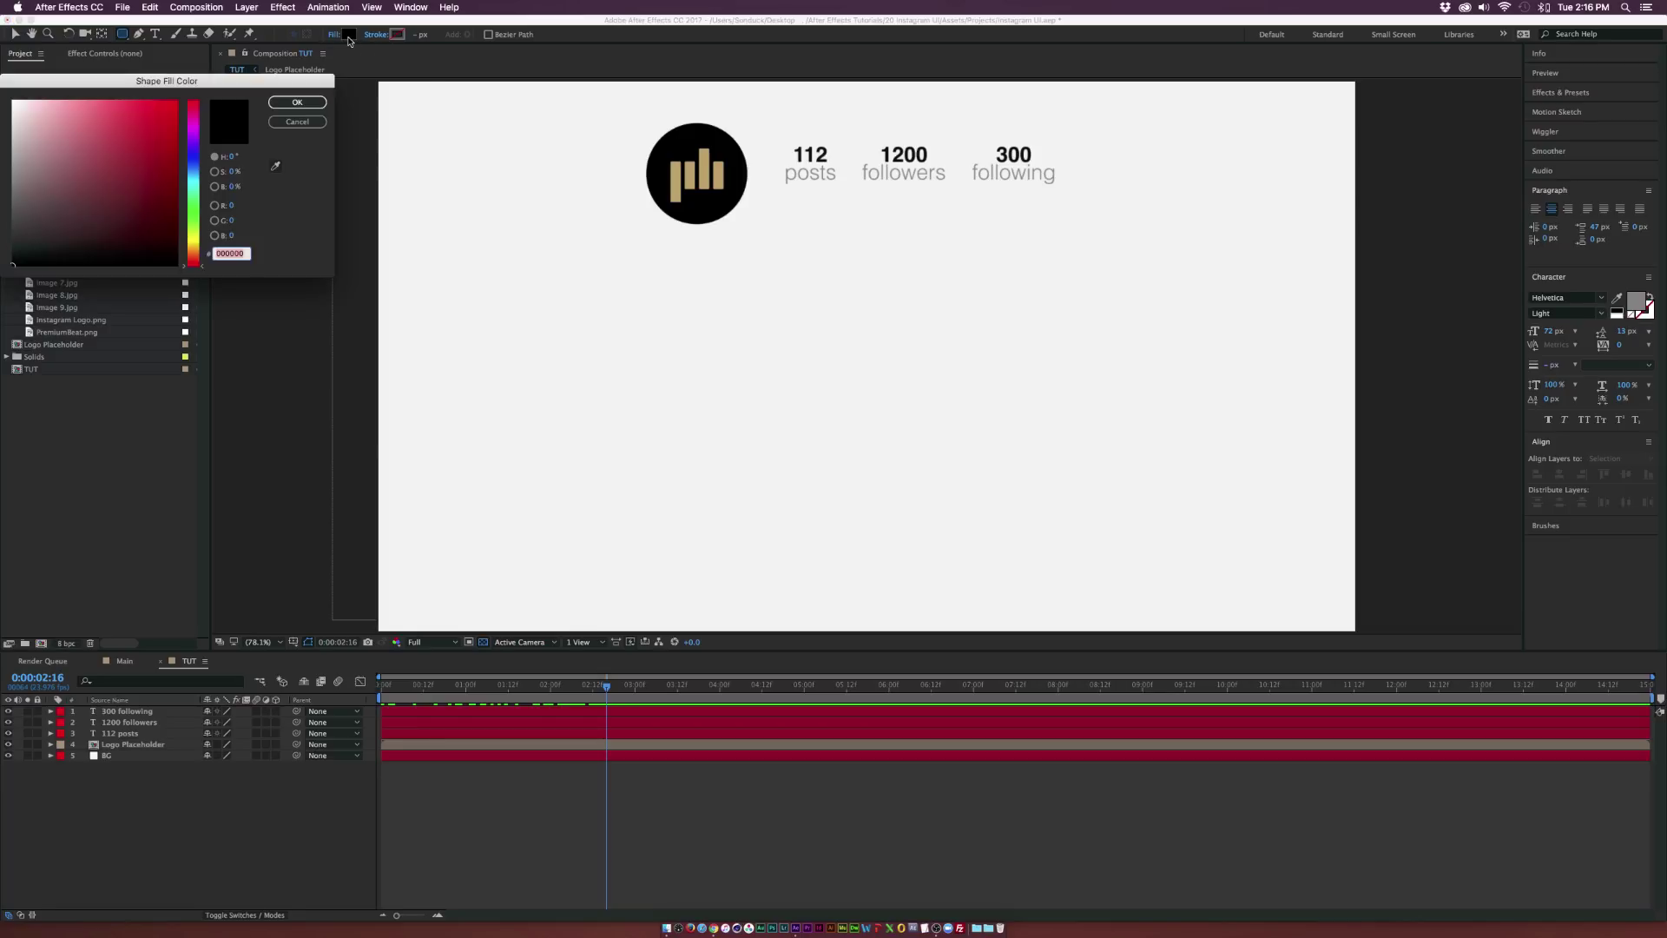
pyautogui.click(182, 171)
pyautogui.click(149, 116)
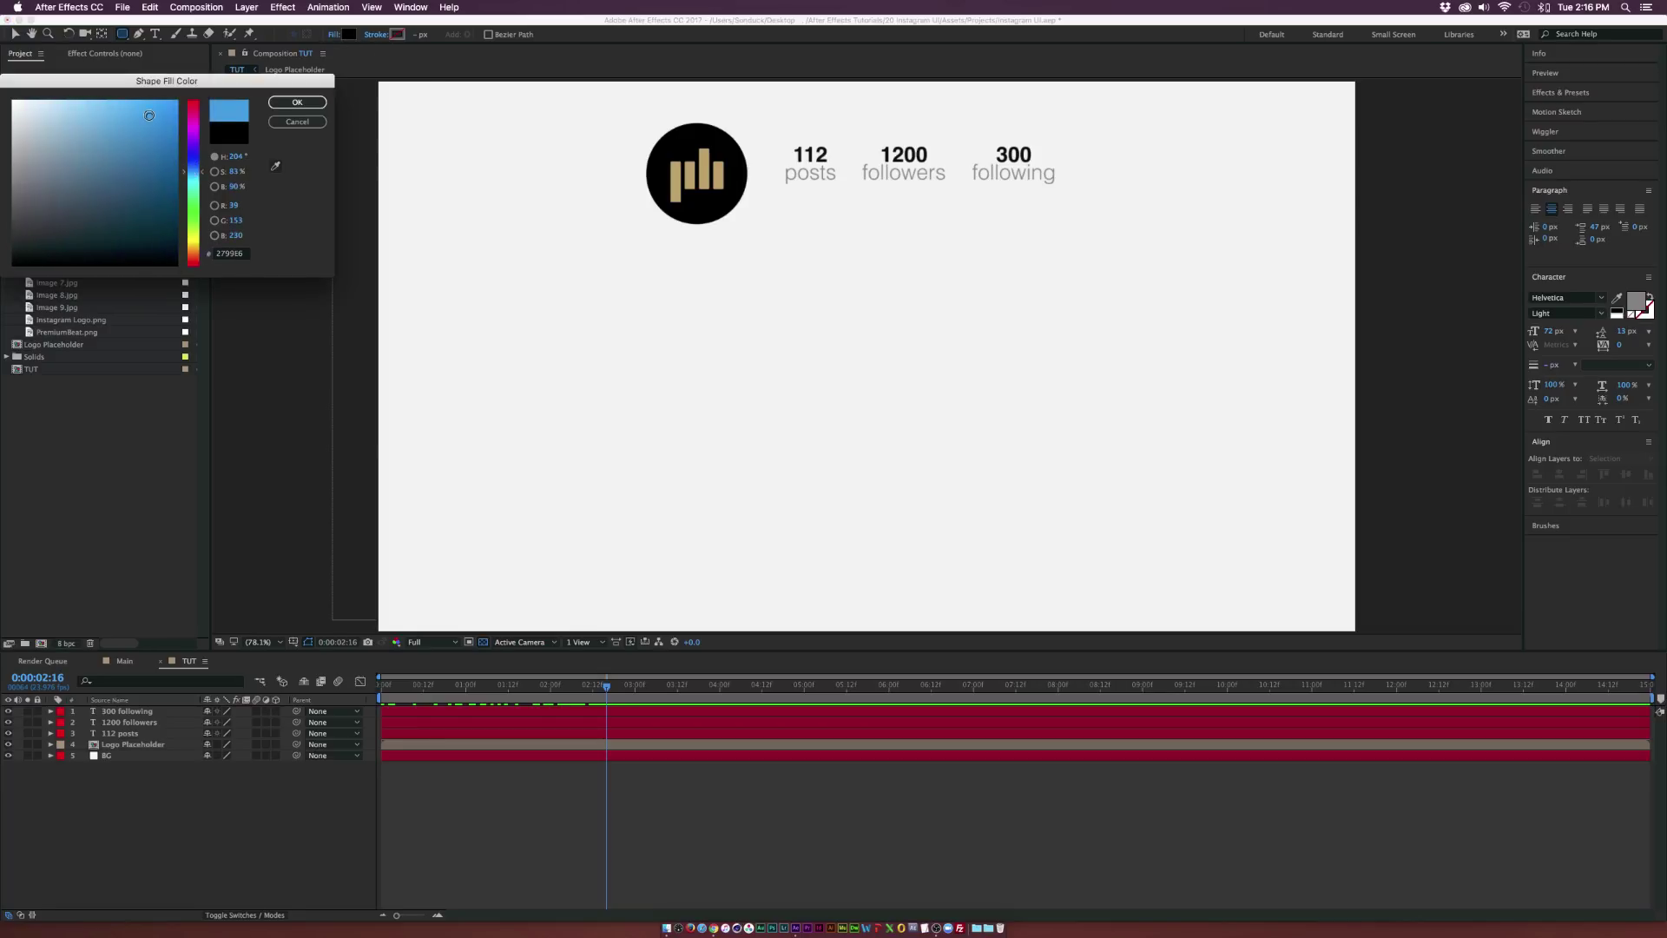
pyautogui.click(297, 102)
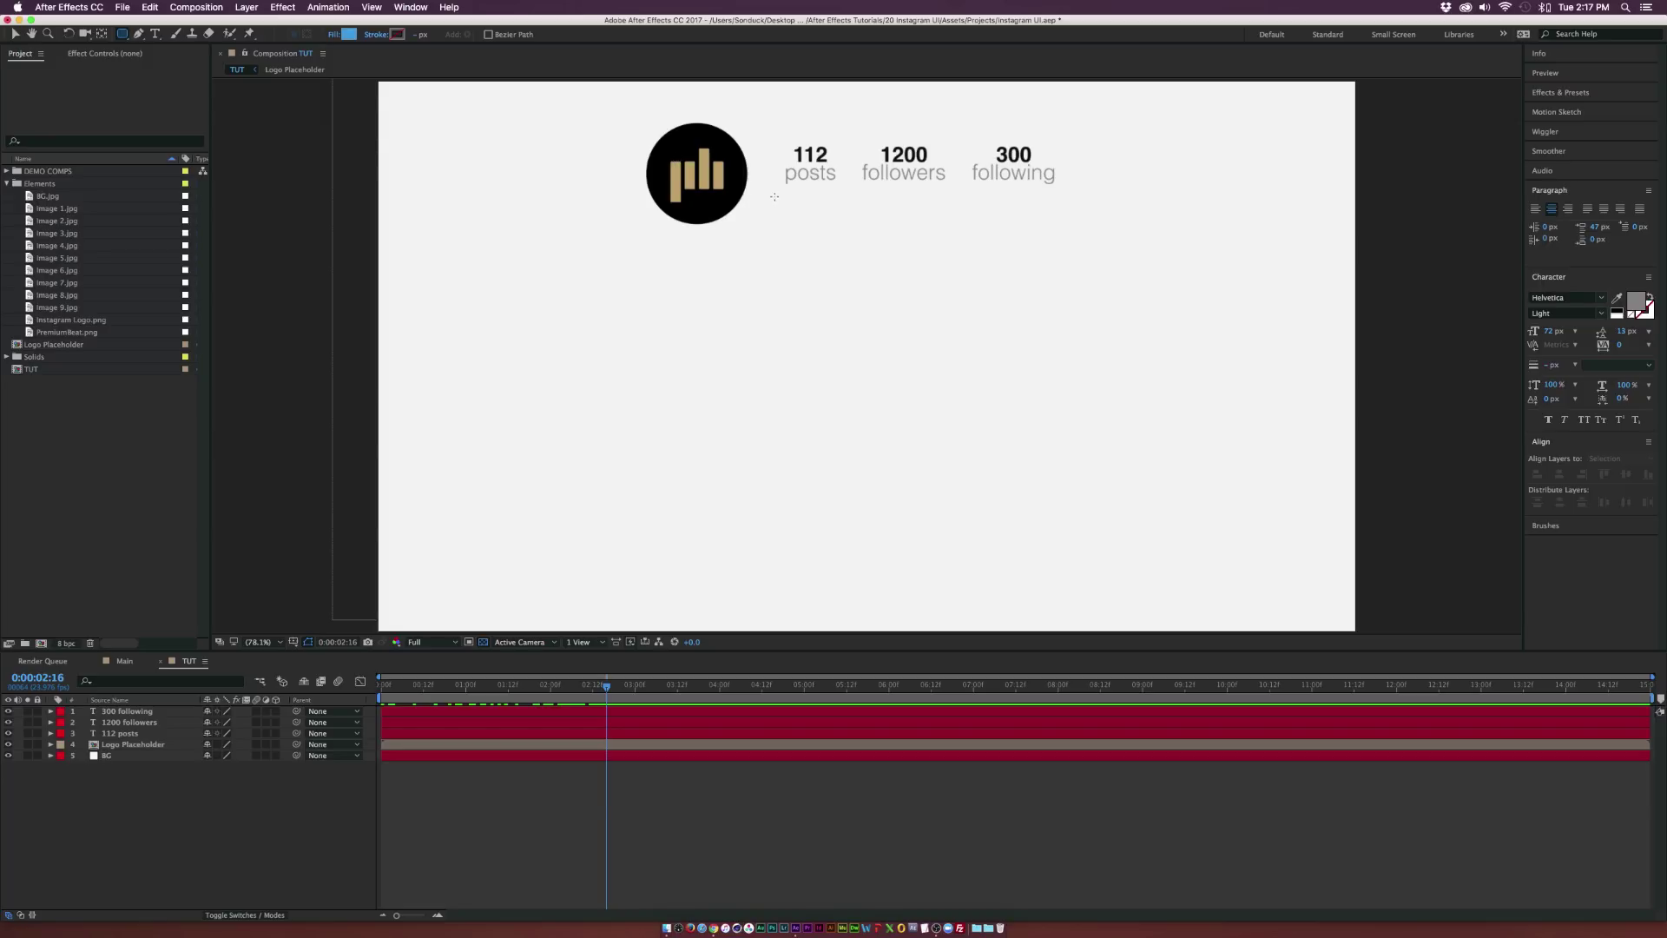
pyautogui.moveTo(774, 197); pyautogui.dragTo(1080, 220)
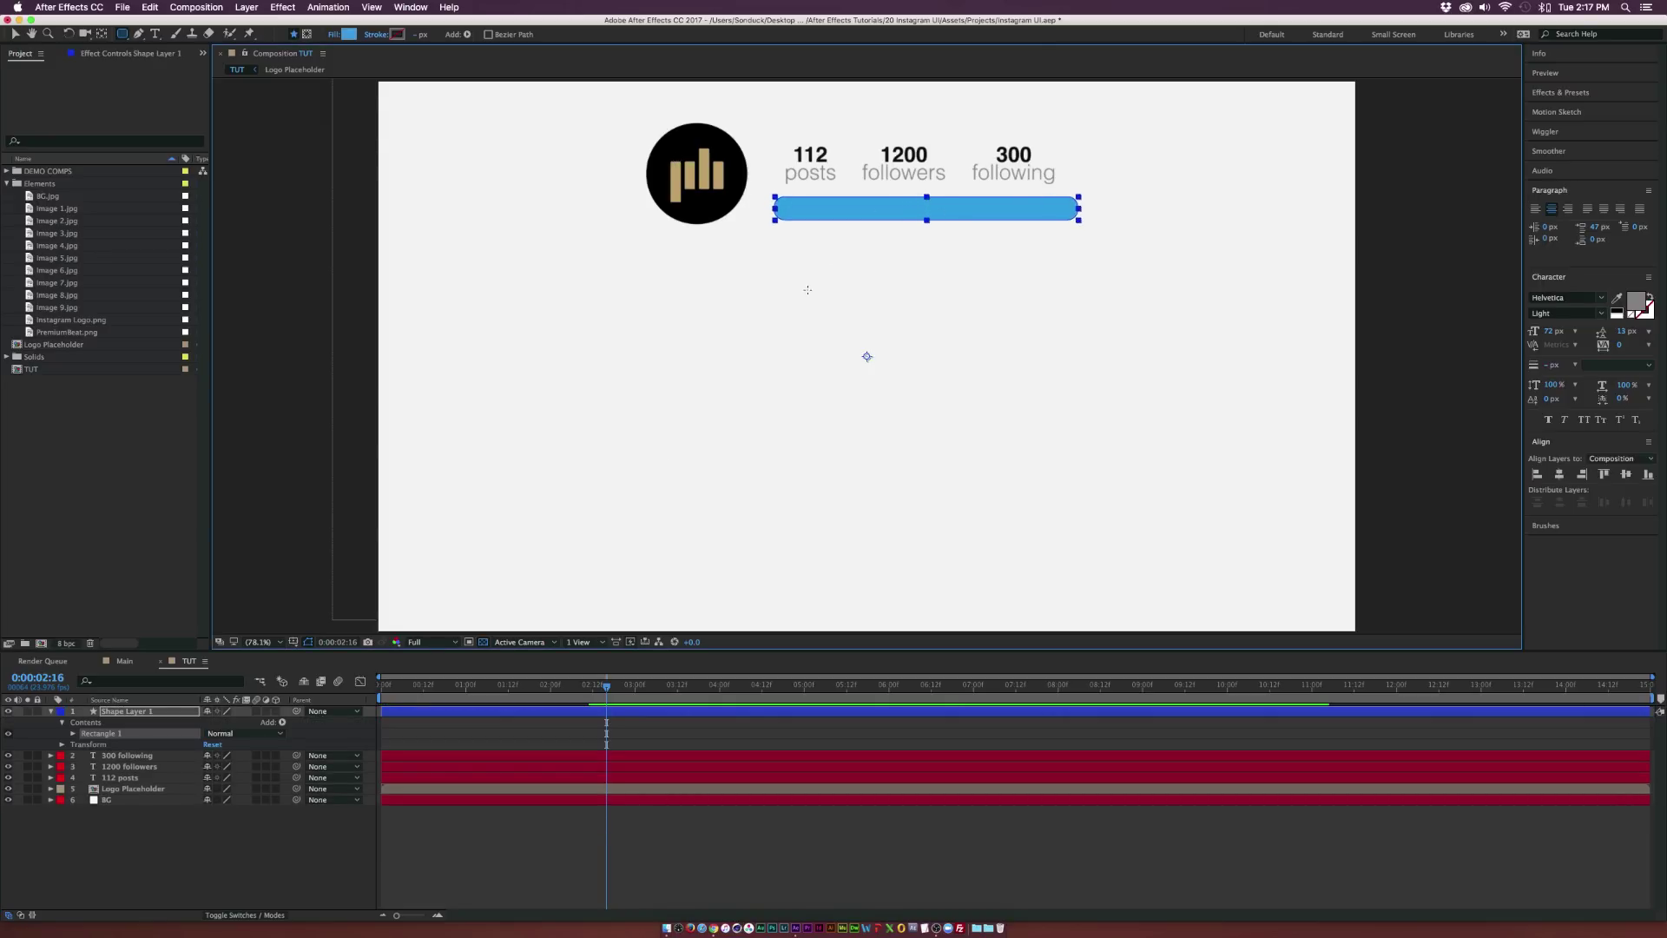
# Give the bar a corner roundness of 10 and raise its height from 45.4 to 53.4
pyautogui.click(74, 735)
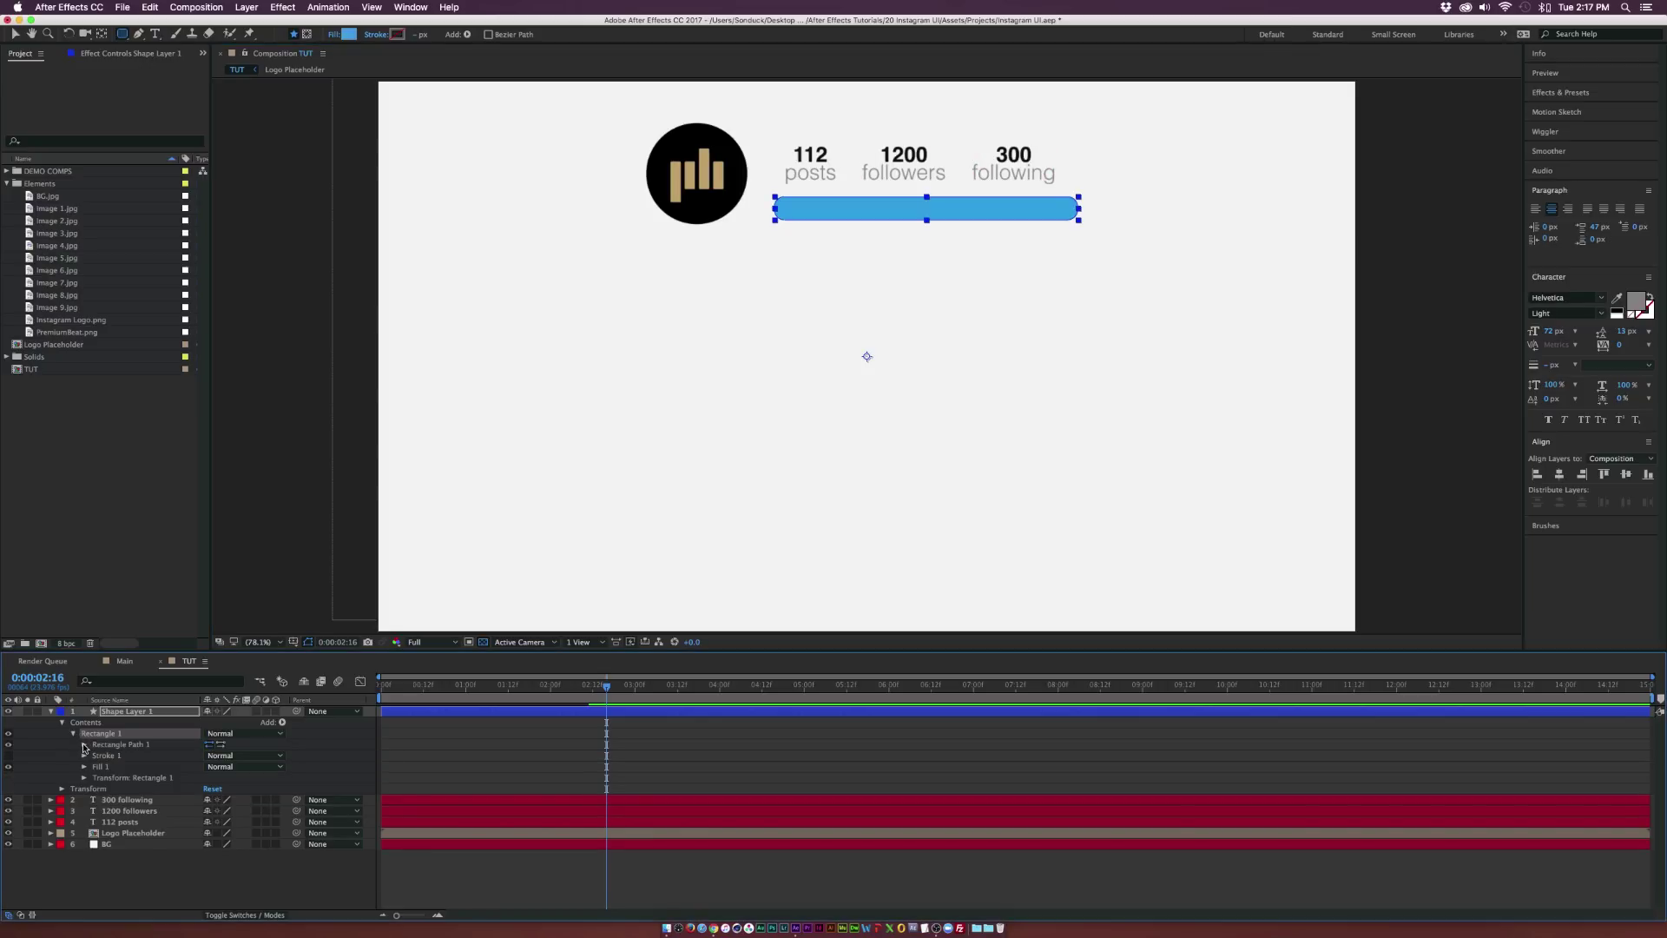
pyautogui.click(84, 745)
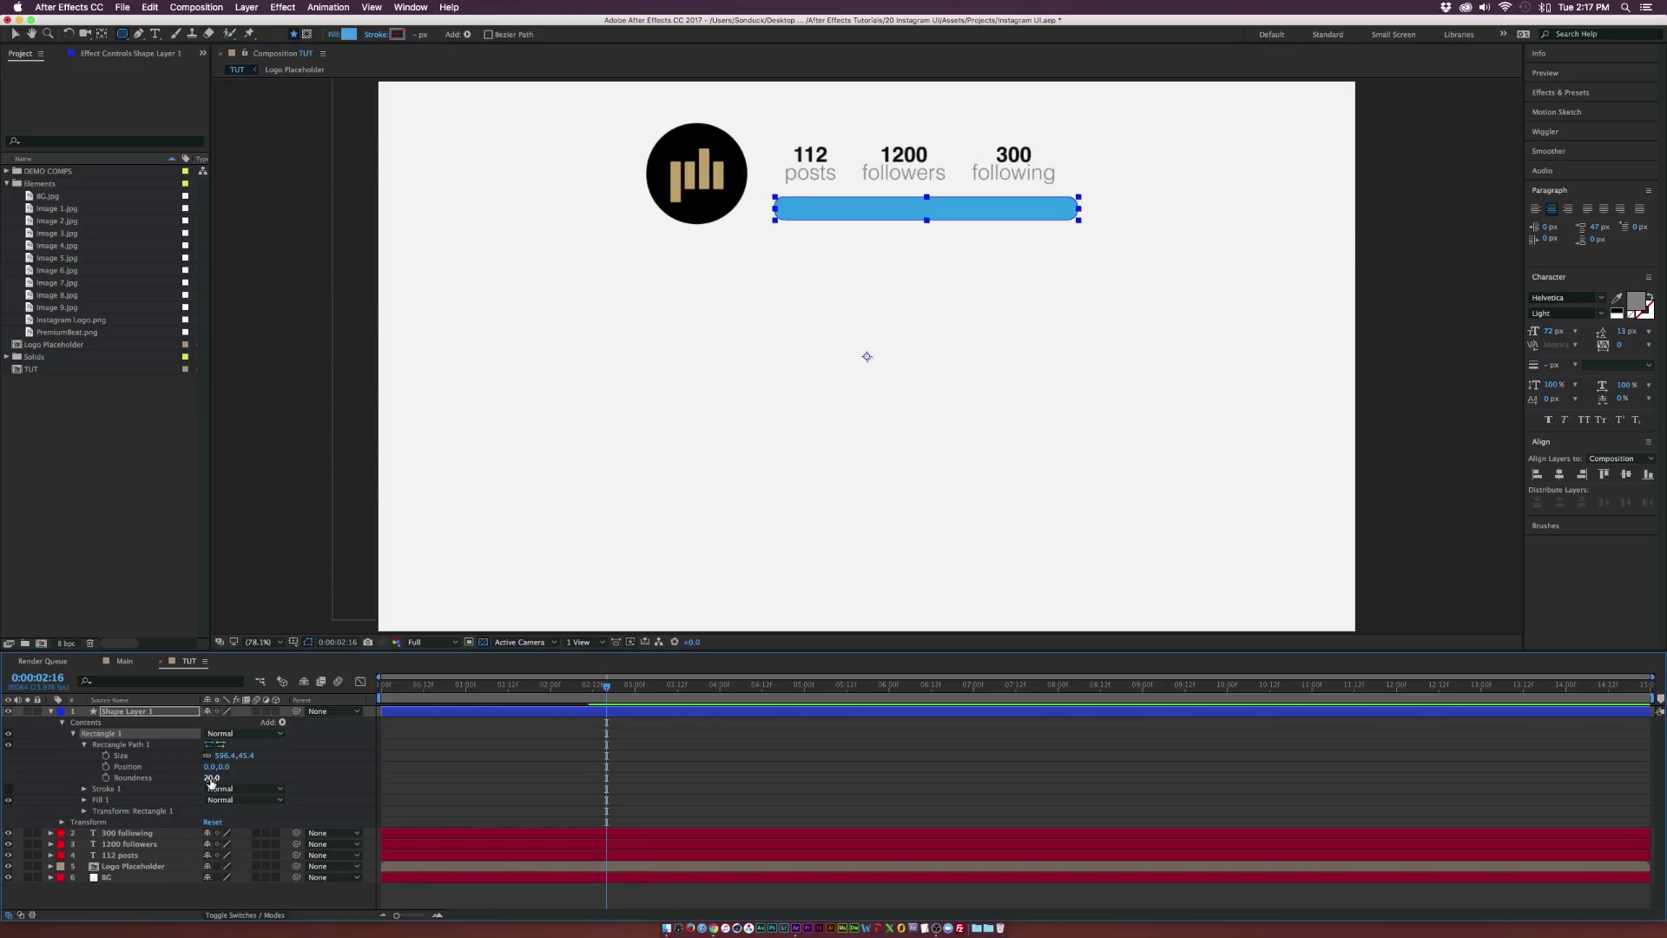
pyautogui.moveTo(211, 780); pyautogui.dragTo(211, 778)
pyautogui.press('F2')
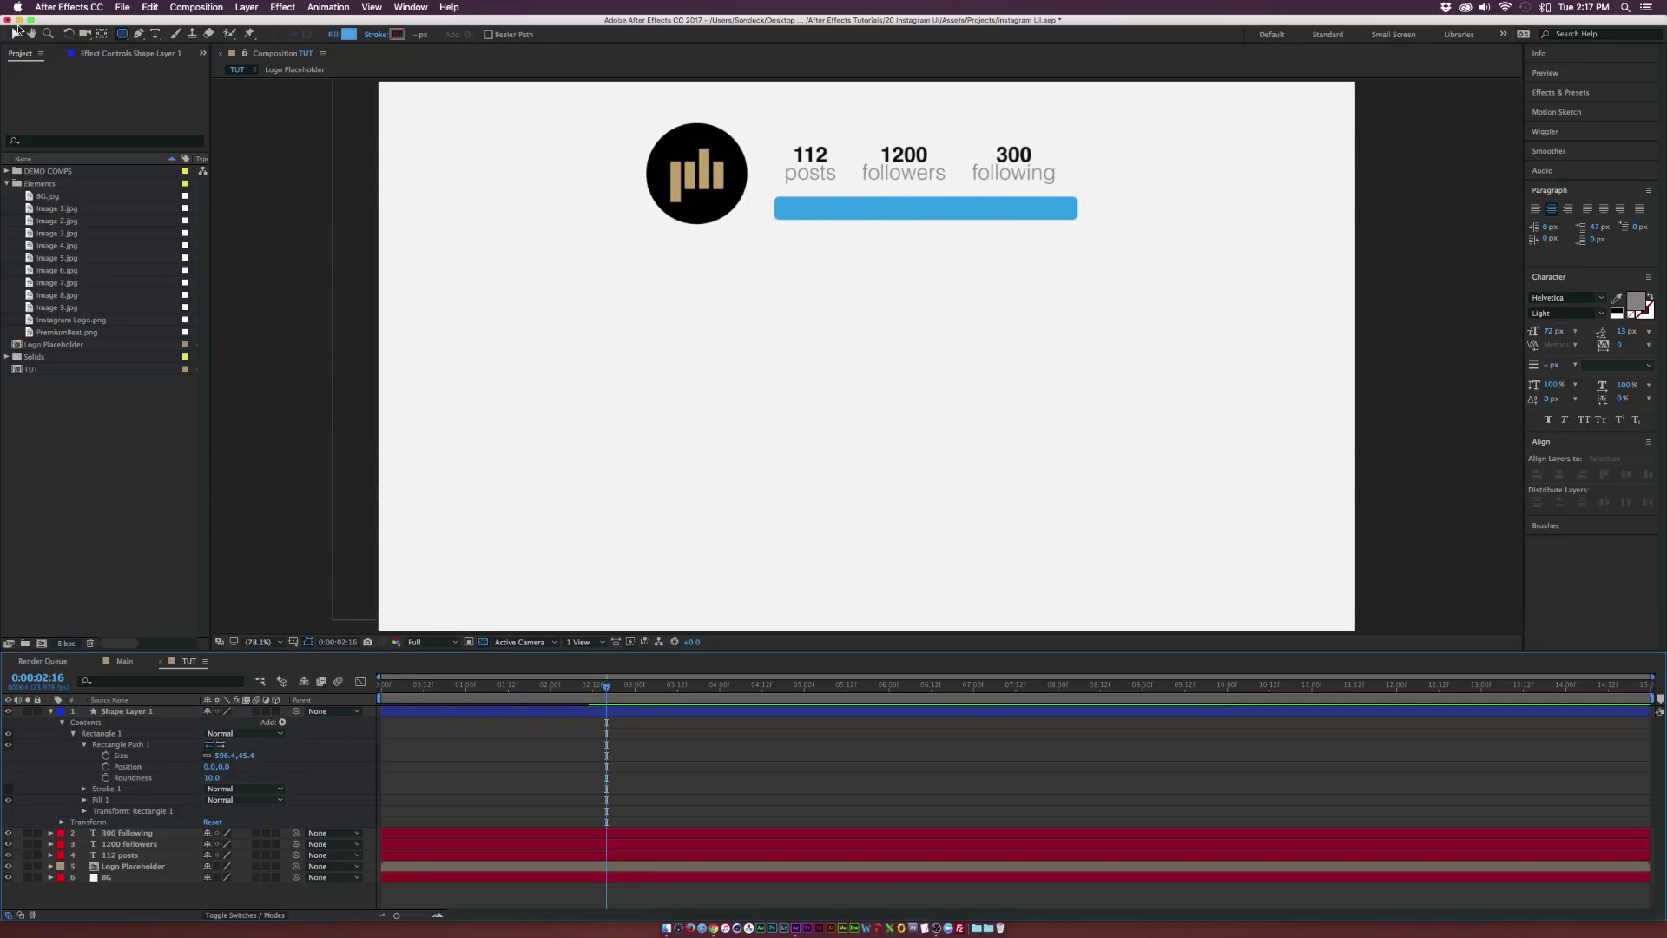
pyautogui.click(15, 32)
pyautogui.click(119, 779)
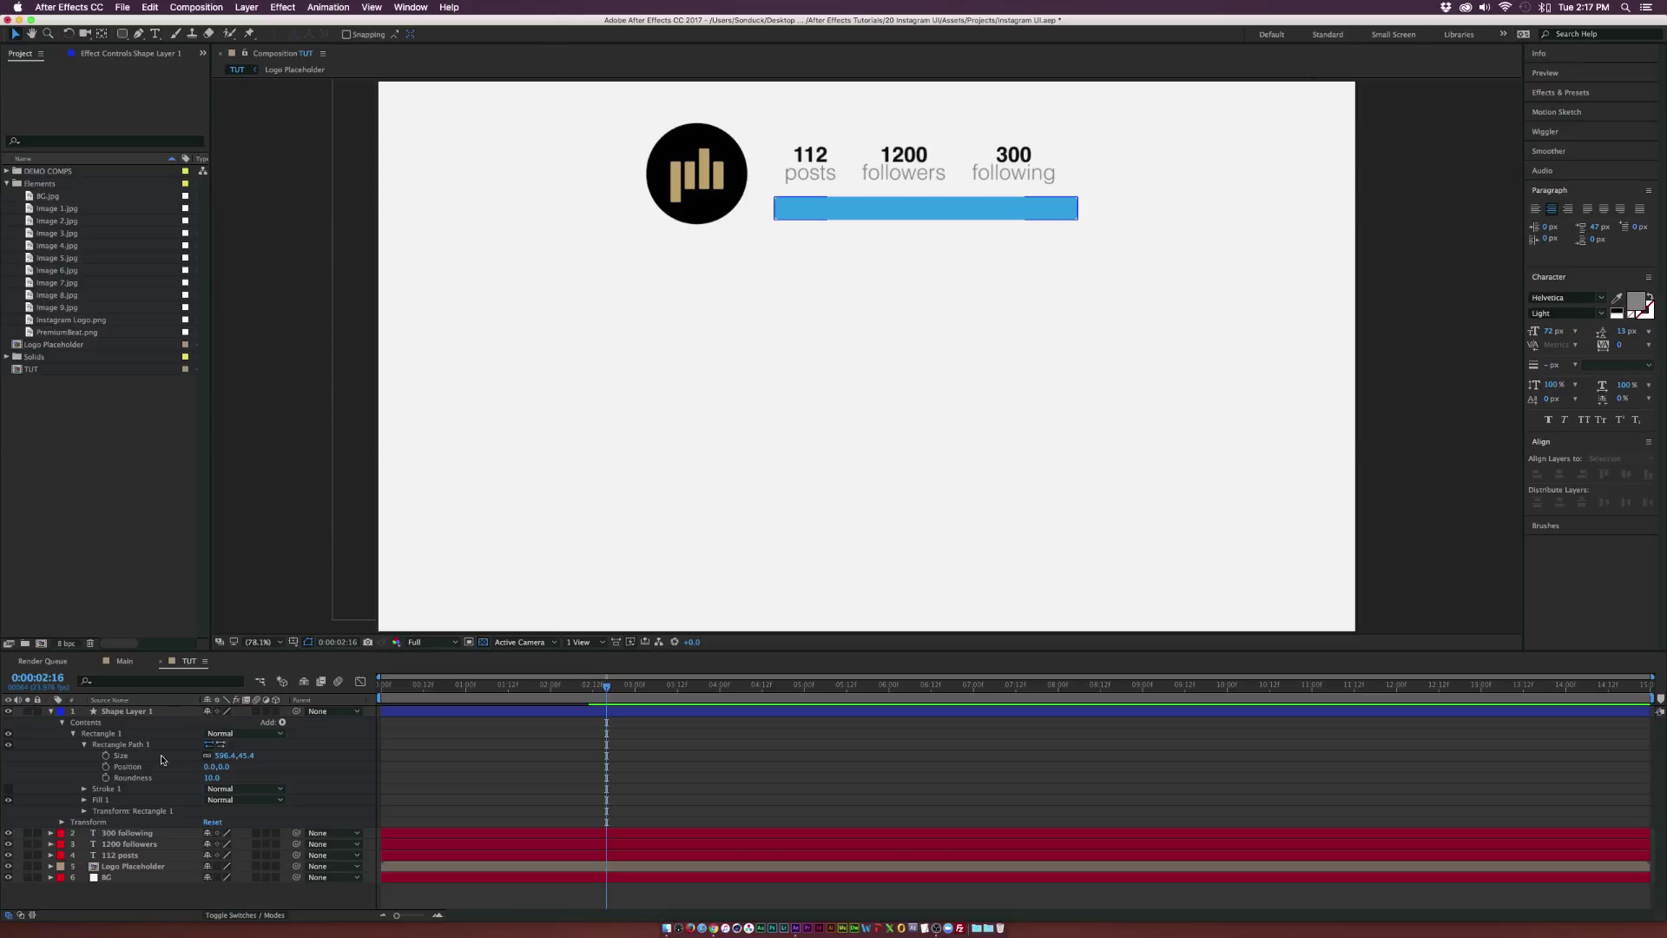
pyautogui.moveTo(246, 755); pyautogui.dragTo(259, 756)
pyautogui.click(50, 712)
pyautogui.click(128, 819)
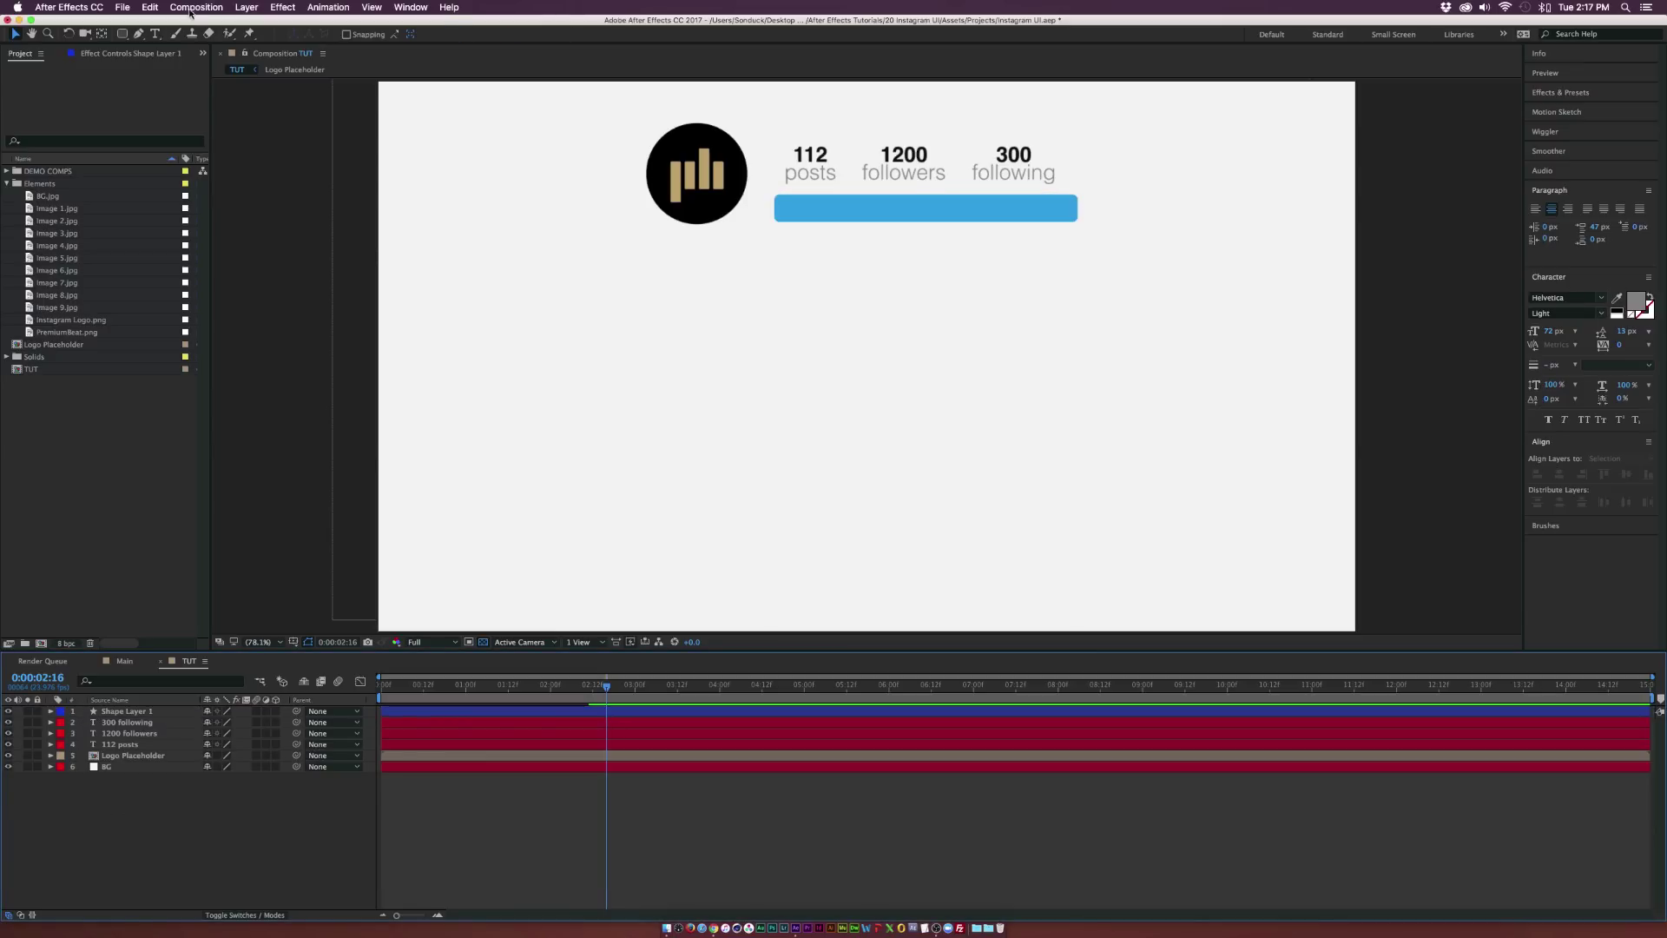
# Type 'Follow' on the blue bar in white, shrinking the text to fit
pyautogui.click(157, 33)
pyautogui.click(913, 217)
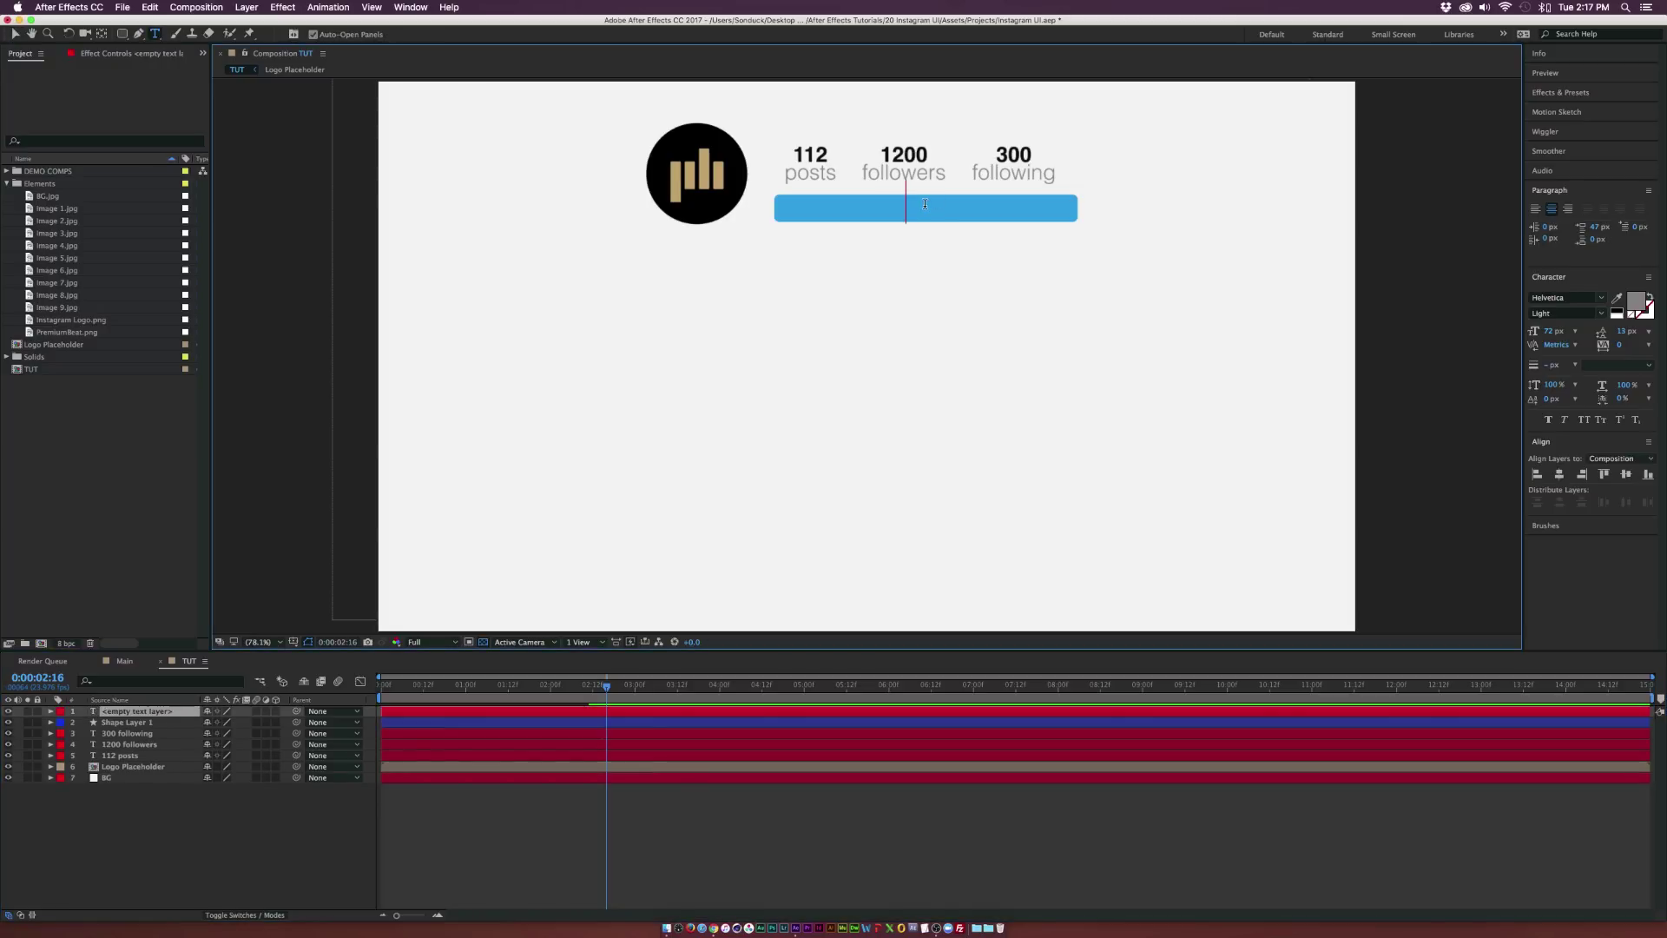
pyautogui.write('Follow')
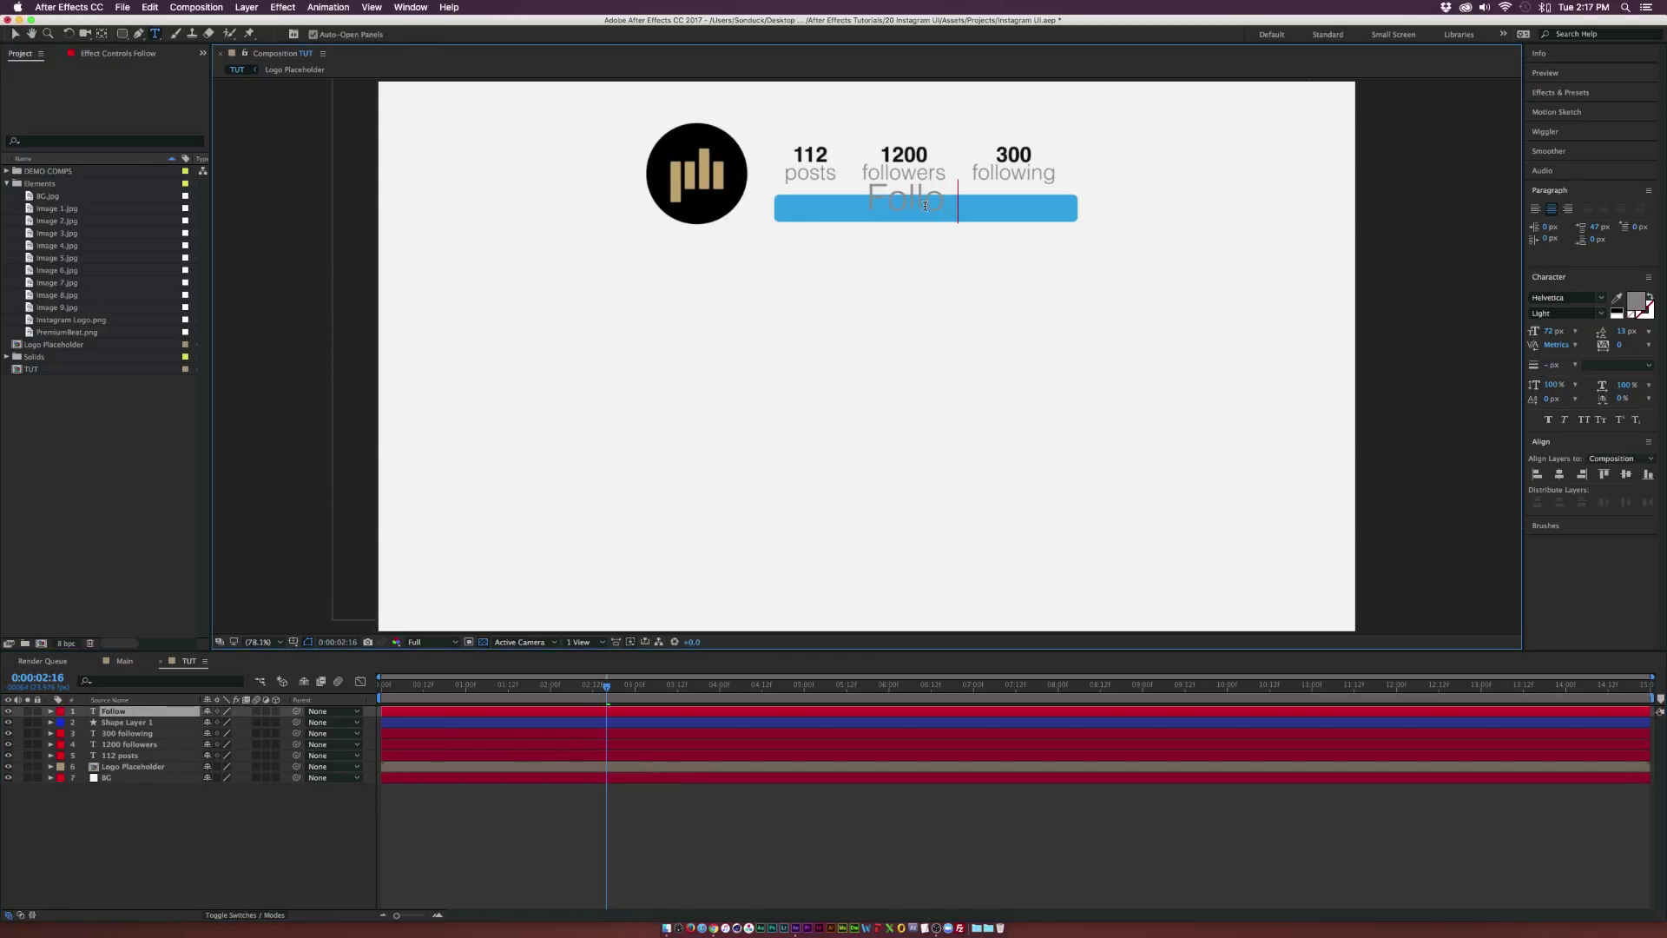
pyautogui.press('super+a')
pyautogui.click(1638, 300)
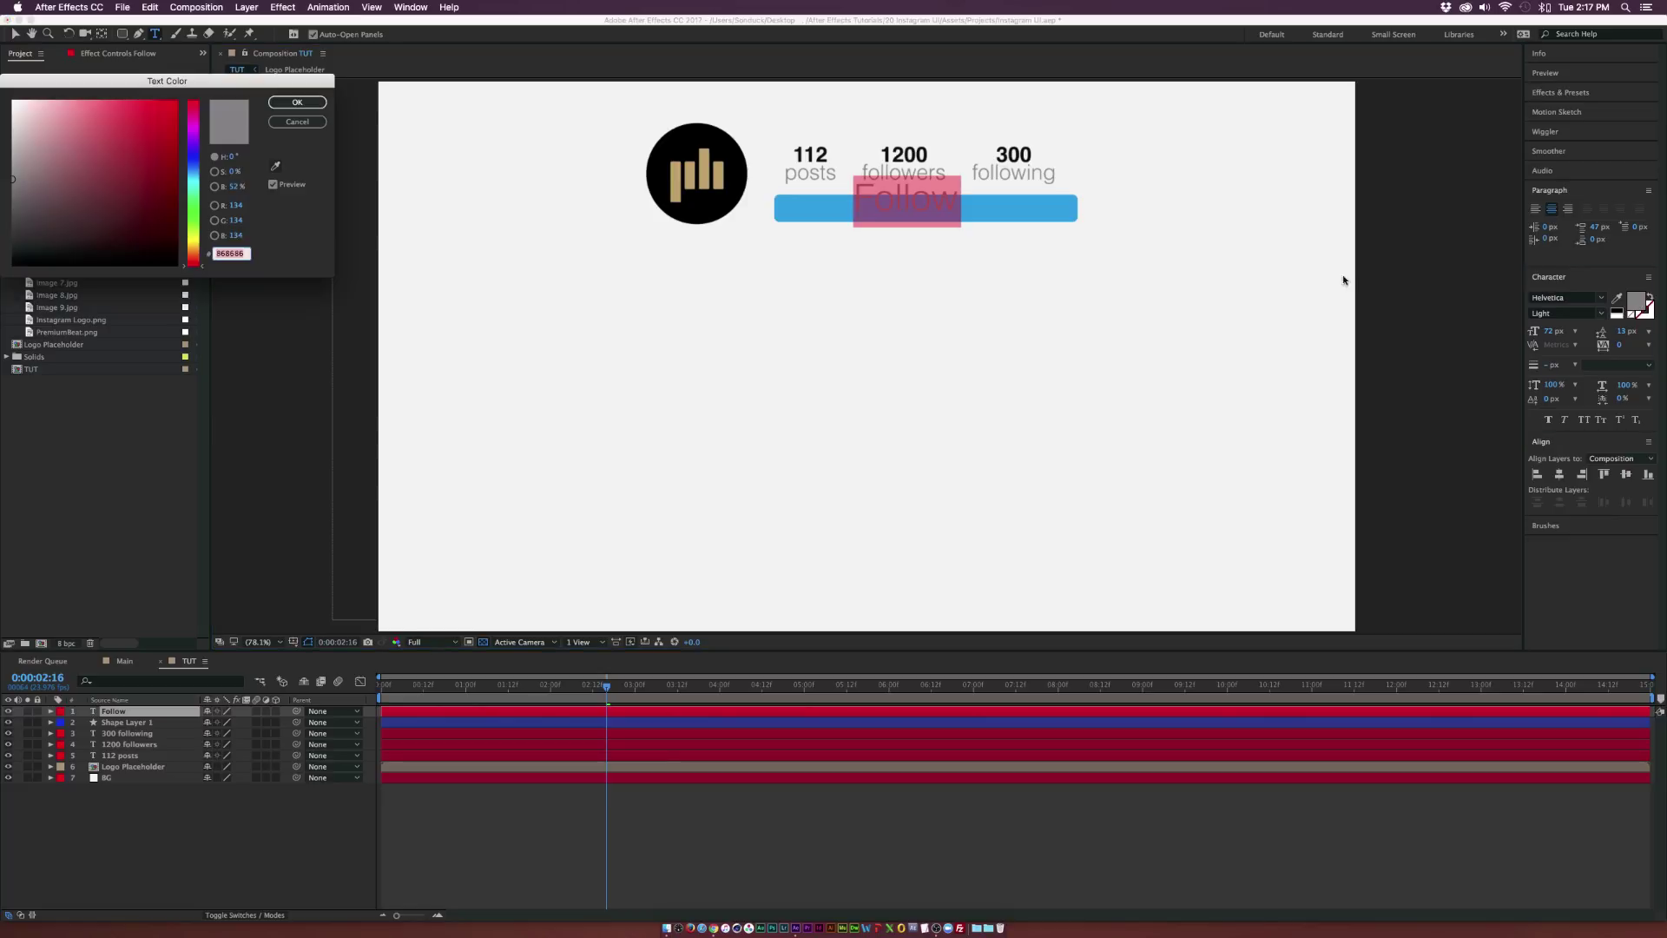
pyautogui.moveTo(61, 189); pyautogui.dragTo(13, 102)
pyautogui.click(290, 105)
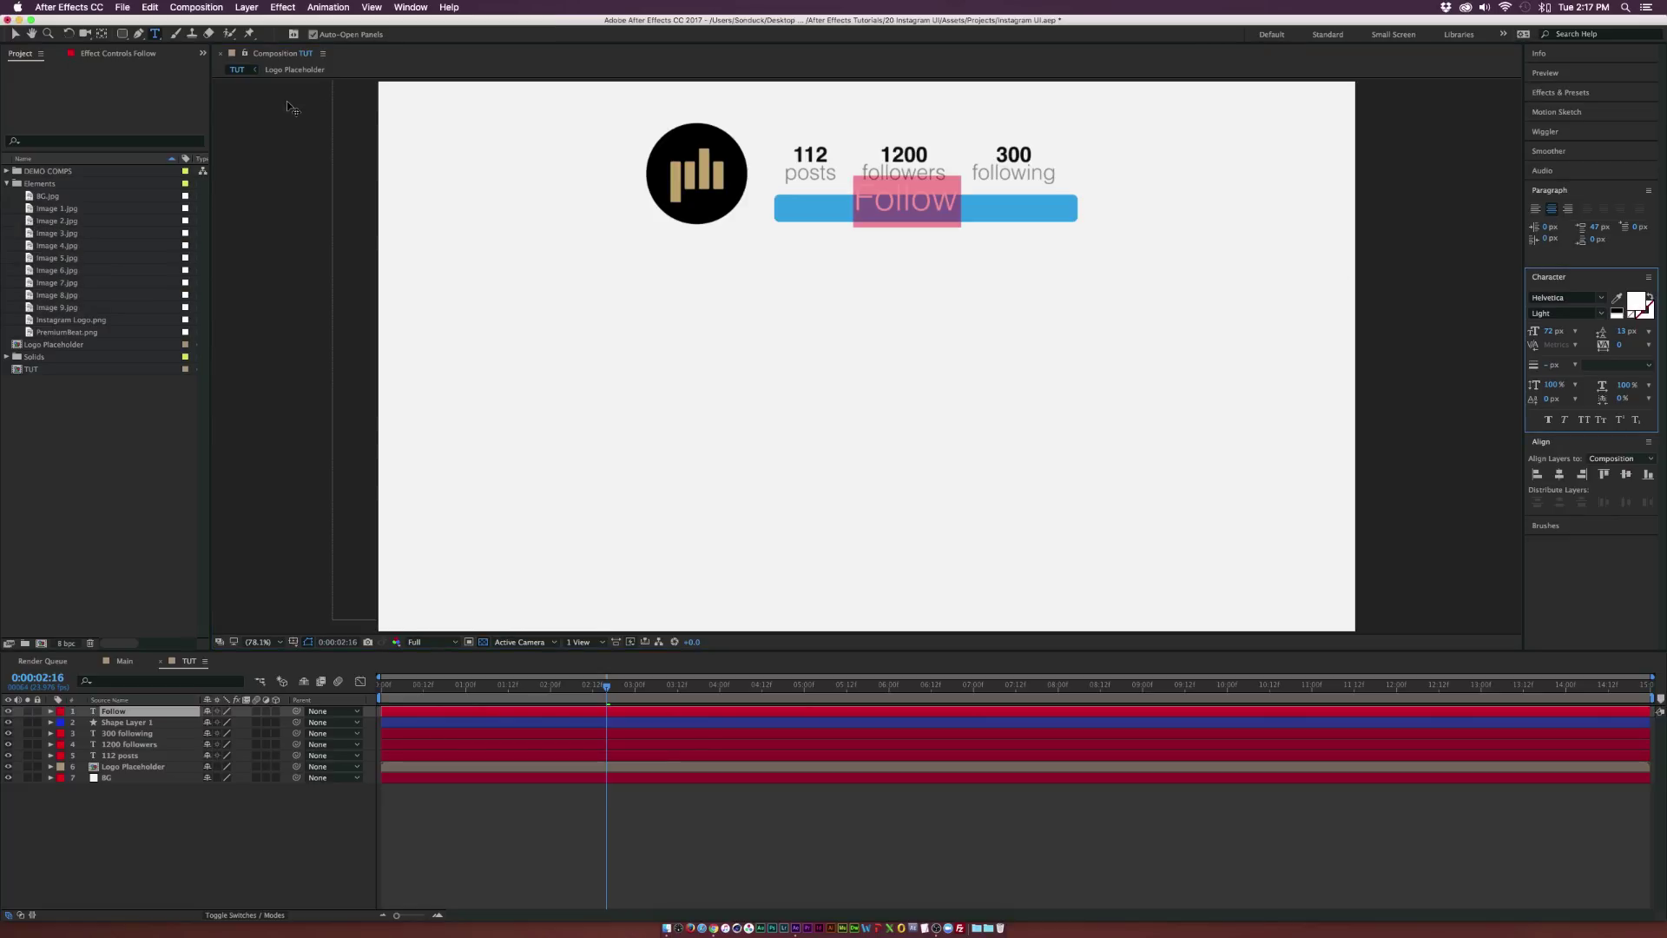
pyautogui.click(141, 653)
pyautogui.moveTo(1552, 330); pyautogui.dragTo(1537, 330)
pyautogui.click(15, 33)
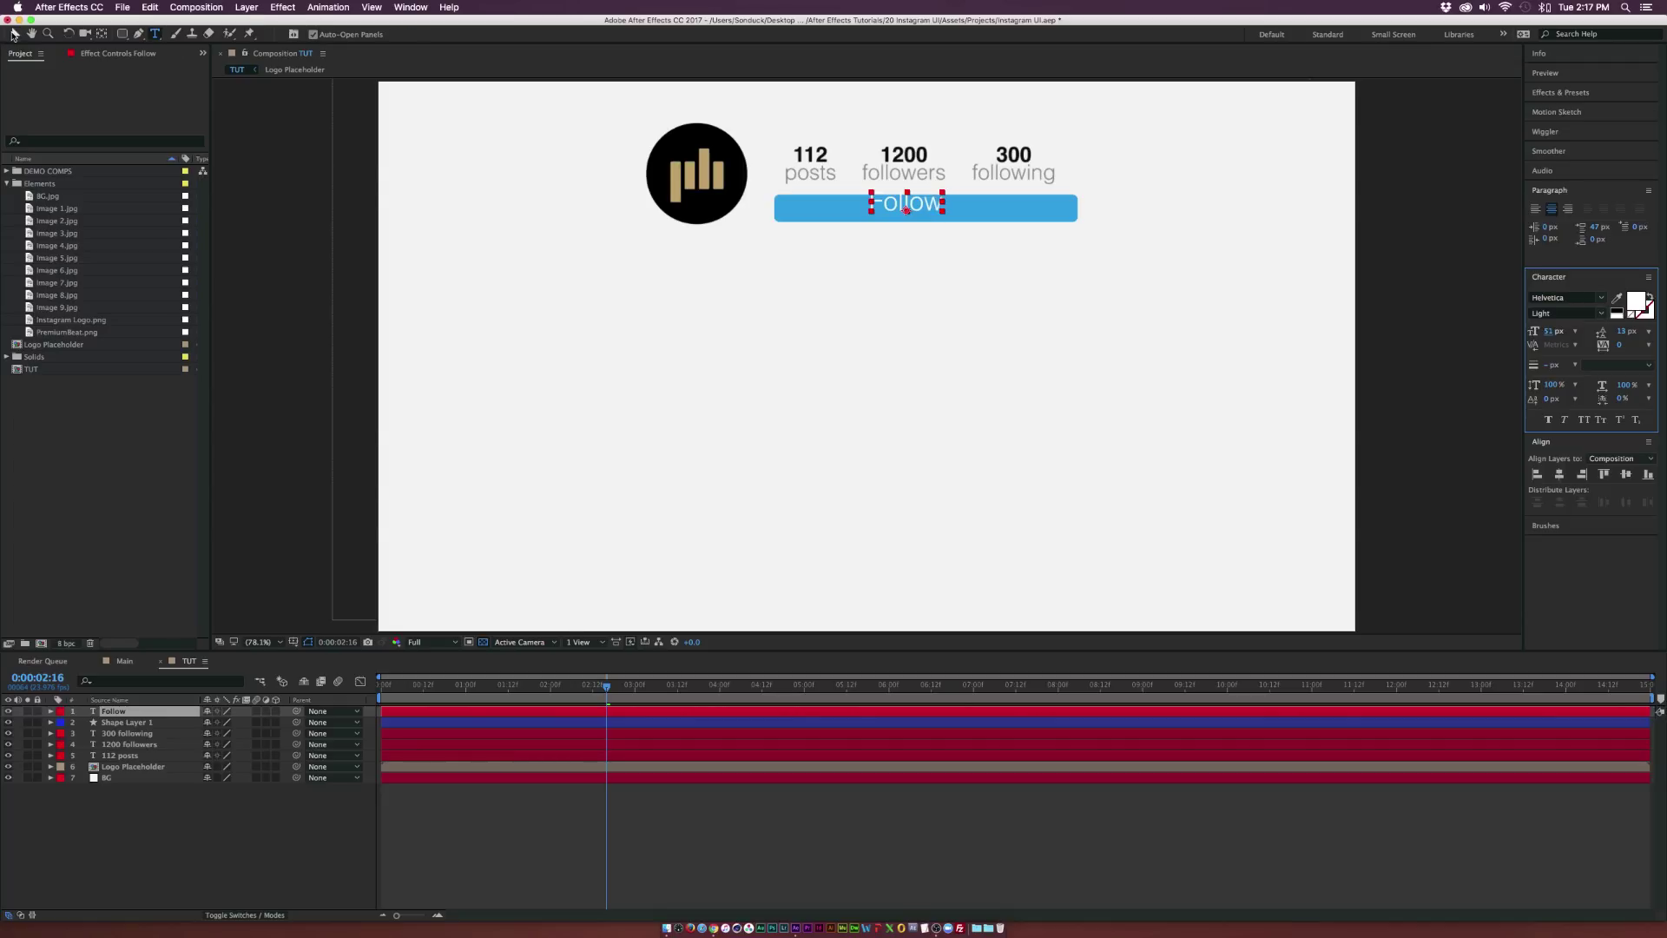
# Centre the Follow text horizontally and vertically on the bar with the Align panel
pyautogui.moveTo(936, 204); pyautogui.dragTo(947, 210)
pyautogui.keyDown('shift'); pyautogui.click(942, 217); pyautogui.keyUp('shift')
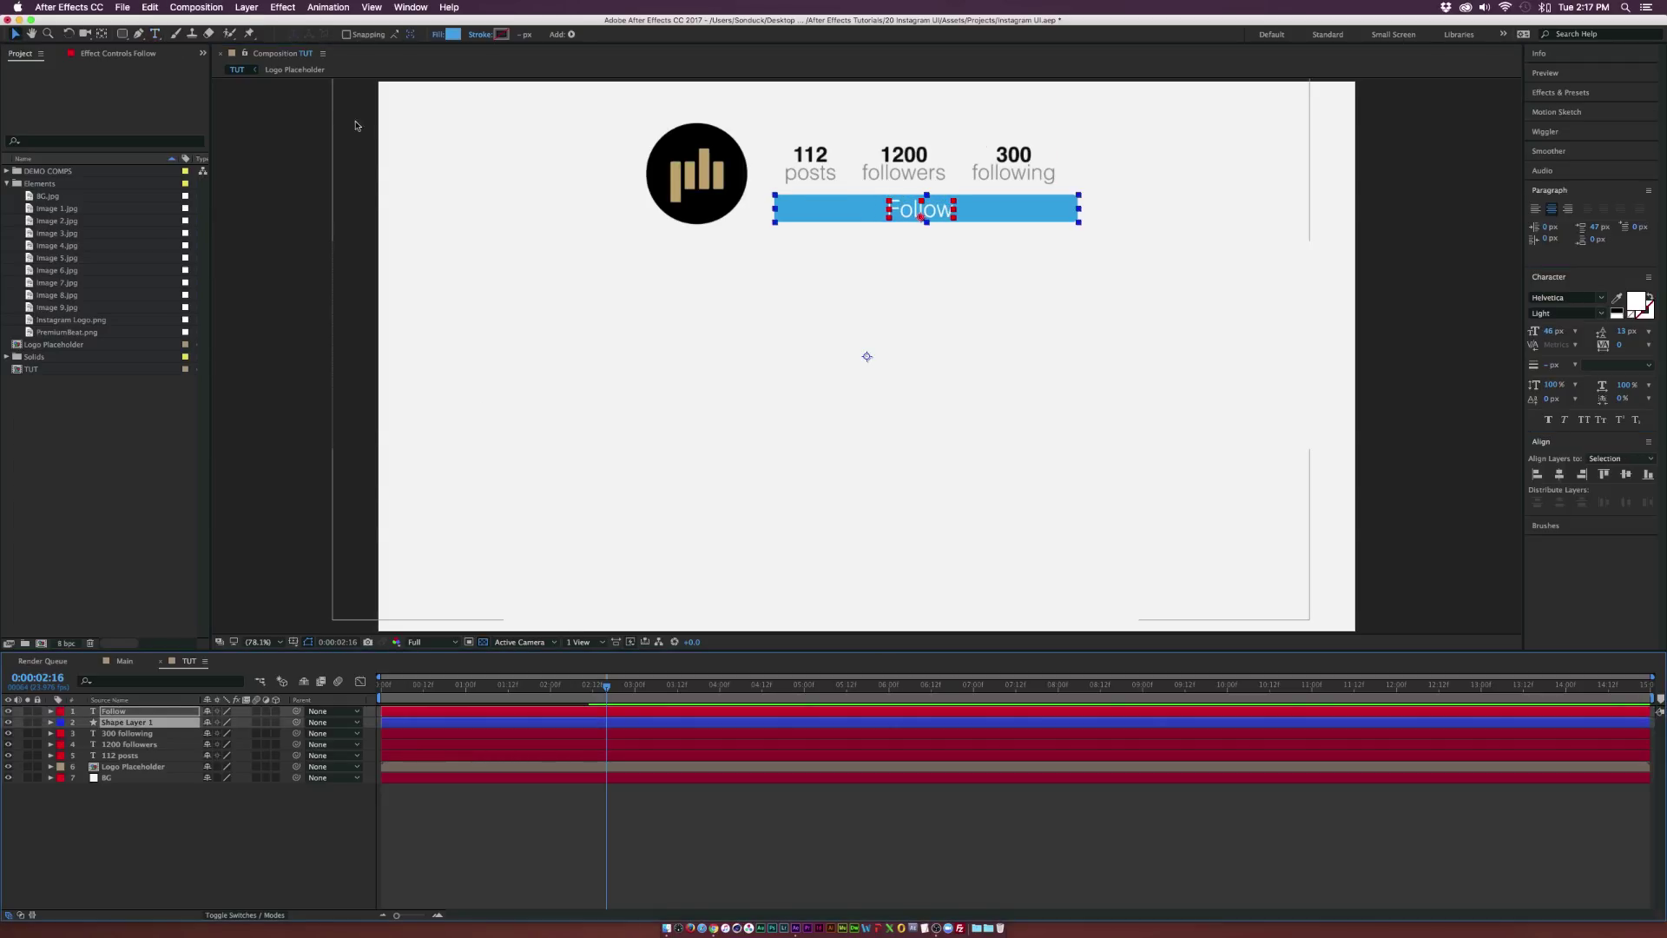
pyautogui.click(410, 7)
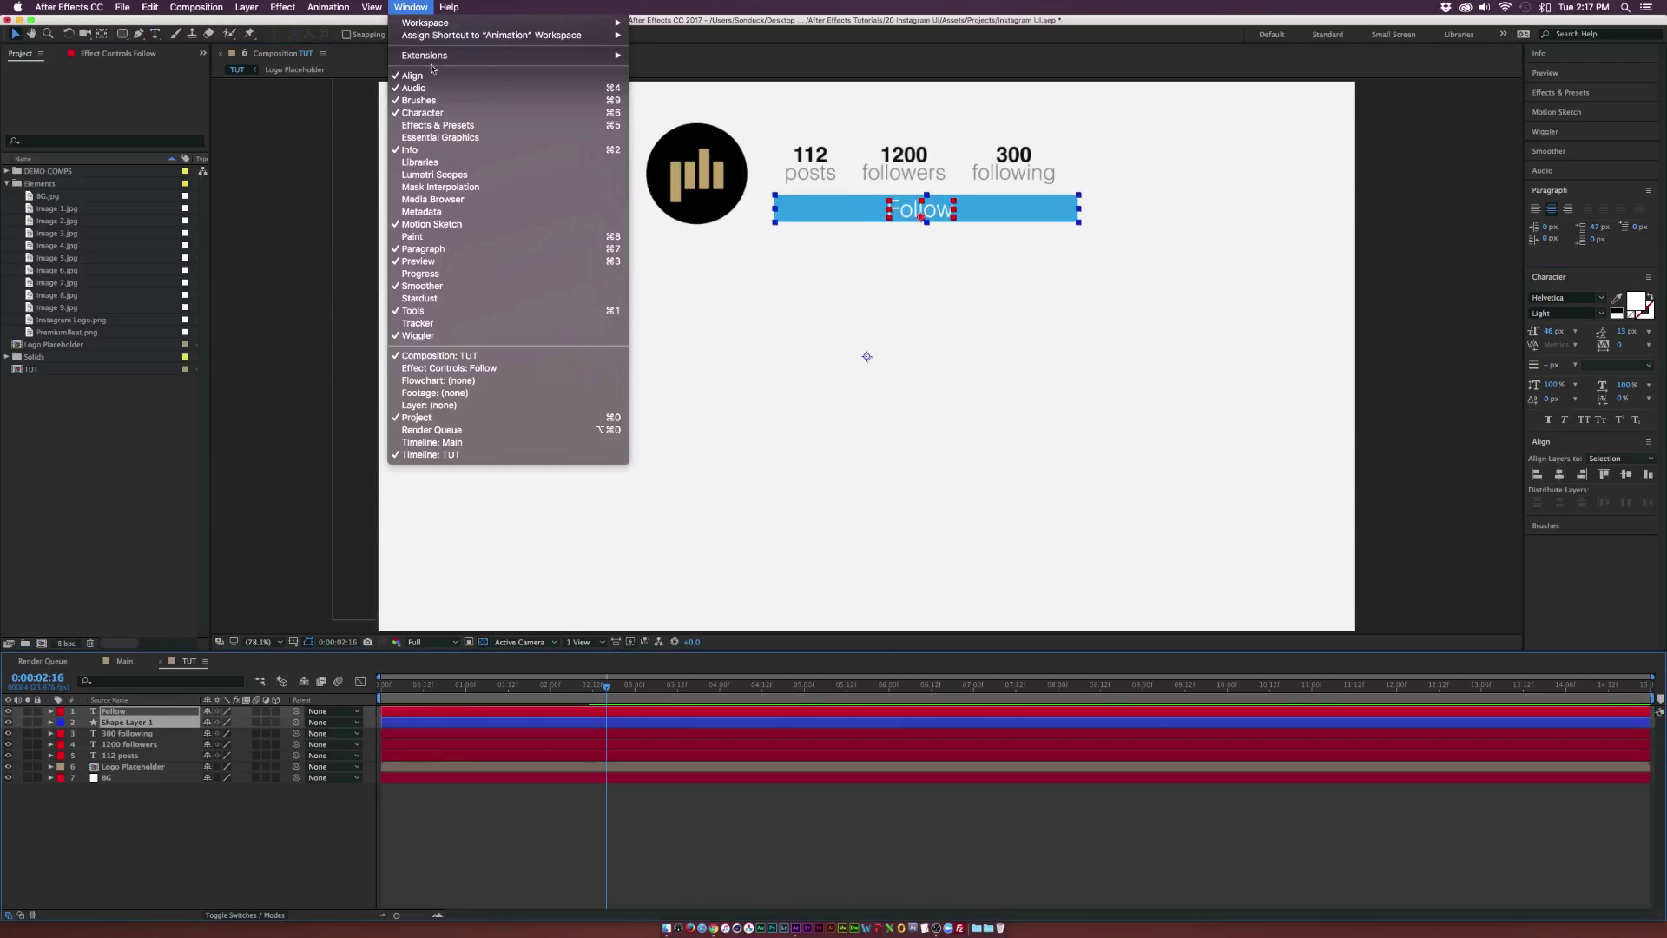
pyautogui.click(1608, 547)
pyautogui.click(1559, 474)
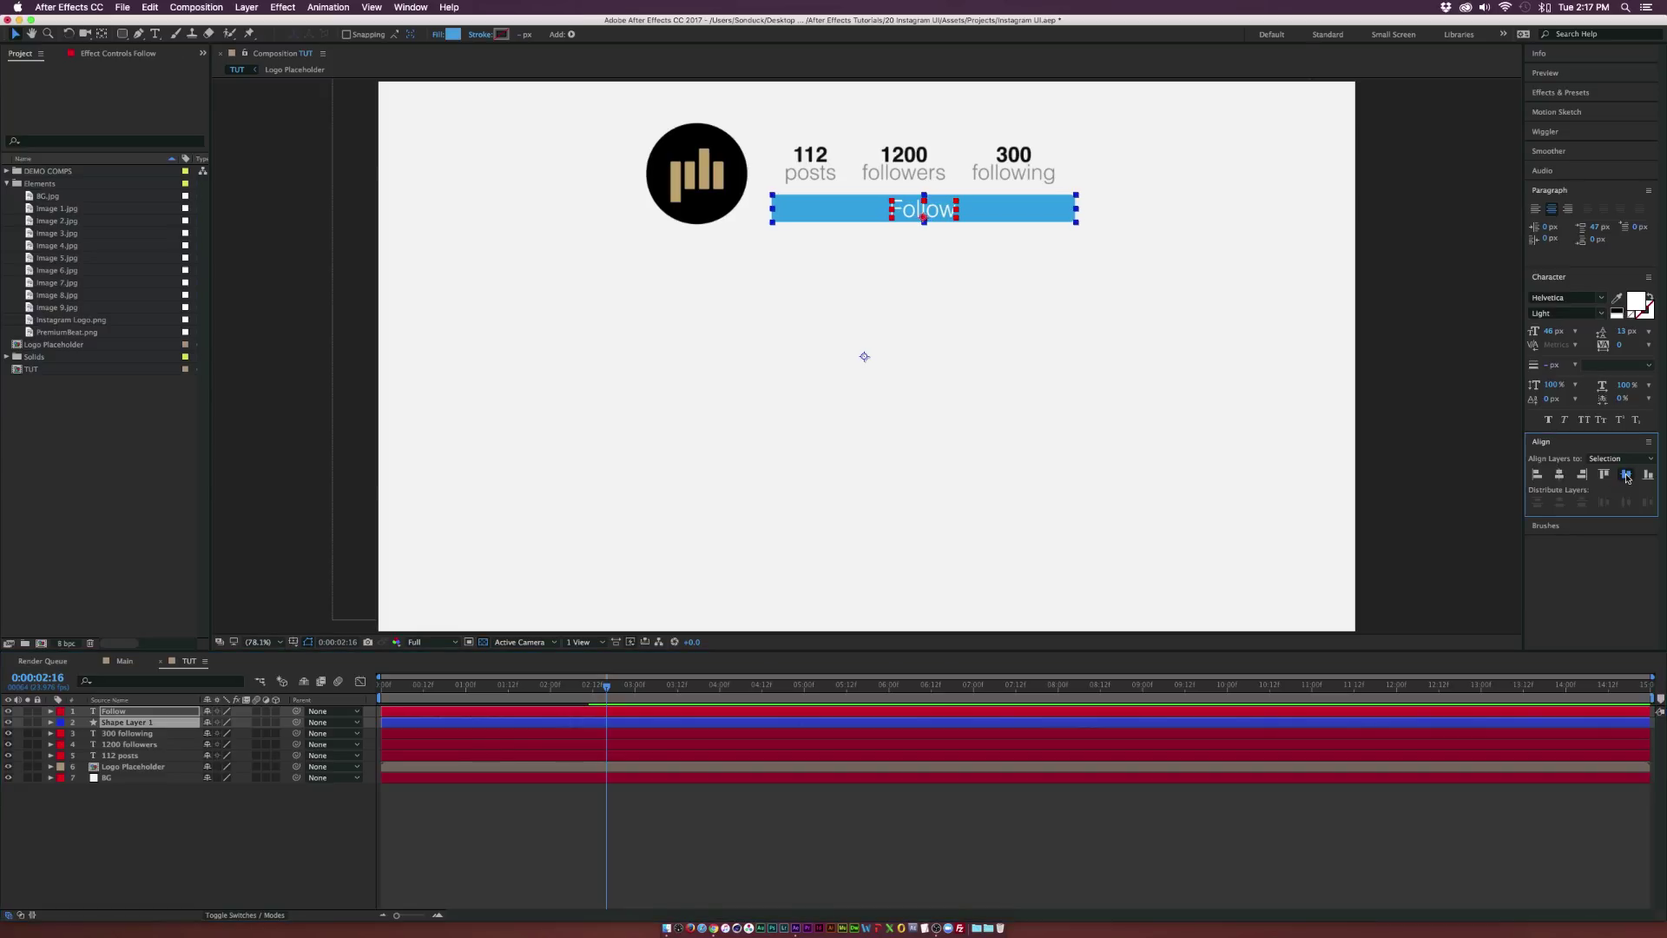
pyautogui.click(1626, 475)
pyautogui.moveTo(1040, 215); pyautogui.dragTo(1035, 214)
pyautogui.click(255, 804)
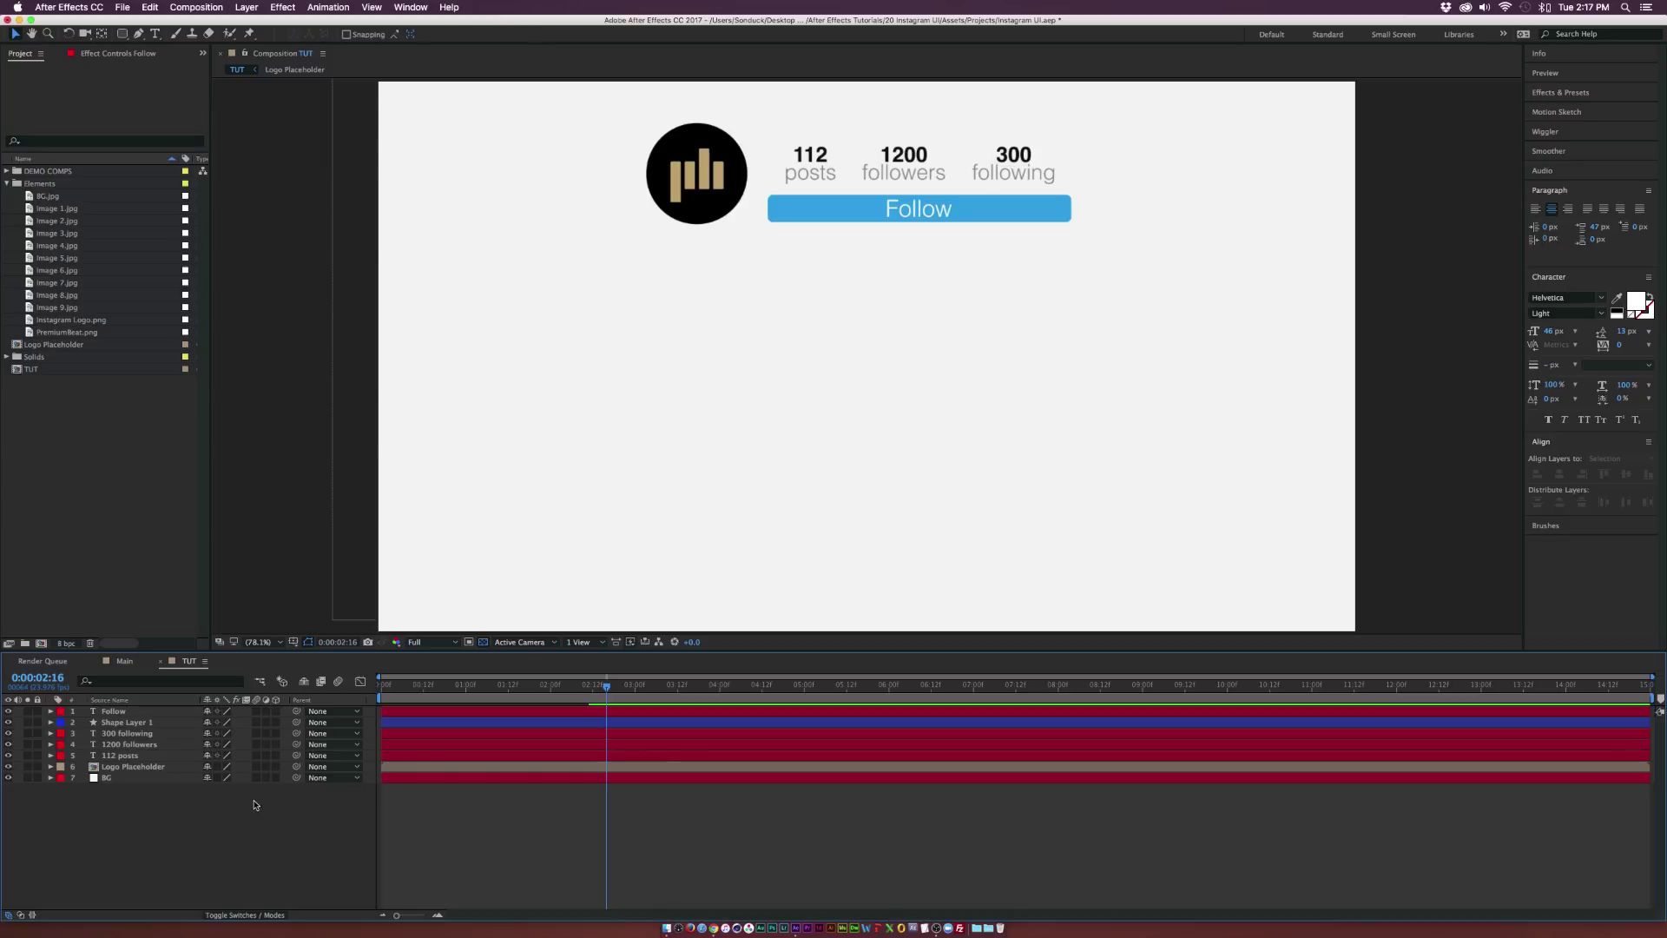
pyautogui.click(107, 712)
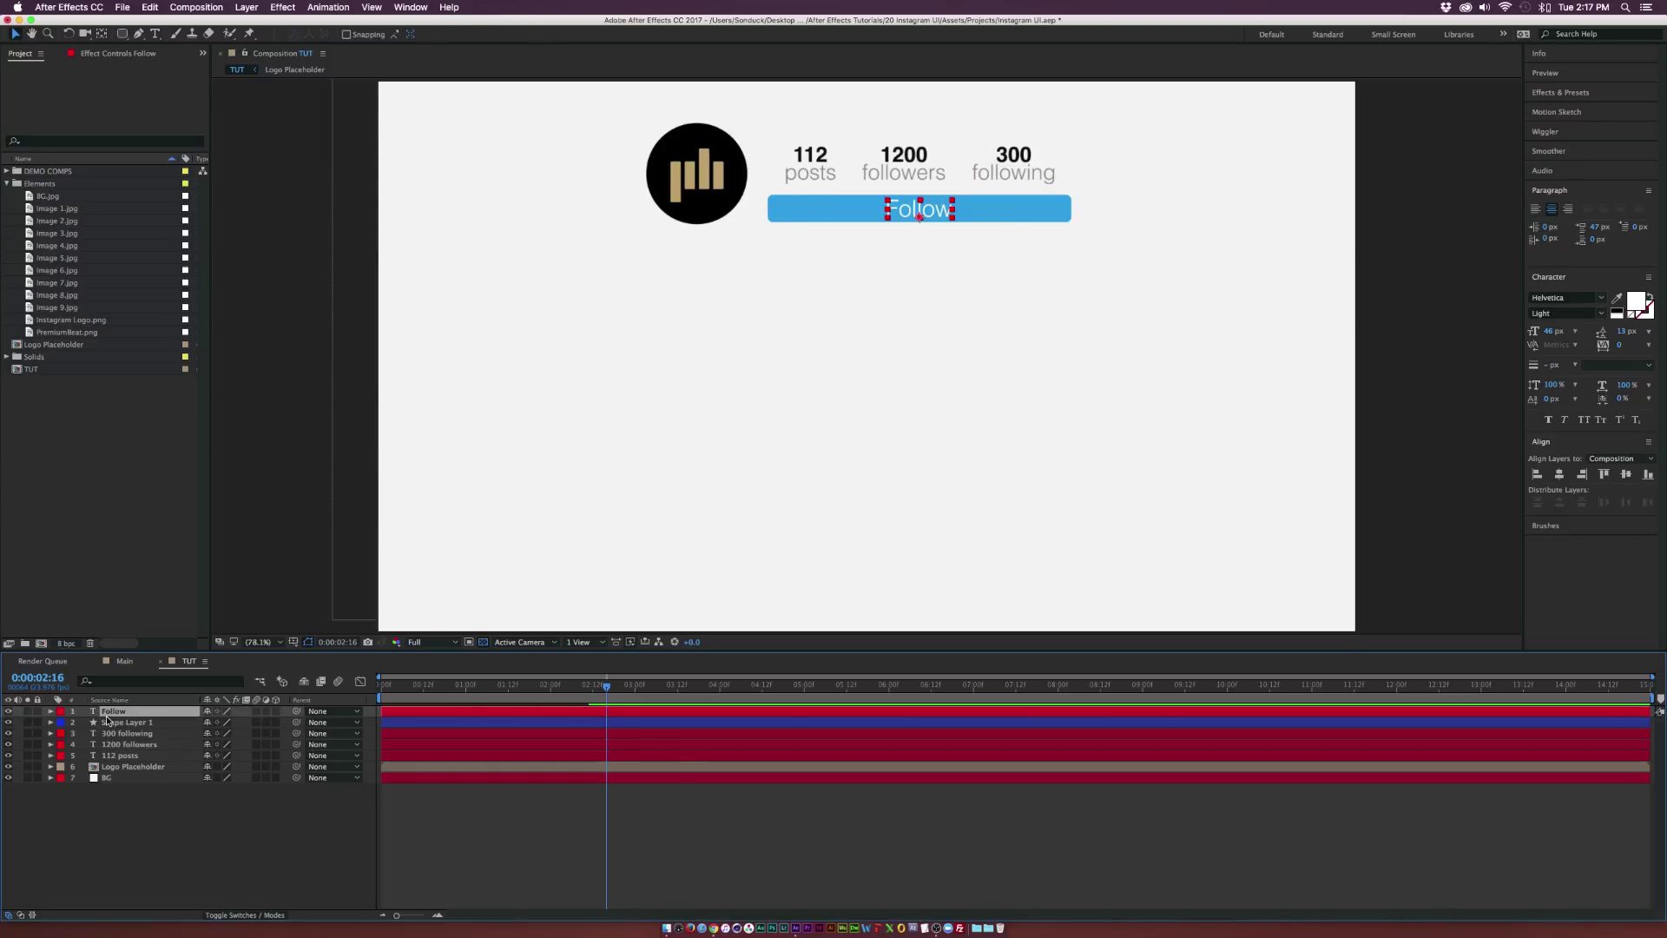
# Pre-compose the Follow text and blue bar into 'Follow Button TUT'
pyautogui.keyDown('shift'); pyautogui.click(107, 722); pyautogui.keyUp('shift')
pyautogui.press('super+shift+c')
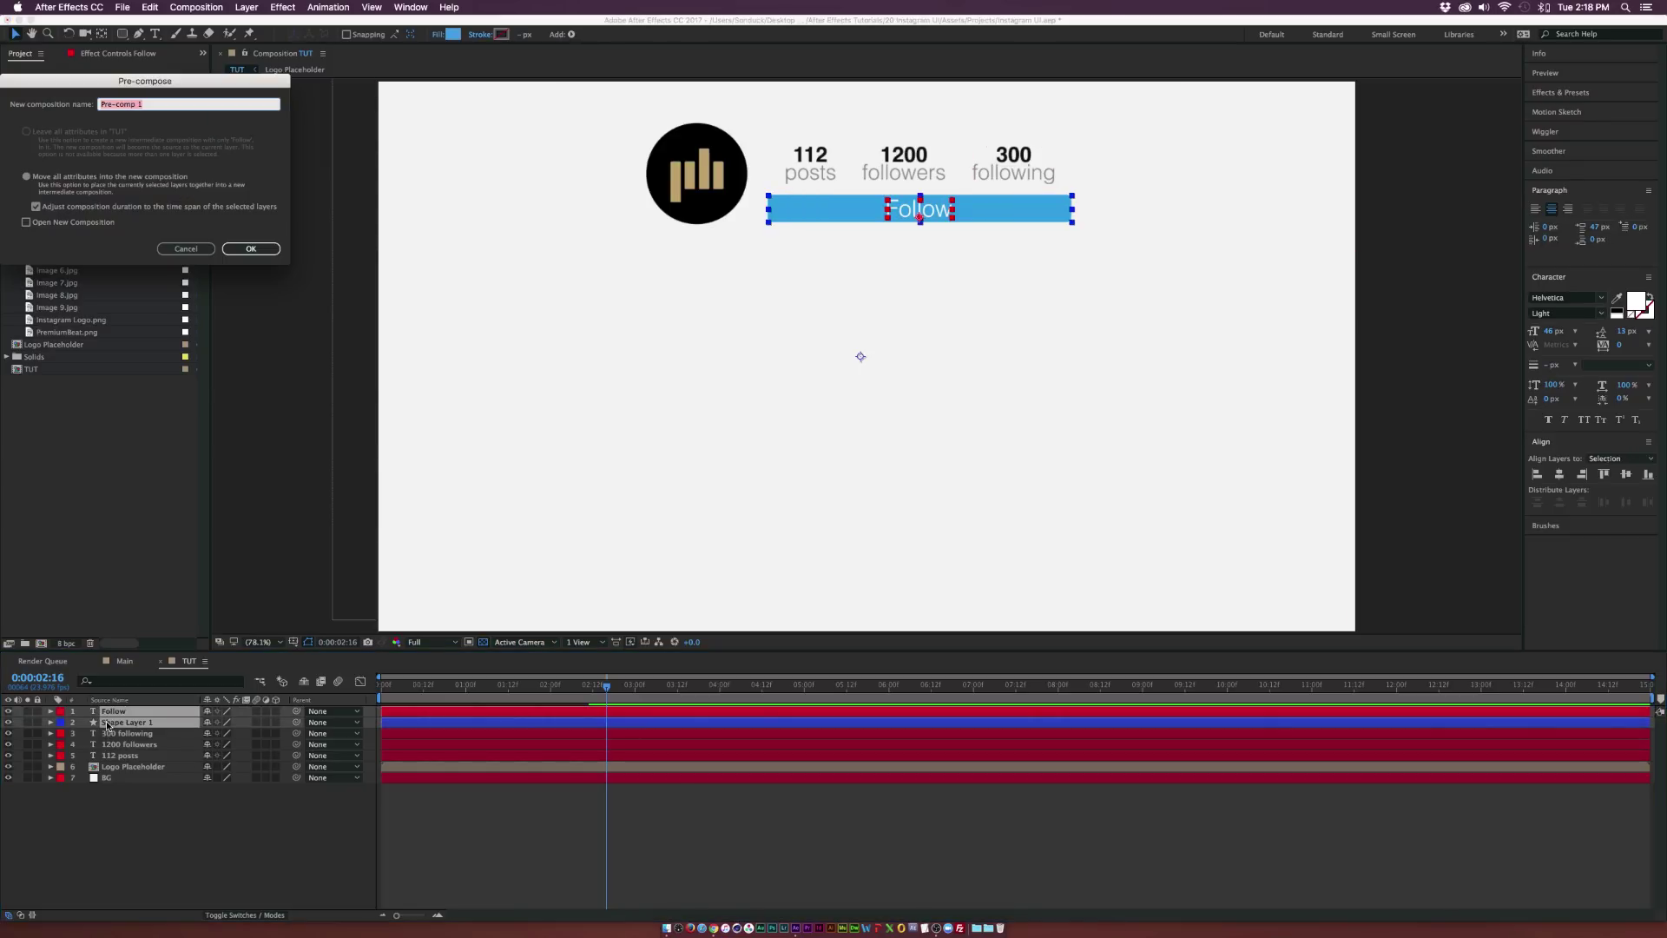
pyautogui.write('Follow Button TUT')
pyautogui.press('Return')
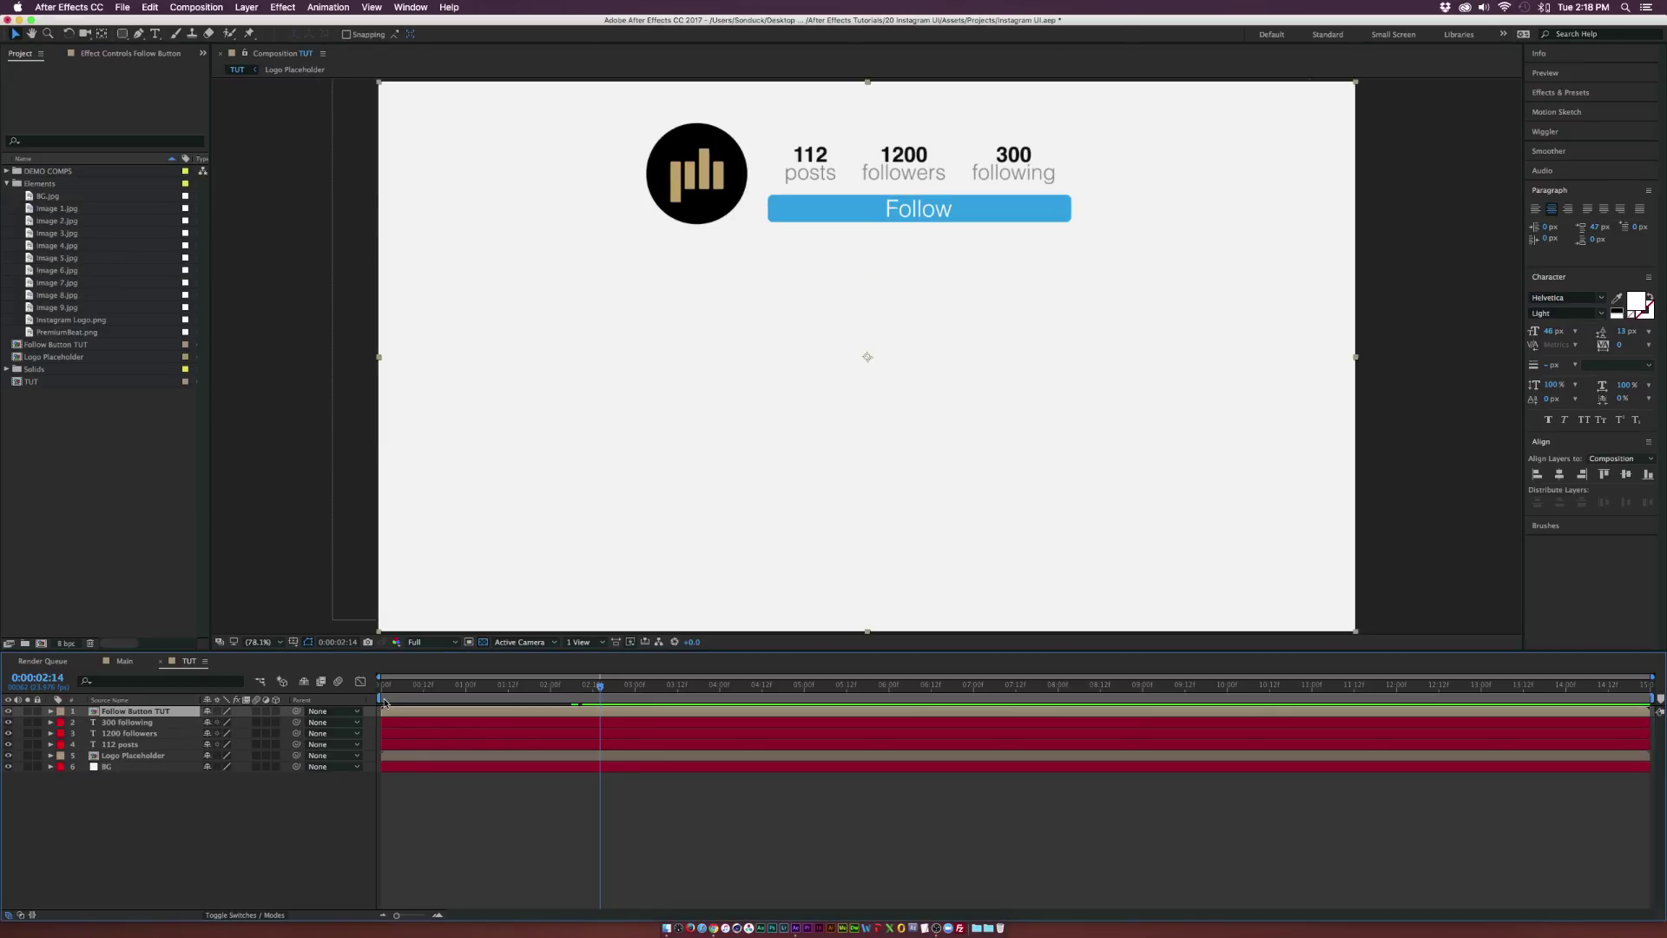
# Keyframe the button's Position to slide in from x 2380 off-screen right to 960,540
pyautogui.press('p')
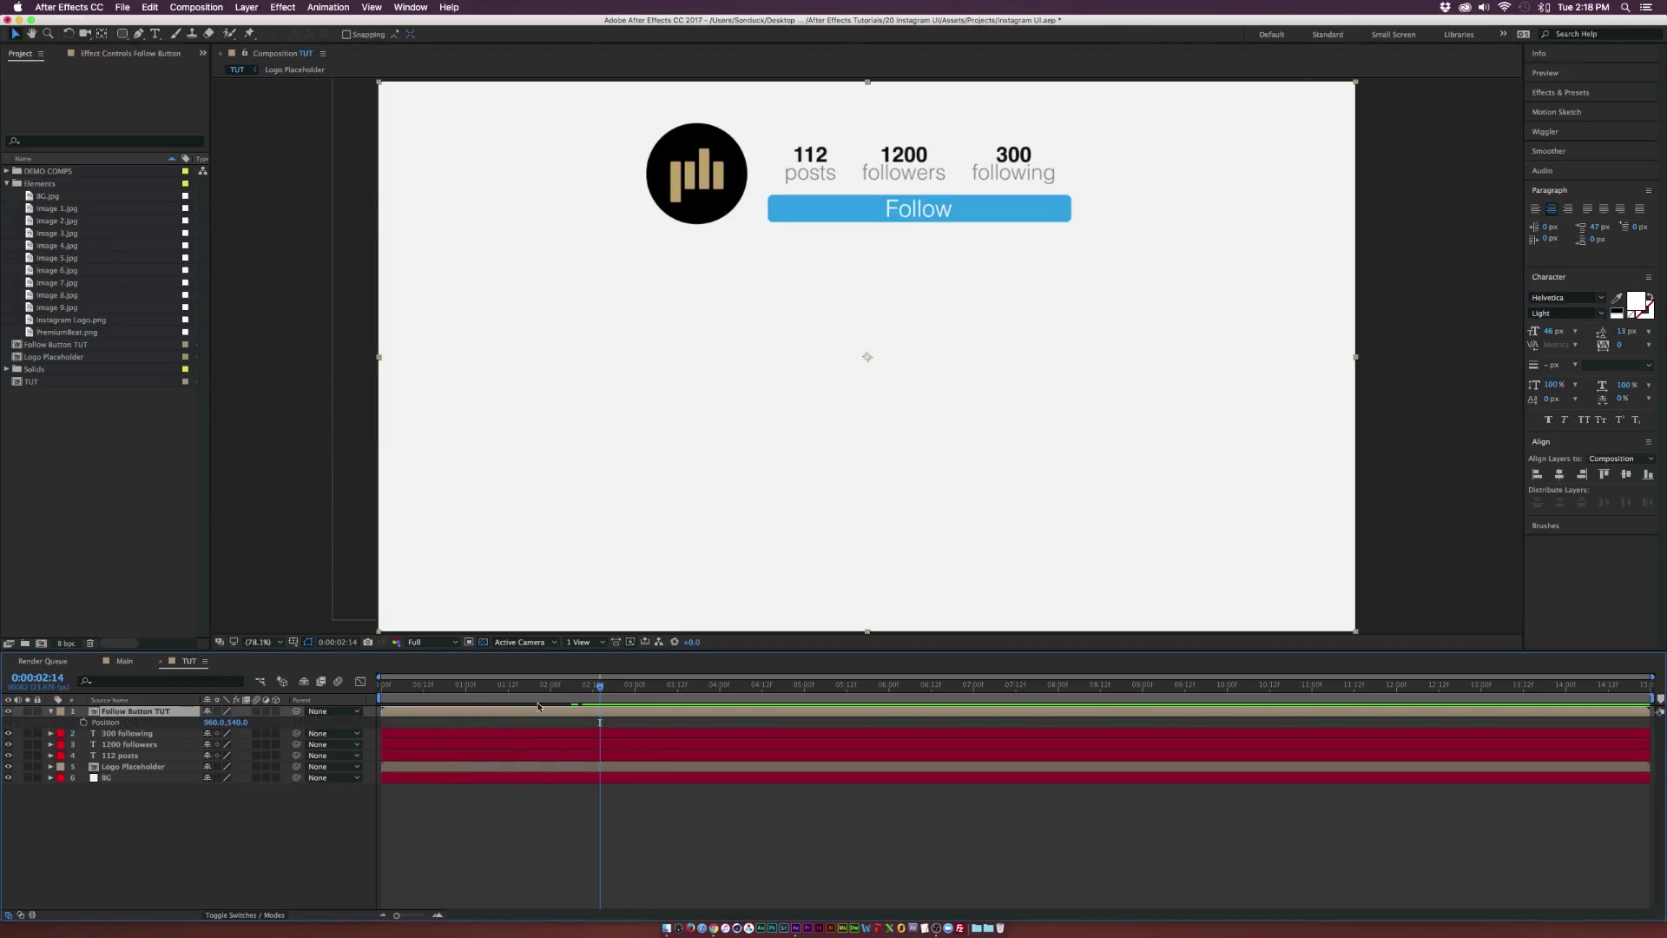
pyautogui.moveTo(575, 692)
pyautogui.mouseDown()
pyautogui.moveTo(536, 692)
pyautogui.moveTo(554, 692)
pyautogui.mouseUp()
pyautogui.click(82, 722)
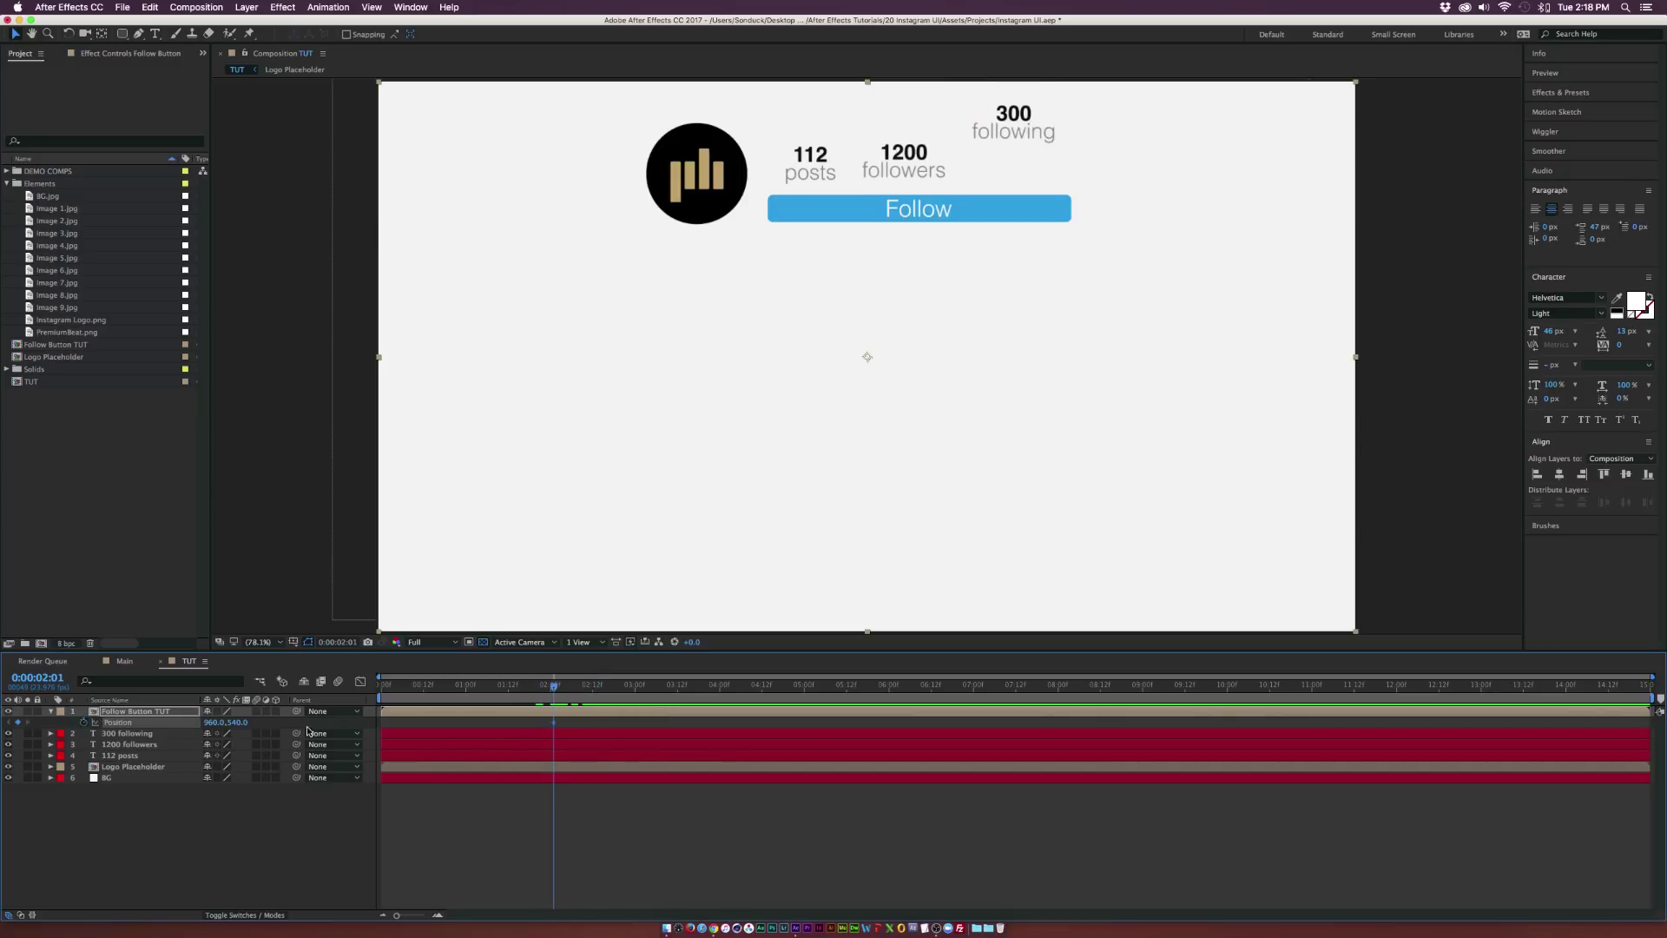
pyautogui.moveTo(556, 721); pyautogui.dragTo(608, 721)
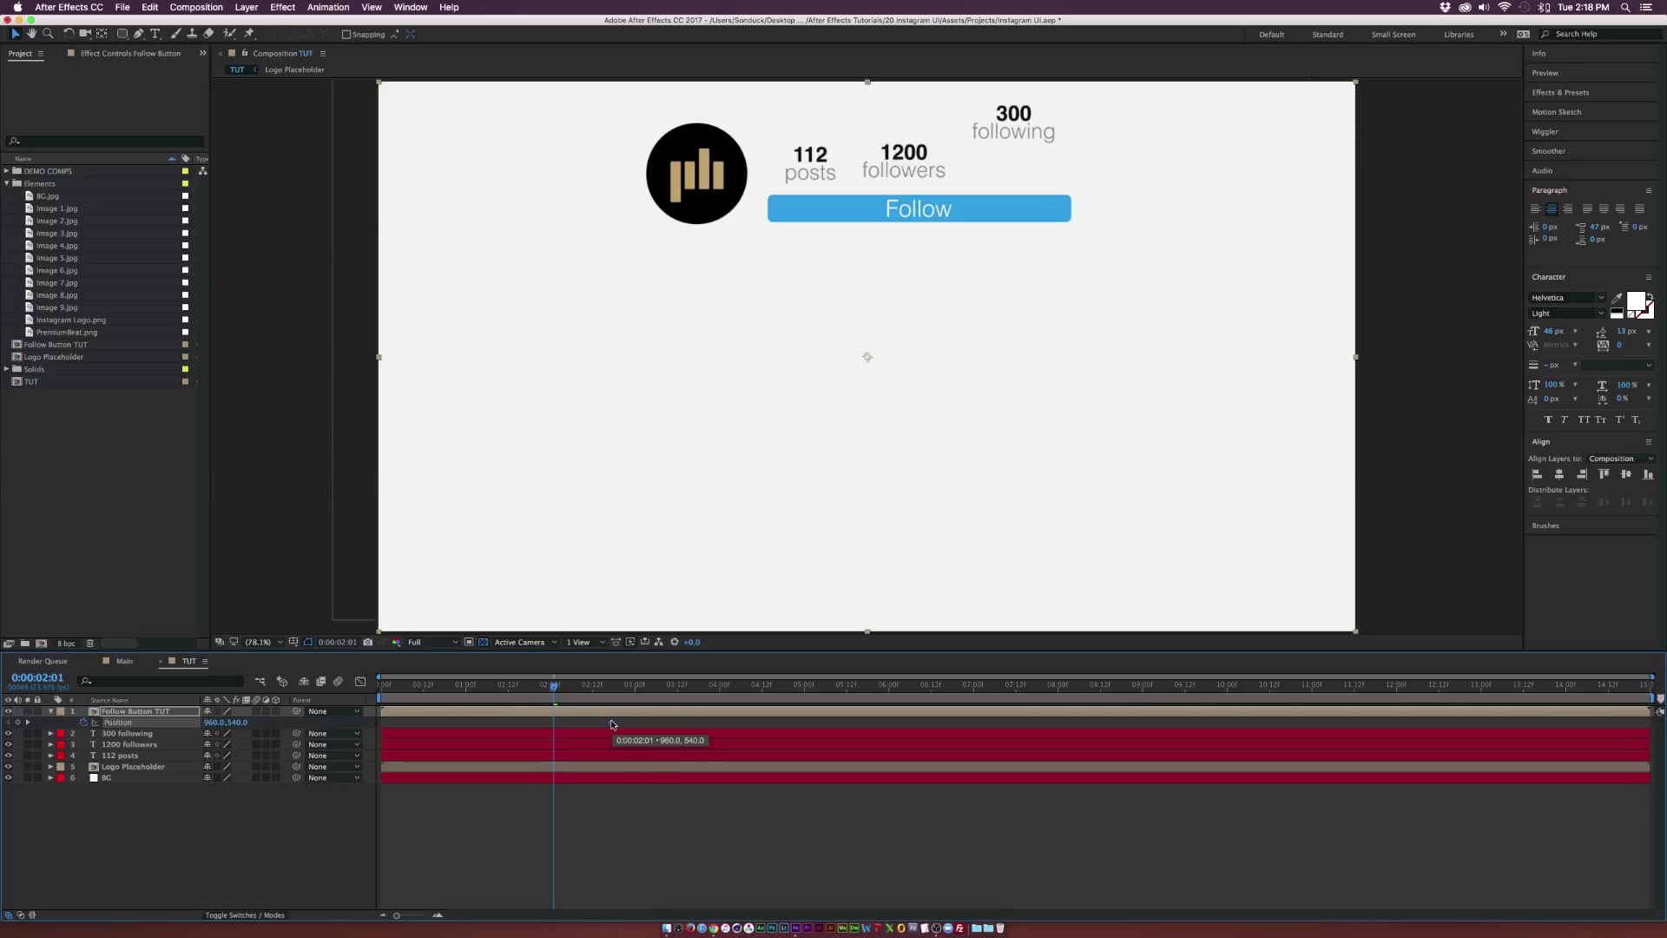
pyautogui.moveTo(216, 722); pyautogui.dragTo(311, 724)
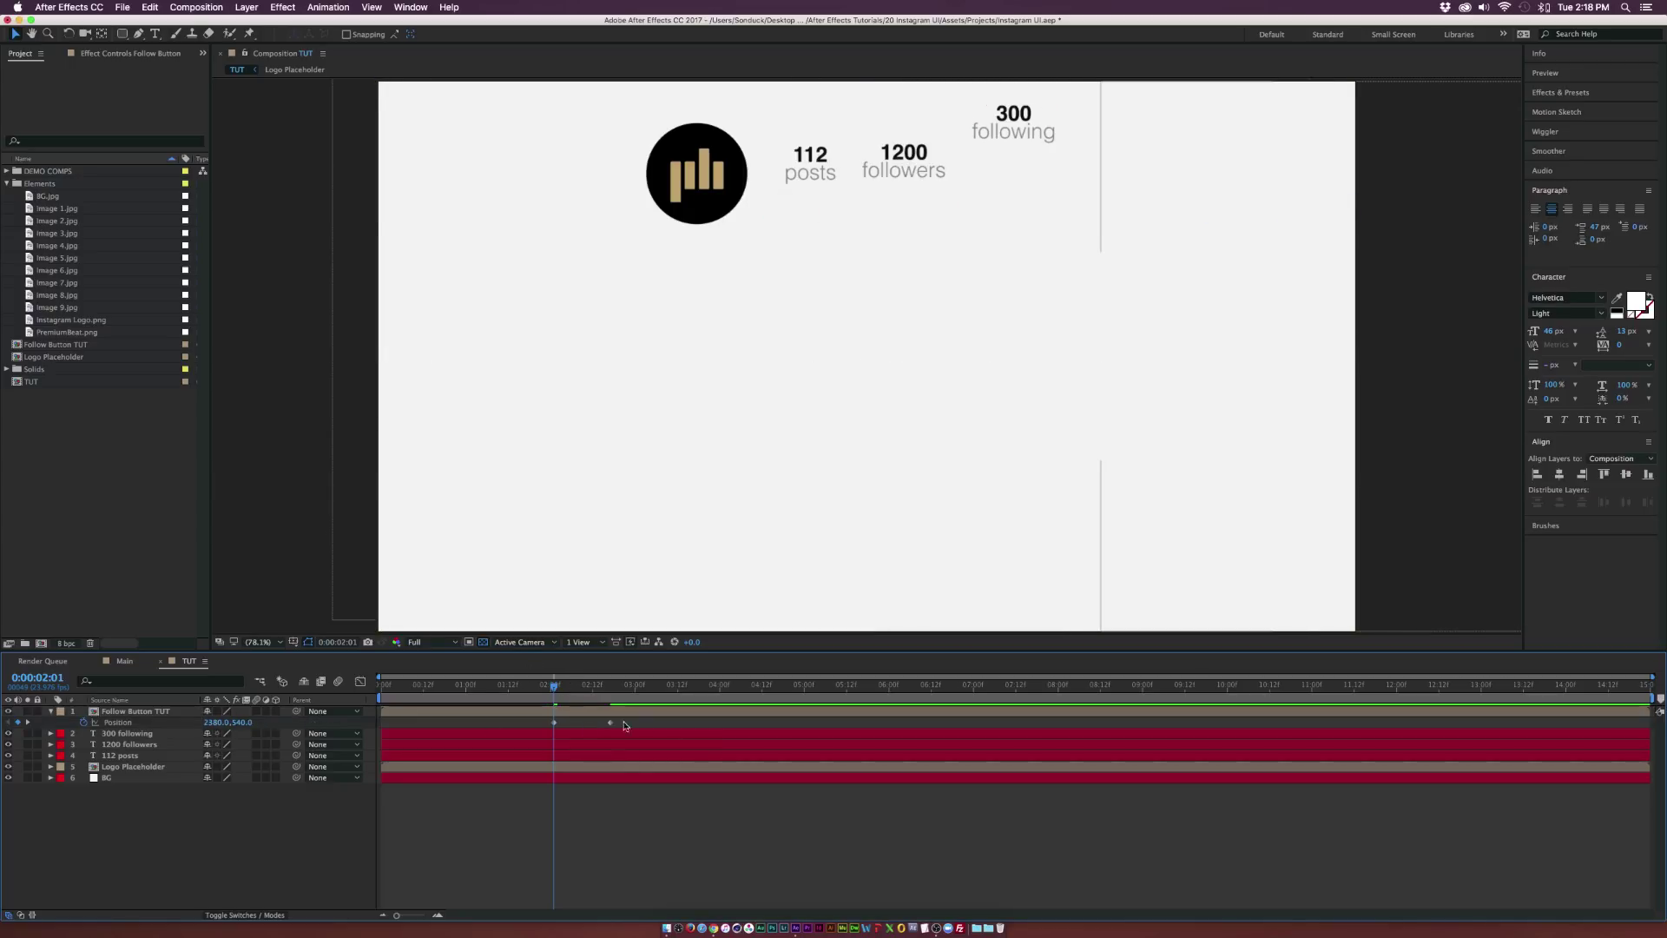
pyautogui.moveTo(588, 722); pyautogui.dragTo(654, 729)
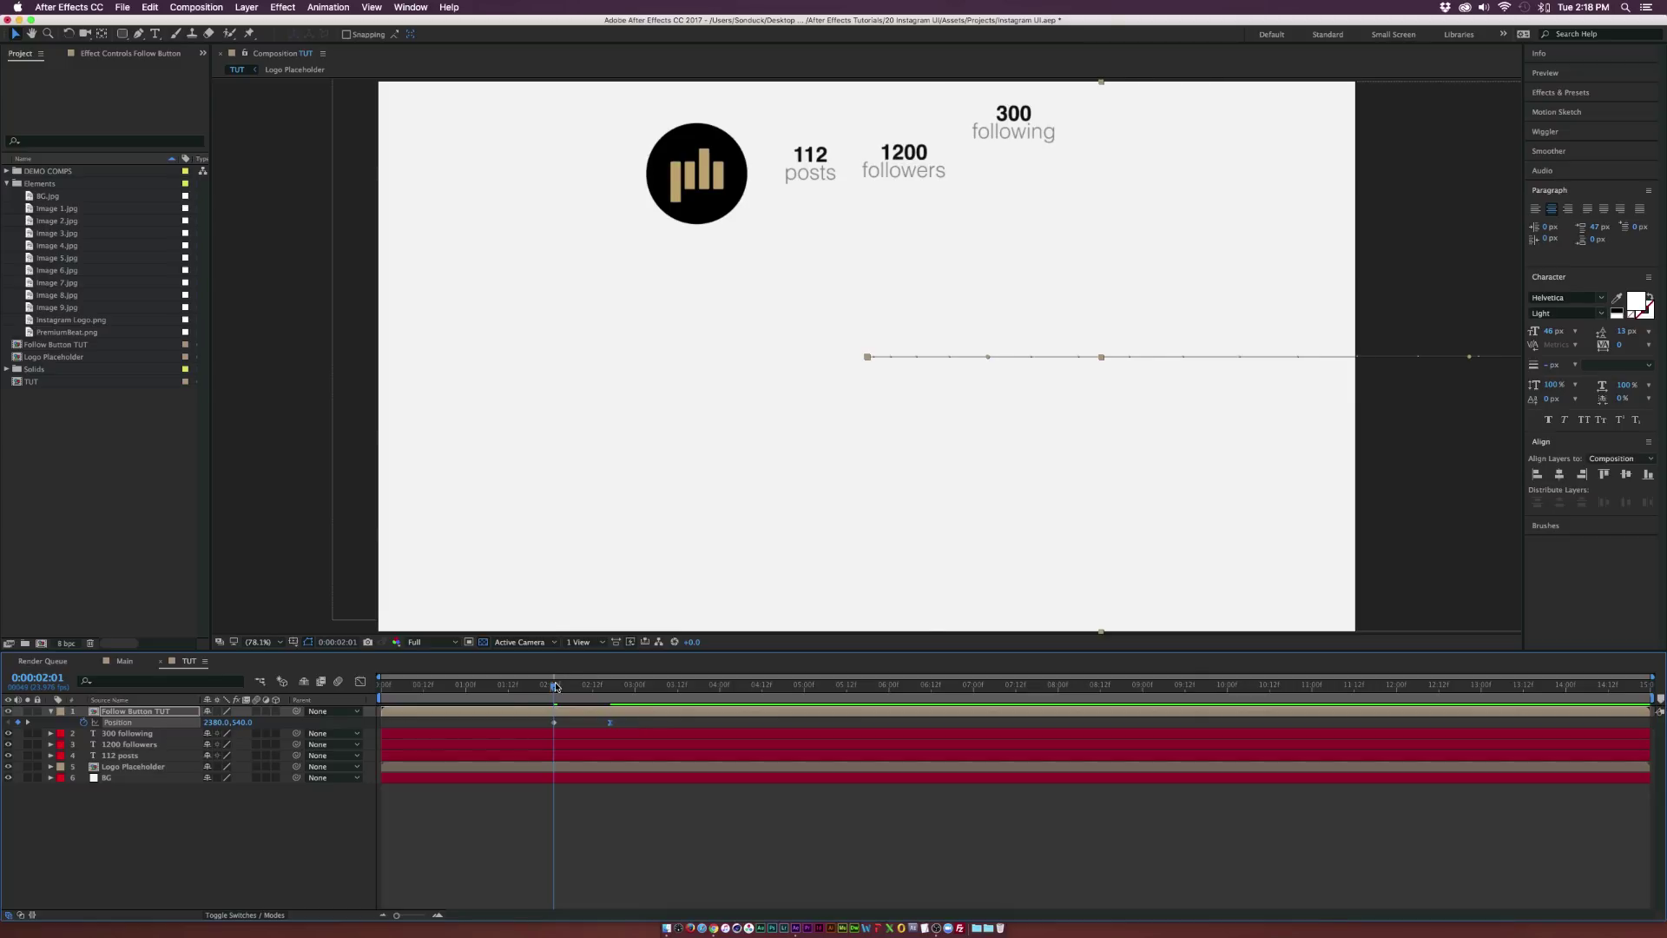
pyautogui.moveTo(556, 687); pyautogui.dragTo(638, 689)
pyautogui.click(156, 35)
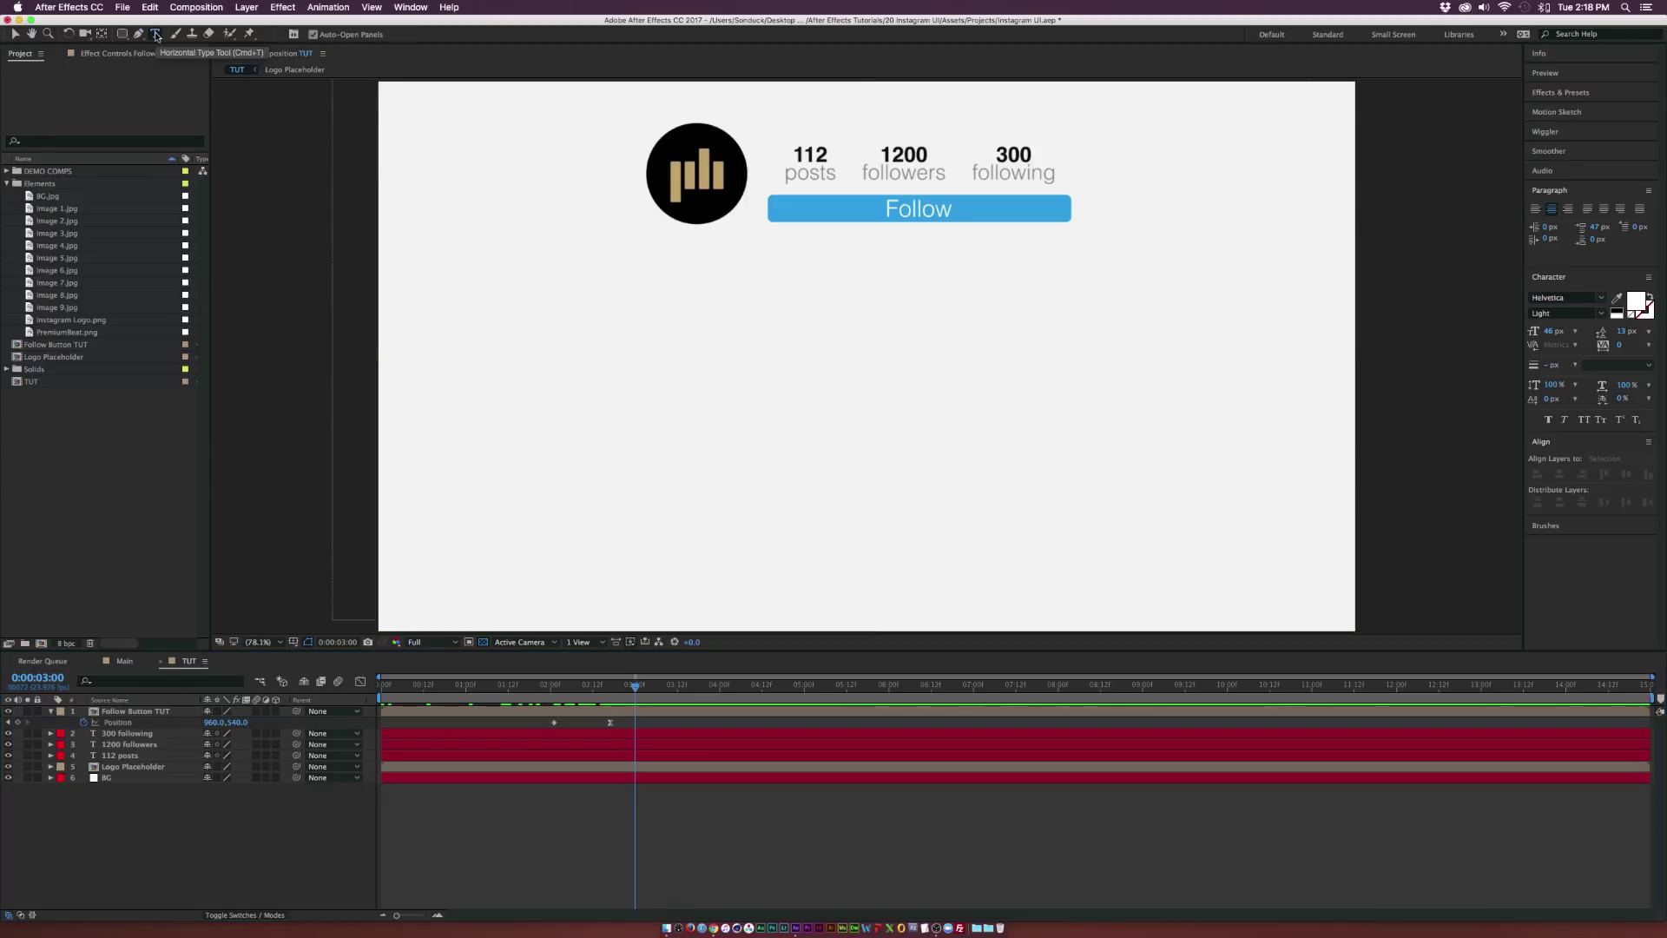
# Add 'PremiumBeat' in bold black text and place it just under the logo
pyautogui.press('v')
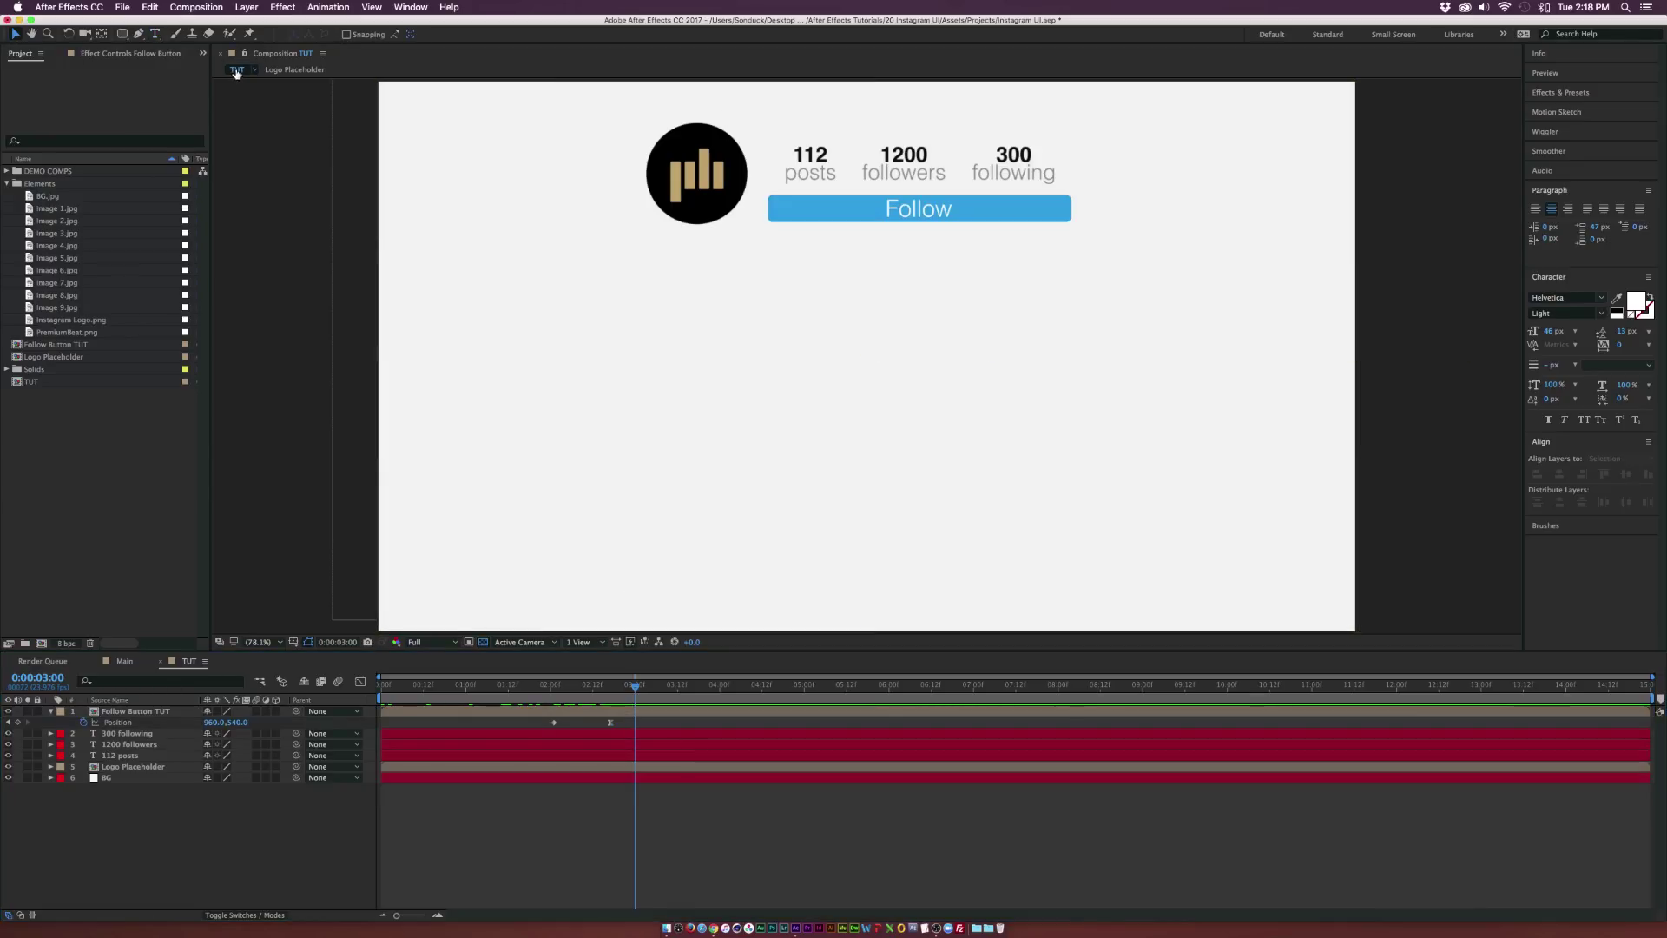
pyautogui.click(158, 35)
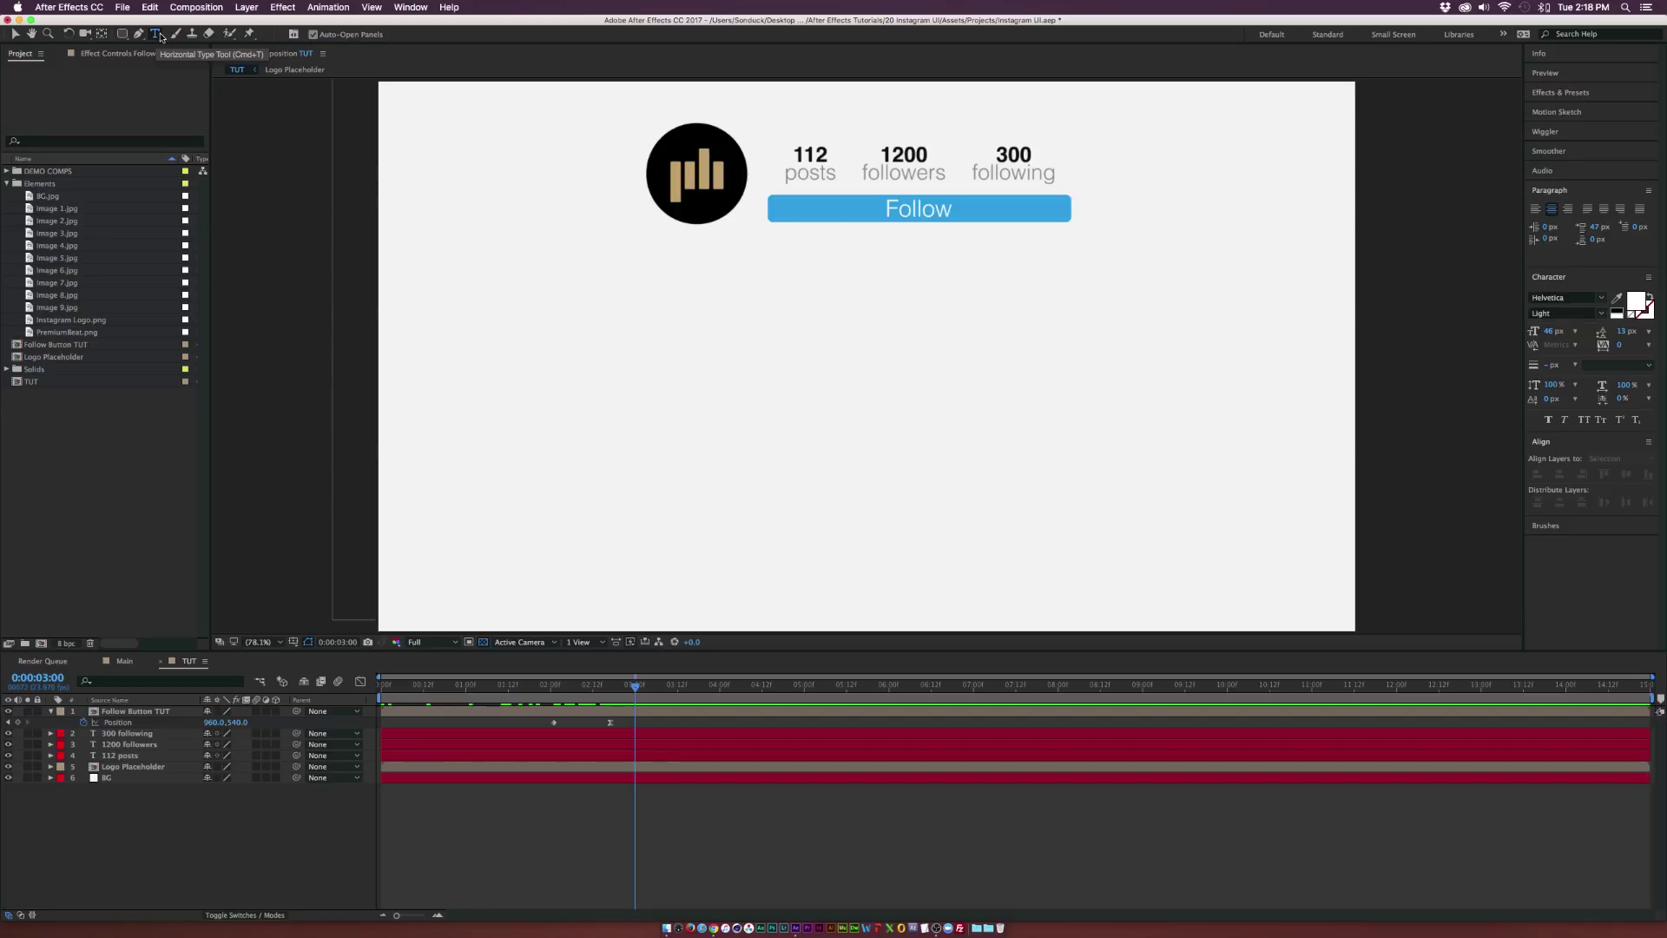
pyautogui.click(686, 259)
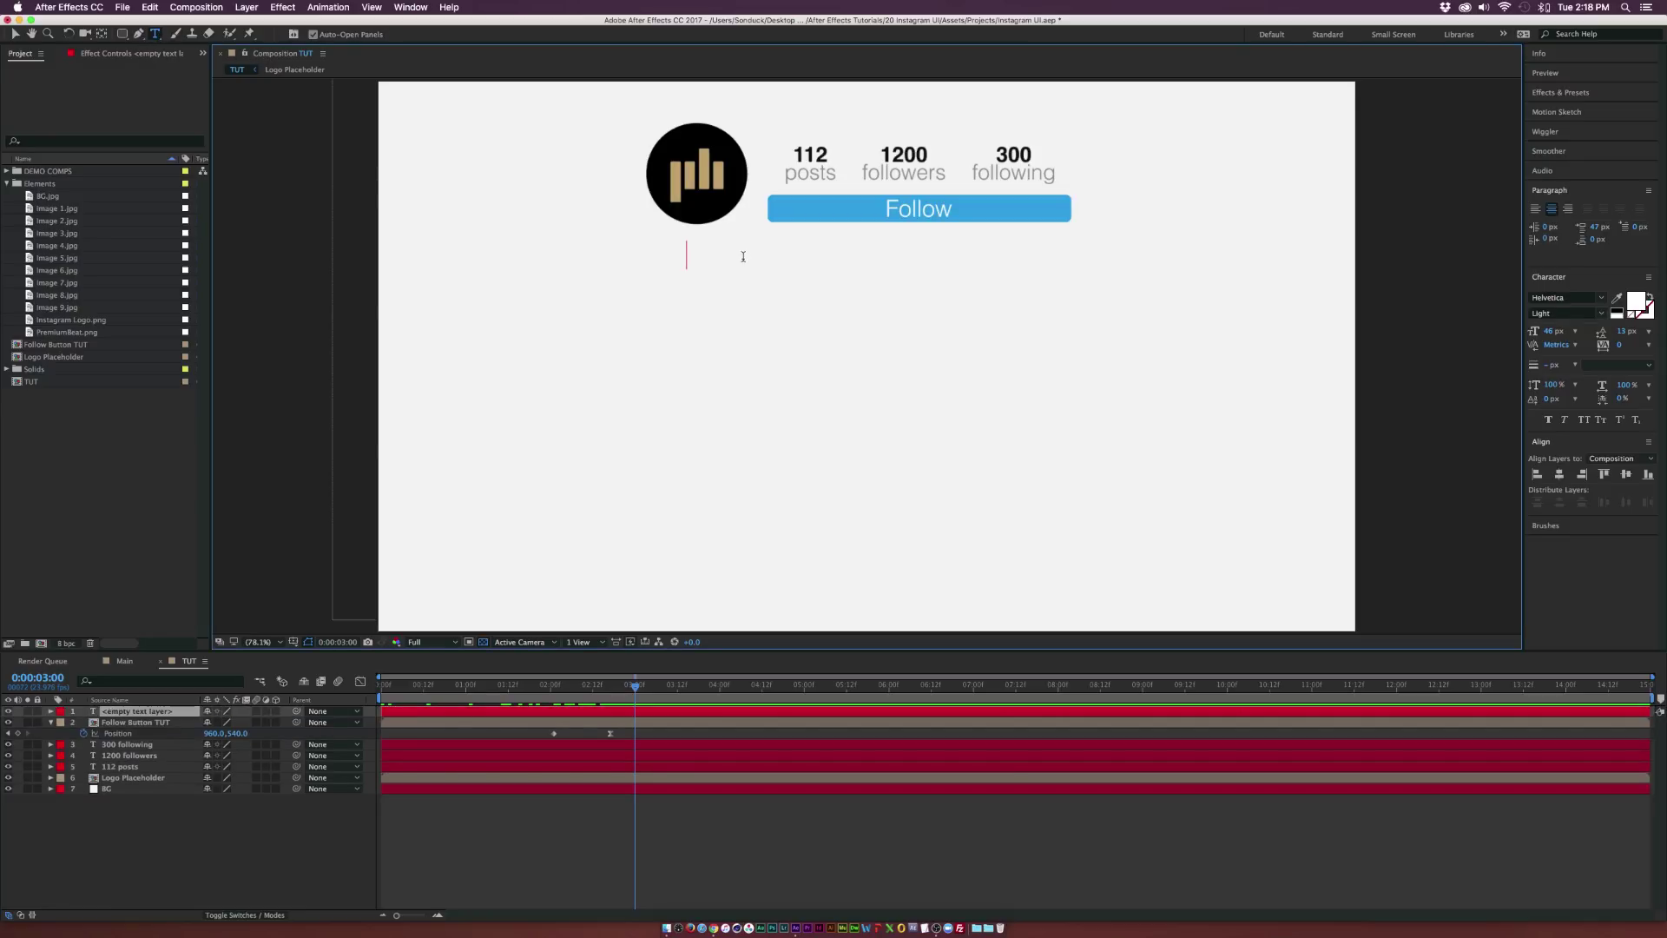
pyautogui.write('Pre')
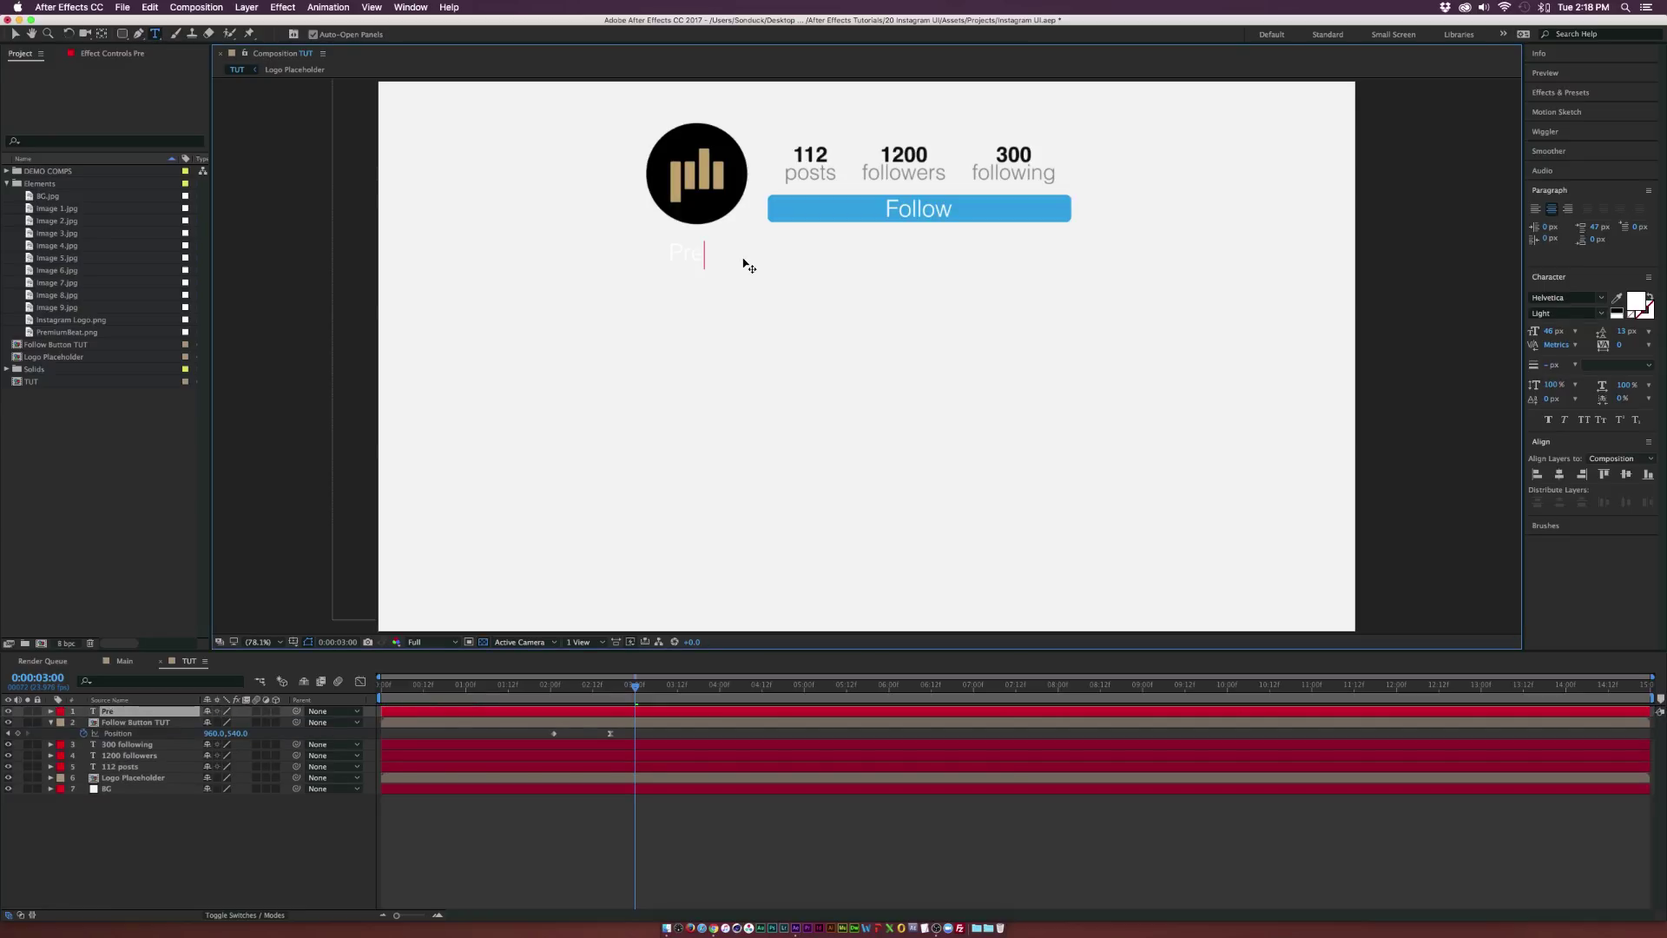
pyautogui.write('miumBeat')
pyautogui.press('super+a')
pyautogui.click(1638, 304)
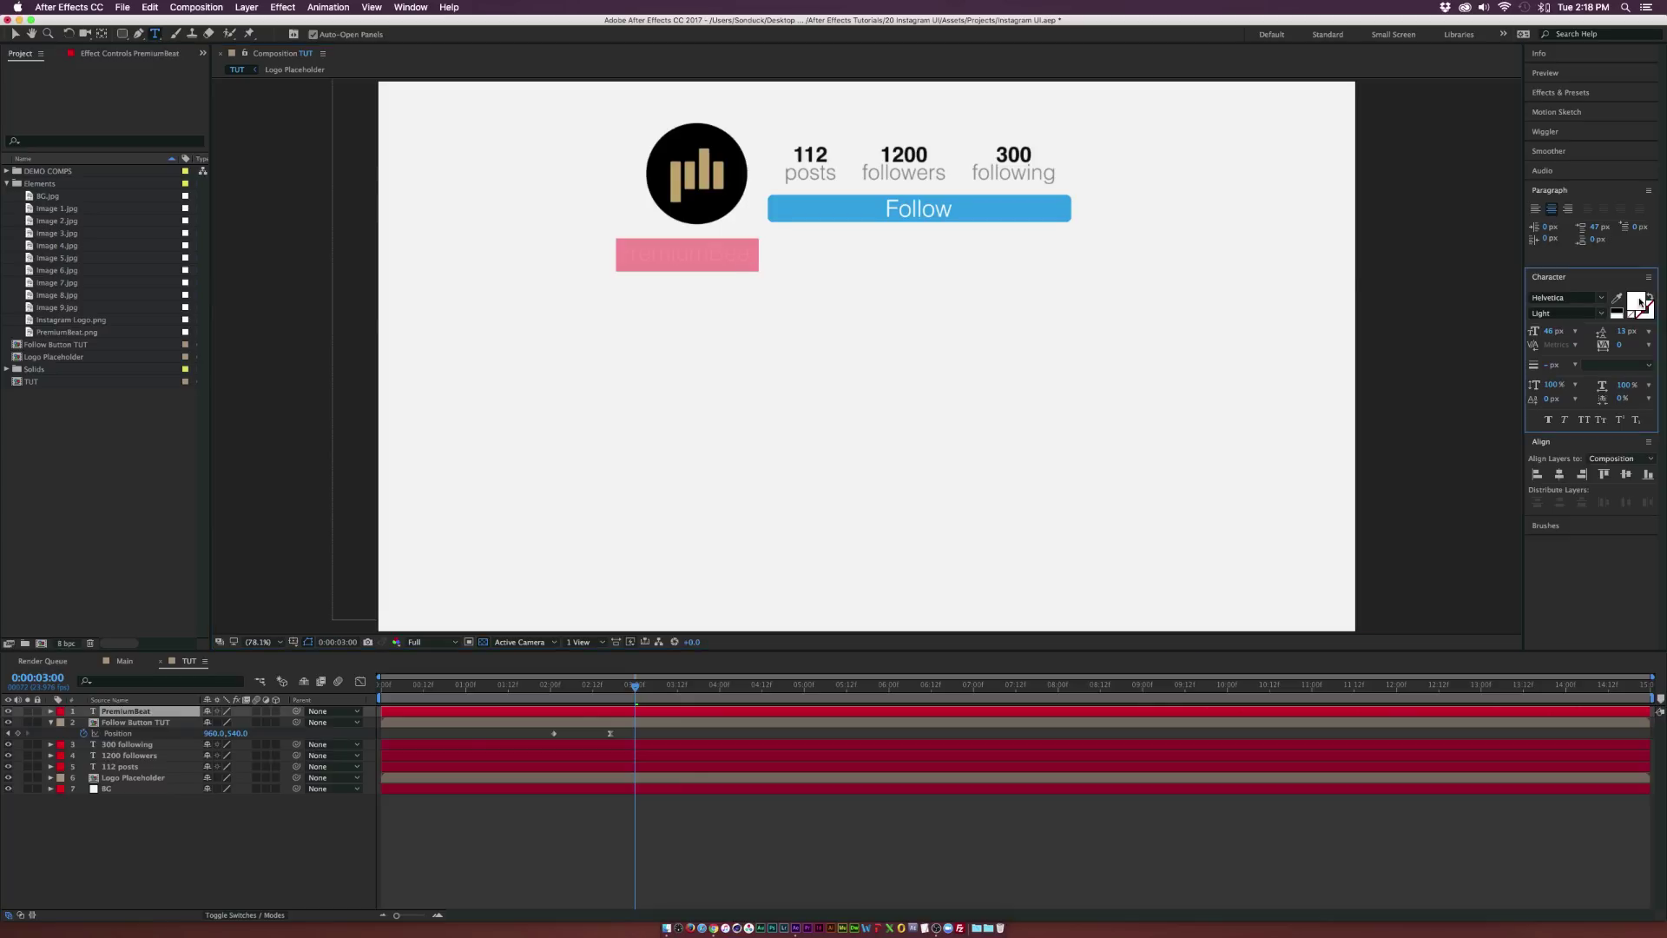
pyautogui.click(37, 265)
pyautogui.click(297, 102)
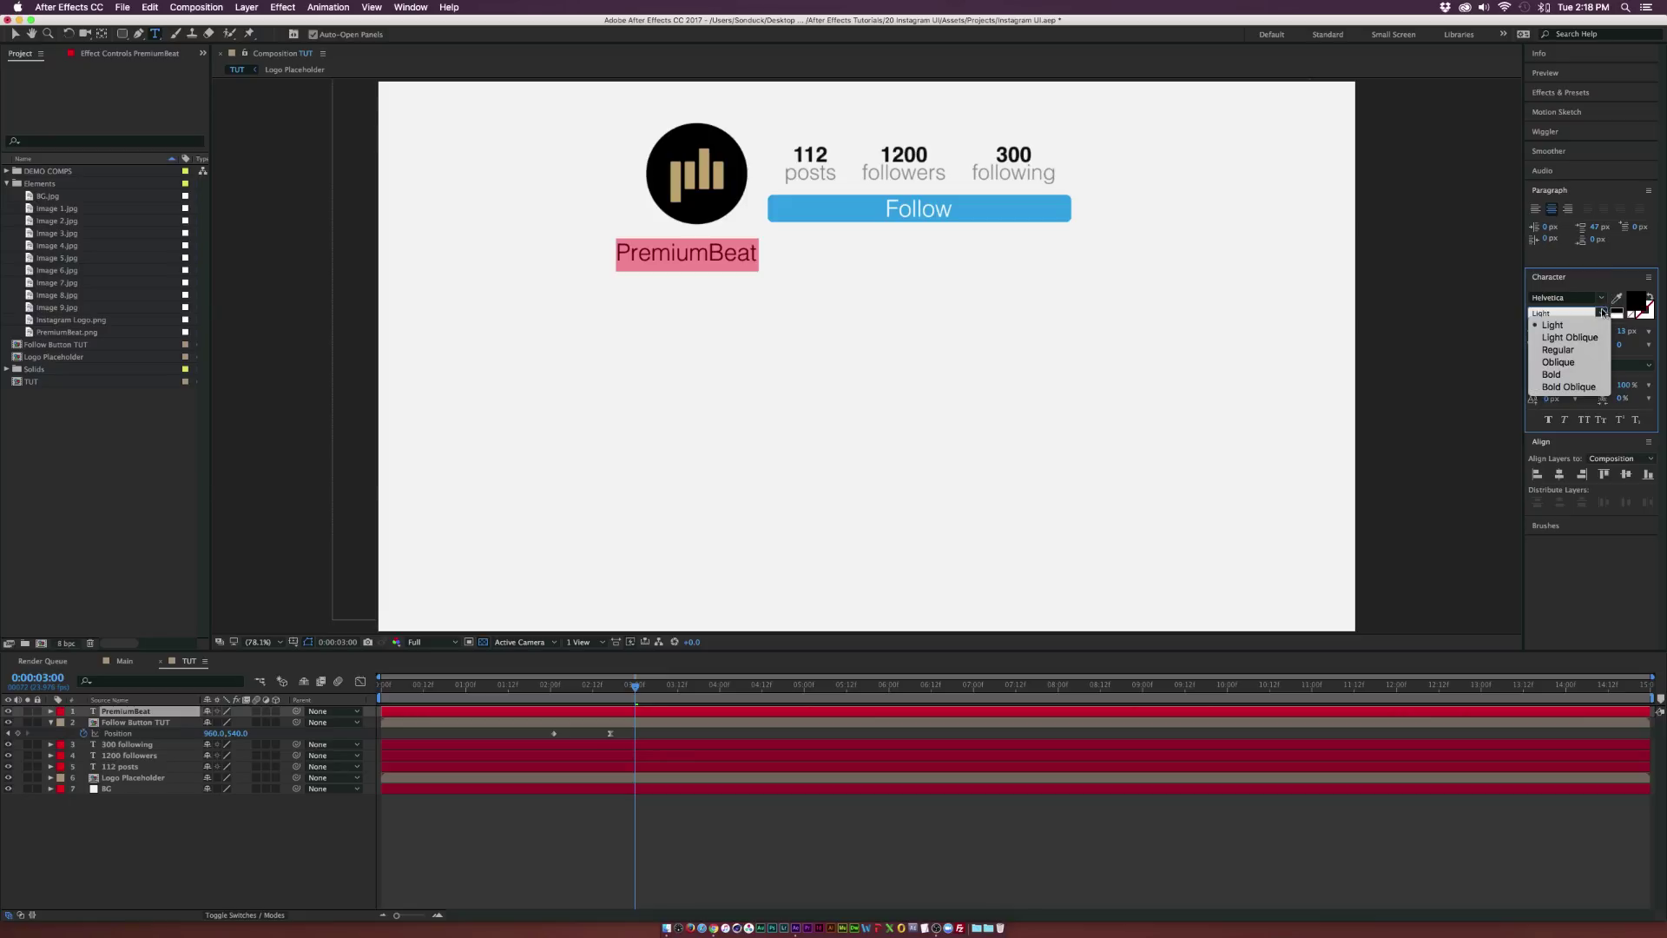
pyautogui.click(1552, 375)
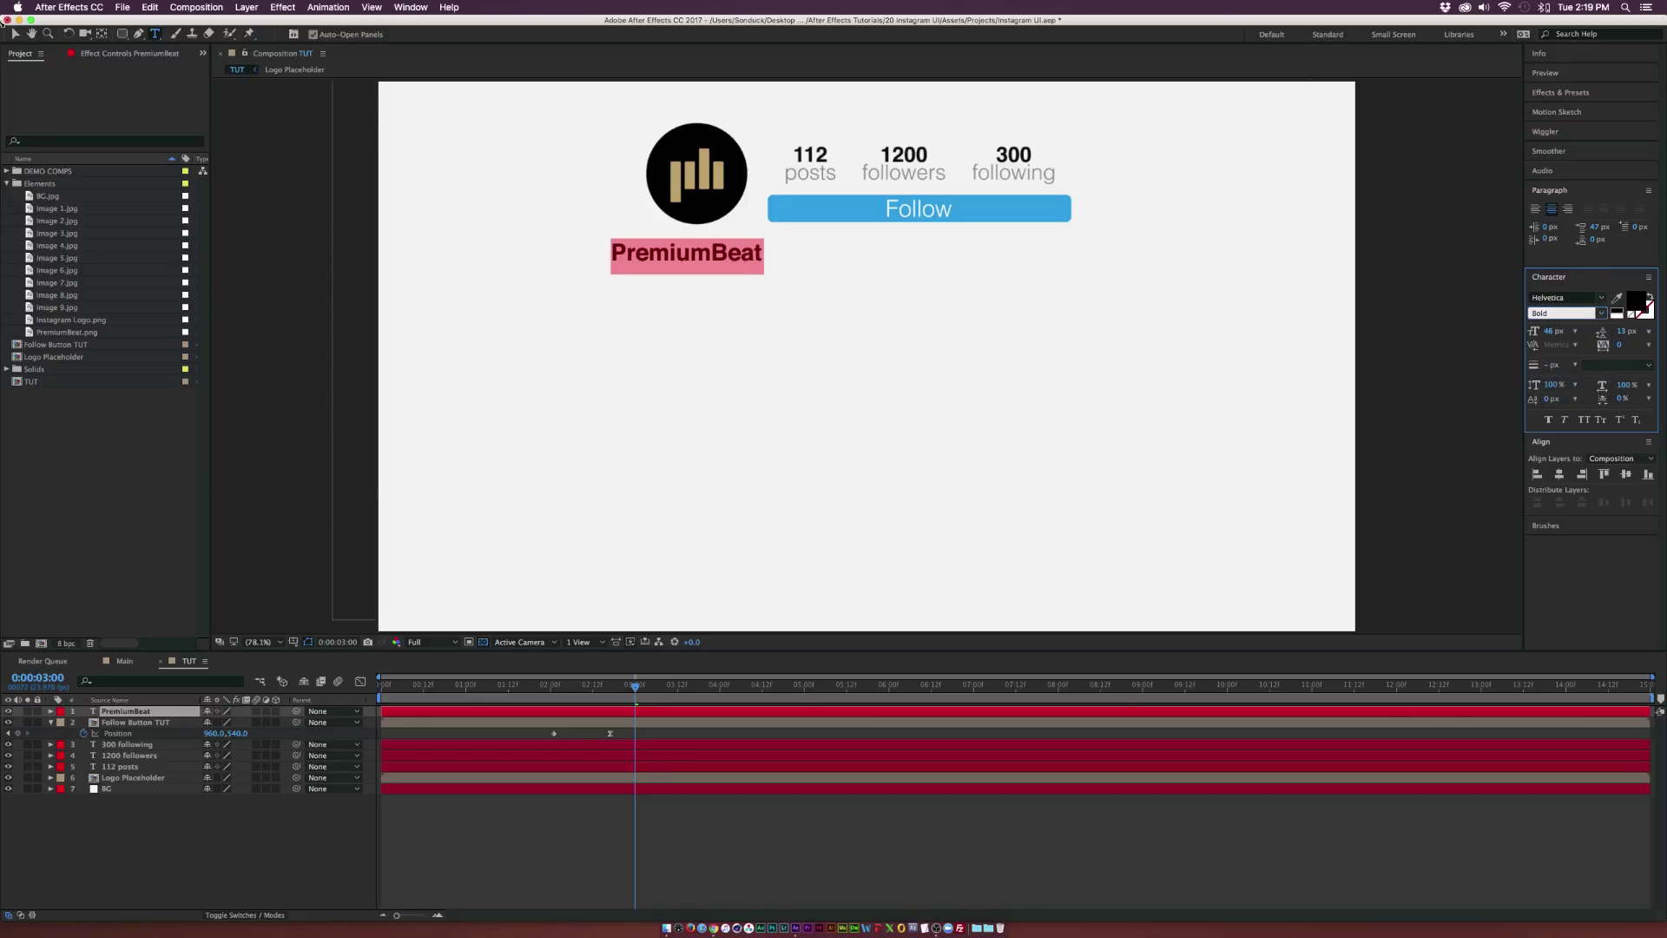
pyautogui.click(15, 33)
pyautogui.moveTo(694, 255); pyautogui.dragTo(734, 265)
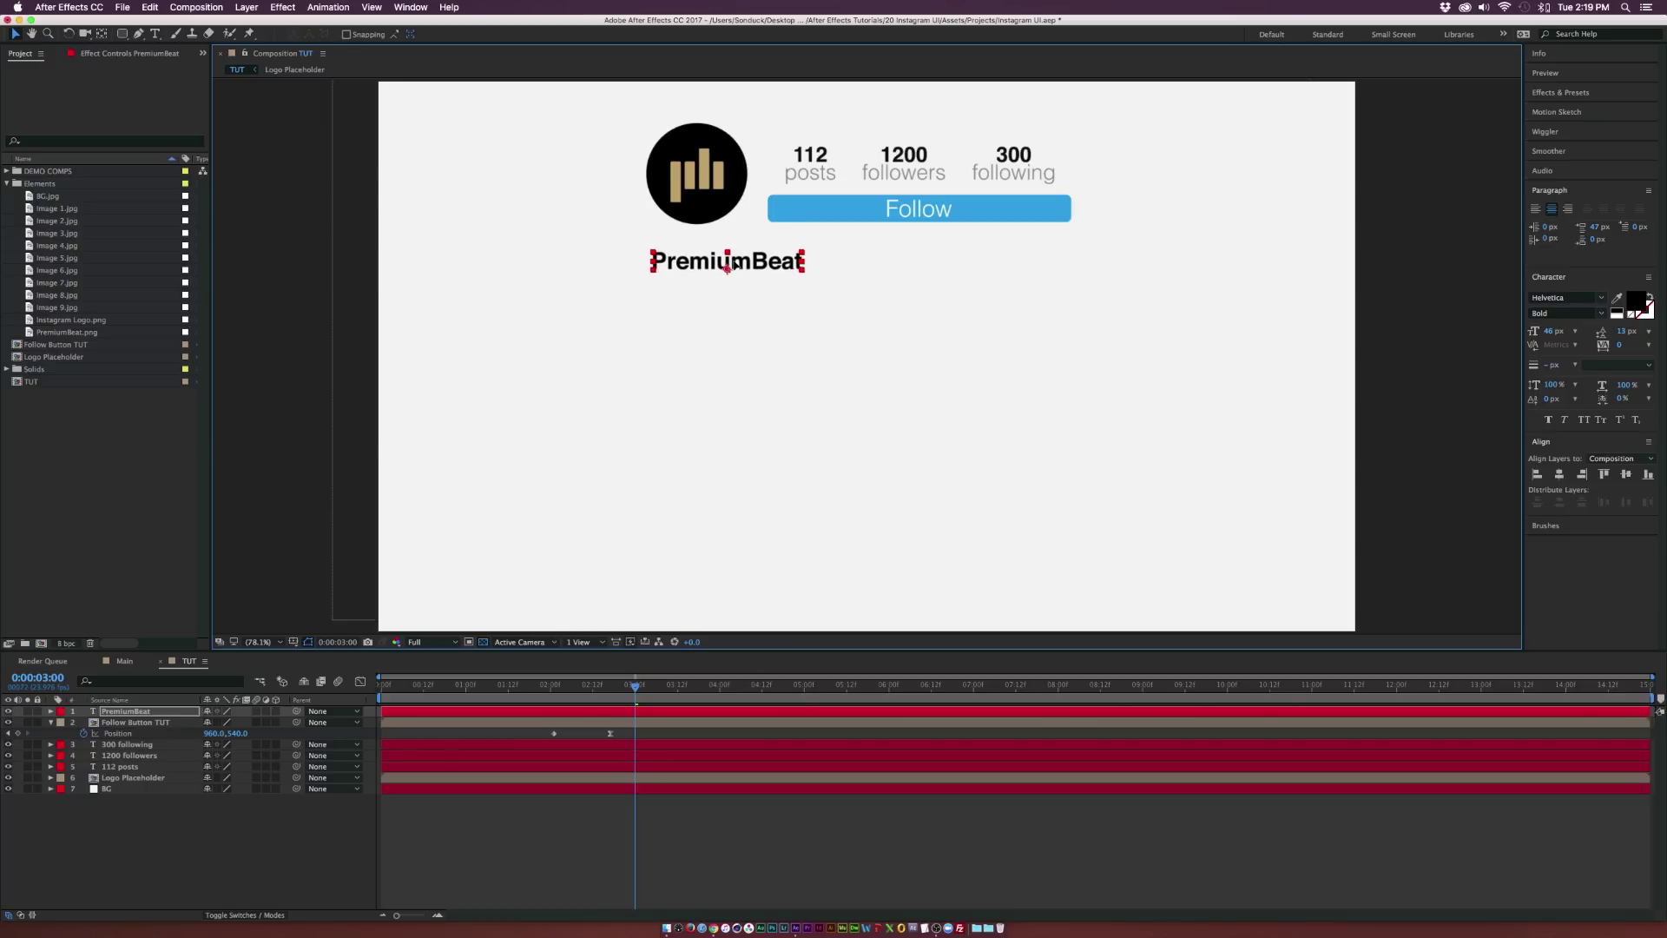
# Draw a paragraph text box, paste the two-line bio, and nudge it up under PremiumBeat
pyautogui.press('pageup')
pyautogui.press('pageup')
pyautogui.press('pageup')
pyautogui.press('pageup')
pyautogui.press('pageup')
pyautogui.click(157, 35)
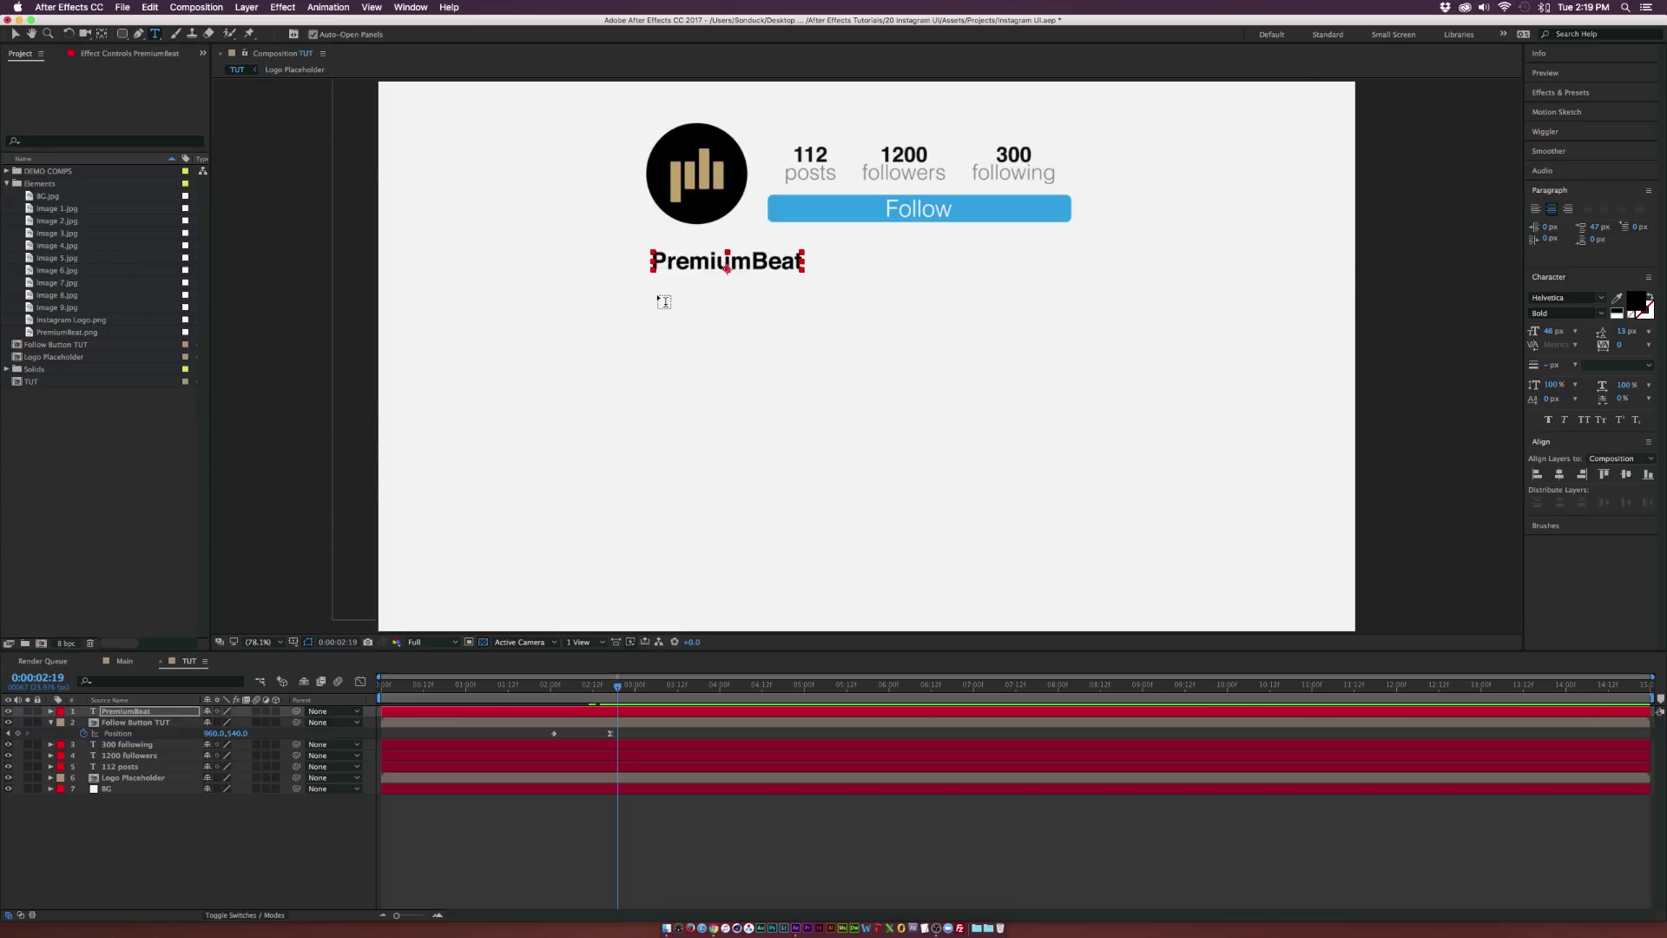
pyautogui.moveTo(655, 291); pyautogui.dragTo(995, 338)
pyautogui.press('super+v')
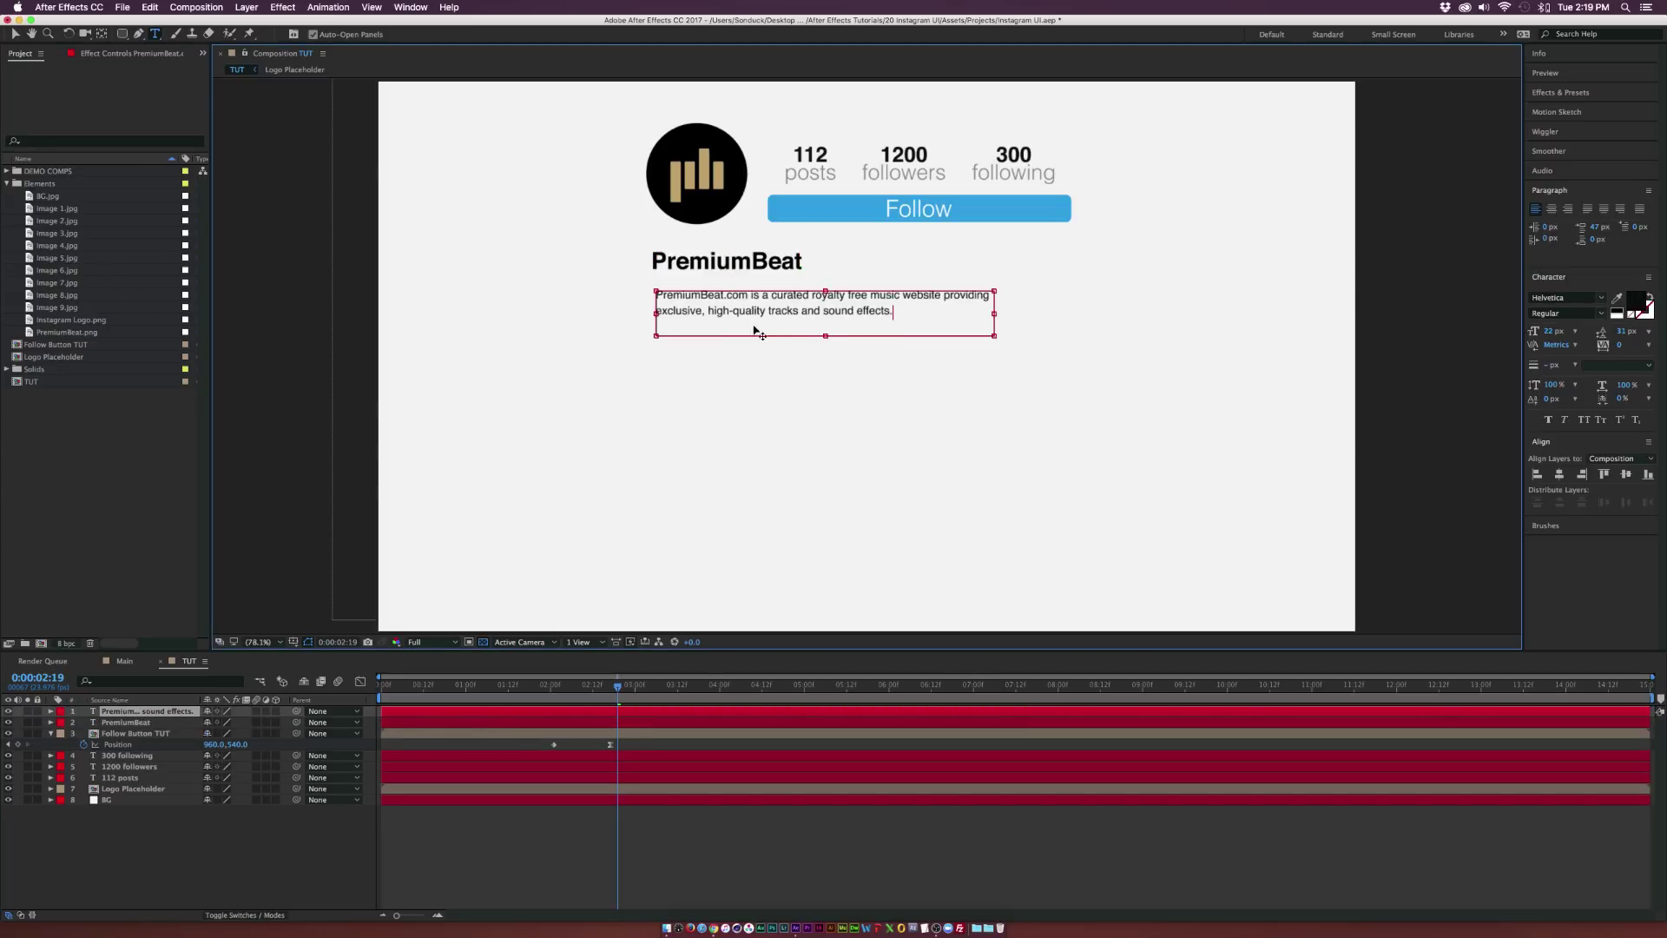
pyautogui.click(16, 34)
pyautogui.moveTo(727, 310); pyautogui.dragTo(730, 301)
# Draw a straight horizontal Pen path across the width beneath the bio
pyautogui.click(599, 174)
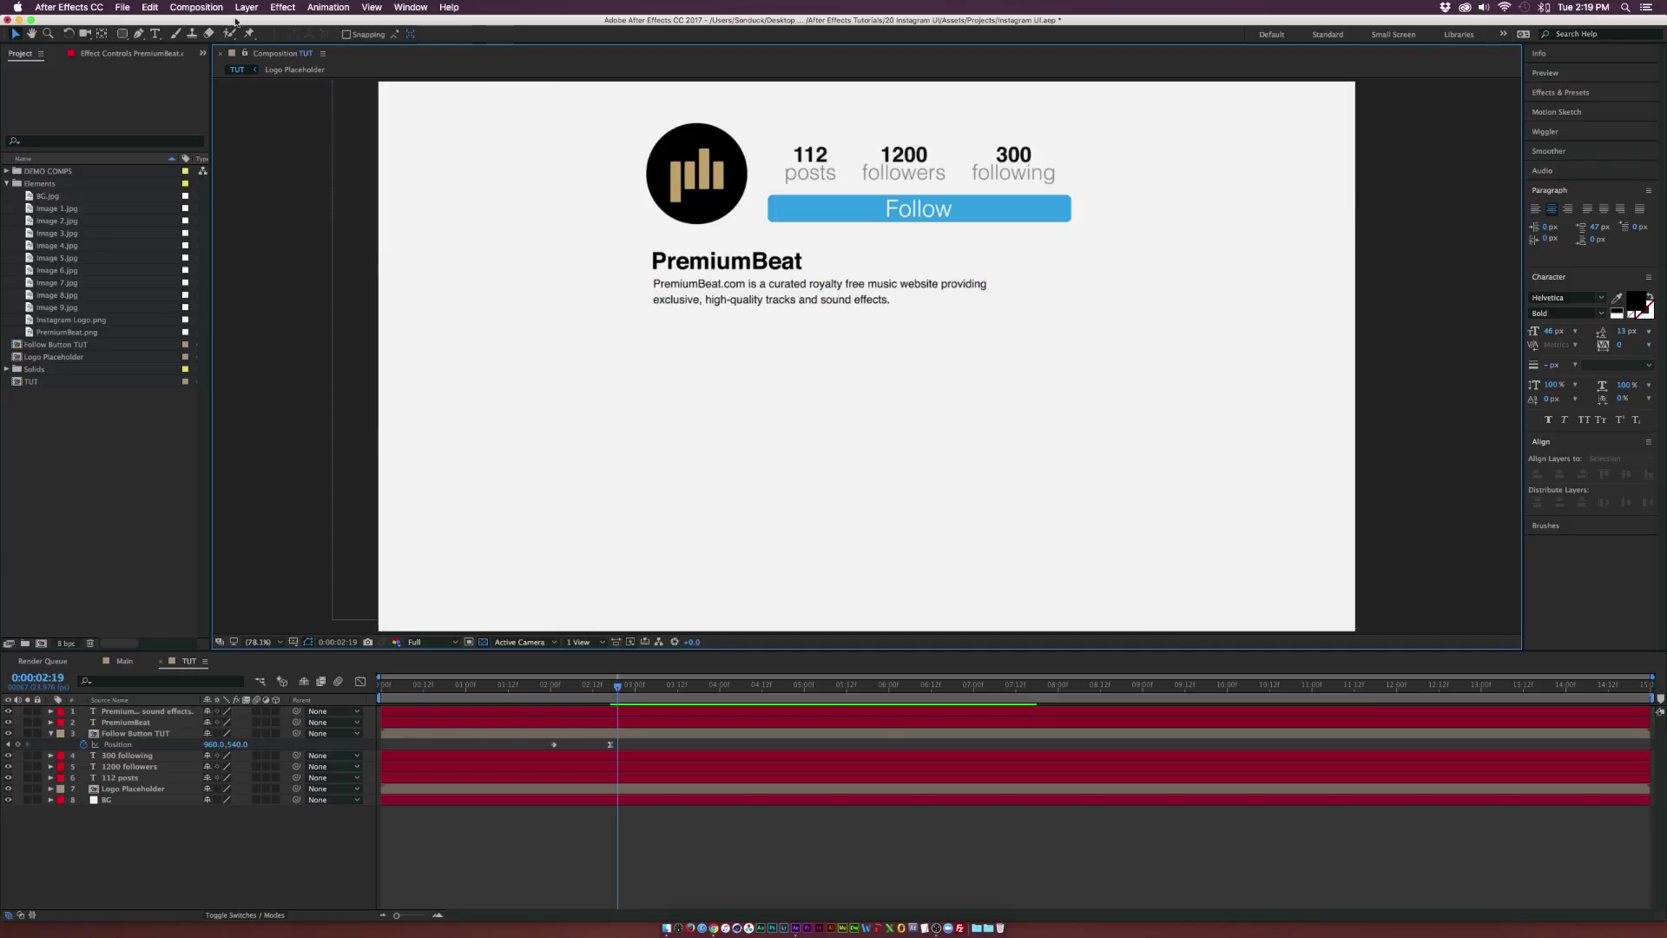
pyautogui.click(139, 35)
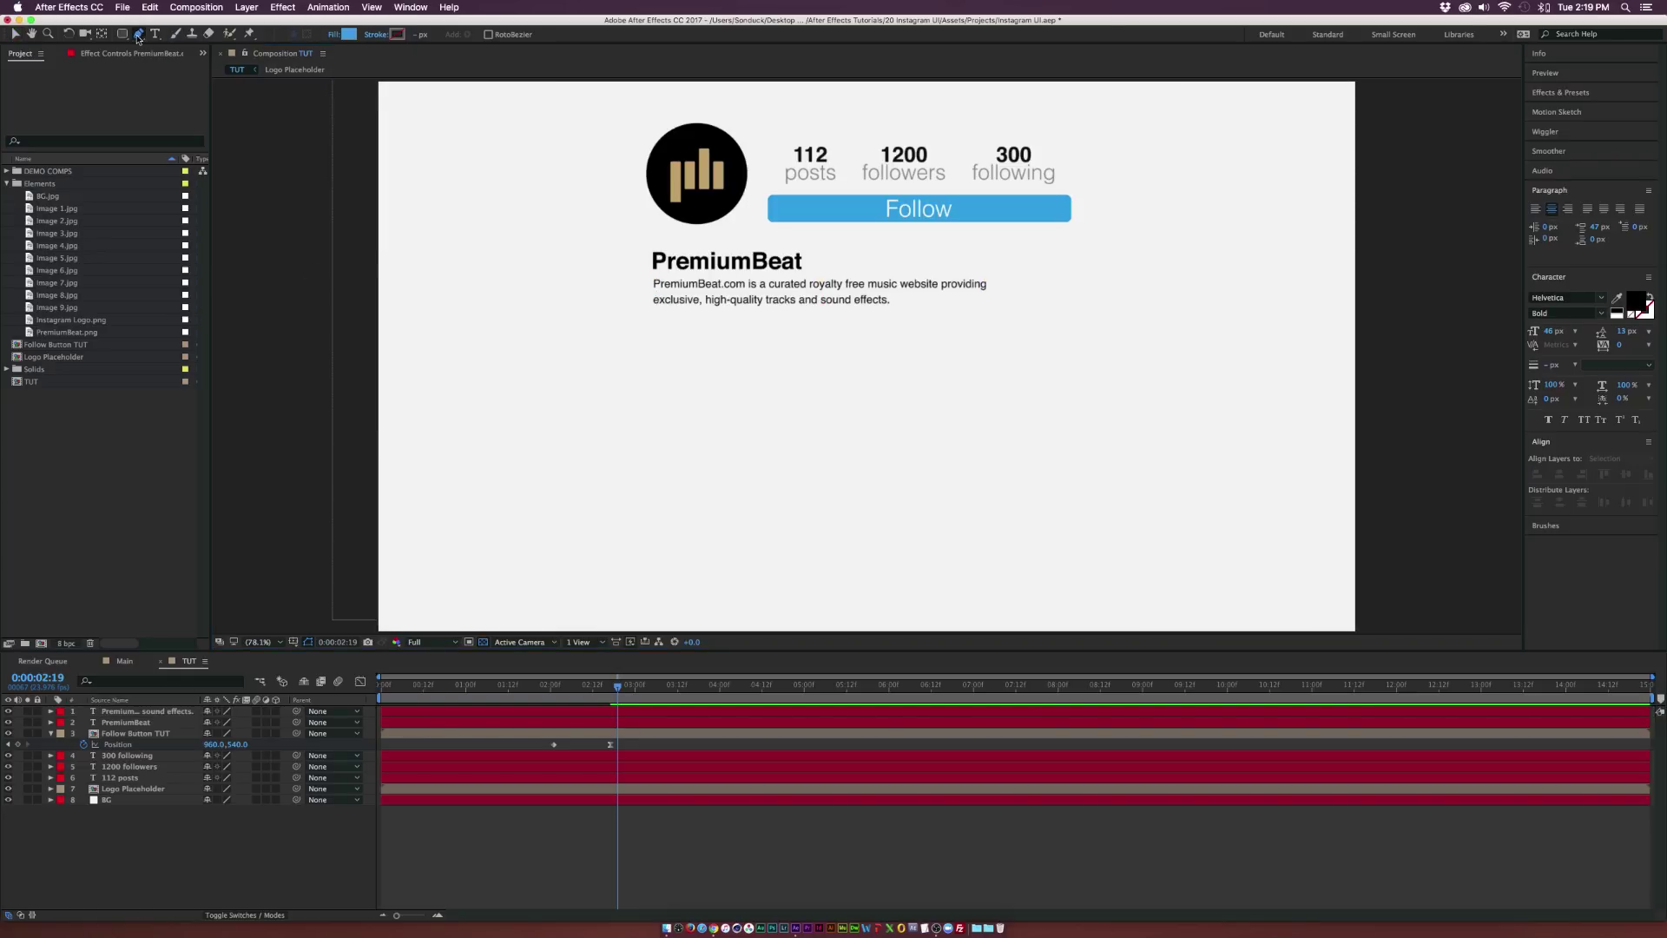
pyautogui.click(653, 323)
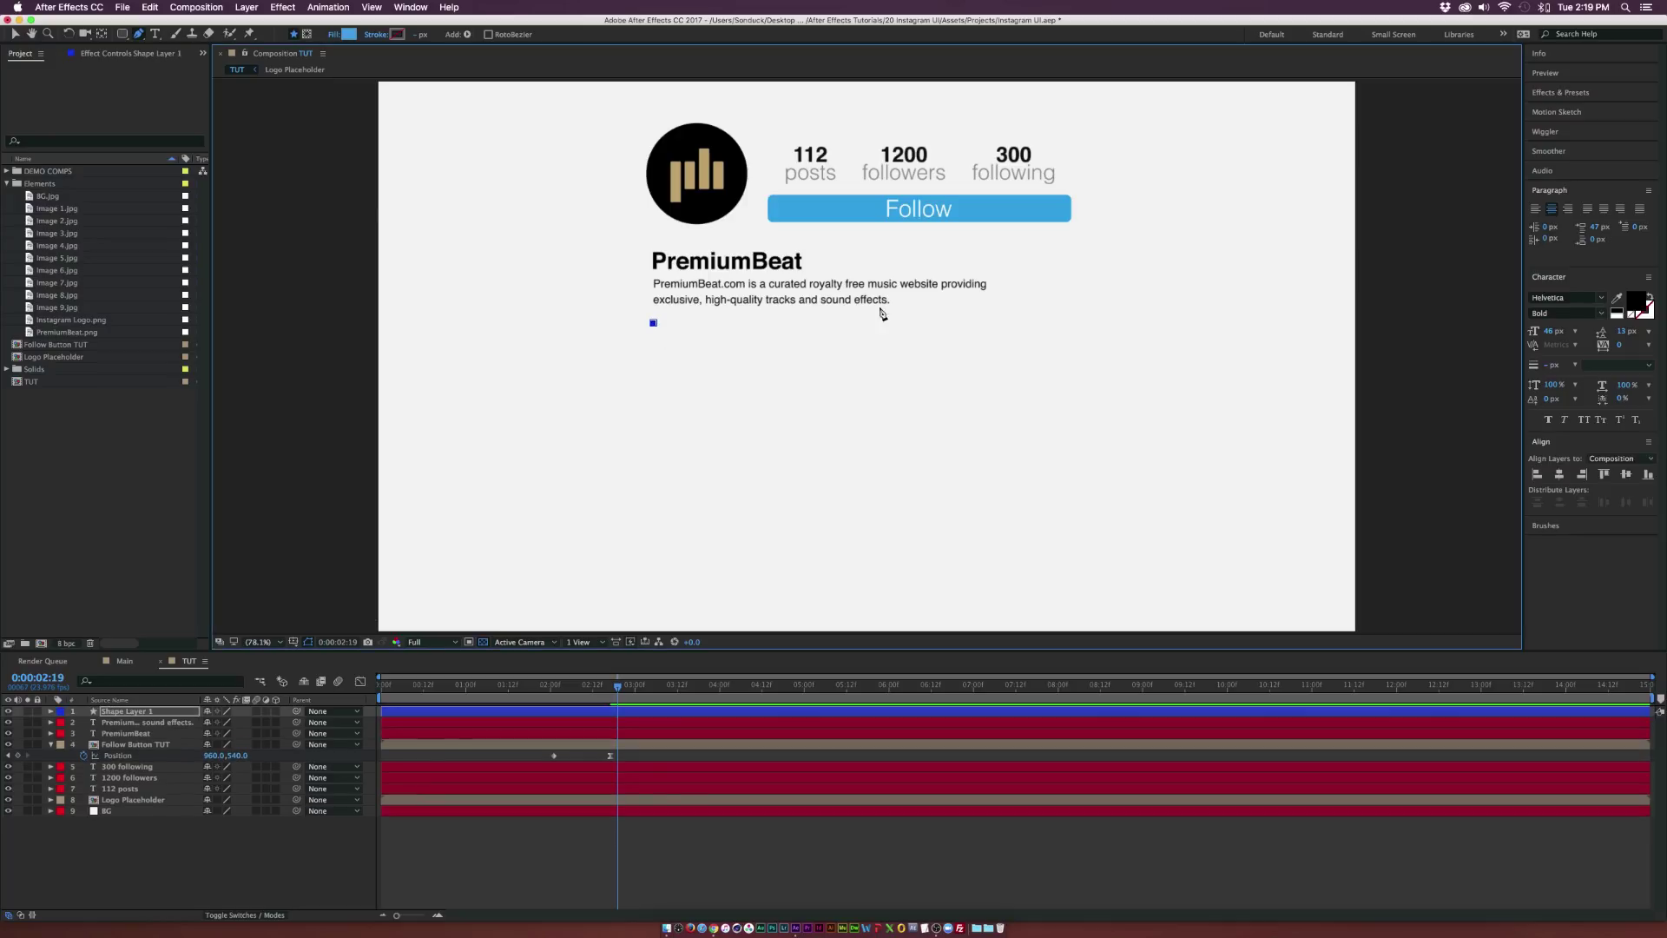
pyautogui.keyDown('shift'); pyautogui.click(1079, 344); pyautogui.keyUp('shift')
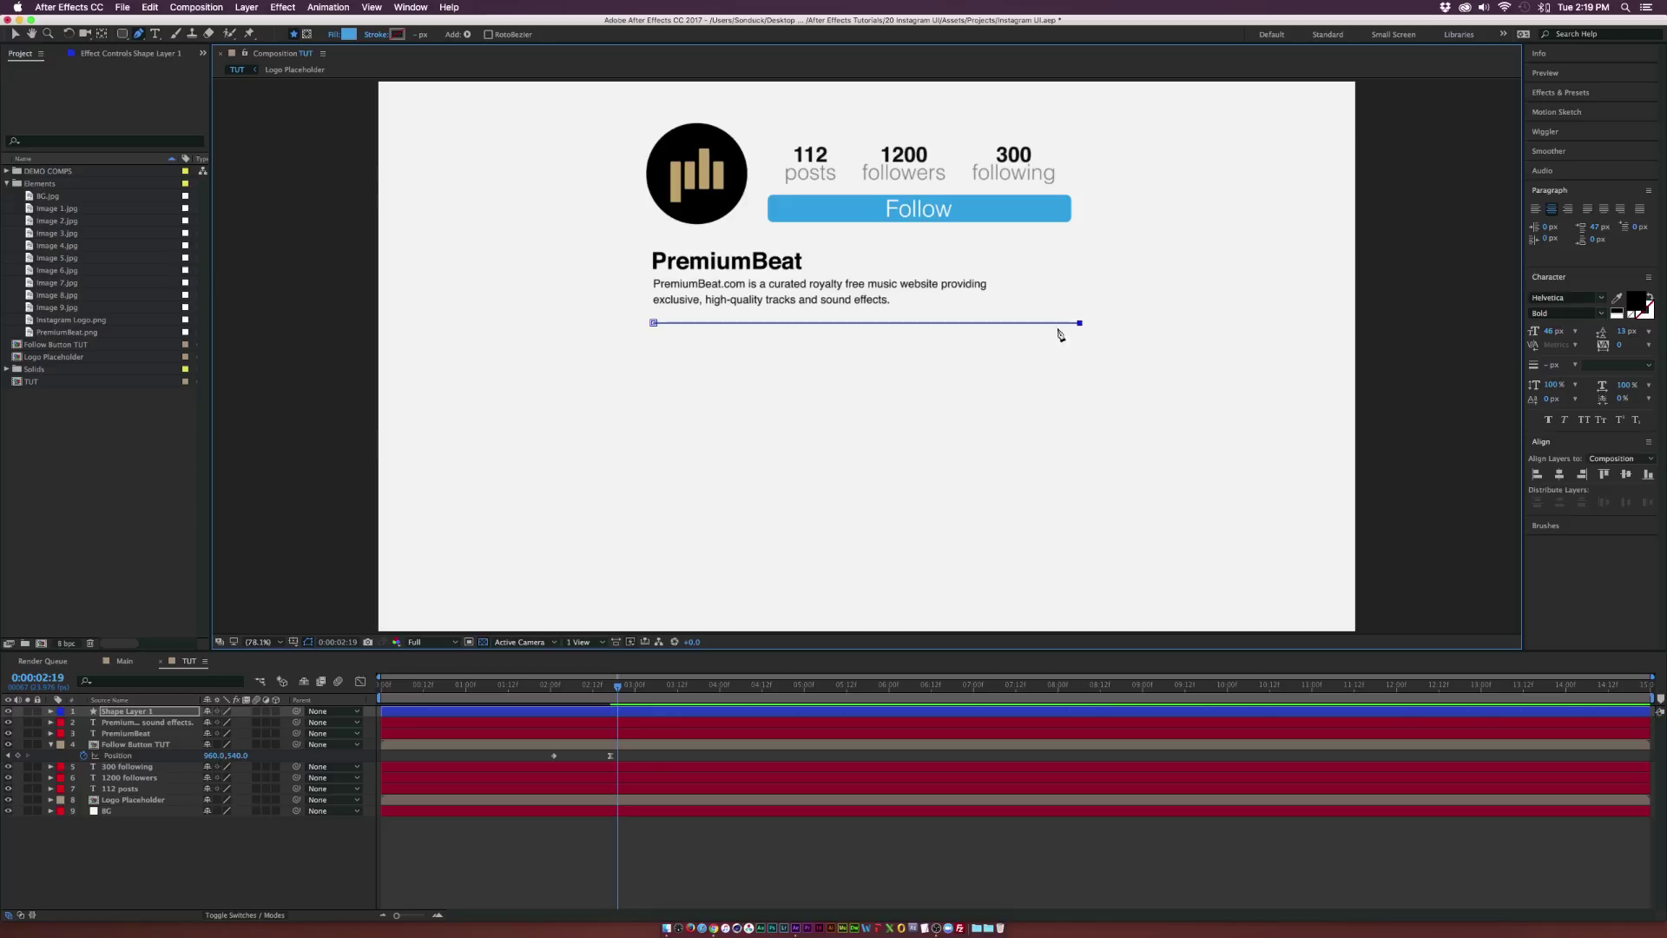
# Give the path no fill and a 1 px solid light-grey stroke
pyautogui.click(334, 35)
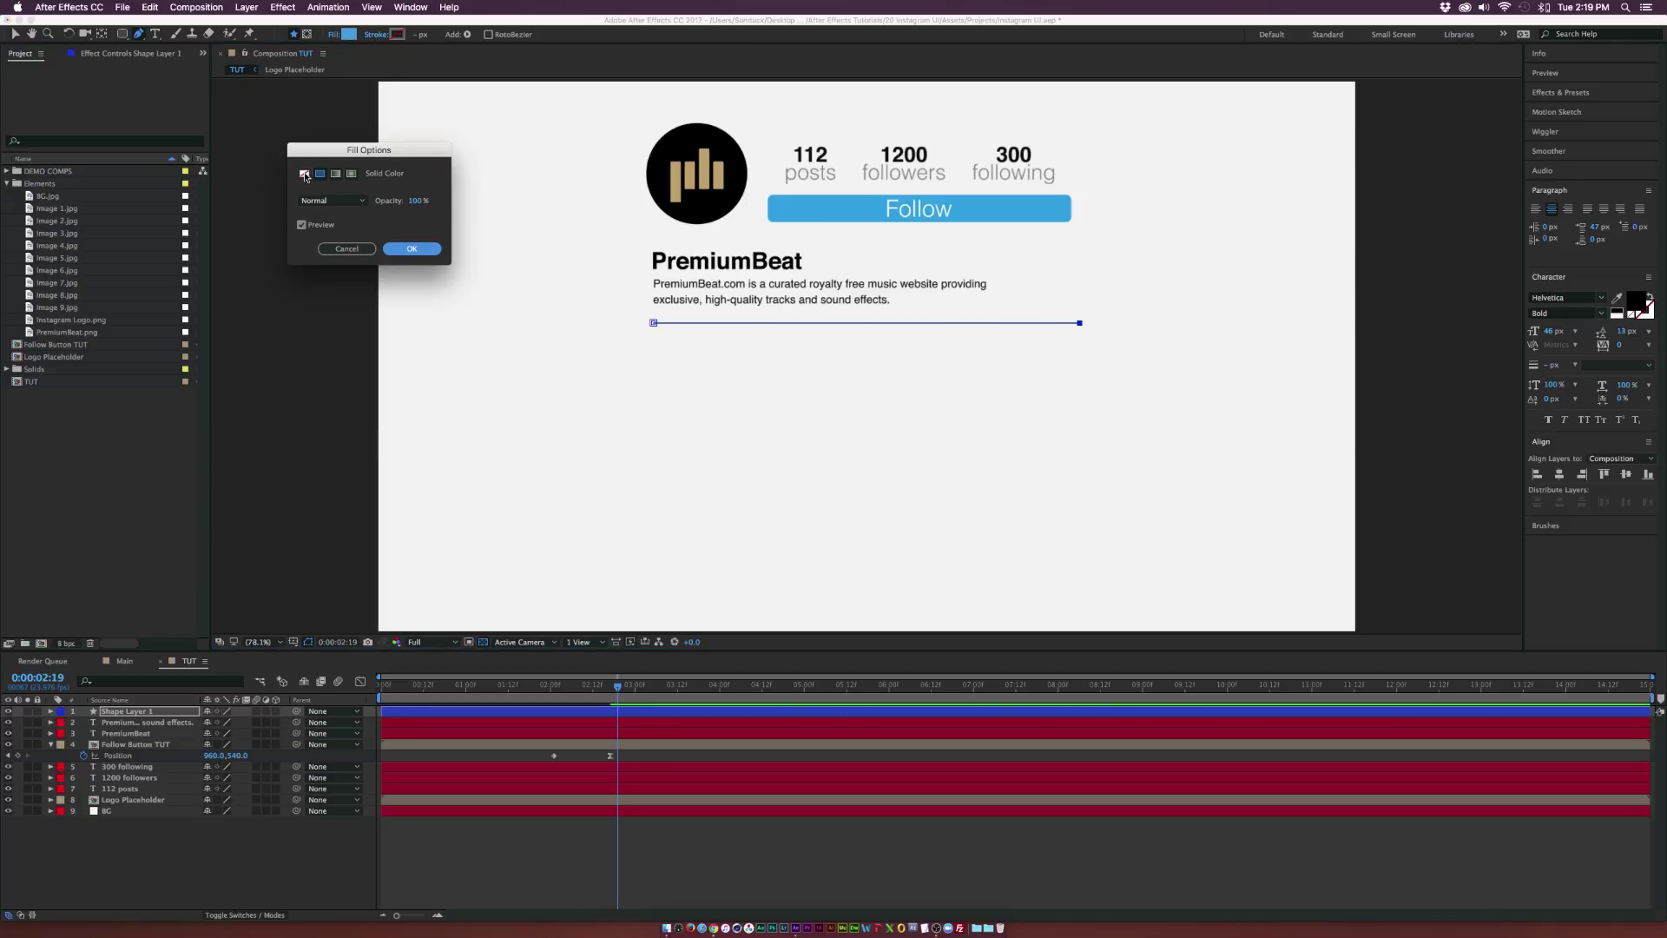
pyautogui.click(304, 173)
pyautogui.click(412, 248)
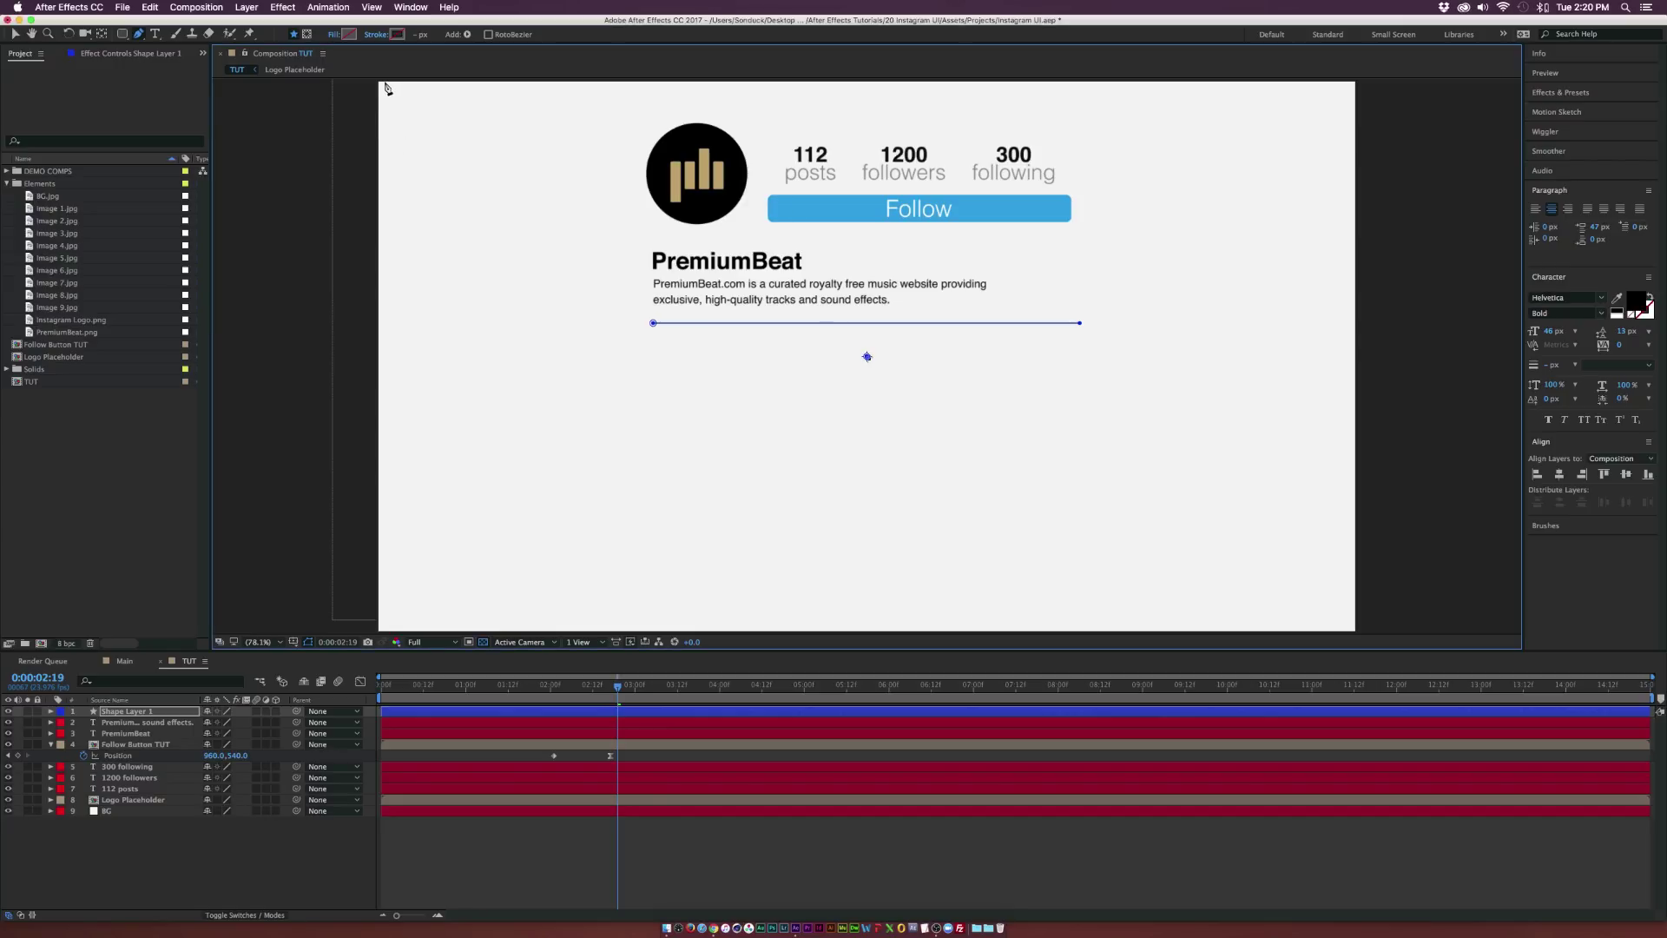
pyautogui.click(374, 34)
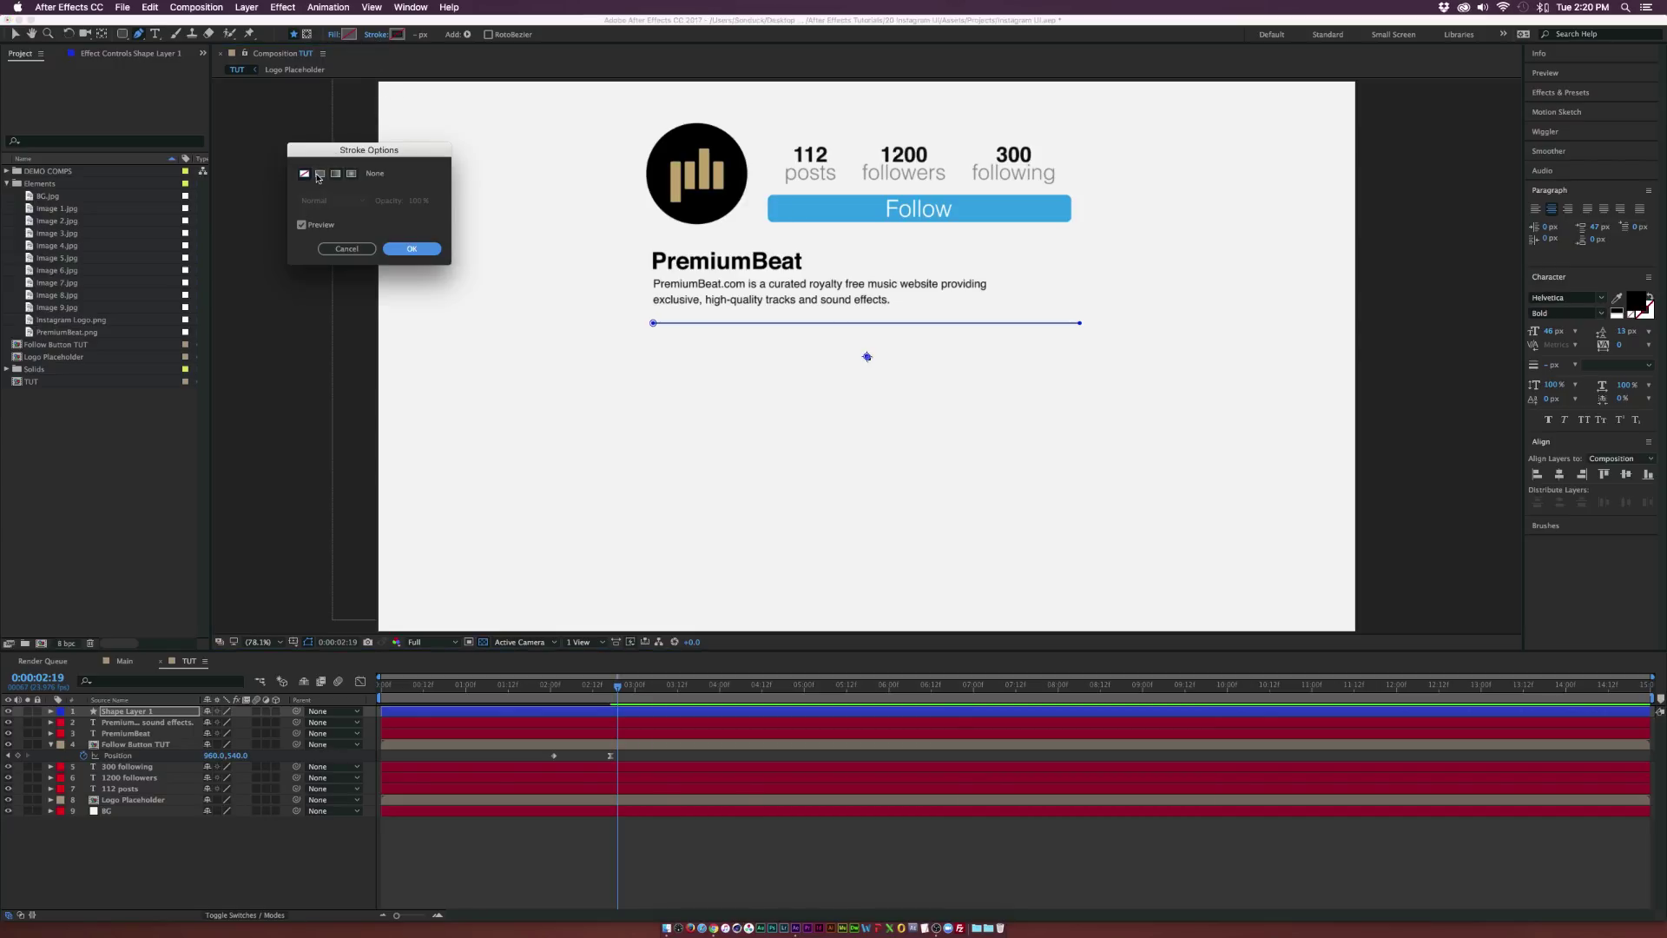
pyautogui.click(319, 175)
pyautogui.click(411, 248)
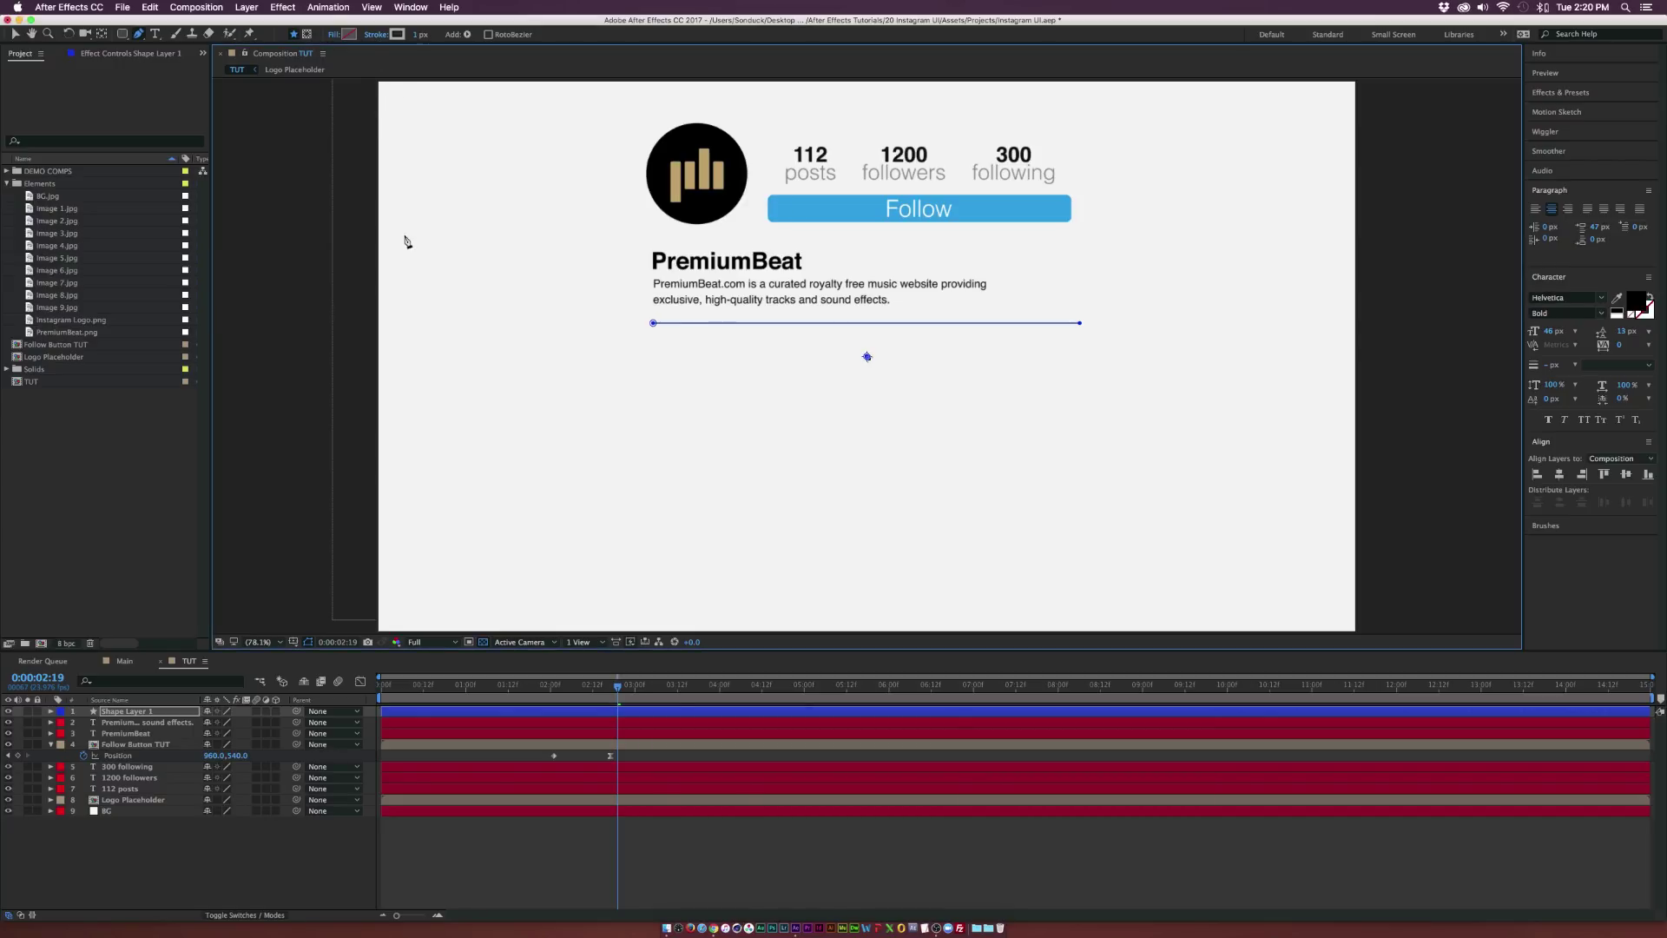
pyautogui.click(396, 35)
pyautogui.click(13, 138)
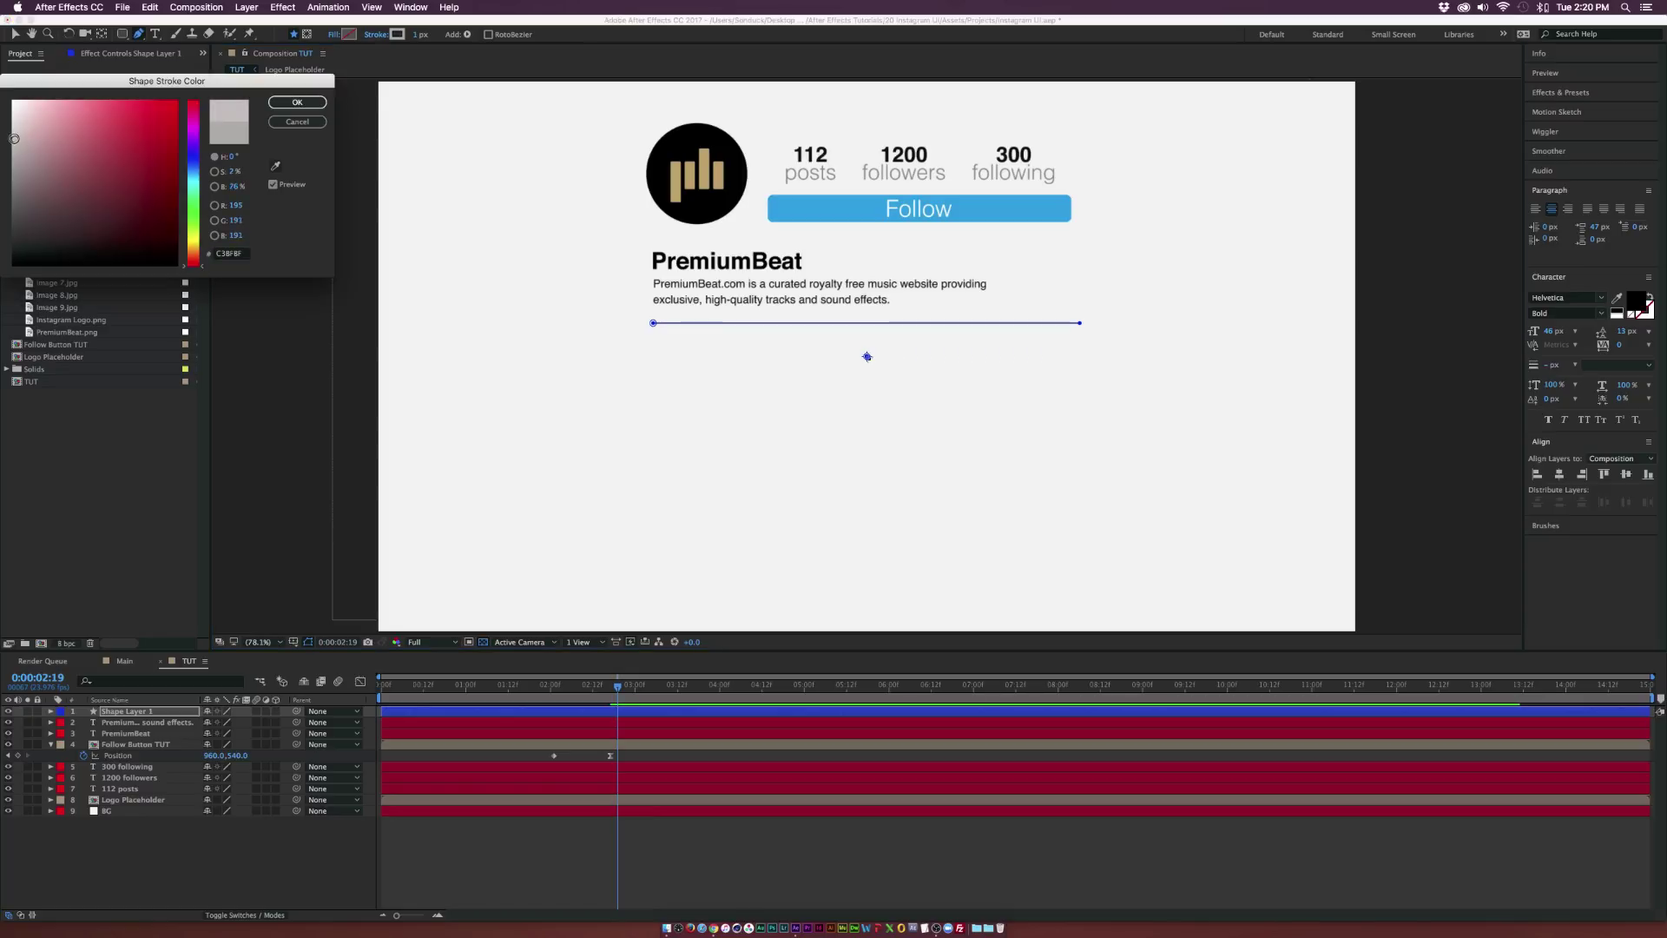
pyautogui.click(297, 103)
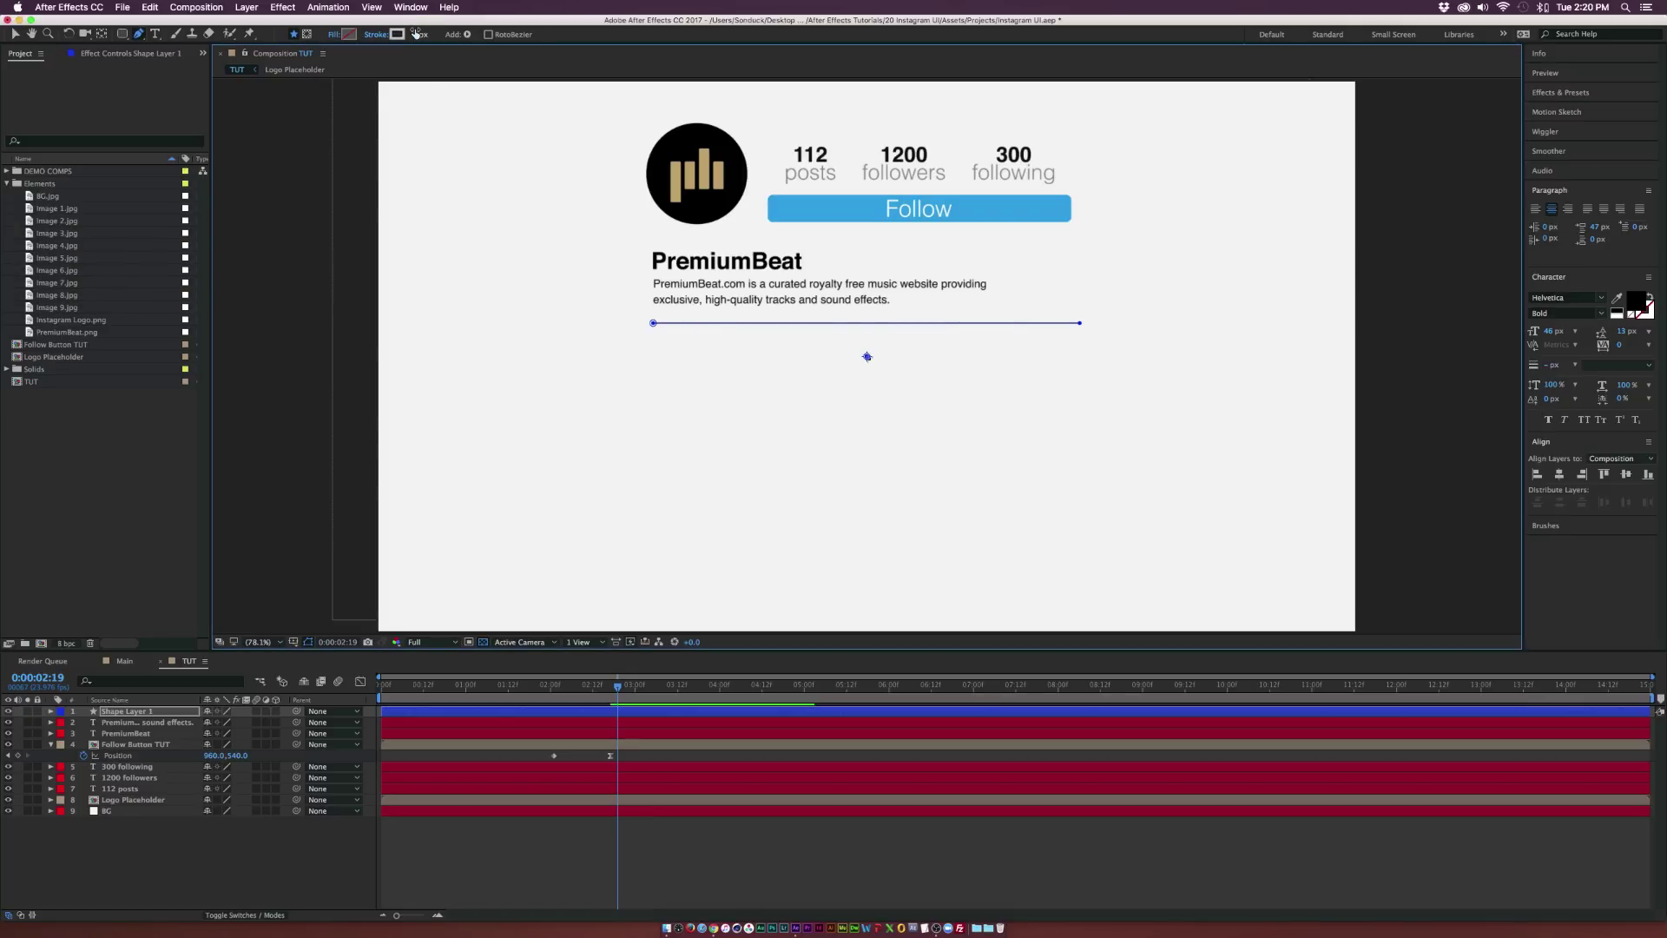
pyautogui.click(419, 33)
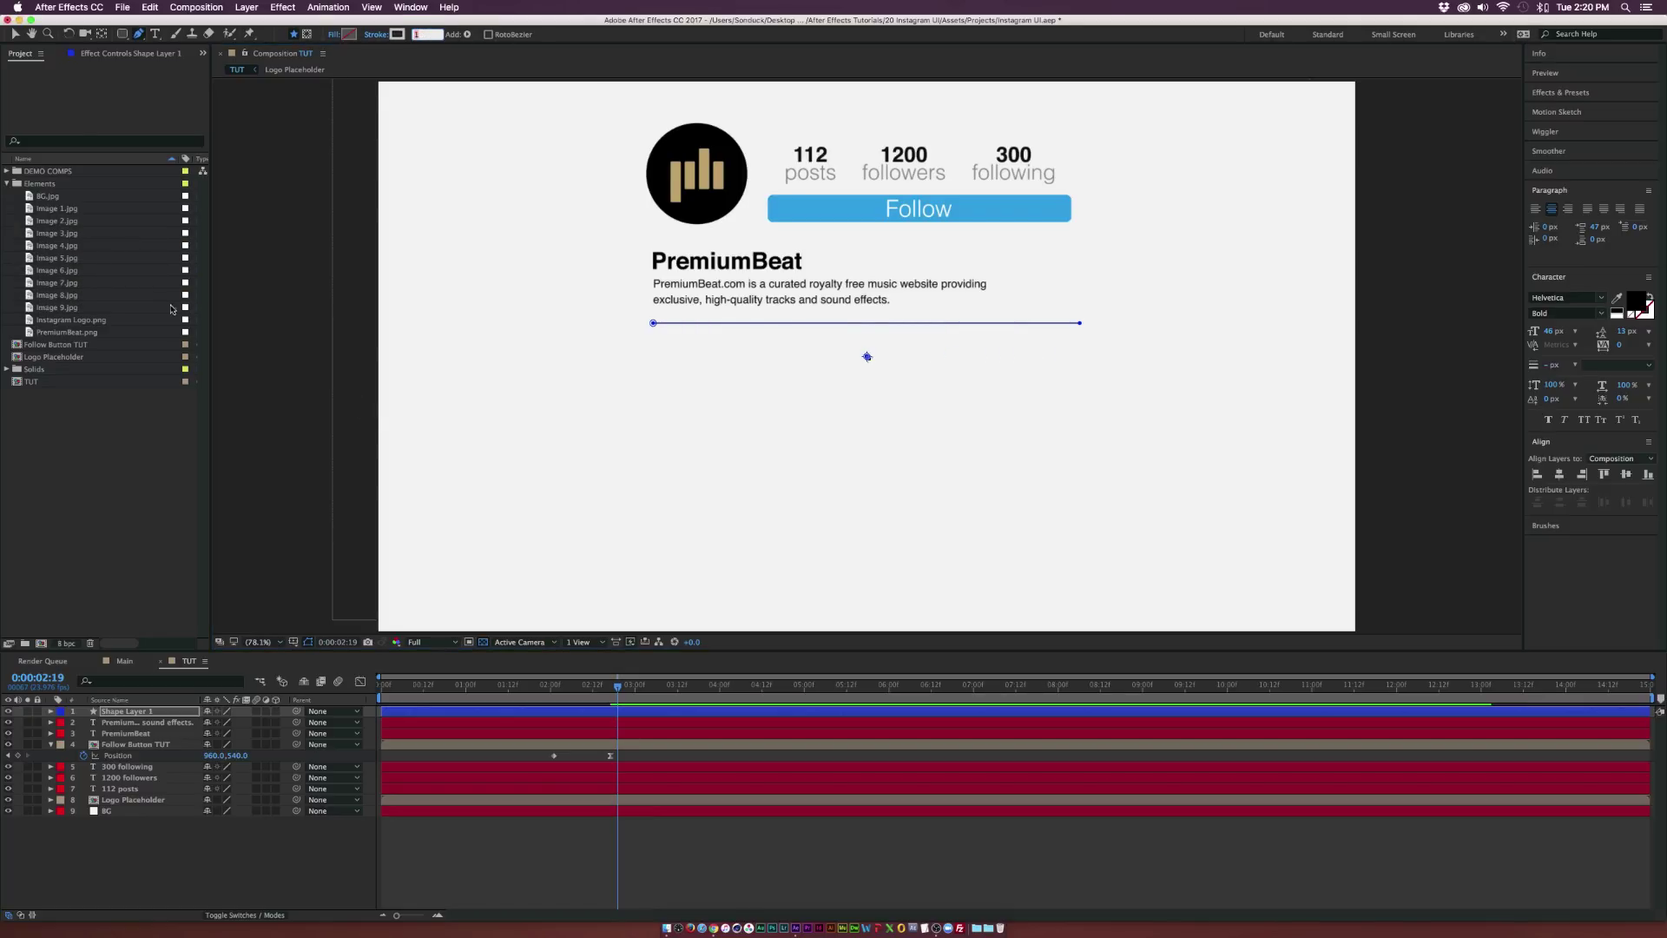
# Rename the shape layer 'Line' and nudge it up slightly under the bio
pyautogui.click(15, 34)
pyautogui.click(755, 343)
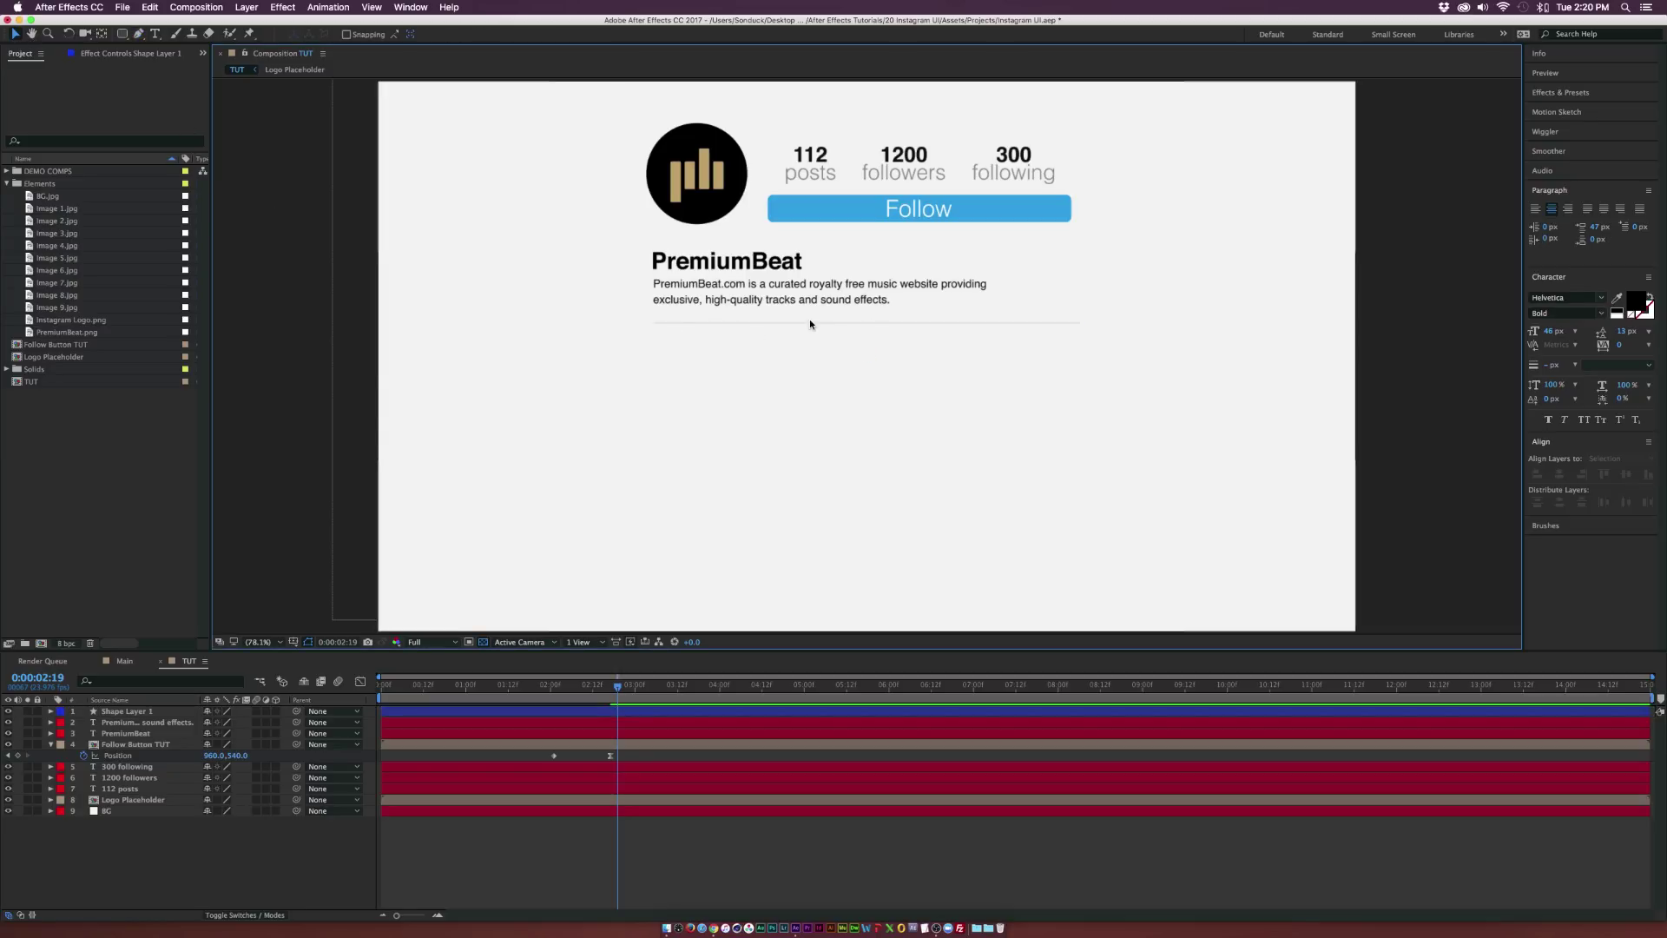
pyautogui.press('/')
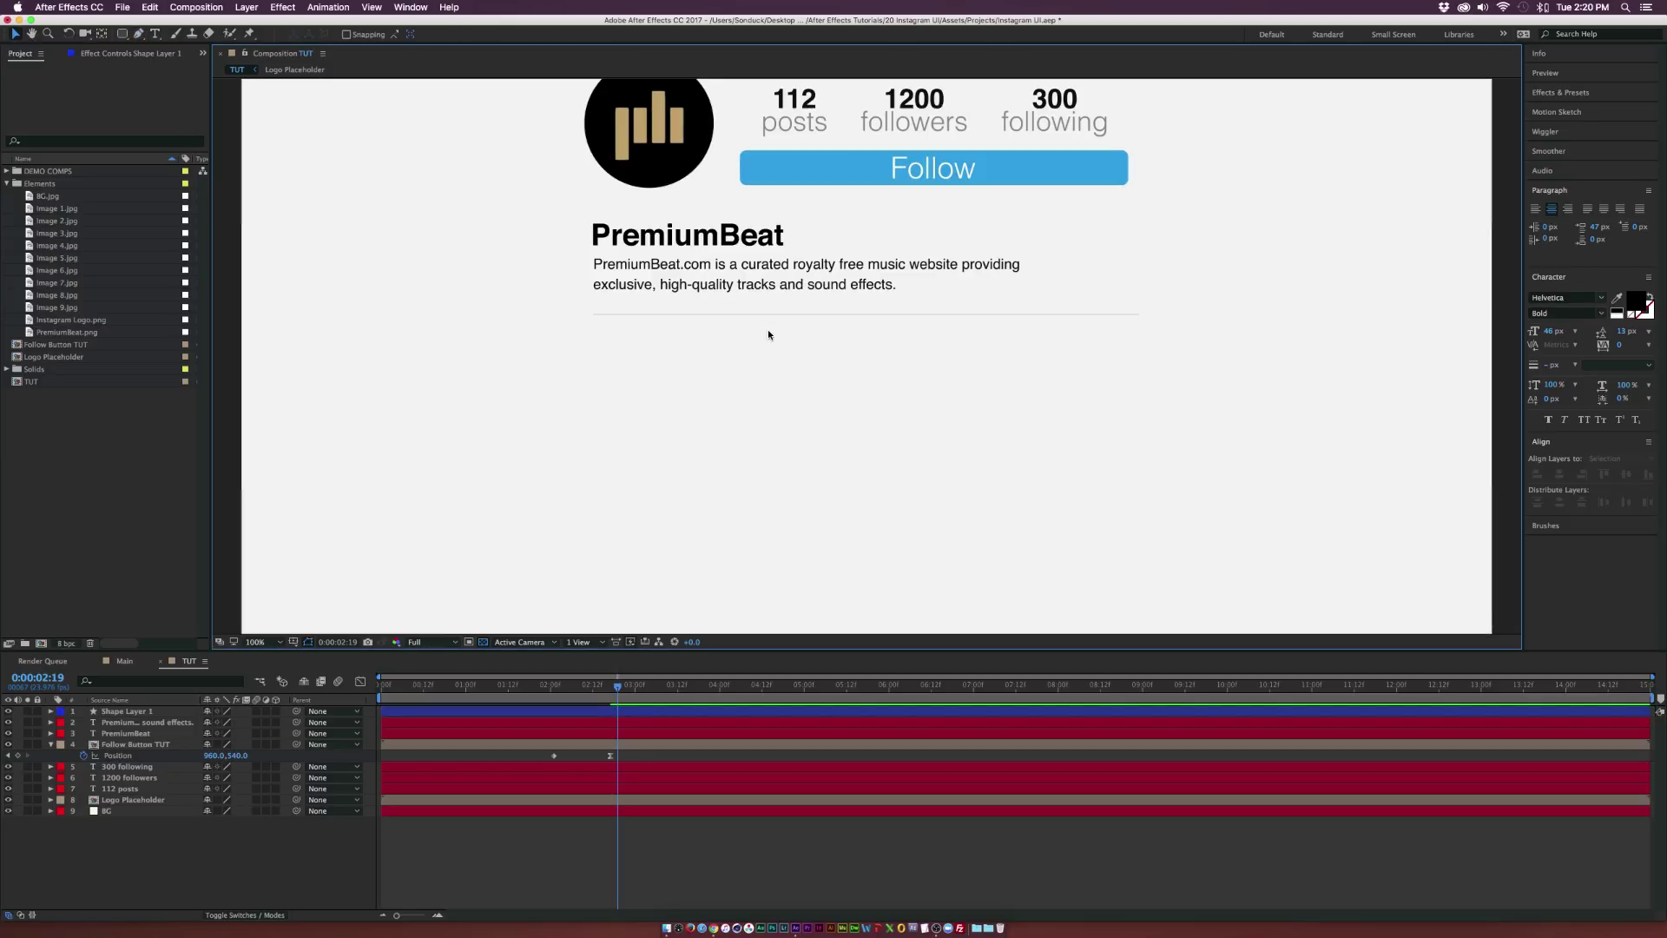
pyautogui.click(111, 712)
pyautogui.press('Return')
pyautogui.write('Line')
pyautogui.press('Return')
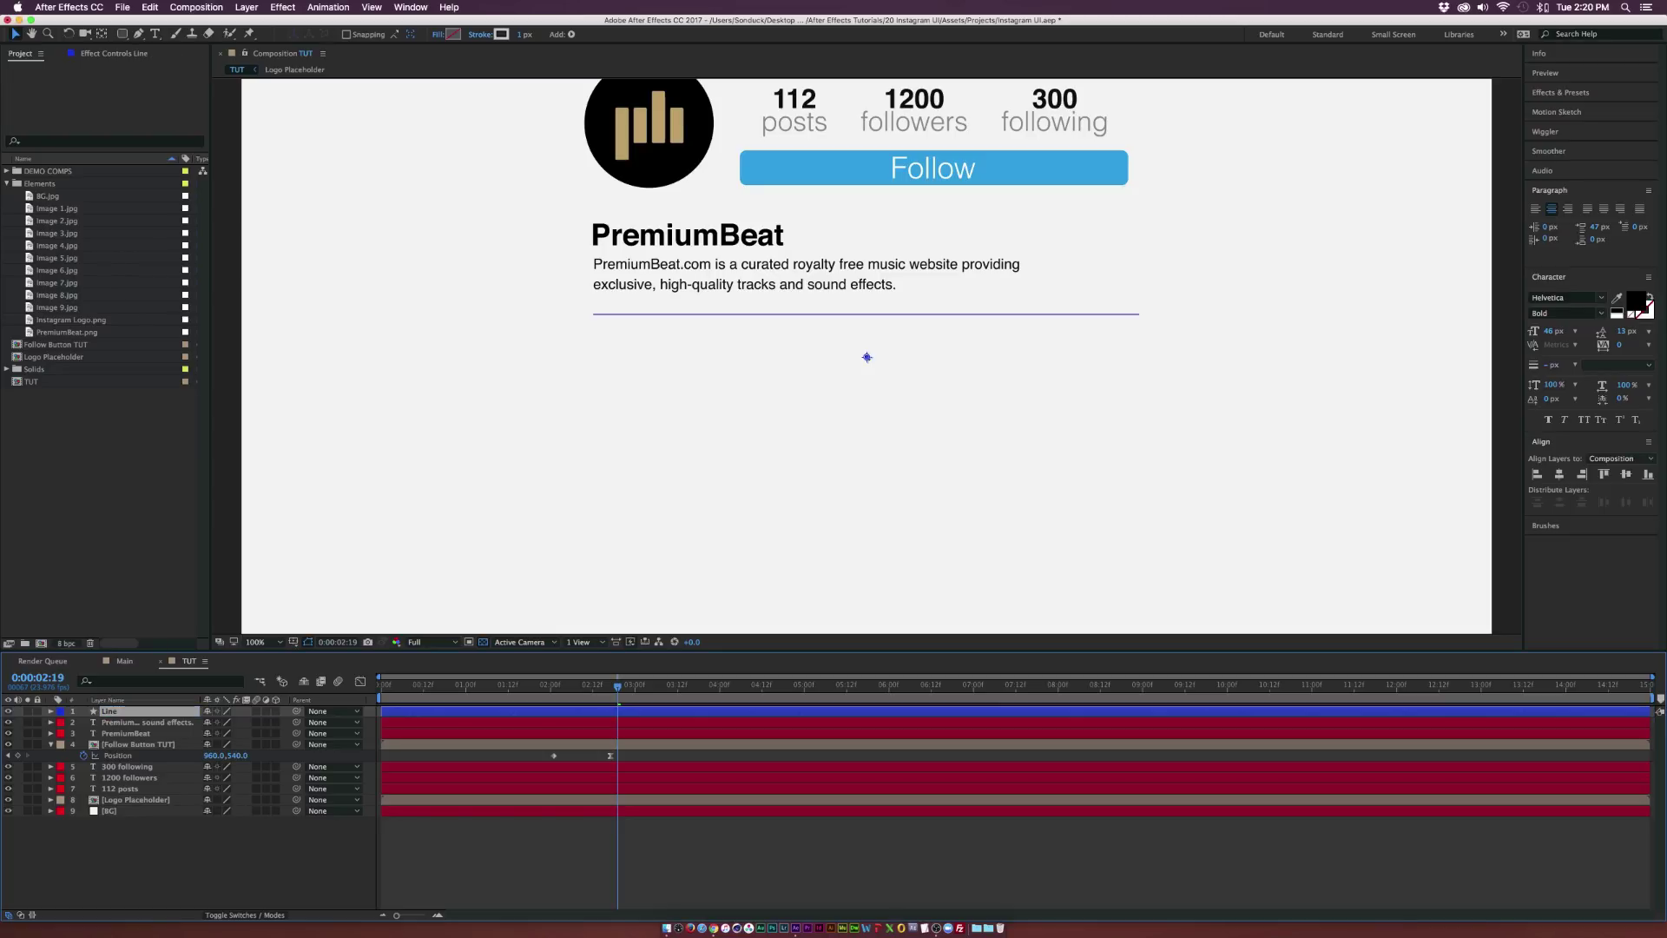
pyautogui.press('Up')
pyautogui.press('Up')
pyautogui.press('Up')
pyautogui.press('Up')
pyautogui.press('Up')
pyautogui.press('Up')
pyautogui.press('Up')
pyautogui.press('Up')
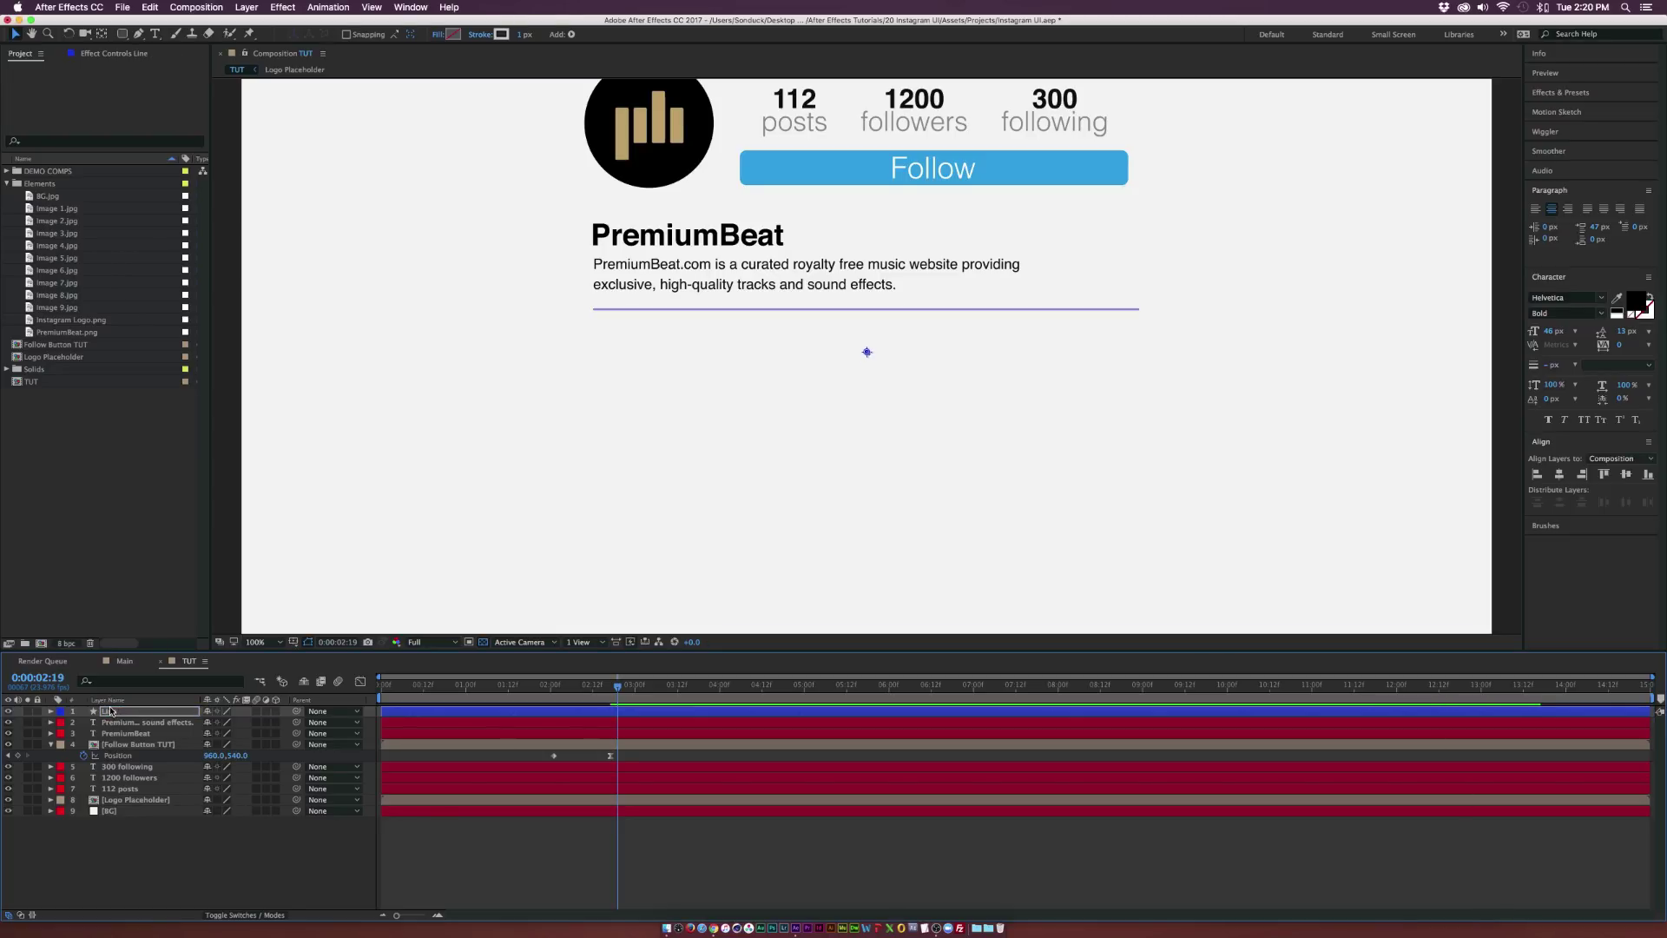
pyautogui.press('Up')
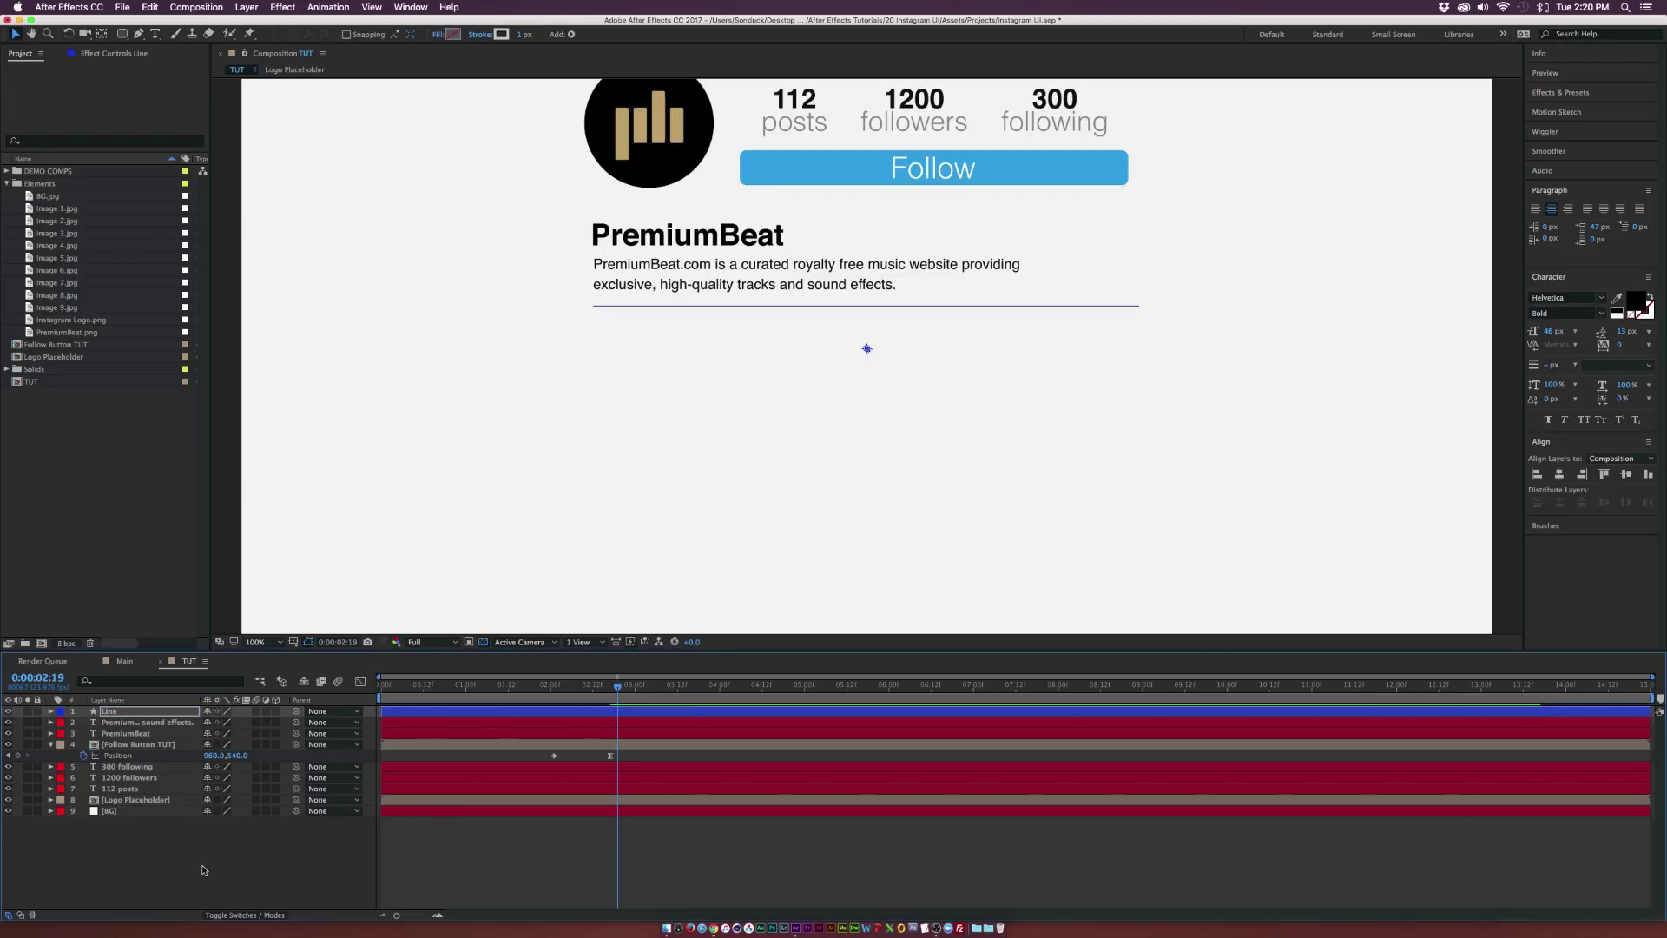
pyautogui.click(203, 870)
pyautogui.moveTo(618, 686)
pyautogui.mouseDown()
pyautogui.moveTo(584, 686)
pyautogui.moveTo(614, 686)
pyautogui.mouseUp()
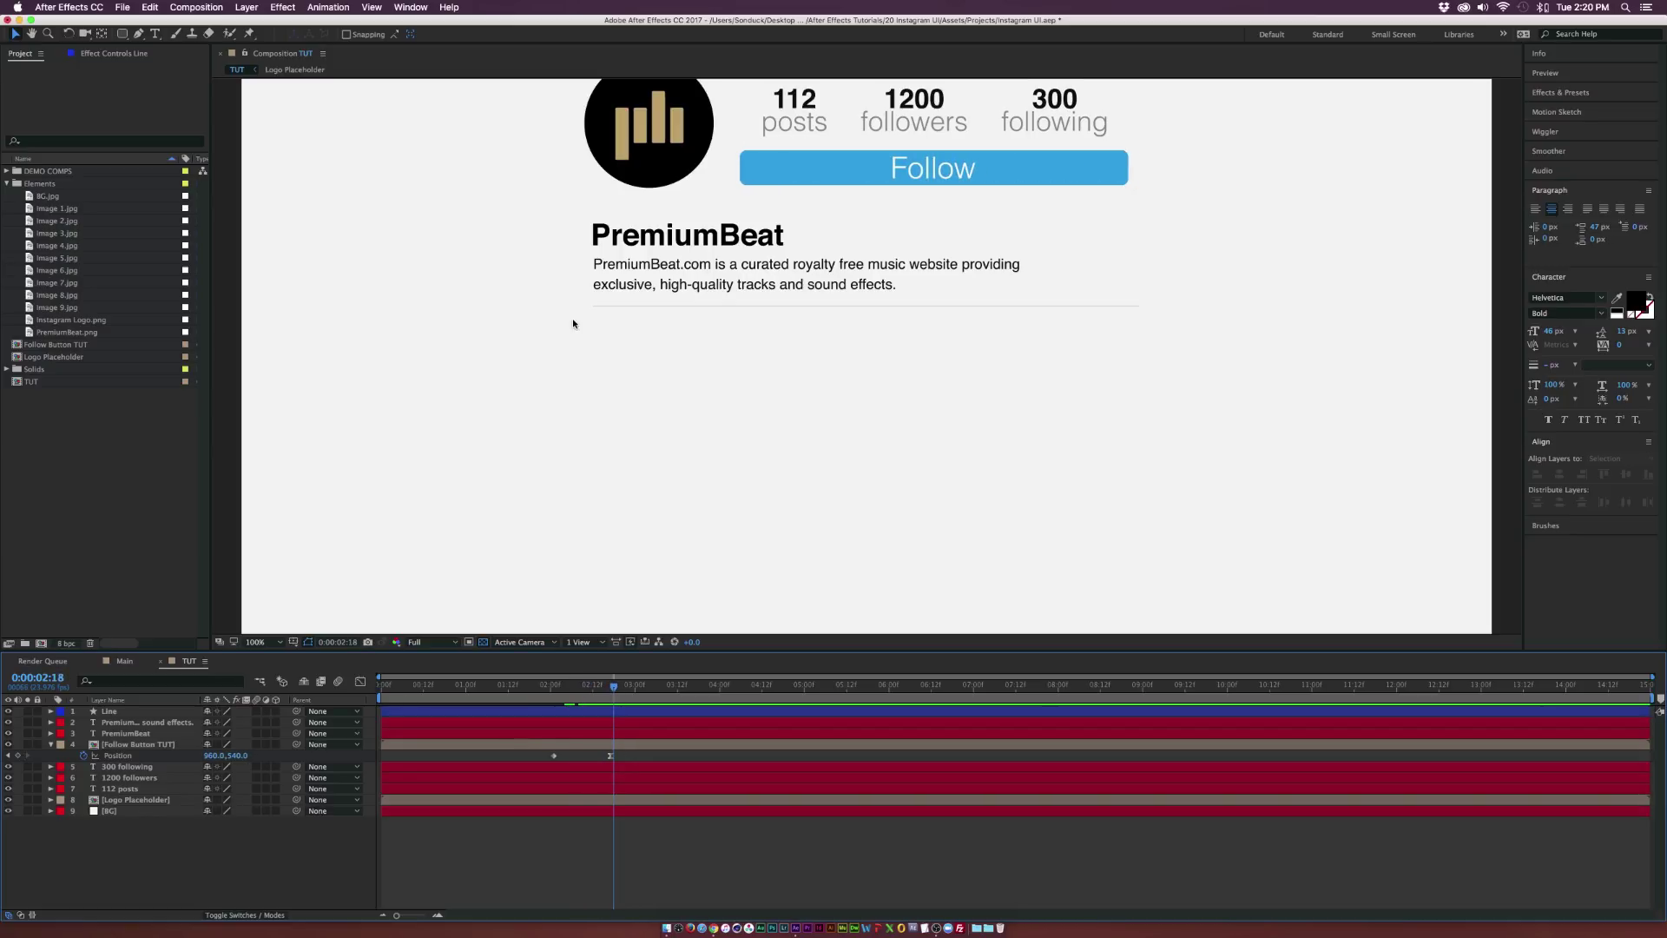
pyautogui.click(139, 734)
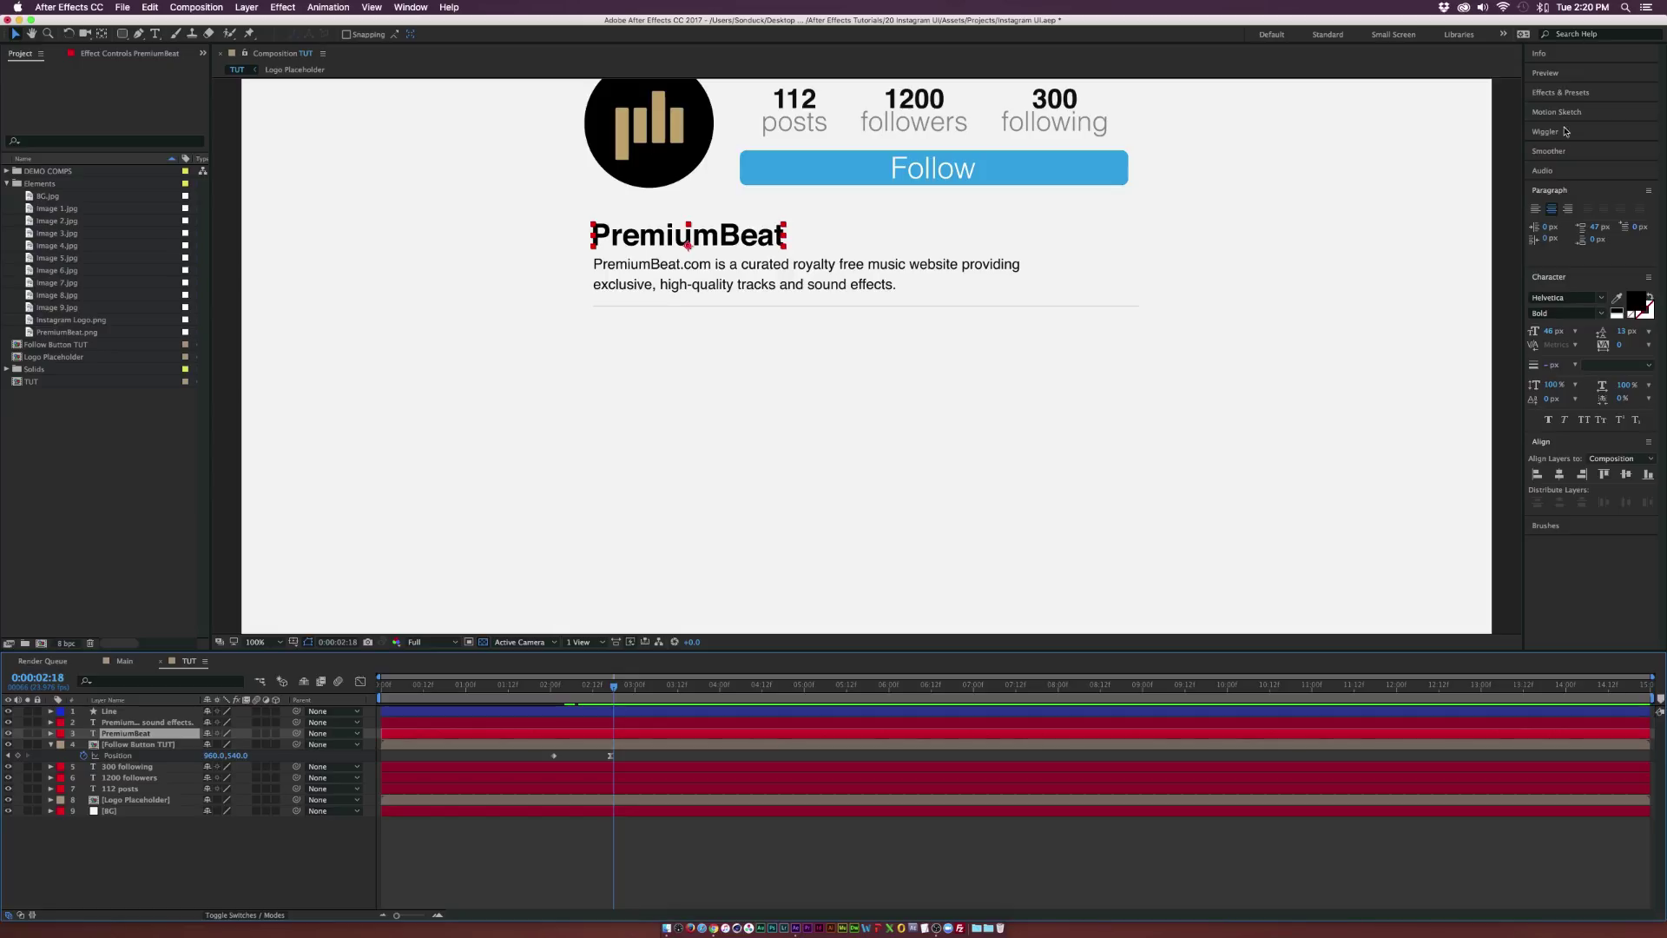
# Apply the Animate In 'Straight In By Character' preset to the PremiumBeat text
pyautogui.click(1560, 93)
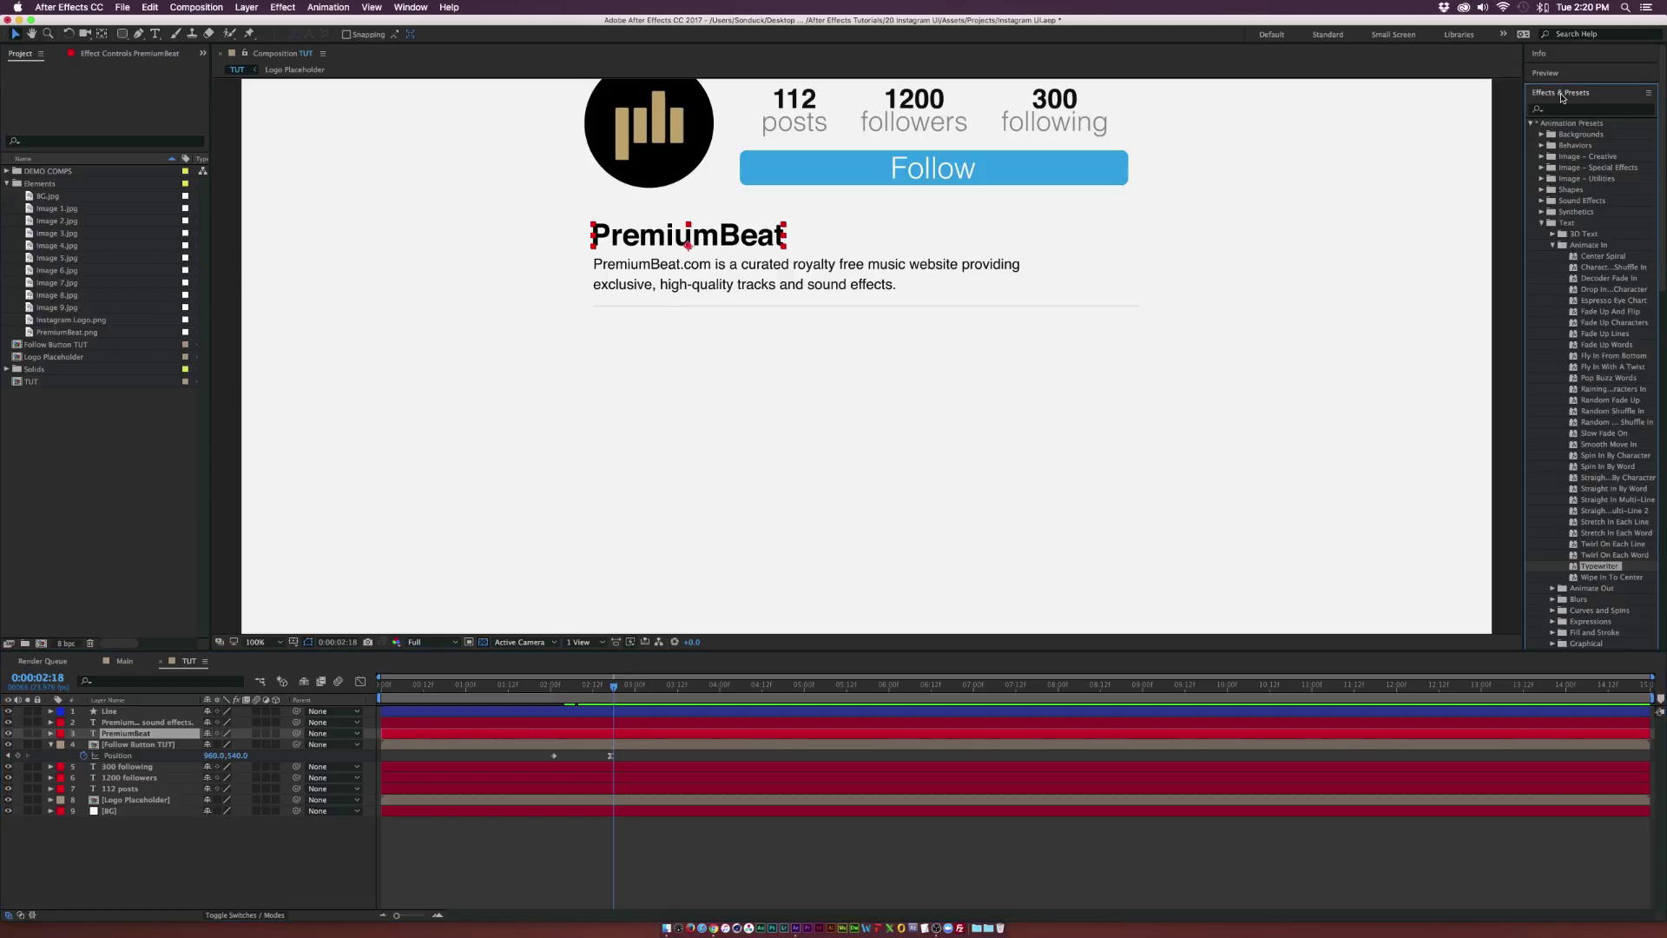
pyautogui.click(411, 7)
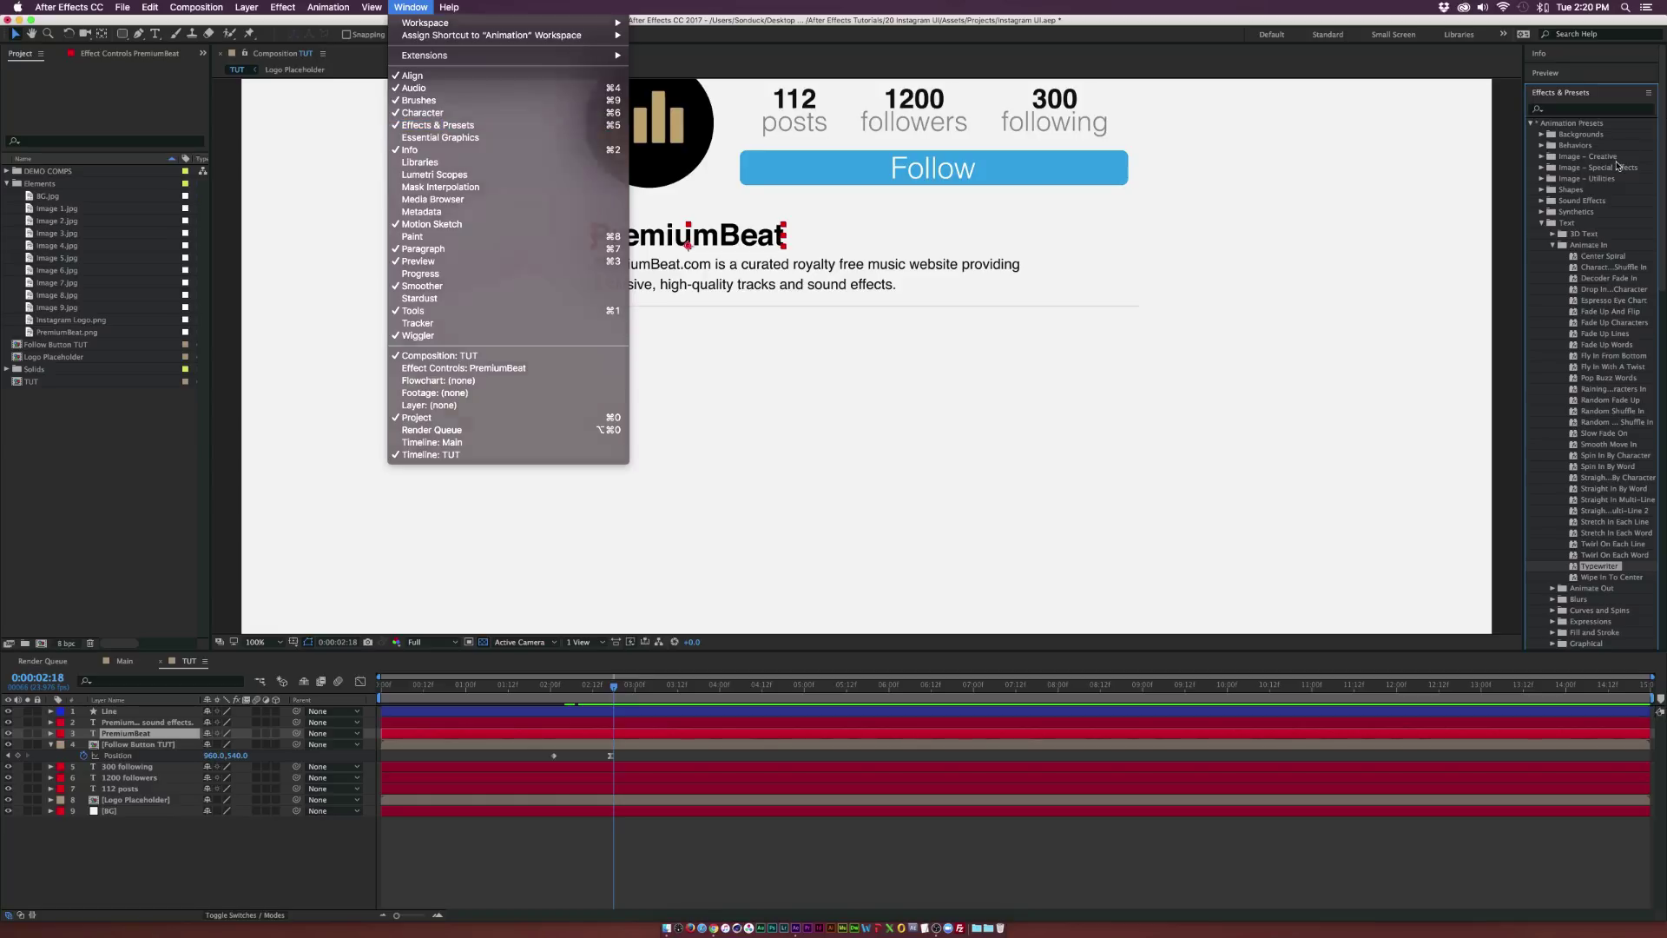
pyautogui.press('Escape')
pyautogui.click(1531, 124)
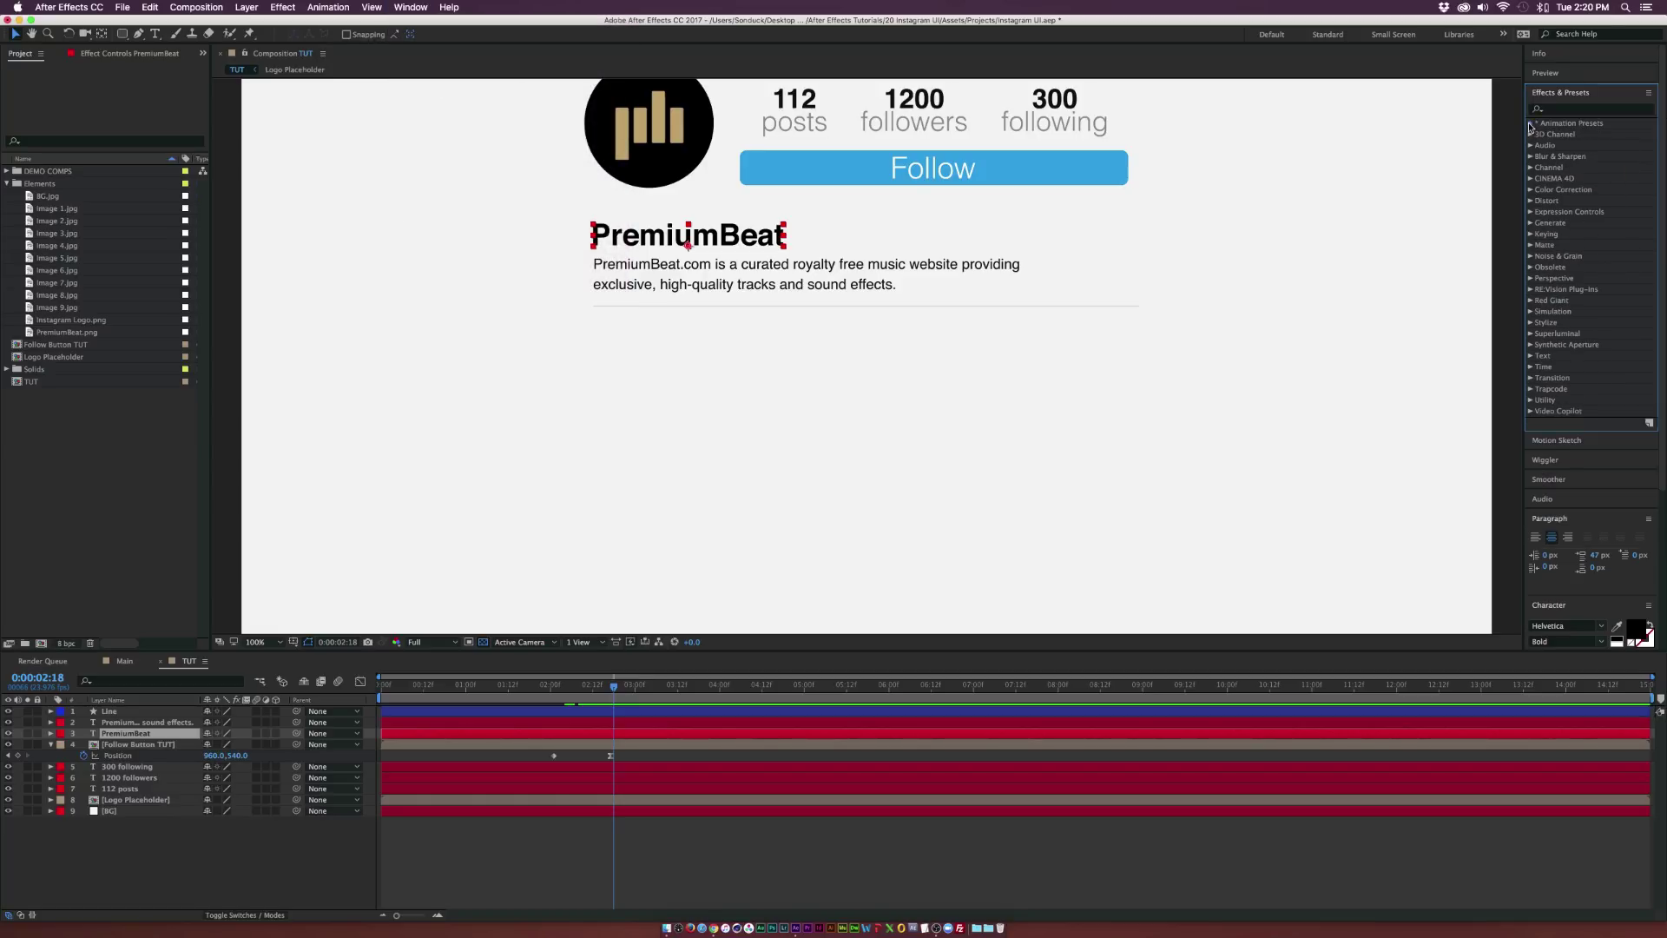
pyautogui.click(1531, 125)
pyautogui.click(1542, 223)
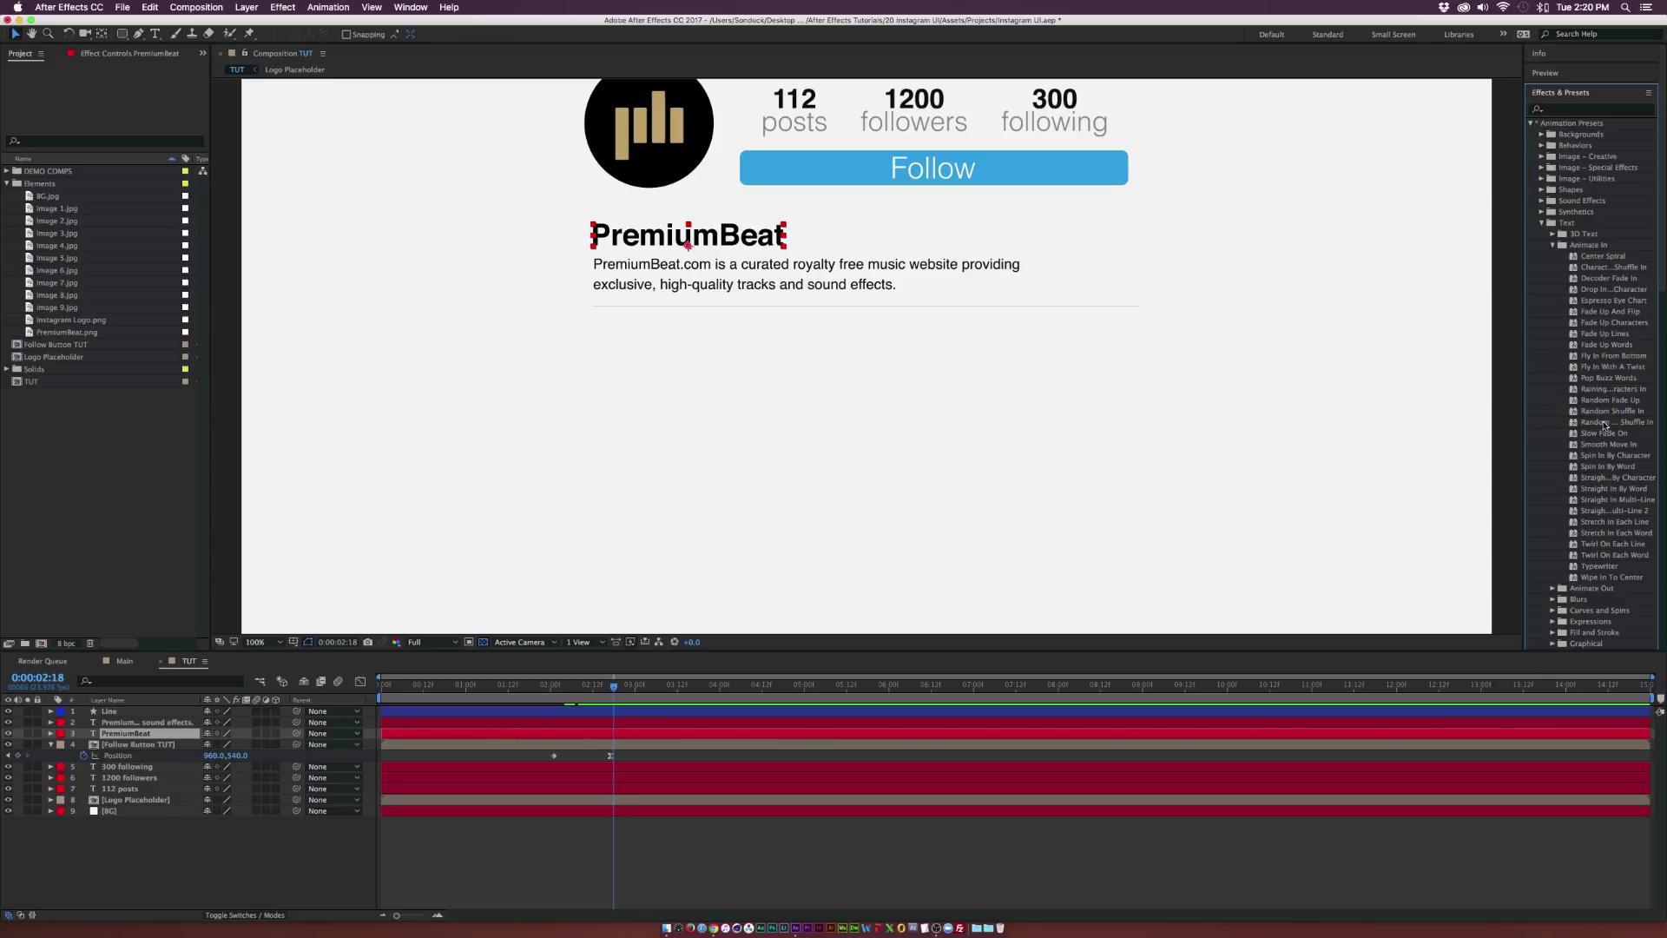
pyautogui.moveTo(1600, 482); pyautogui.dragTo(647, 241)
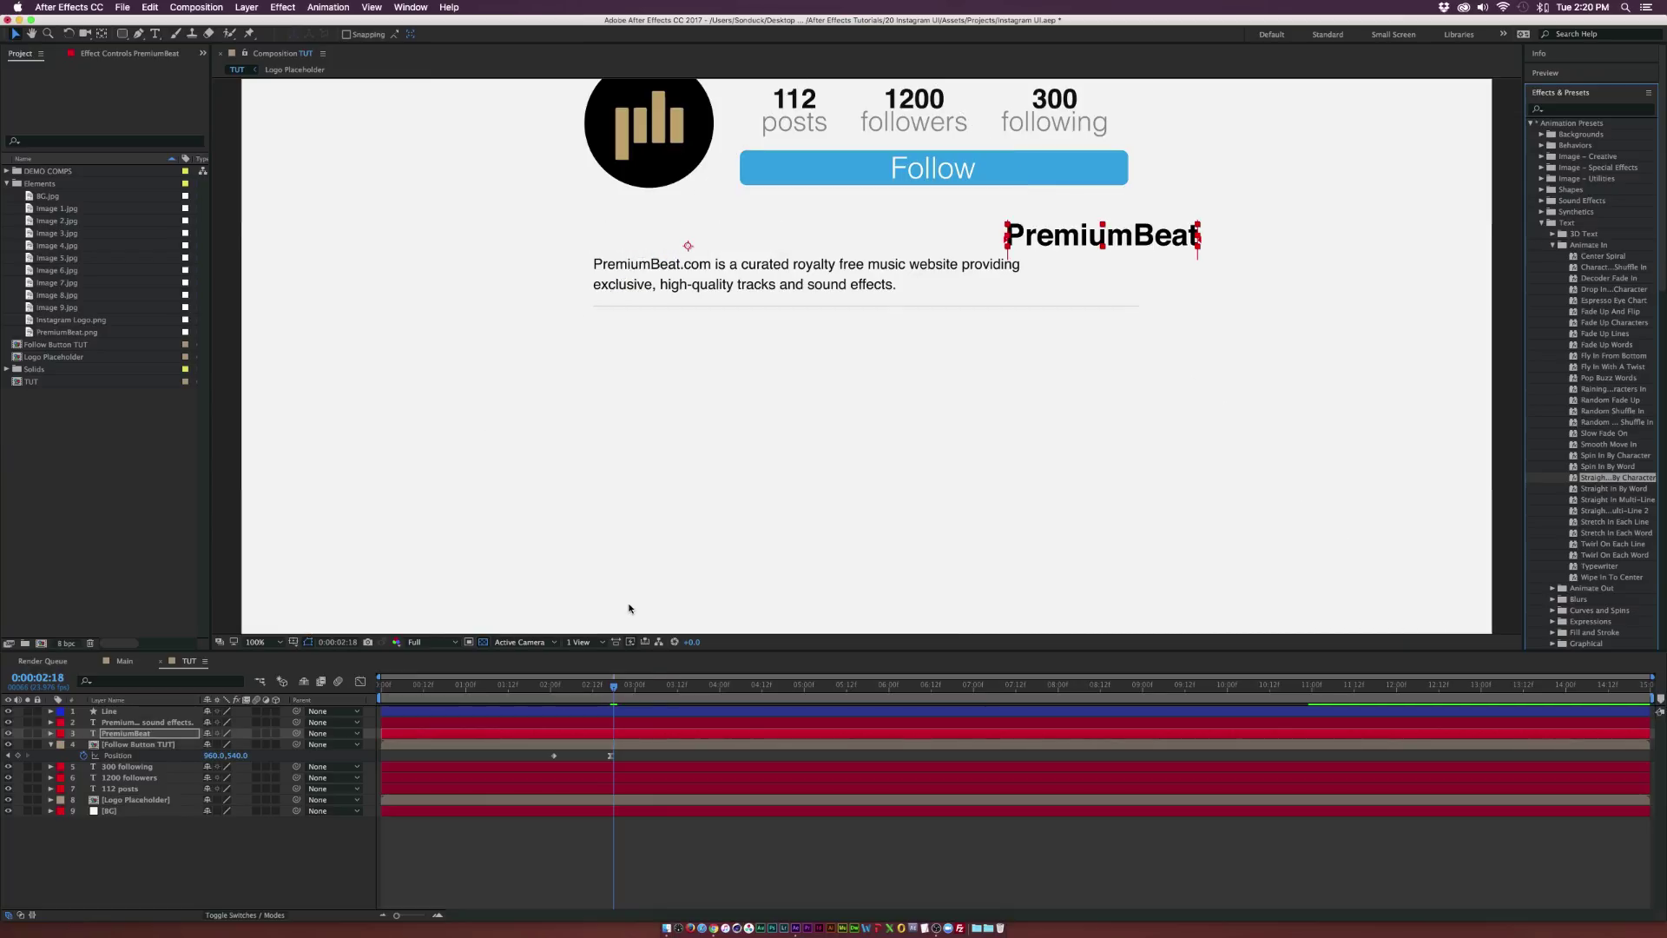
# Move the preset's end keyframe earlier to shorten the PremiumBeat animation
pyautogui.press('u')
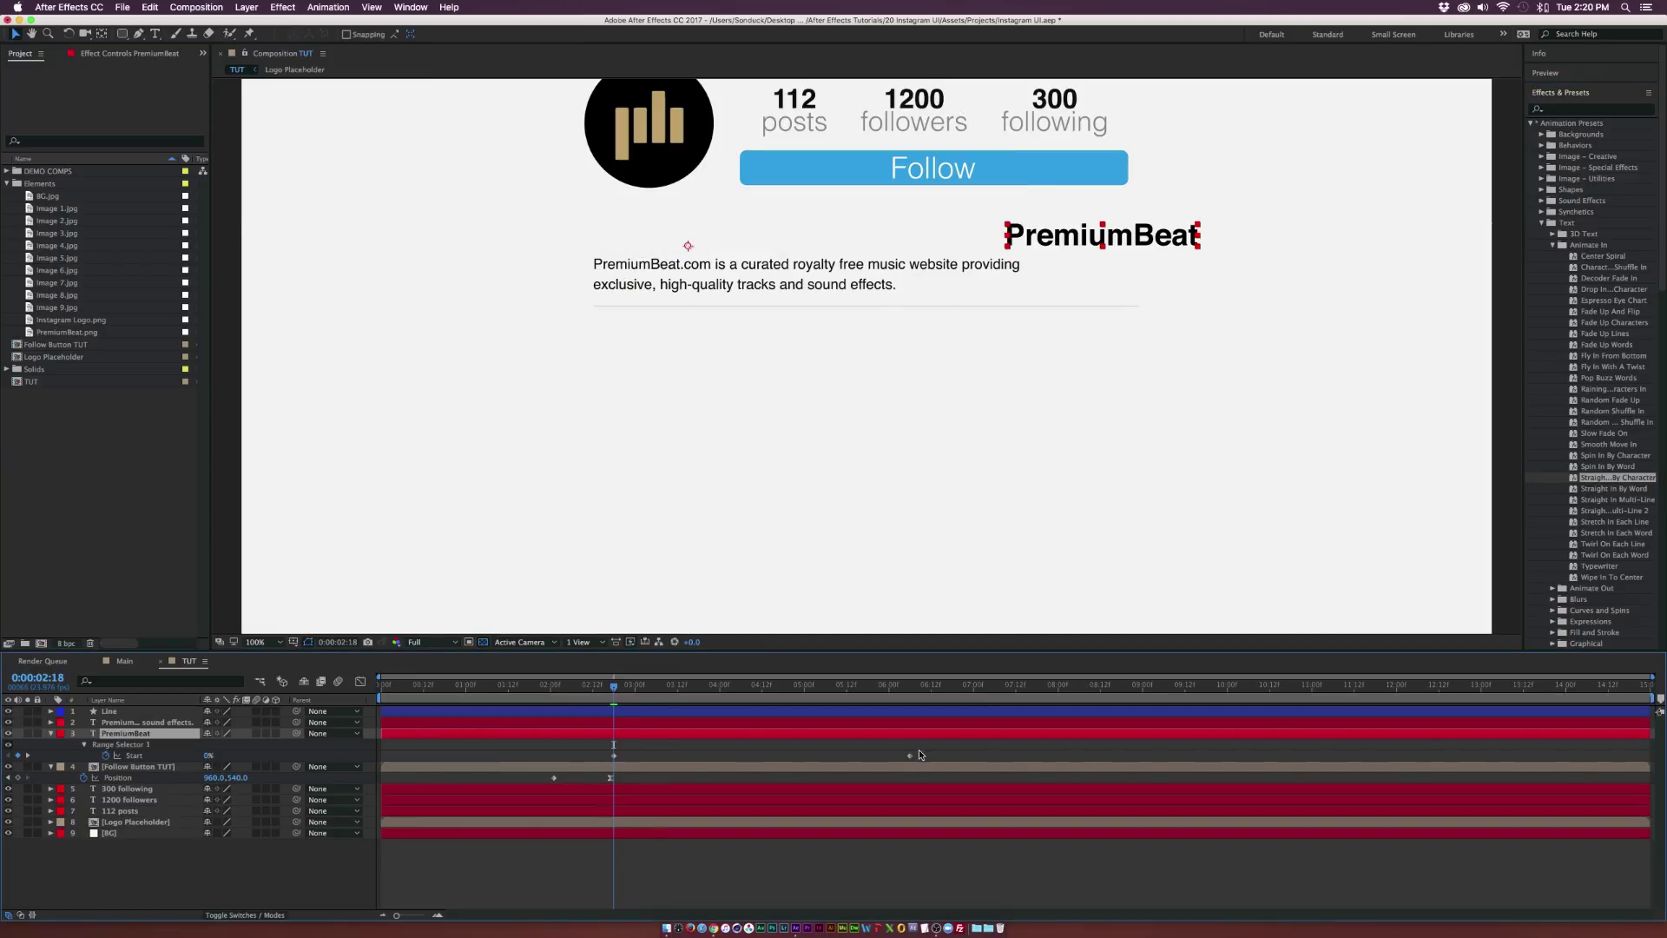
pyautogui.moveTo(910, 755); pyautogui.dragTo(721, 754)
pyautogui.moveTo(615, 686); pyautogui.dragTo(707, 688)
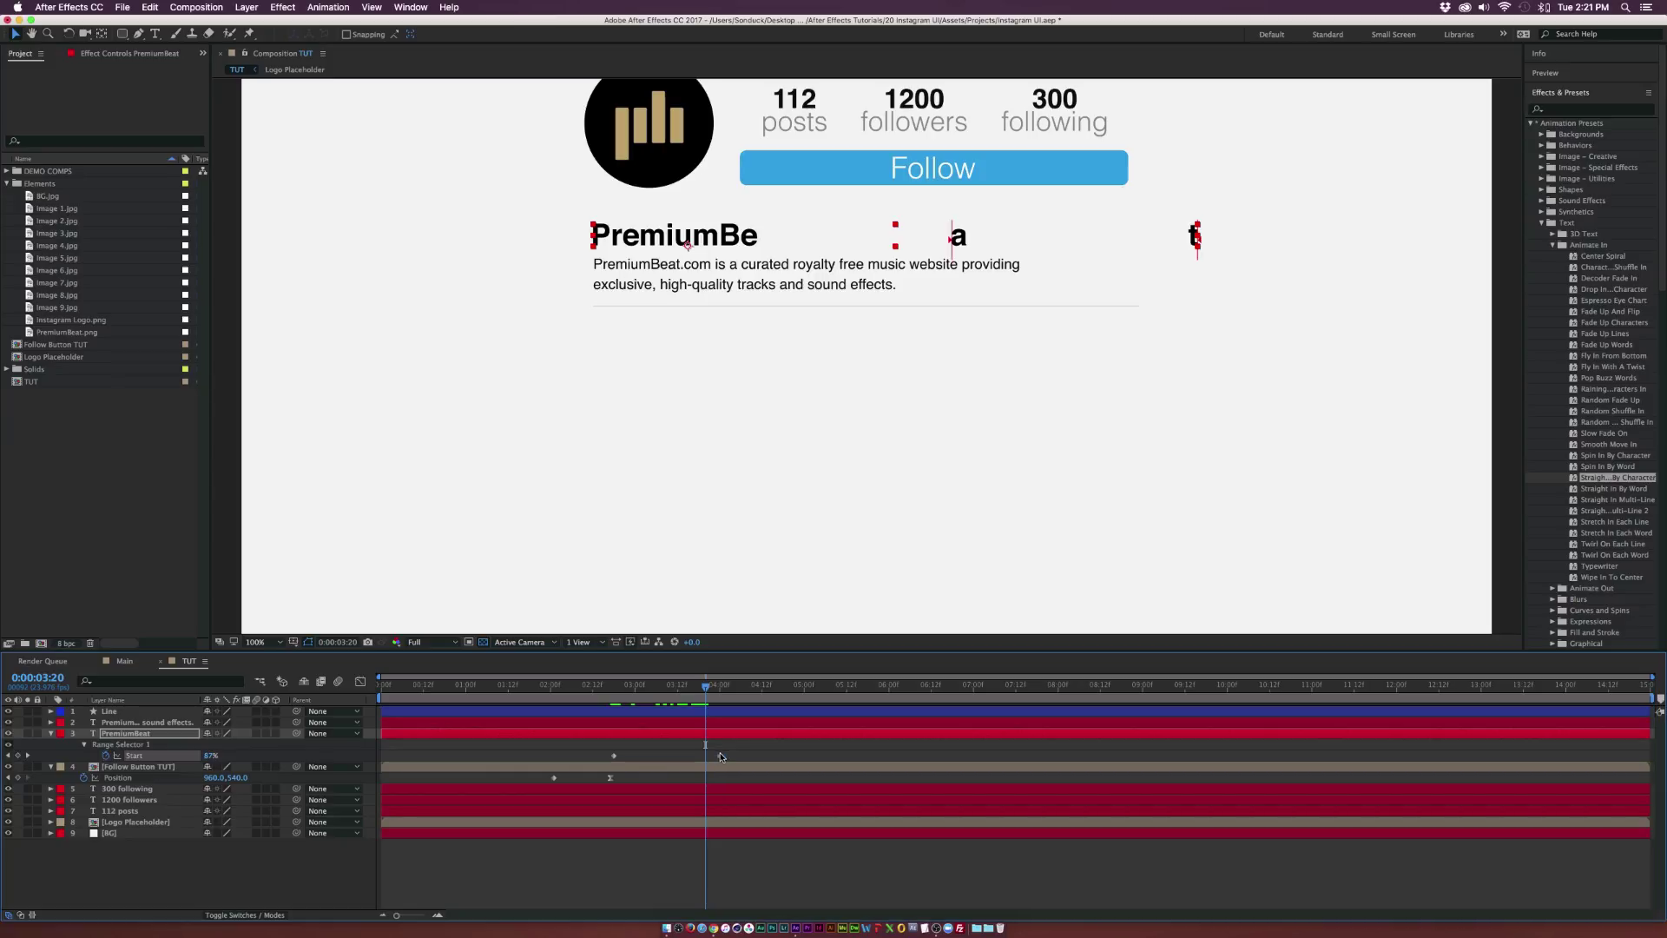
pyautogui.moveTo(720, 756); pyautogui.dragTo(708, 756)
pyautogui.hotkey('alt', 'Left')
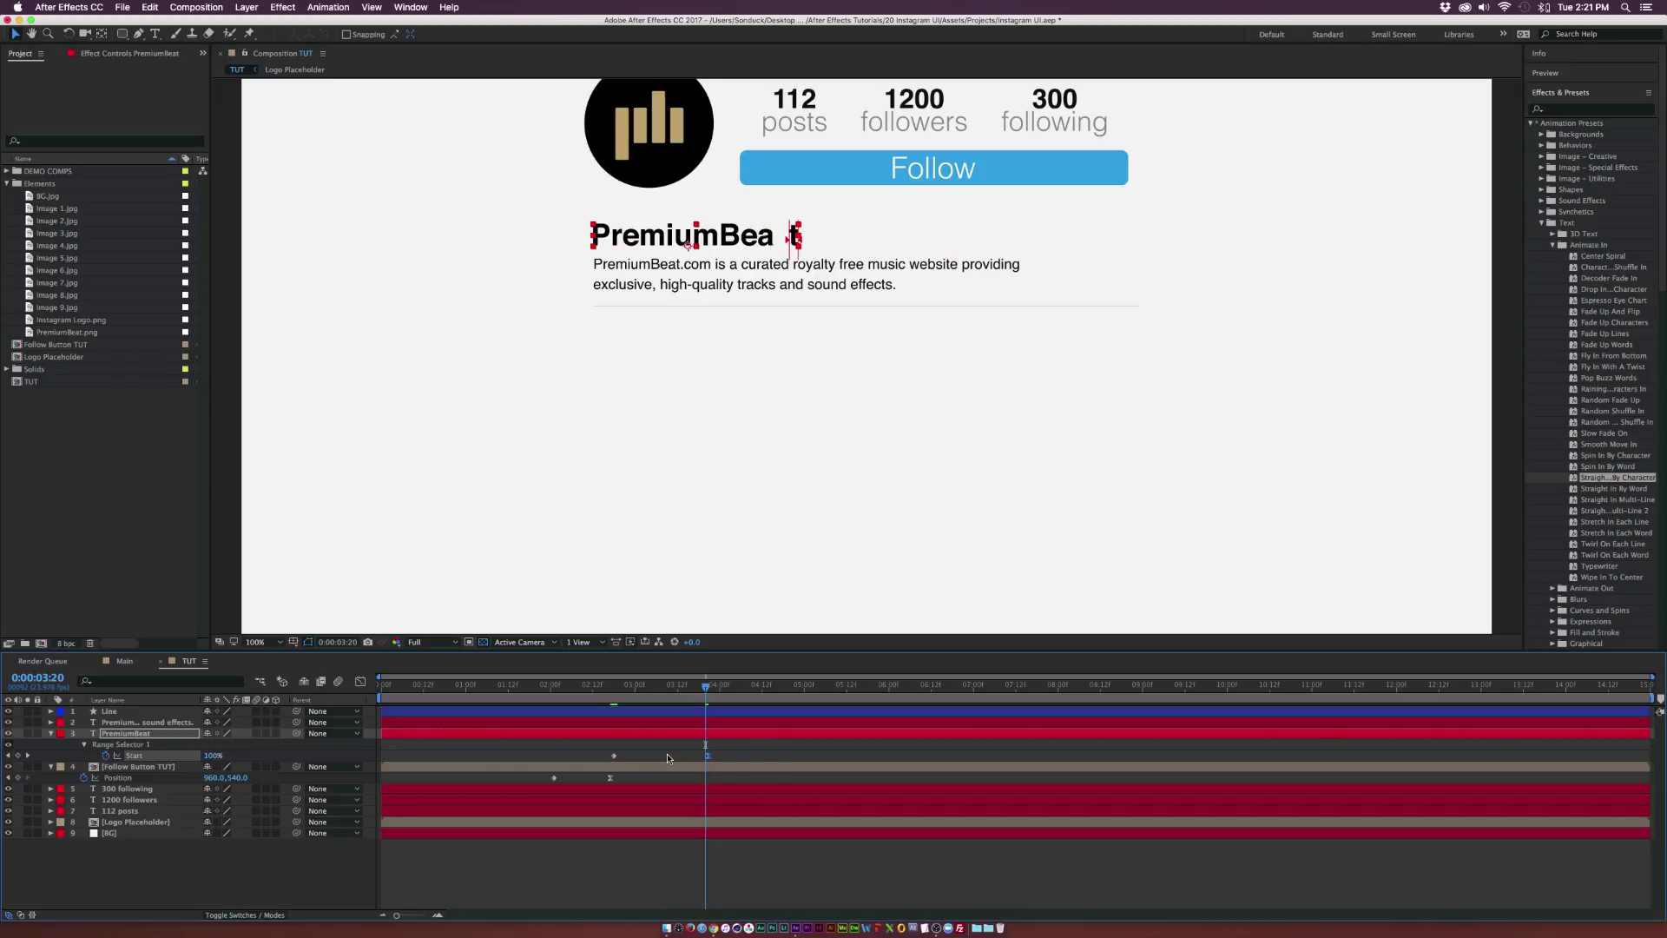
# Set the animator's position offset to -854 so letters start far left, then preview
pyautogui.click(162, 735)
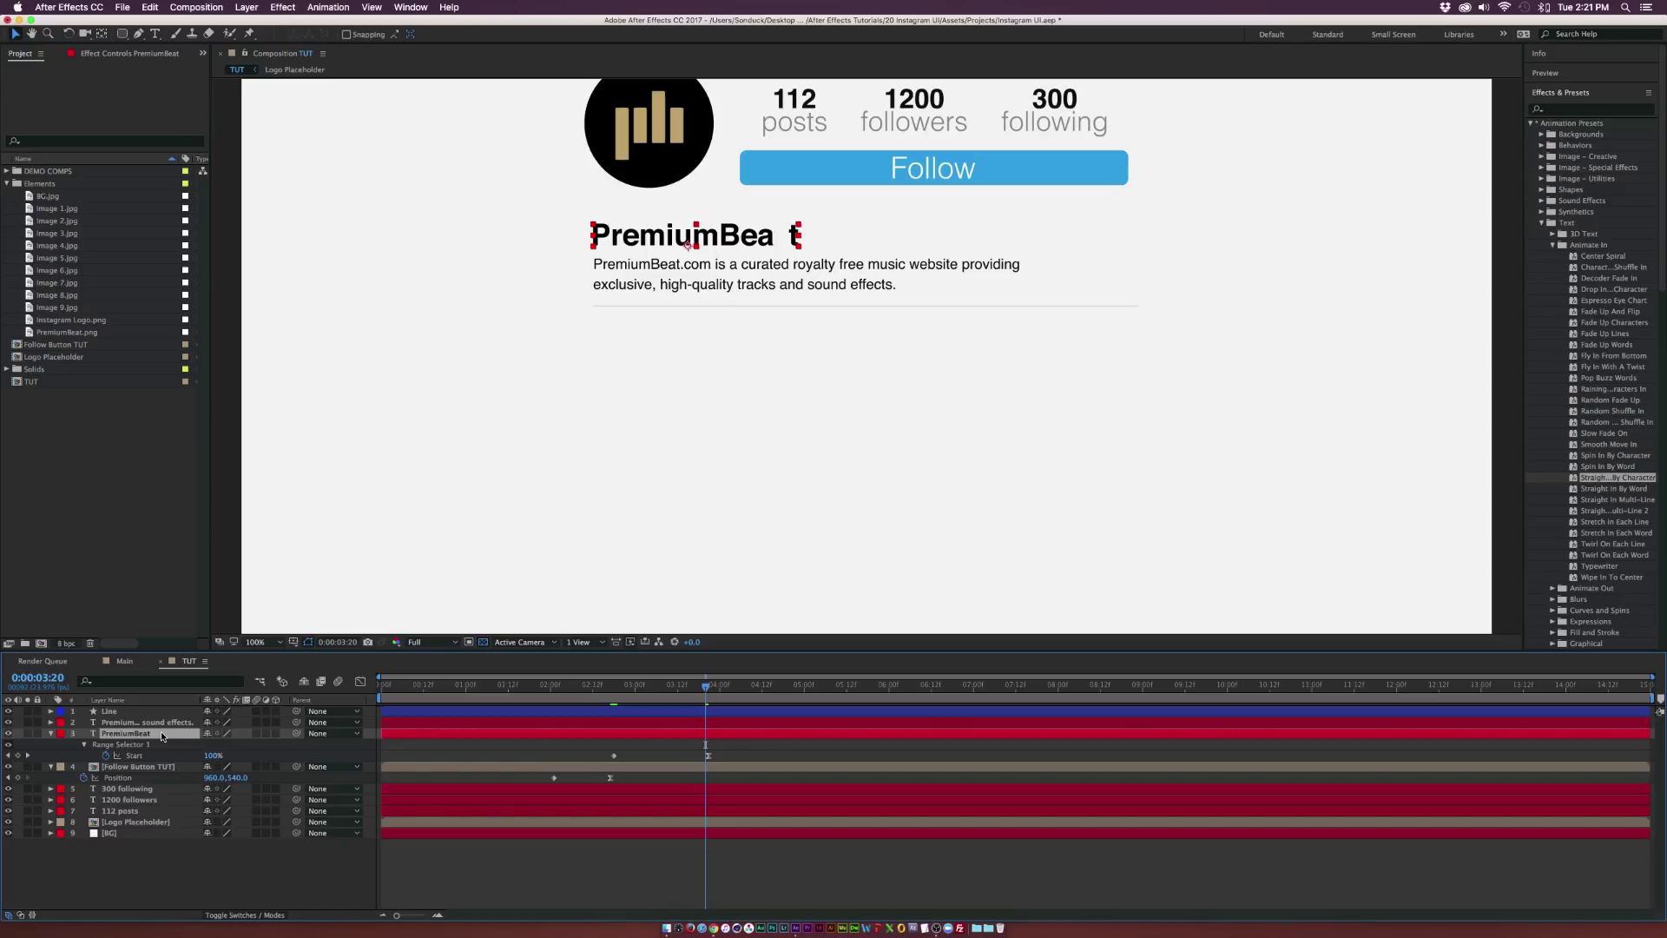
pyautogui.press('u')
pyautogui.press('u')
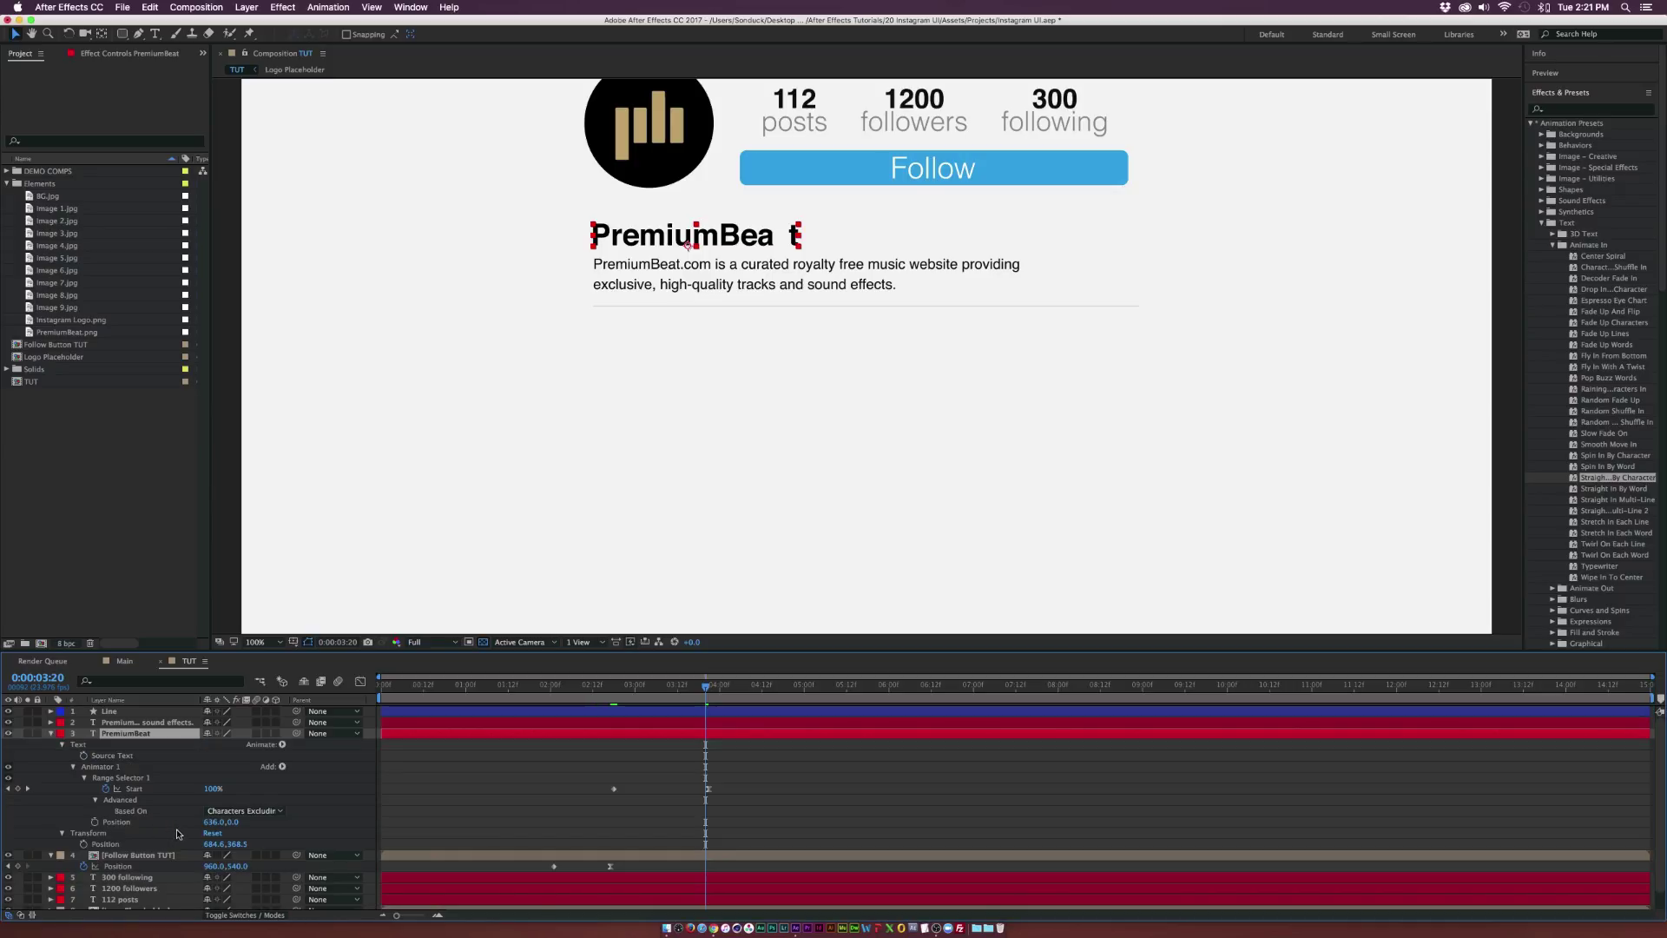
pyautogui.click(122, 822)
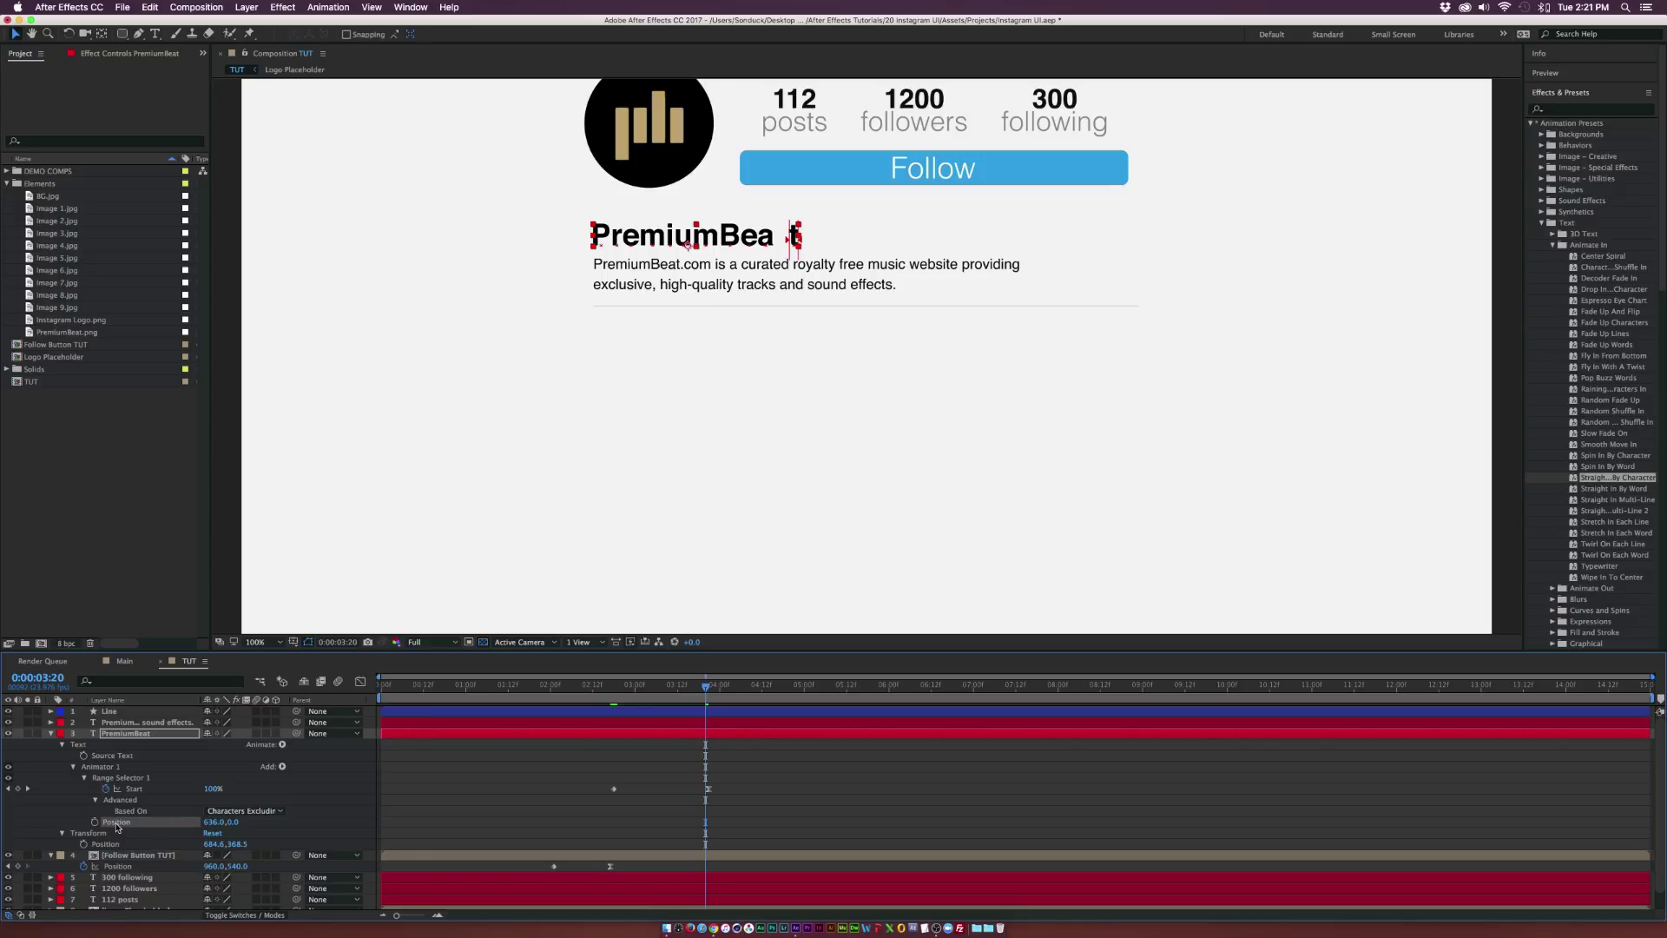
pyautogui.moveTo(221, 821); pyautogui.dragTo(159, 826)
pyautogui.moveTo(626, 686); pyautogui.dragTo(614, 686)
pyautogui.press('super+z')
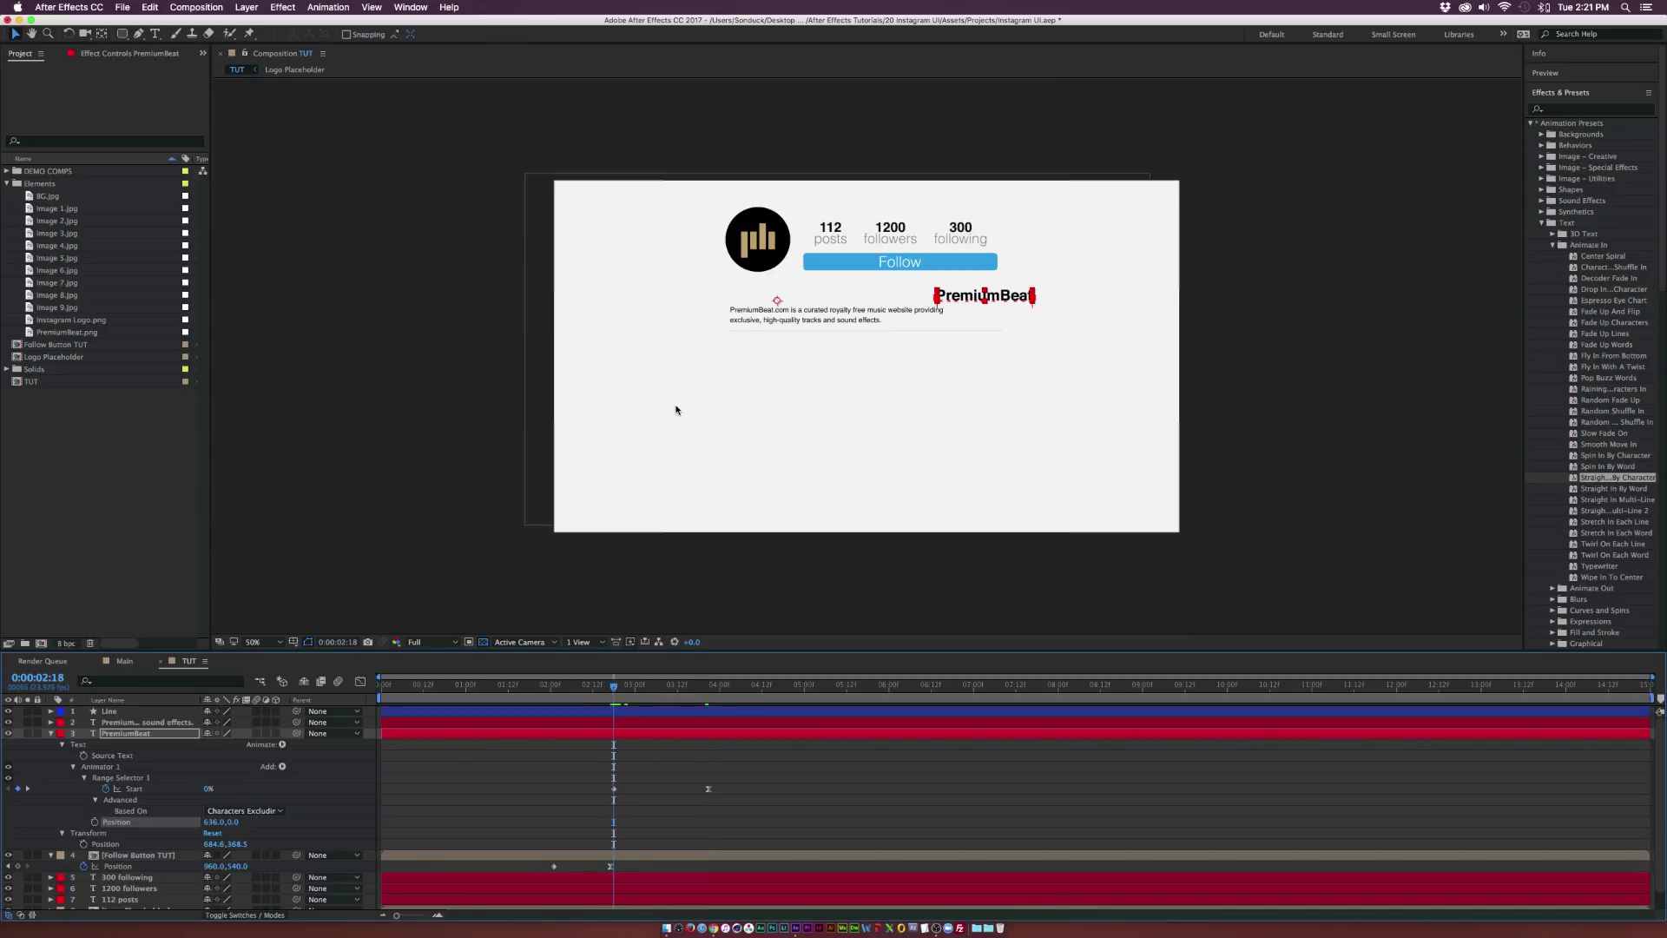
pyautogui.moveTo(214, 821); pyautogui.dragTo(116, 821)
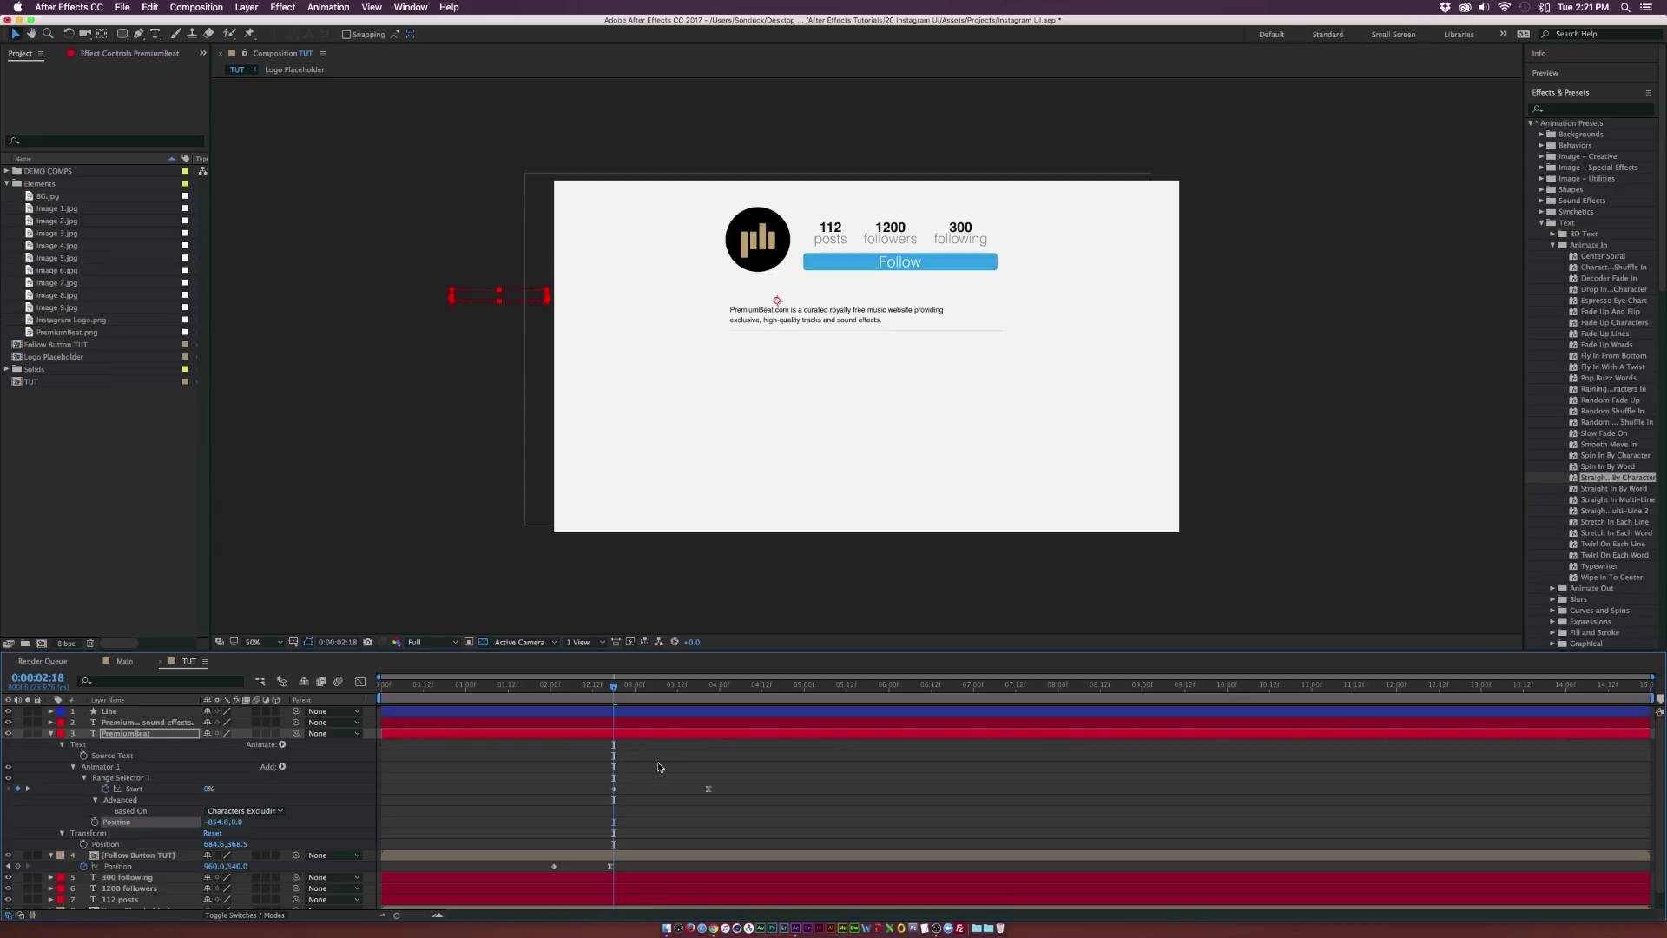
pyautogui.click(707, 789)
pyautogui.moveTo(614, 686); pyautogui.dragTo(708, 689)
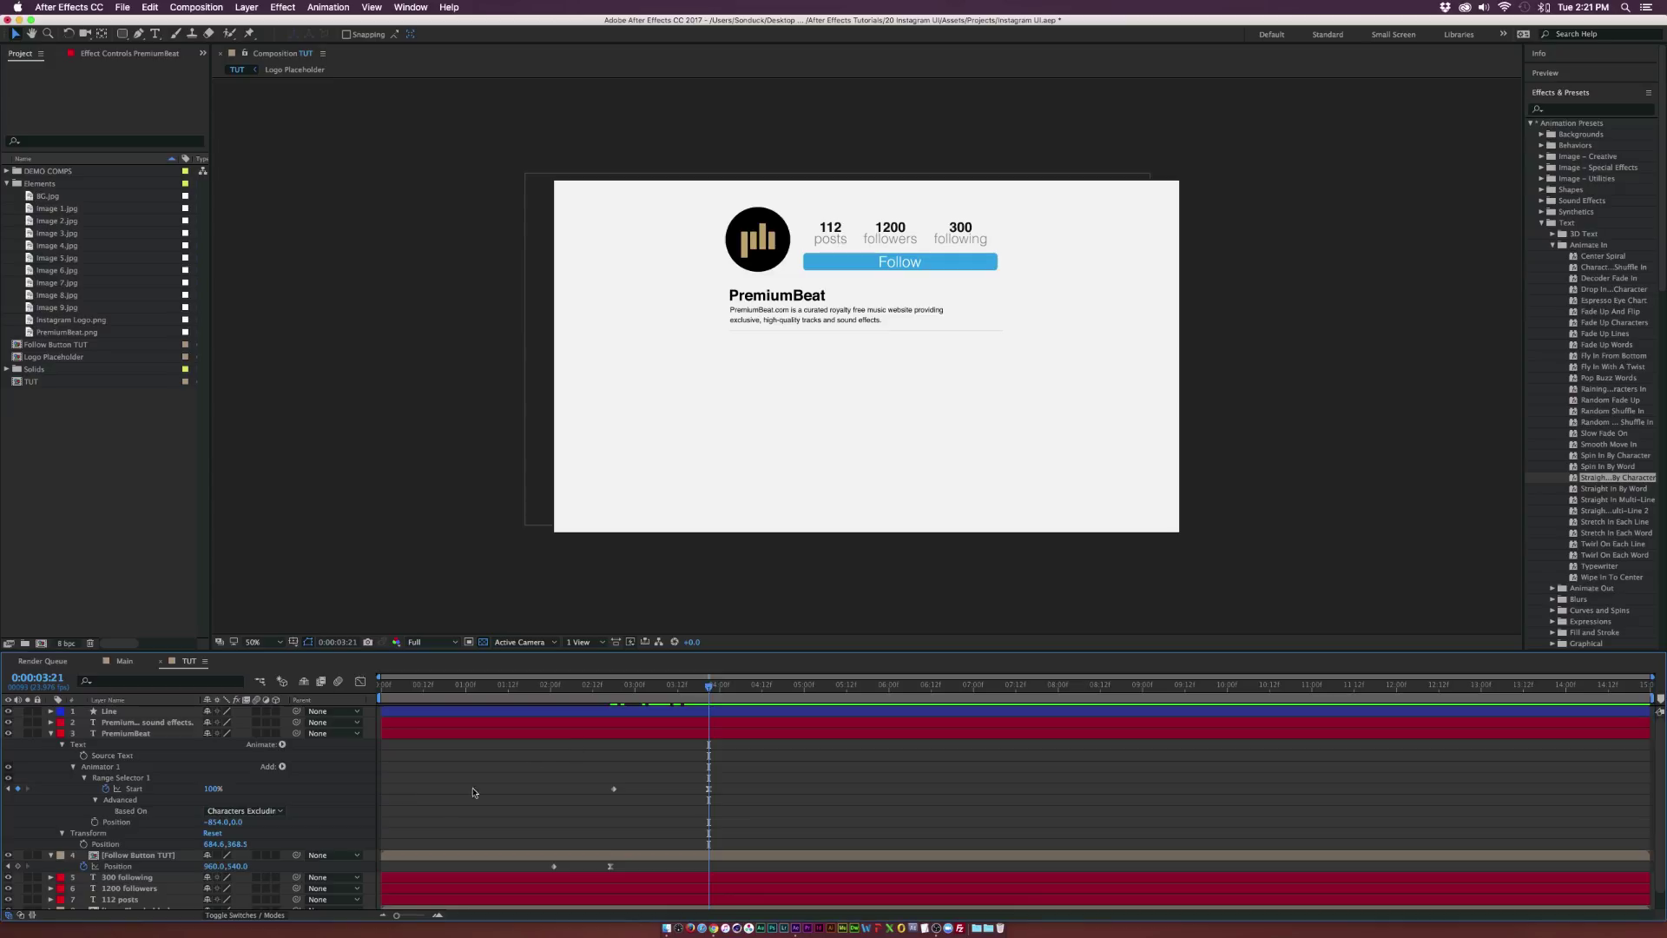
pyautogui.click(49, 733)
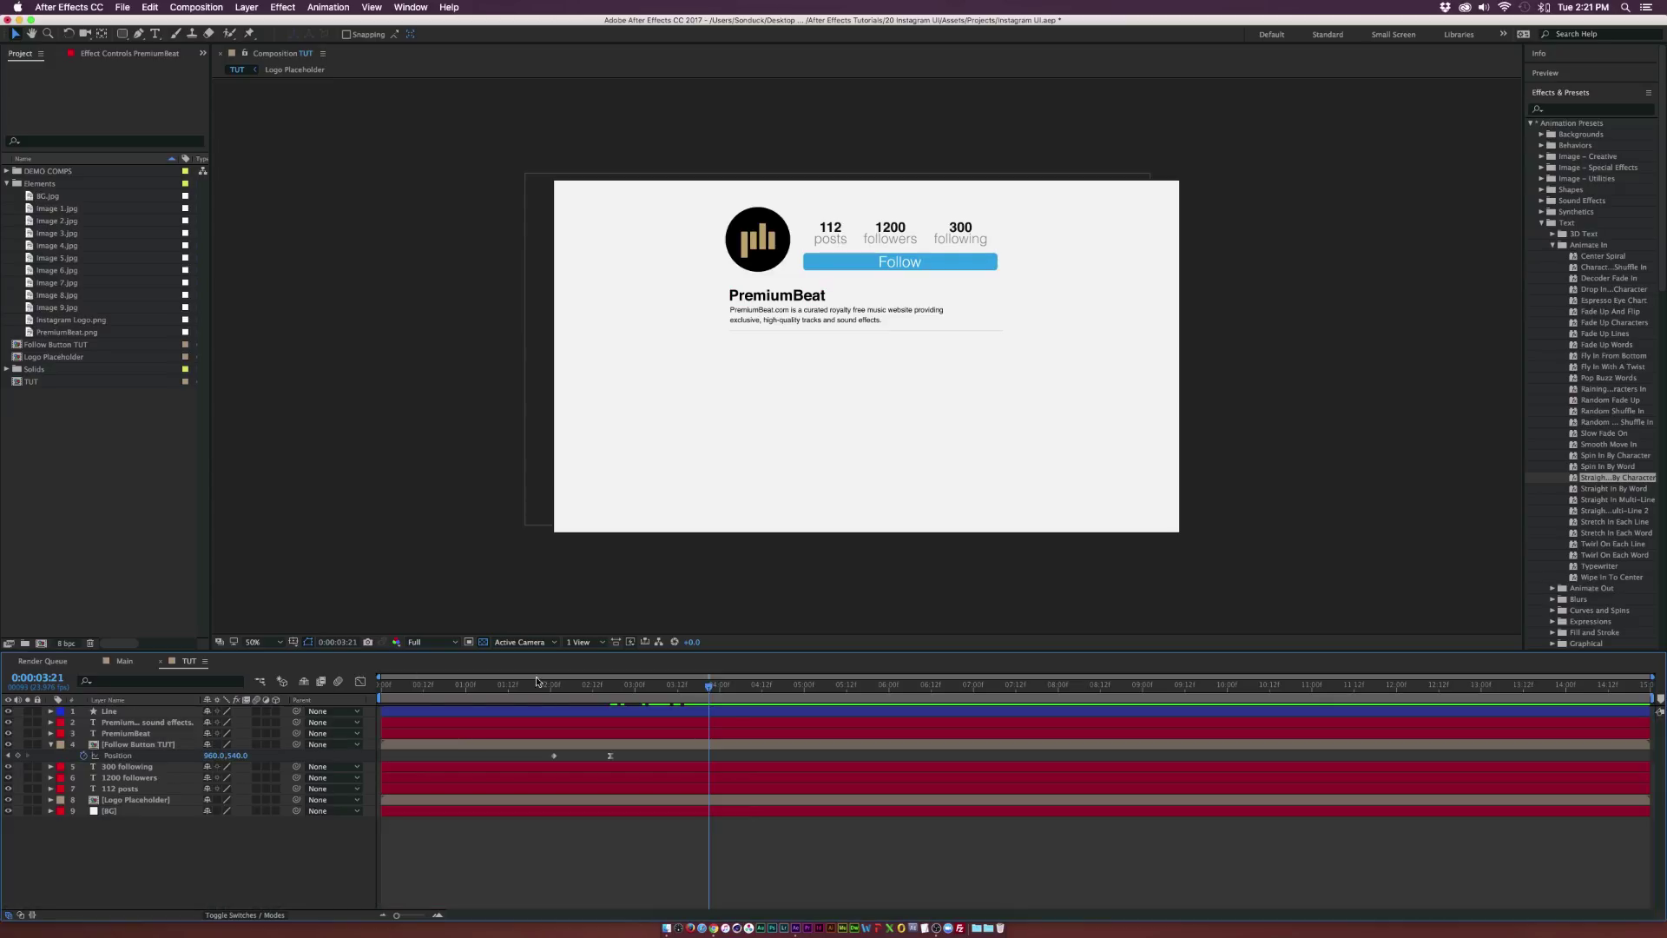
# Apply the Typewriter preset to the bio paragraph and shift its Start keyframes earlier
pyautogui.click(903, 316)
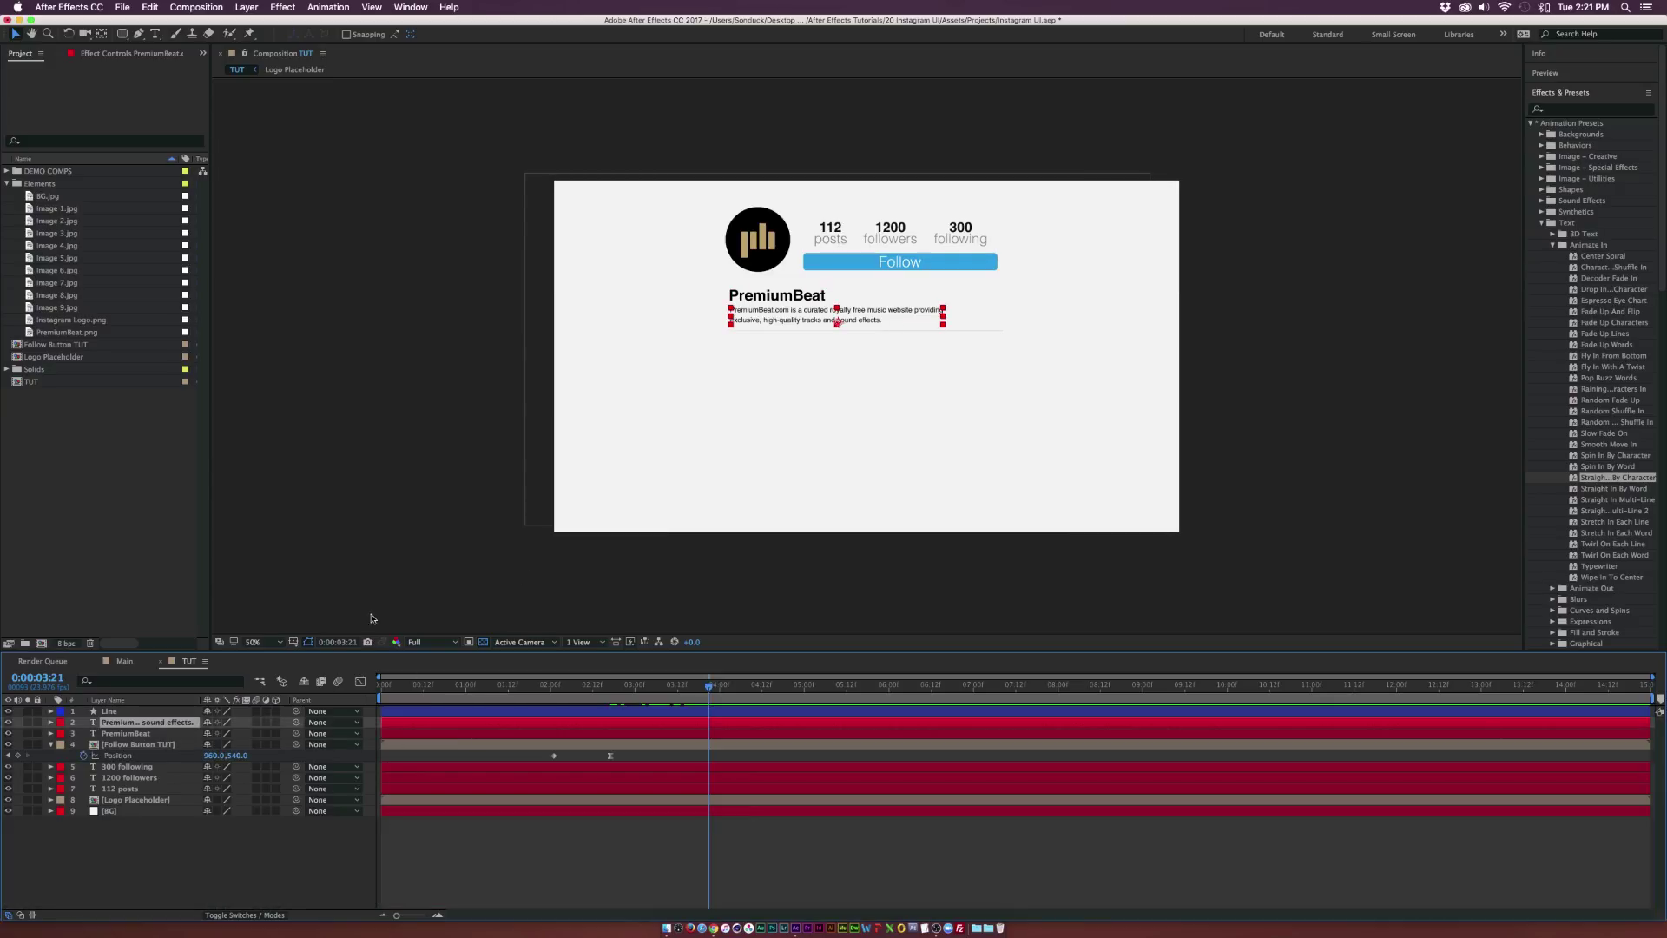
pyautogui.hotkey('shift', '/')
pyautogui.click(1600, 566)
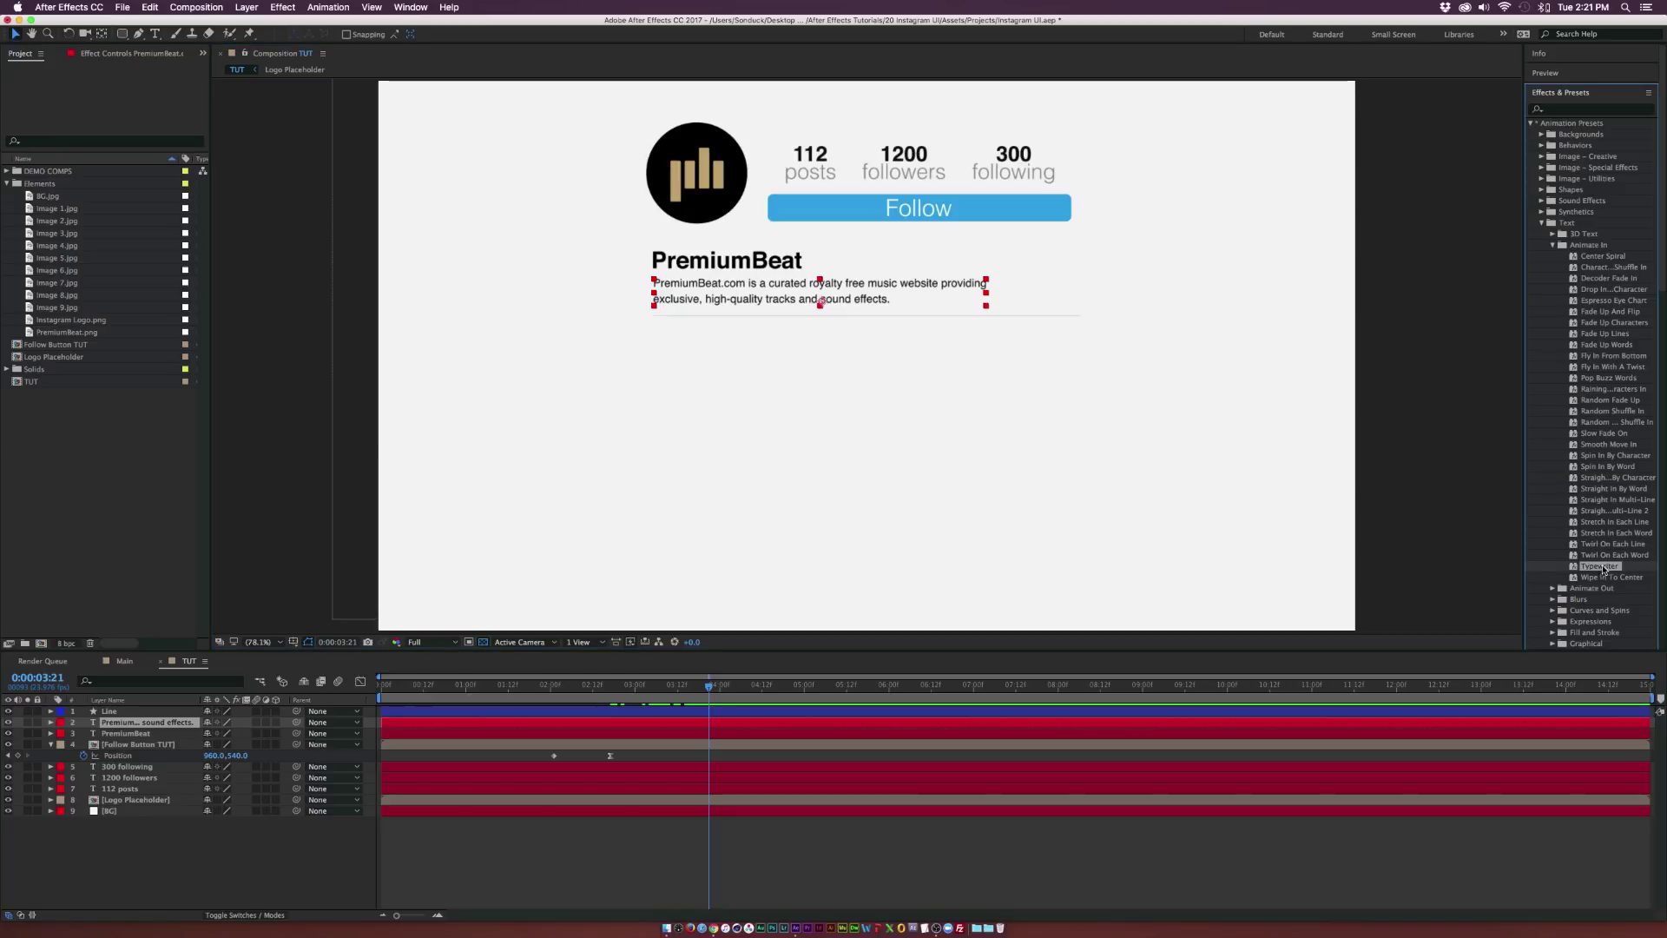
pyautogui.moveTo(1600, 568); pyautogui.dragTo(789, 313)
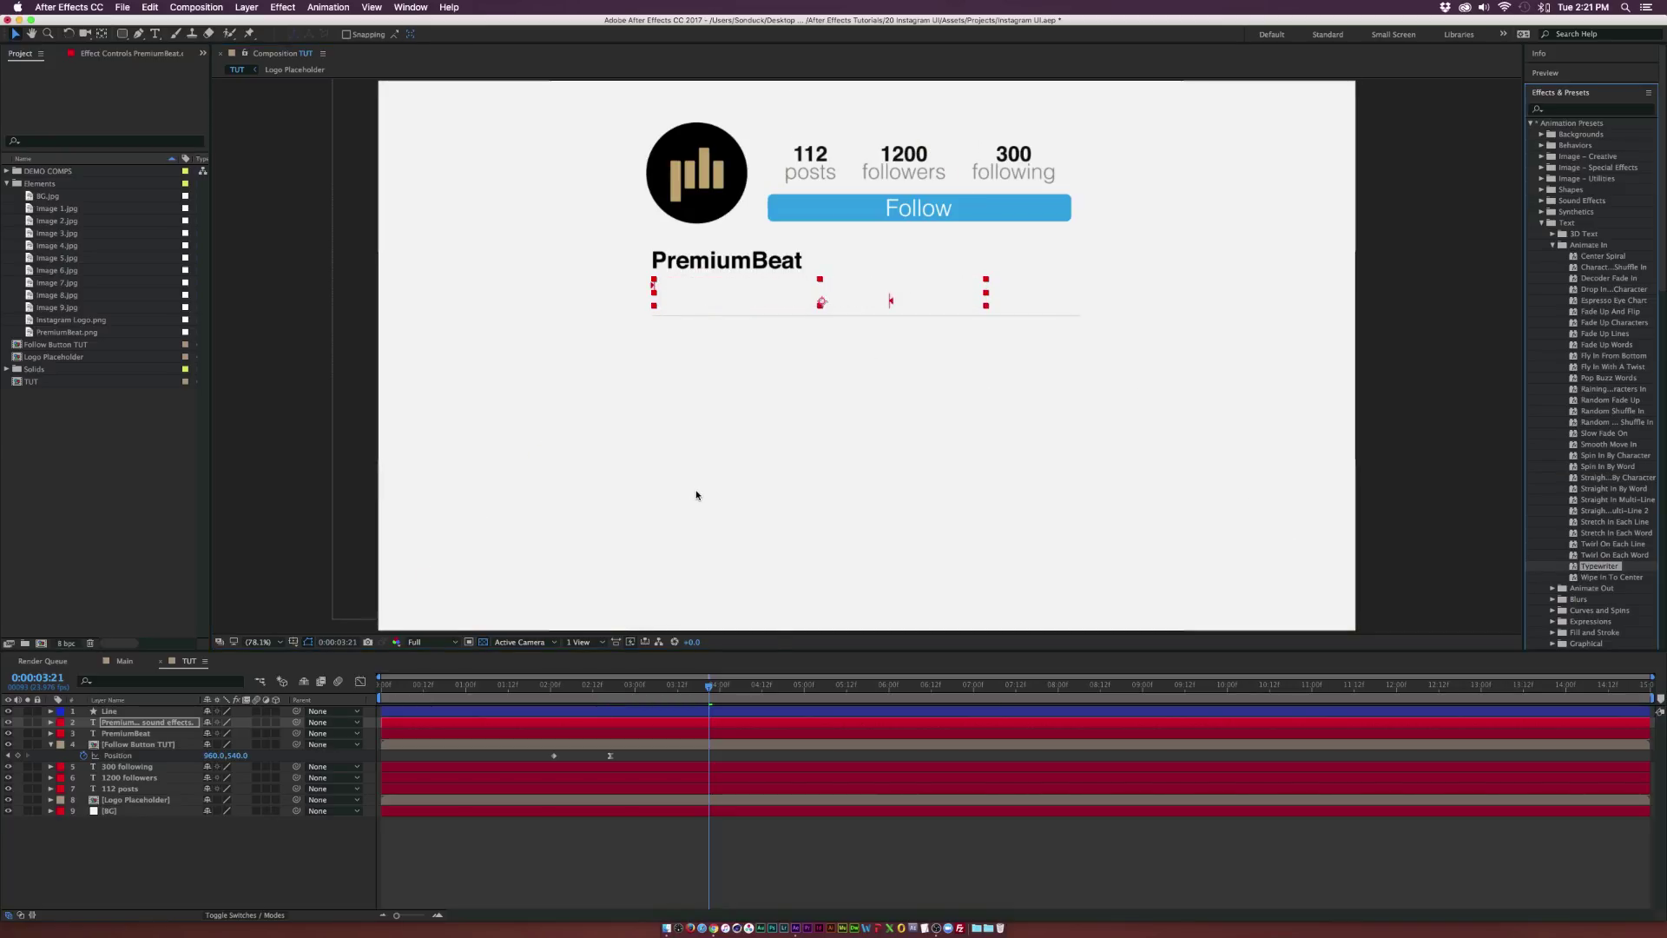
pyautogui.press('u')
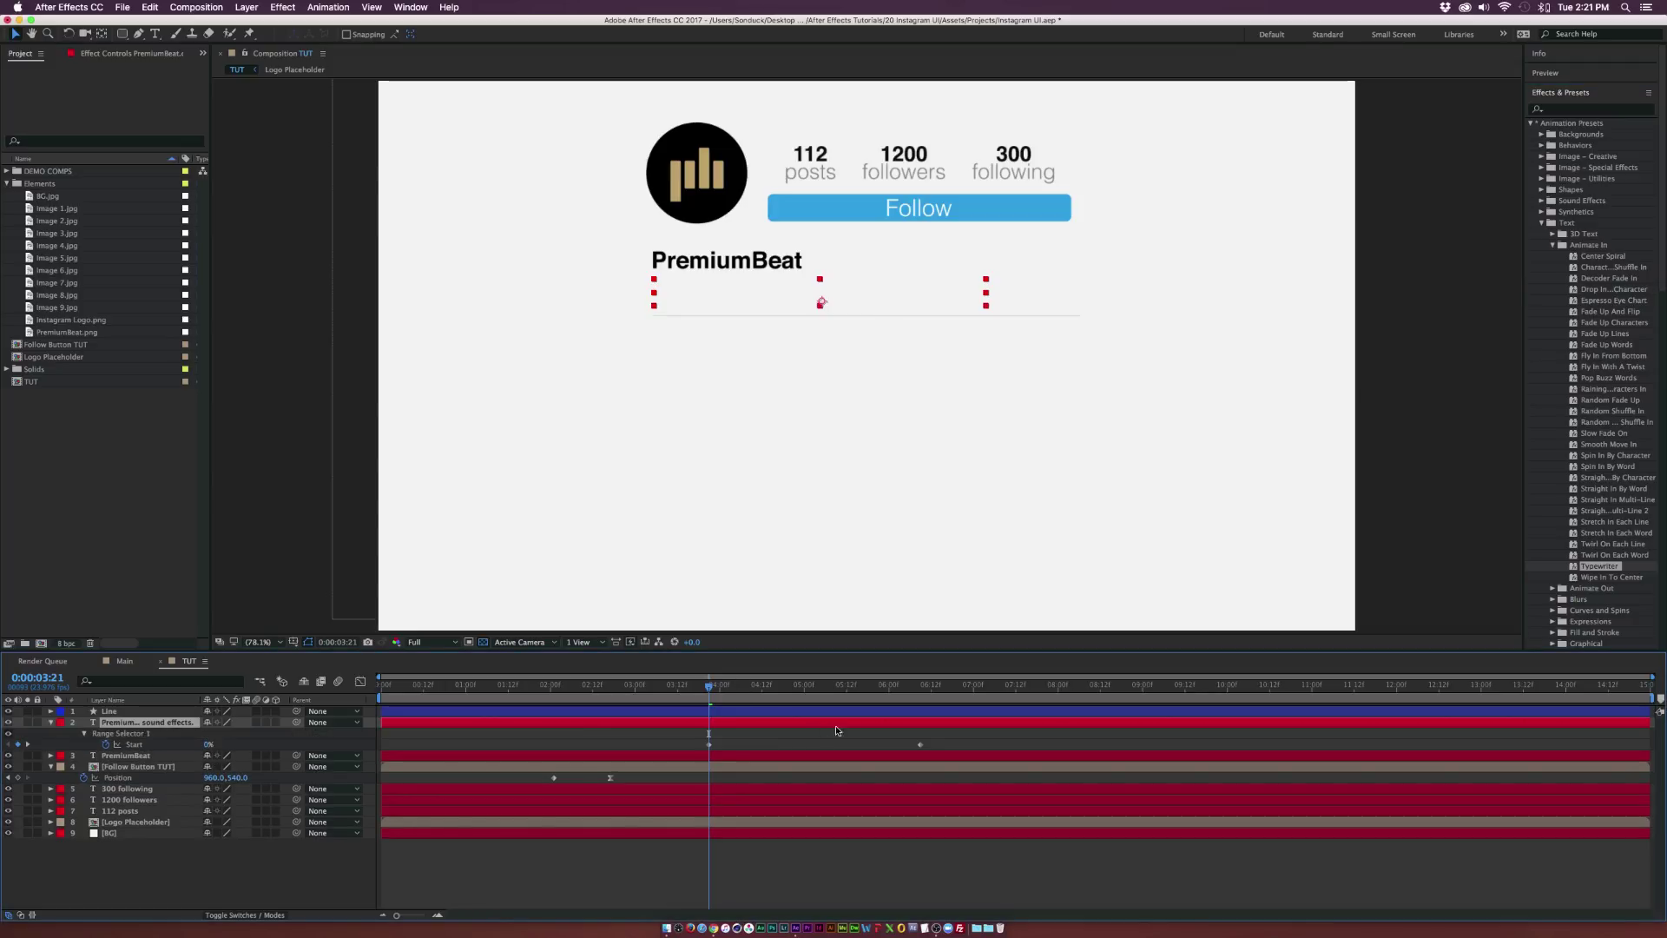
pyautogui.click(896, 746)
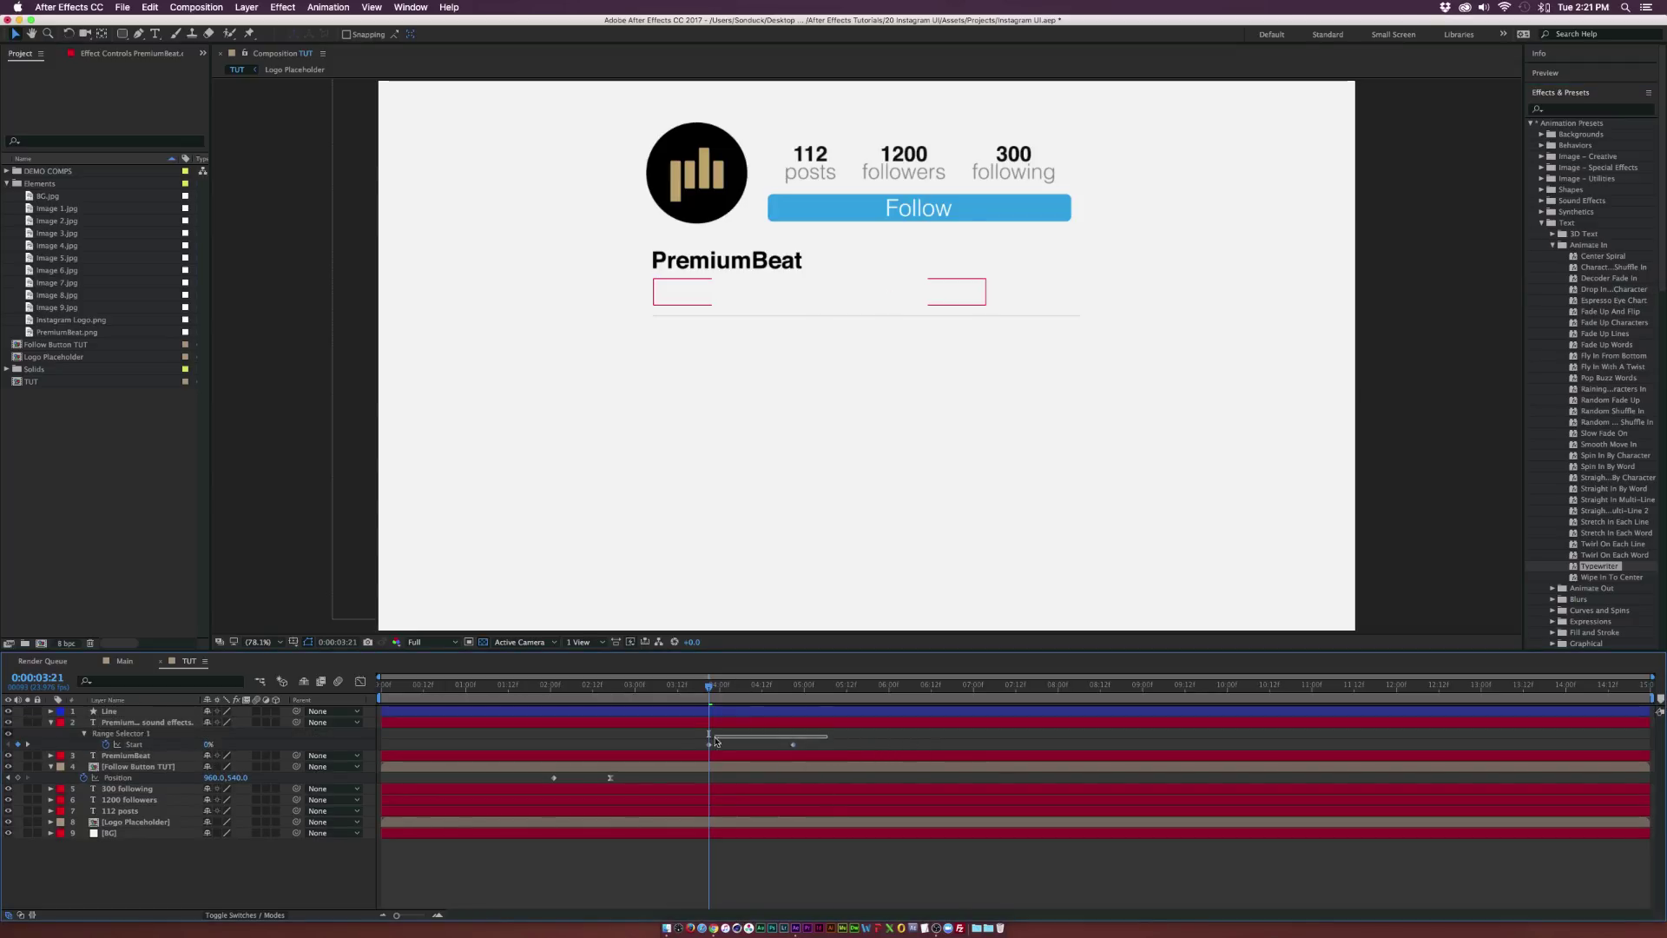
pyautogui.moveTo(786, 745); pyautogui.dragTo(742, 752)
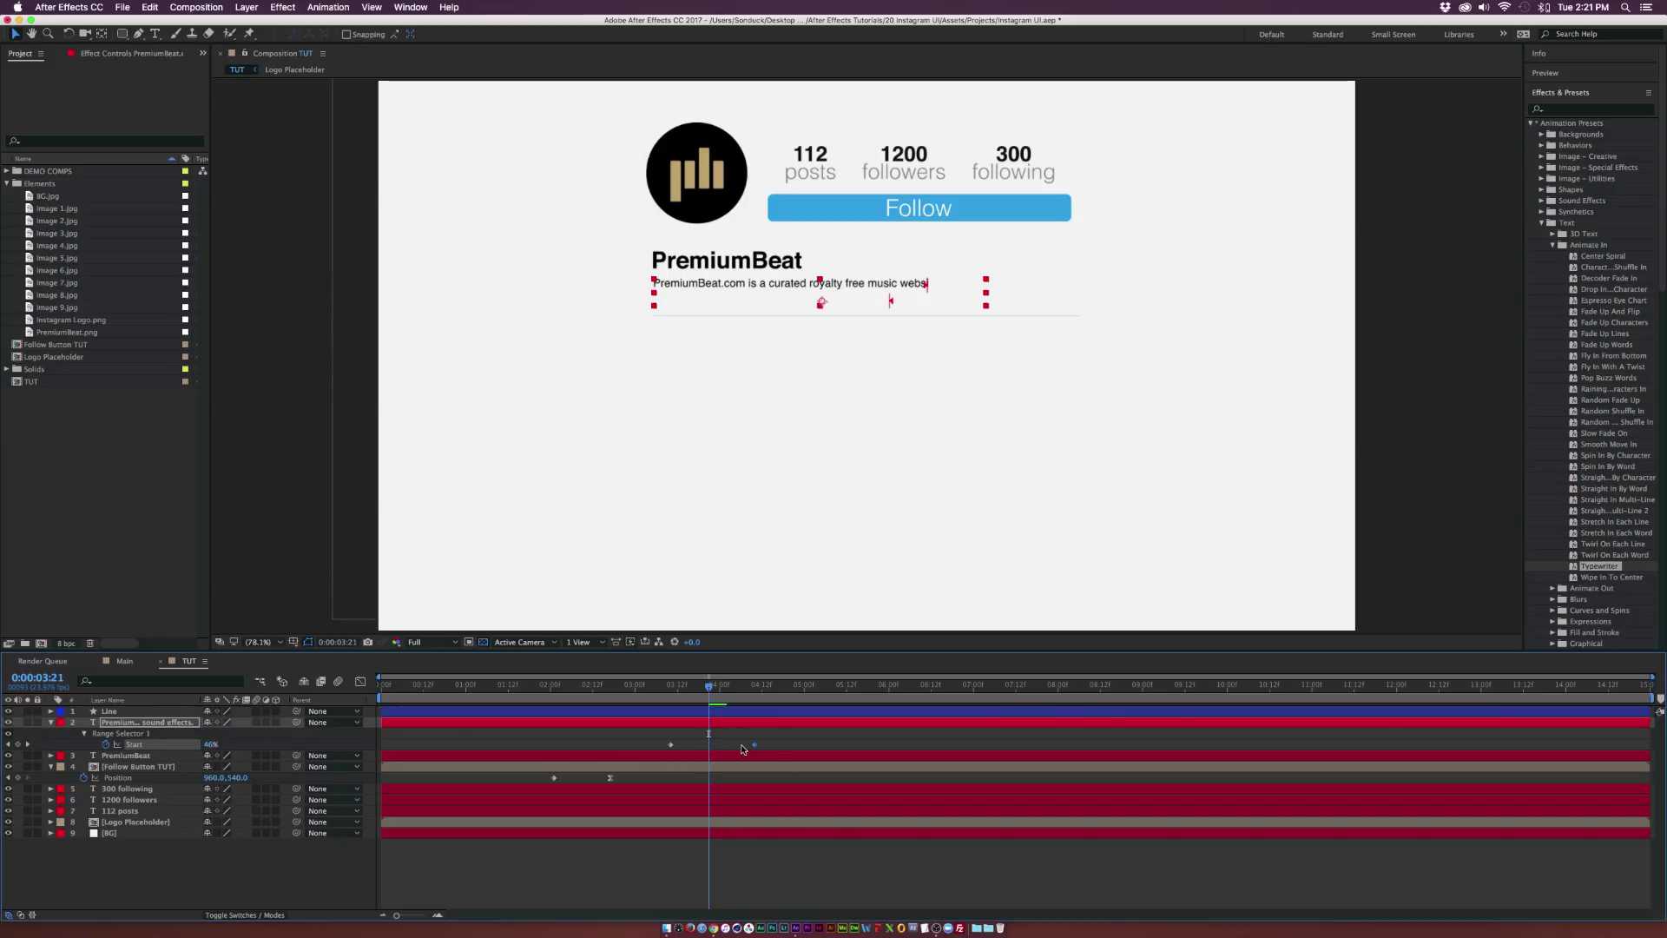
pyautogui.press('space')
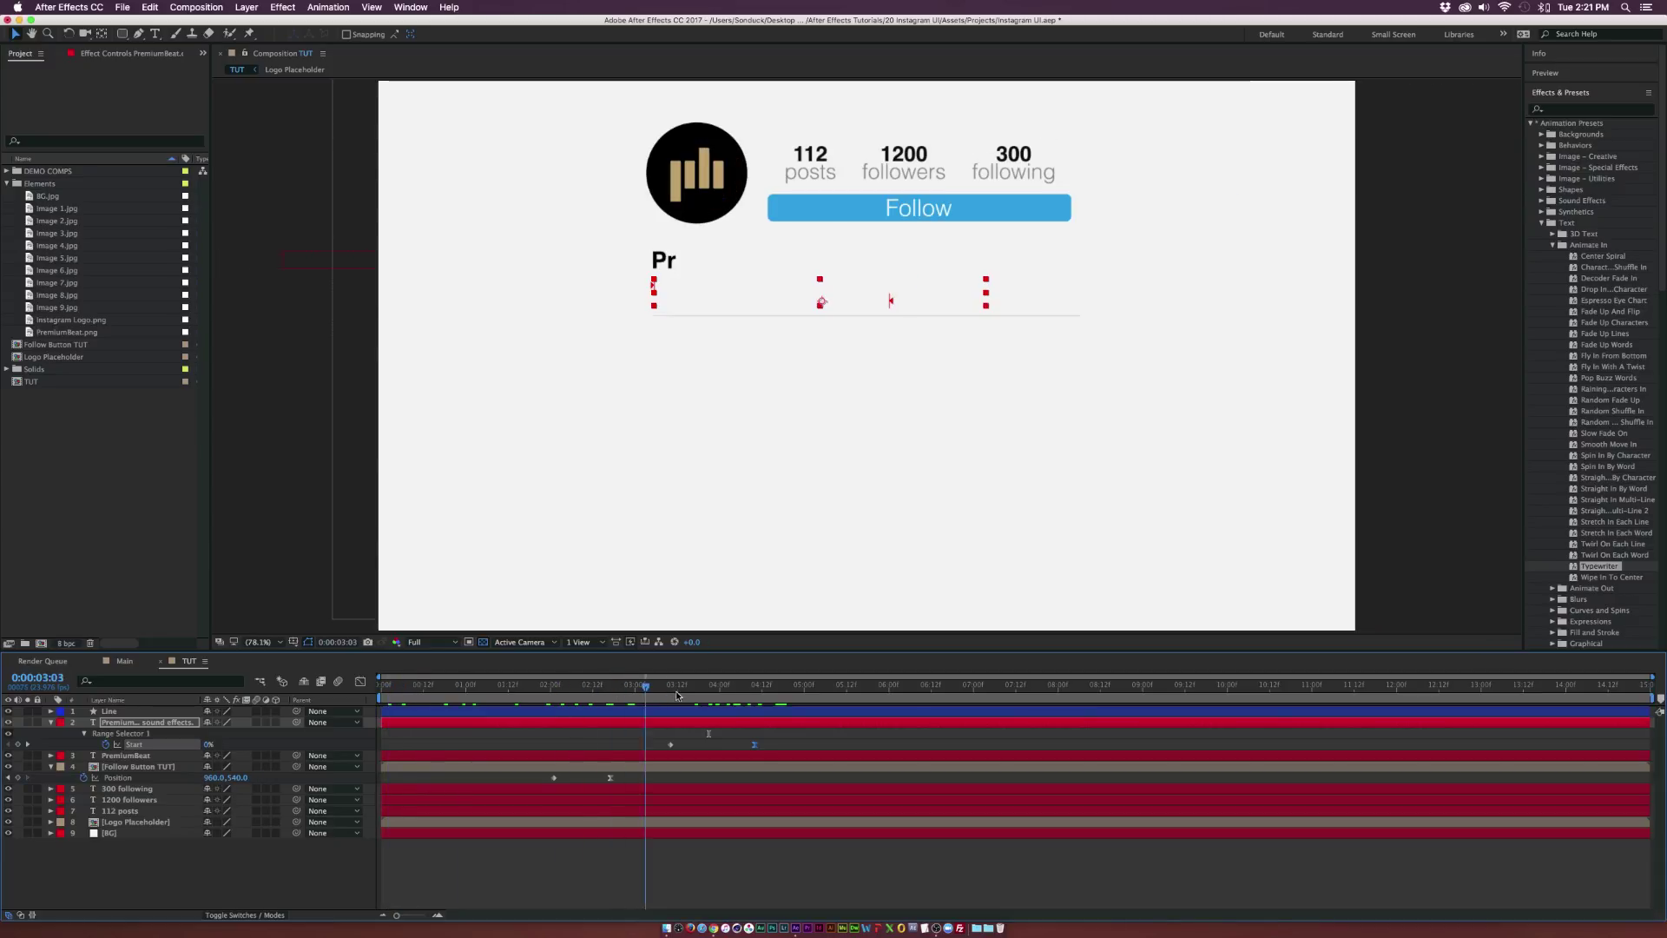
pyautogui.moveTo(678, 694); pyautogui.dragTo(767, 693)
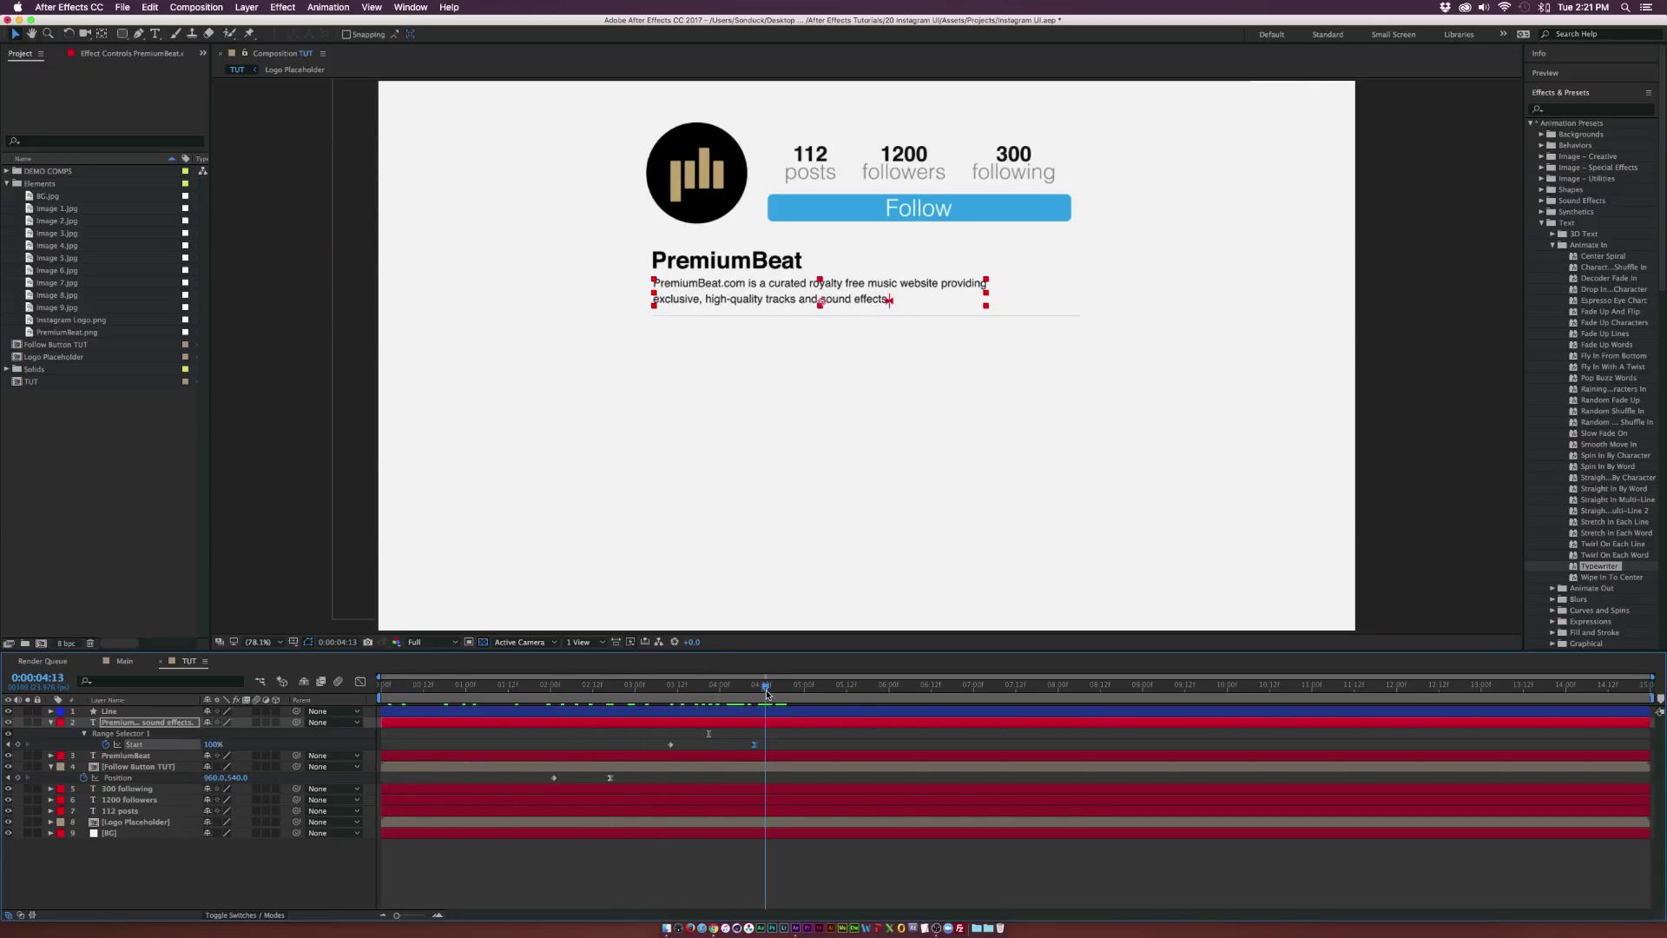
# Keyframe the divider Line's Opacity to fade from 0% to 100% after the bio types on
pyautogui.click(751, 711)
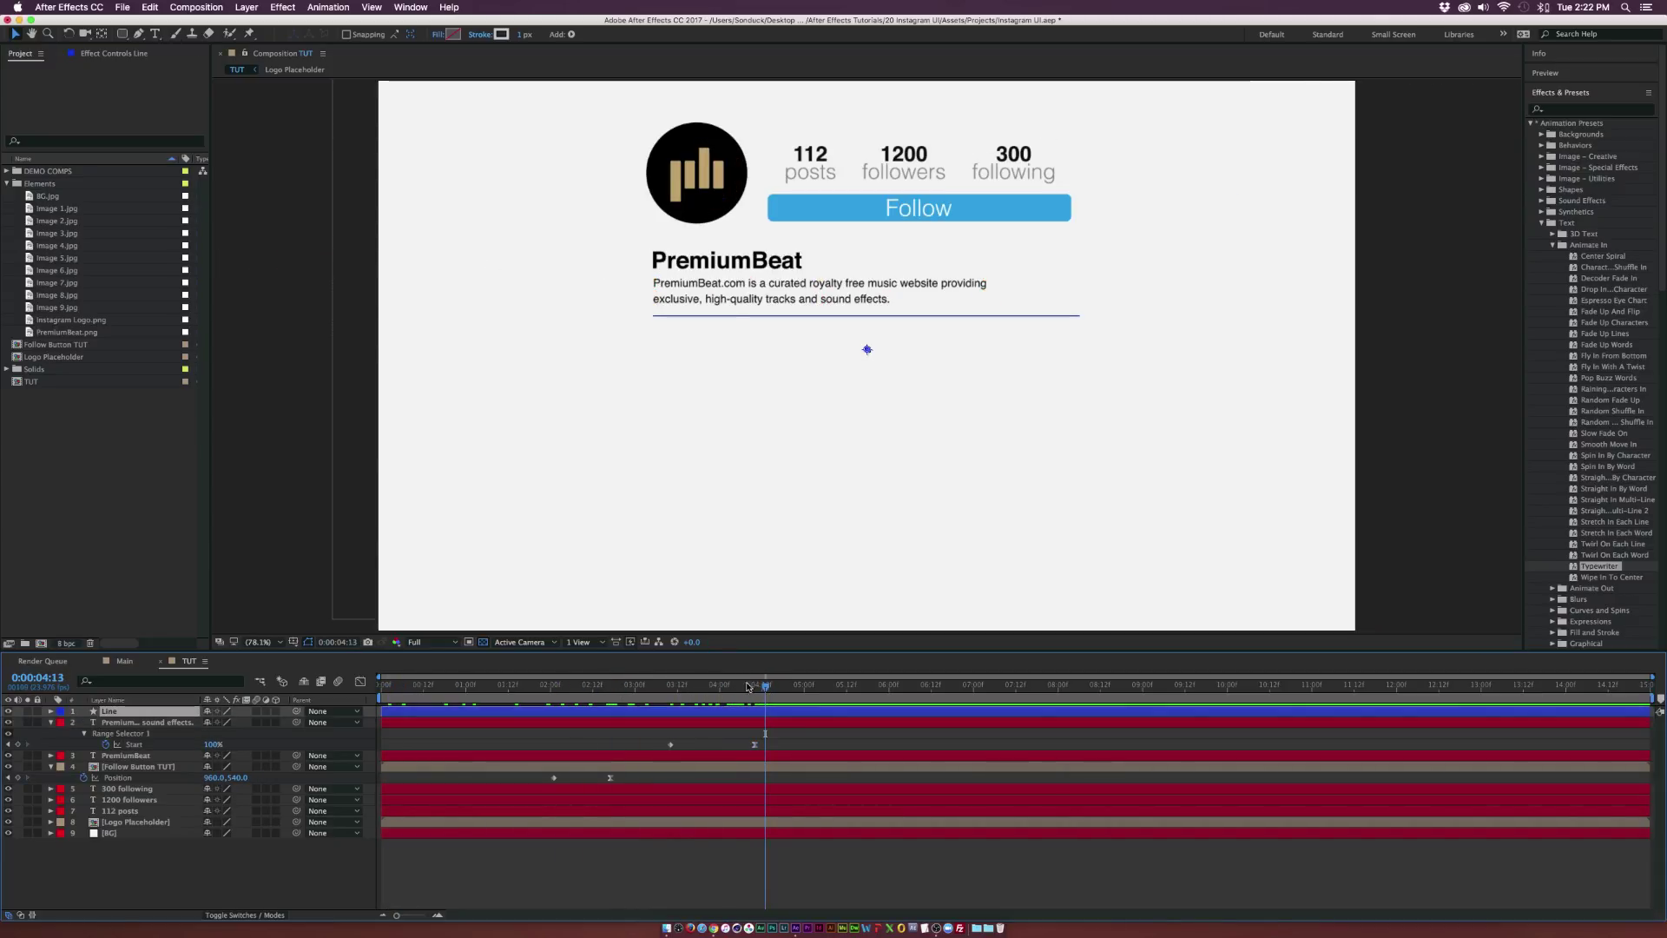
pyautogui.press('t')
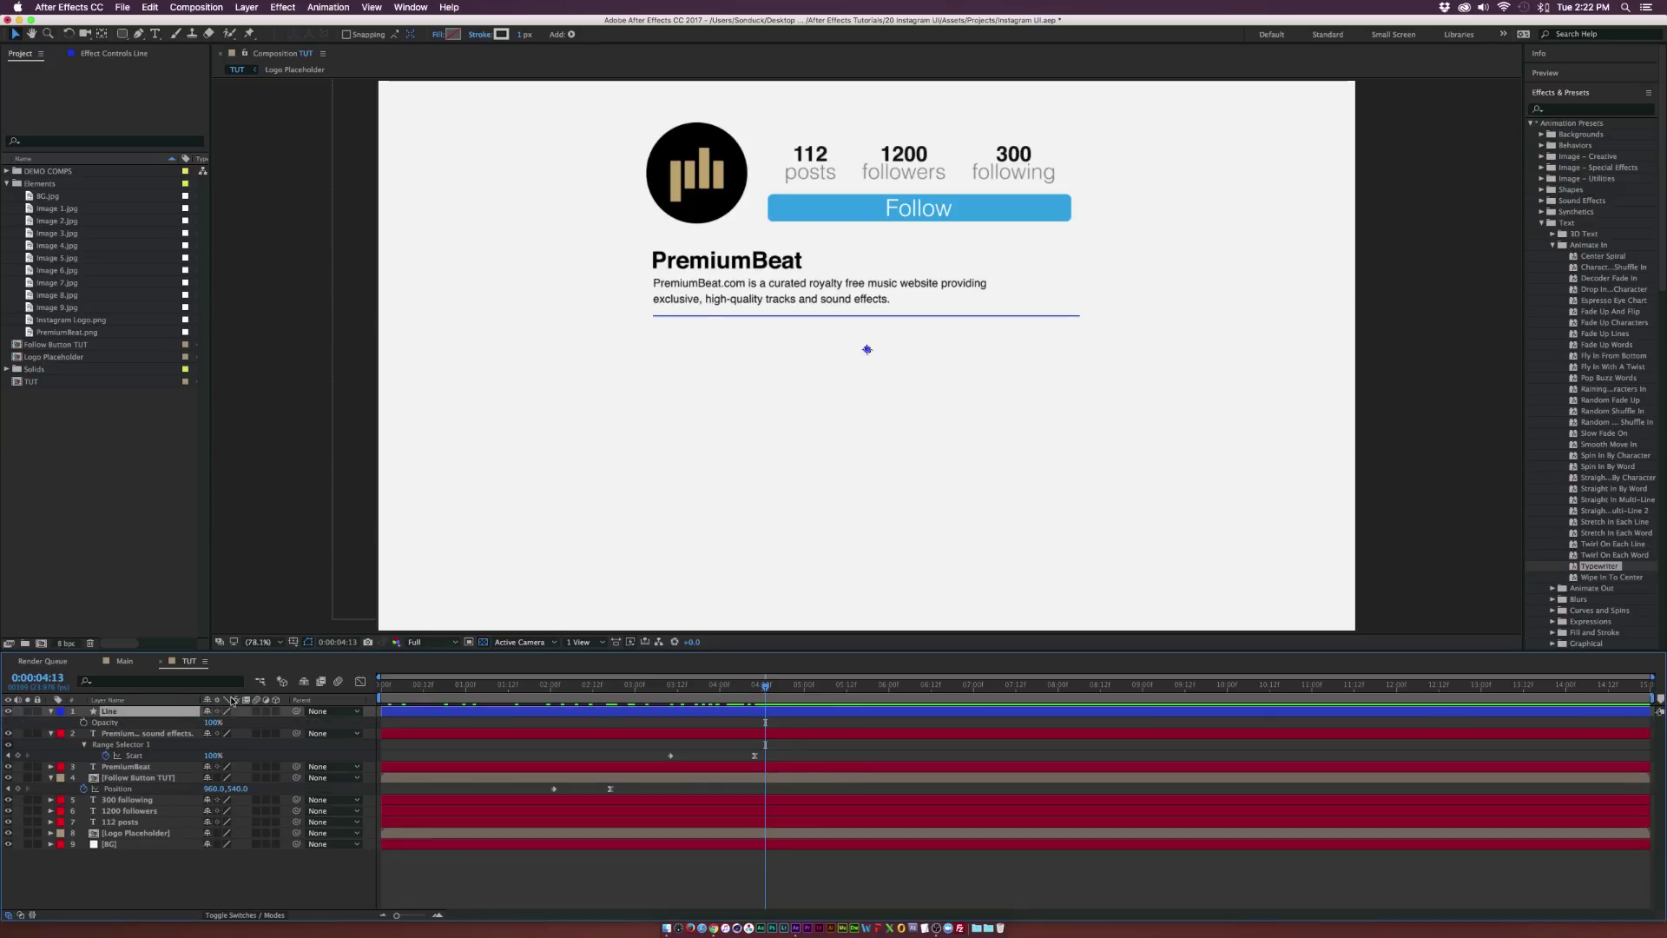
pyautogui.click(84, 723)
pyautogui.moveTo(766, 722); pyautogui.dragTo(818, 723)
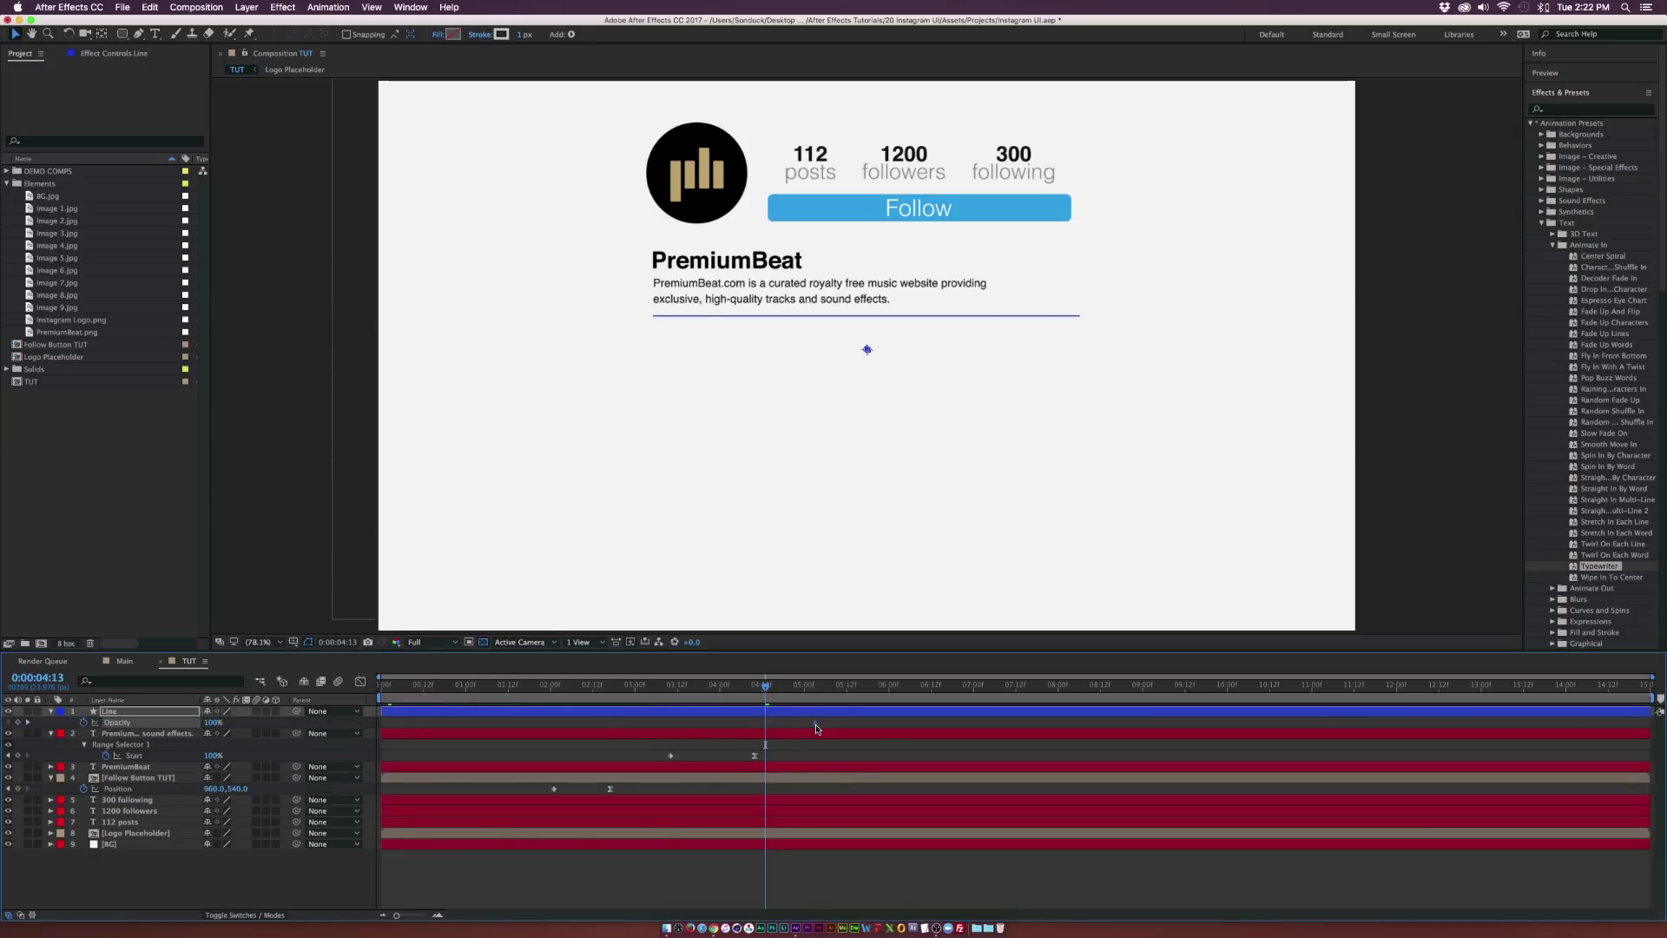
pyautogui.moveTo(212, 722); pyautogui.dragTo(139, 721)
pyautogui.moveTo(765, 724)
pyautogui.mouseDown()
pyautogui.moveTo(686, 695)
pyautogui.moveTo(590, 696)
pyautogui.moveTo(770, 702)
pyautogui.mouseUp()
# Move the keyframes of the top three layers (line, bio, name) earlier in time
pyautogui.click(716, 858)
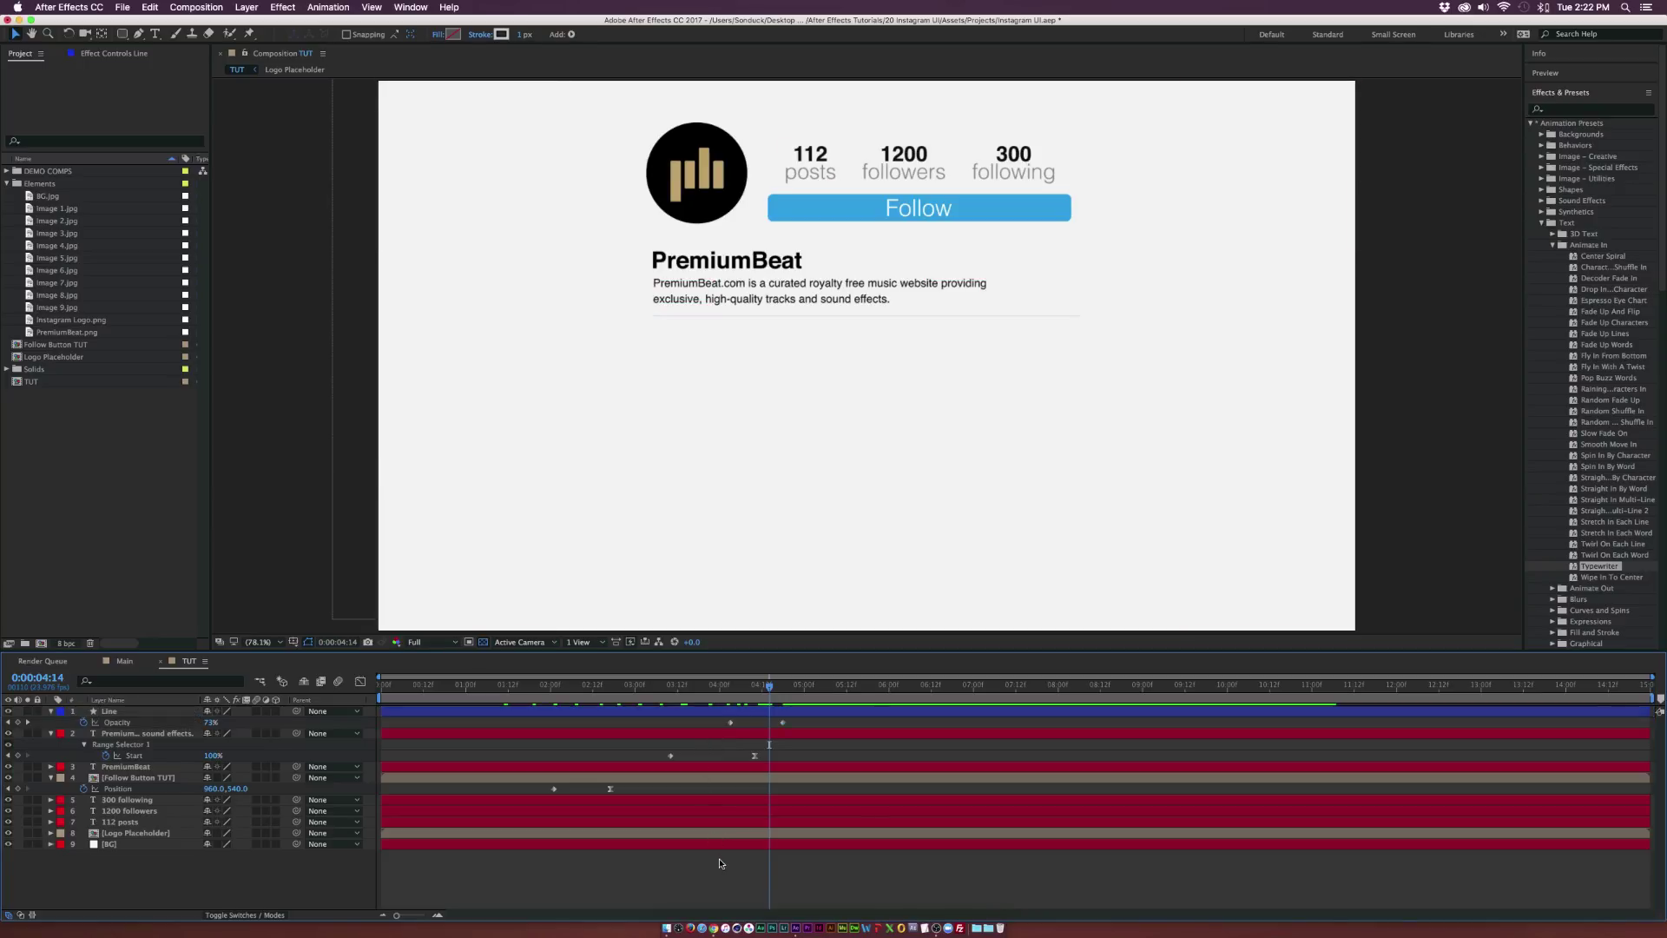
pyautogui.press('u')
pyautogui.press('u')
pyautogui.click(763, 779)
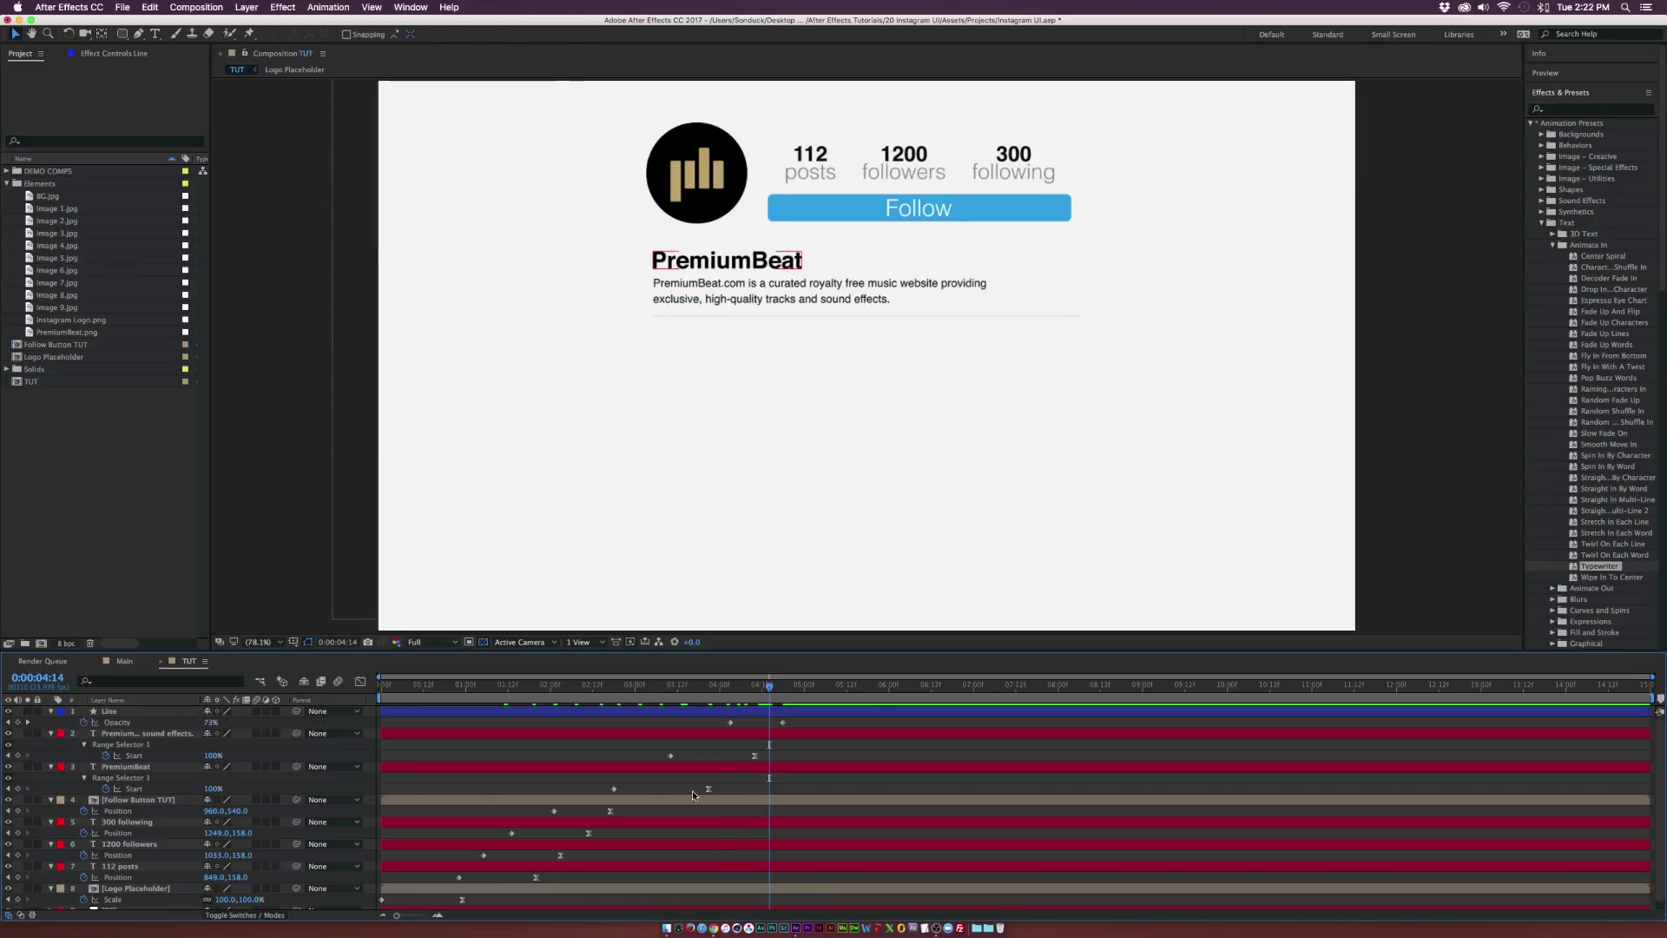
pyautogui.moveTo(582, 719); pyautogui.dragTo(788, 799)
pyautogui.moveTo(726, 723); pyautogui.dragTo(684, 723)
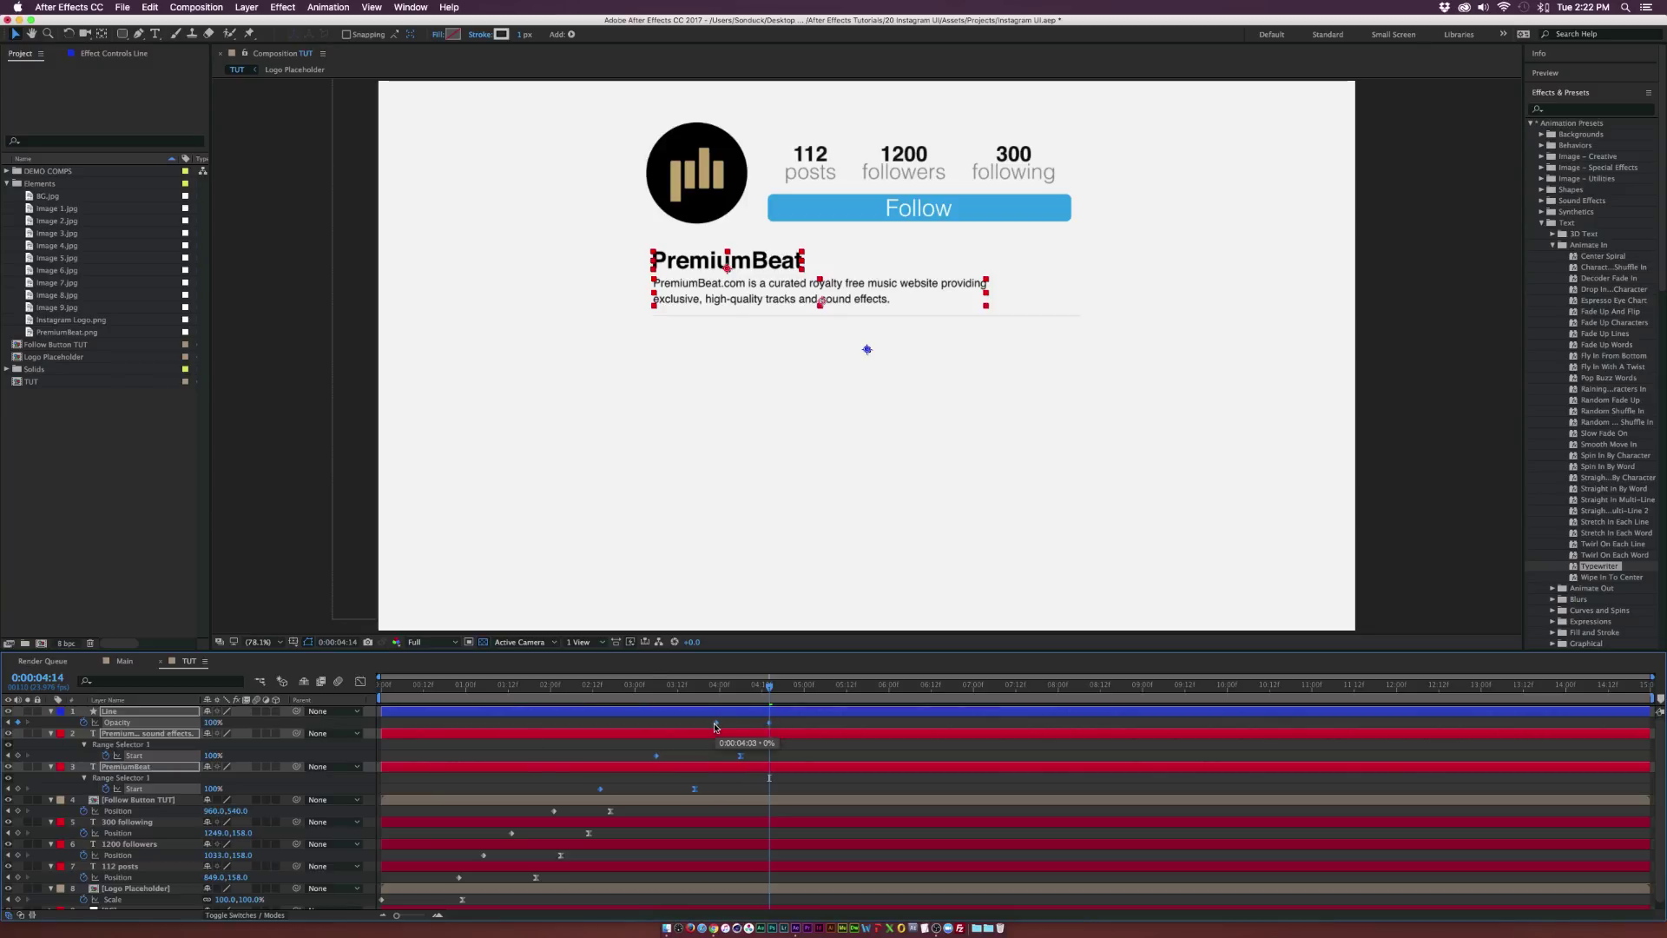
# Preview the header animation from the start, then collapse every layer's properties
pyautogui.click(527, 703)
pyautogui.press('space')
pyautogui.click(775, 725)
pyautogui.press('super+a')
pyautogui.press('u')
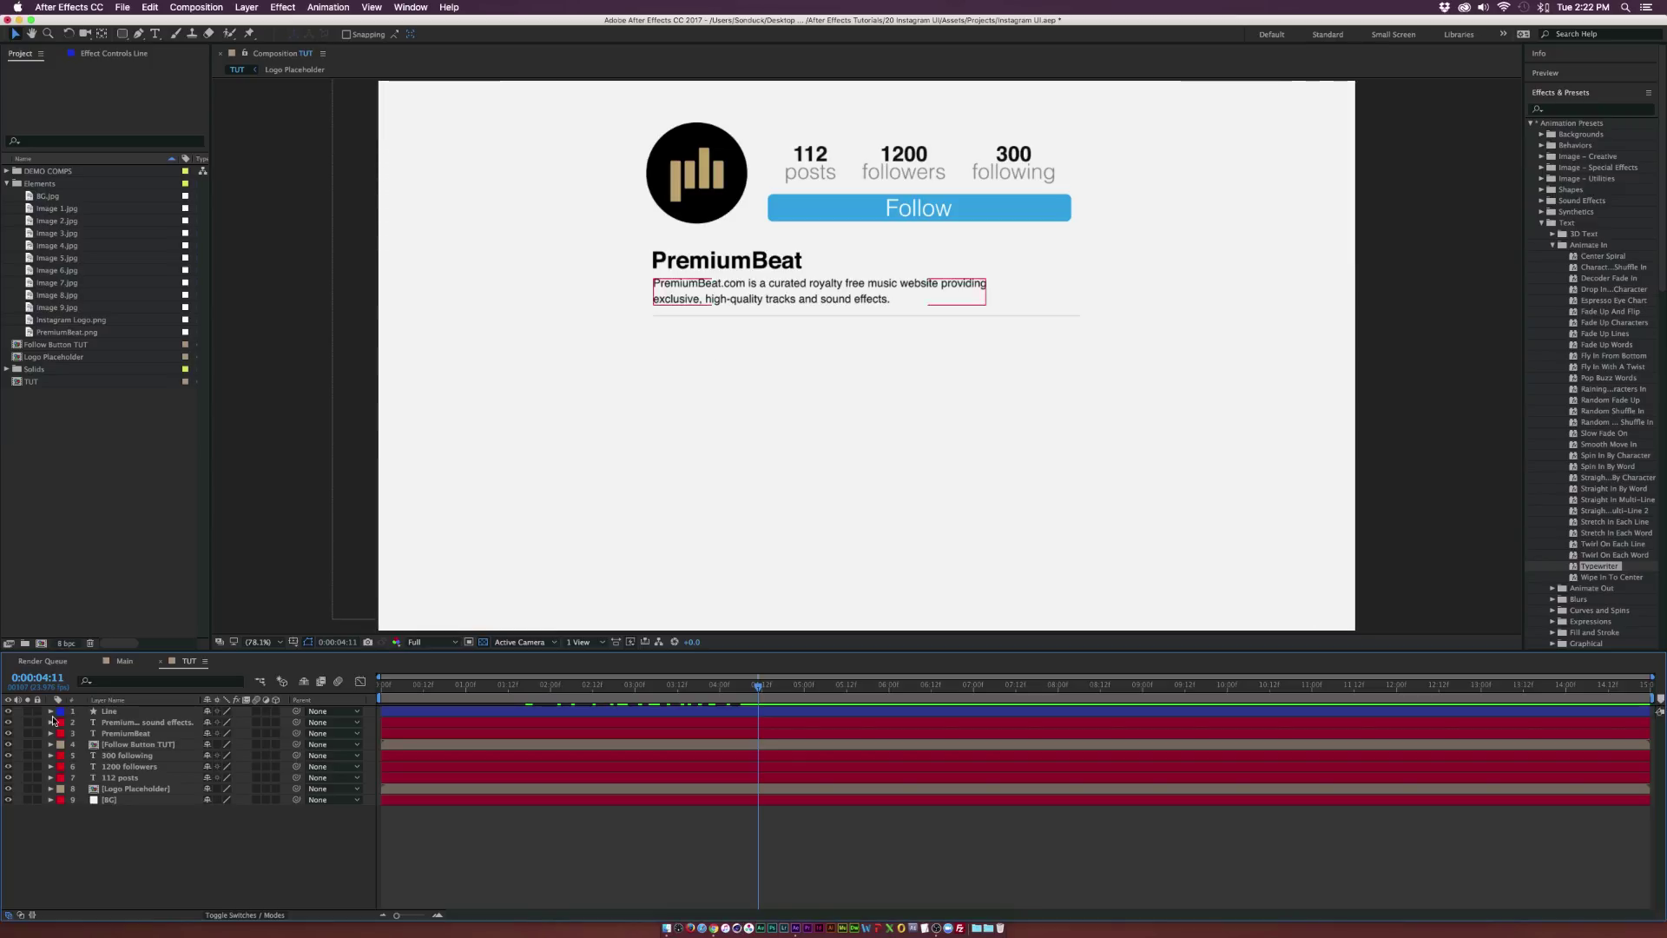
# Make a new composition with width and height of 540 px, named Image TUT 1
pyautogui.click(196, 7)
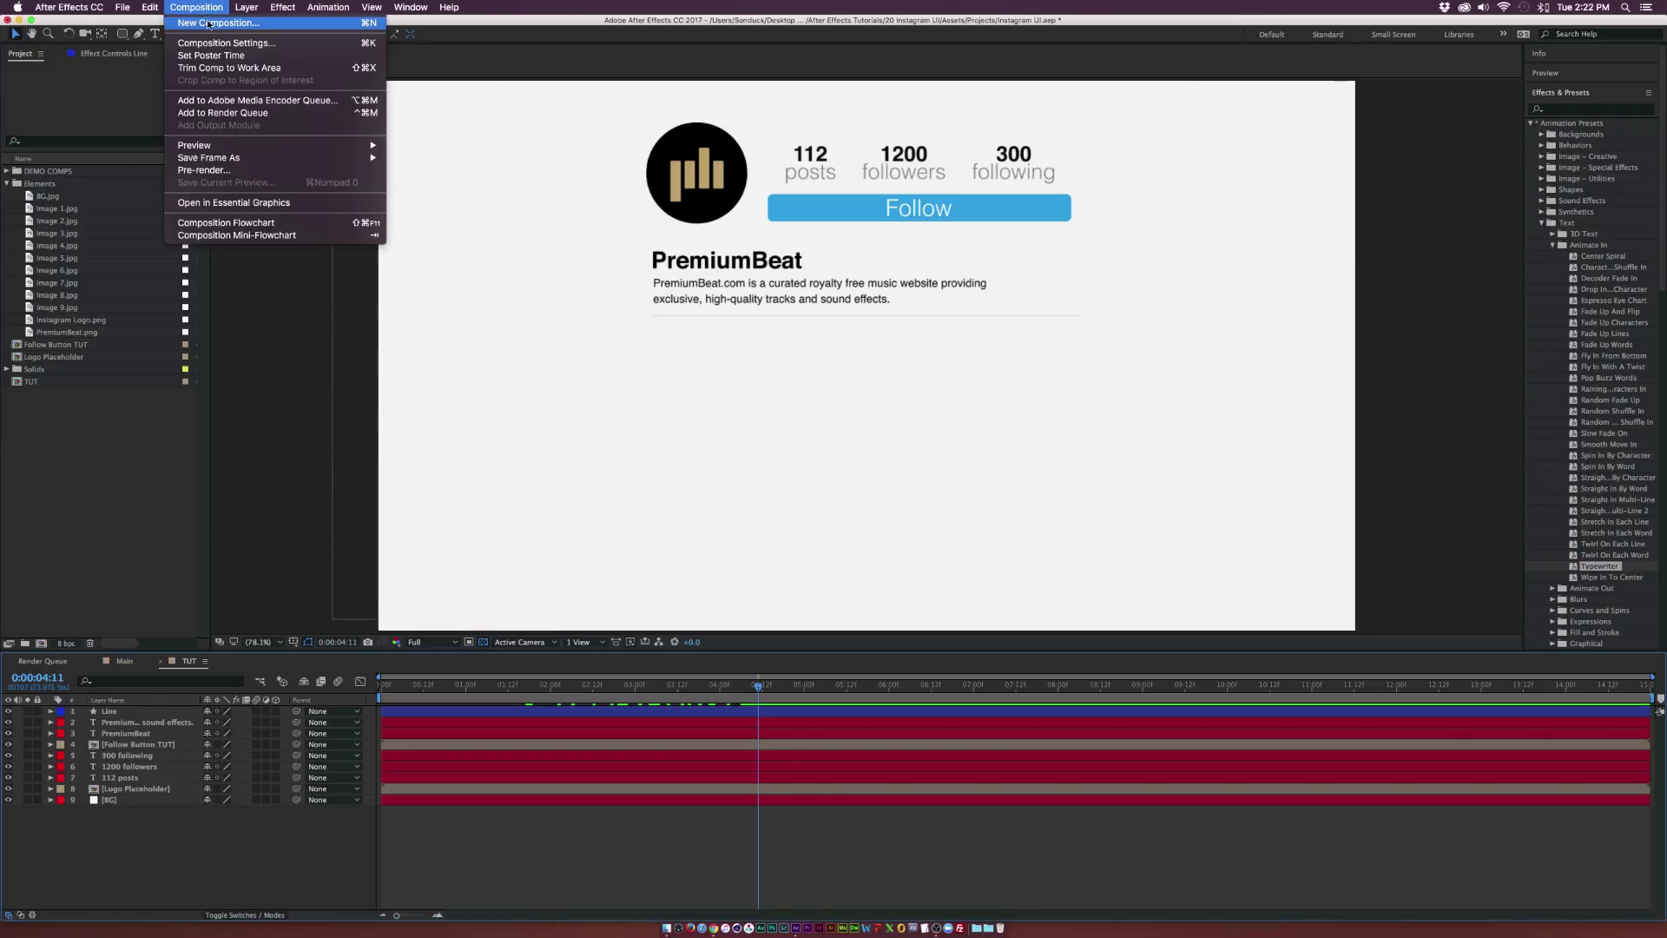
pyautogui.click(210, 24)
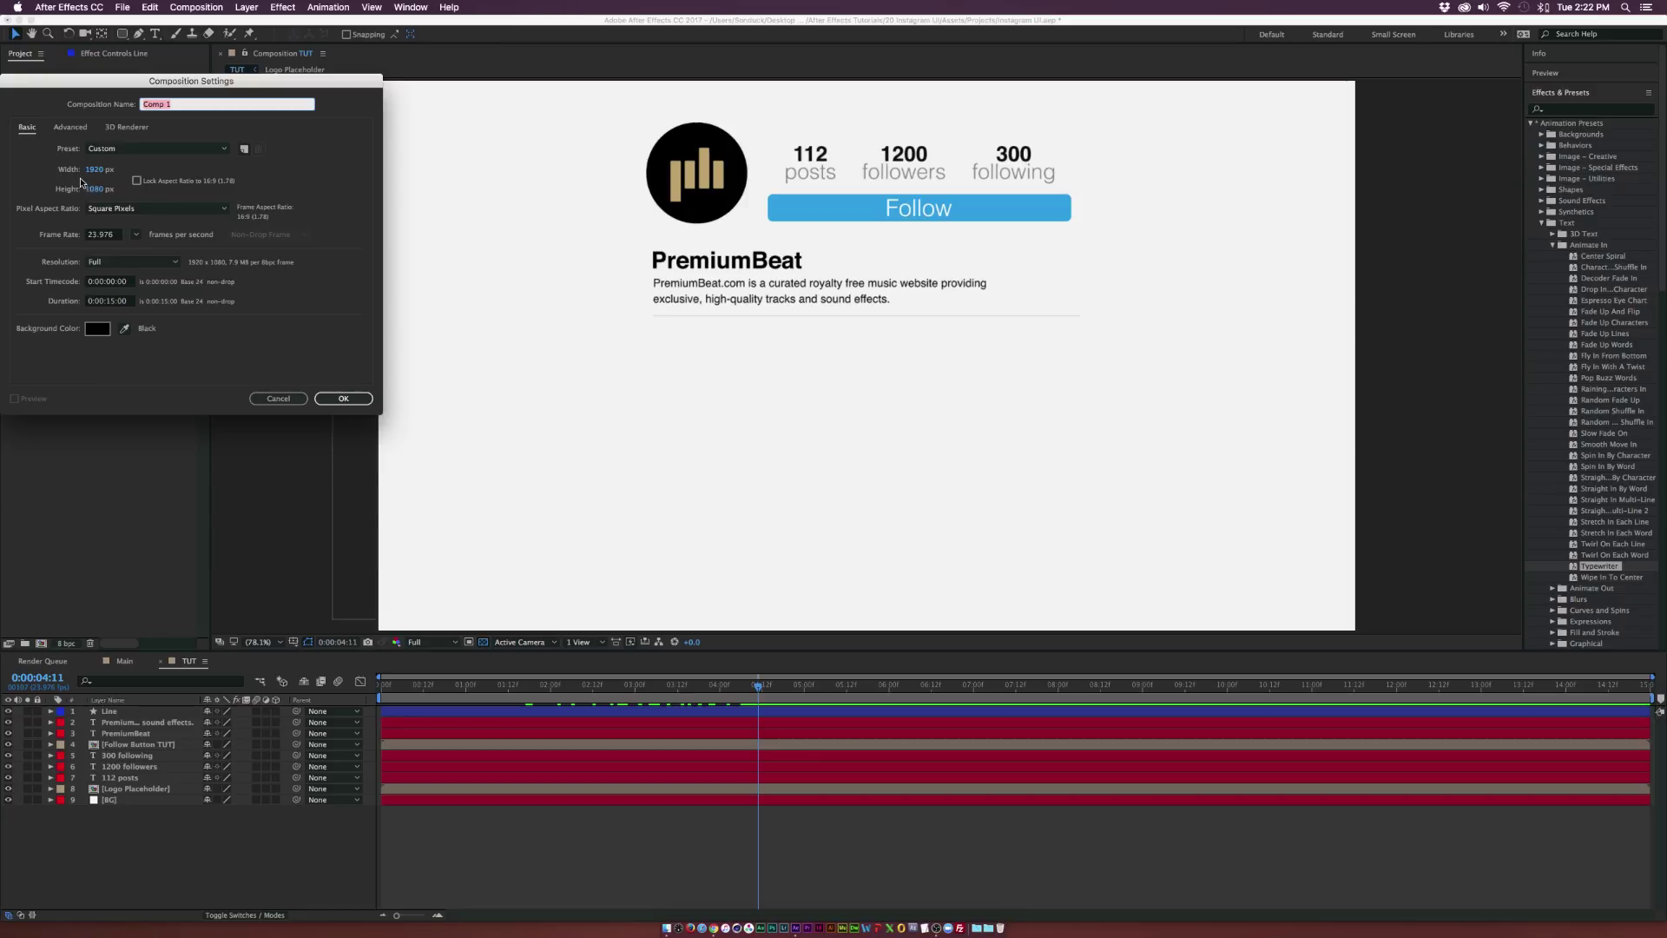
pyautogui.click(89, 170)
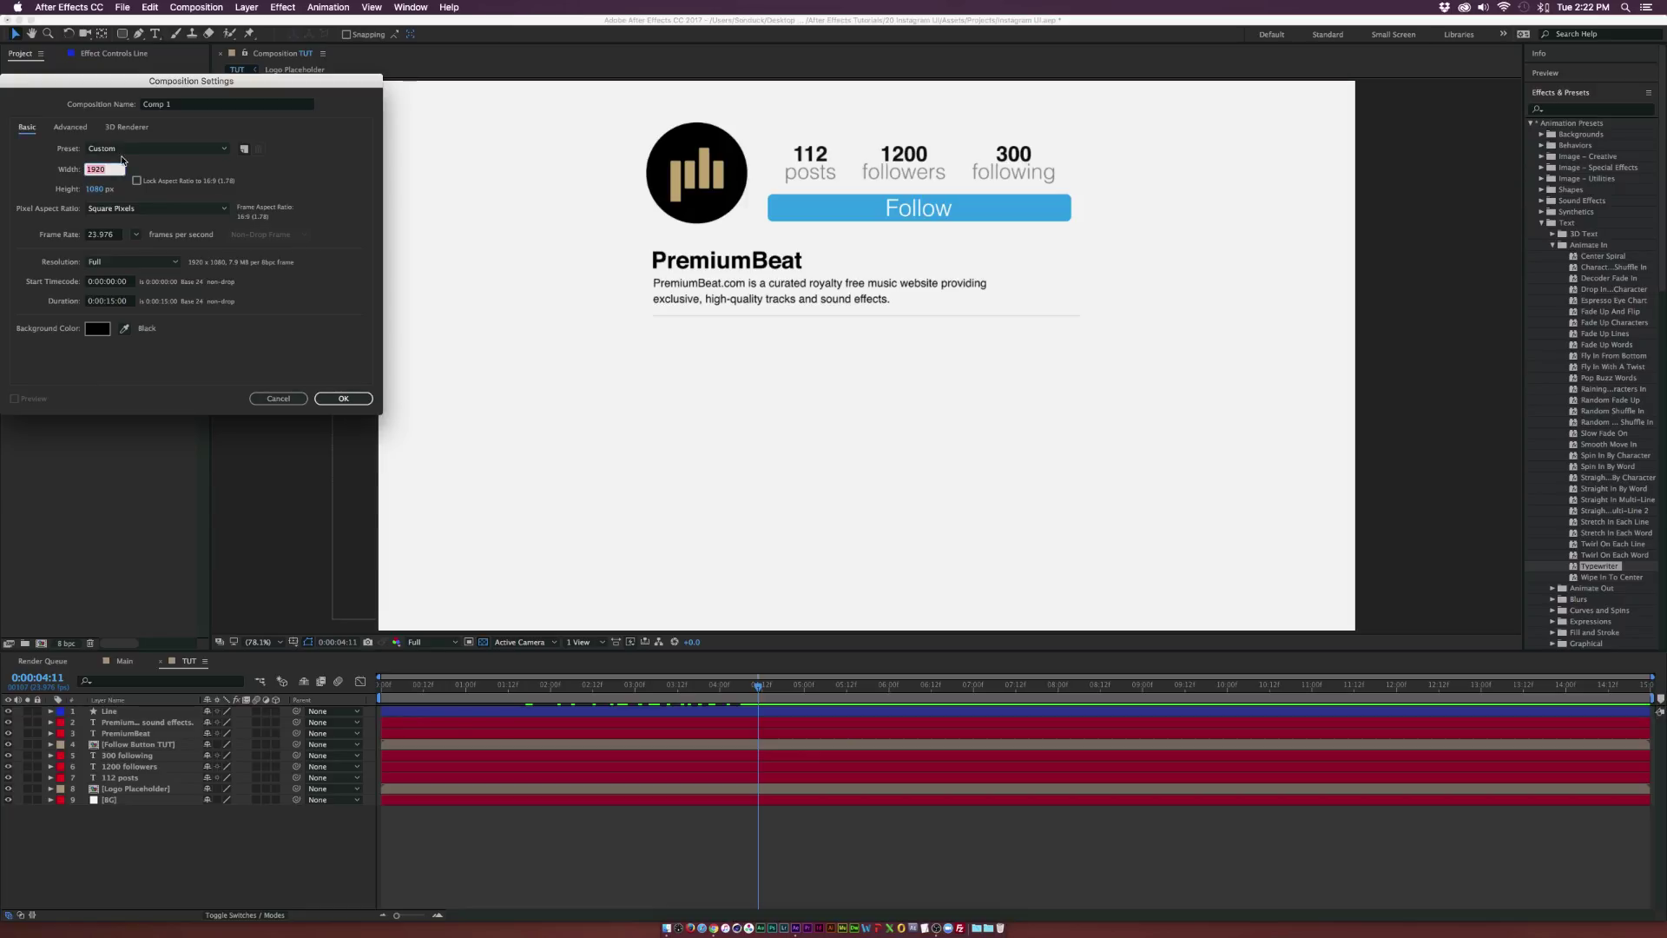
pyautogui.write('540')
pyautogui.write('540')
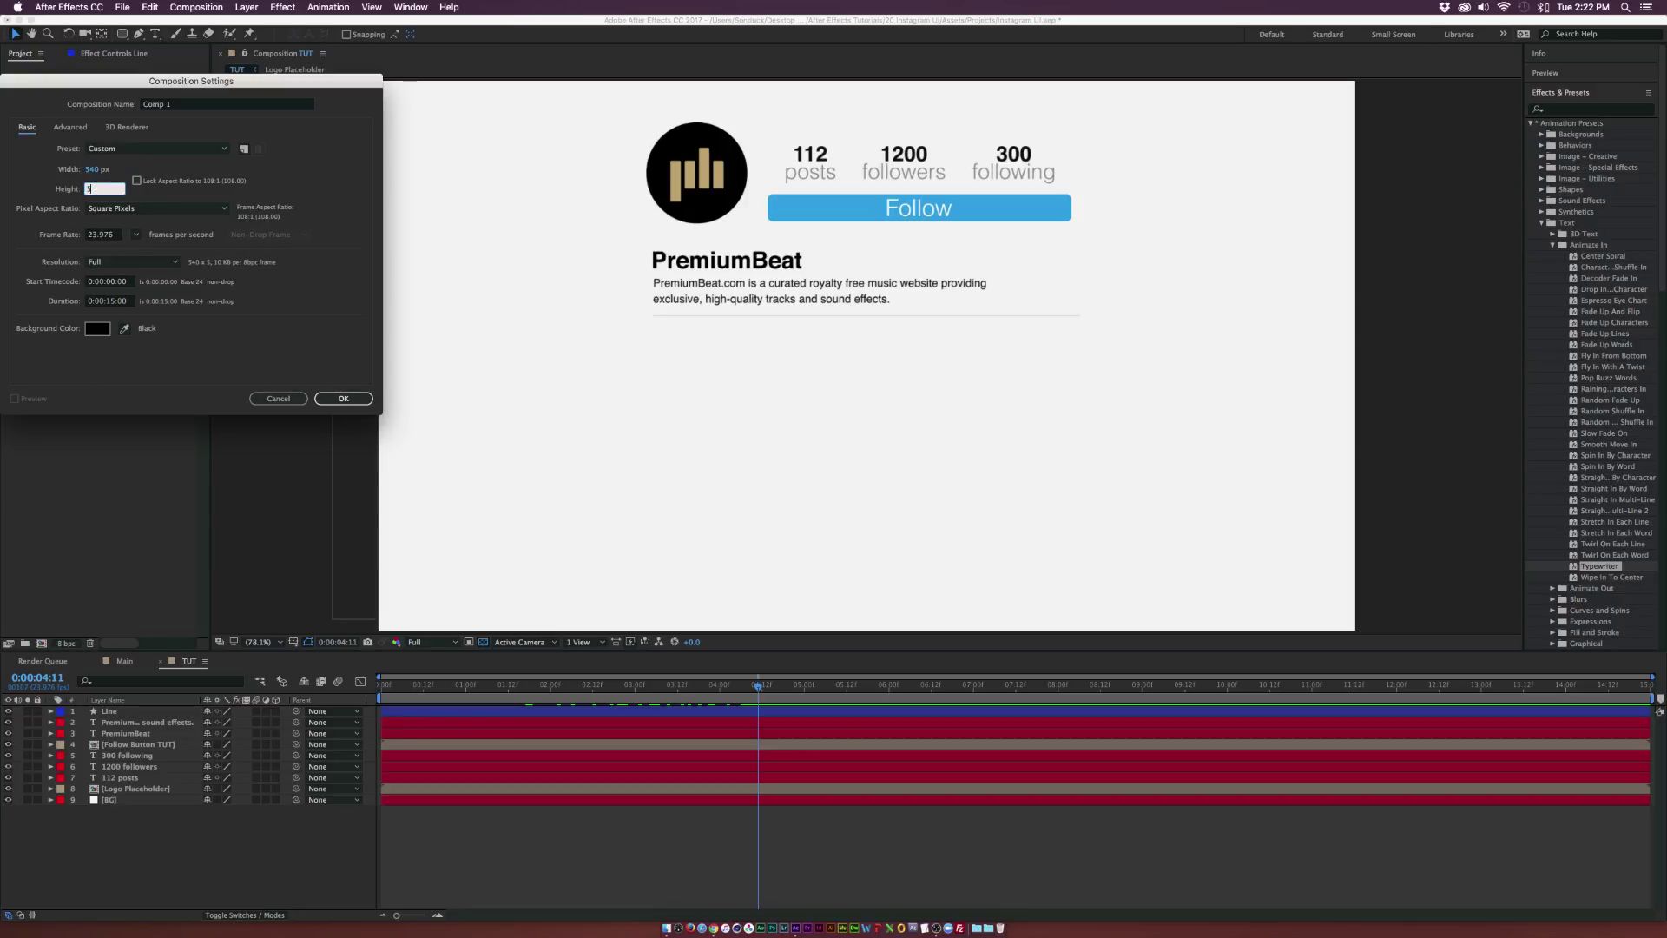
pyautogui.click(167, 370)
pyautogui.click(194, 105)
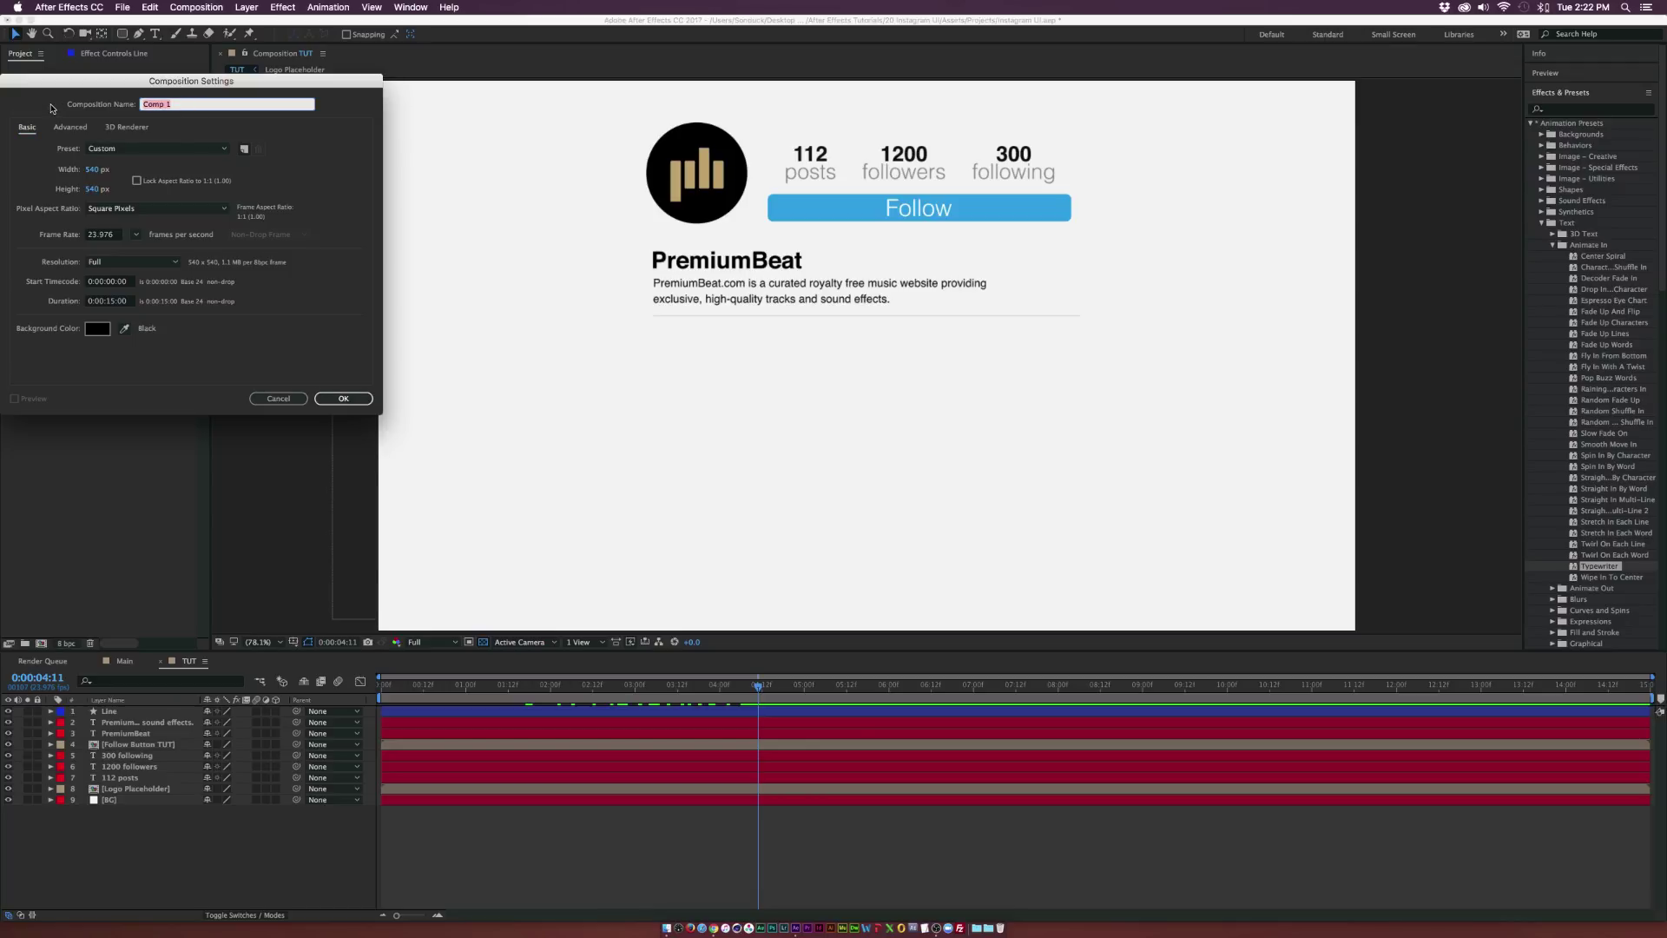
pyautogui.press('BackSpace')
pyautogui.click(345, 397)
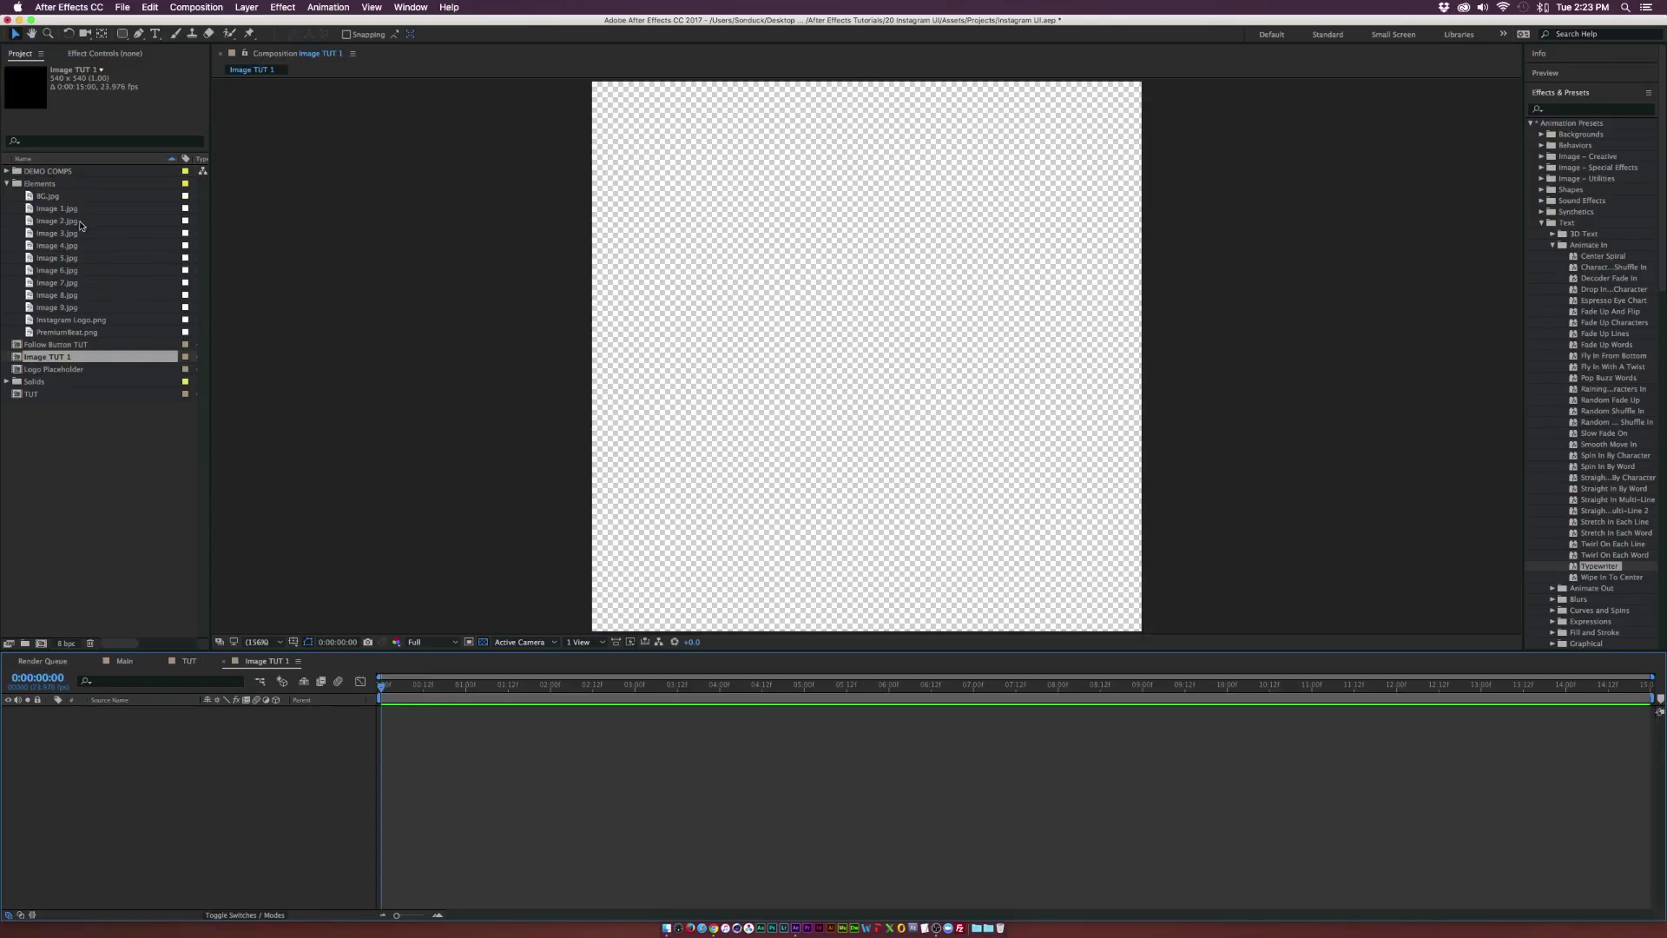
# Add Image 1.jpg to Image TUT 1, scale it to 63% and shift it right to frame the people
pyautogui.click(106, 208)
pyautogui.moveTo(69, 209); pyautogui.dragTo(199, 816)
pyautogui.press('/')
pyautogui.press('s')
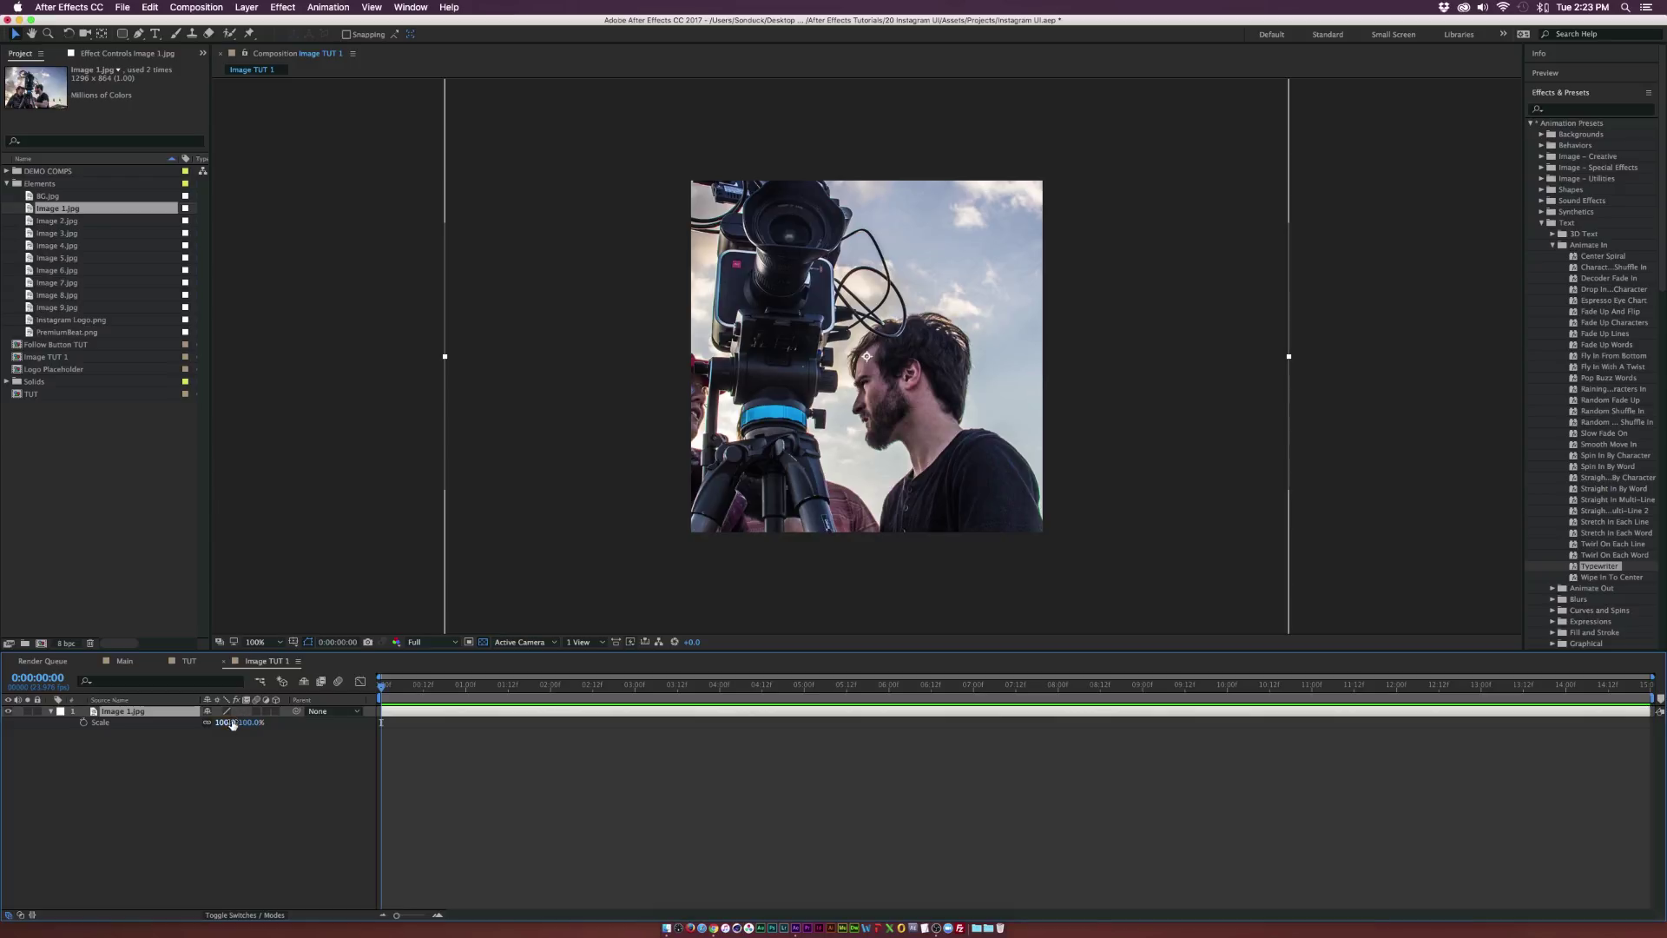
pyautogui.moveTo(228, 723)
pyautogui.mouseDown()
pyautogui.moveTo(196, 722)
pyautogui.moveTo(218, 723)
pyautogui.mouseUp()
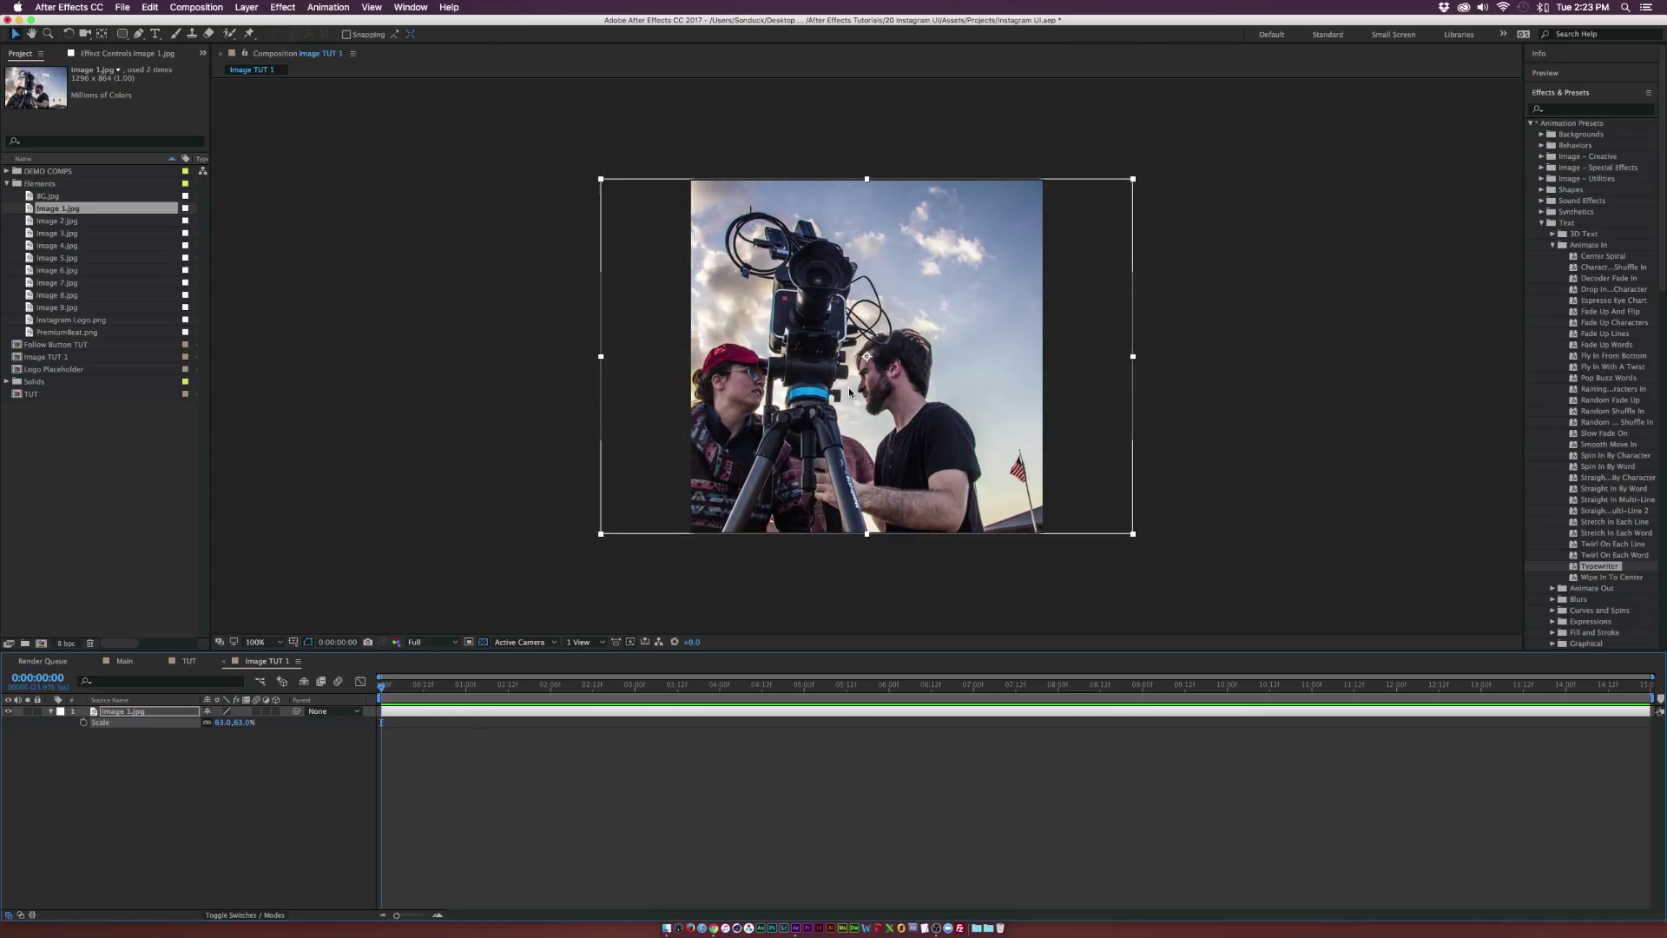
pyautogui.moveTo(850, 393); pyautogui.dragTo(911, 392)
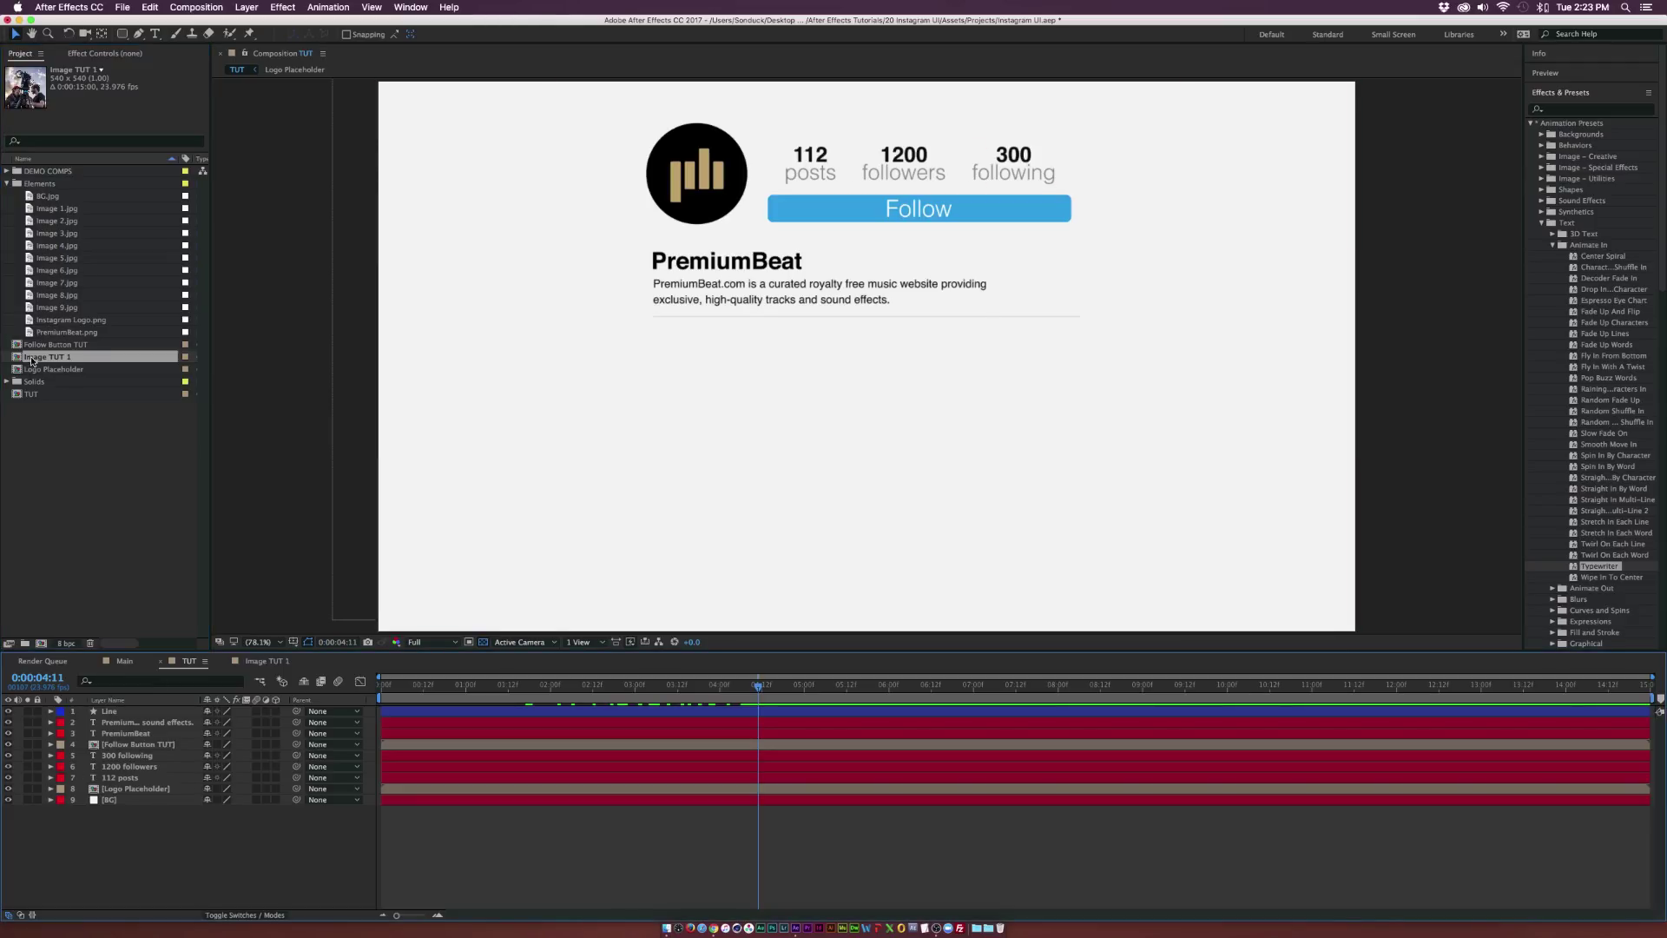
# Add Image TUT 1 to the TUT composition at 51% scale, just below the bio text
pyautogui.moveTo(48, 359); pyautogui.dragTo(141, 710)
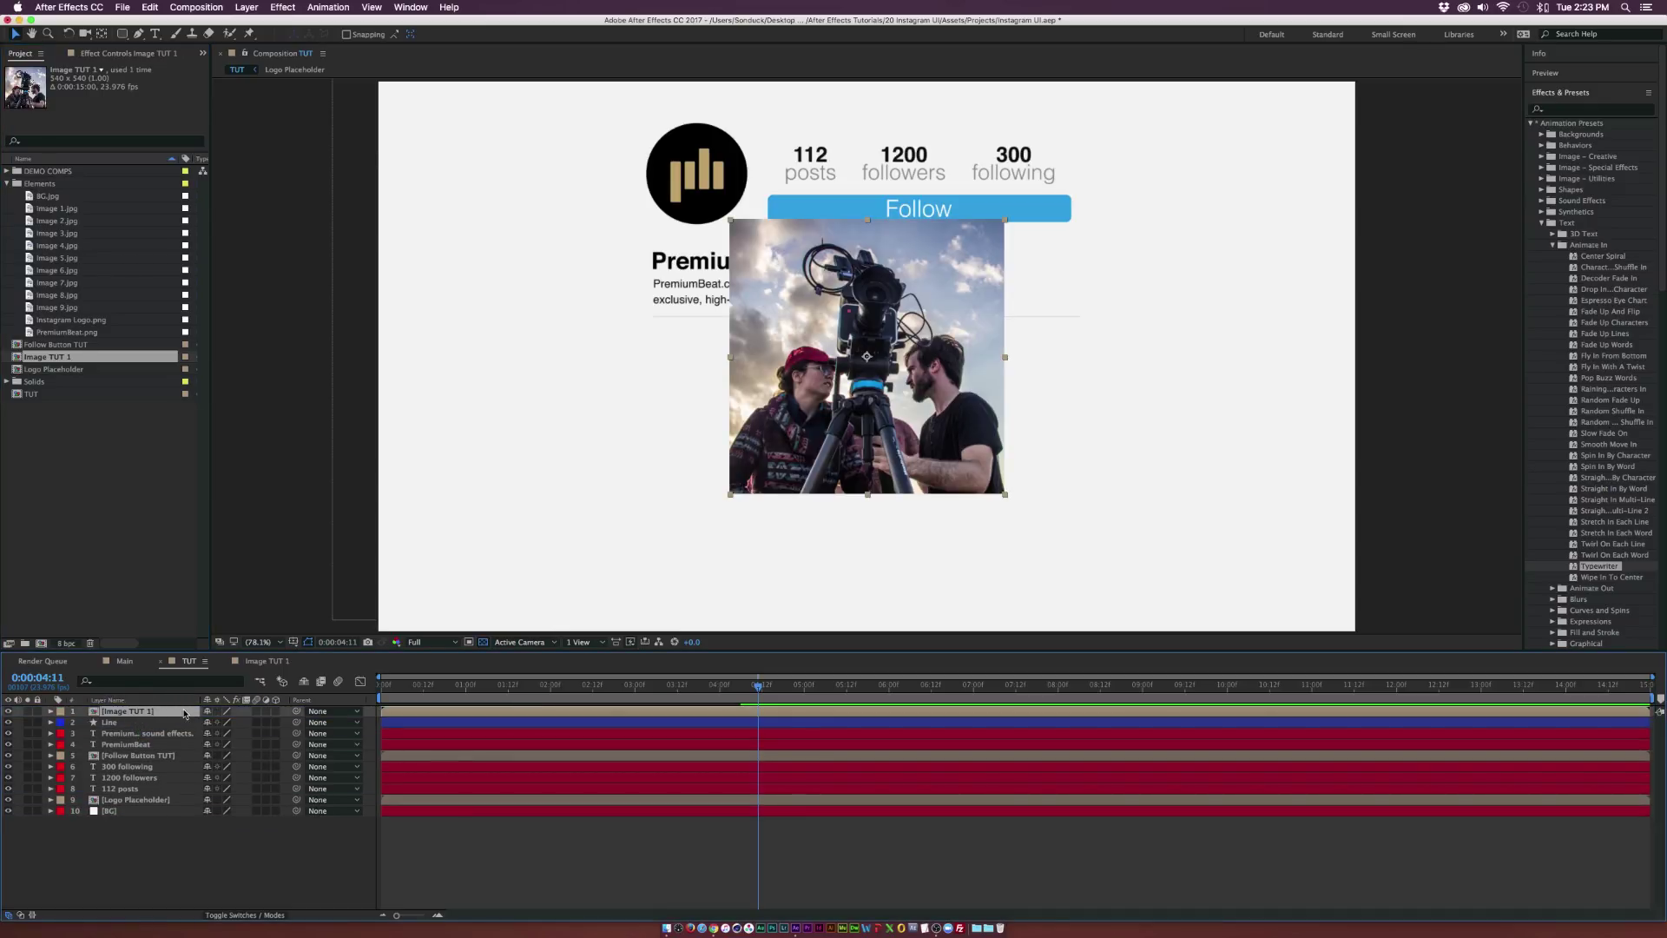
pyautogui.press('s')
pyautogui.moveTo(224, 719); pyautogui.dragTo(200, 724)
pyautogui.moveTo(848, 349); pyautogui.dragTo(703, 387)
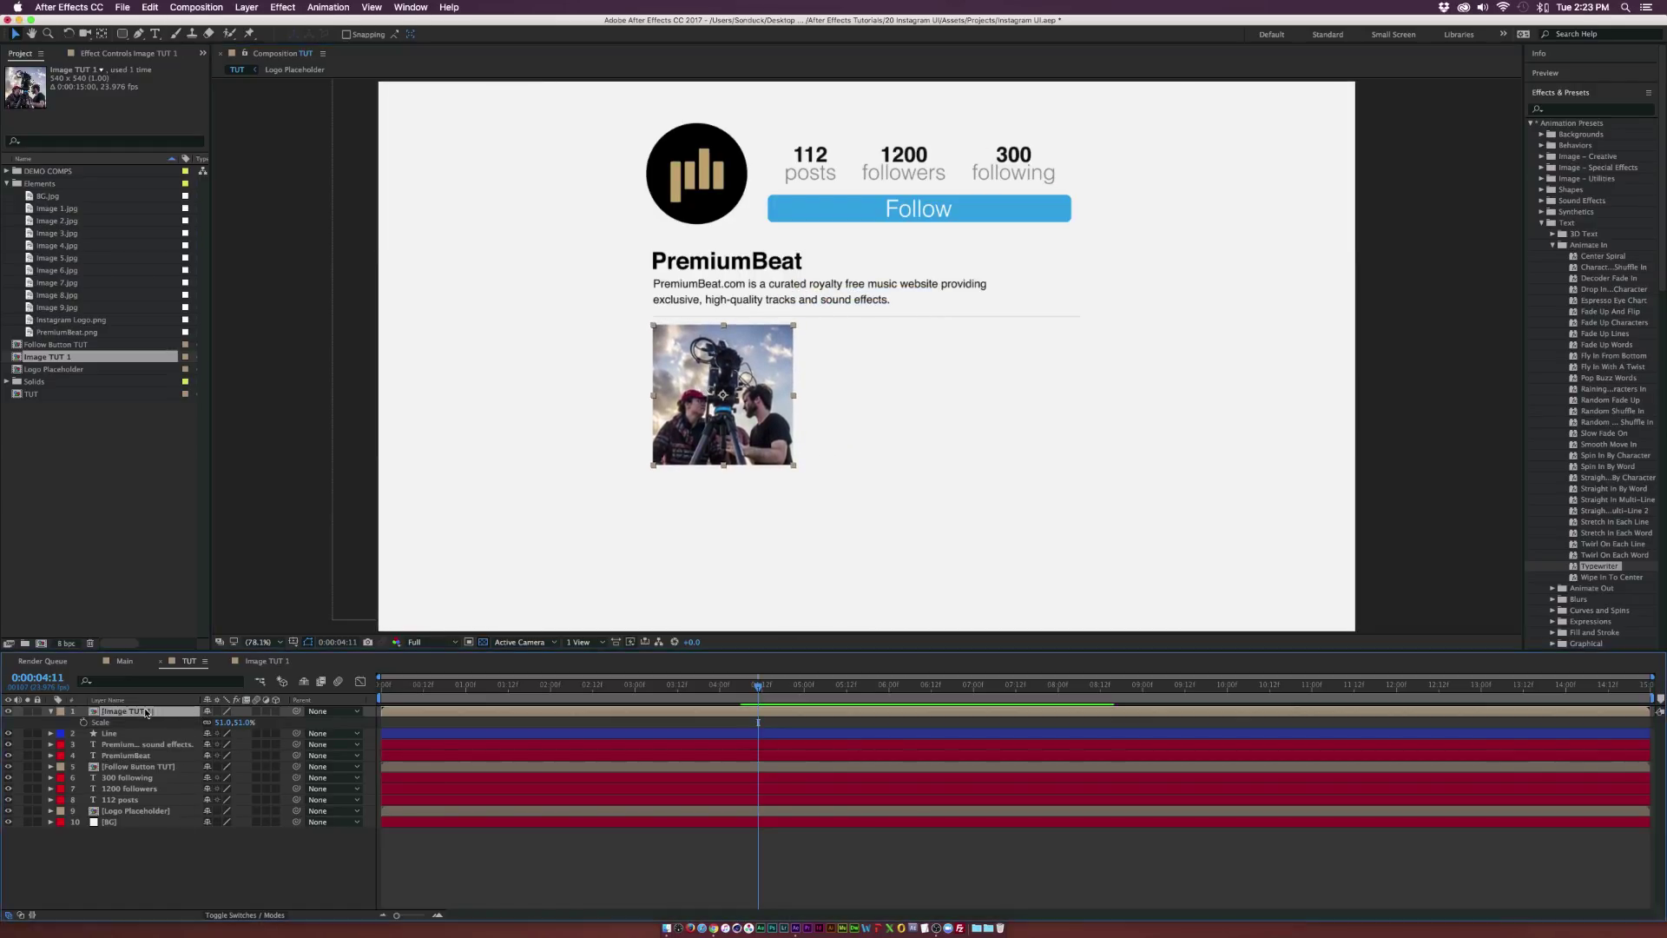
# Duplicate the photo twice and line the copies up beside it in a row of three
pyautogui.press('super+d')
pyautogui.moveTo(722, 396); pyautogui.dragTo(864, 401)
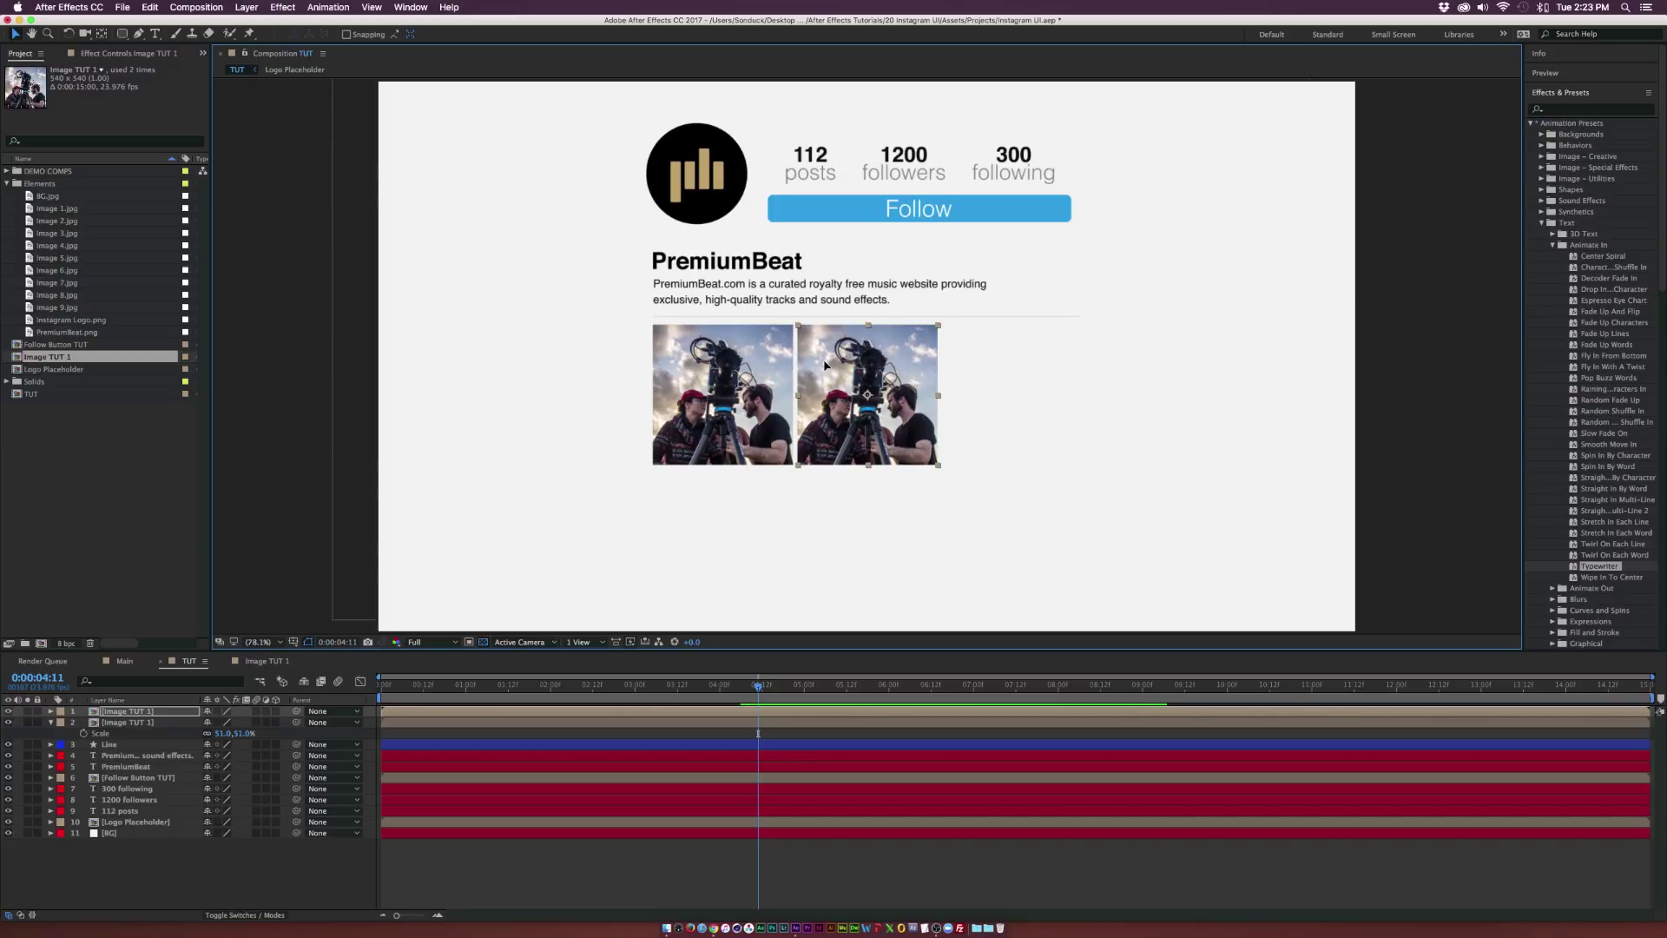
pyautogui.press('Left')
pyautogui.press('Left')
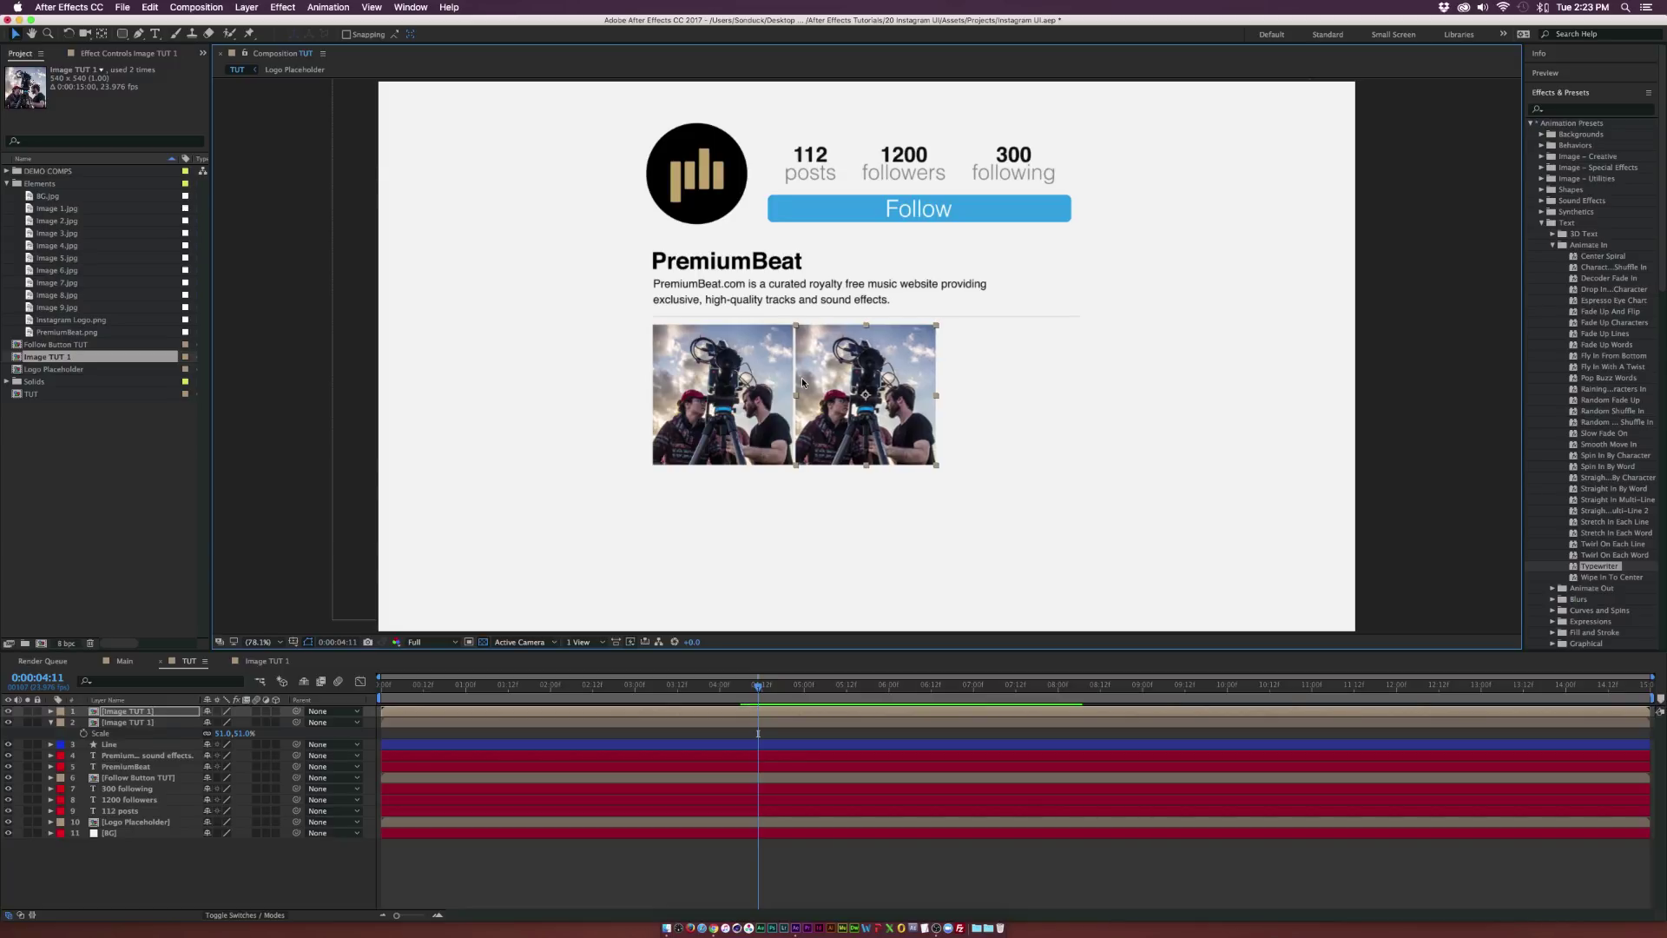
pyautogui.hotkey('ctrl', 'd')
pyautogui.moveTo(836, 382); pyautogui.dragTo(970, 387)
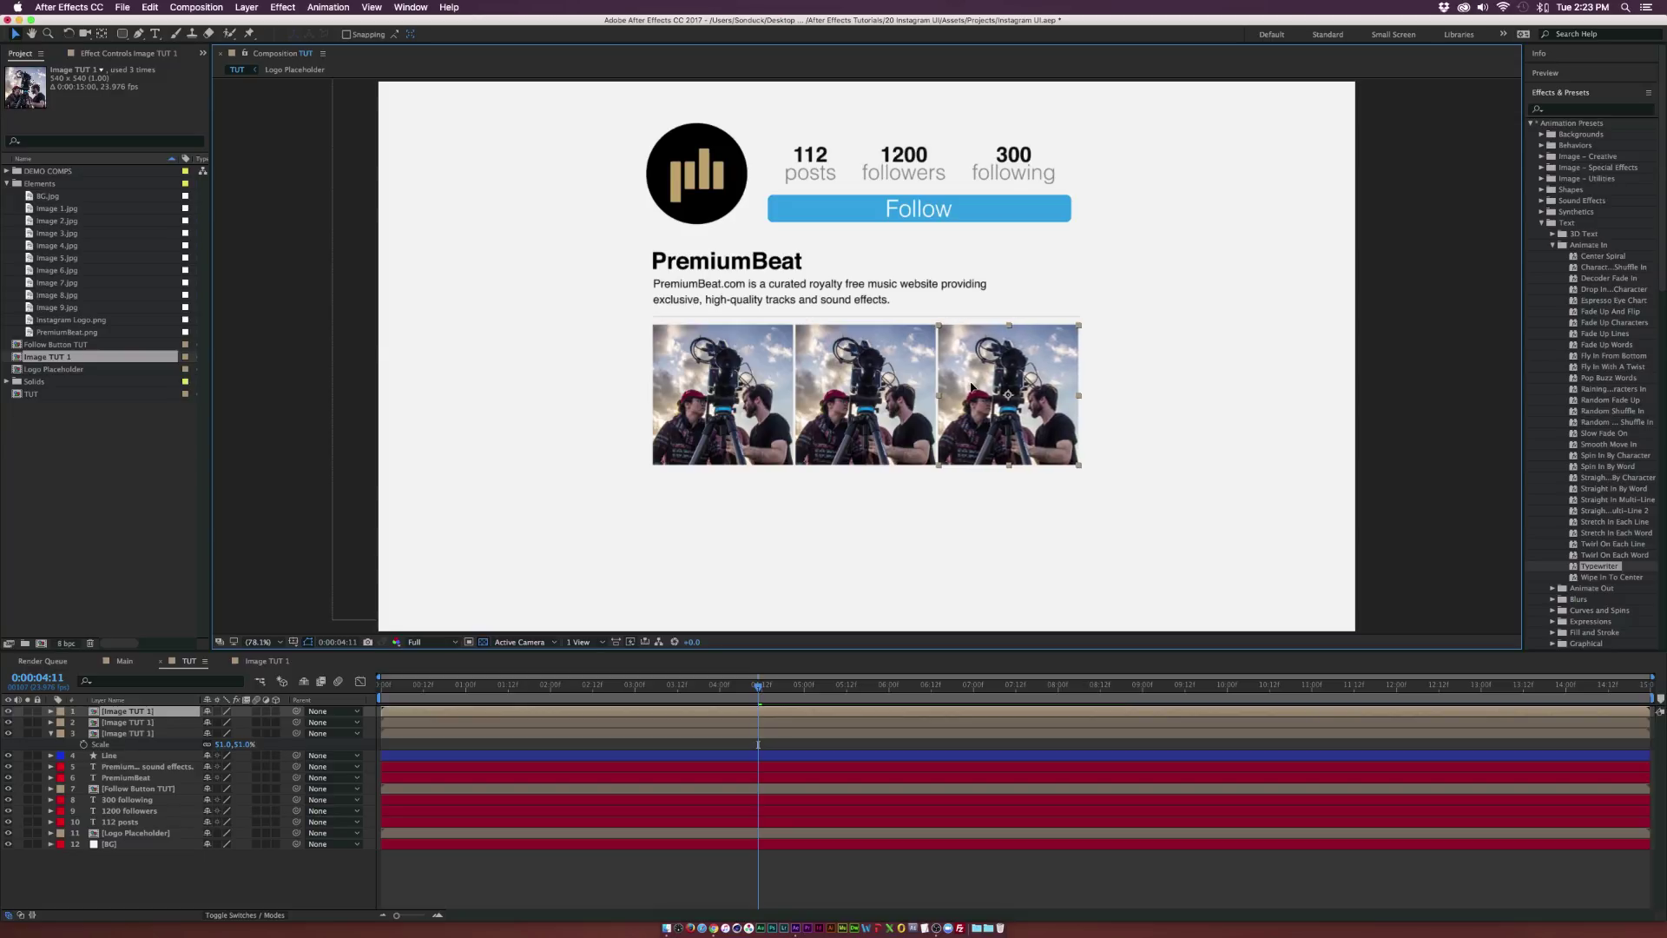
pyautogui.click(603, 387)
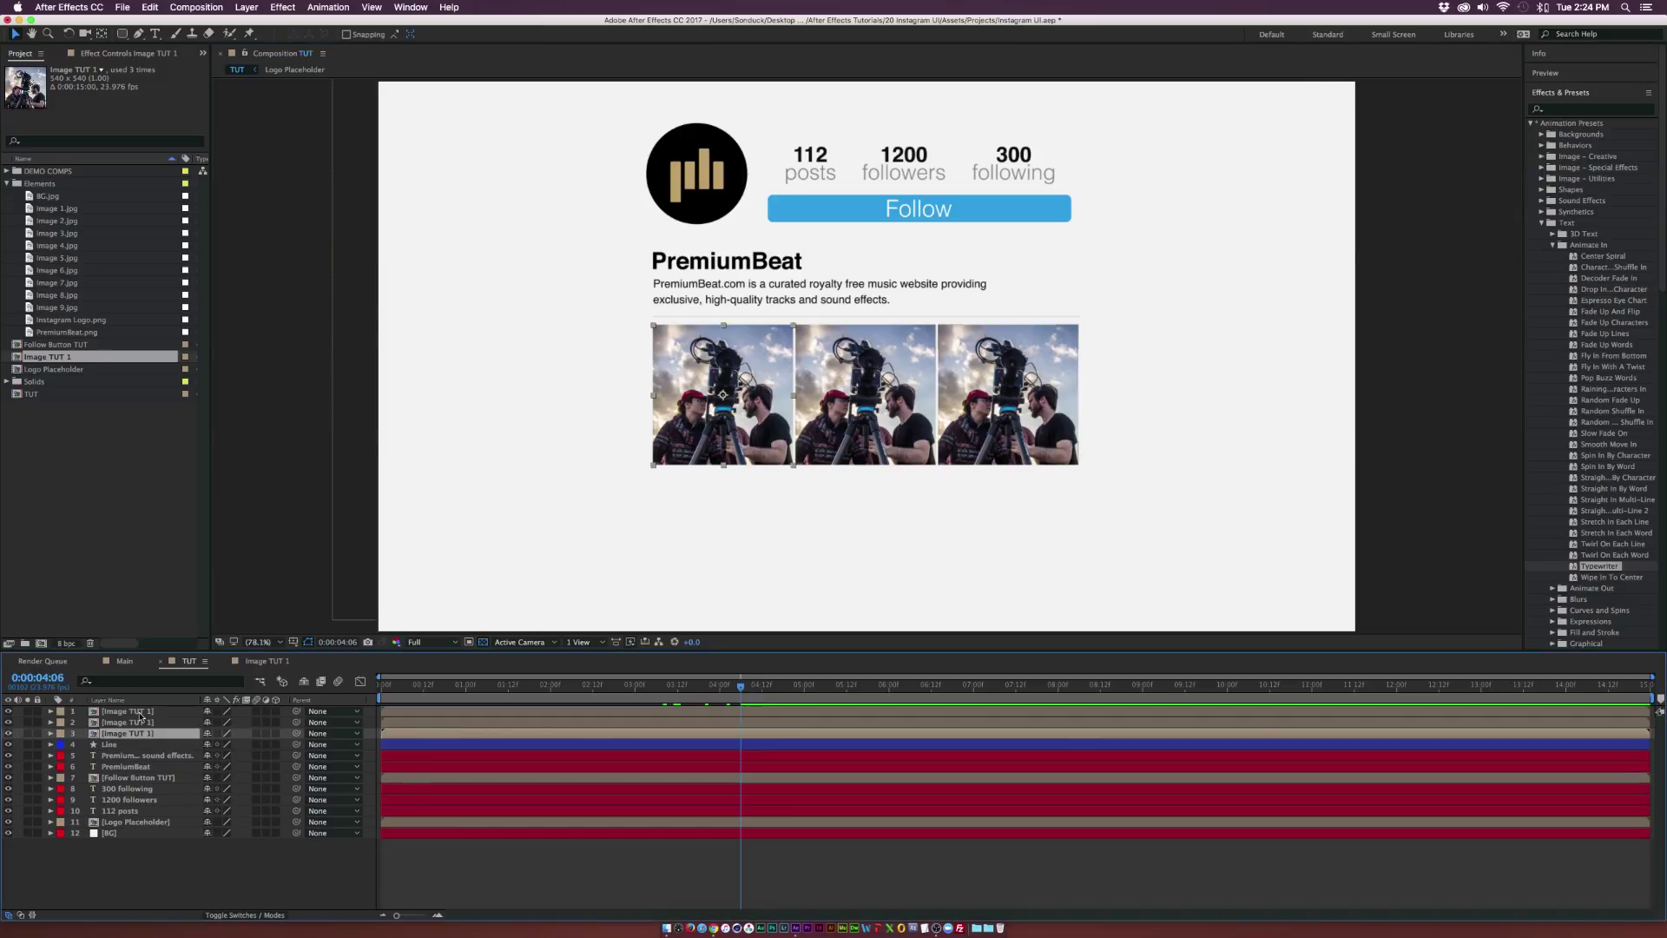
# Keyframe the three photos' Scale growing from 0 to 51%, then duplicate the Image TUT 1 precomp
pyautogui.click(125, 711)
pyautogui.keyDown('shift'); pyautogui.click(126, 733); pyautogui.keyUp('shift')
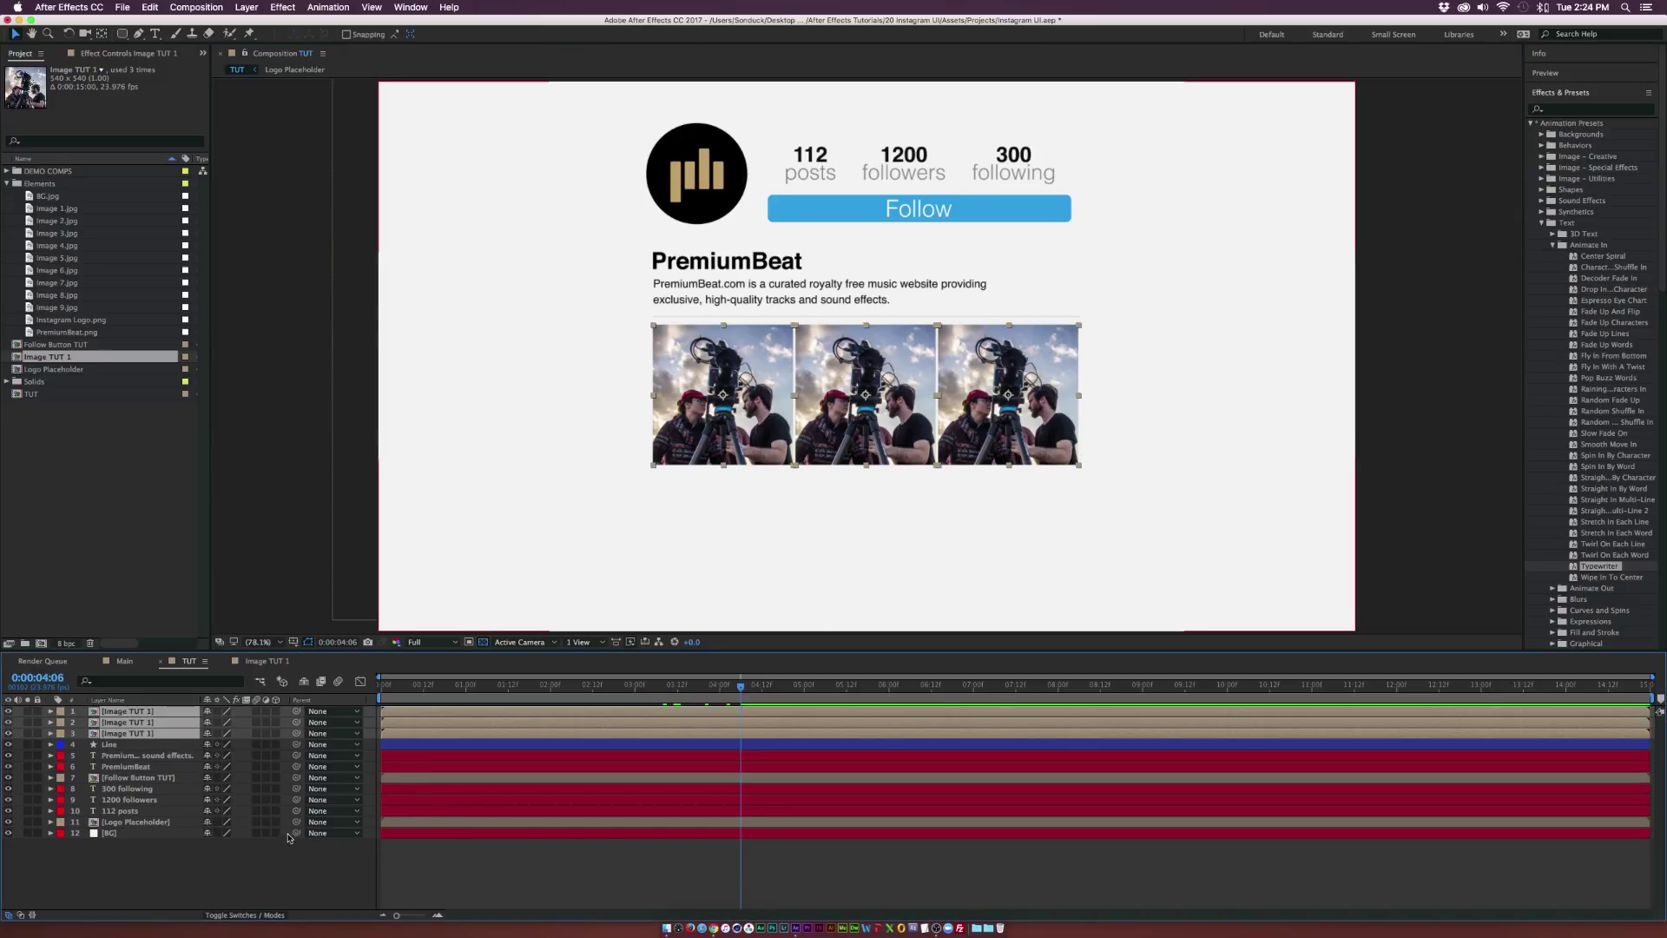
pyautogui.press('s')
pyautogui.hotkey('alt', 'shift', 's')
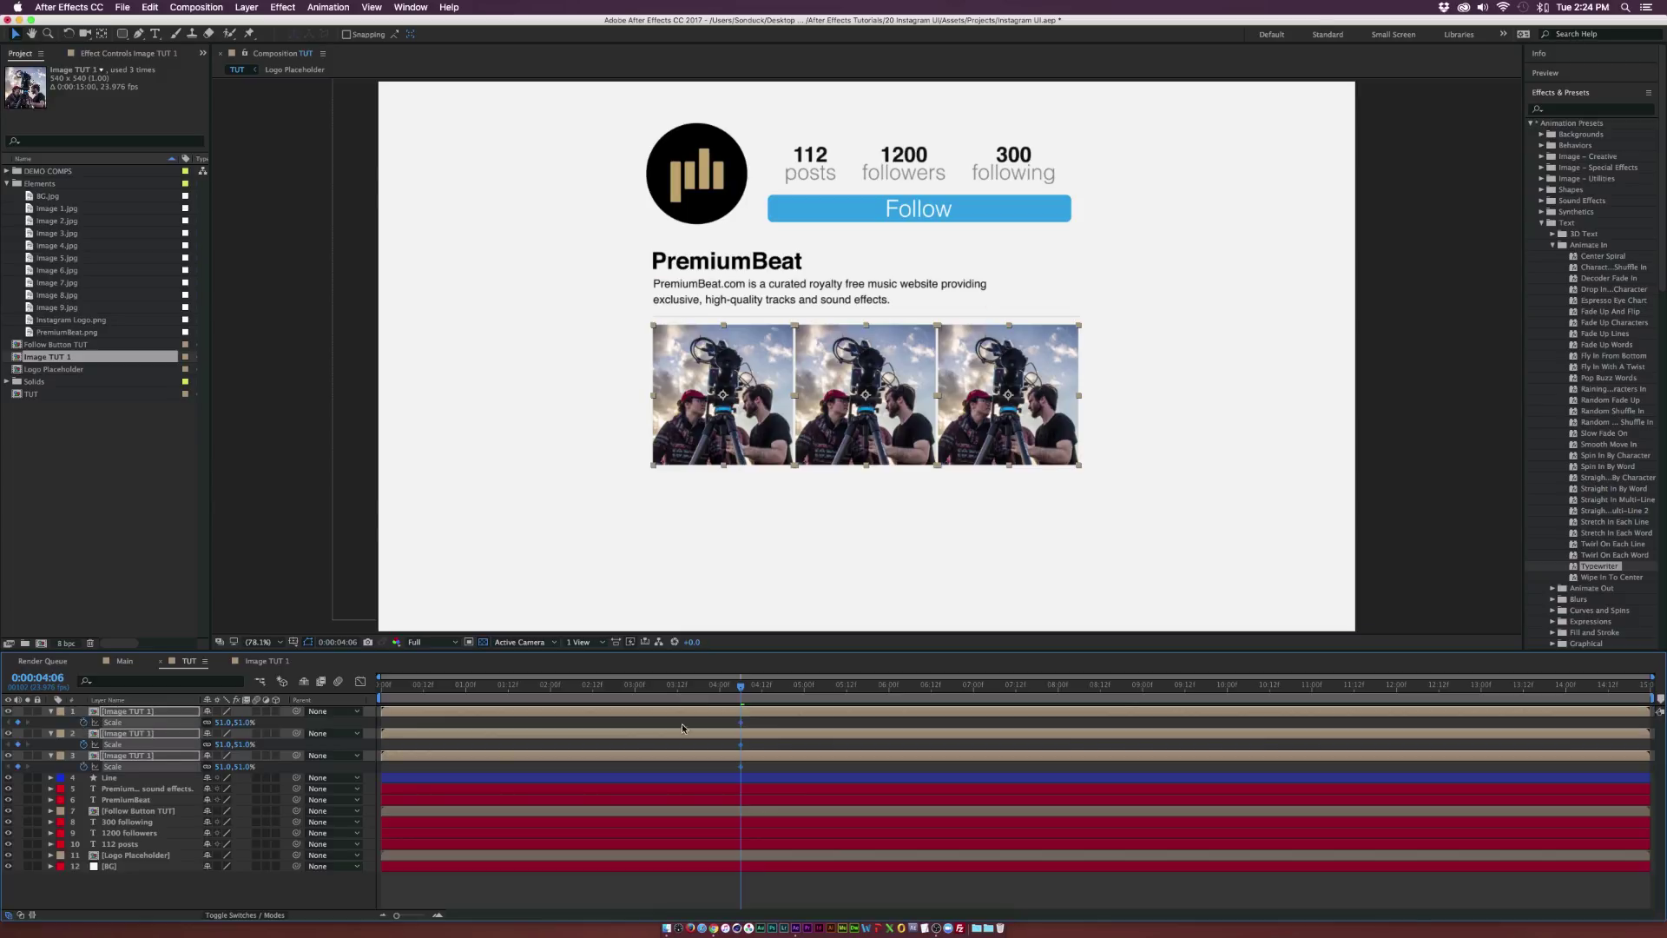
pyautogui.moveTo(741, 723); pyautogui.dragTo(807, 726)
pyautogui.click(223, 721)
pyautogui.write('0')
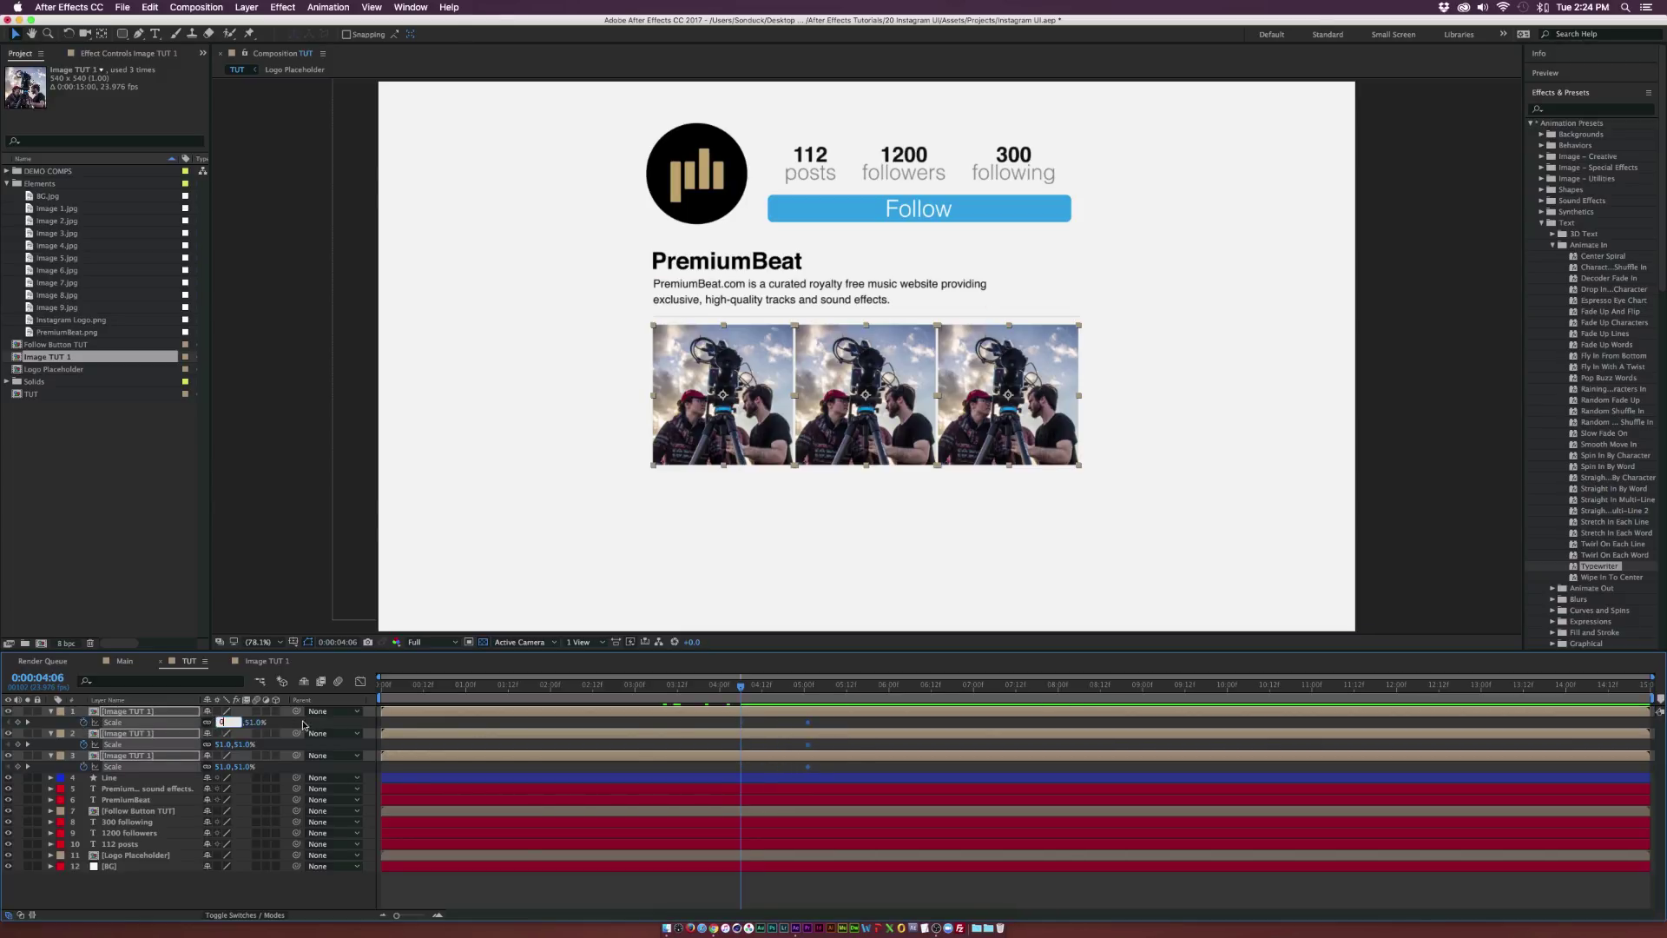
pyautogui.press('Return')
pyautogui.moveTo(741, 686); pyautogui.dragTo(806, 690)
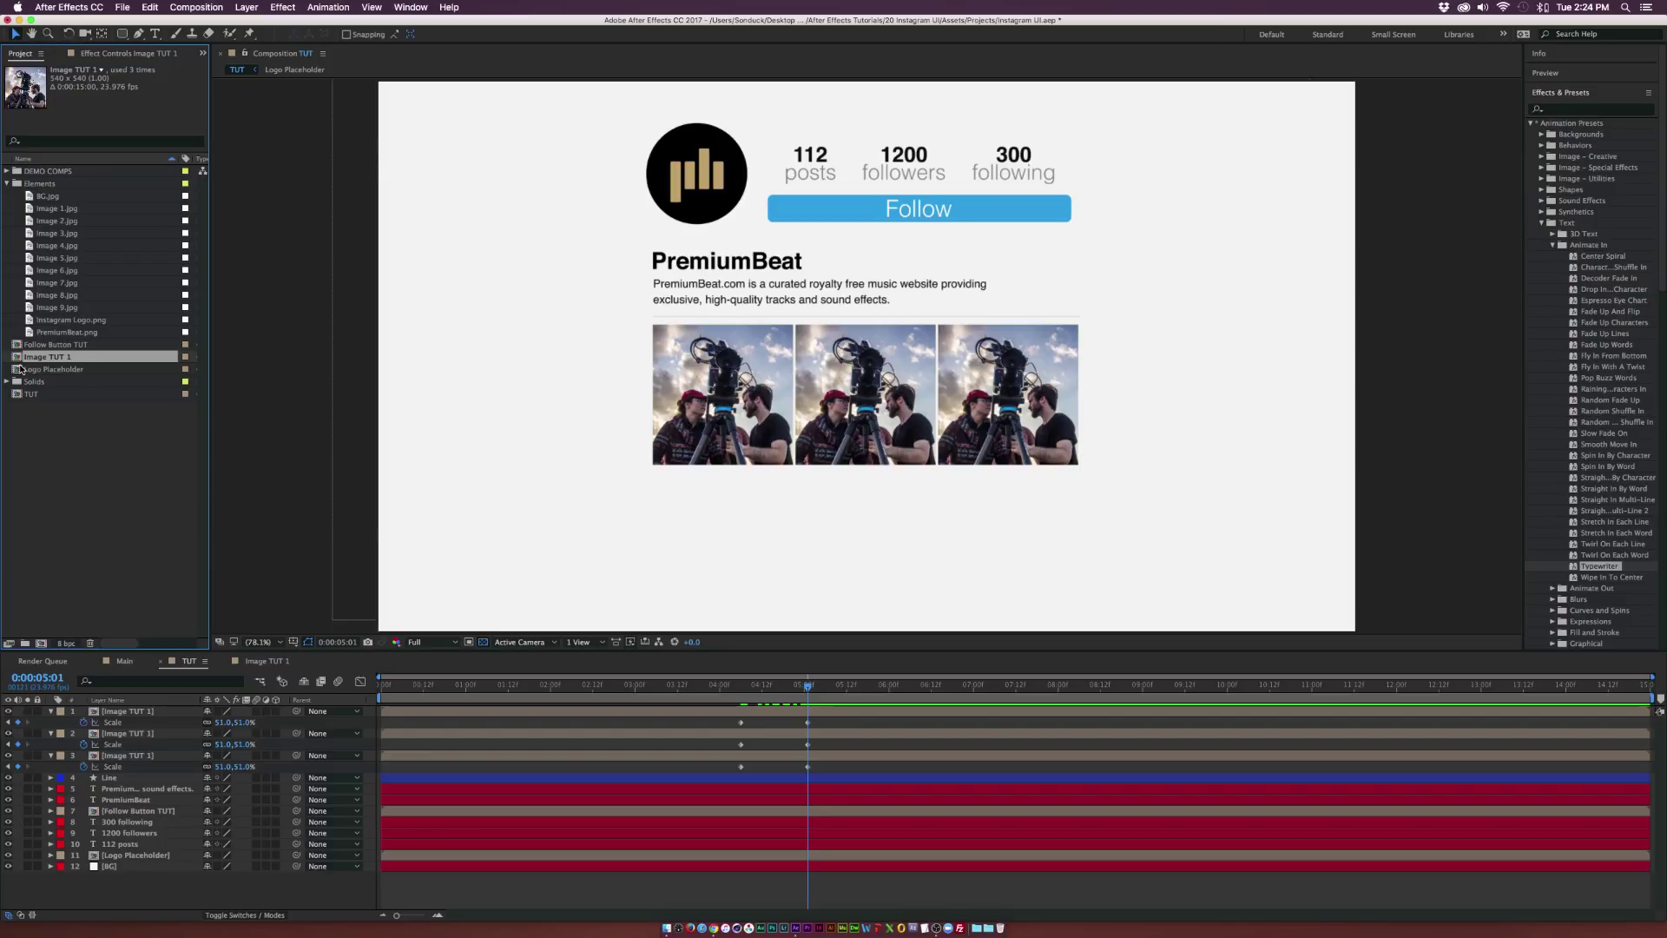
pyautogui.press('super+d')
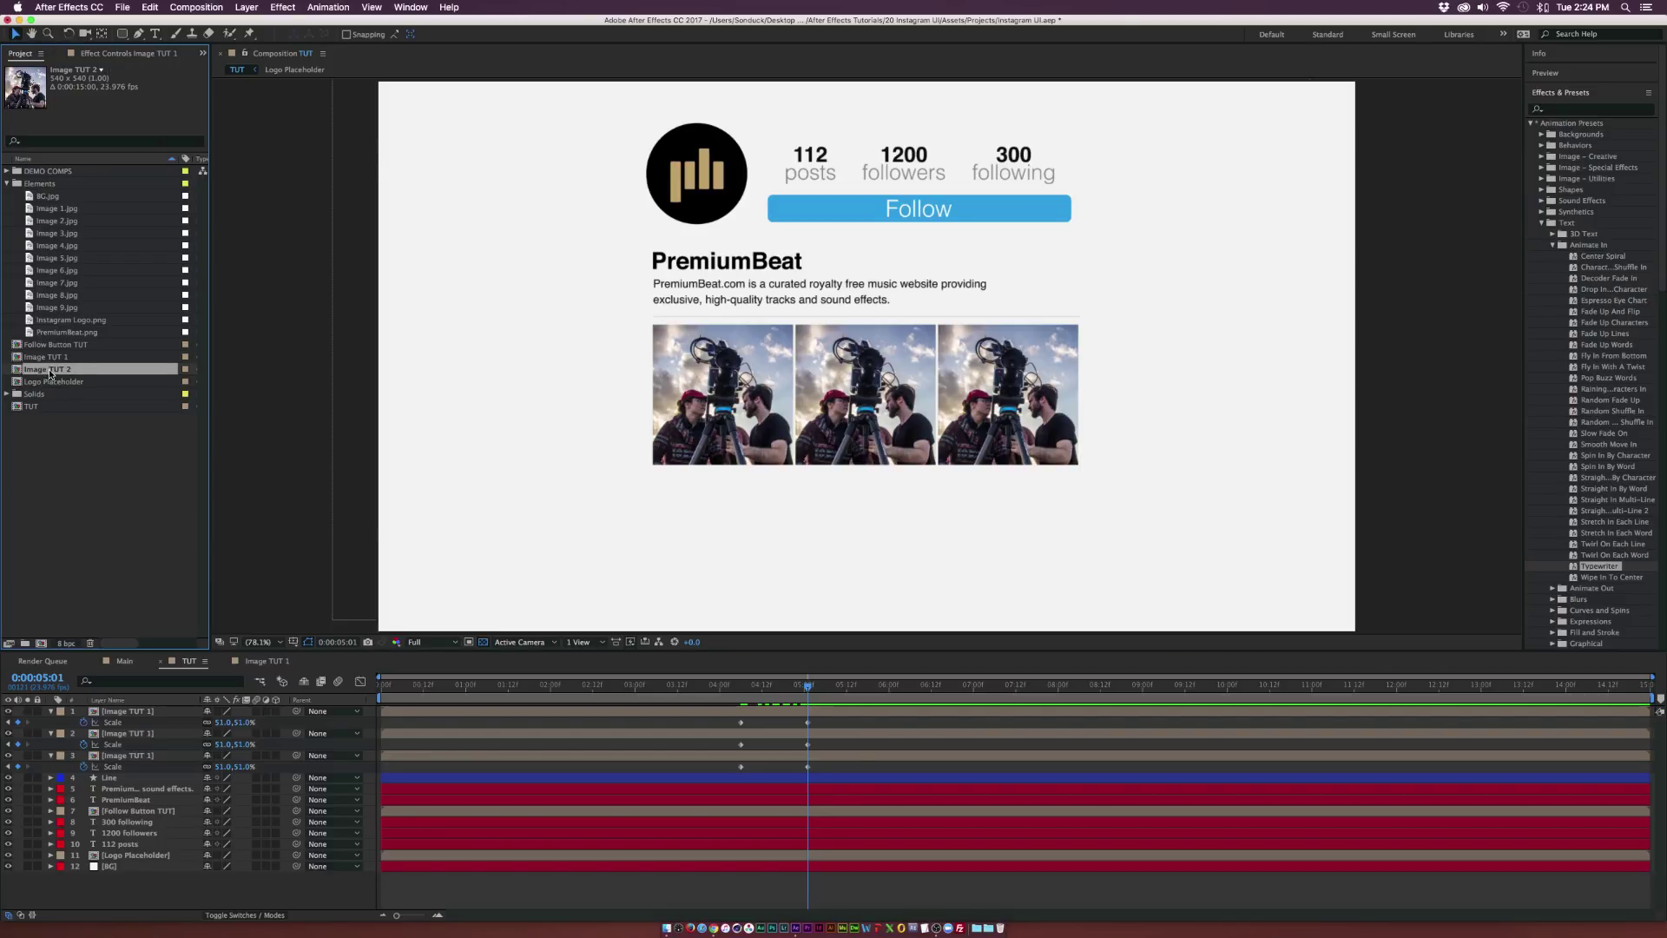
# Duplicate the precomp into Image TUT 3, swap the middle grid image to Image TUT 2, and open it
pyautogui.press('super+d')
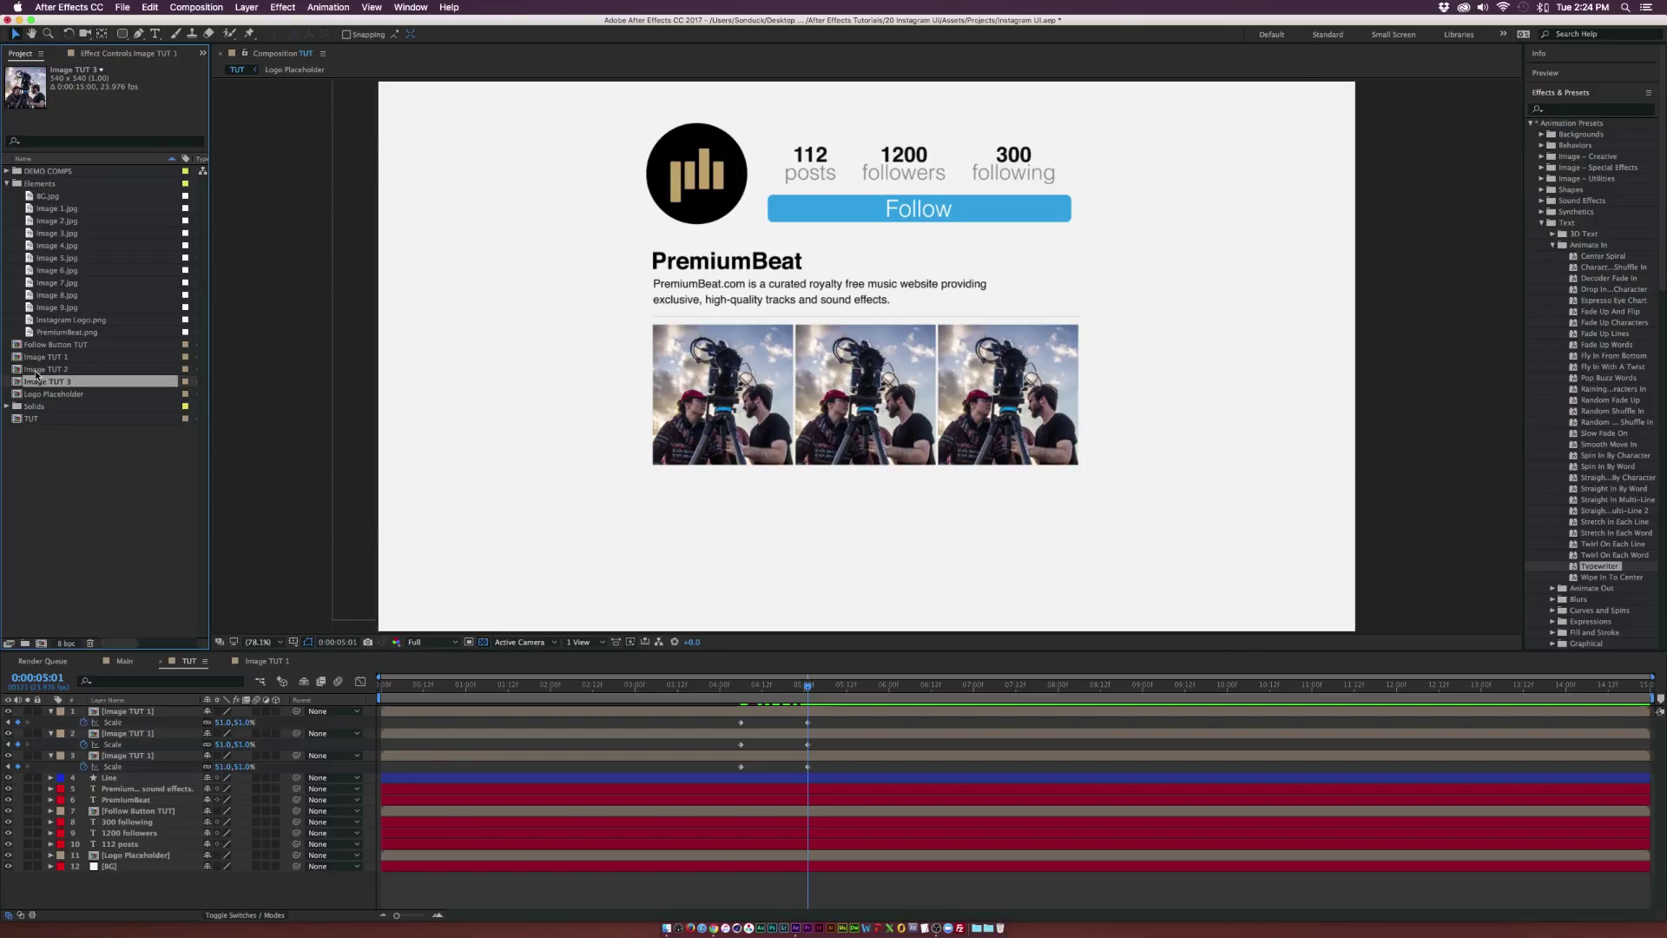
pyautogui.click(45, 369)
pyautogui.click(128, 735)
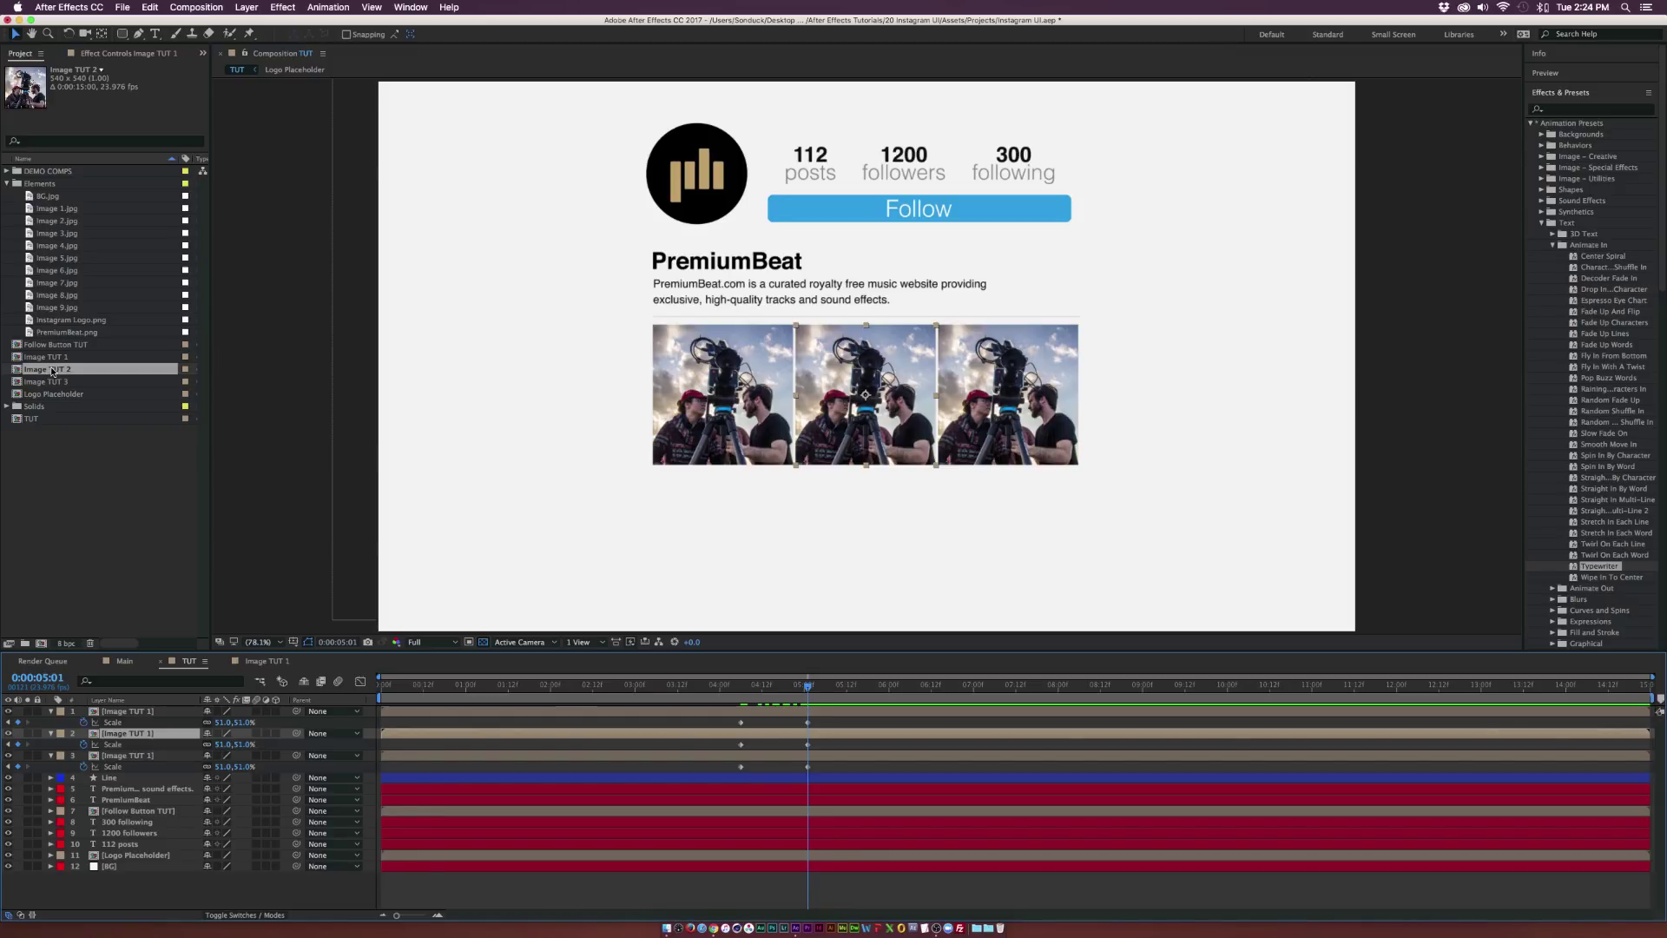
pyautogui.moveTo(53, 371); pyautogui.dragTo(144, 734)
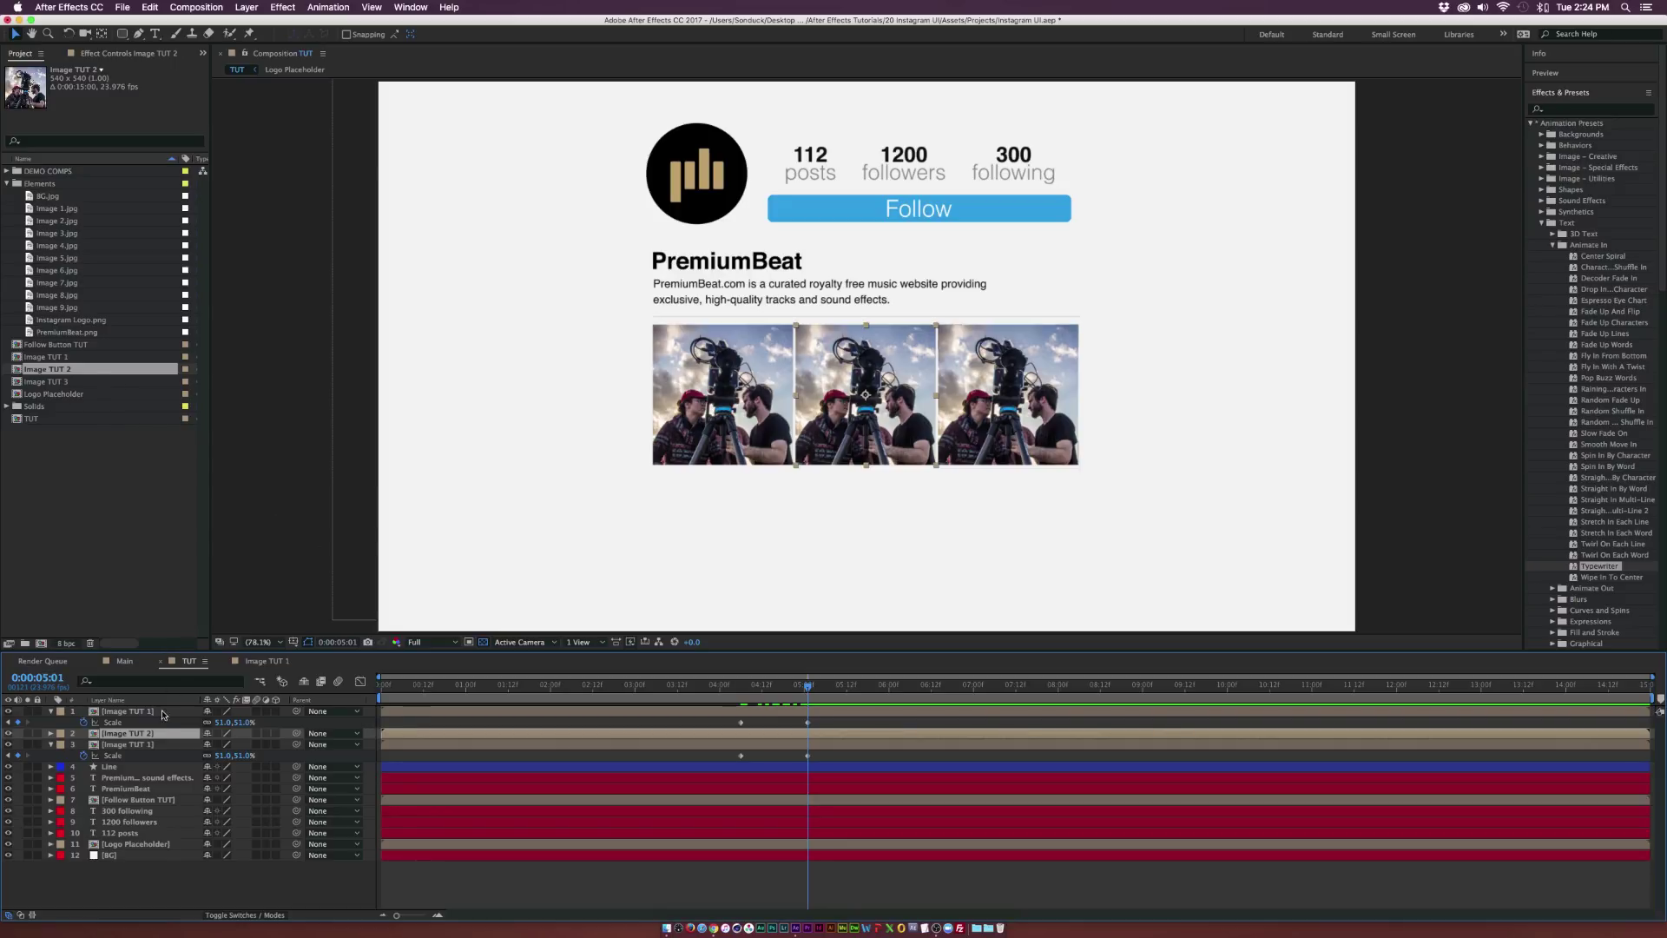
pyautogui.doubleClick(149, 734)
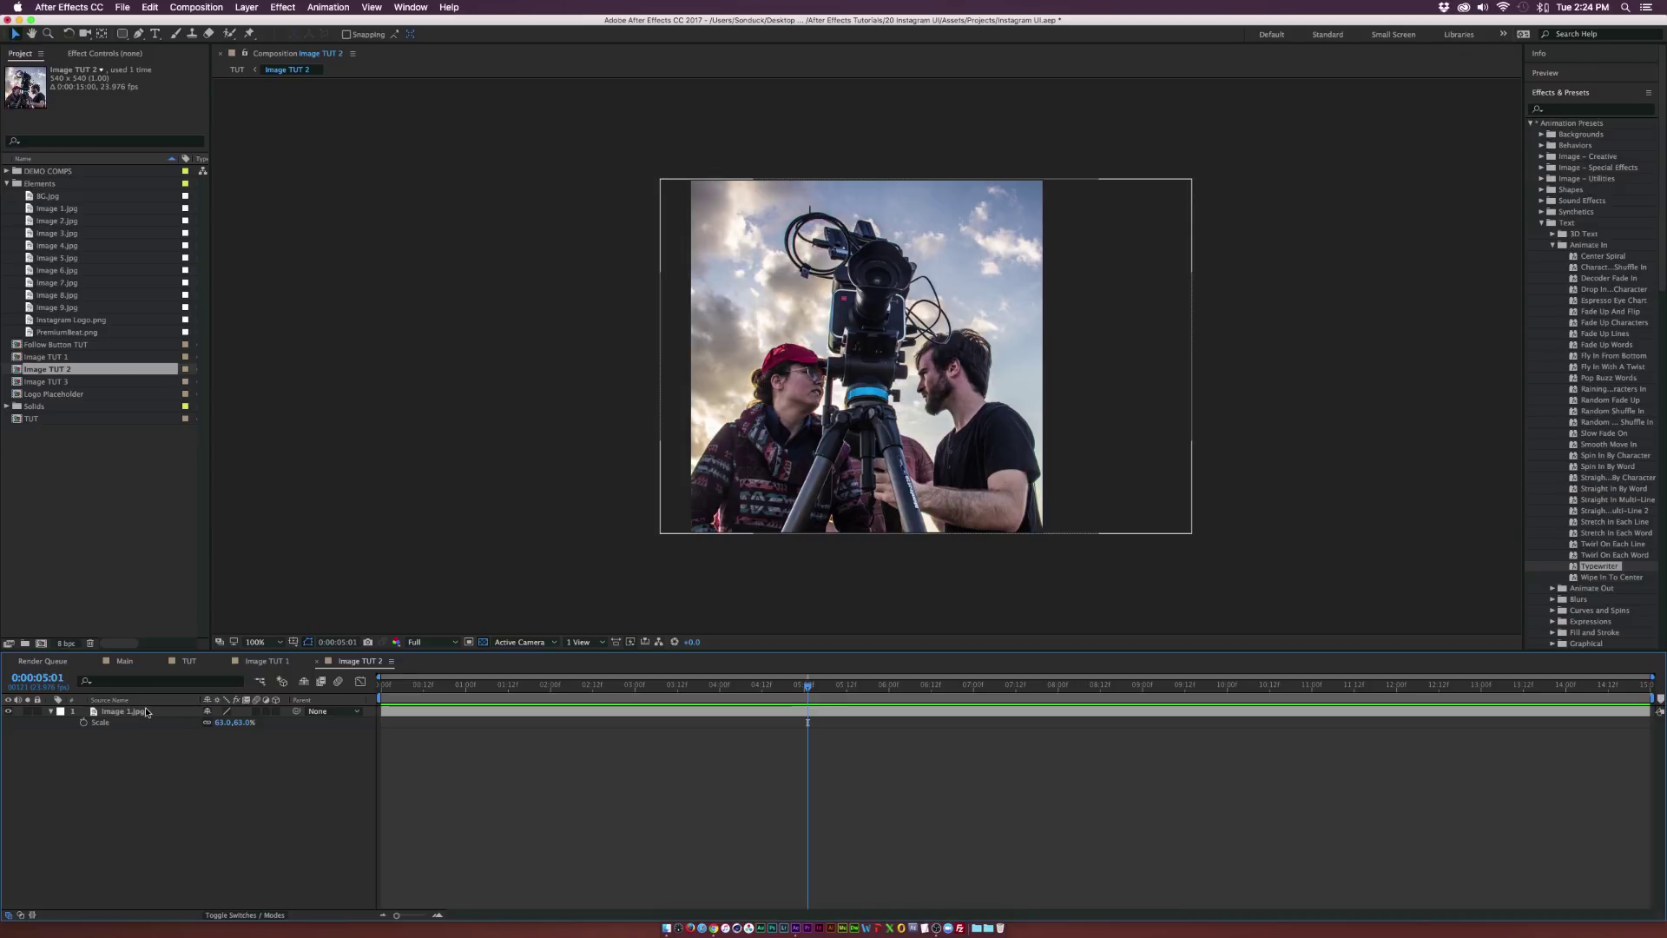
# Add Image 2.jpg to the Image TUT 2 precomp, resize it, and return to TUT
pyautogui.click(136, 711)
pyautogui.click(68, 222)
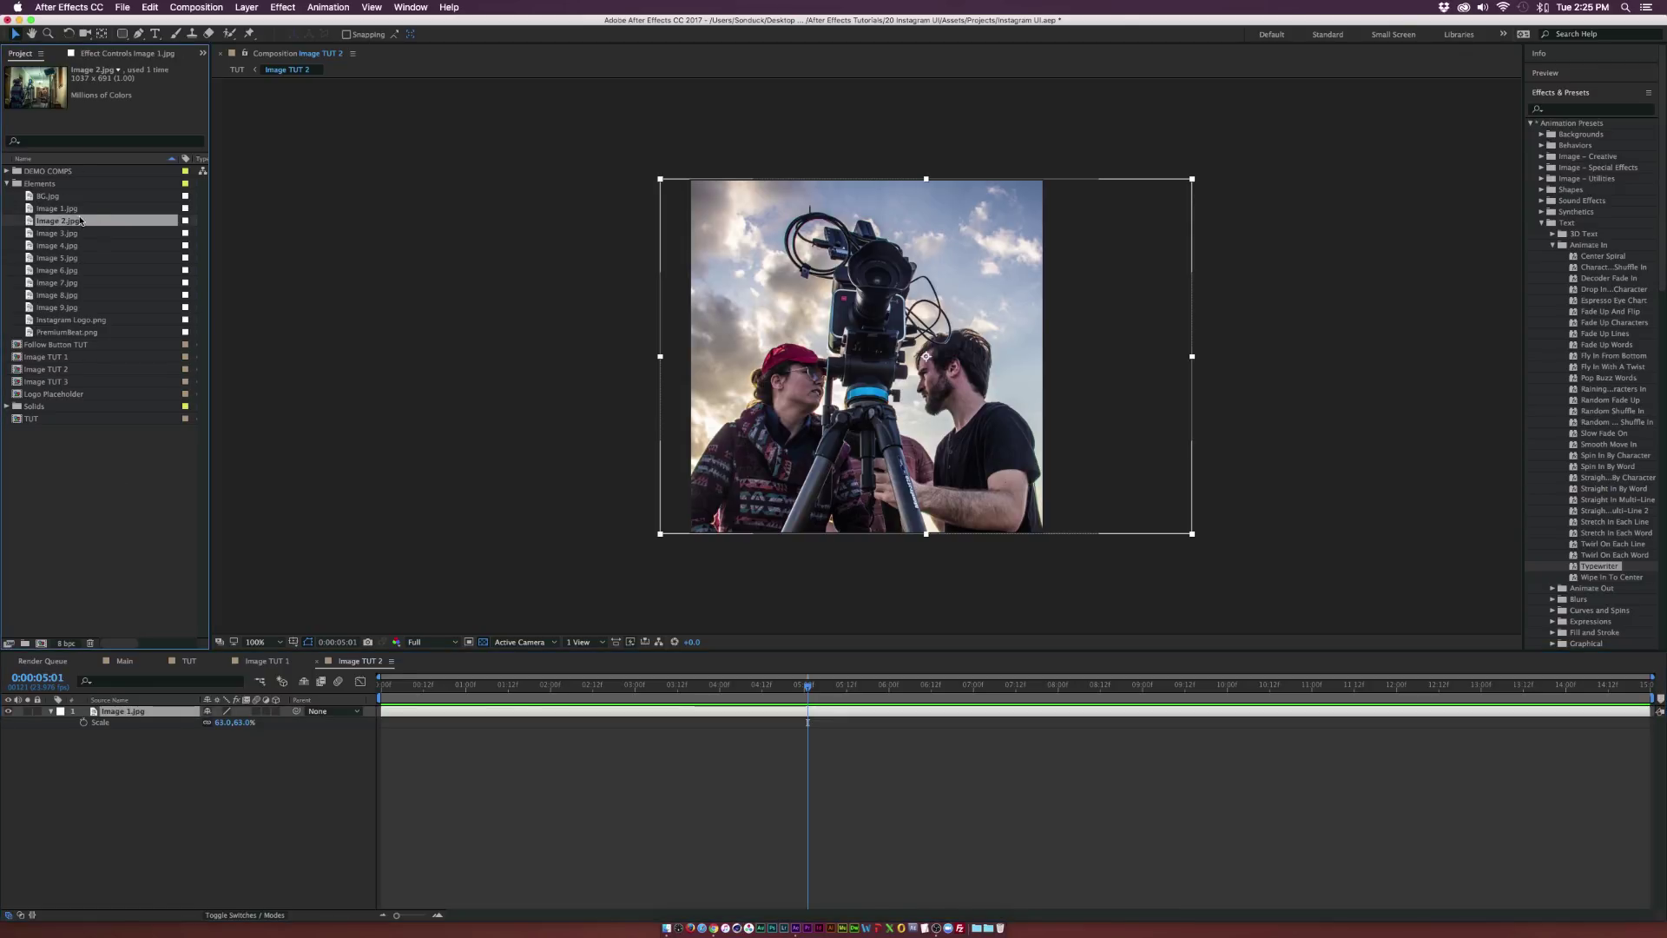
pyautogui.moveTo(80, 221); pyautogui.dragTo(211, 722)
pyautogui.press('s')
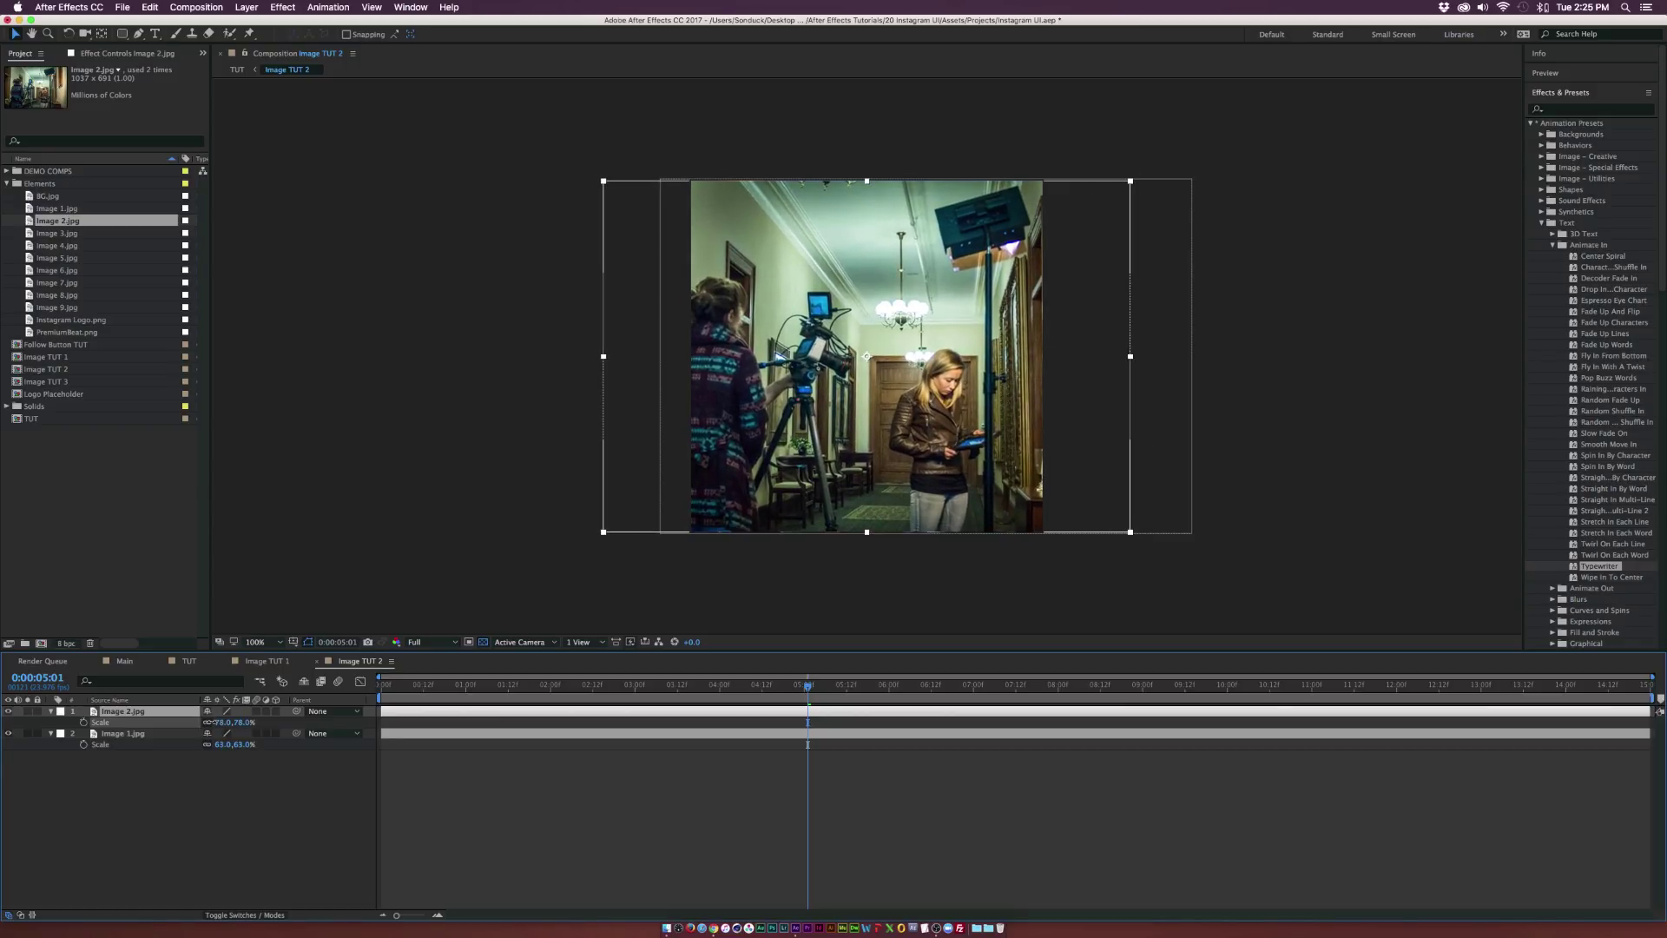
pyautogui.click(198, 664)
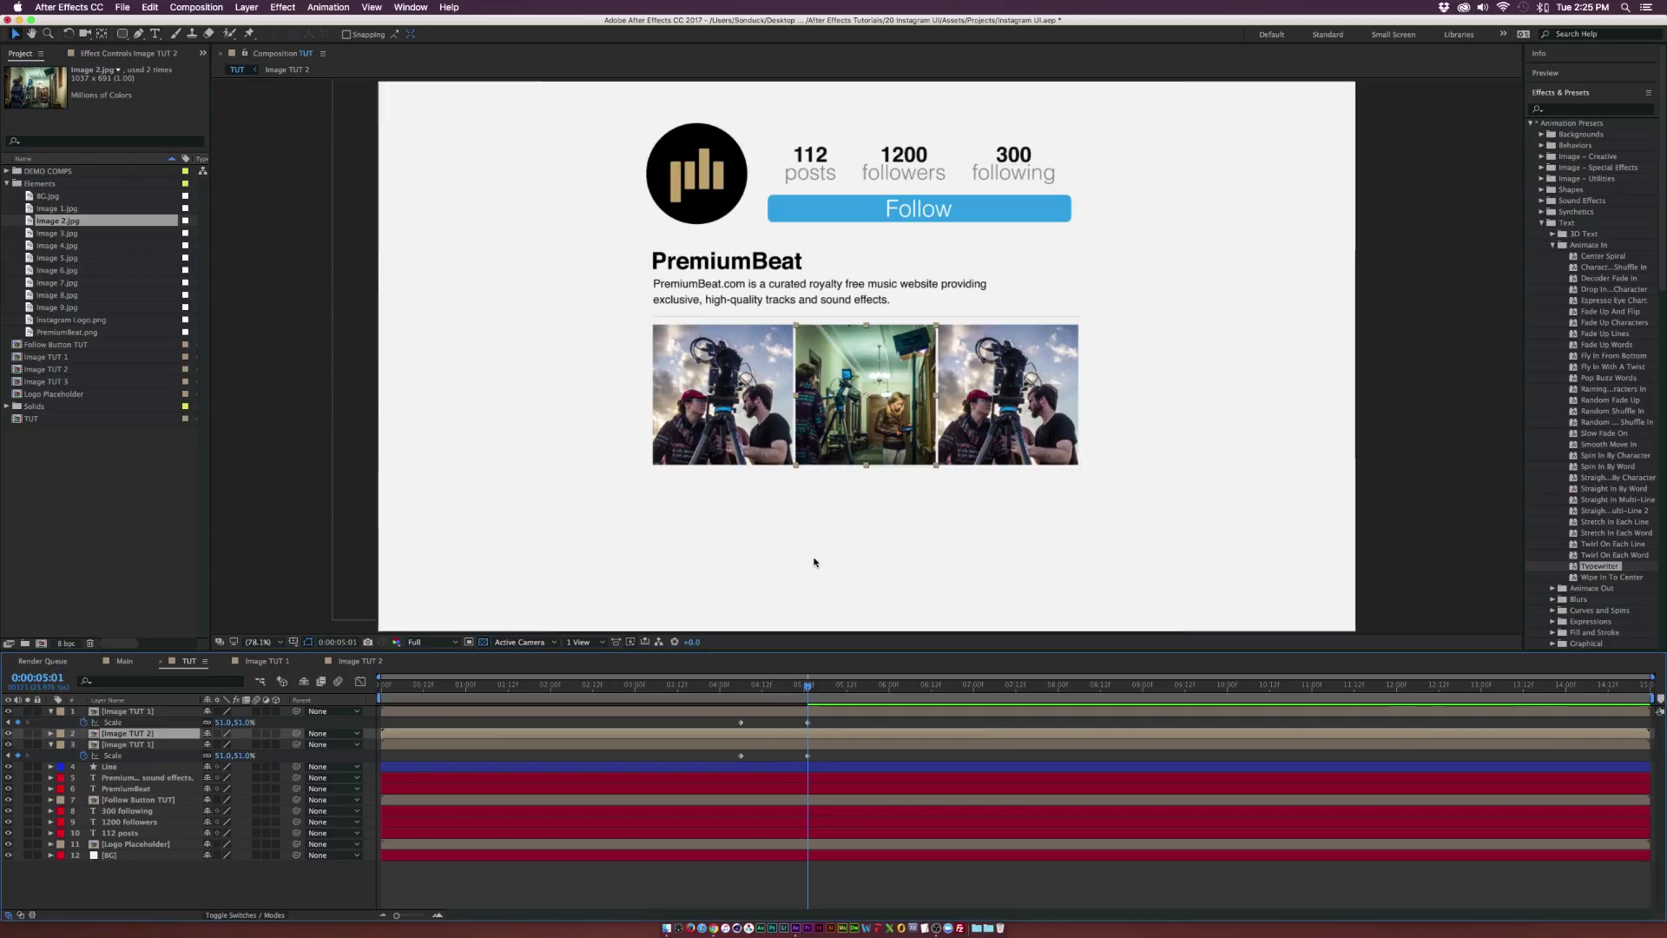
# Swap the right grid image's source to the Image TUT 3 precomp and open it
pyautogui.click(769, 711)
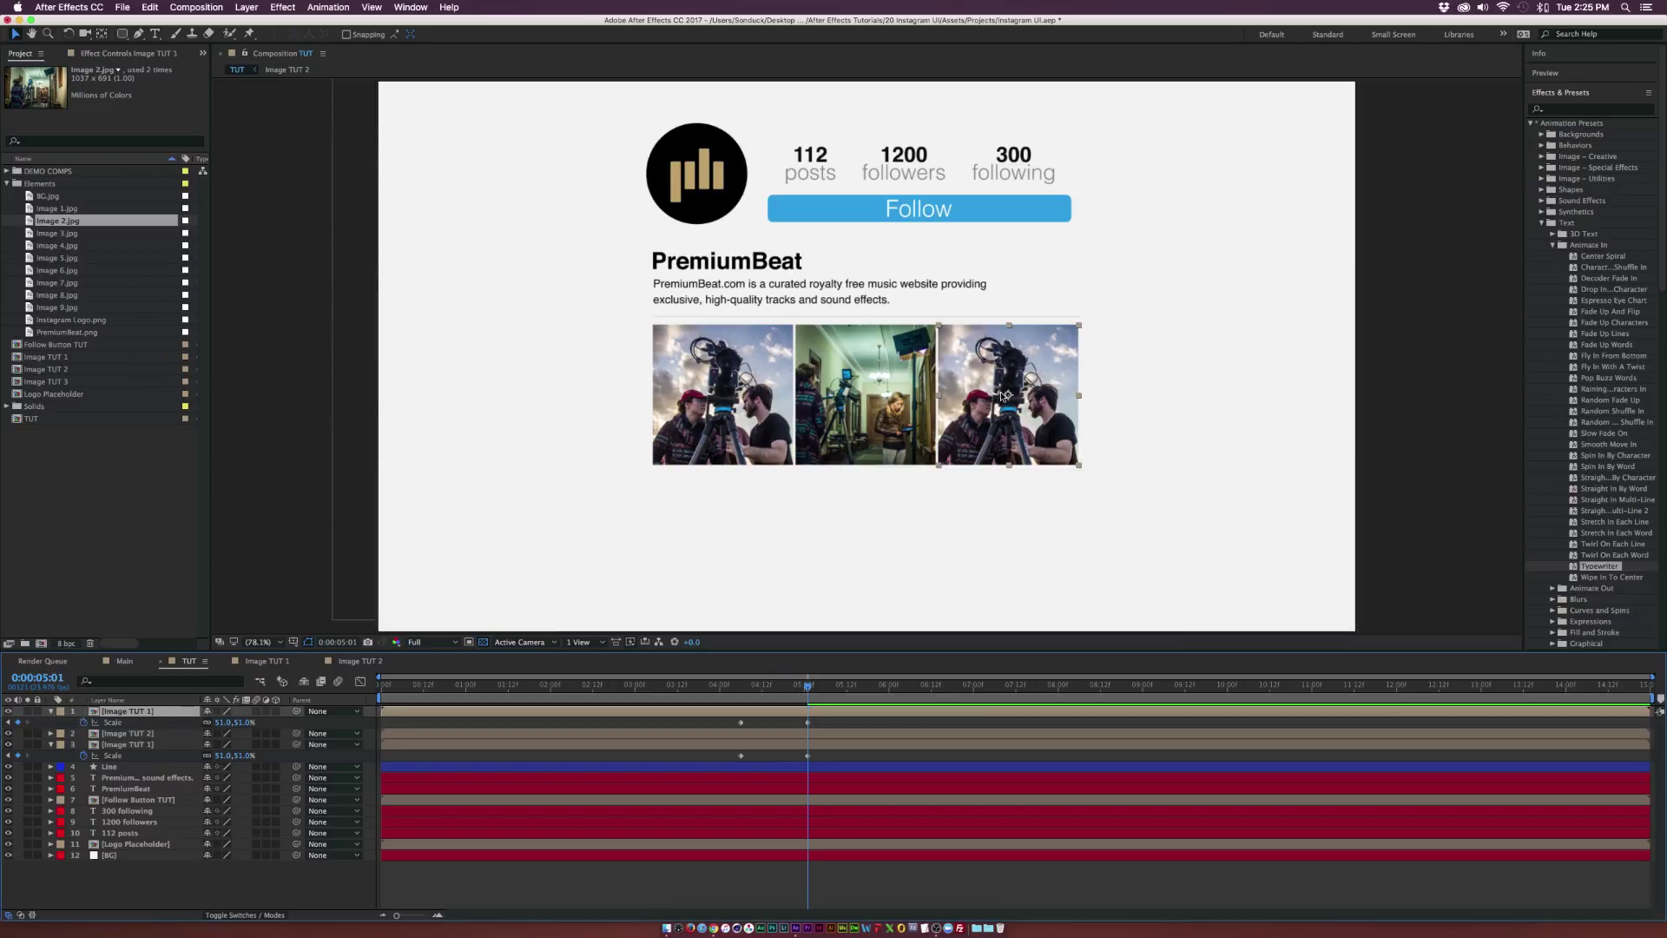
pyautogui.click(71, 383)
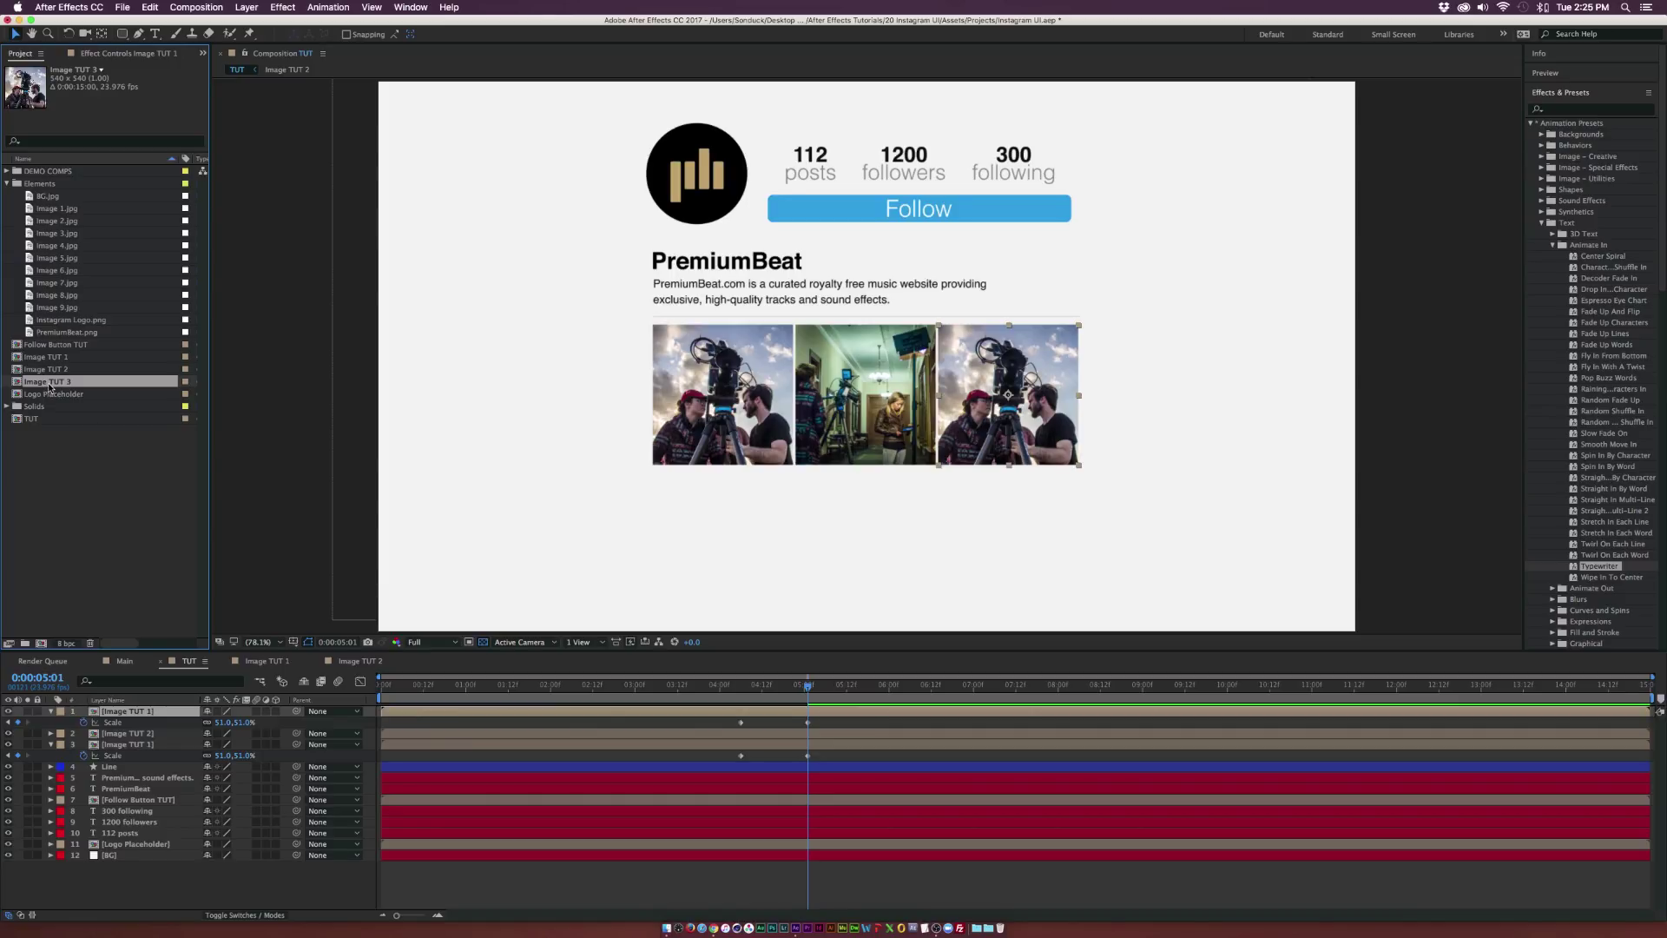
pyautogui.moveTo(49, 388); pyautogui.dragTo(139, 714)
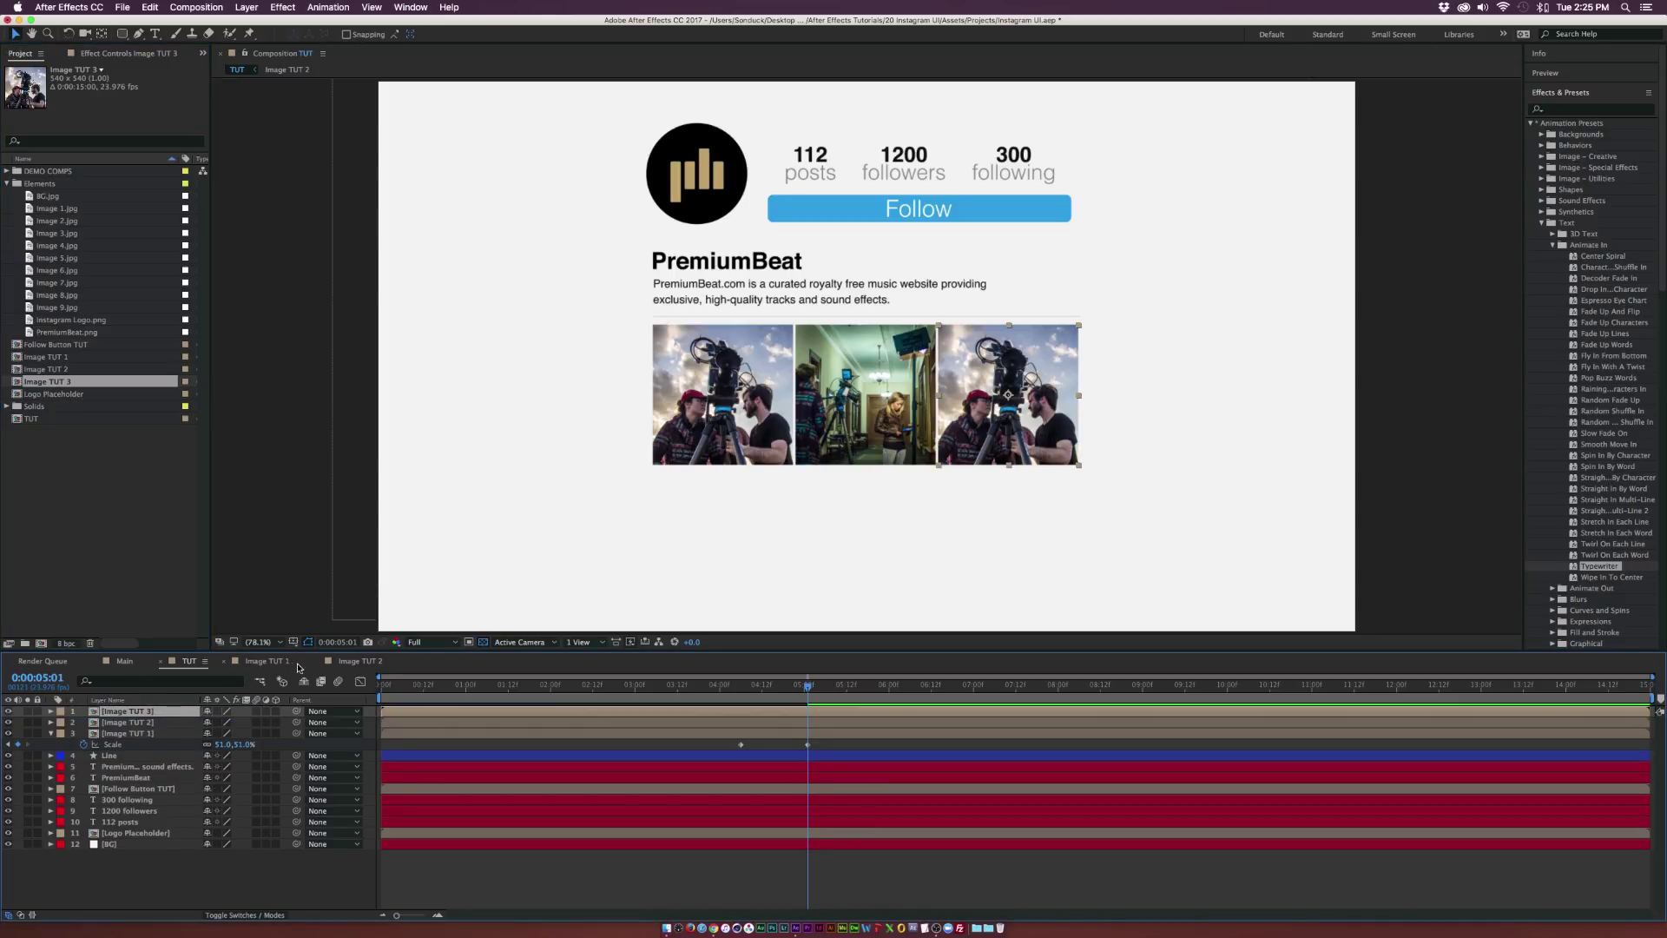
pyautogui.doubleClick(130, 711)
# Put Image 3.jpg in Image TUT 3 at 70%, delete the leftover Image 1.jpg, and close the precomps
pyautogui.click(69, 282)
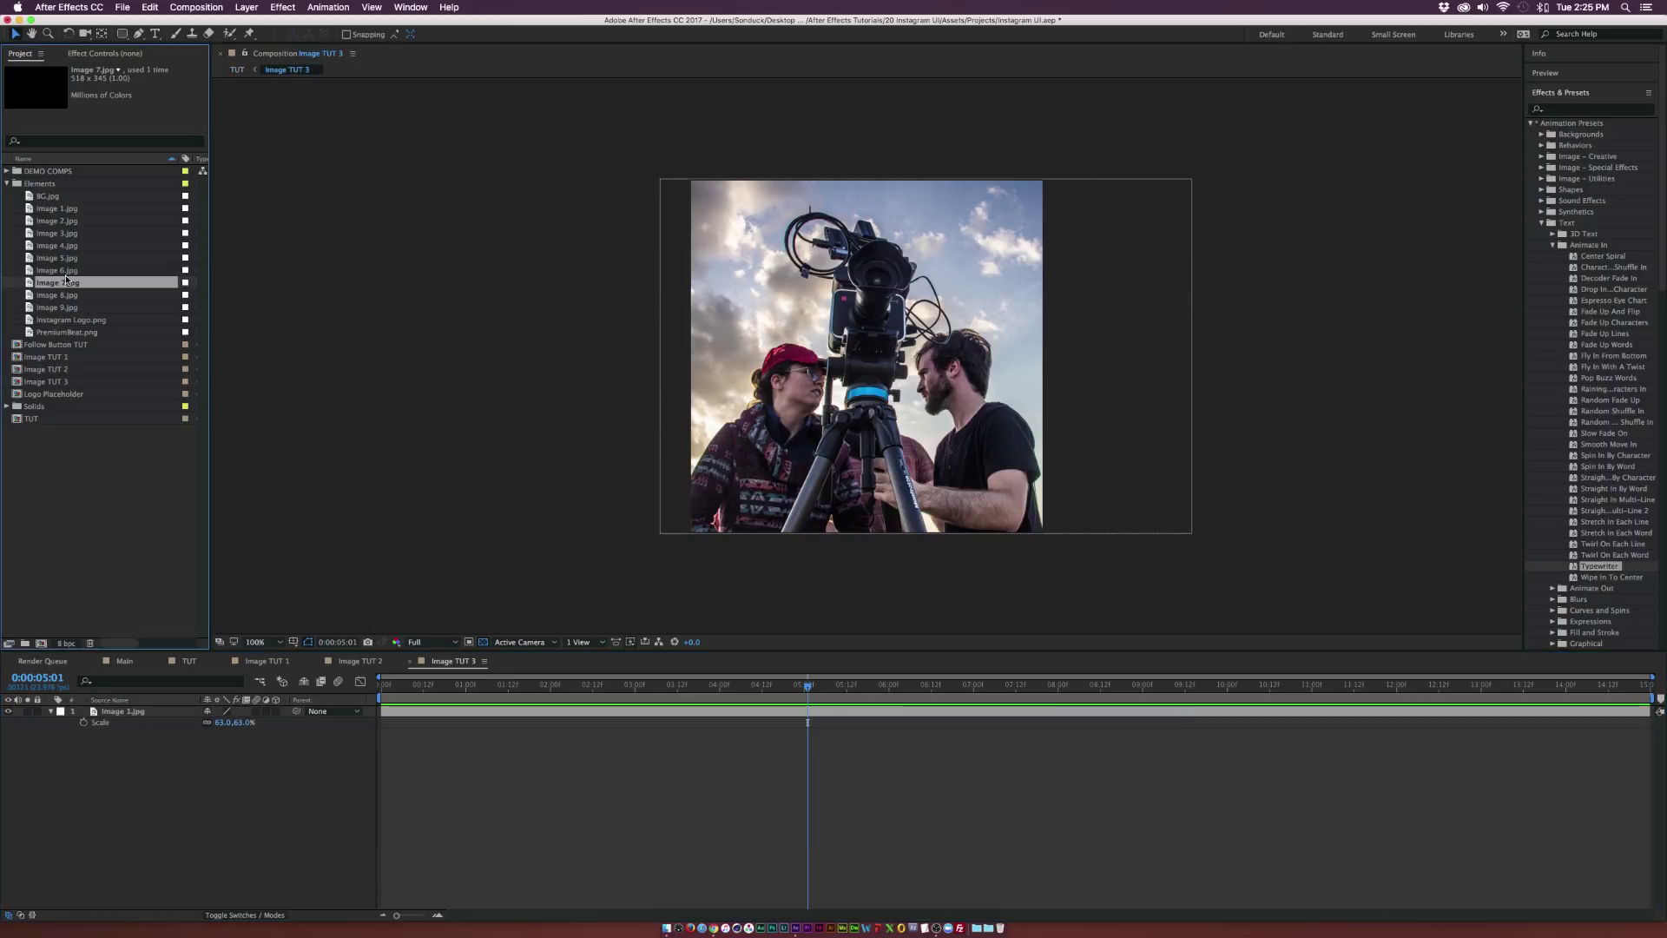
pyautogui.moveTo(64, 234); pyautogui.dragTo(217, 721)
pyautogui.press('s')
pyautogui.click(101, 733)
pyautogui.press('Delete')
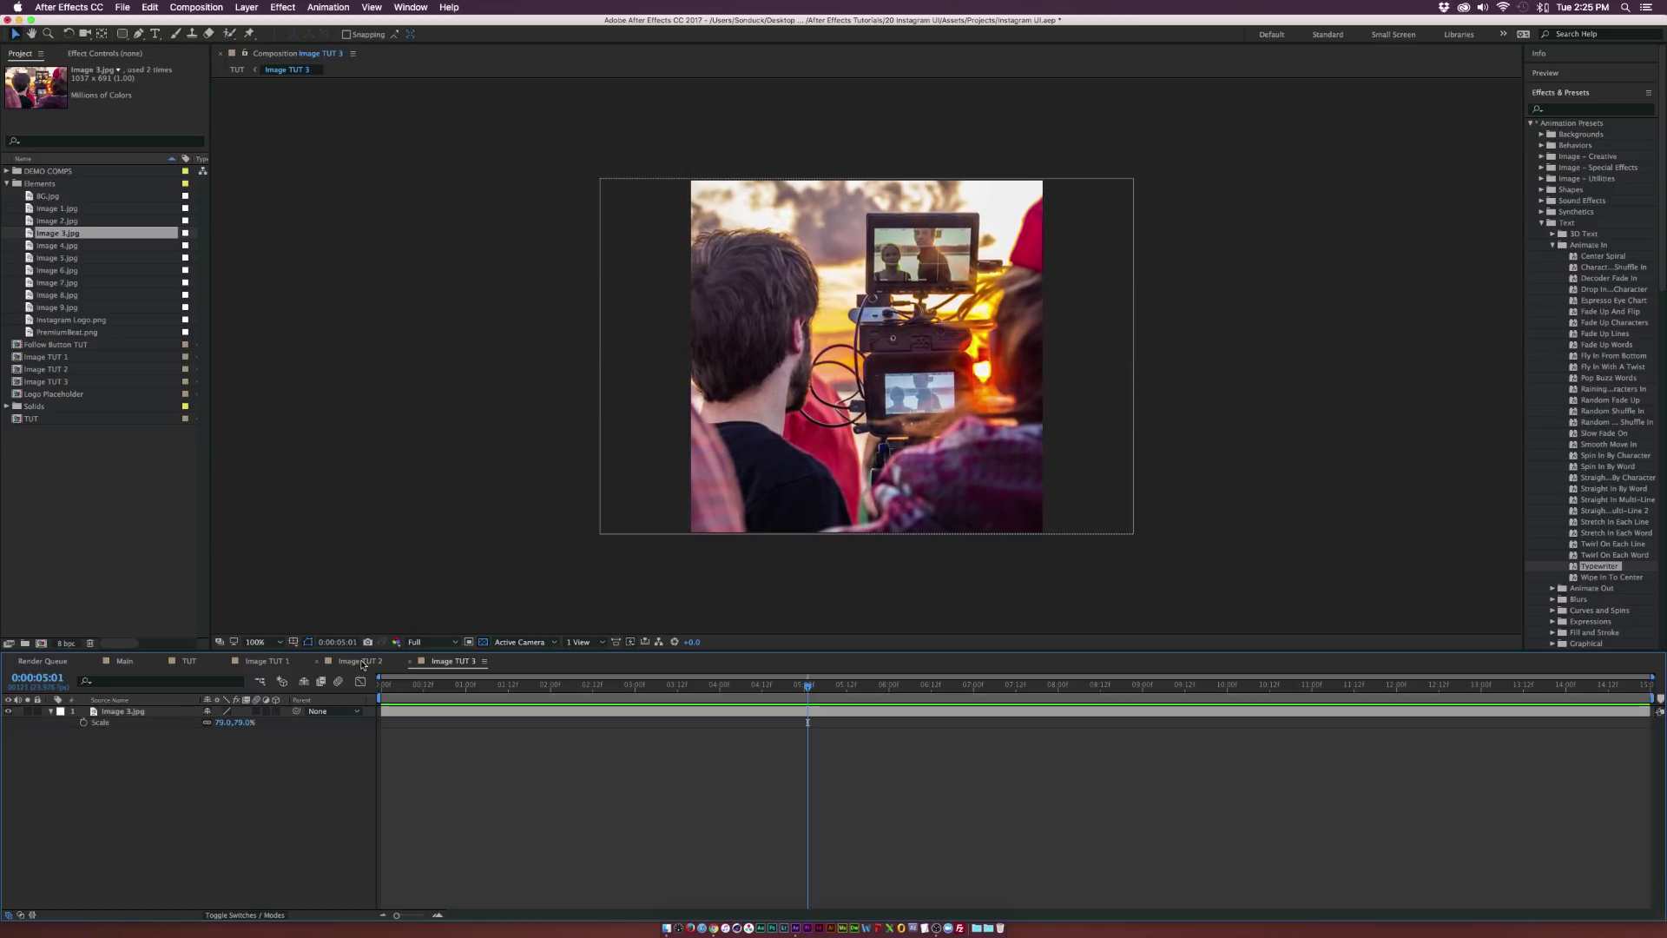
pyautogui.press('super+w')
pyautogui.press('super+w')
pyautogui.press('super+w')
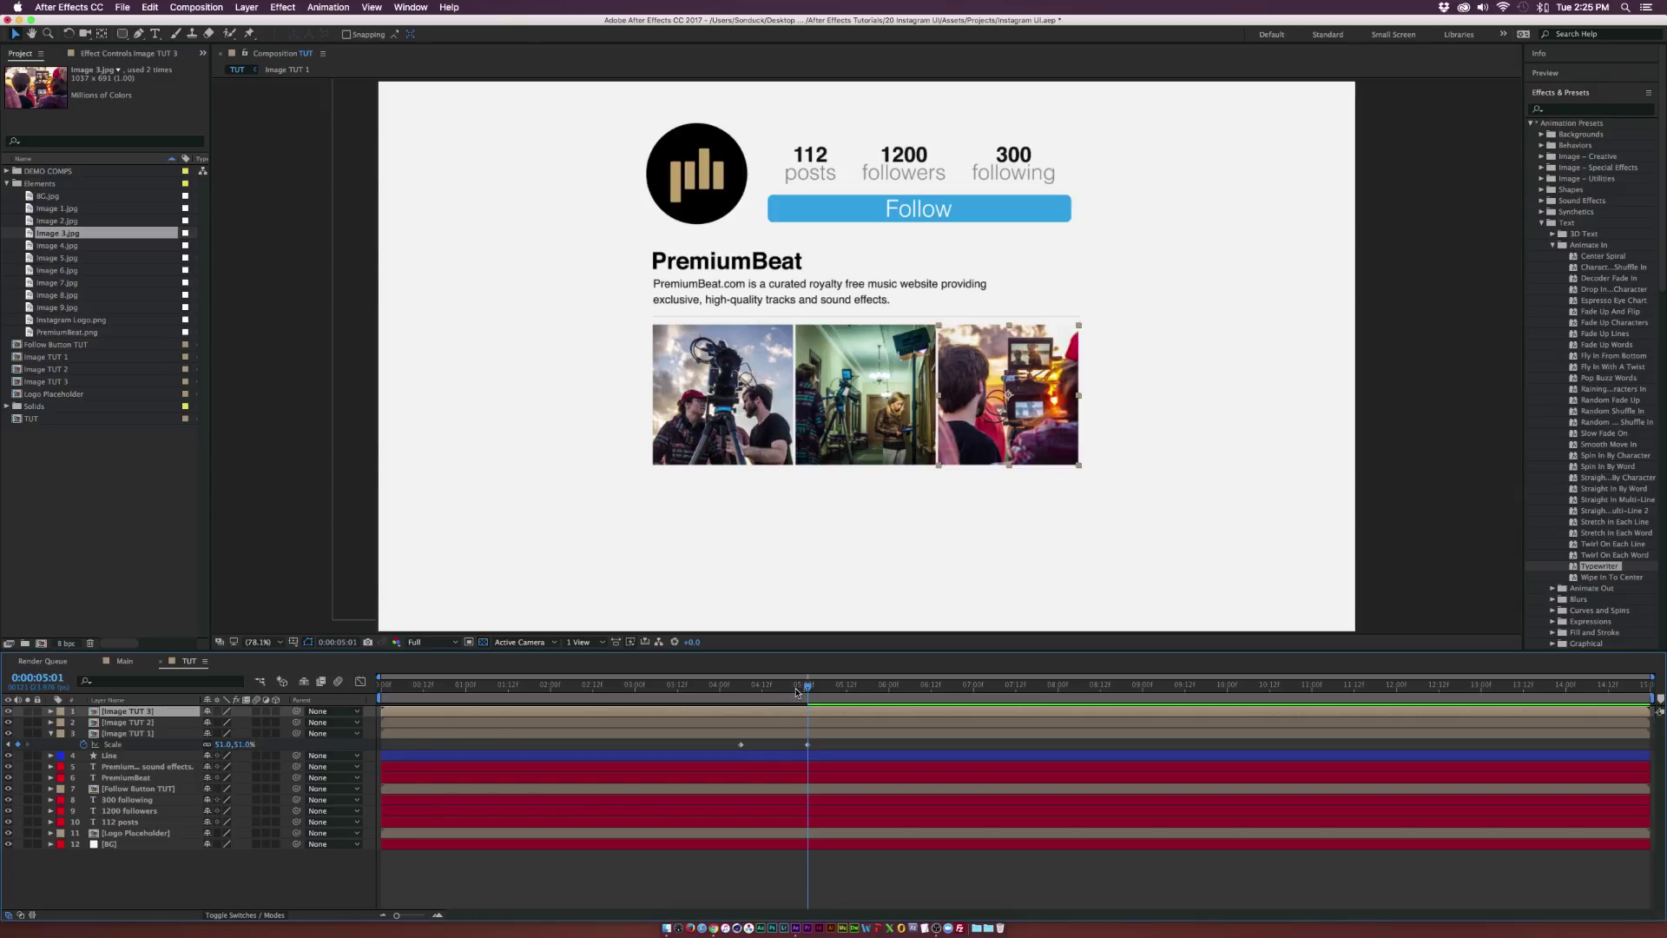
# Duplicate the three grid image layers and move the copied row down beneath the first
pyautogui.keyDown('shift'); pyautogui.click(157, 734); pyautogui.keyUp('shift')
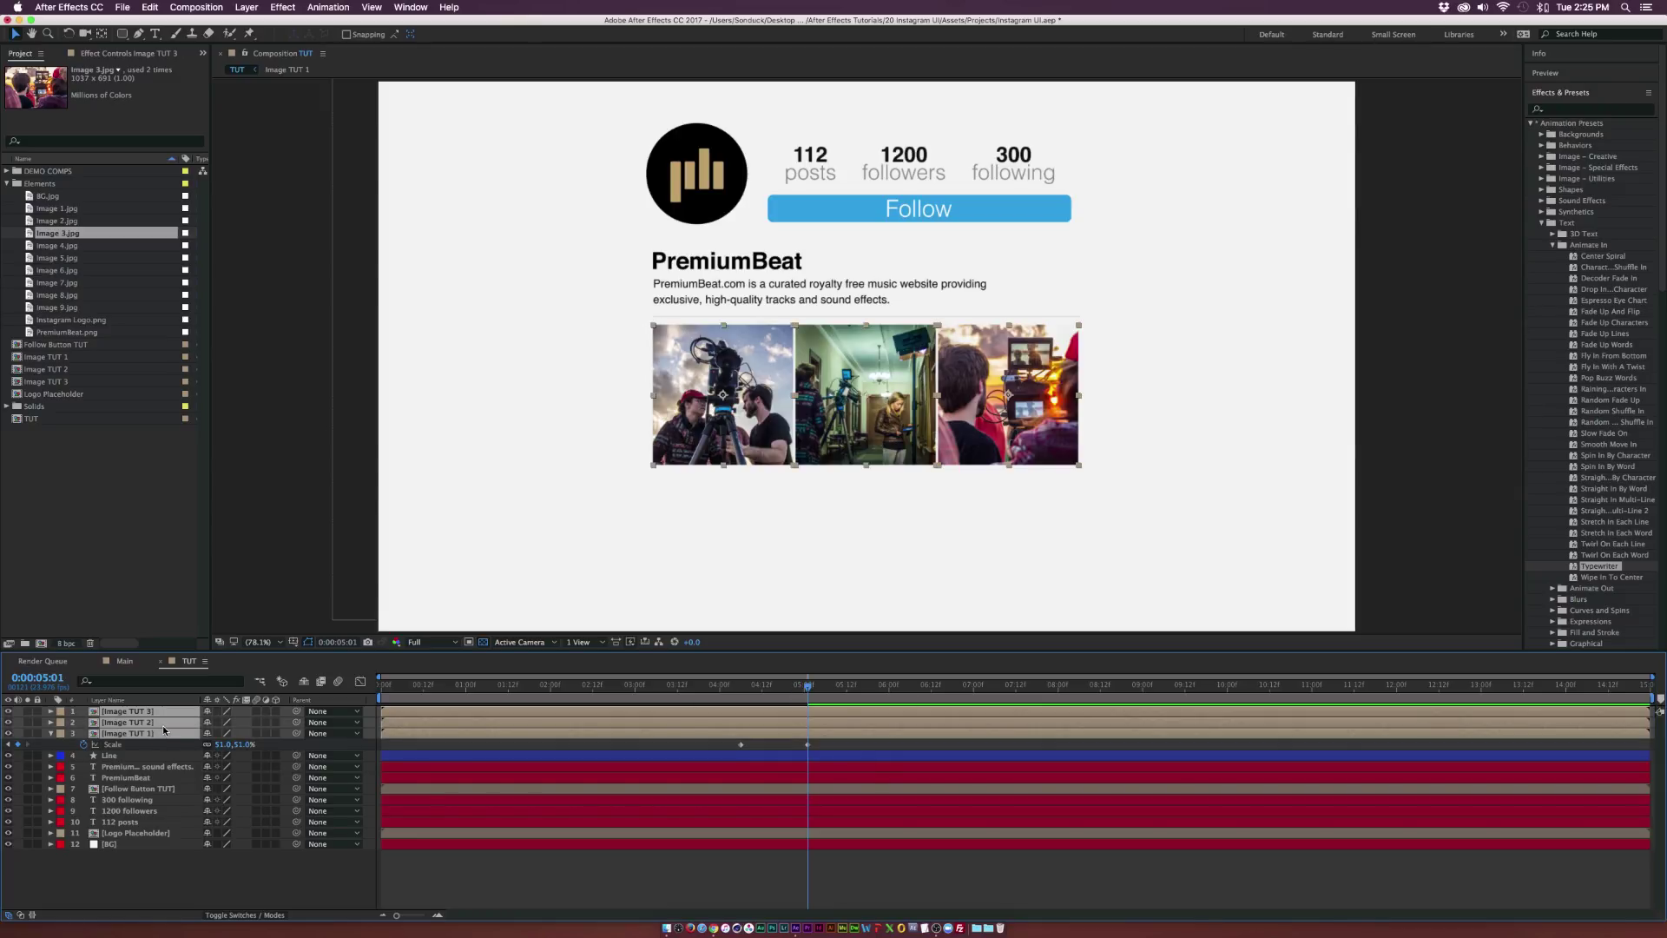
pyautogui.press('super+d')
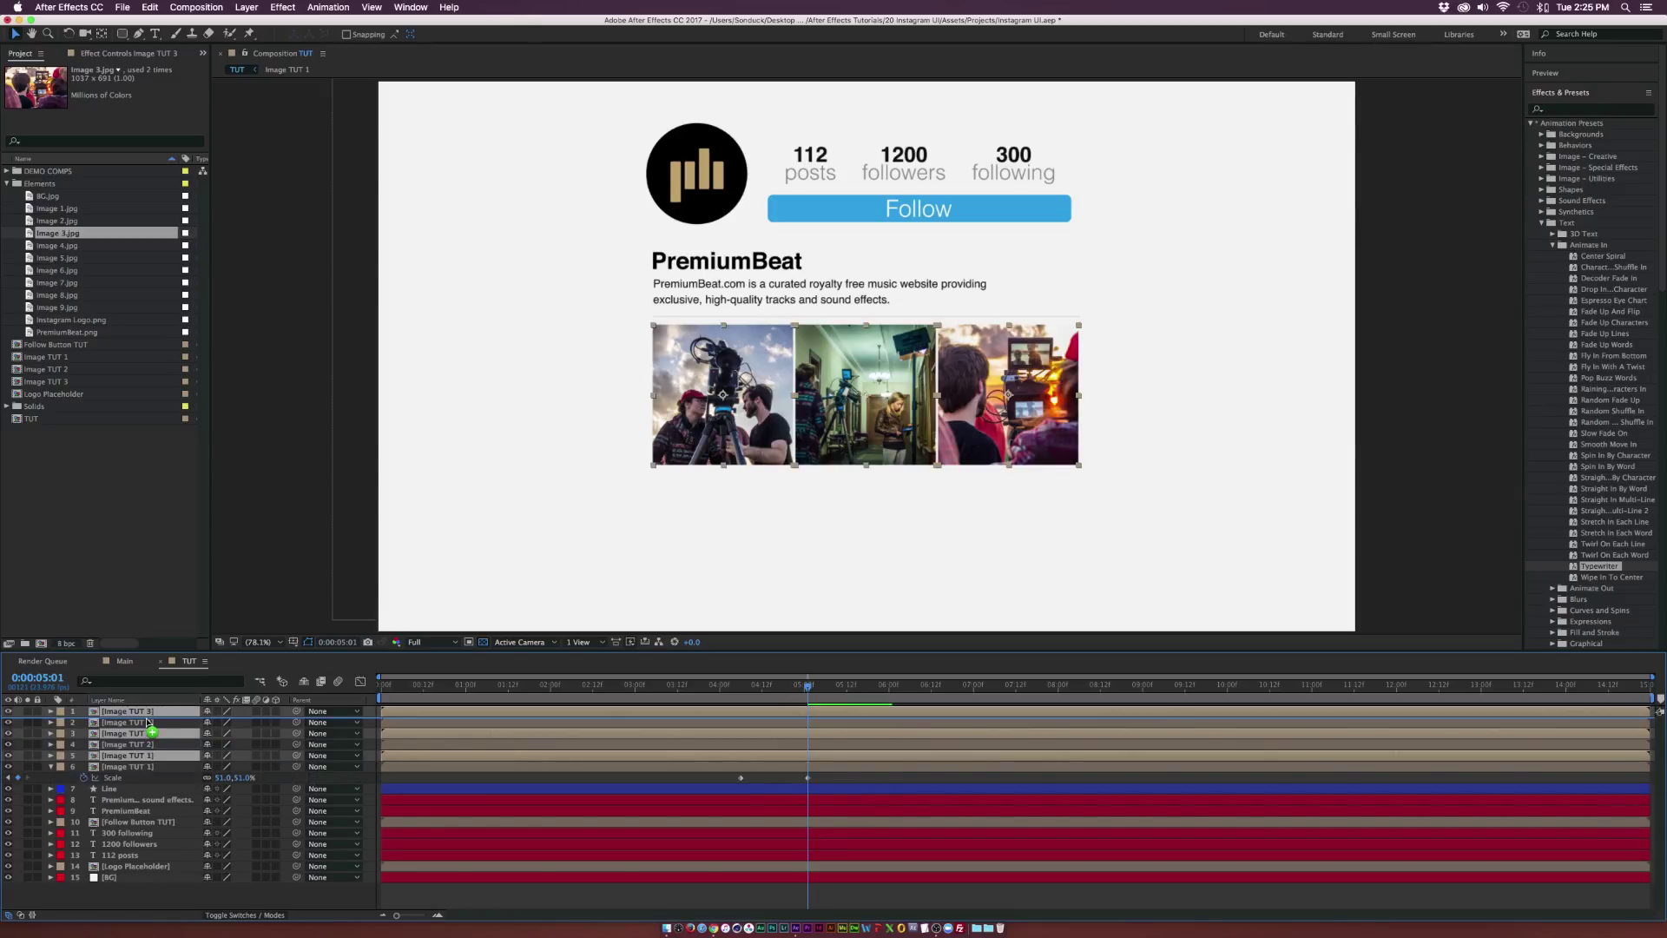
pyautogui.press('p')
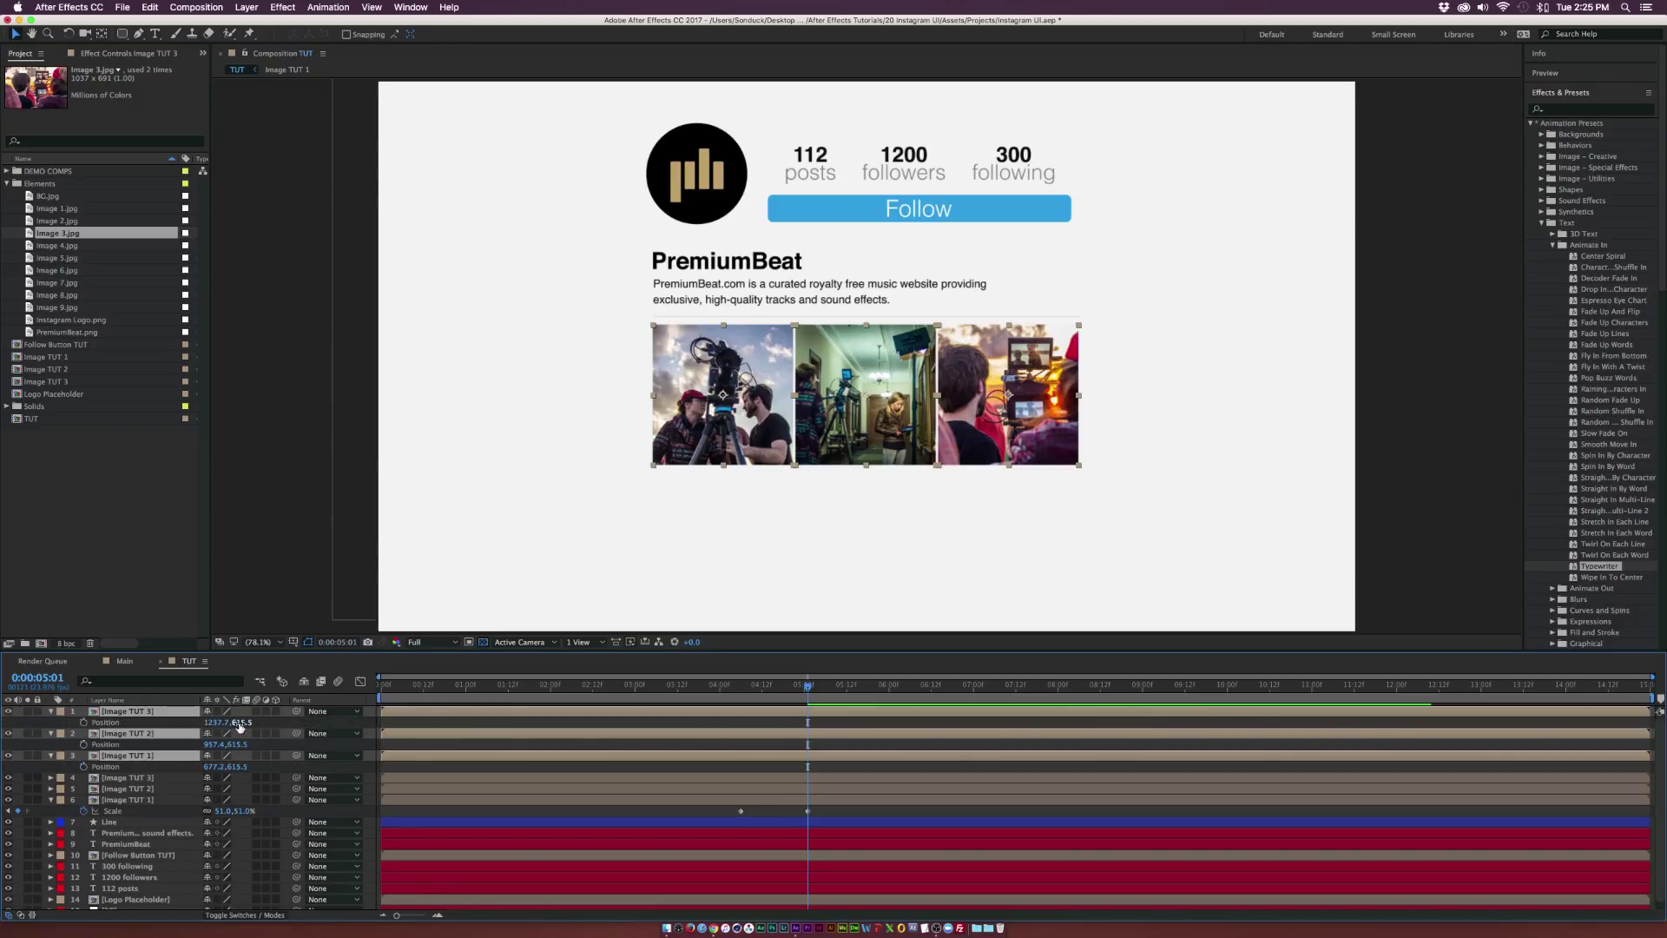
pyautogui.moveTo(242, 722); pyautogui.dragTo(408, 738)
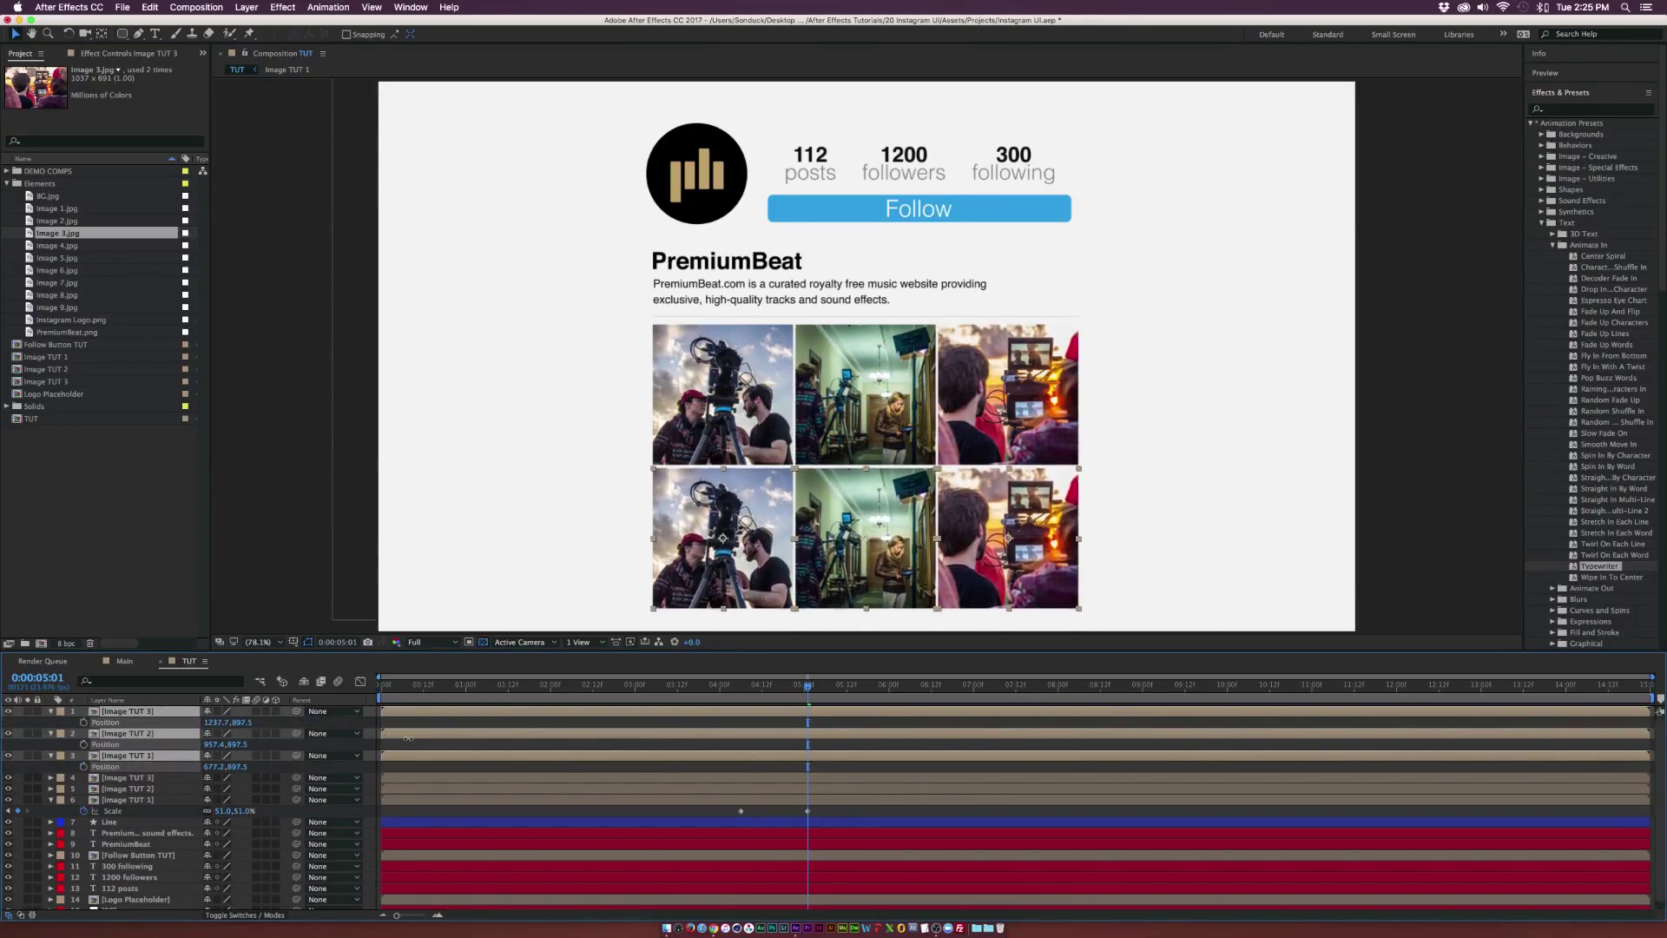
pyautogui.click(315, 488)
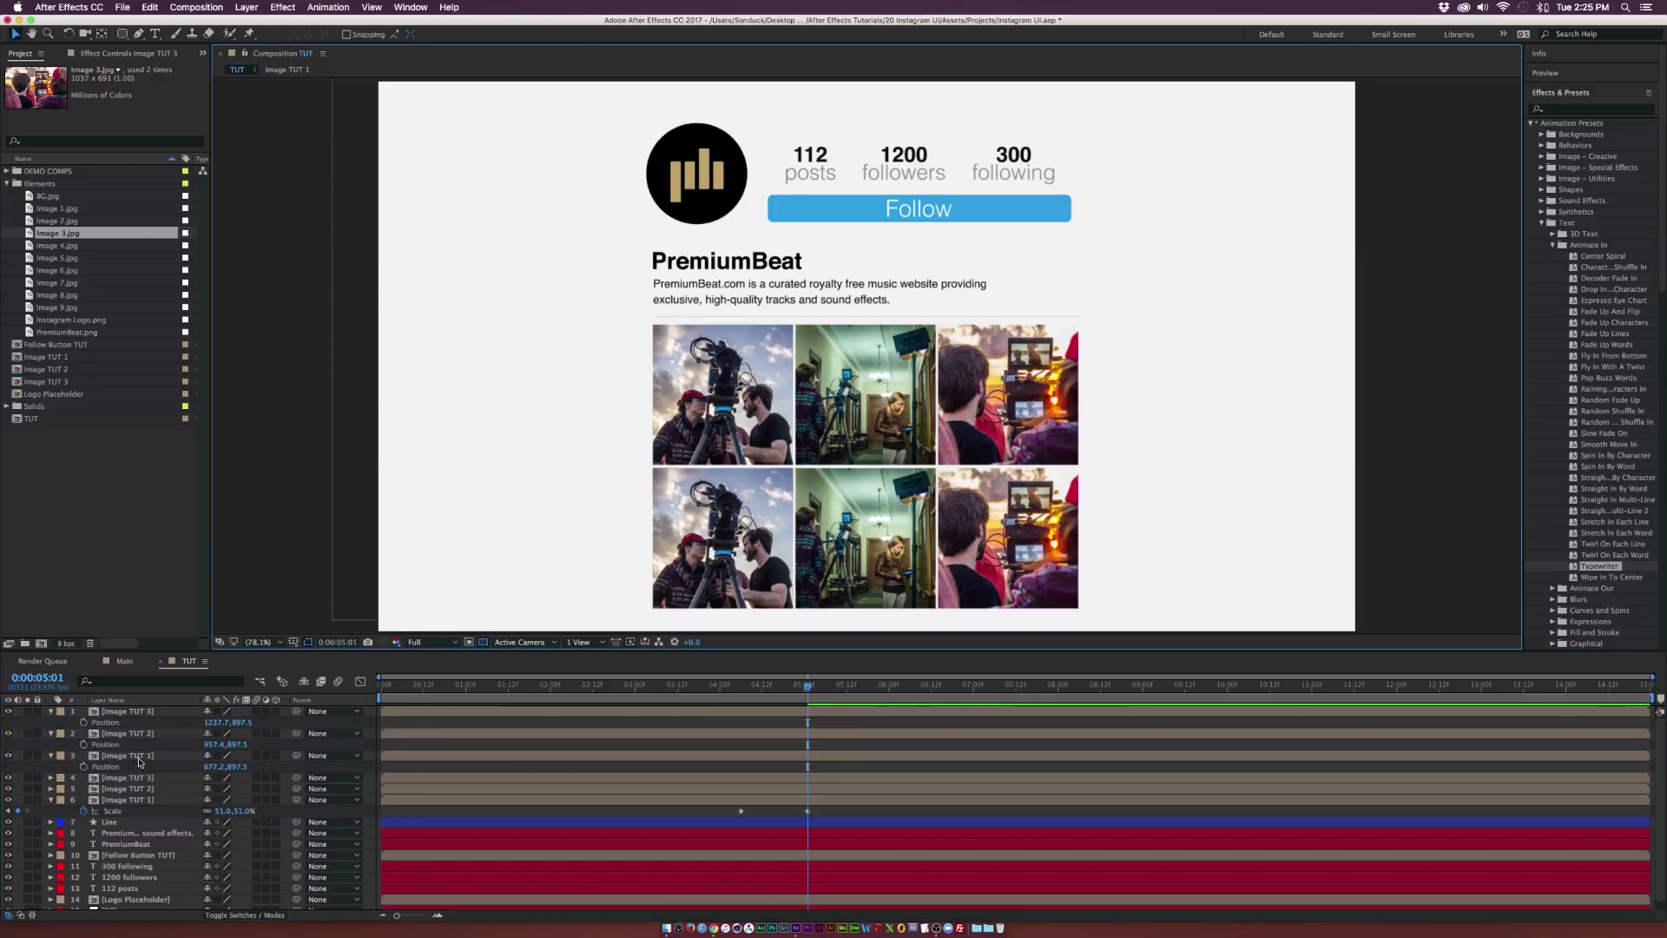
# Duplicate the three image precomps and assign Image TUT 4 to the second row's left image
pyautogui.click(71, 357)
pyautogui.keyDown('shift'); pyautogui.click(75, 382); pyautogui.keyUp('shift')
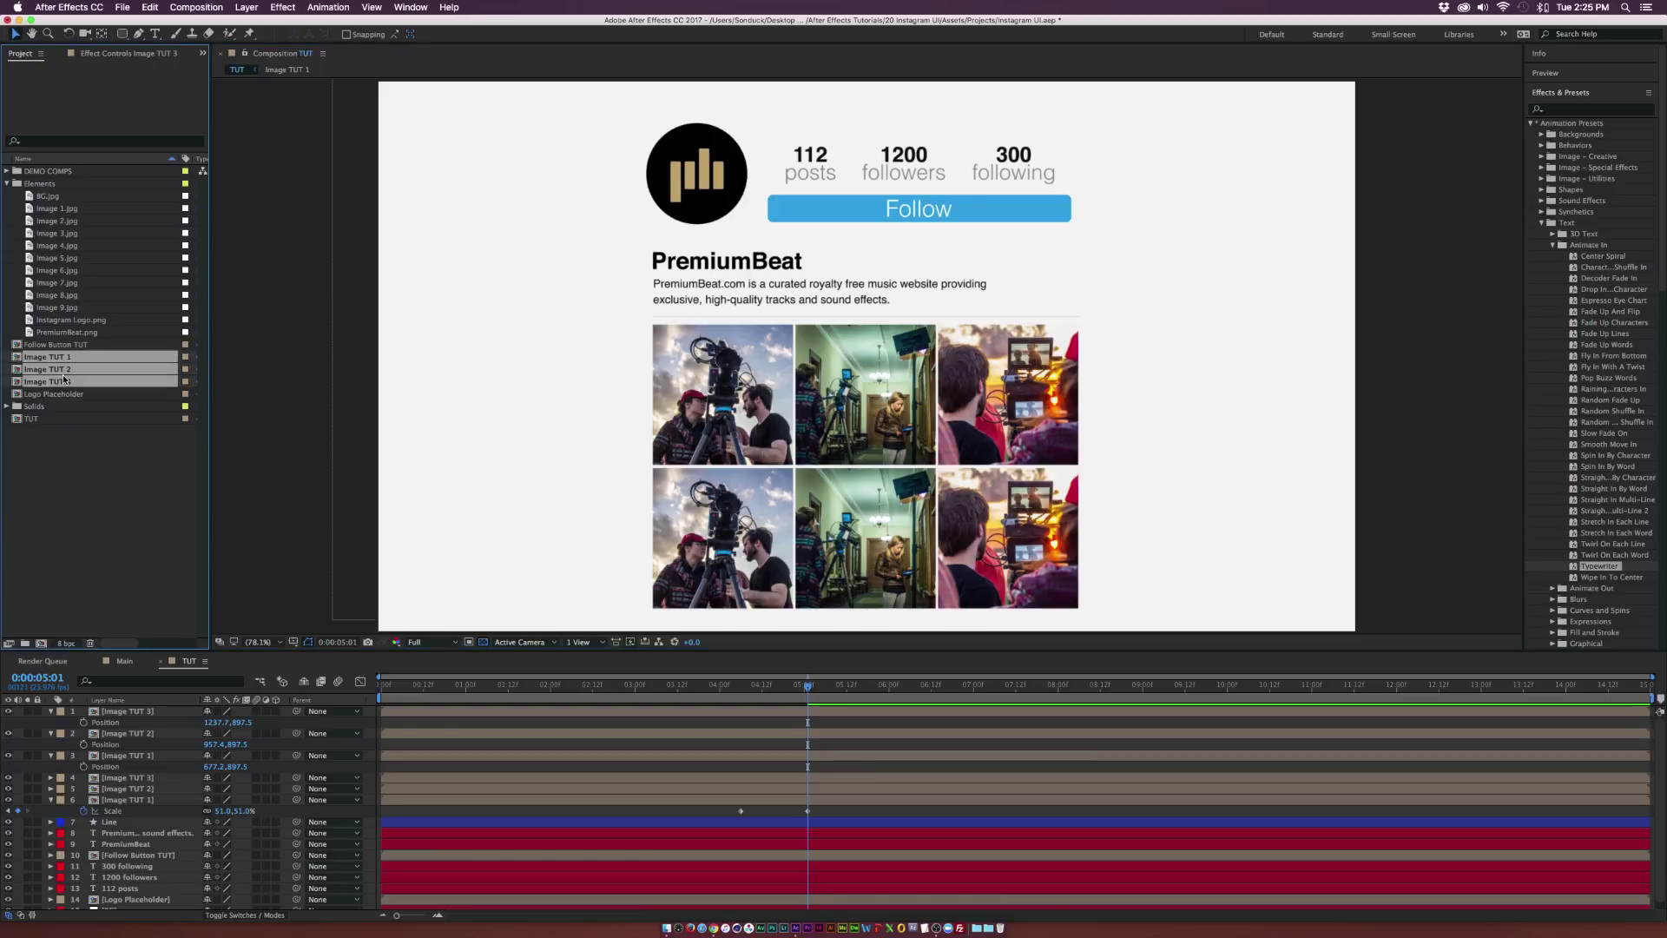
pyautogui.press('super+d')
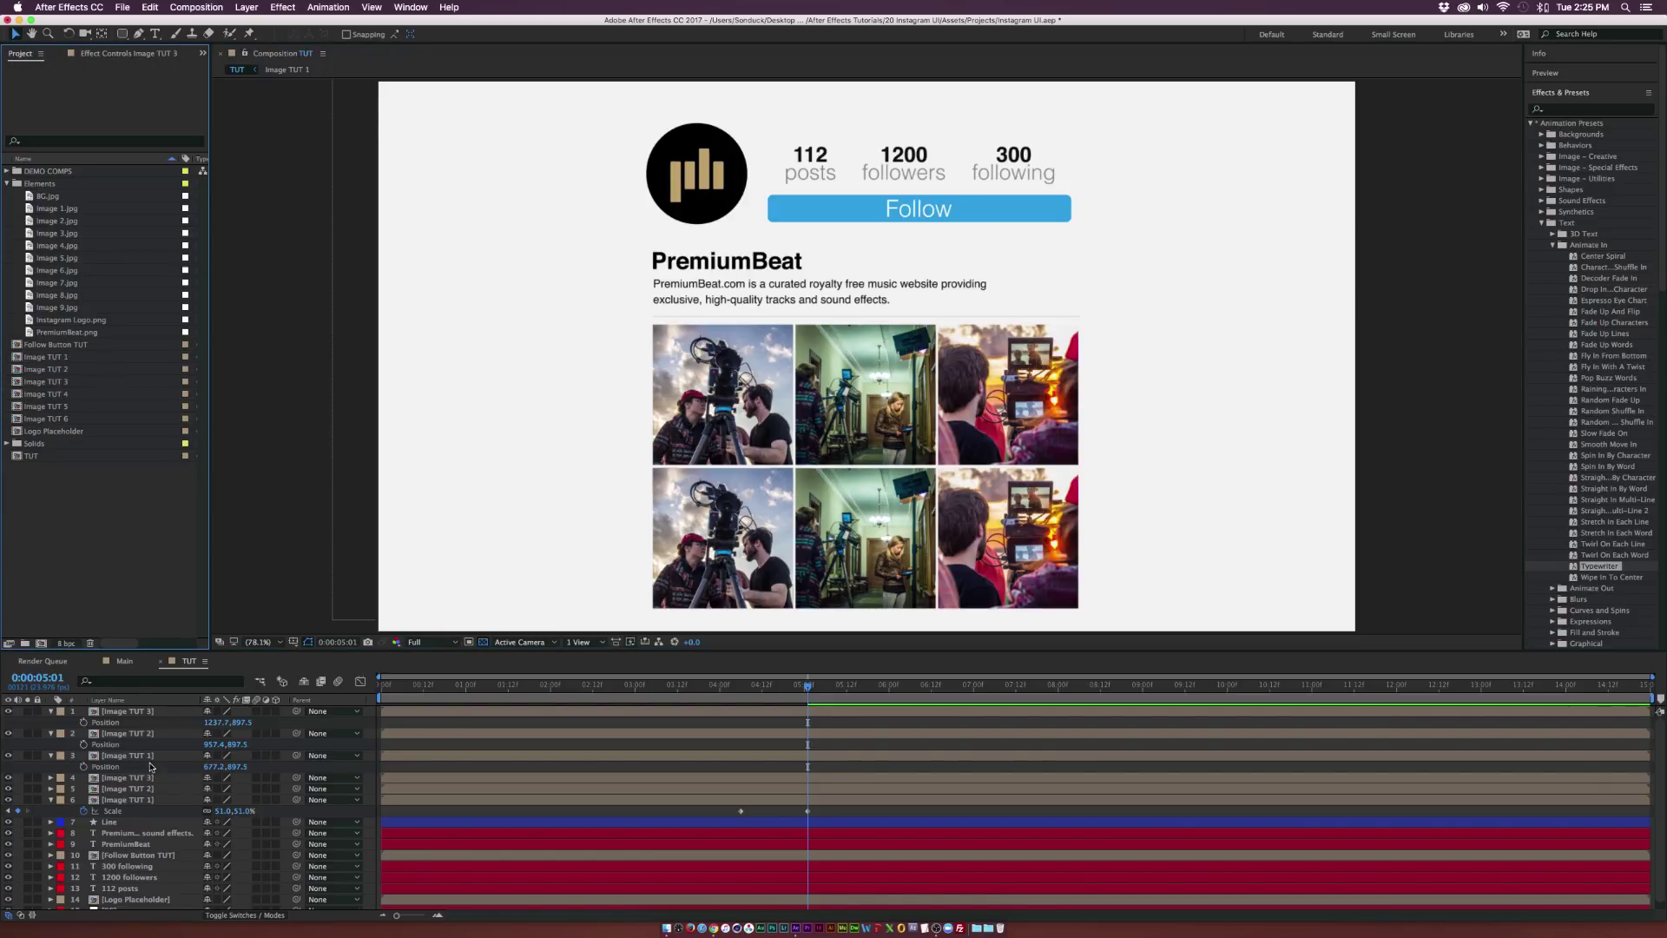
pyautogui.click(150, 756)
pyautogui.click(61, 393)
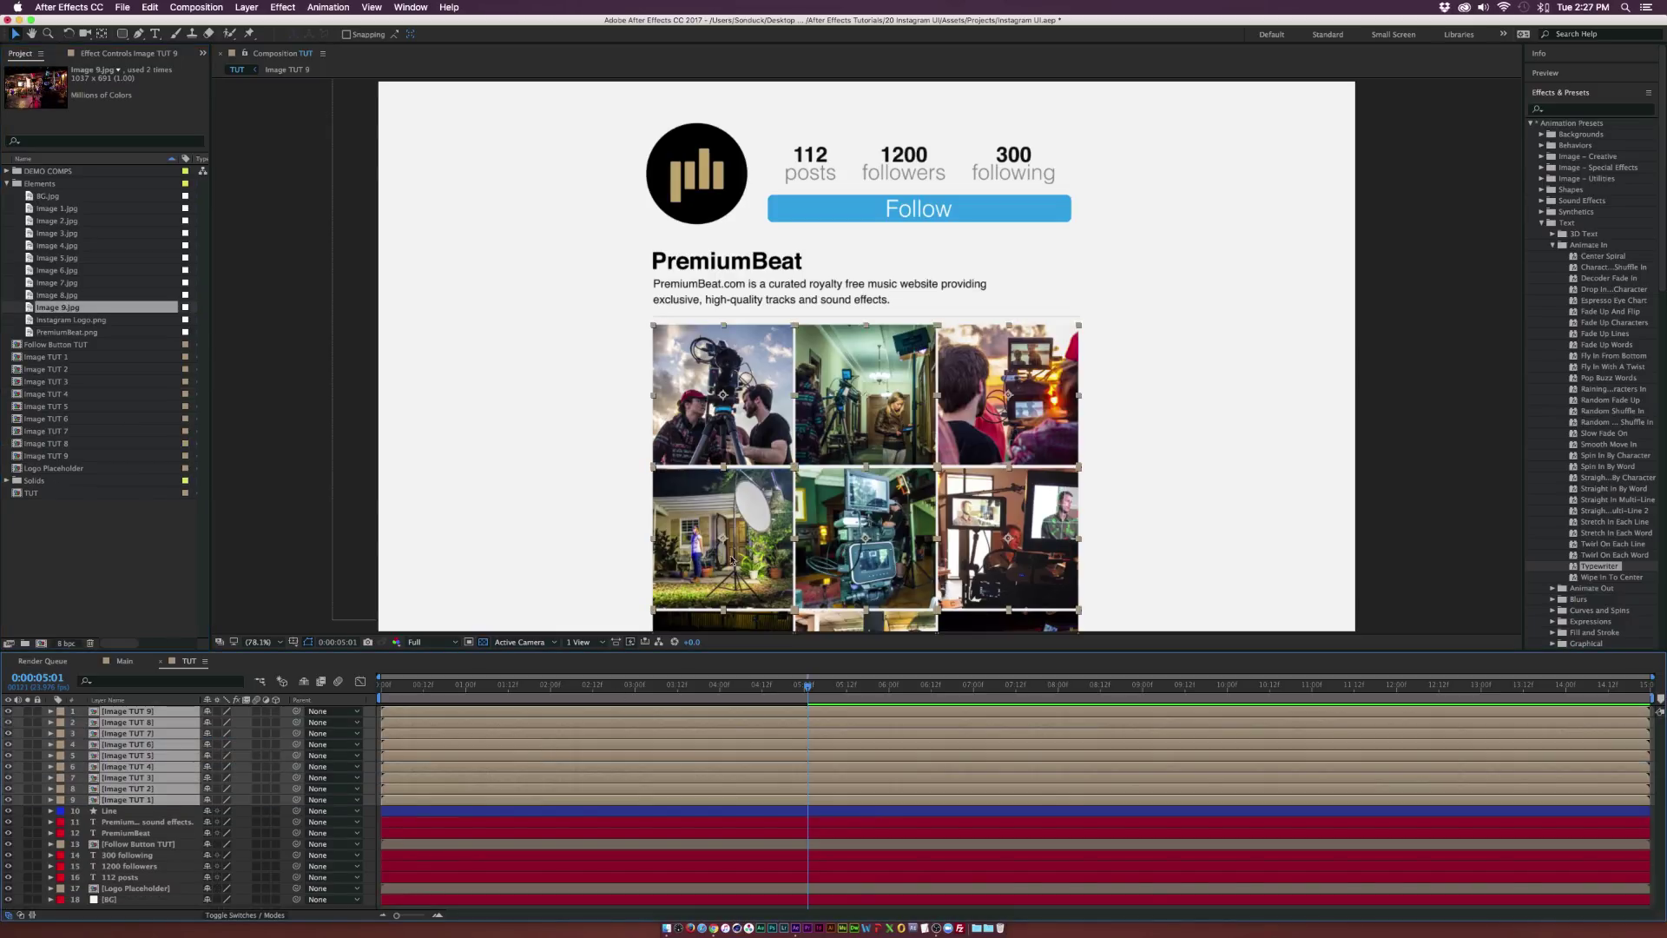
pyautogui.moveTo(808, 692)
pyautogui.mouseDown()
pyautogui.moveTo(781, 692)
pyautogui.moveTo(832, 694)
pyautogui.mouseUp()
# Select the nine image layers and reveal their Scale keyframes in an enlarged timeline
pyautogui.click(139, 822)
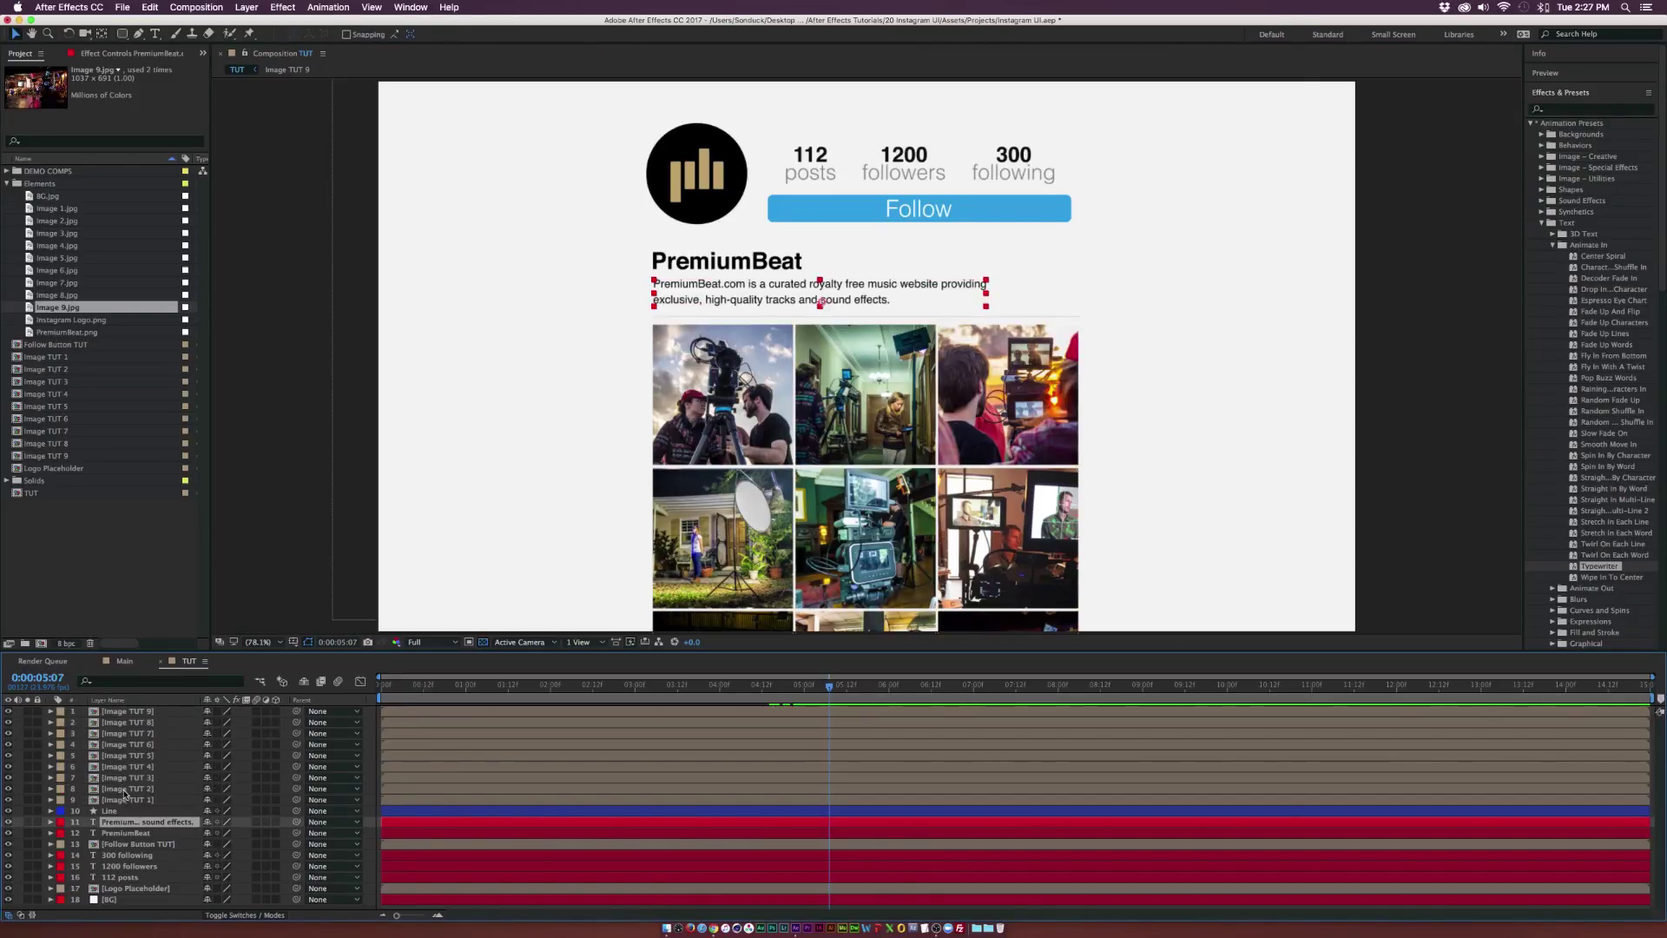
pyautogui.click(128, 800)
pyautogui.keyDown('shift'); pyautogui.click(140, 722); pyautogui.keyUp('shift')
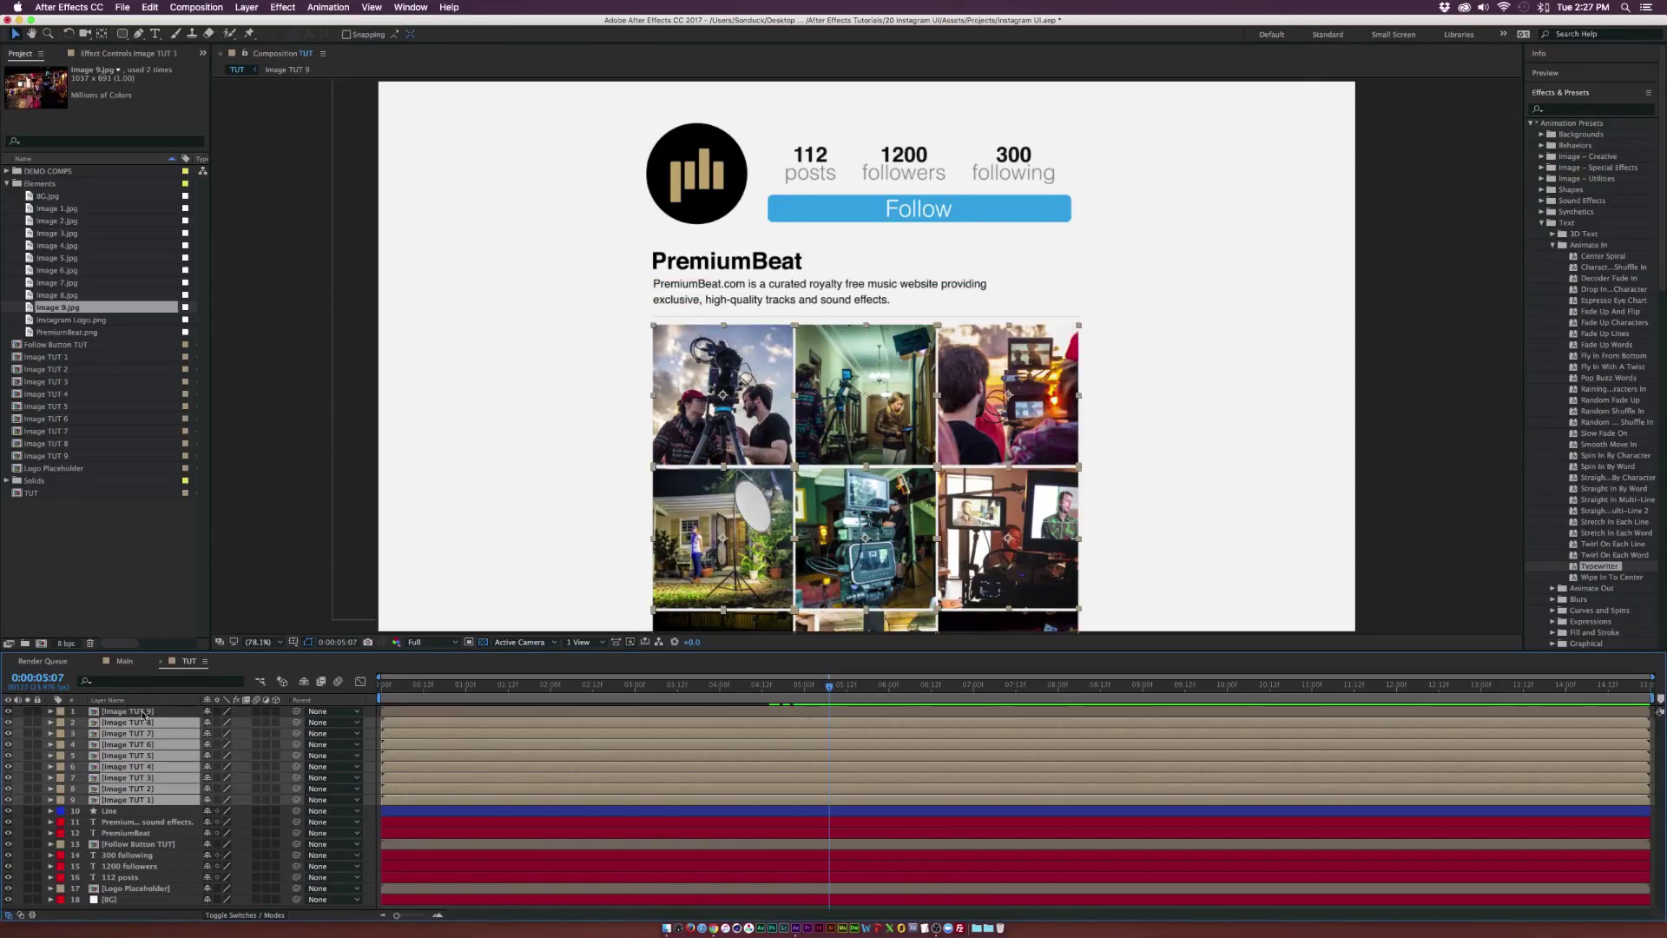
pyautogui.keyDown('shift'); pyautogui.click(143, 712); pyautogui.keyUp('shift')
pyautogui.press('u')
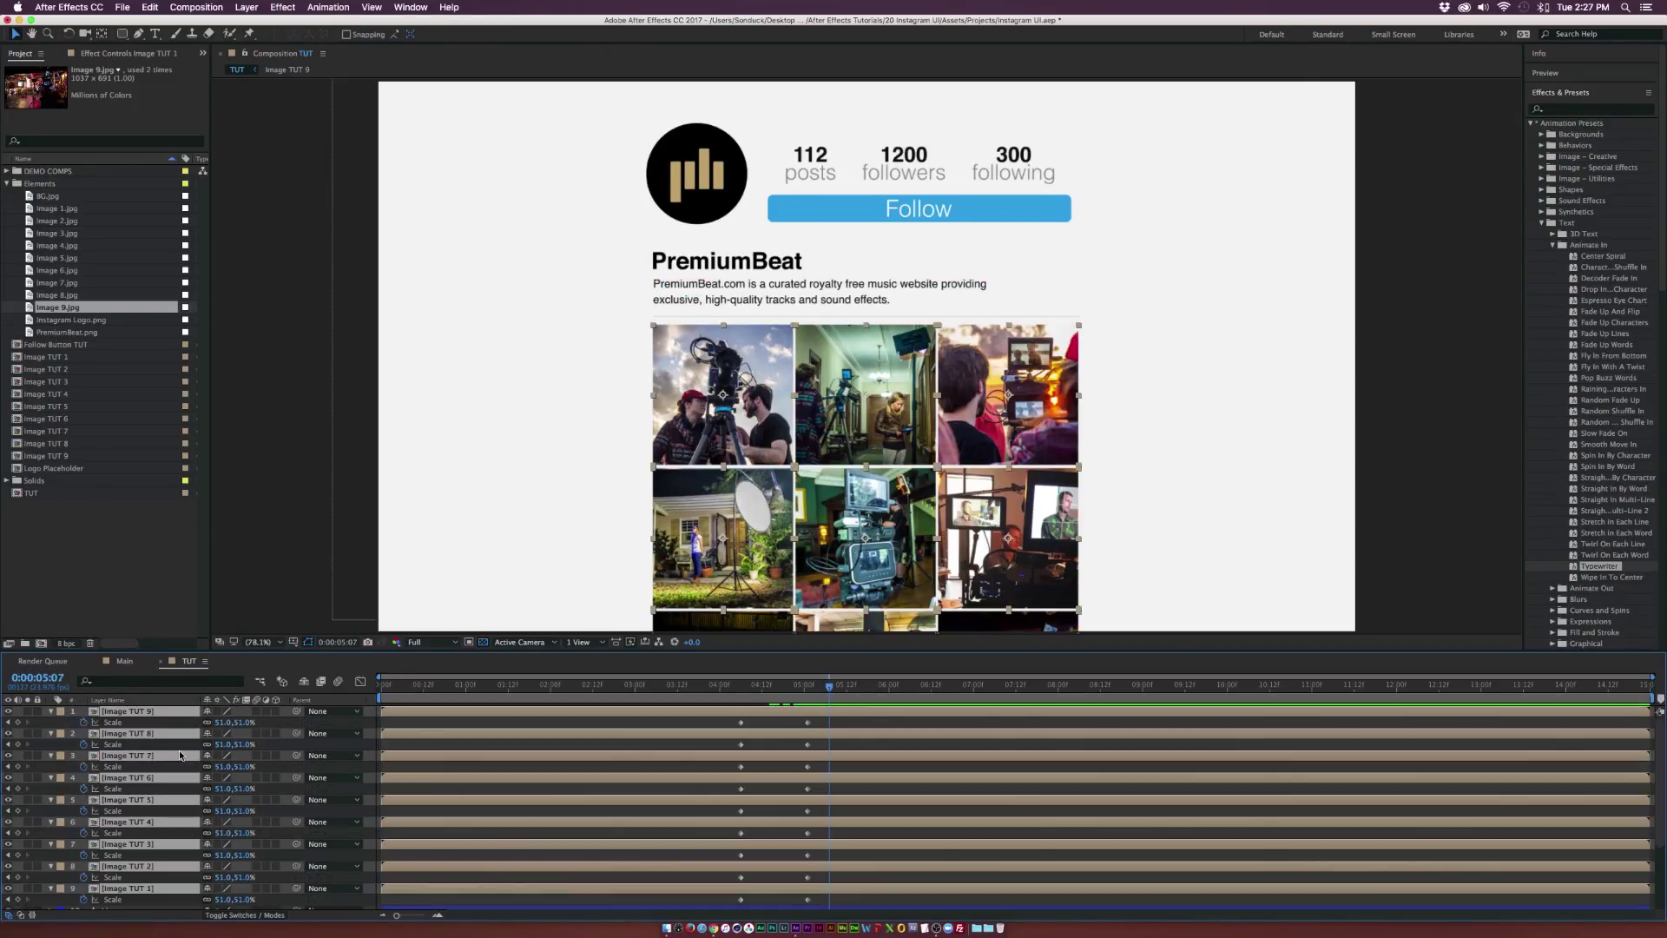
pyautogui.scroll(-3, 694, 799)
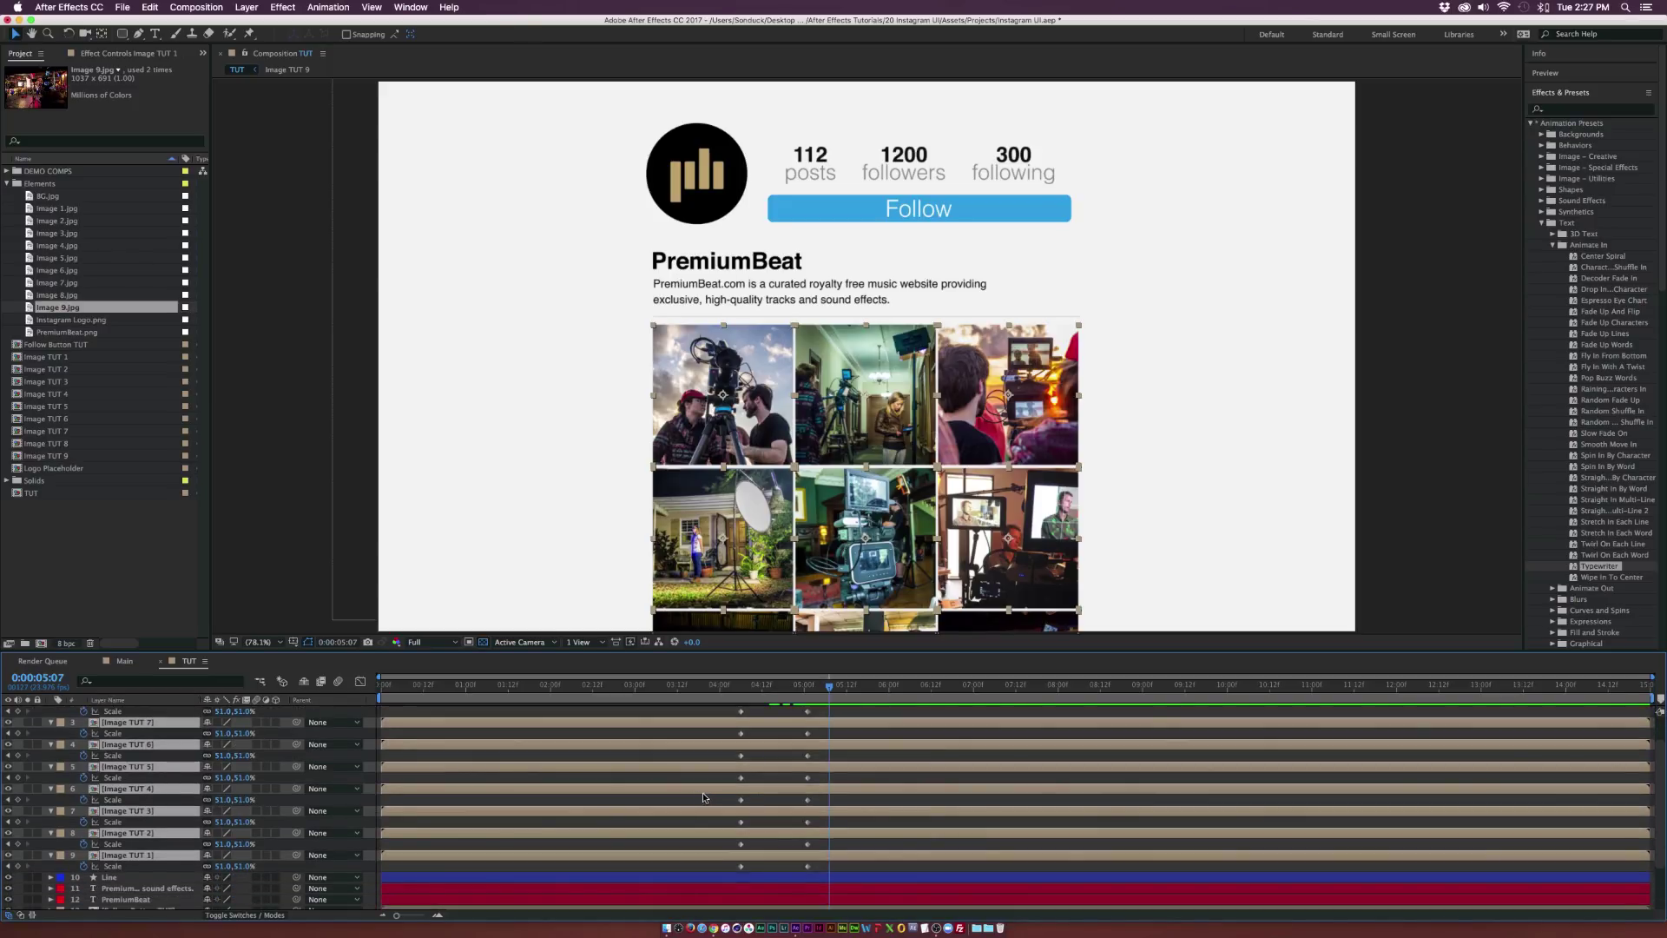
pyautogui.scroll(1, 743, 797)
pyautogui.moveTo(728, 648); pyautogui.dragTo(739, 444)
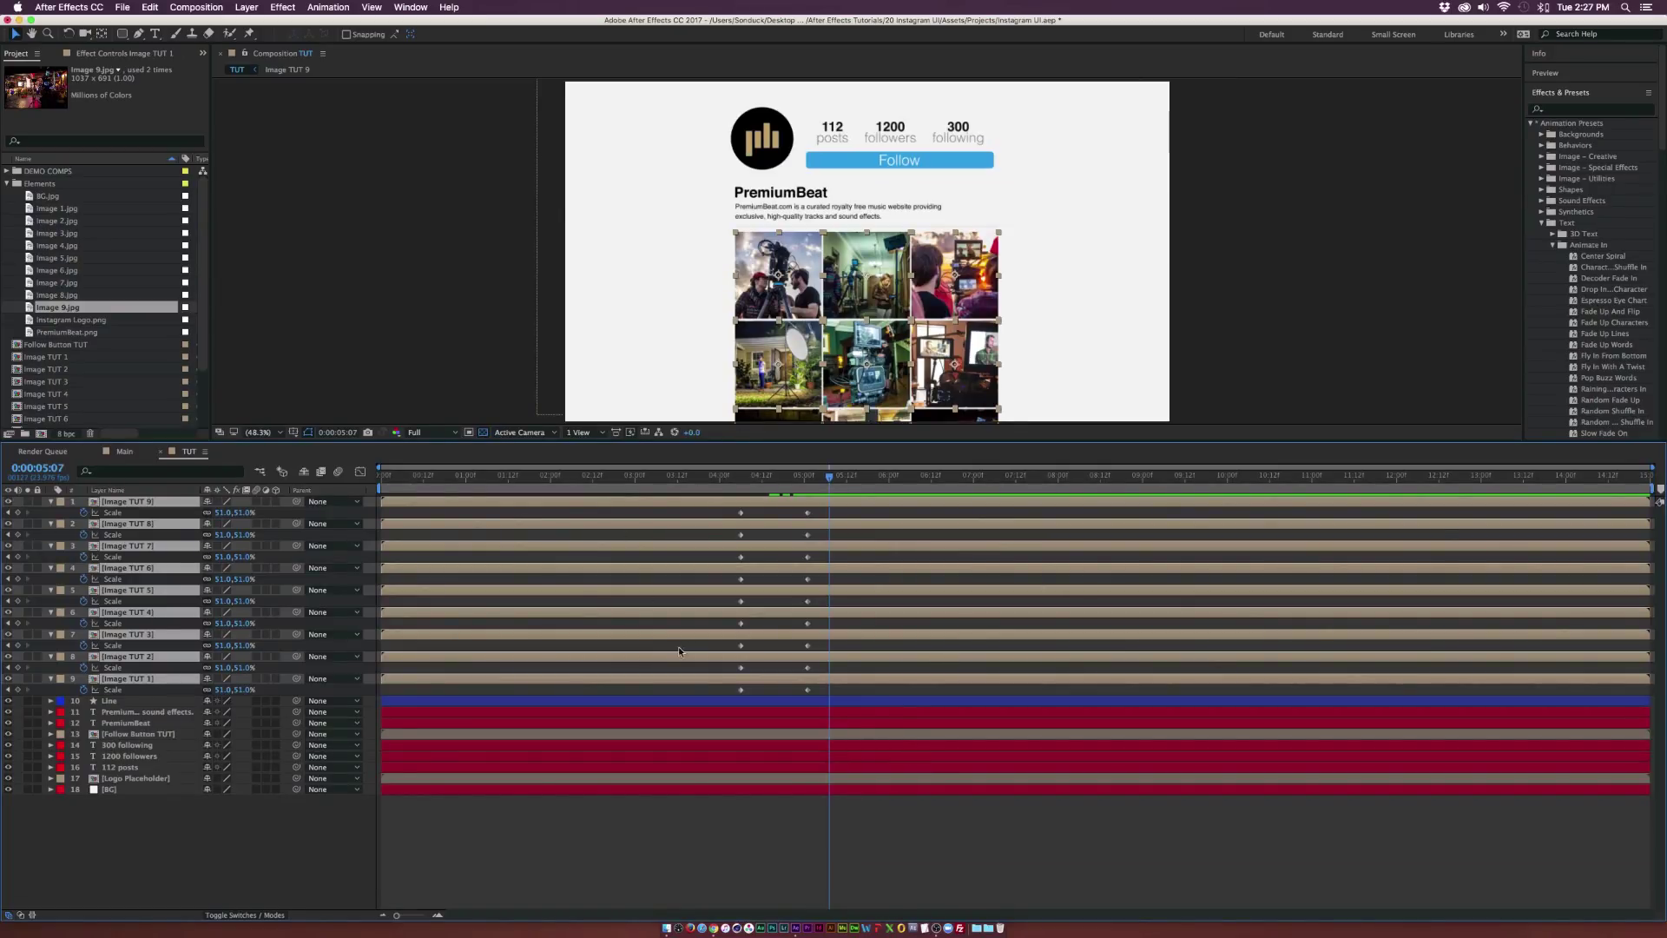
# Stagger each row's Scale keyframes later so the images pop in one after another
pyautogui.moveTo(694, 672); pyautogui.dragTo(822, 505)
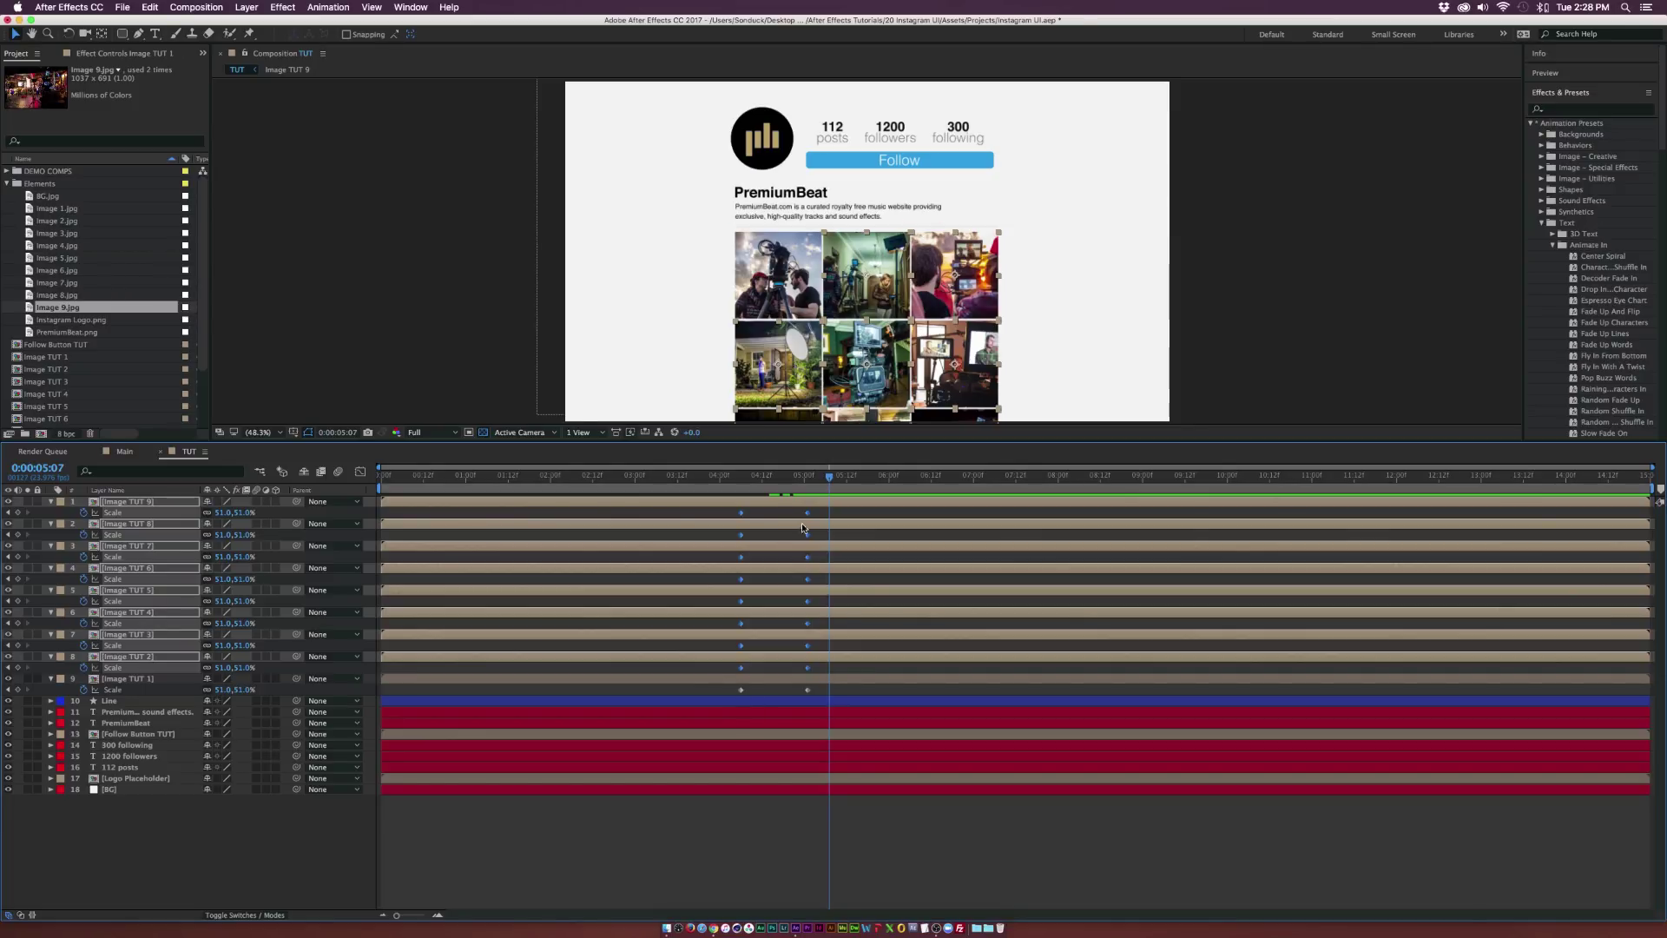
pyautogui.moveTo(807, 513); pyautogui.dragTo(816, 514)
pyautogui.moveTo(828, 514); pyautogui.dragTo(824, 514)
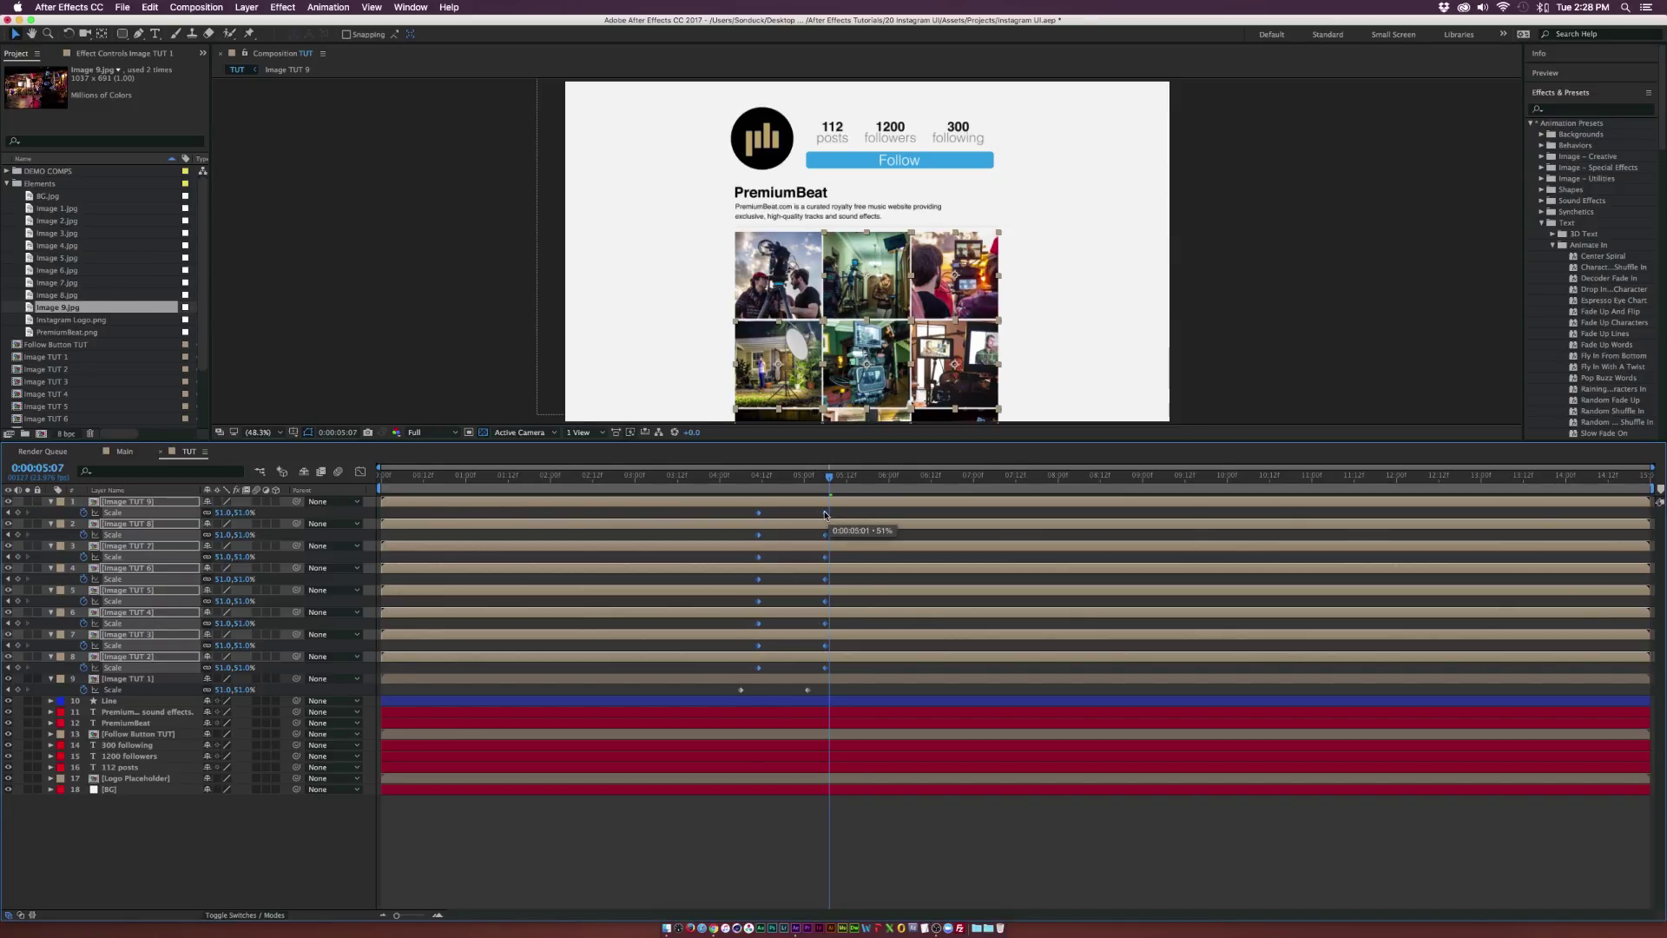
pyautogui.moveTo(738, 646); pyautogui.dragTo(836, 515)
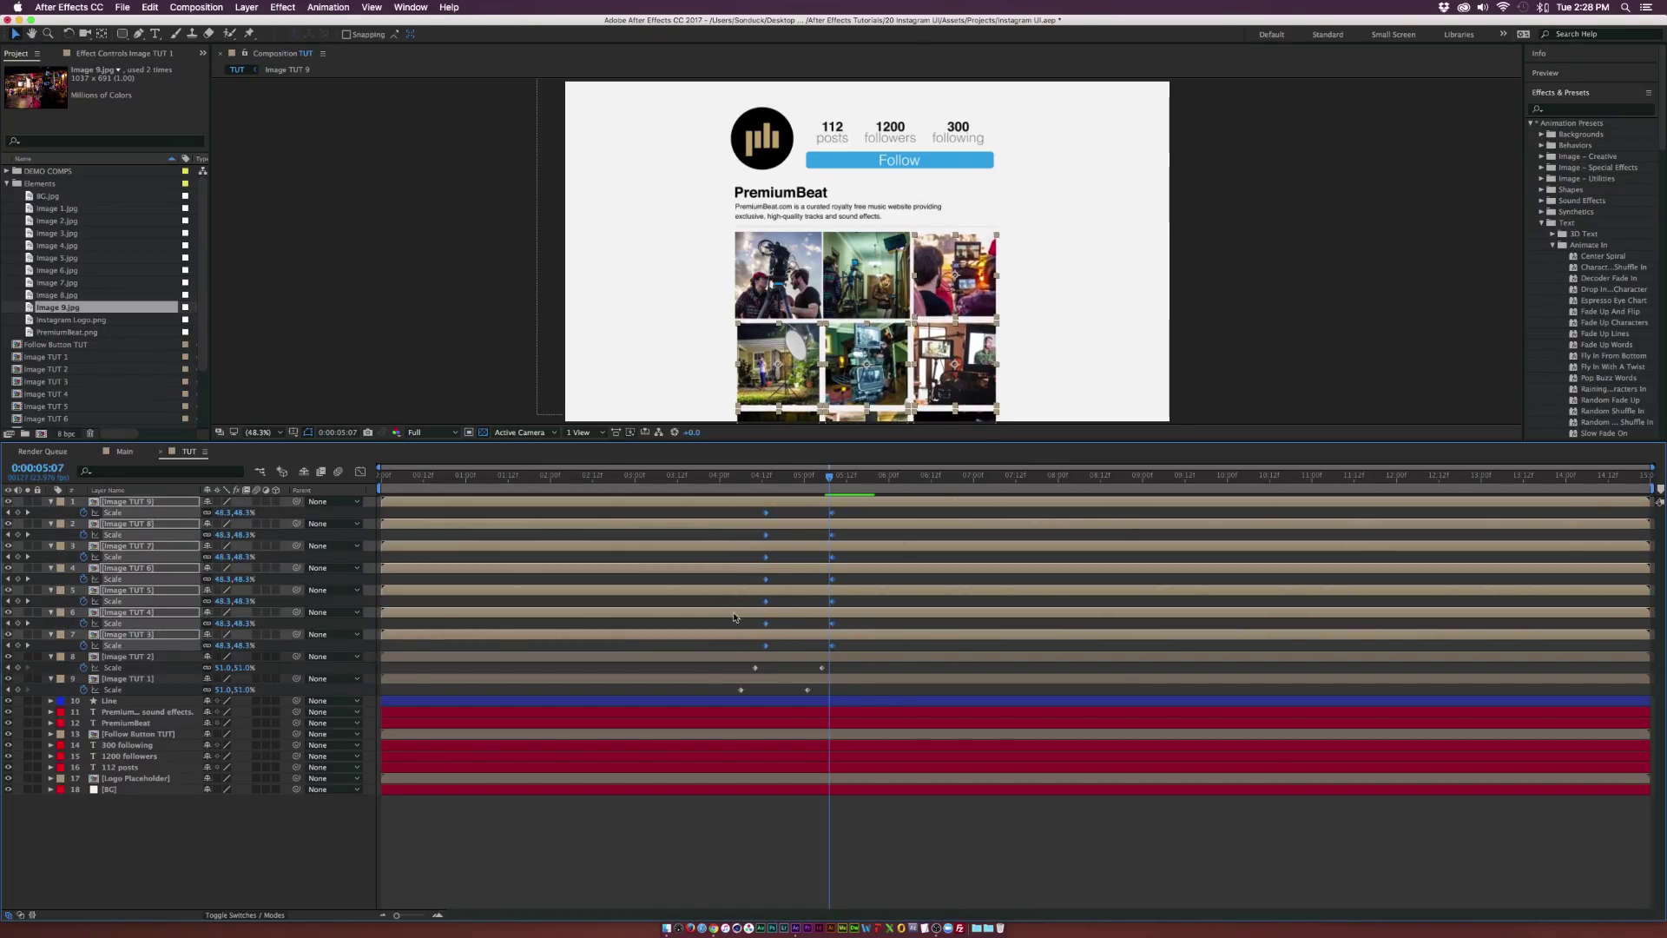
pyautogui.click(736, 623)
pyautogui.moveTo(764, 630); pyautogui.dragTo(880, 512)
pyautogui.moveTo(783, 599); pyautogui.dragTo(913, 515)
pyautogui.moveTo(798, 560); pyautogui.dragTo(1011, 506)
pyautogui.moveTo(984, 513); pyautogui.dragTo(895, 557)
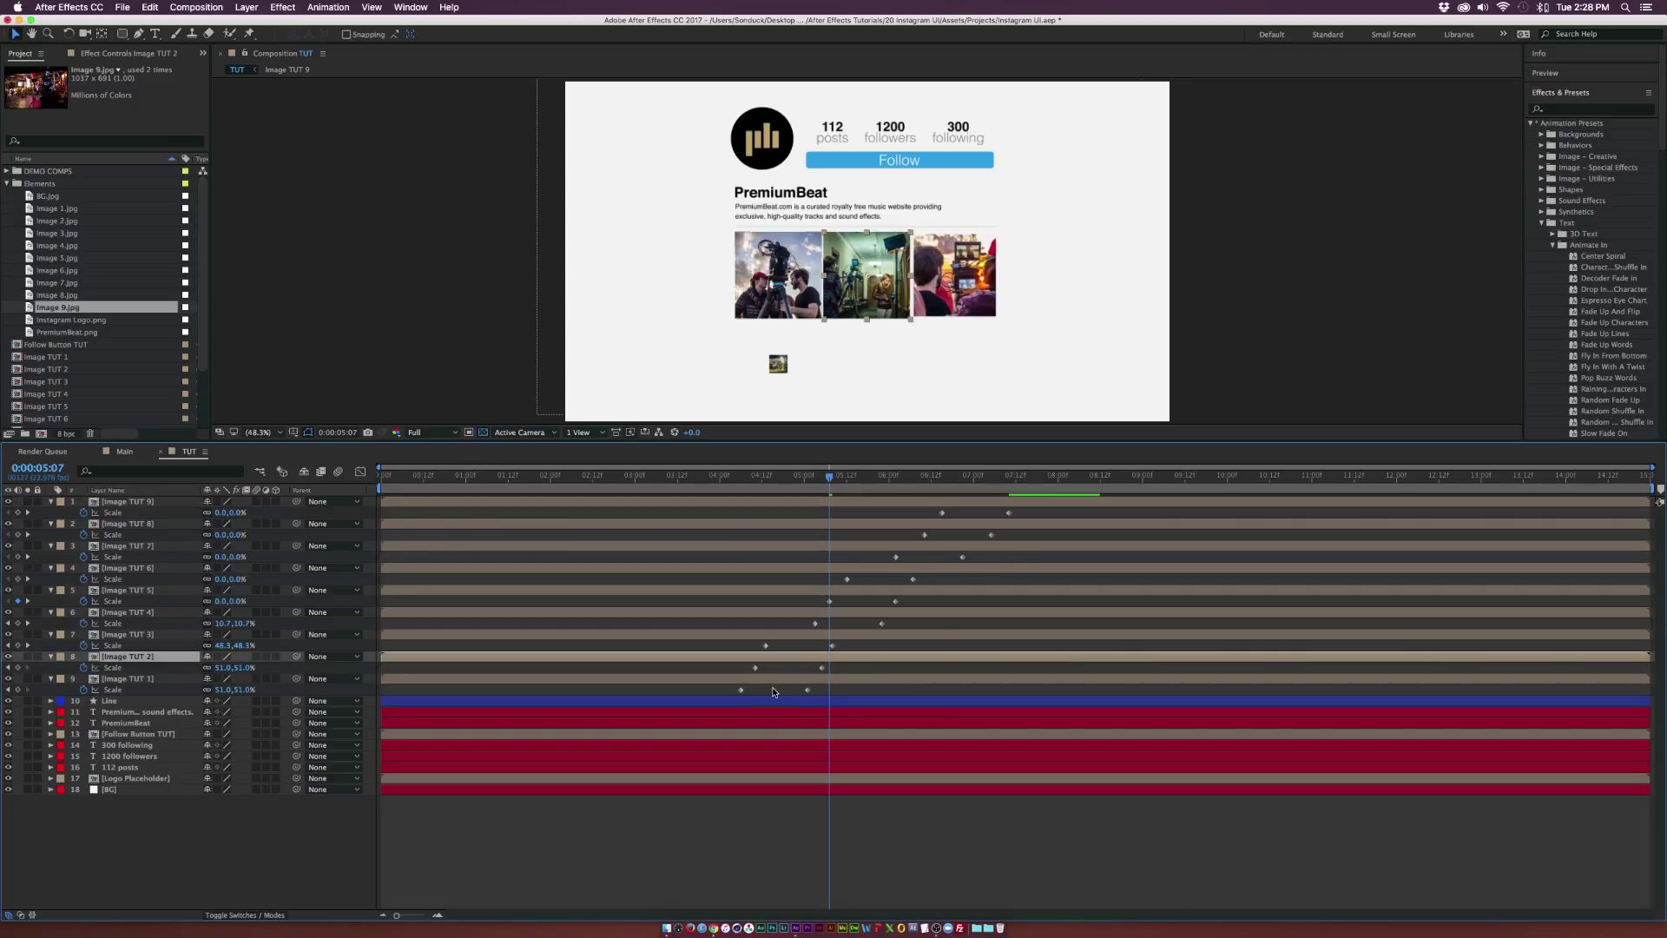
pyautogui.click(823, 662)
# Apply Easy Ease to the Image TUT 1–3 keyframes, collapse properties and preview the pop-in
pyautogui.moveTo(775, 692); pyautogui.dragTo(1031, 517)
pyautogui.press('F9')
pyautogui.click(368, 831)
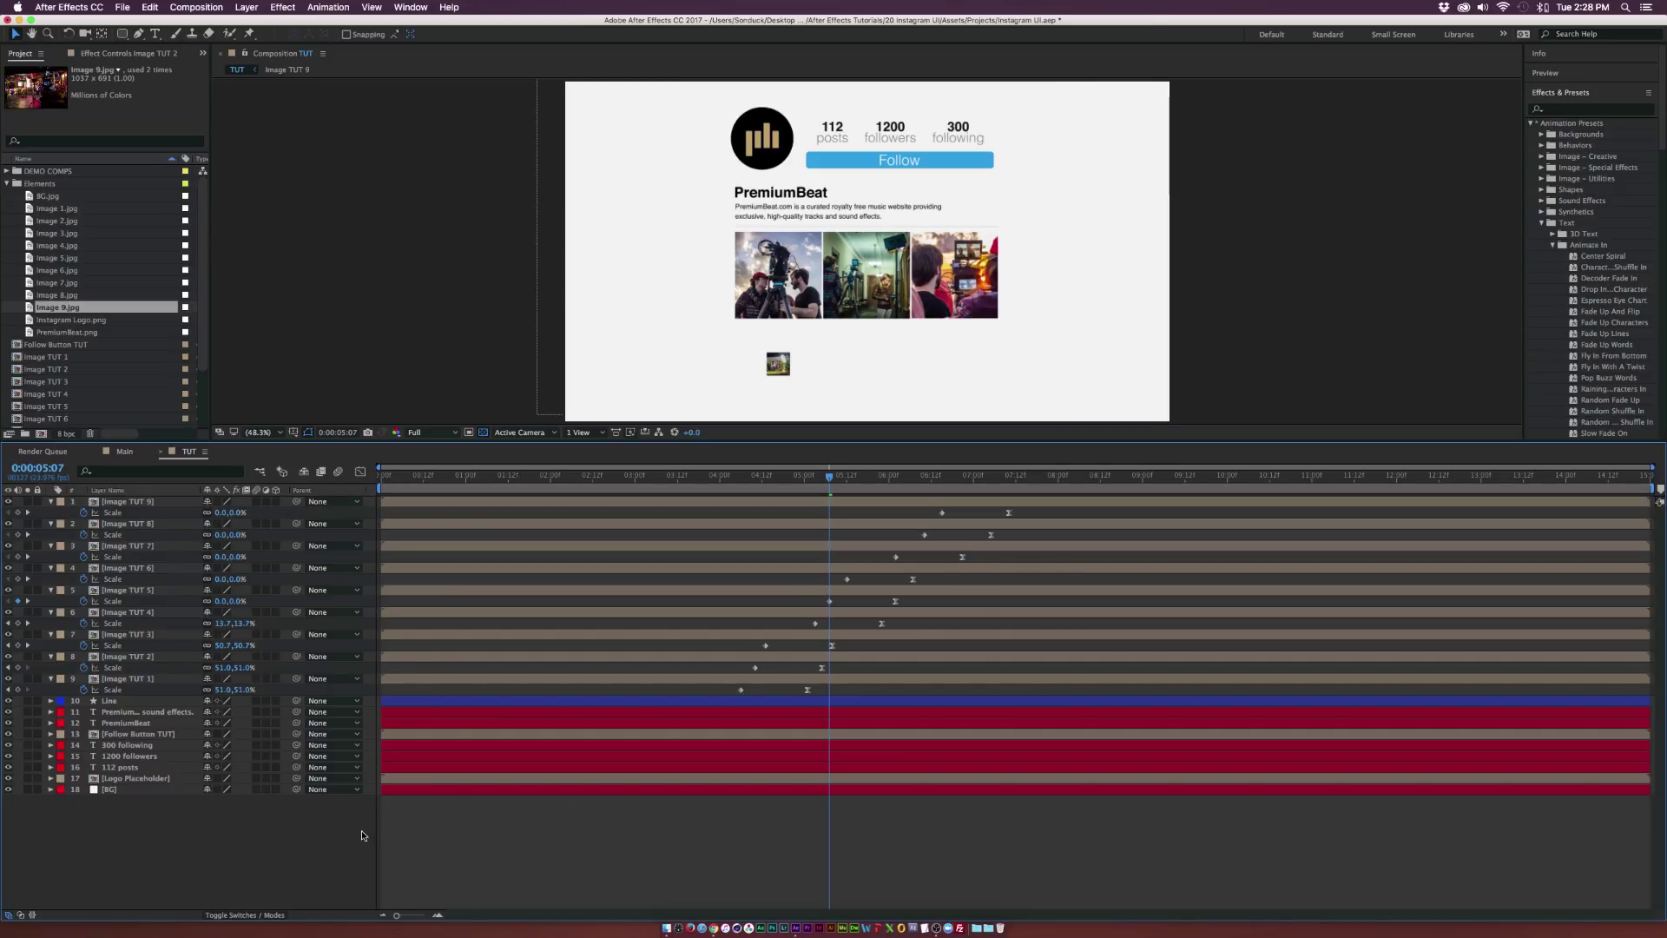
pyautogui.press('u')
pyautogui.press('space')
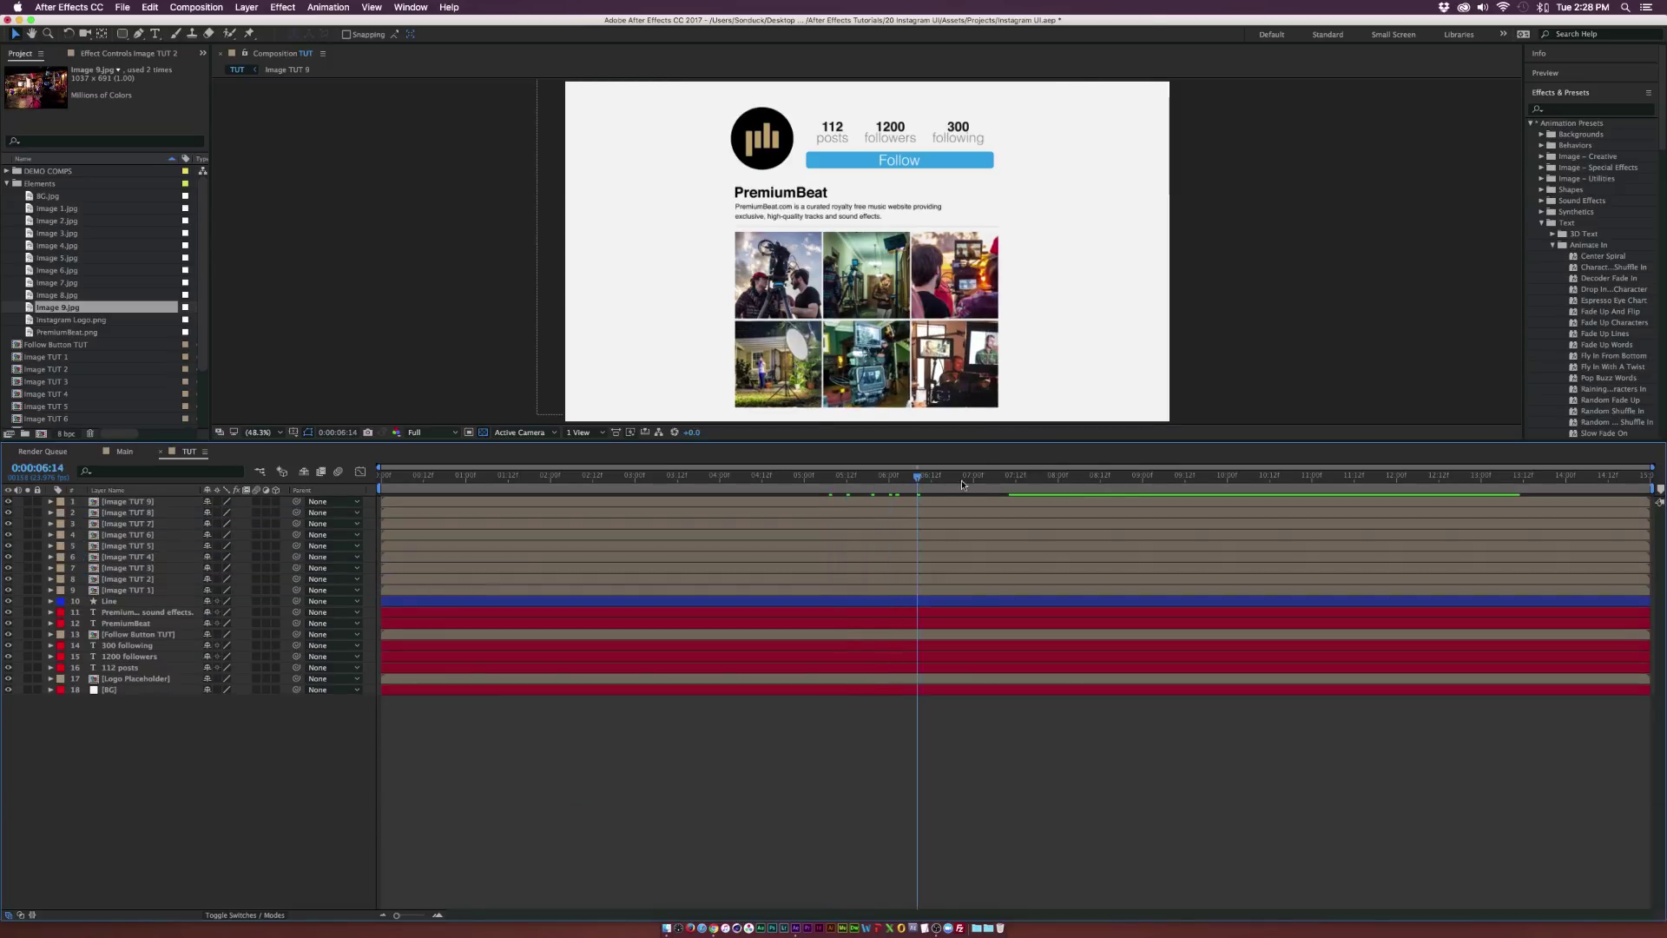
pyautogui.moveTo(1050, 489); pyautogui.dragTo(439, 523)
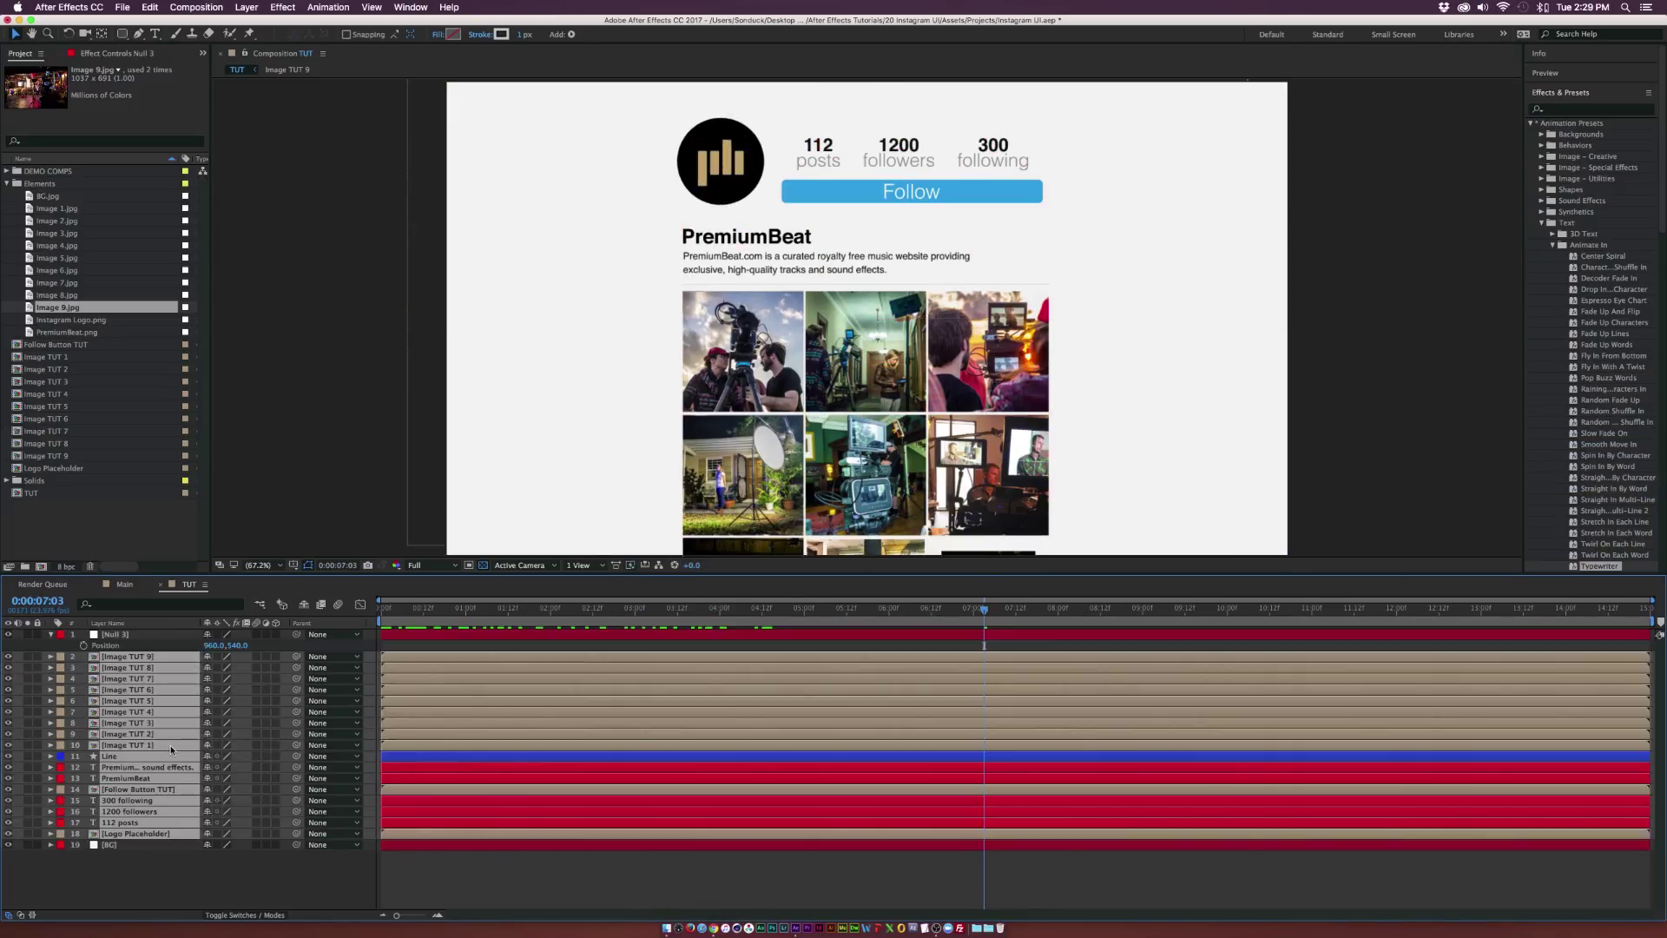
# Precompose all layers from Logo Placeholder up to the top image, leaving BG out, as UI TUT
pyautogui.click(130, 811)
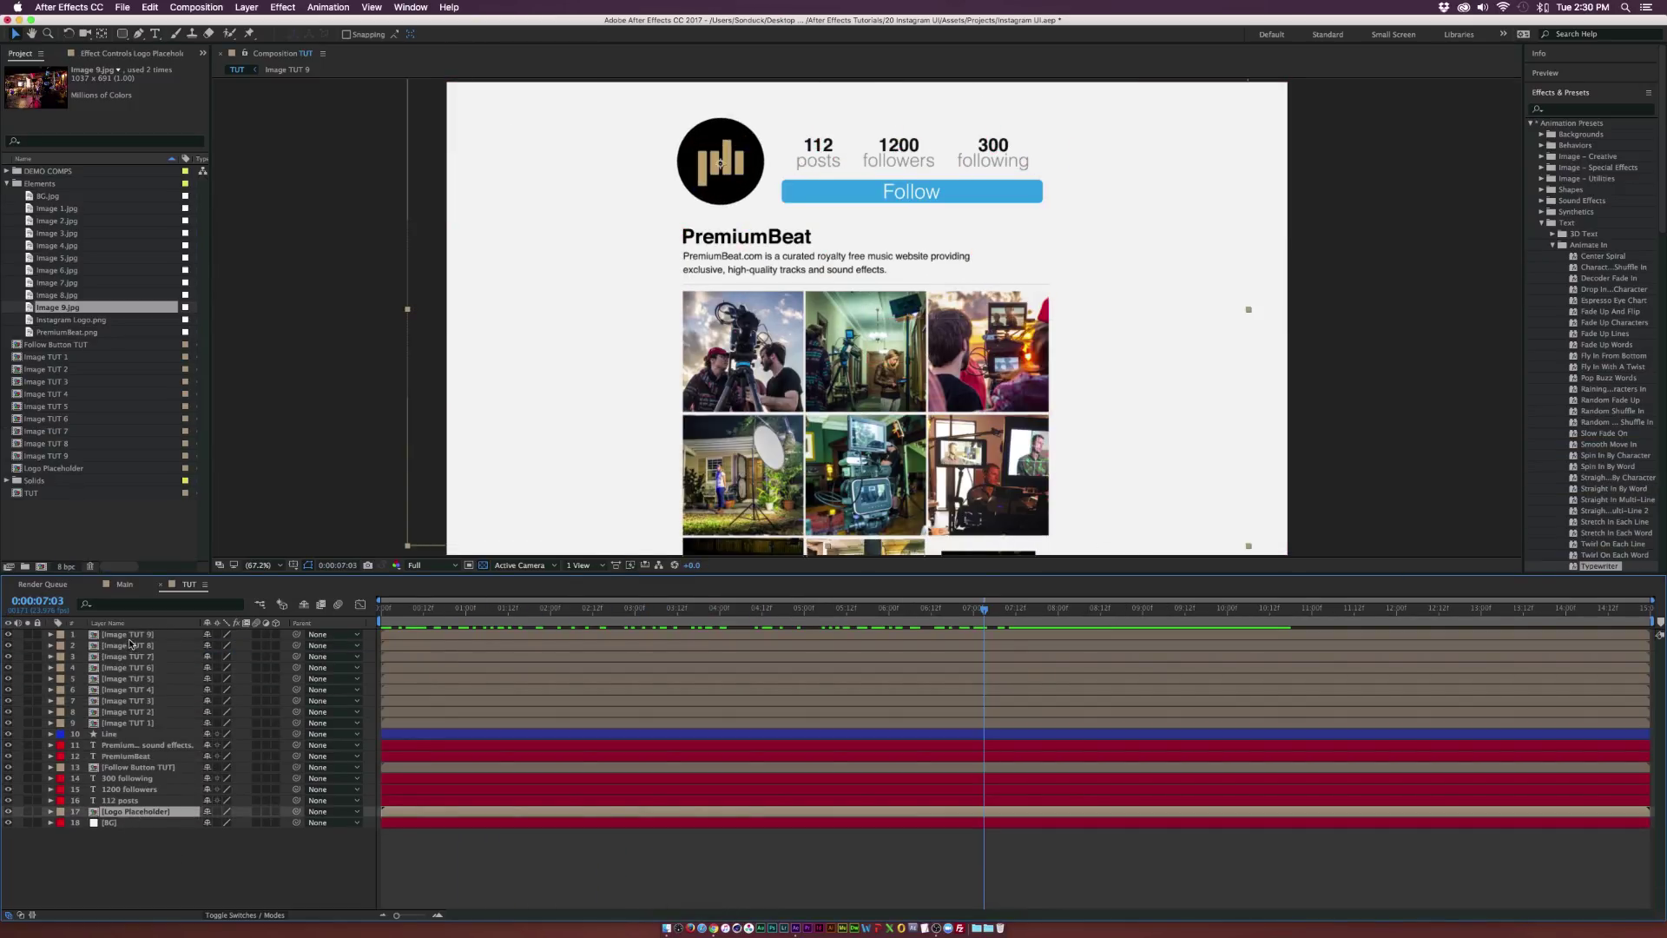
pyautogui.keyDown('shift'); pyautogui.click(131, 636); pyautogui.keyUp('shift')
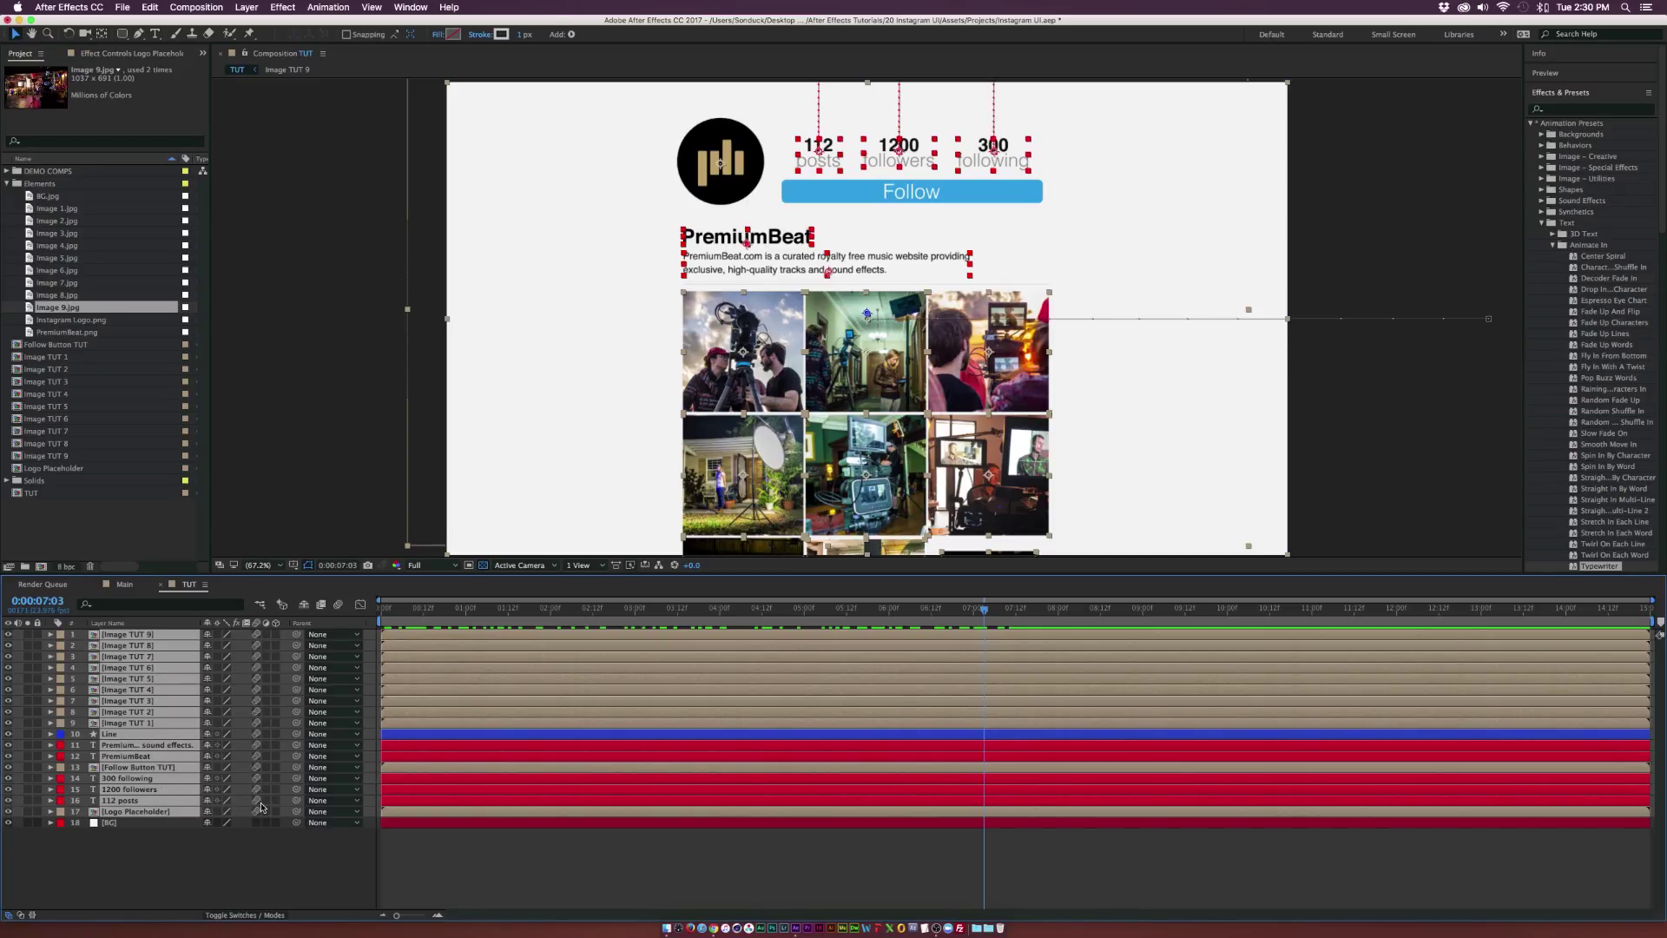
pyautogui.press('super+shift+c')
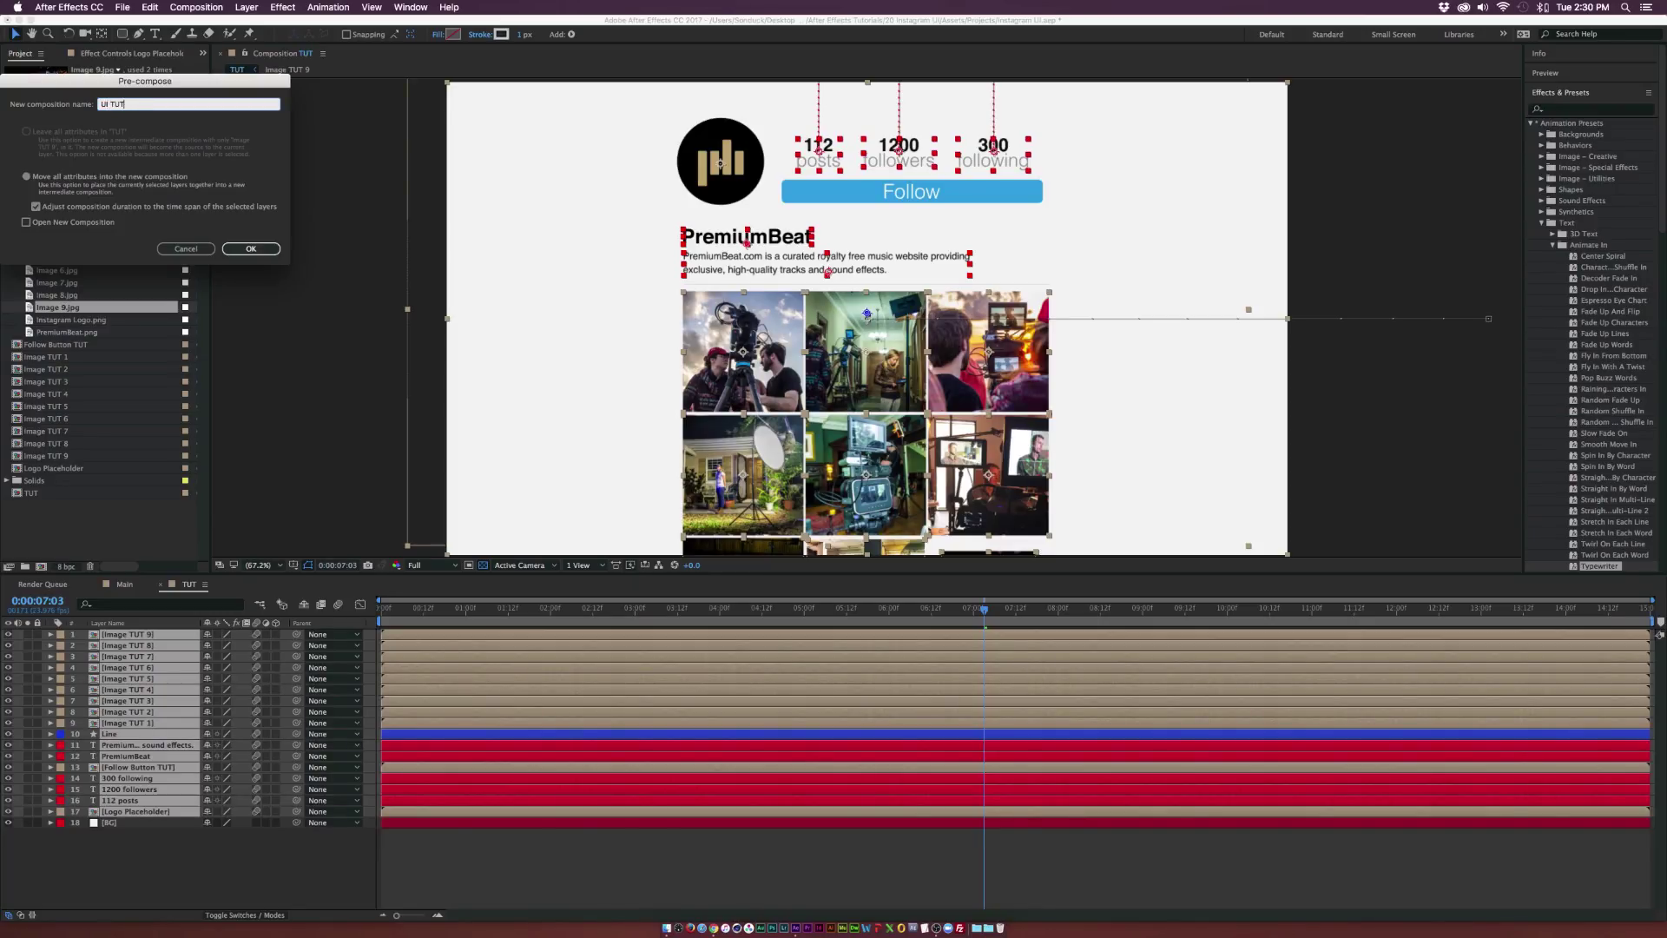
pyautogui.press('Return')
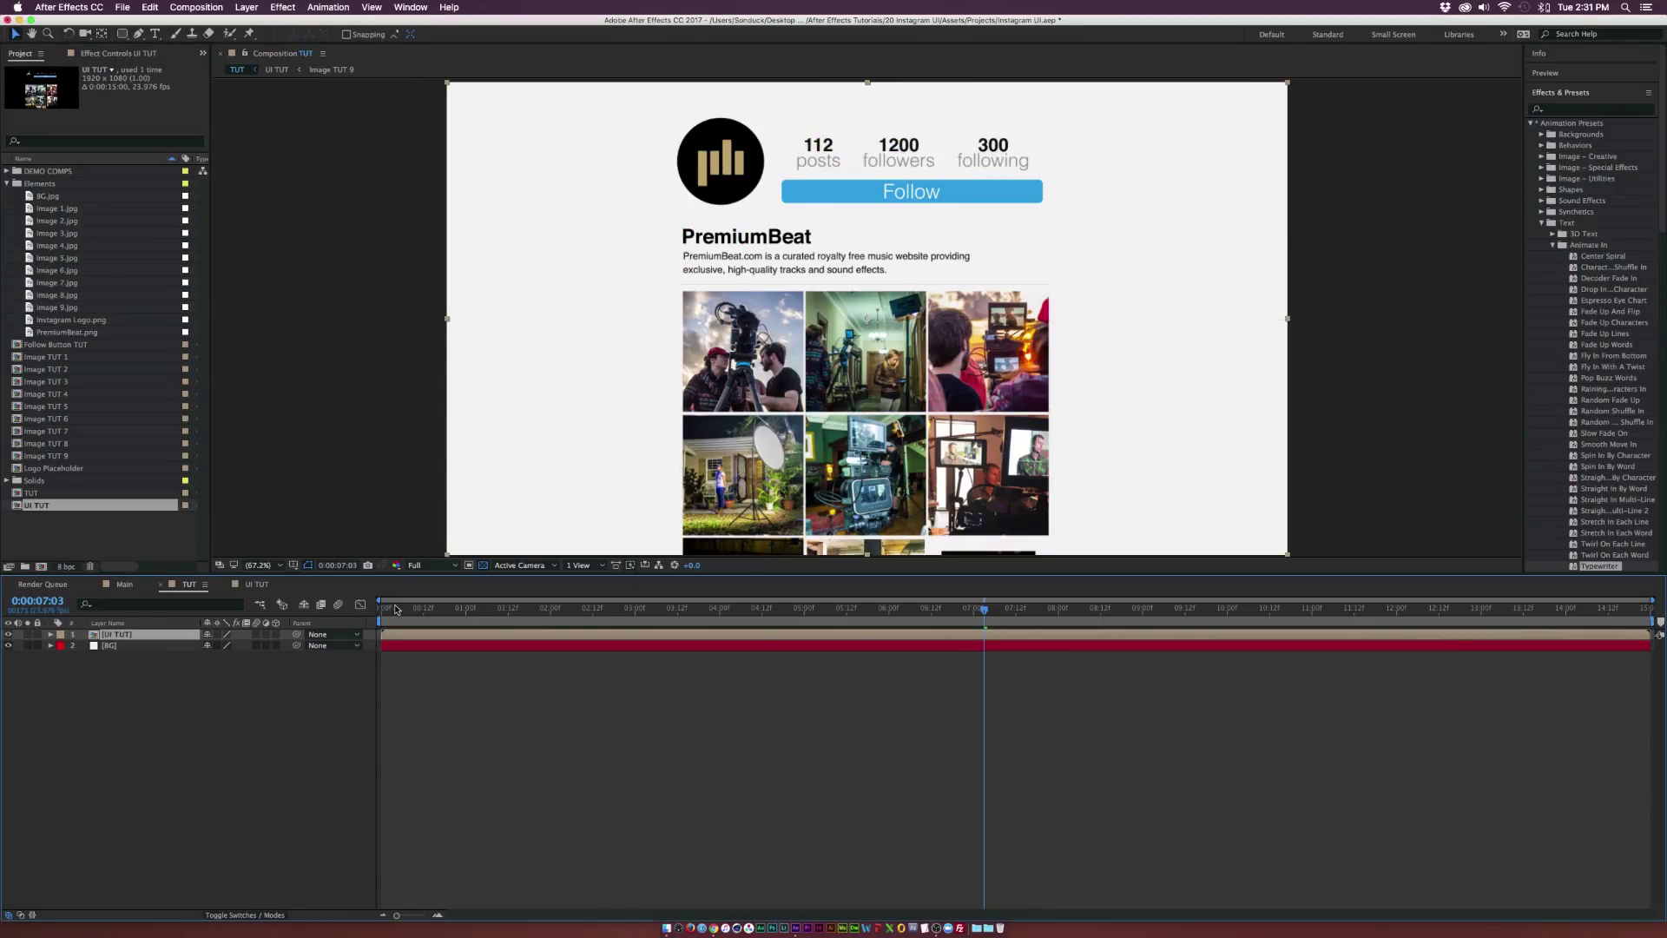
pyautogui.press('Home')
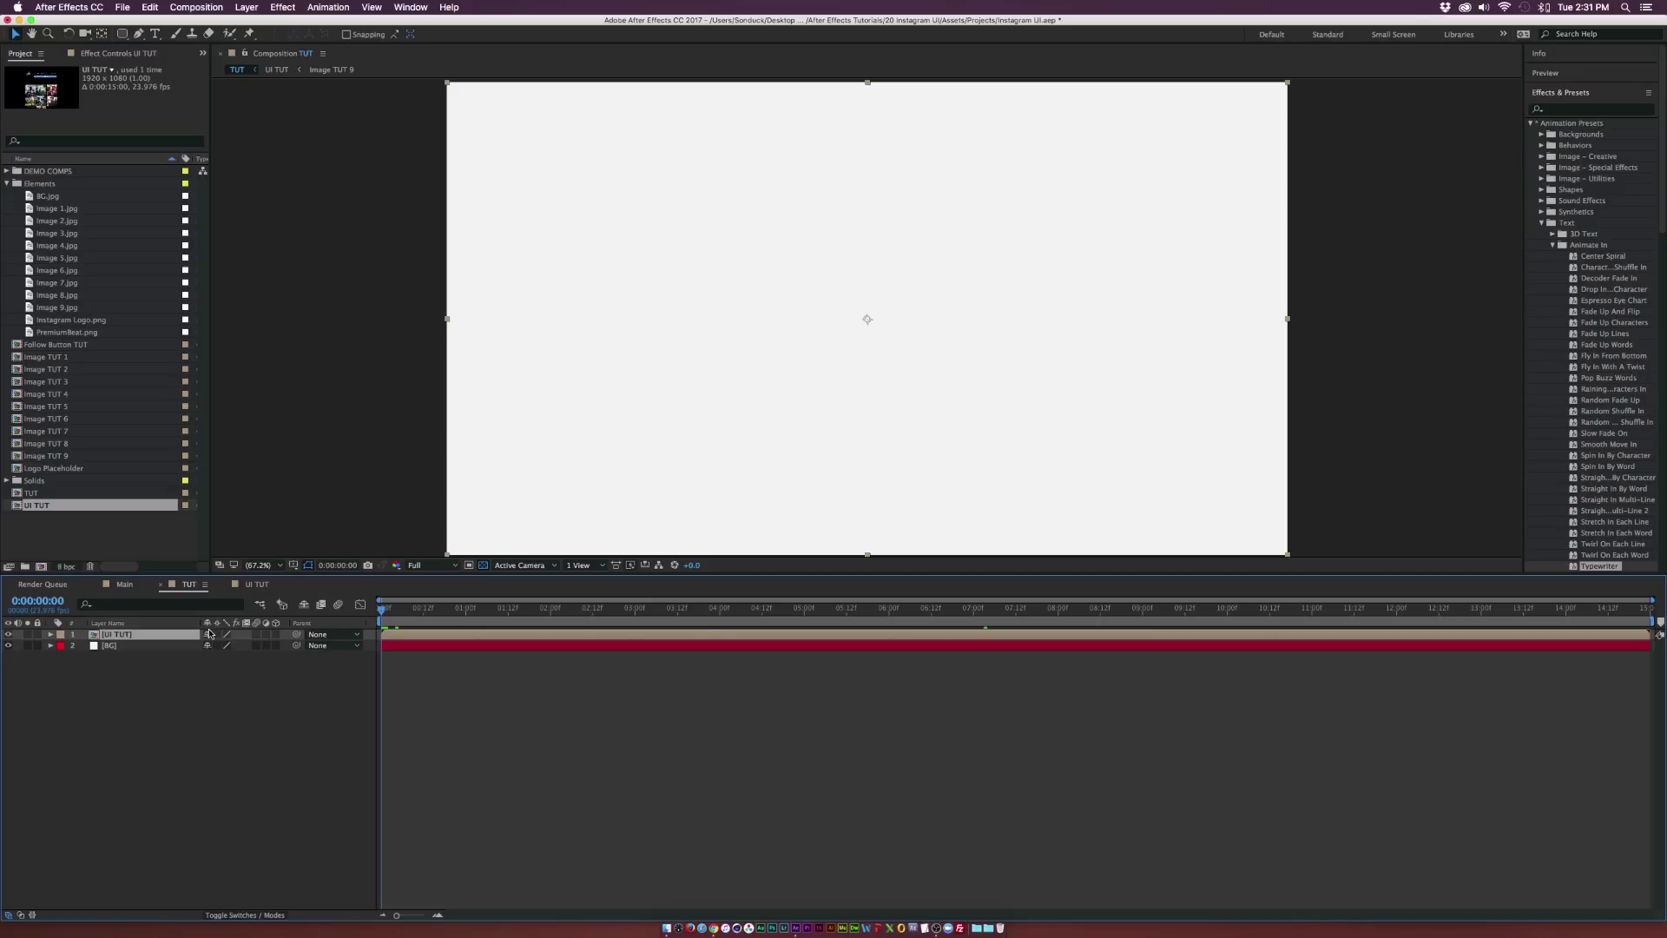
# Keyframe UI TUT's Position and raise its Y value at 2:18 so the profile scrolls upward, then preview
pyautogui.press('p')
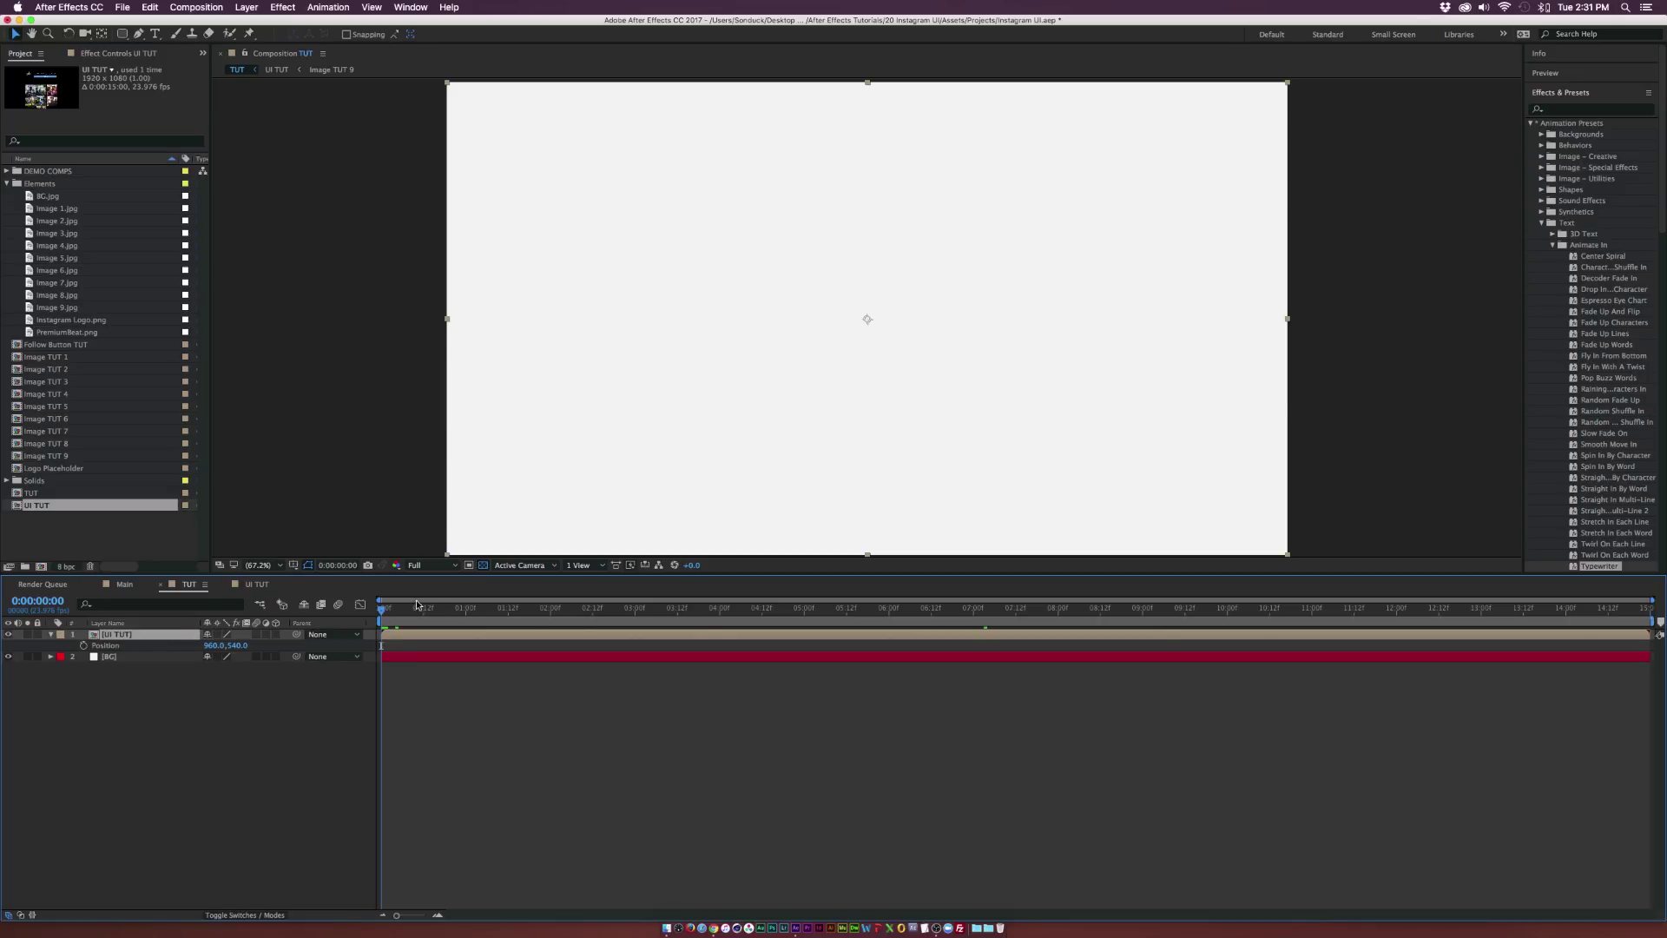
pyautogui.click(85, 645)
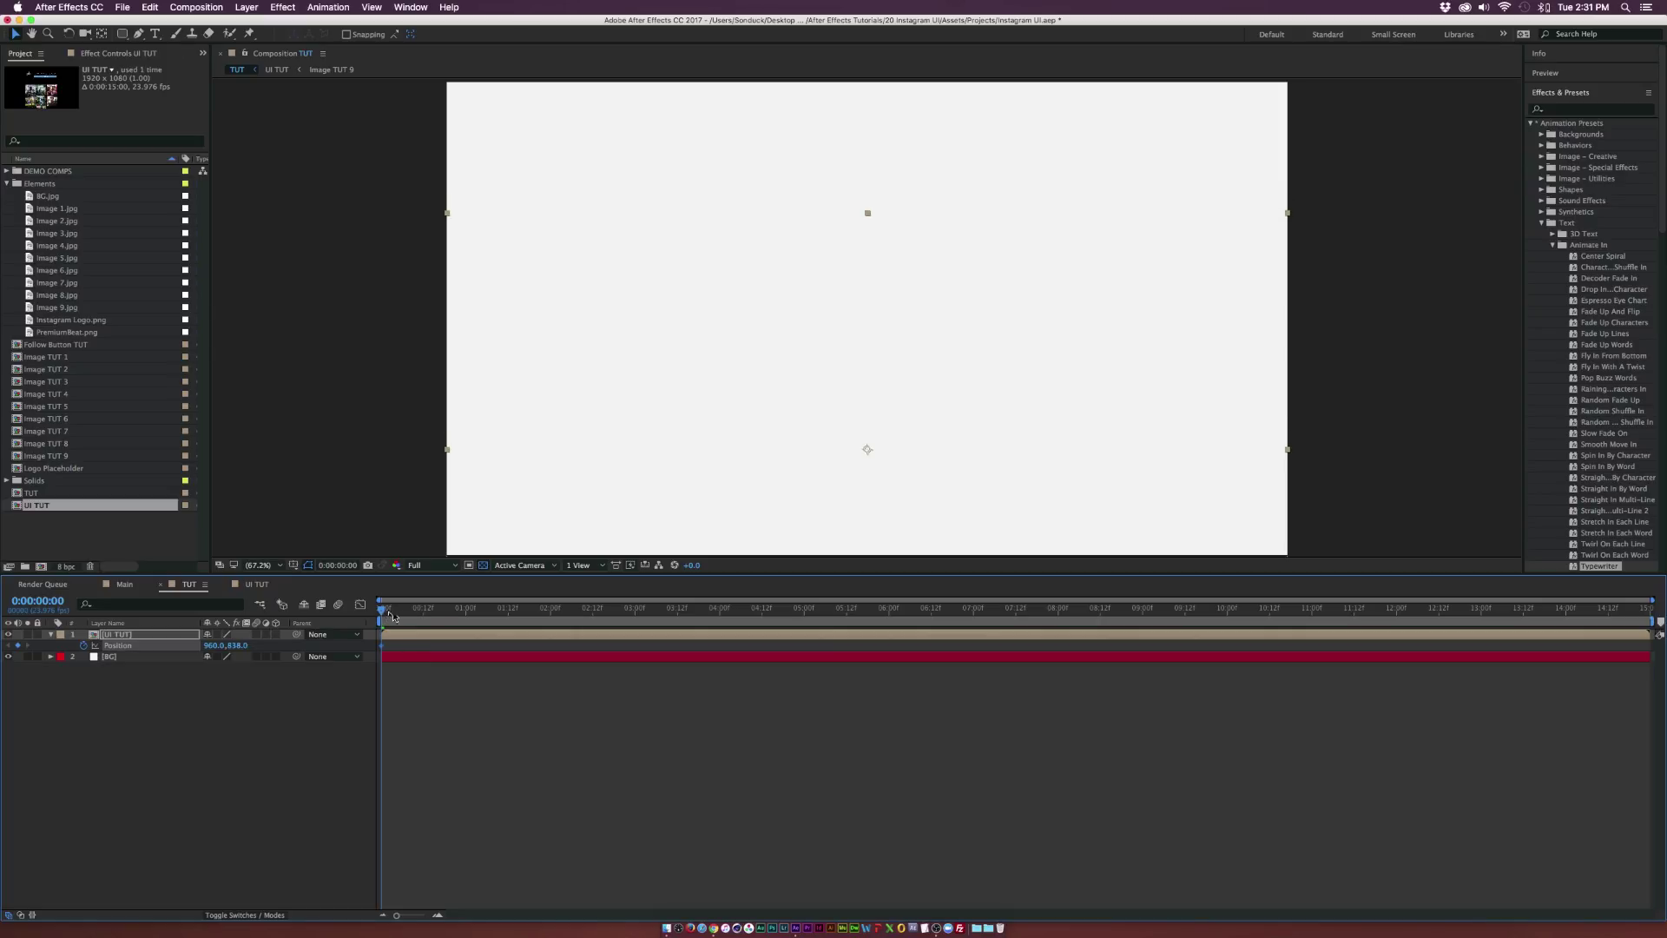
pyautogui.moveTo(390, 616); pyautogui.dragTo(1139, 630)
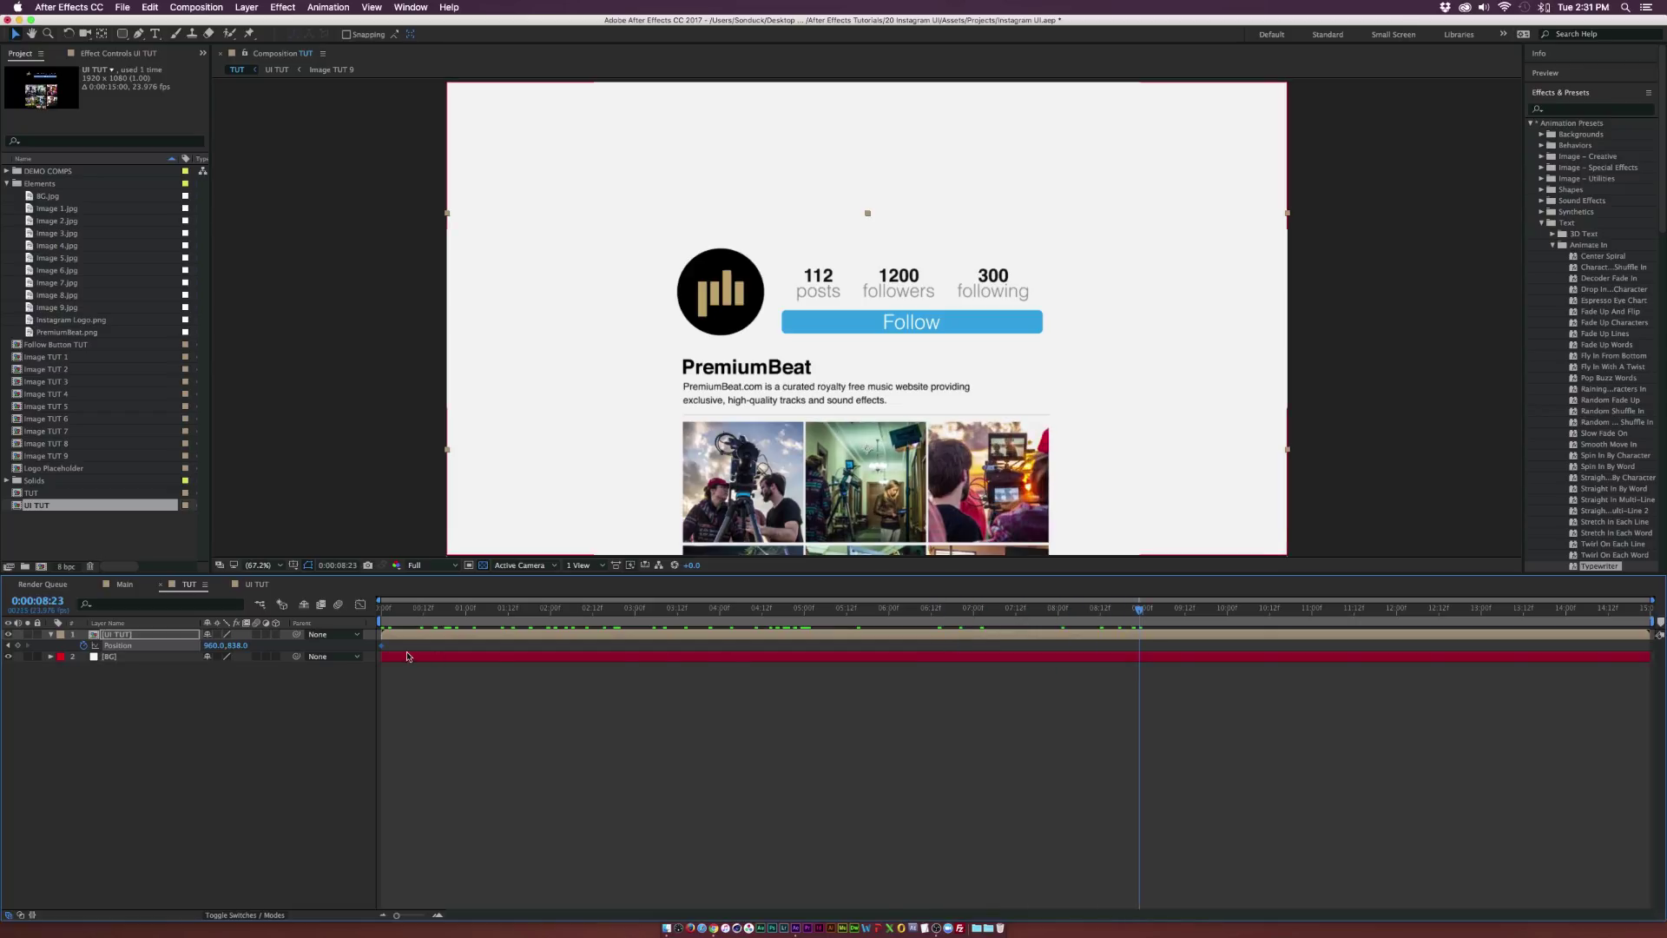
pyautogui.moveTo(217, 645); pyautogui.dragTo(152, 645)
pyautogui.press('space')
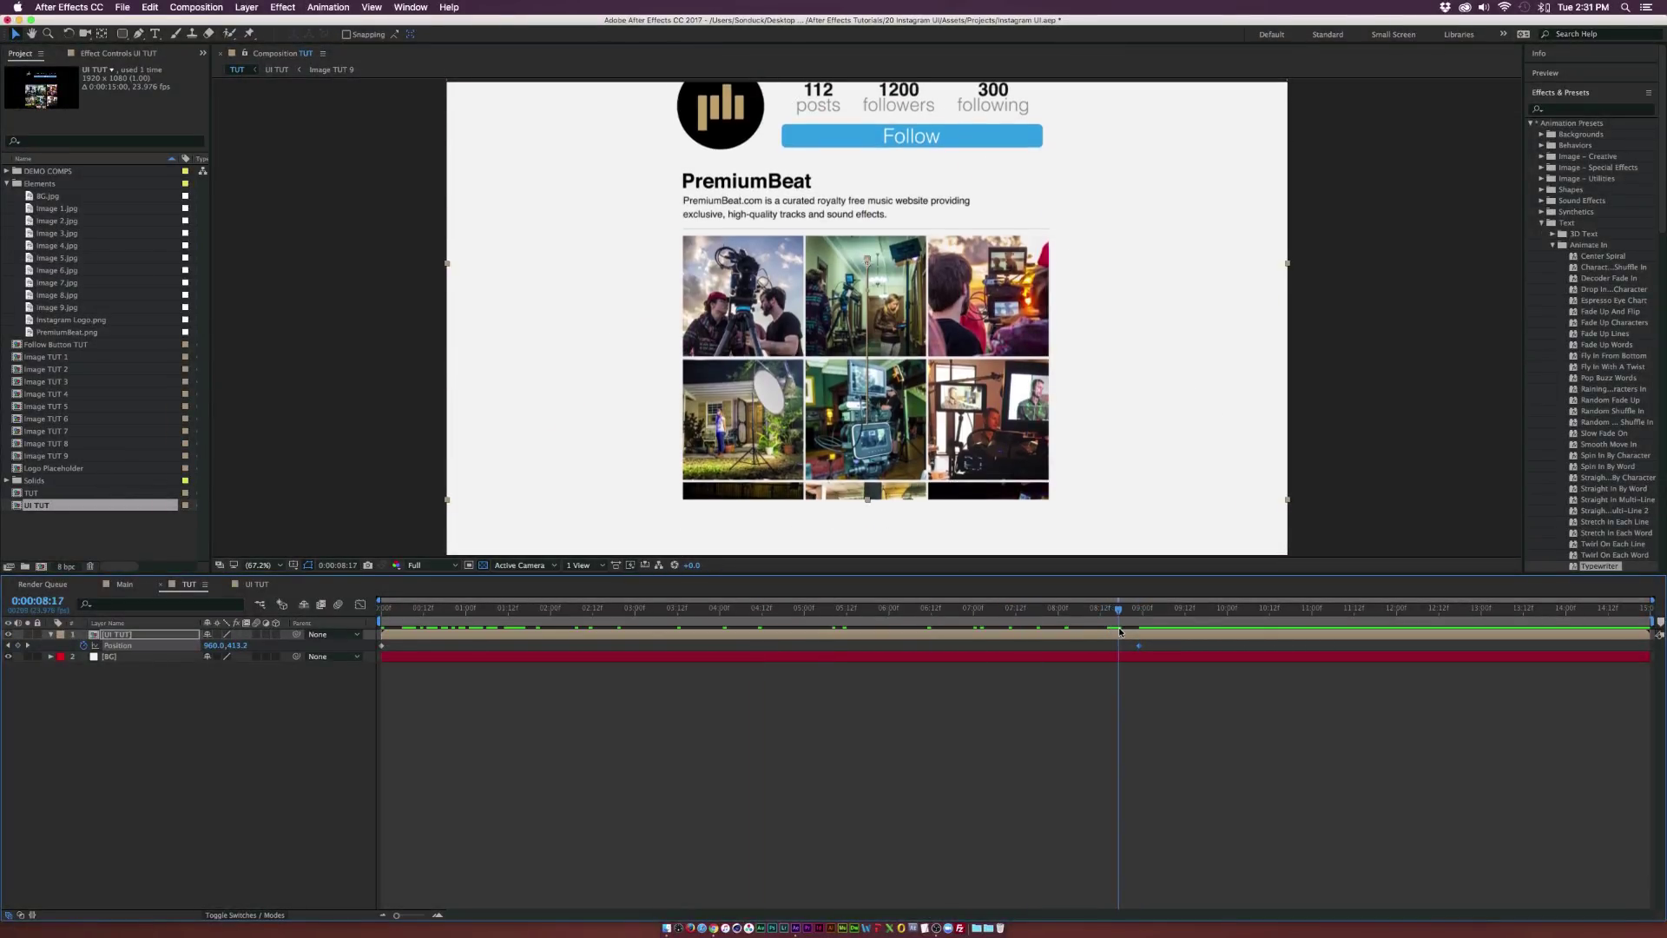
pyautogui.moveTo(1138, 633); pyautogui.dragTo(1085, 642)
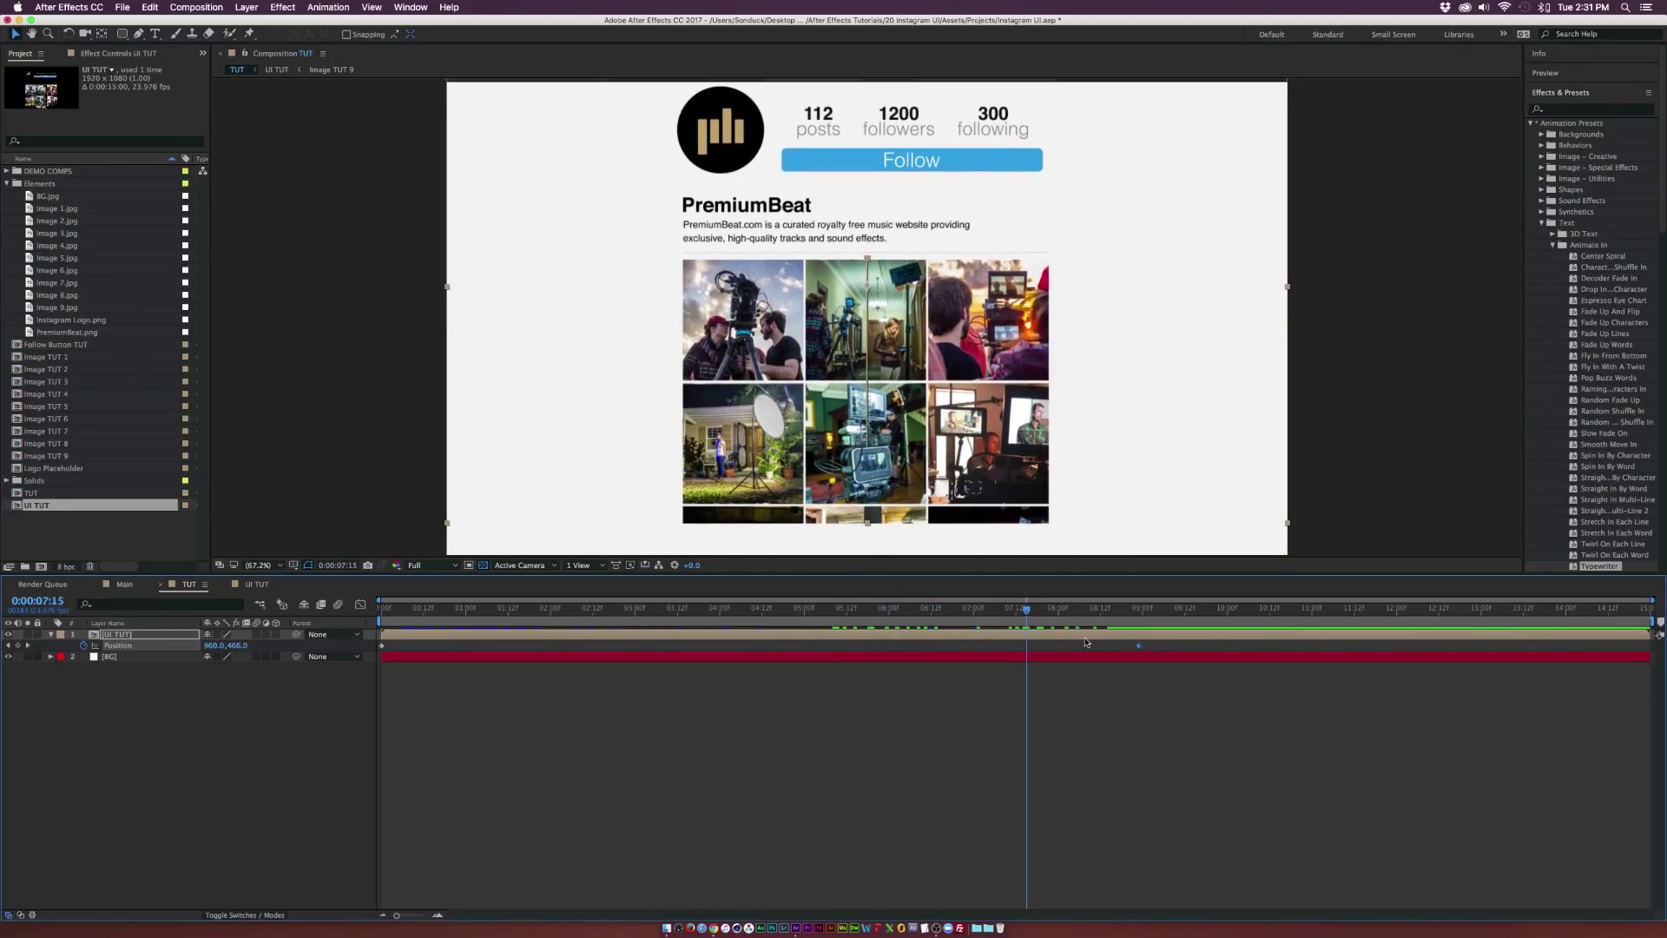
# Set the UI TUT precomp height to 2110 px in Composition Settings, then return to TUT
pyautogui.doubleClick(152, 635)
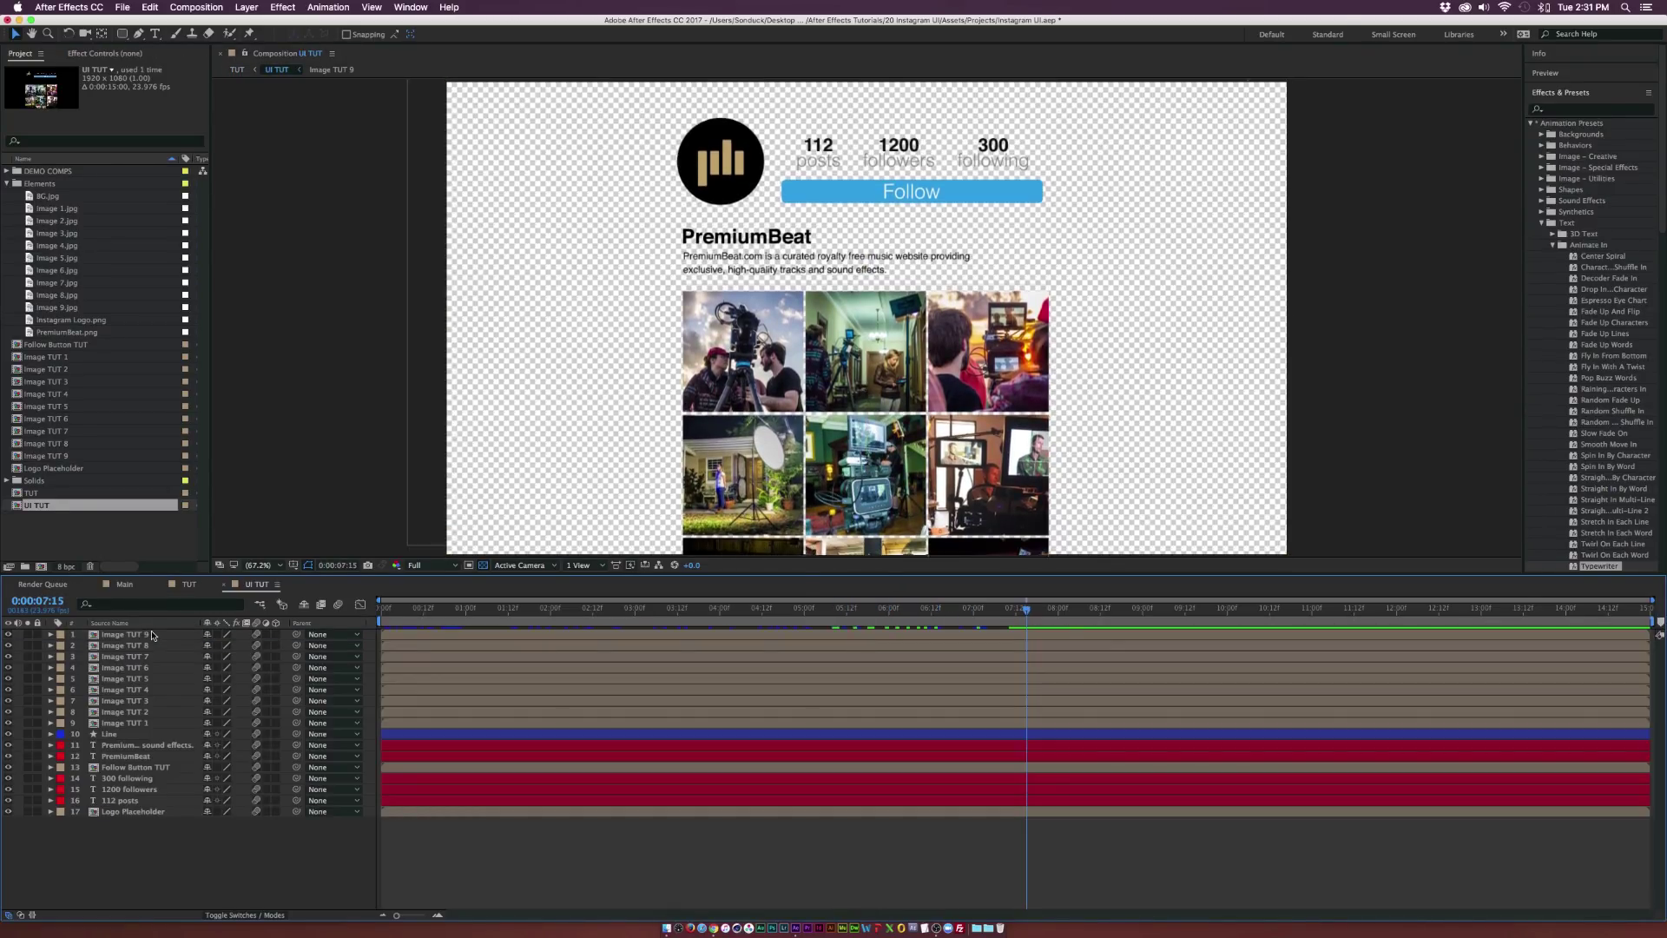
pyautogui.click(196, 7)
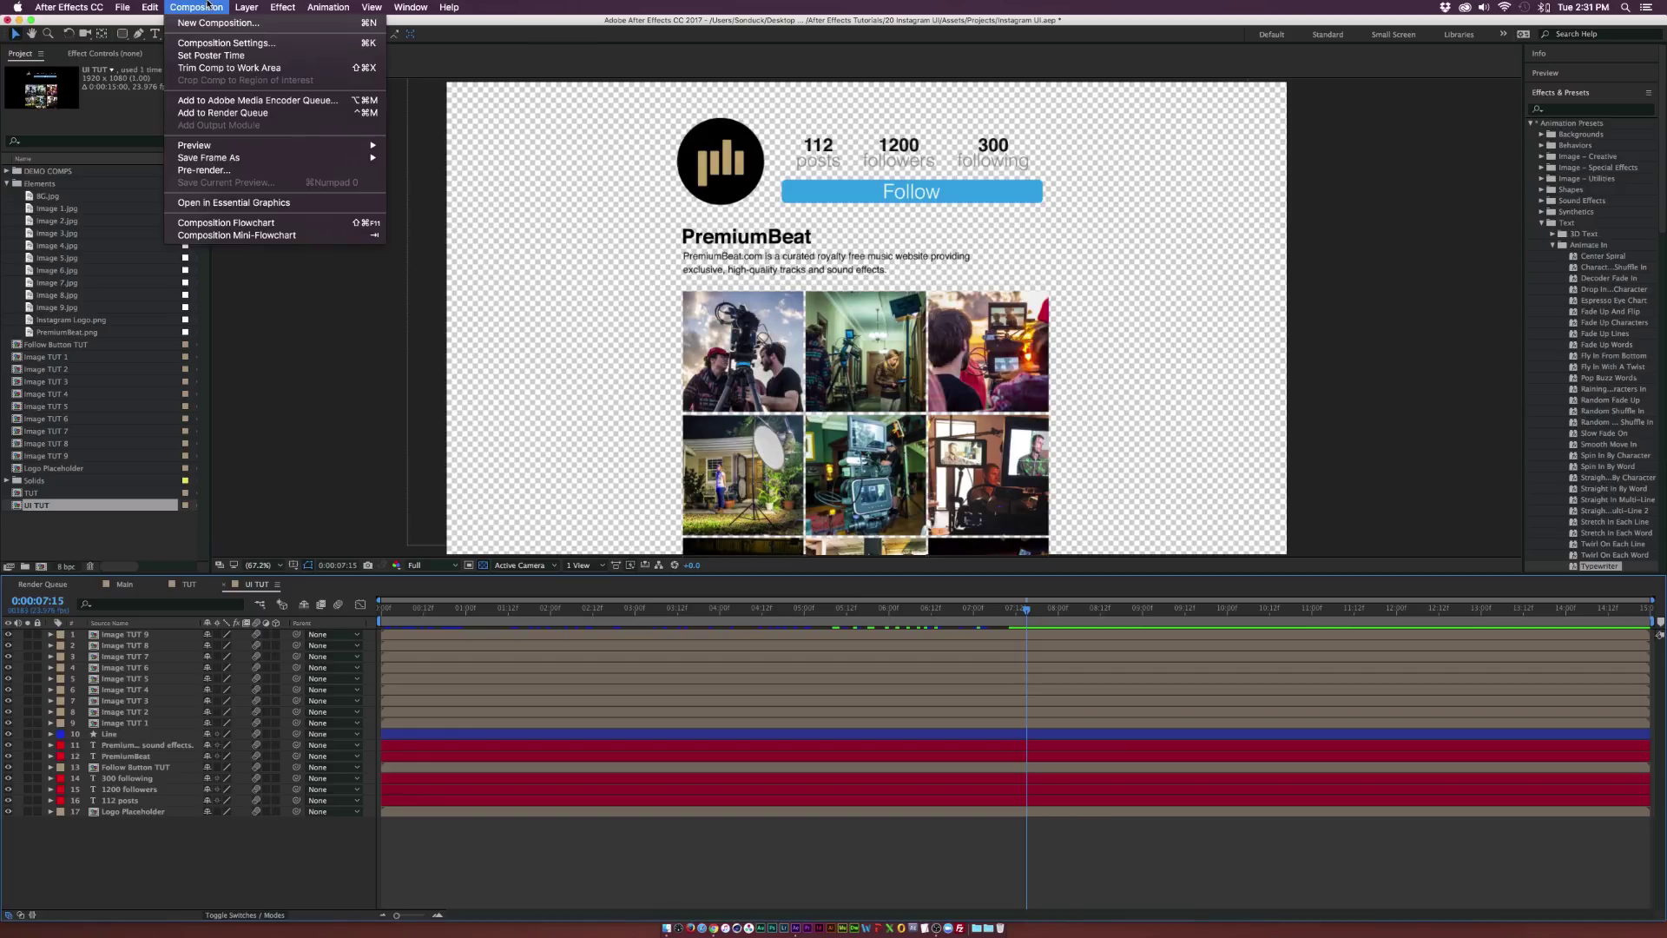
pyautogui.click(219, 49)
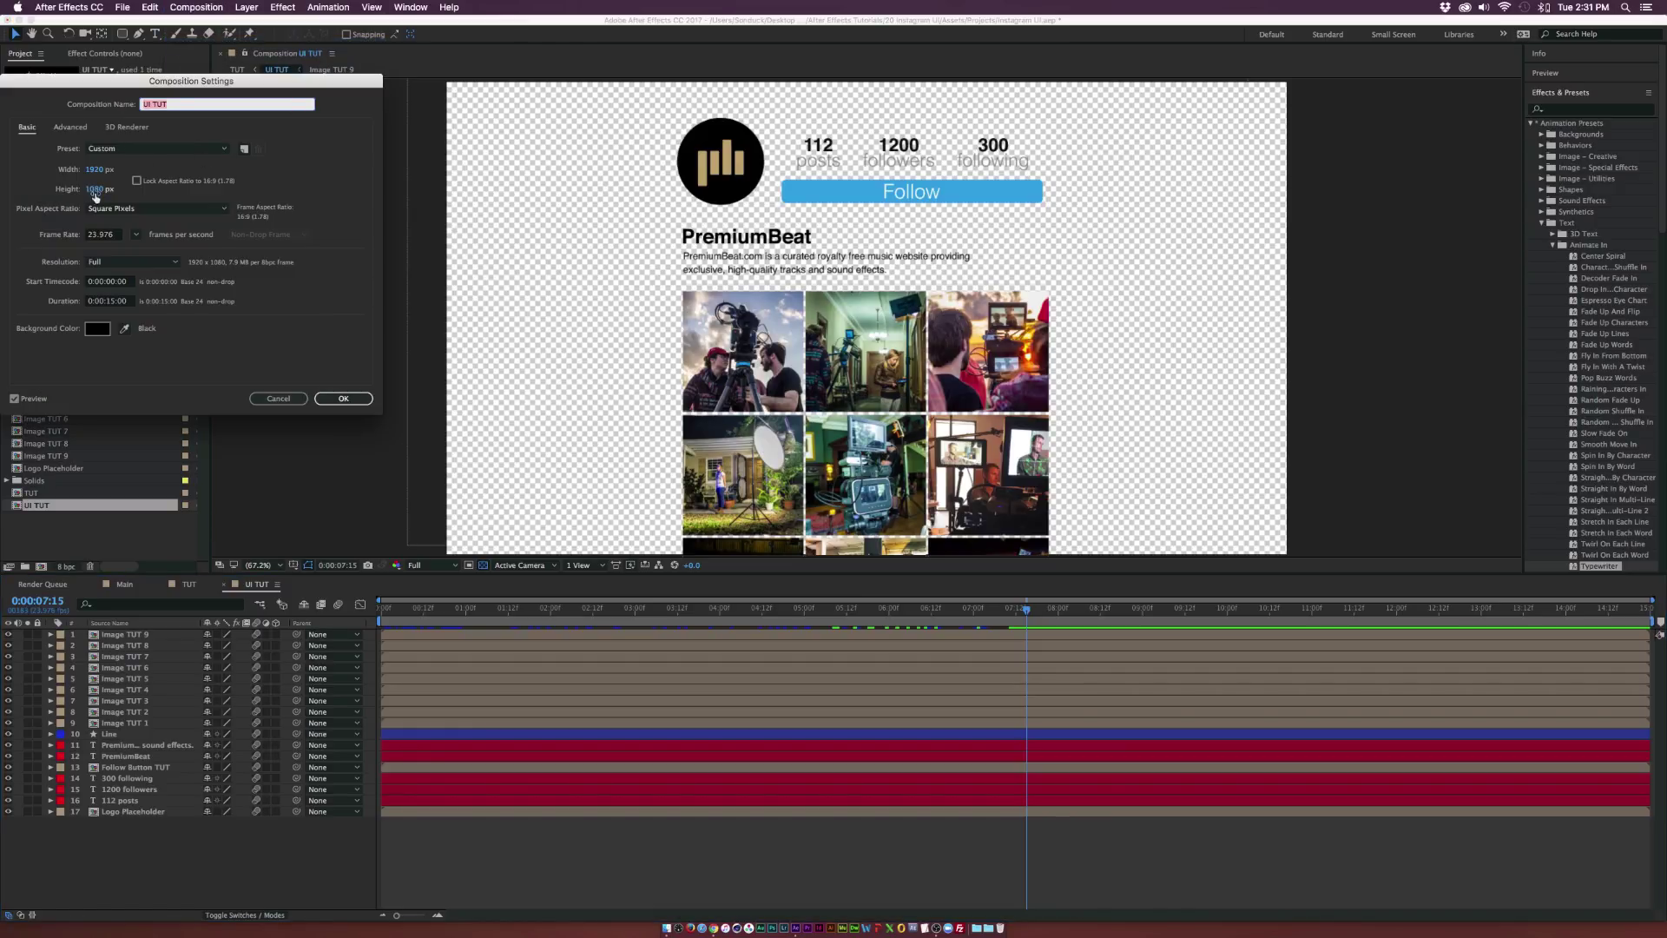
pyautogui.moveTo(95, 195); pyautogui.dragTo(147, 193)
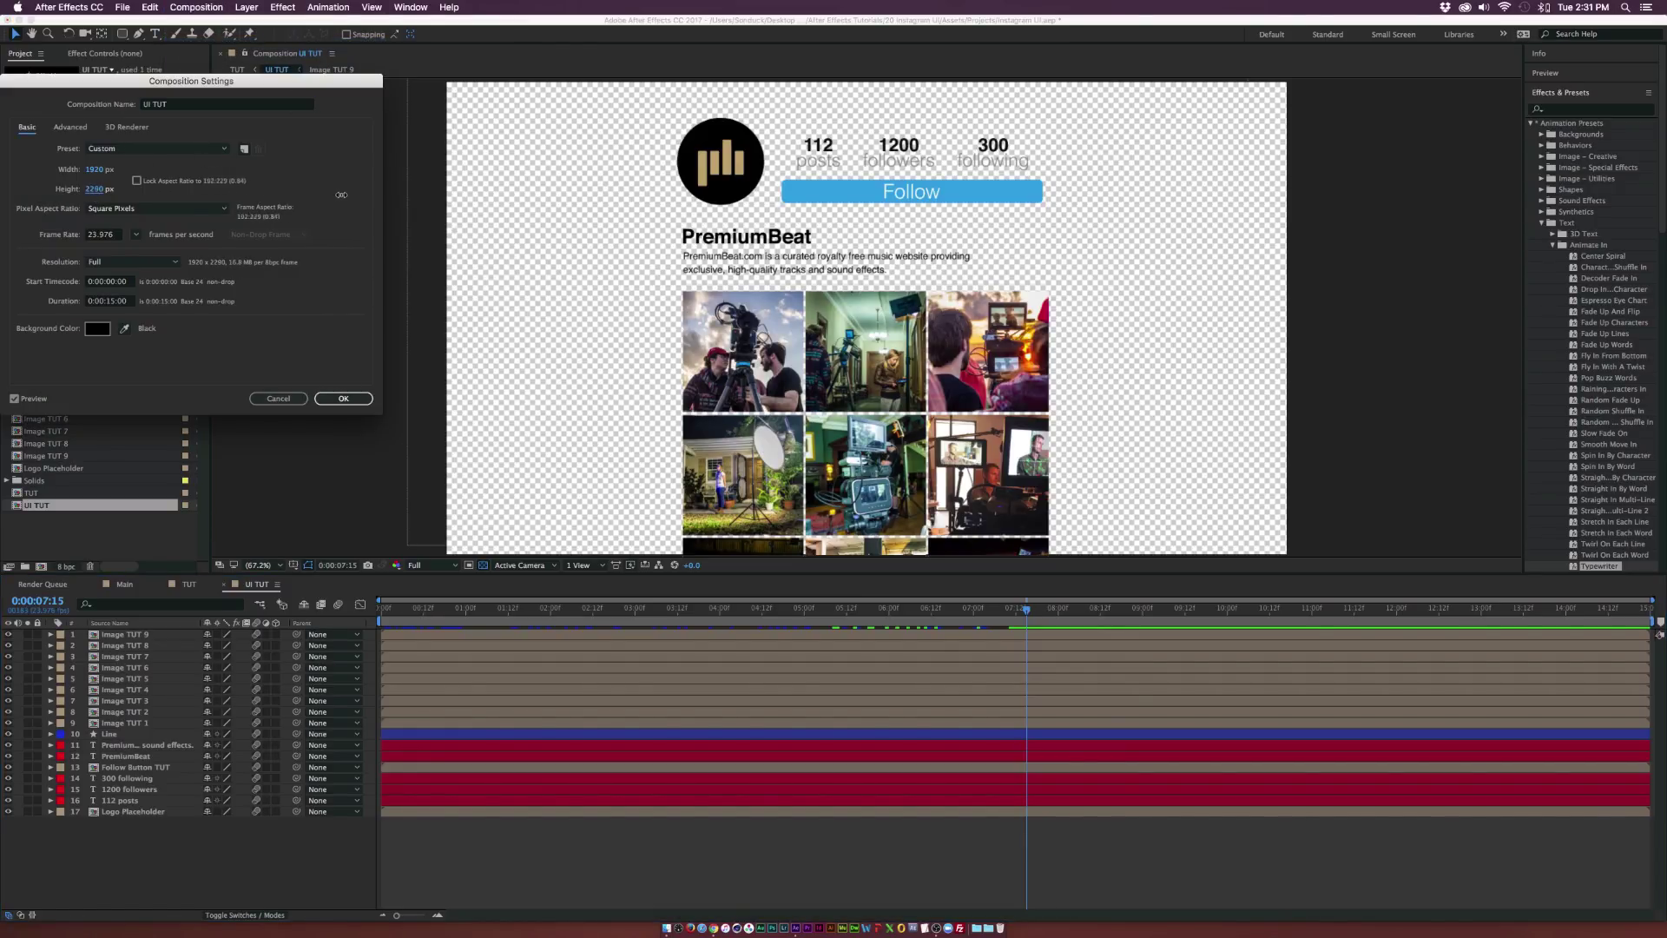
pyautogui.moveTo(328, 194); pyautogui.dragTo(333, 195)
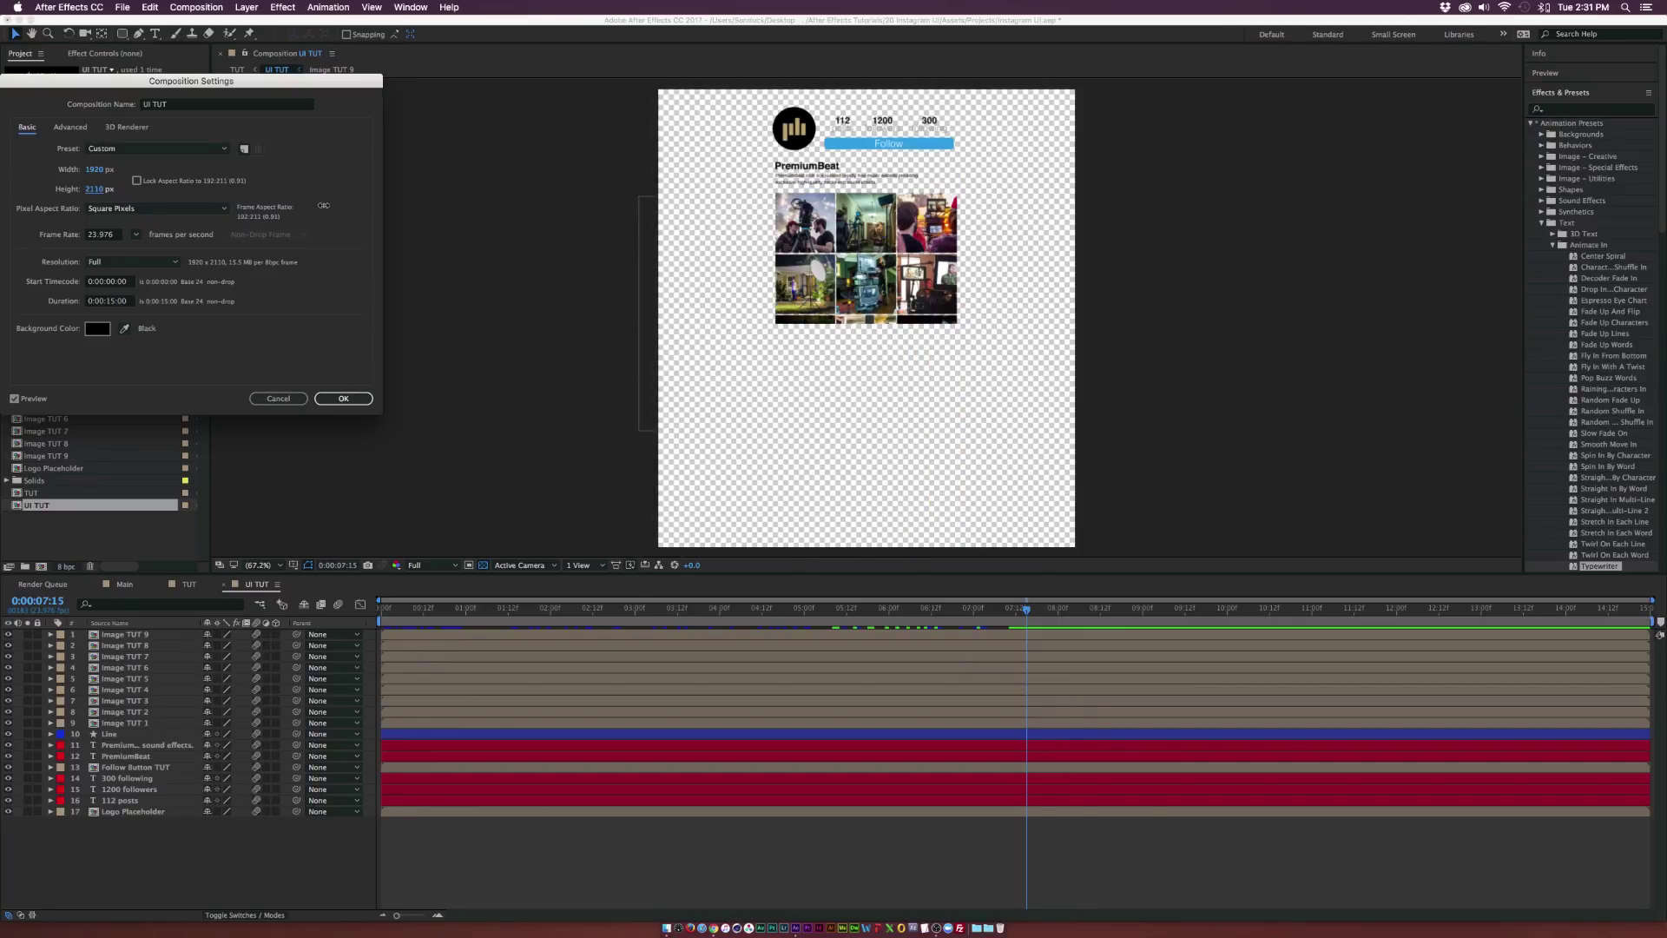
pyautogui.click(332, 399)
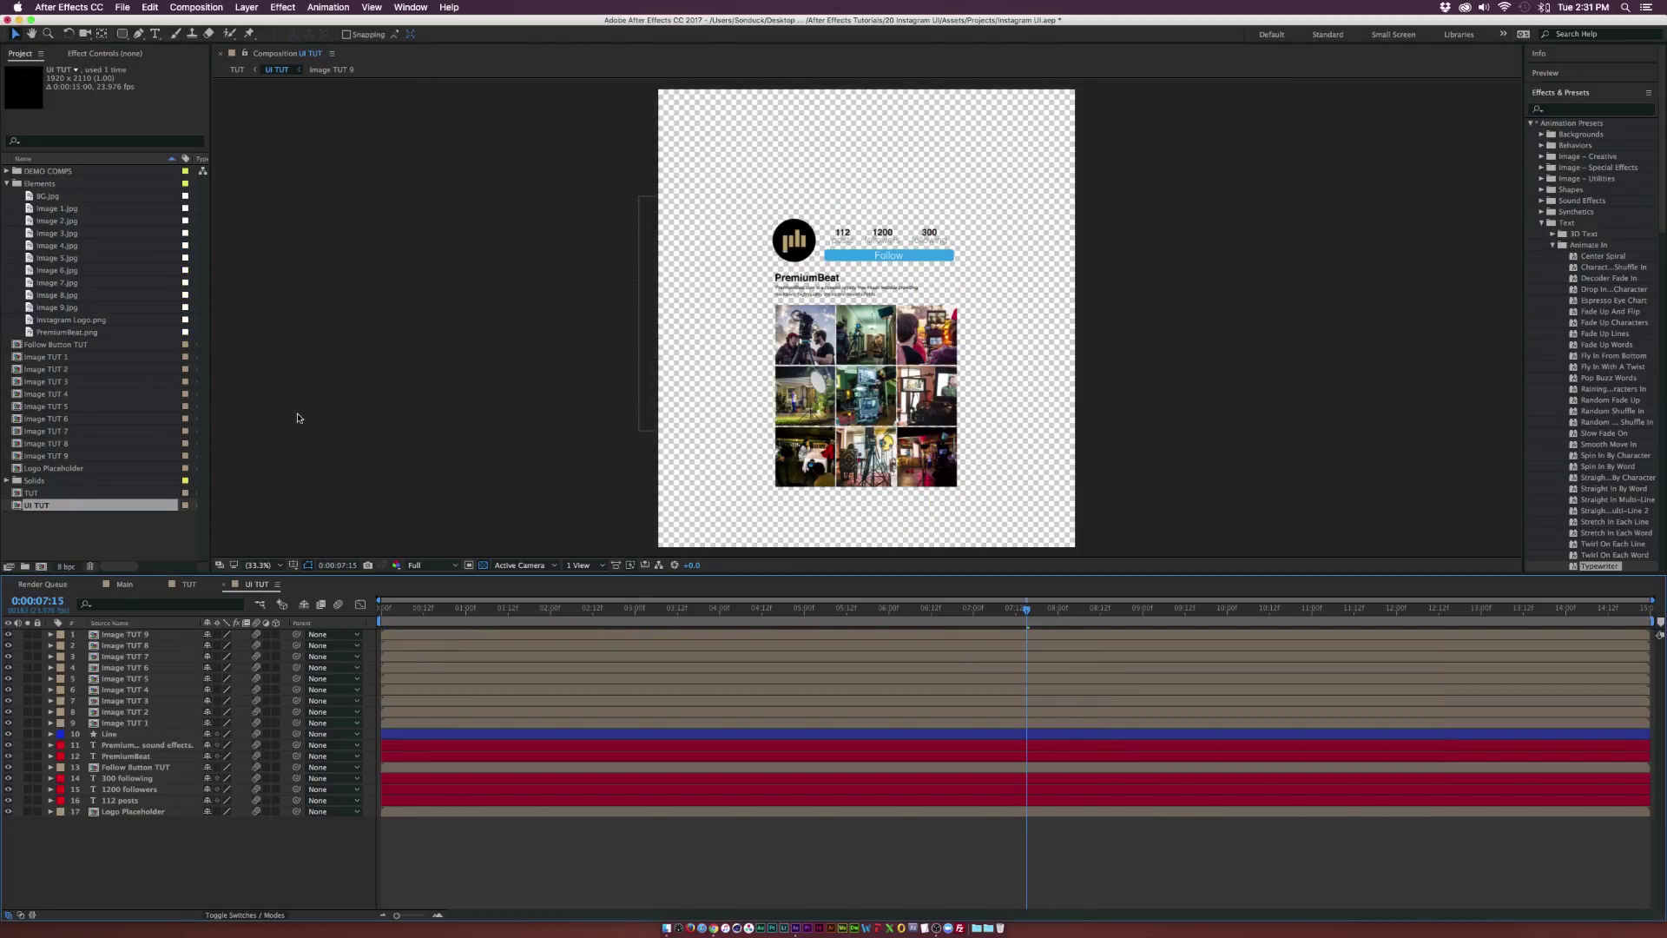
pyautogui.click(209, 585)
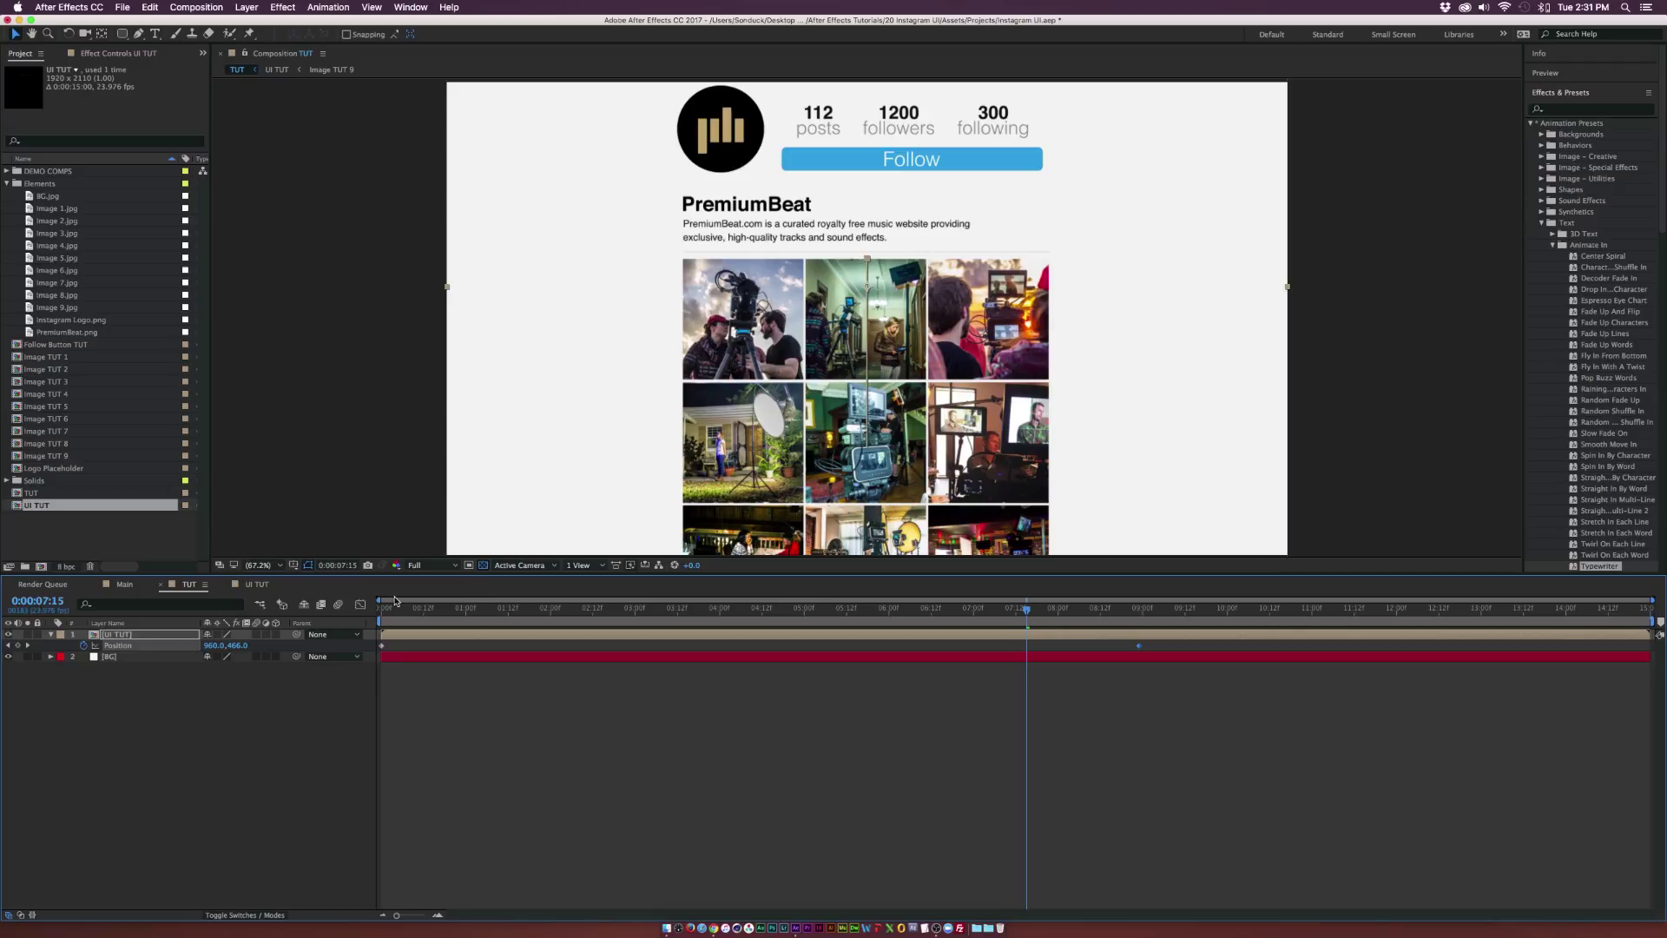
# Scrub the timeline to review the grid animation, ending near the start
pyautogui.moveTo(939, 614); pyautogui.dragTo(445, 632)
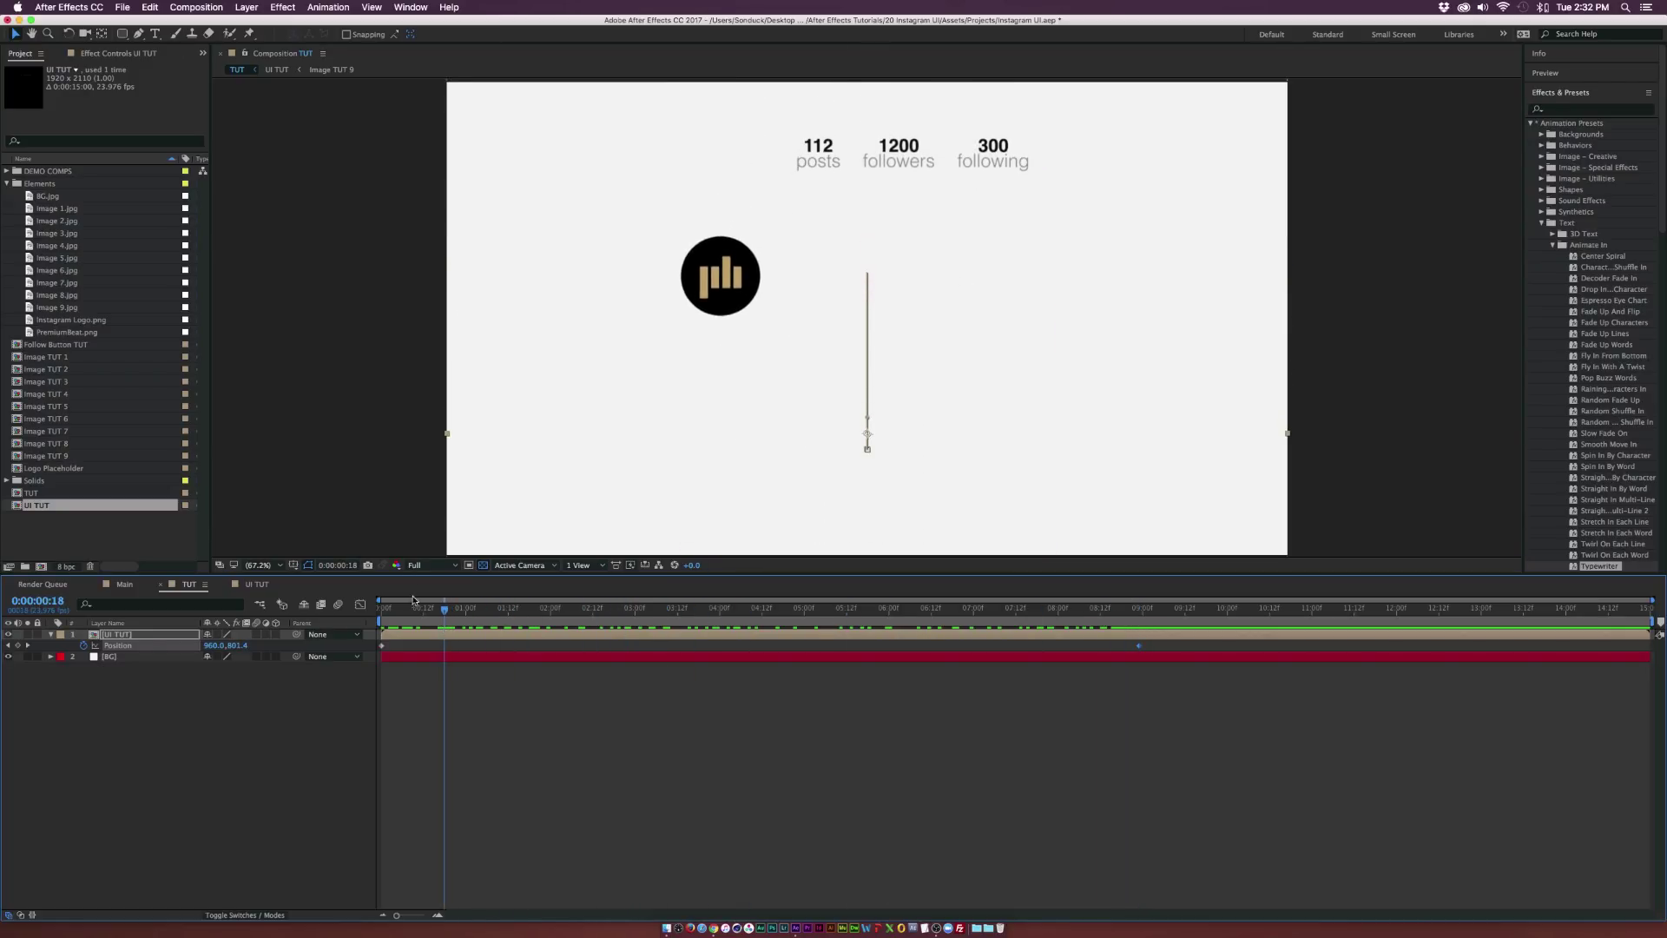
pyautogui.moveTo(411, 614); pyautogui.dragTo(460, 613)
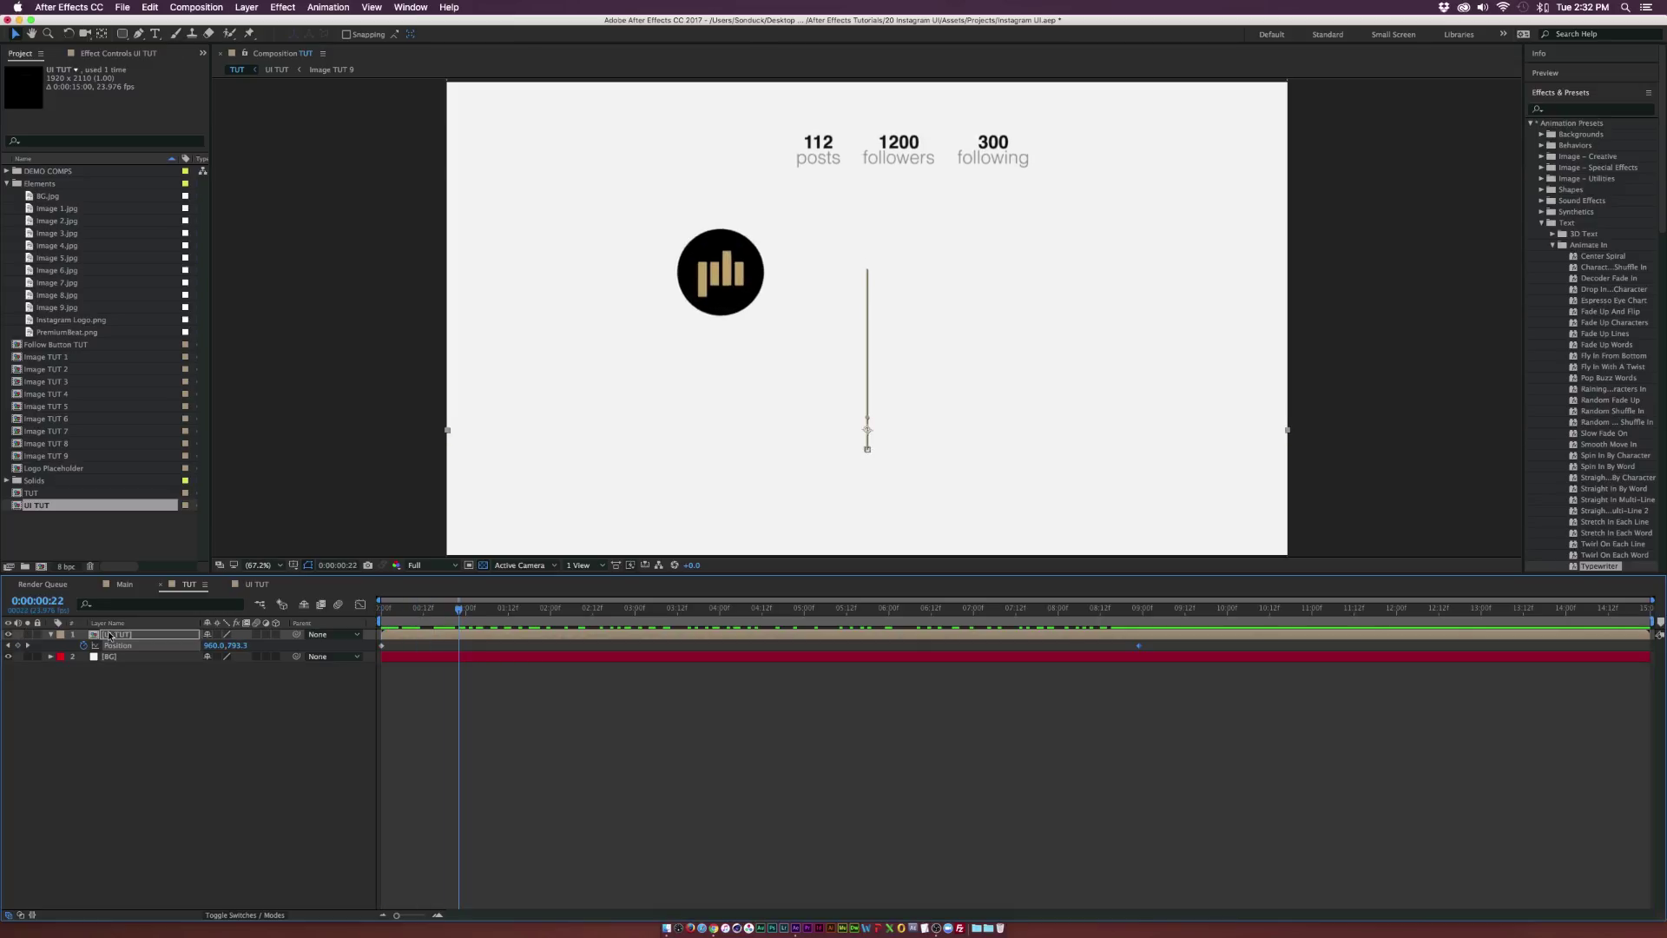
pyautogui.scroll(-5, 651, 398)
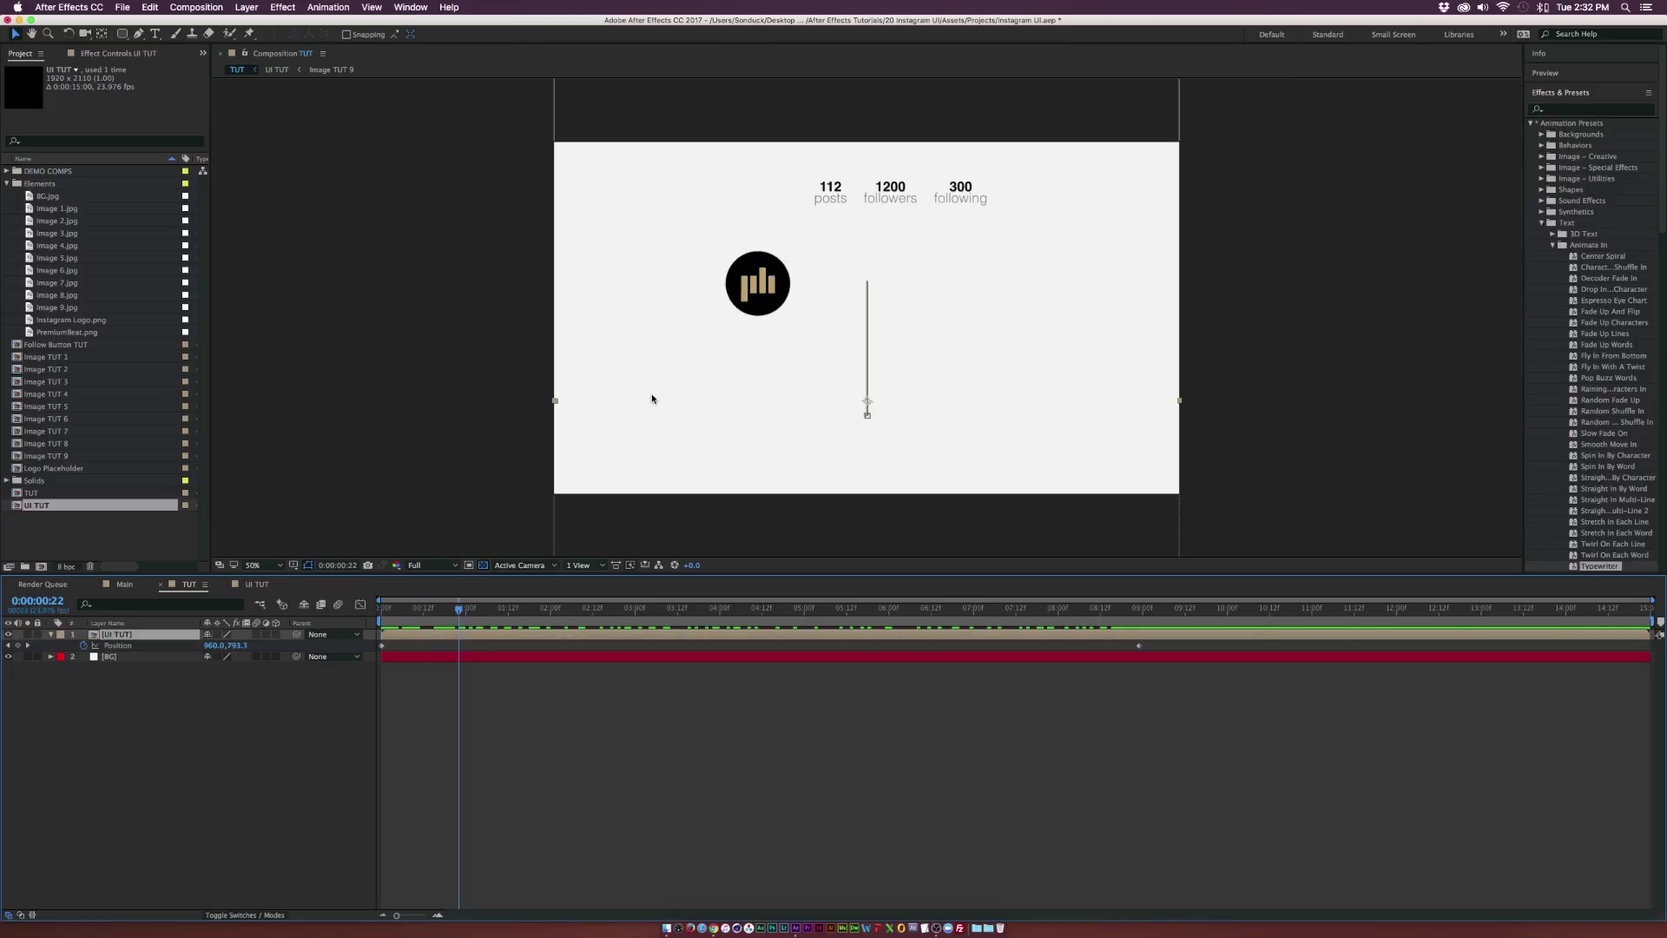
# Draw a Subtract rectangle mask above the frame on UI TUT, fit the view, and preview
pyautogui.moveTo(123, 33); pyautogui.dragTo(156, 39)
pyautogui.moveTo(744, 224); pyautogui.dragTo(965, 291)
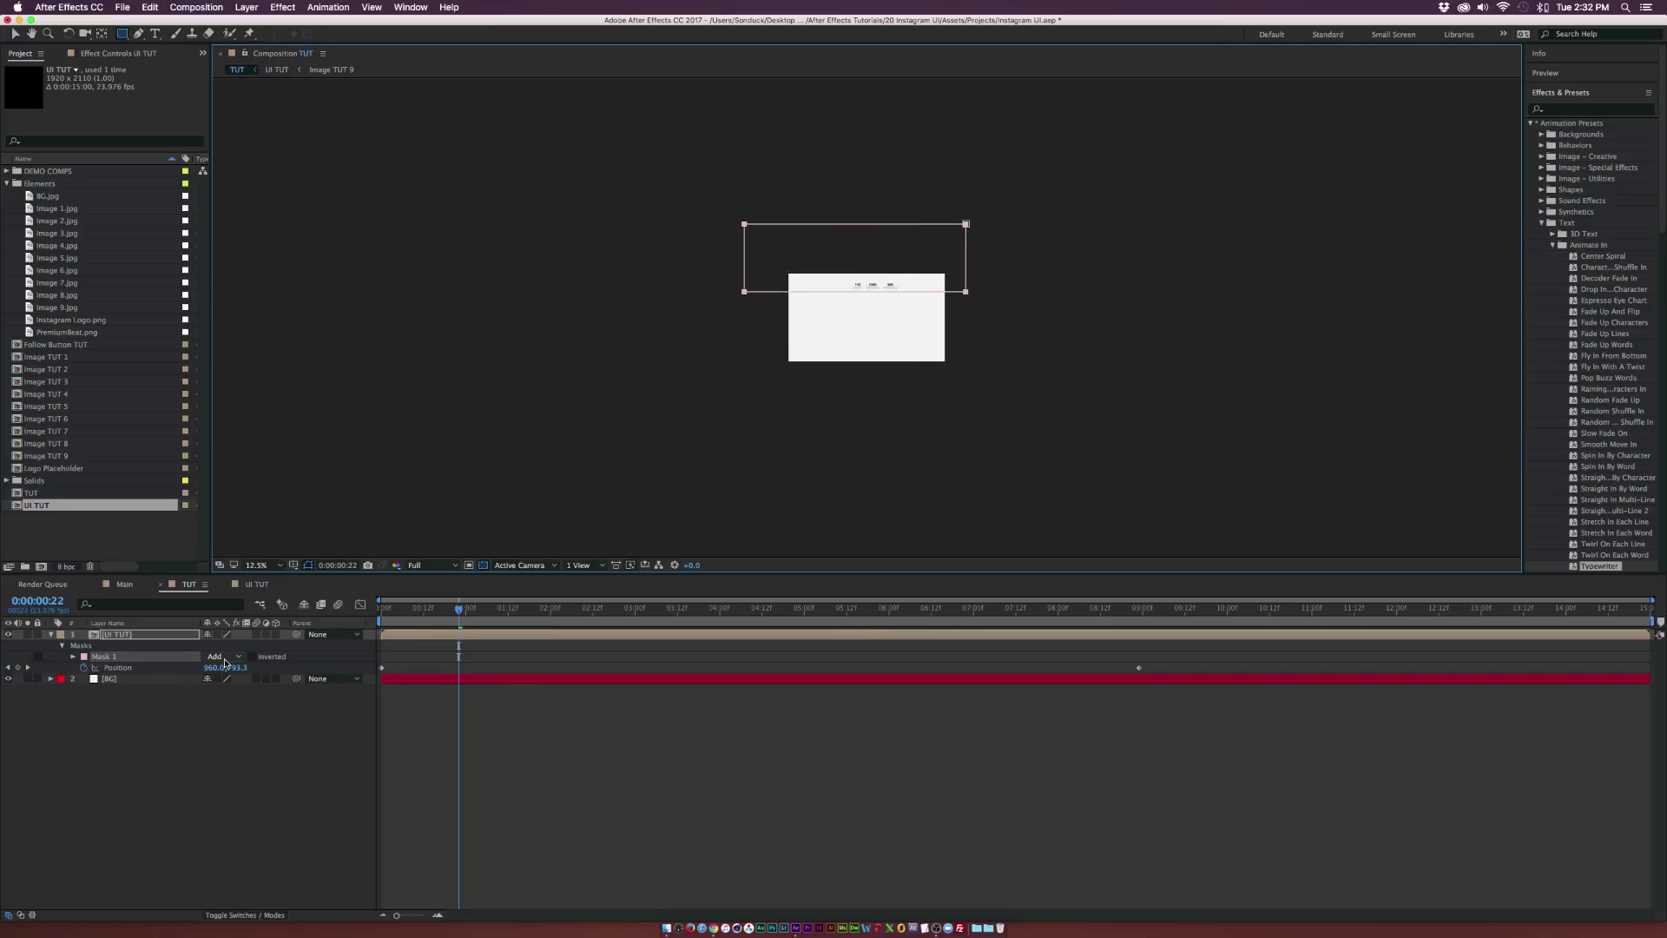
pyautogui.click(223, 657)
pyautogui.click(235, 694)
pyautogui.click(257, 565)
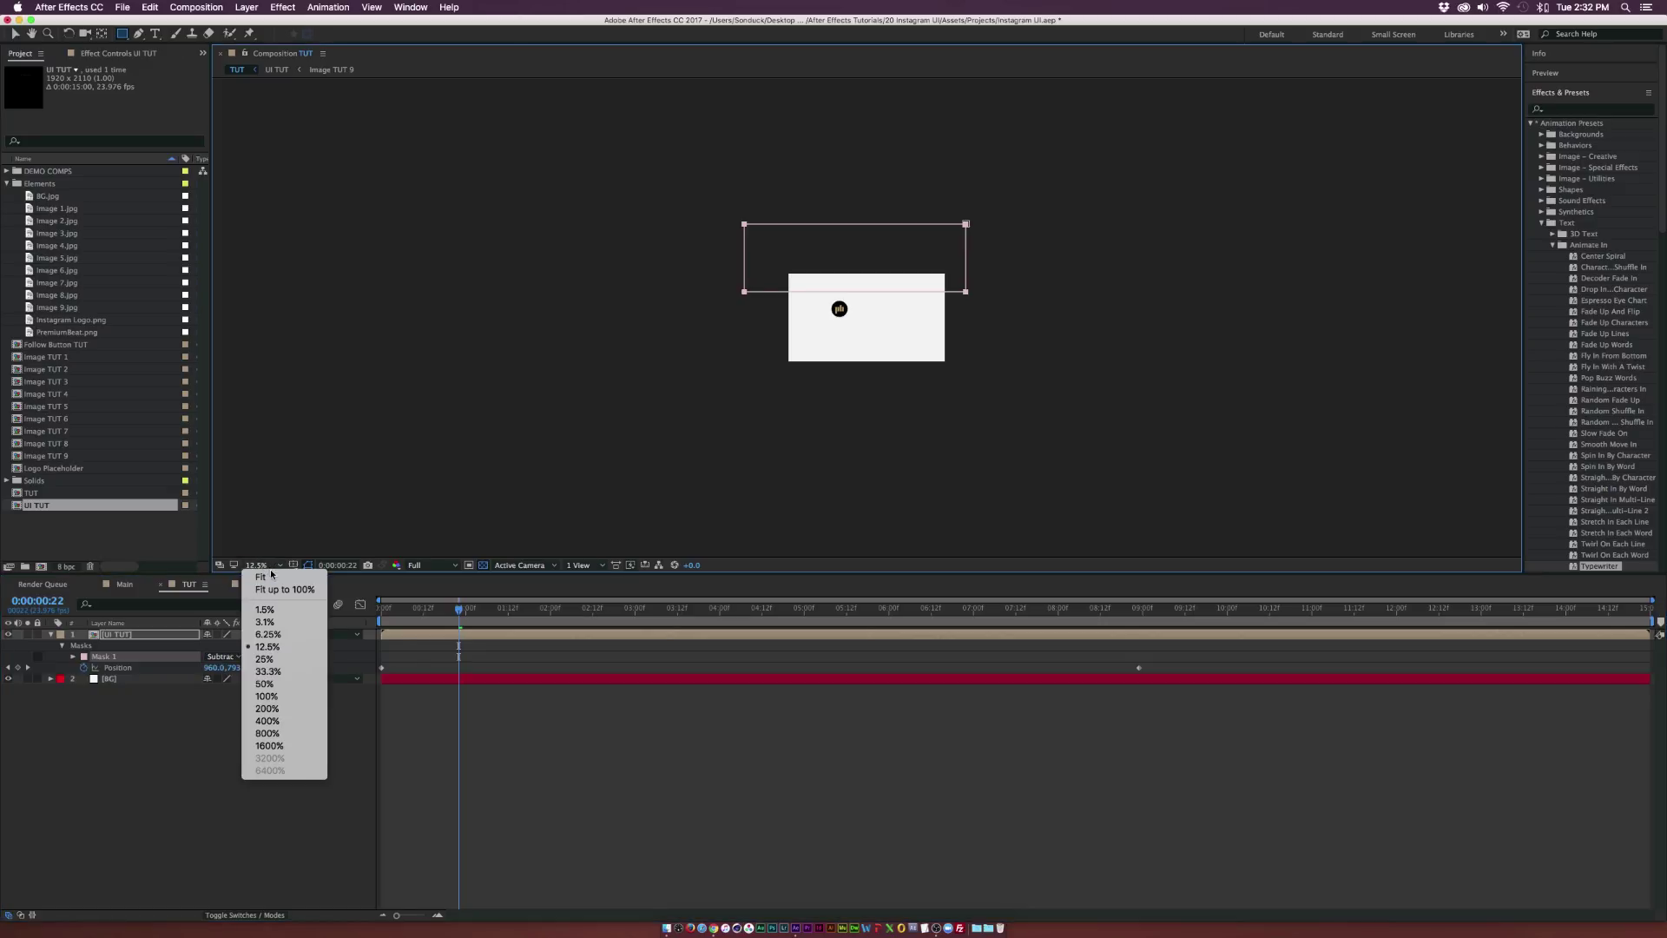
pyautogui.click(261, 590)
pyautogui.click(385, 608)
pyautogui.press('space')
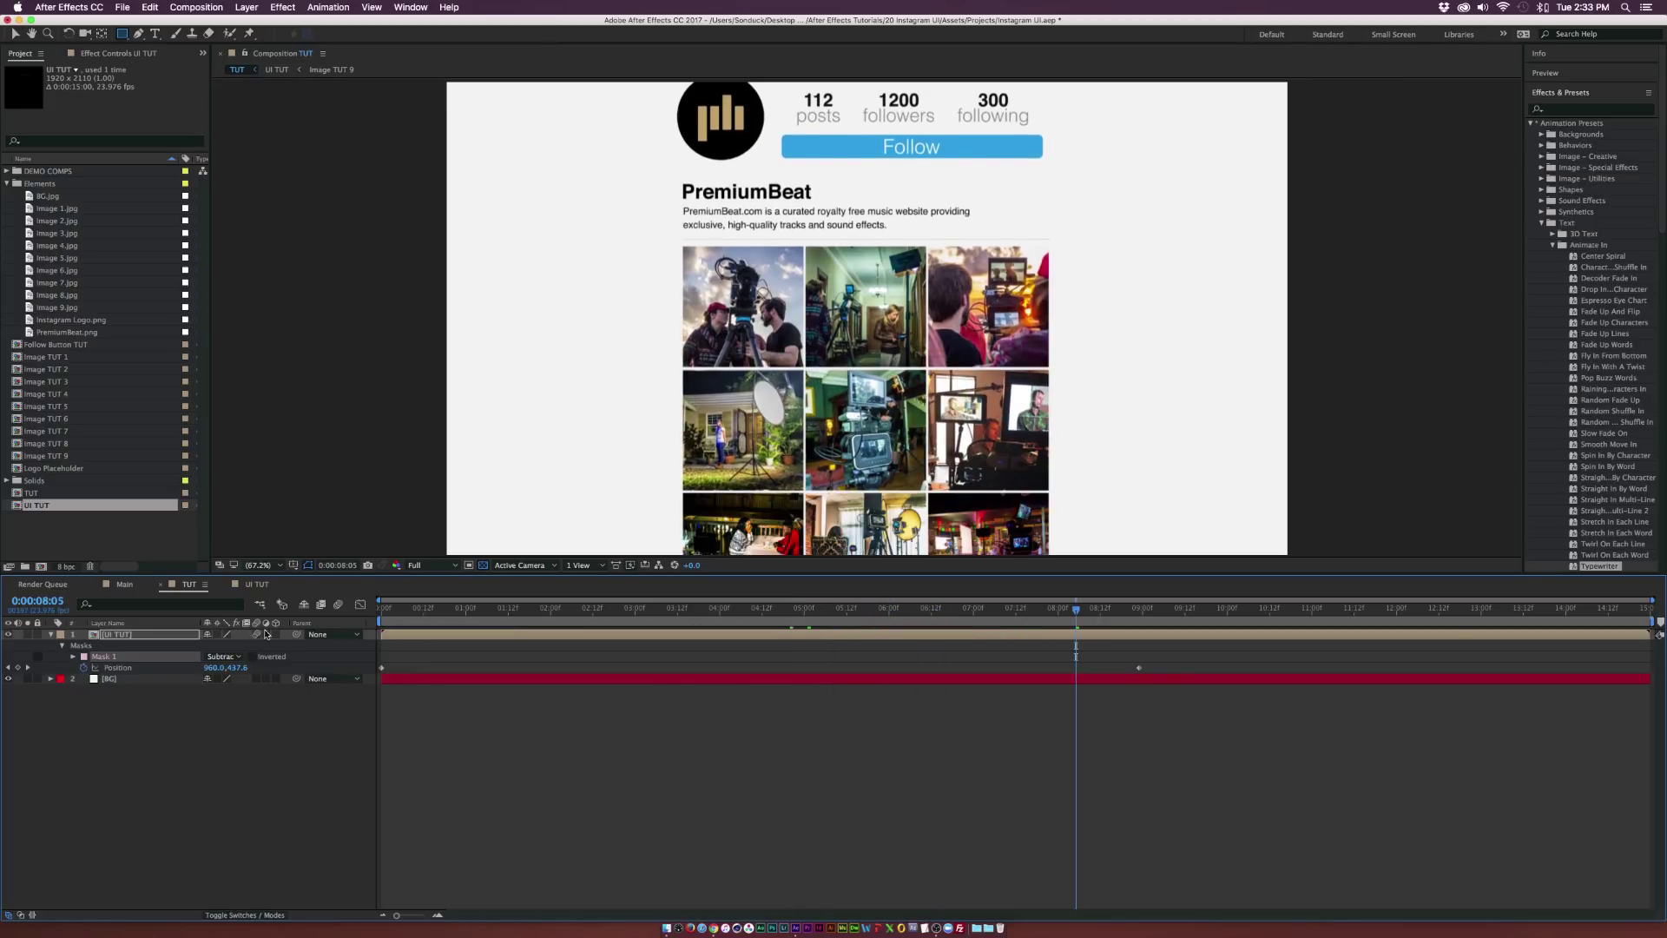
# Enable motion blur for the composition and preview the rendered Main.mov in Quick Look
pyautogui.click(339, 605)
pyautogui.click(666, 928)
pyautogui.press('space')
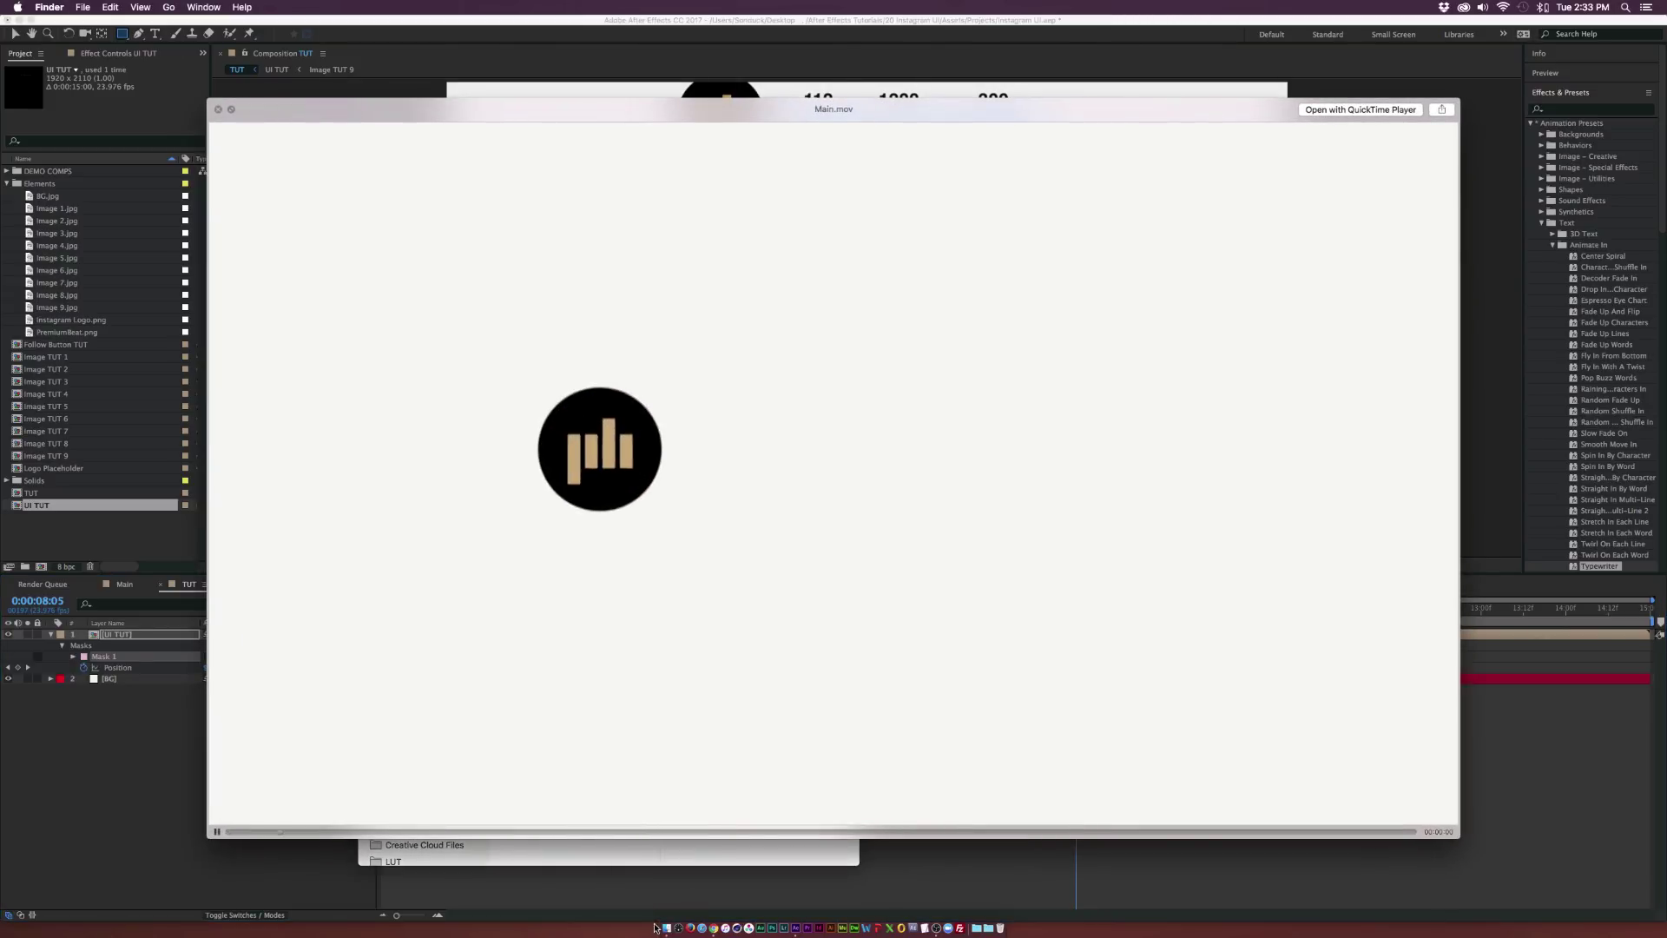